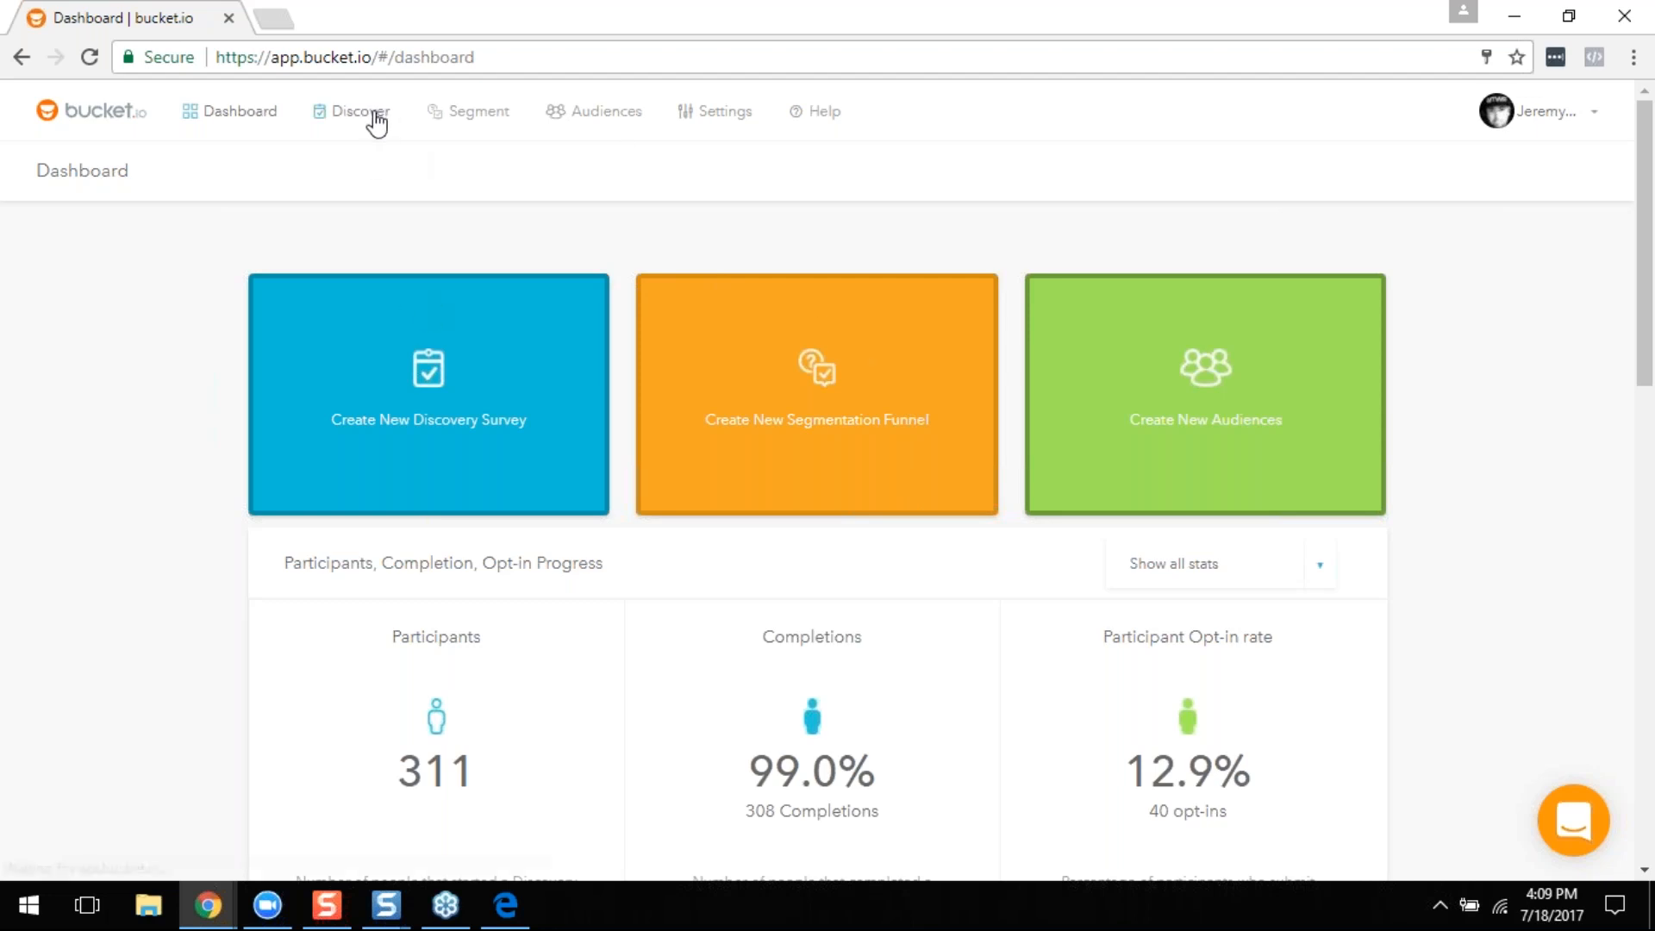
Step: Clone the active full-page "bucket.io questionnaire" survey in the Discovery Surveys list
click(376, 115)
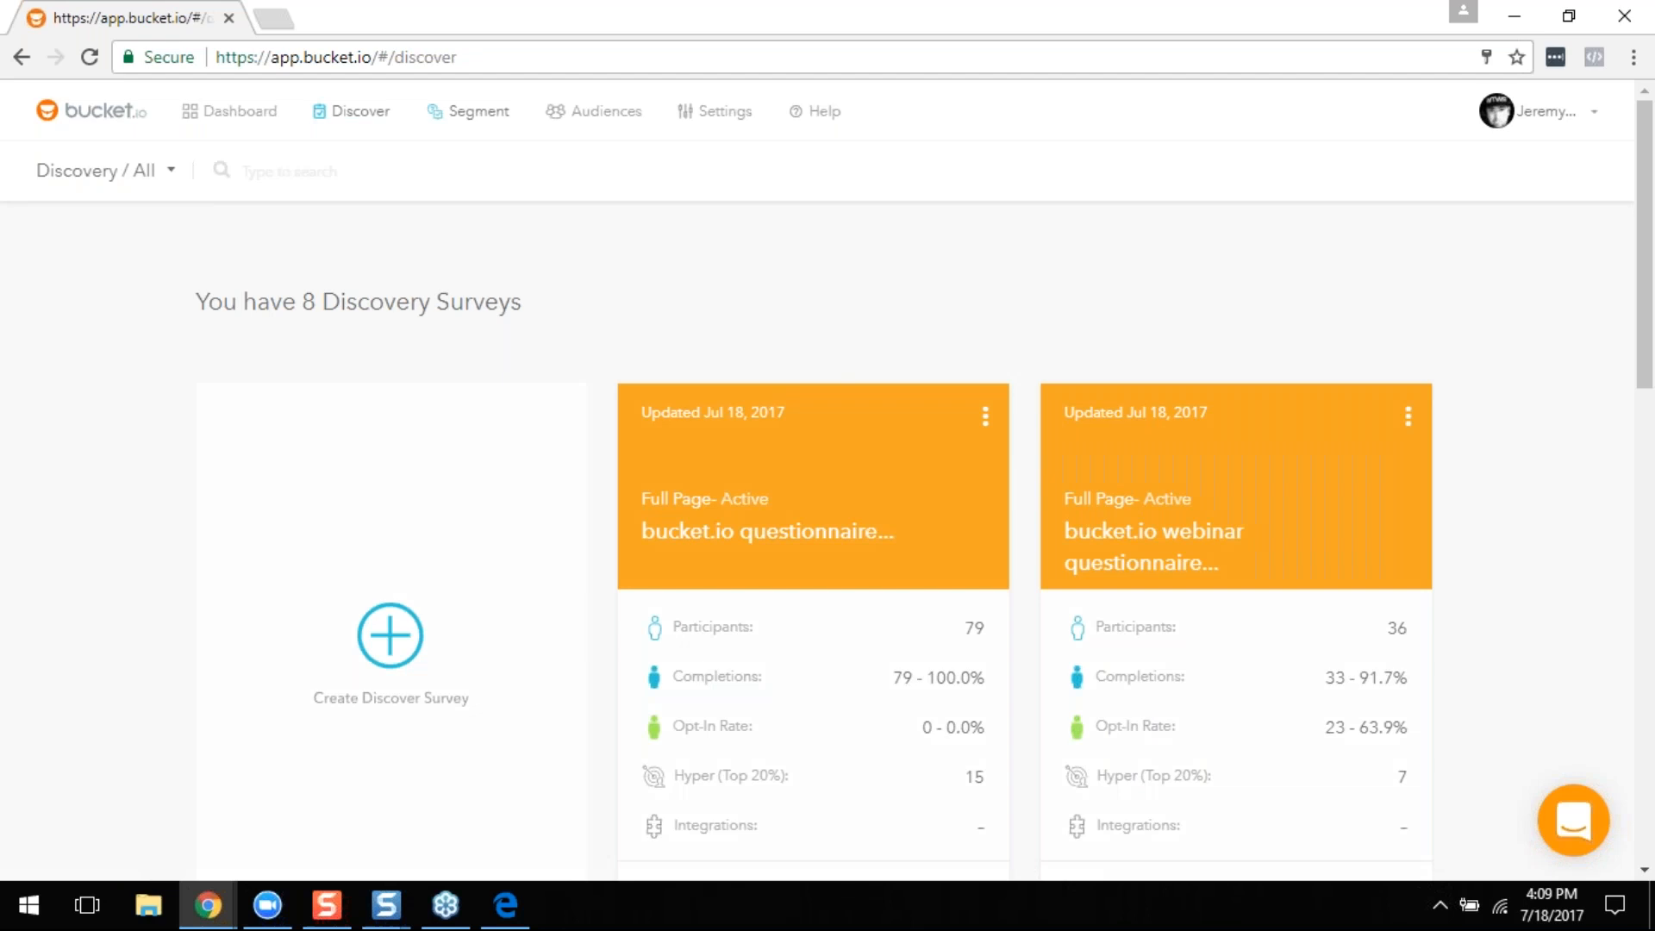
scroll(1018, 282, down, 6)
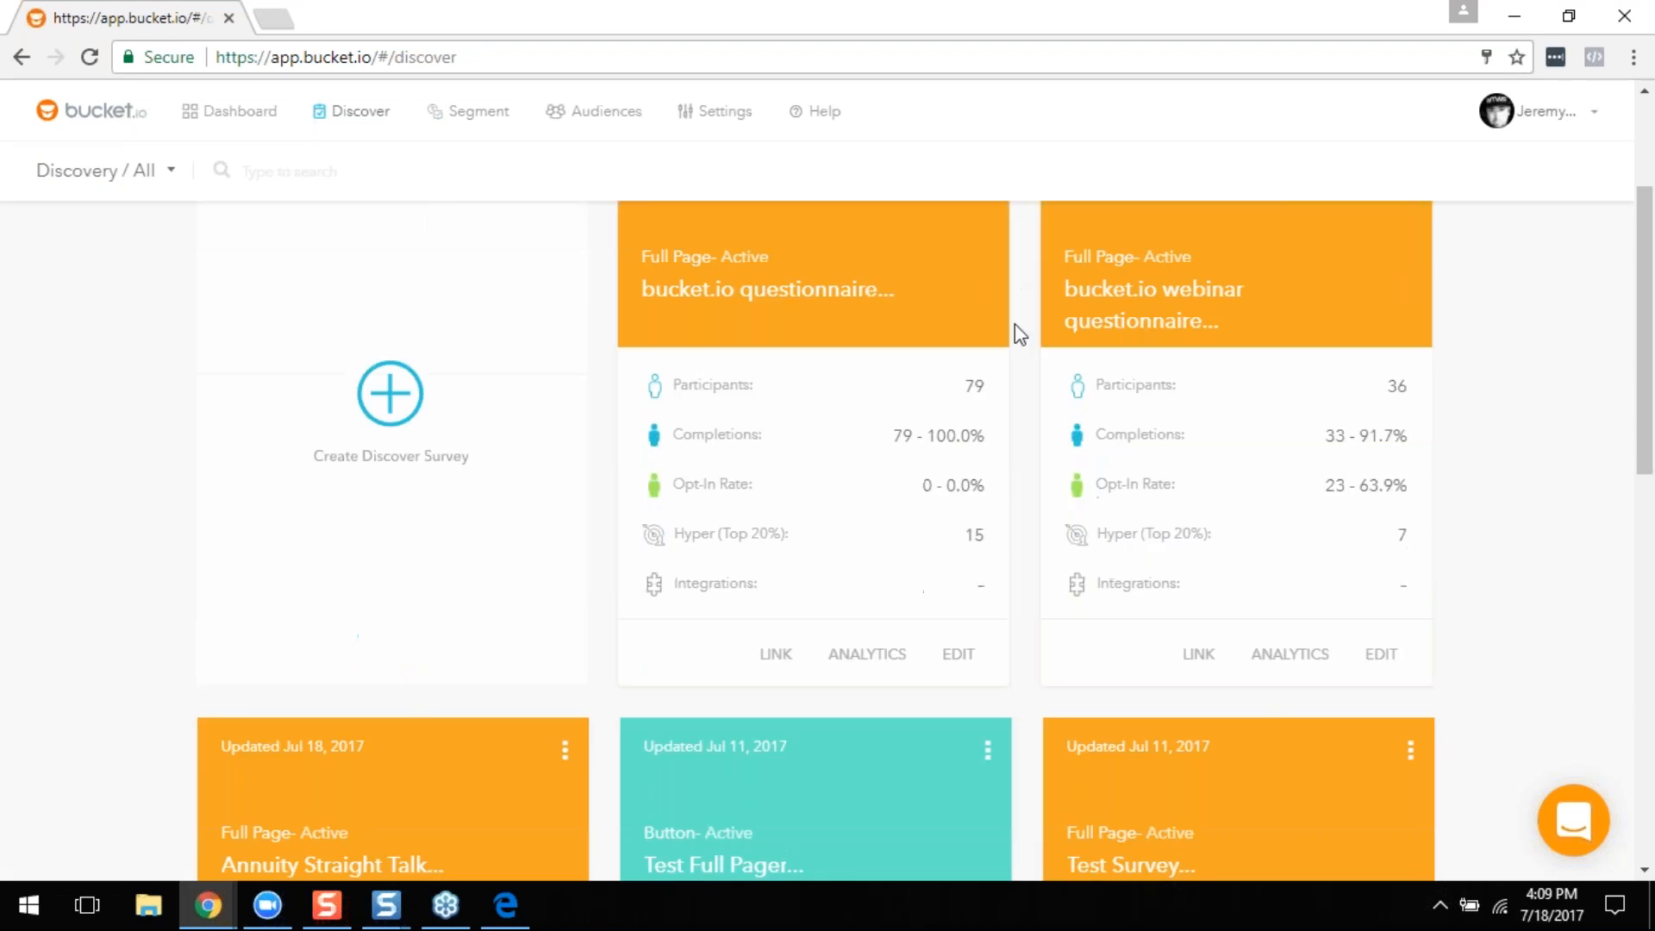
scroll(1022, 431, up, 6)
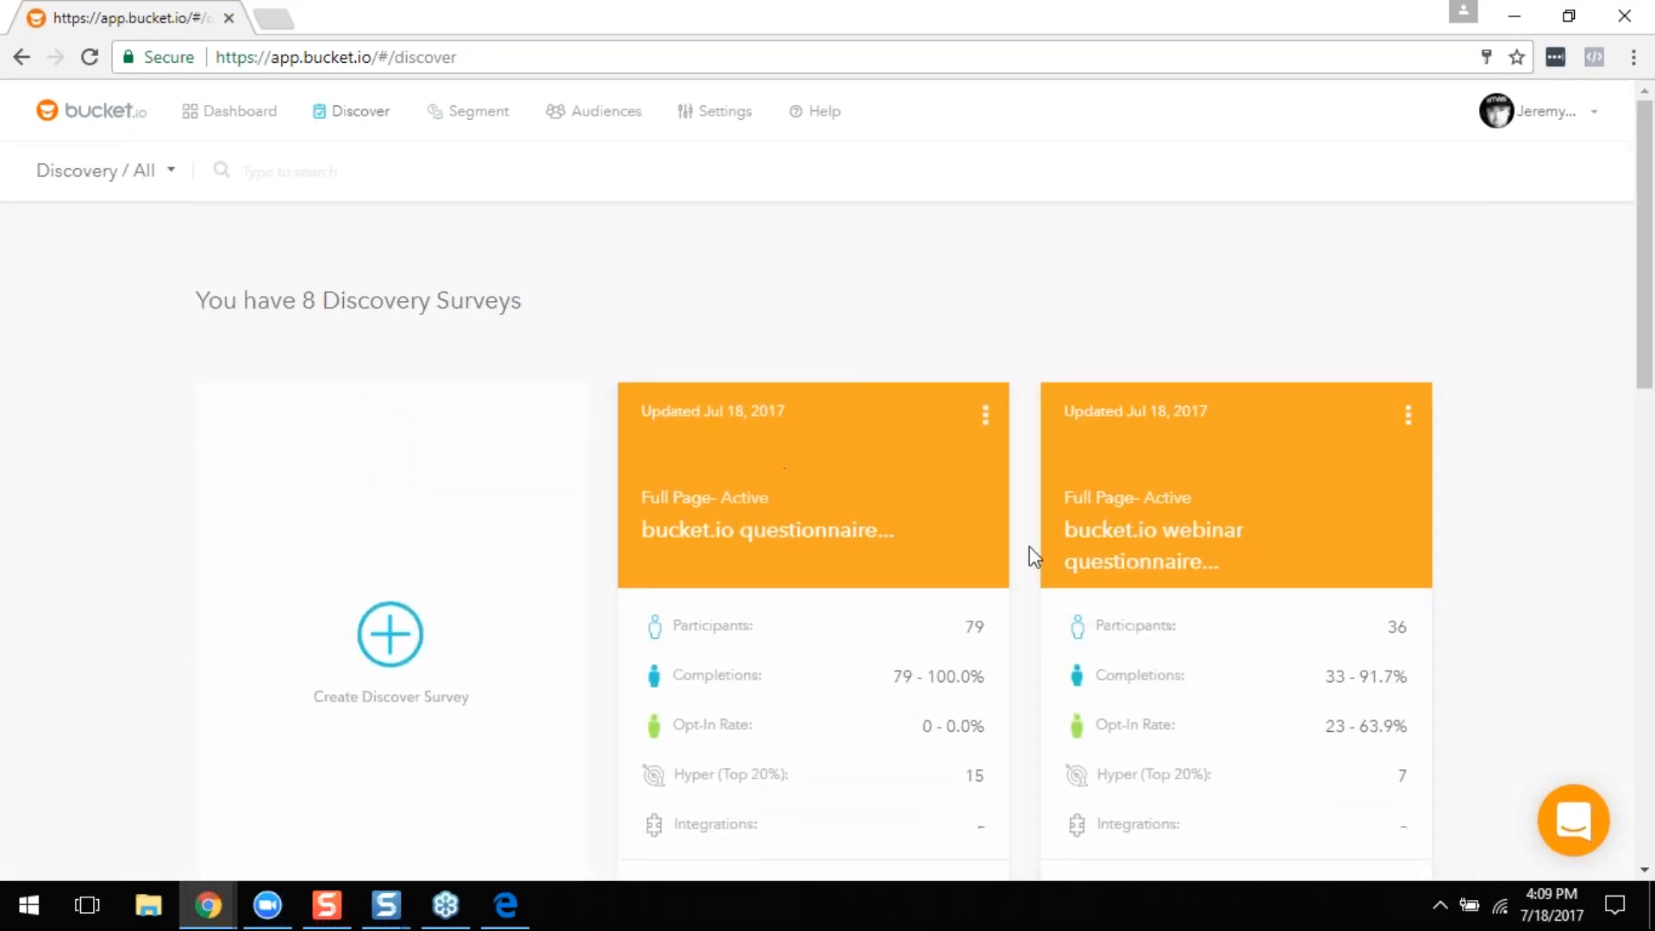
scroll(863, 523, down, 2)
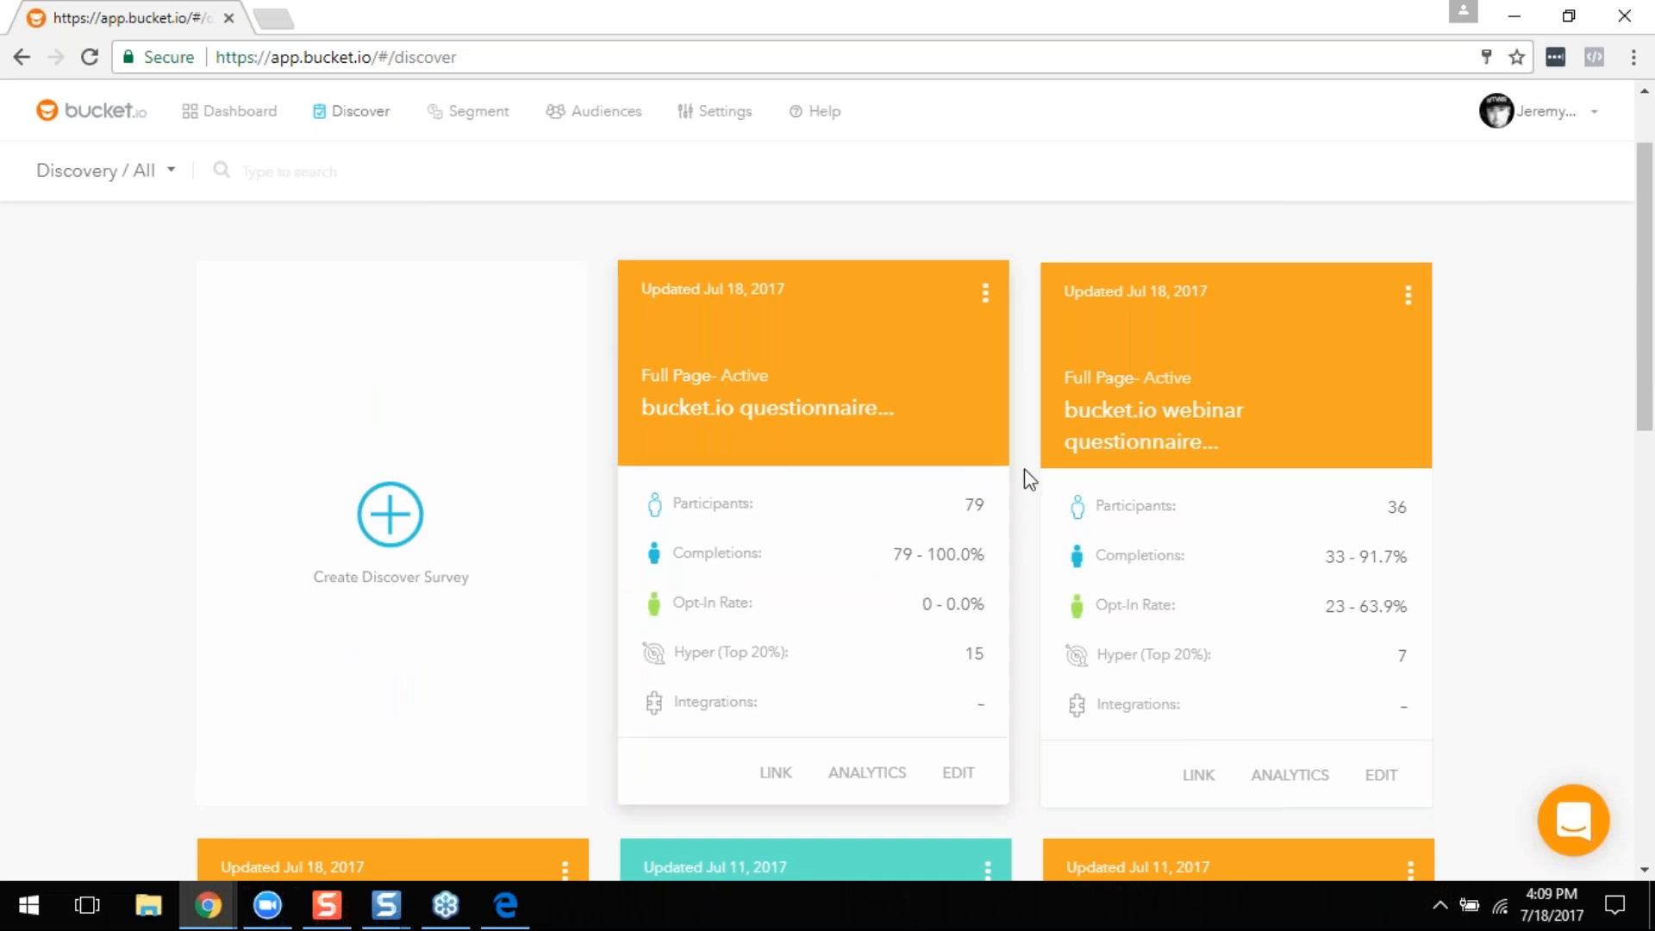
click(985, 291)
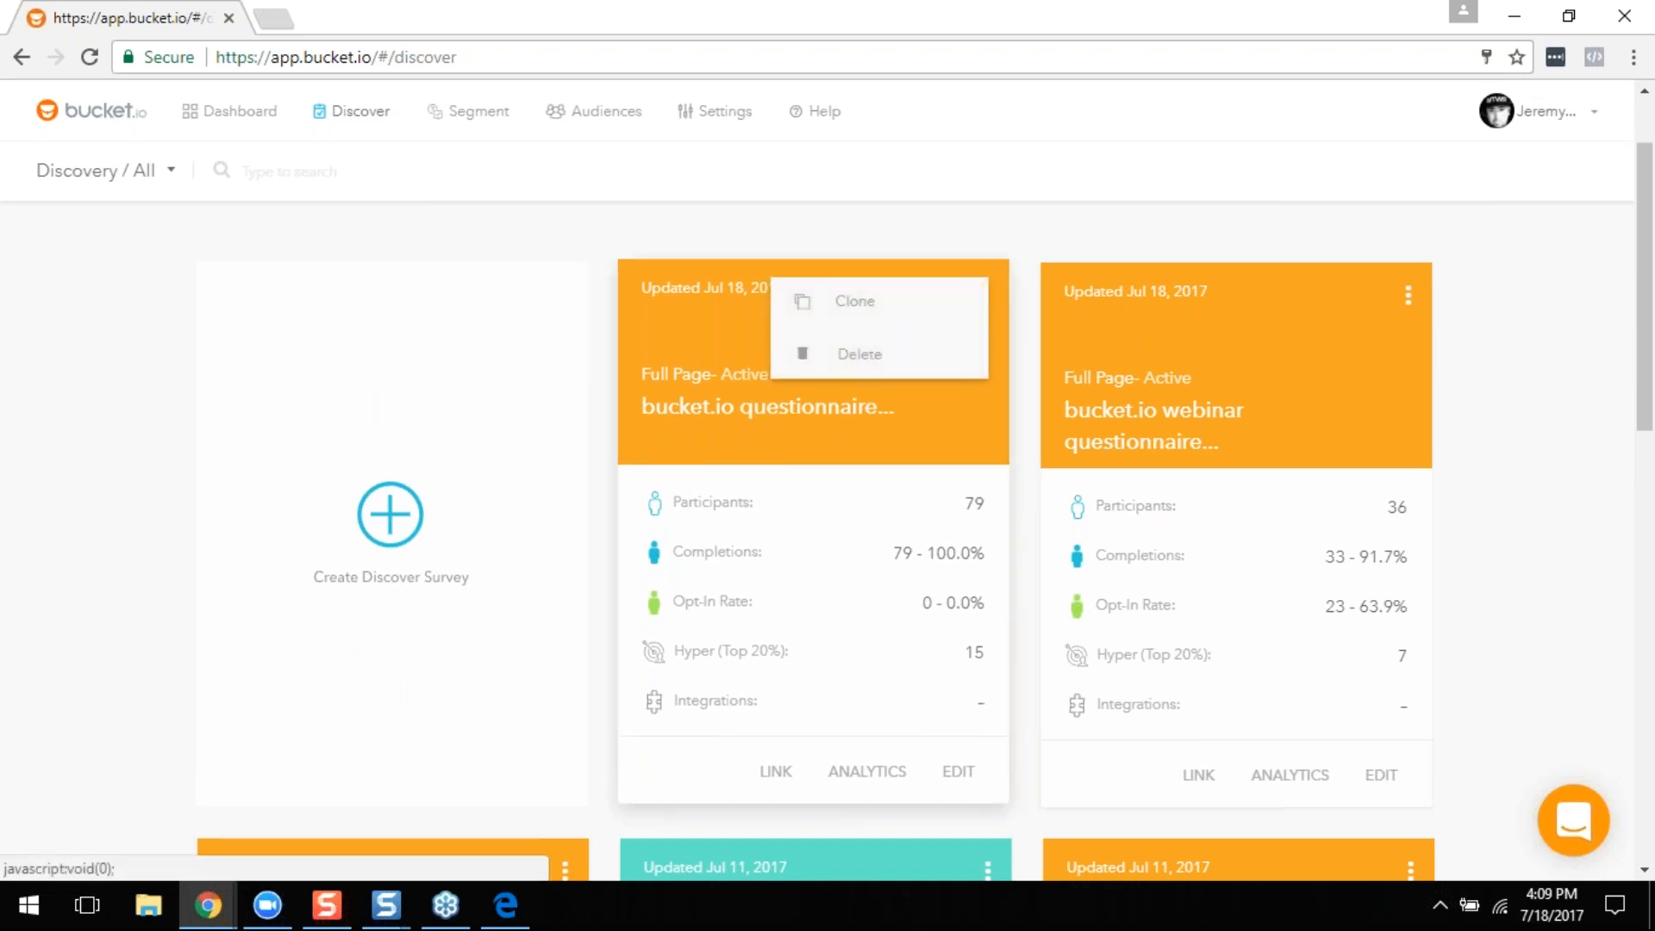
click(930, 311)
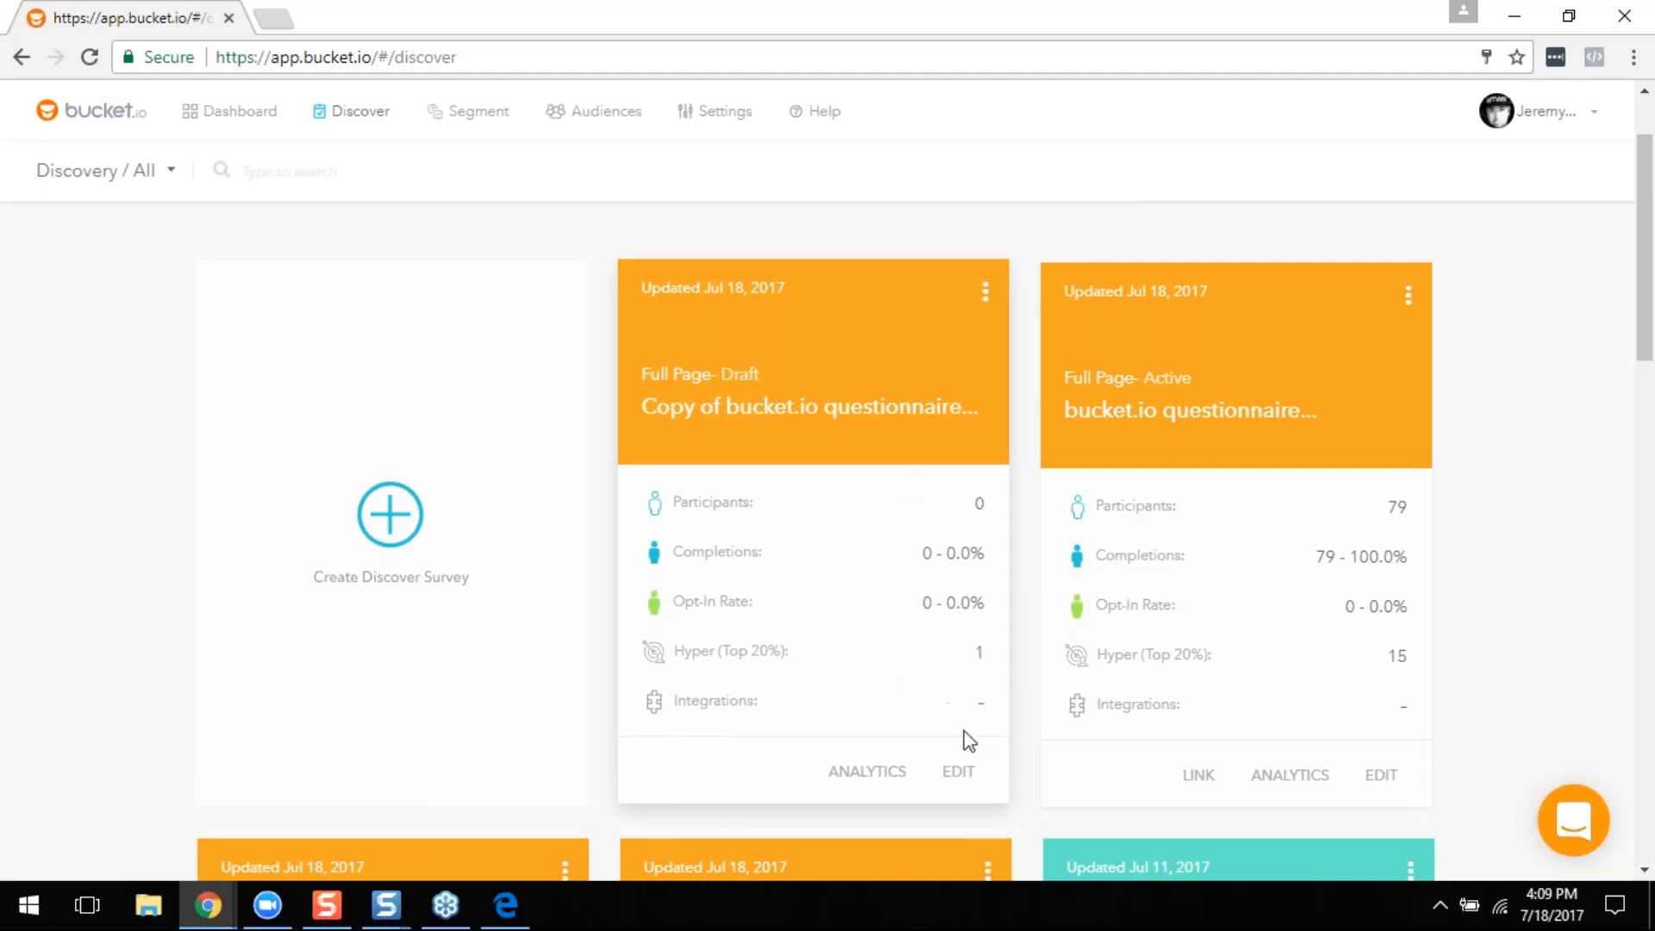
Step: Open the cloned bucket.io questionnaire for editing and look over its build layout
click(963, 787)
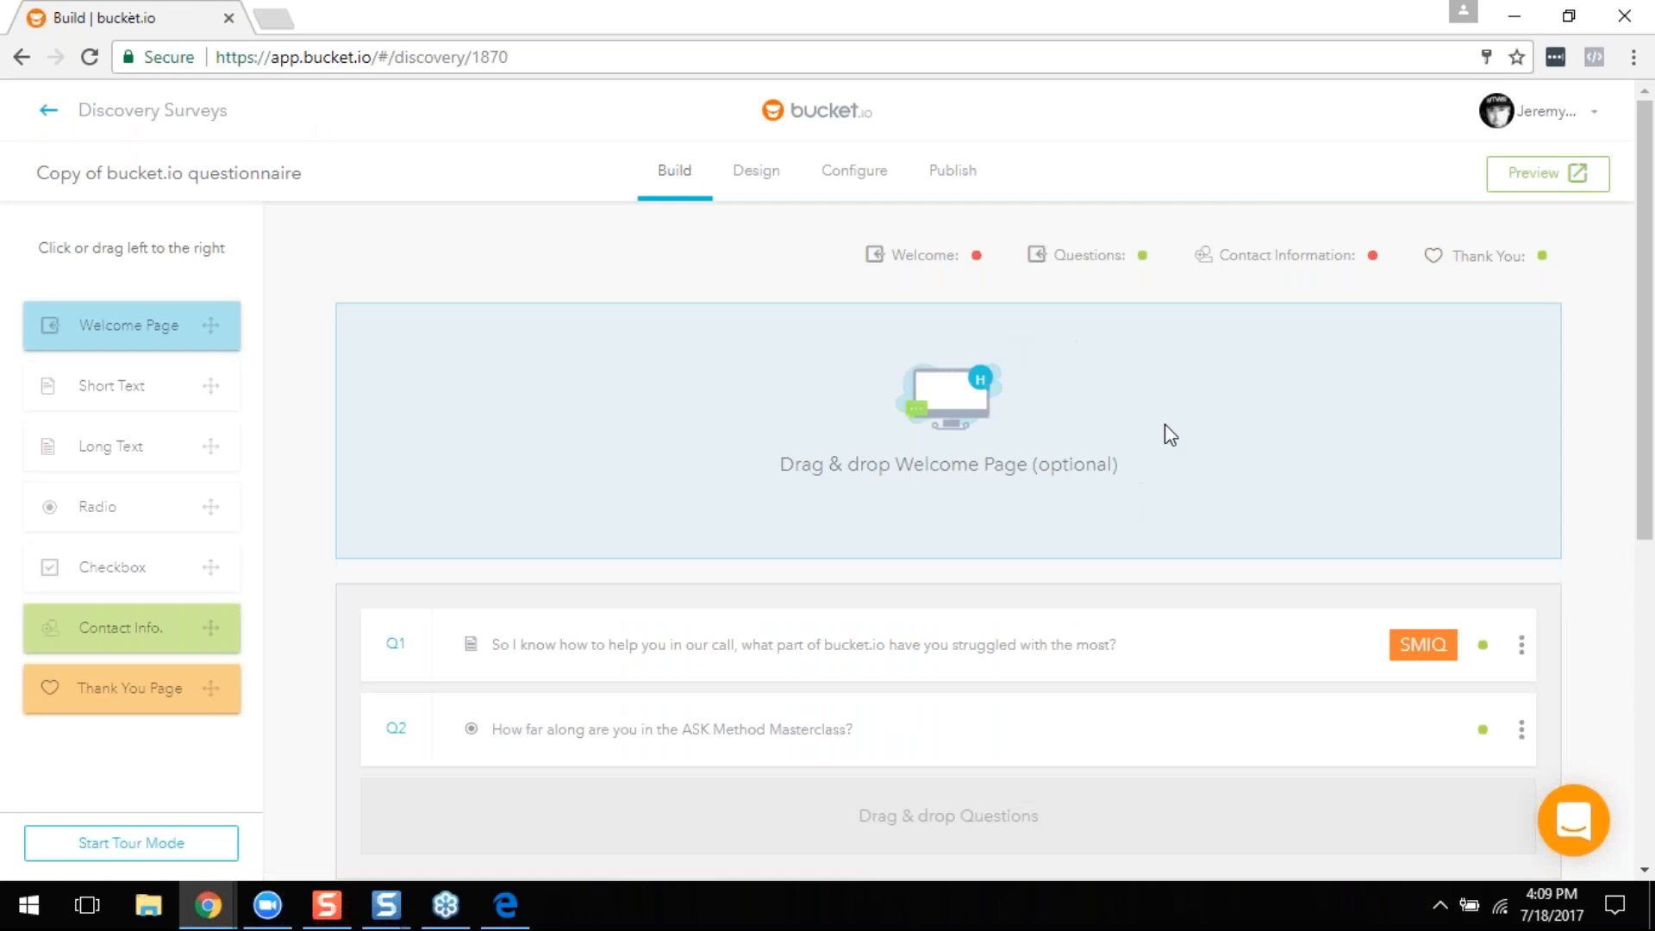
scroll(799, 398, down, 1)
scroll(869, 526, up, 1)
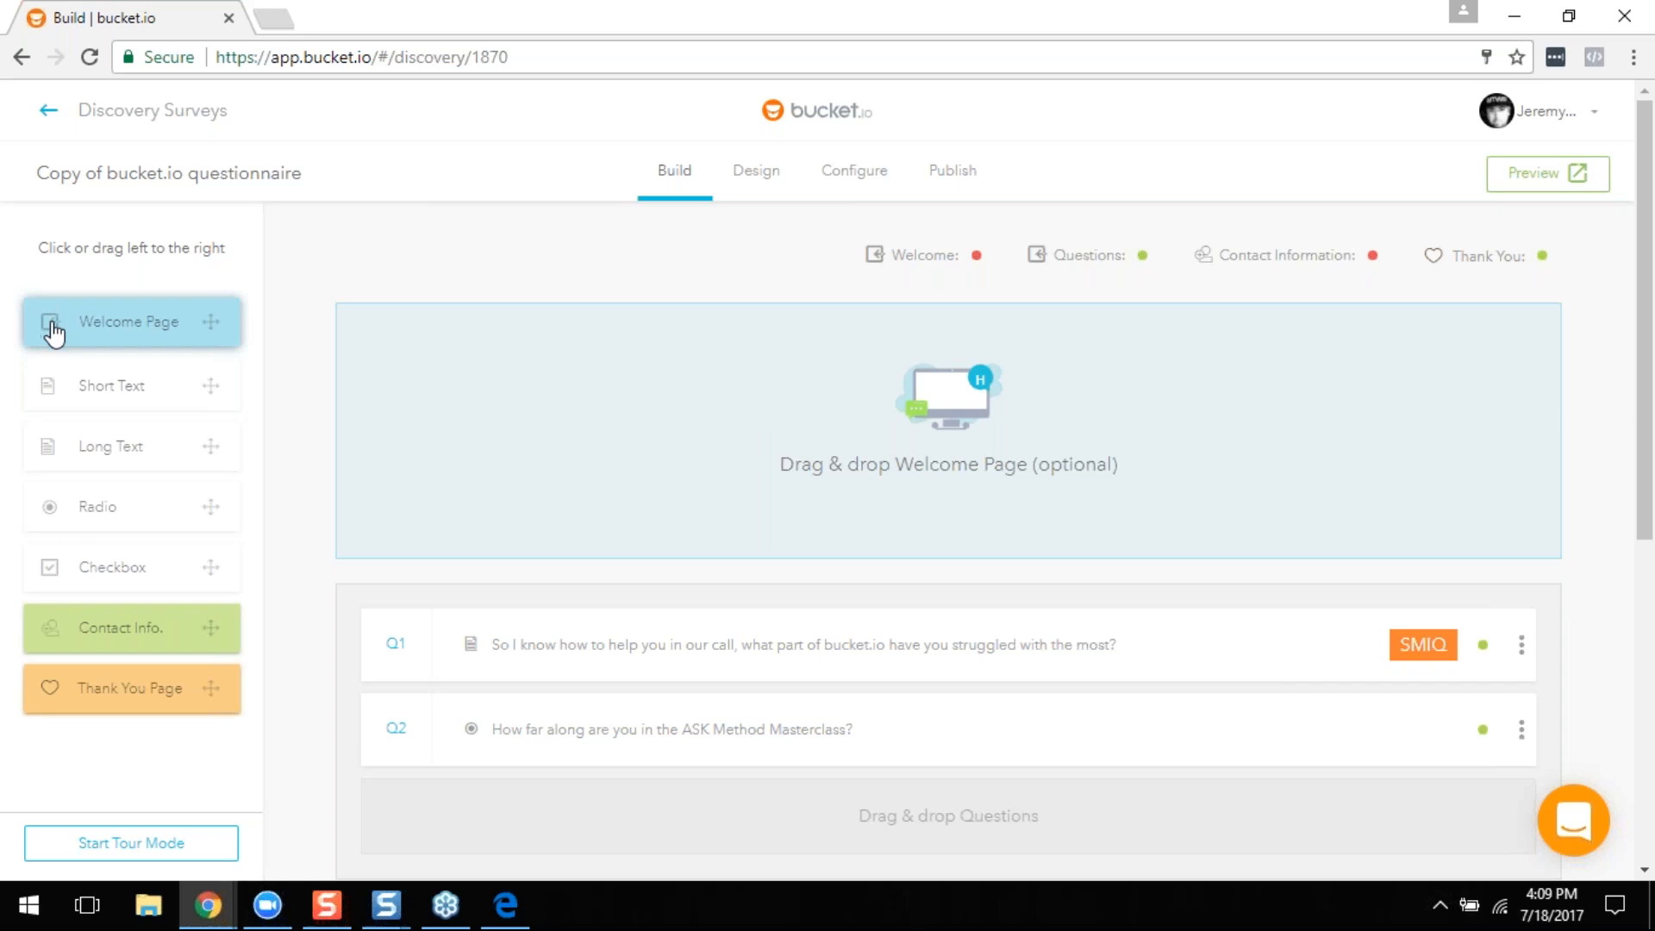
scroll(1009, 504, down, 1)
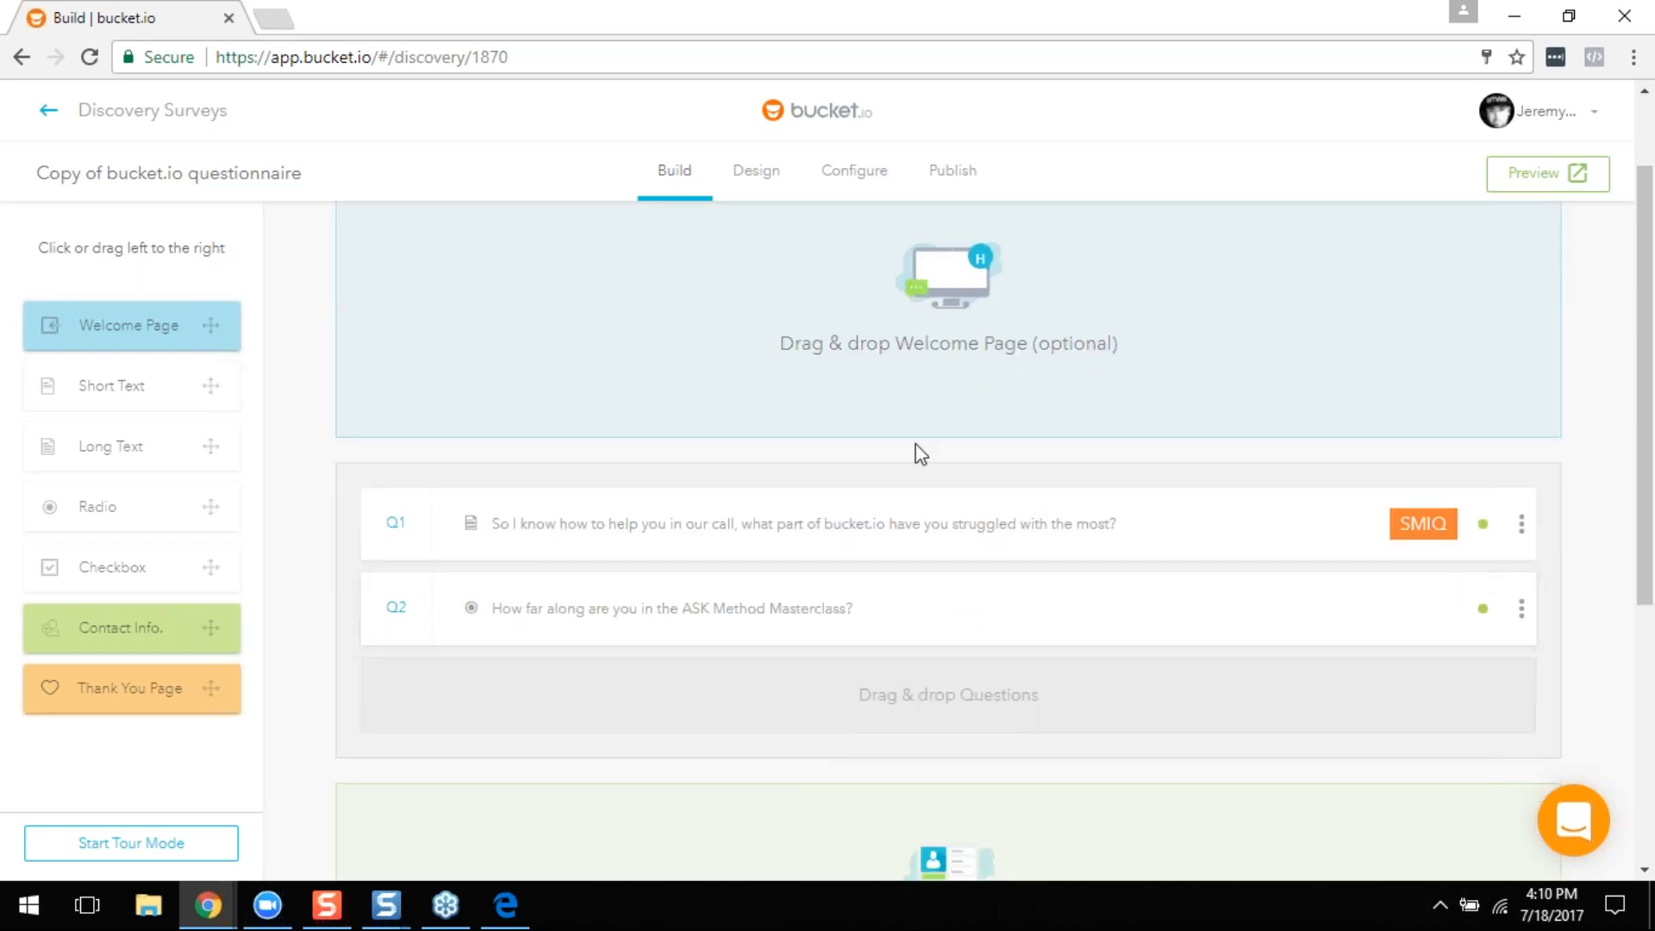
scroll(926, 468, up, 1)
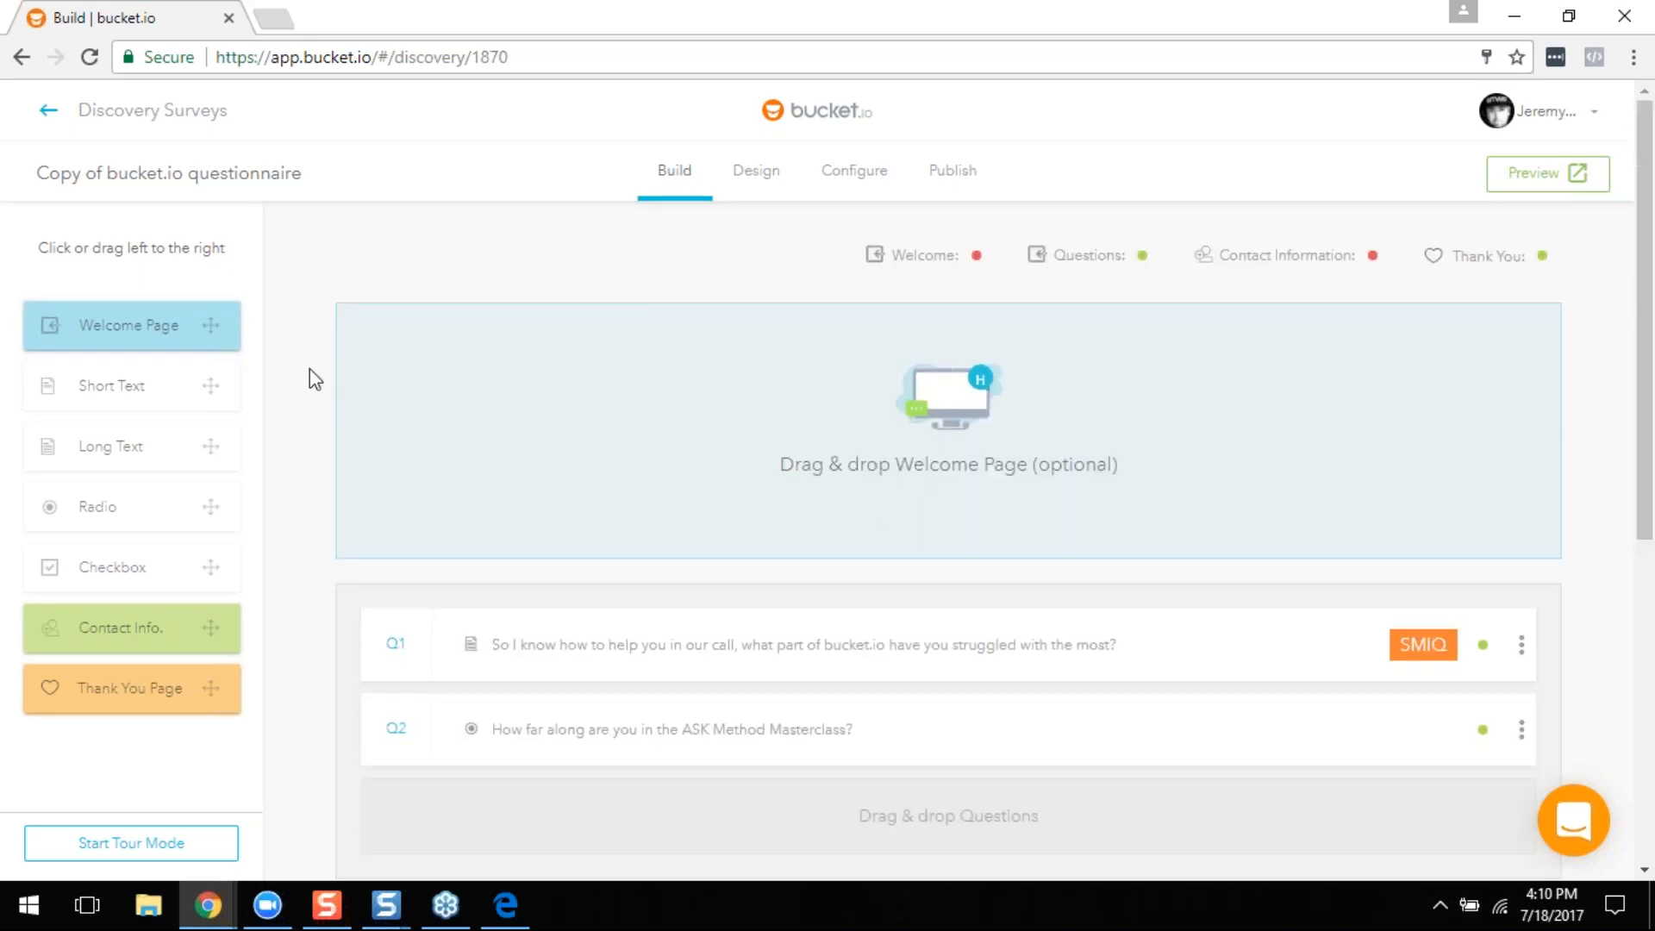
Step: Add a Welcome Page with its default content to the survey, save it, and delete it again
drag(173, 328, 795, 449)
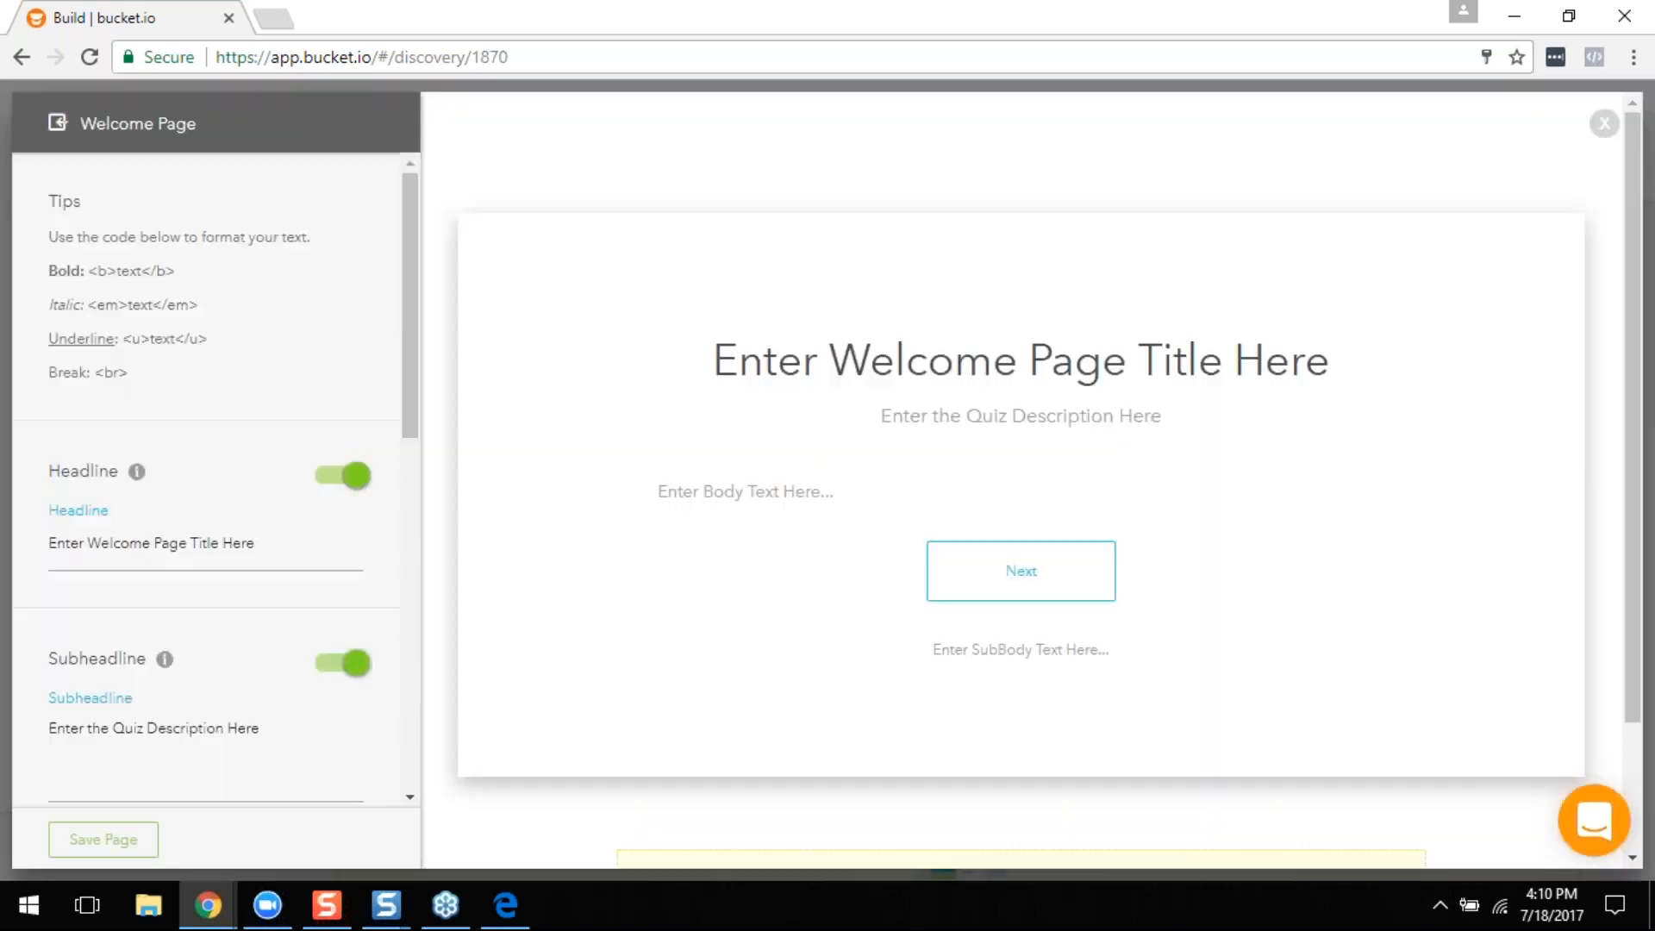
click(128, 843)
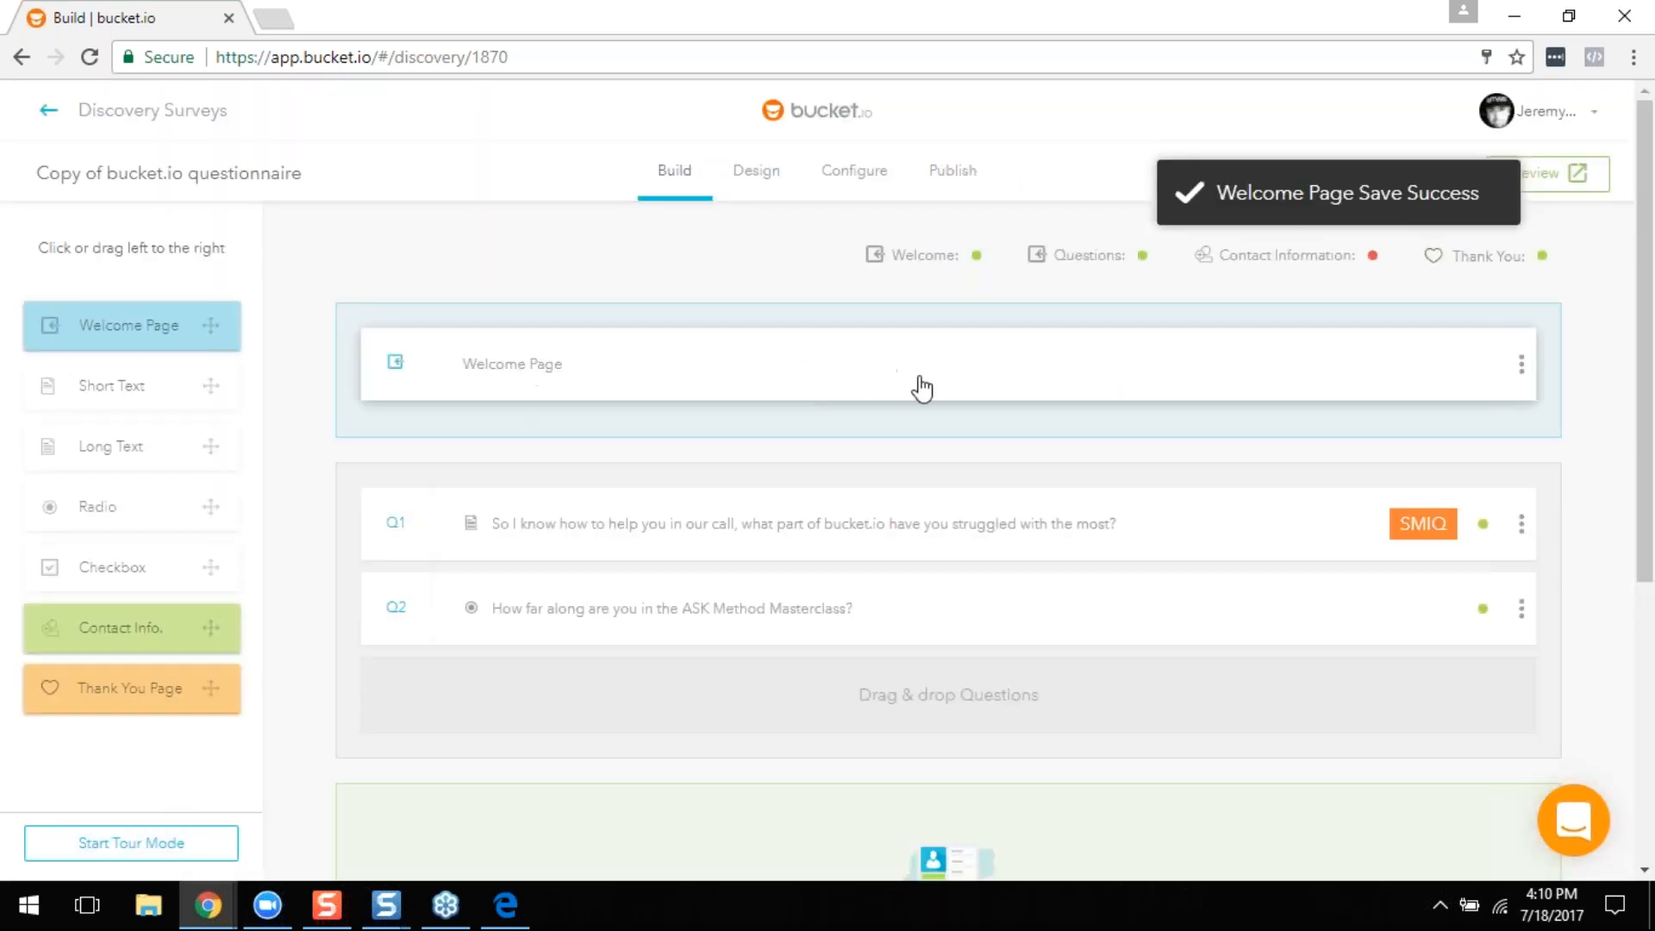
click(1517, 371)
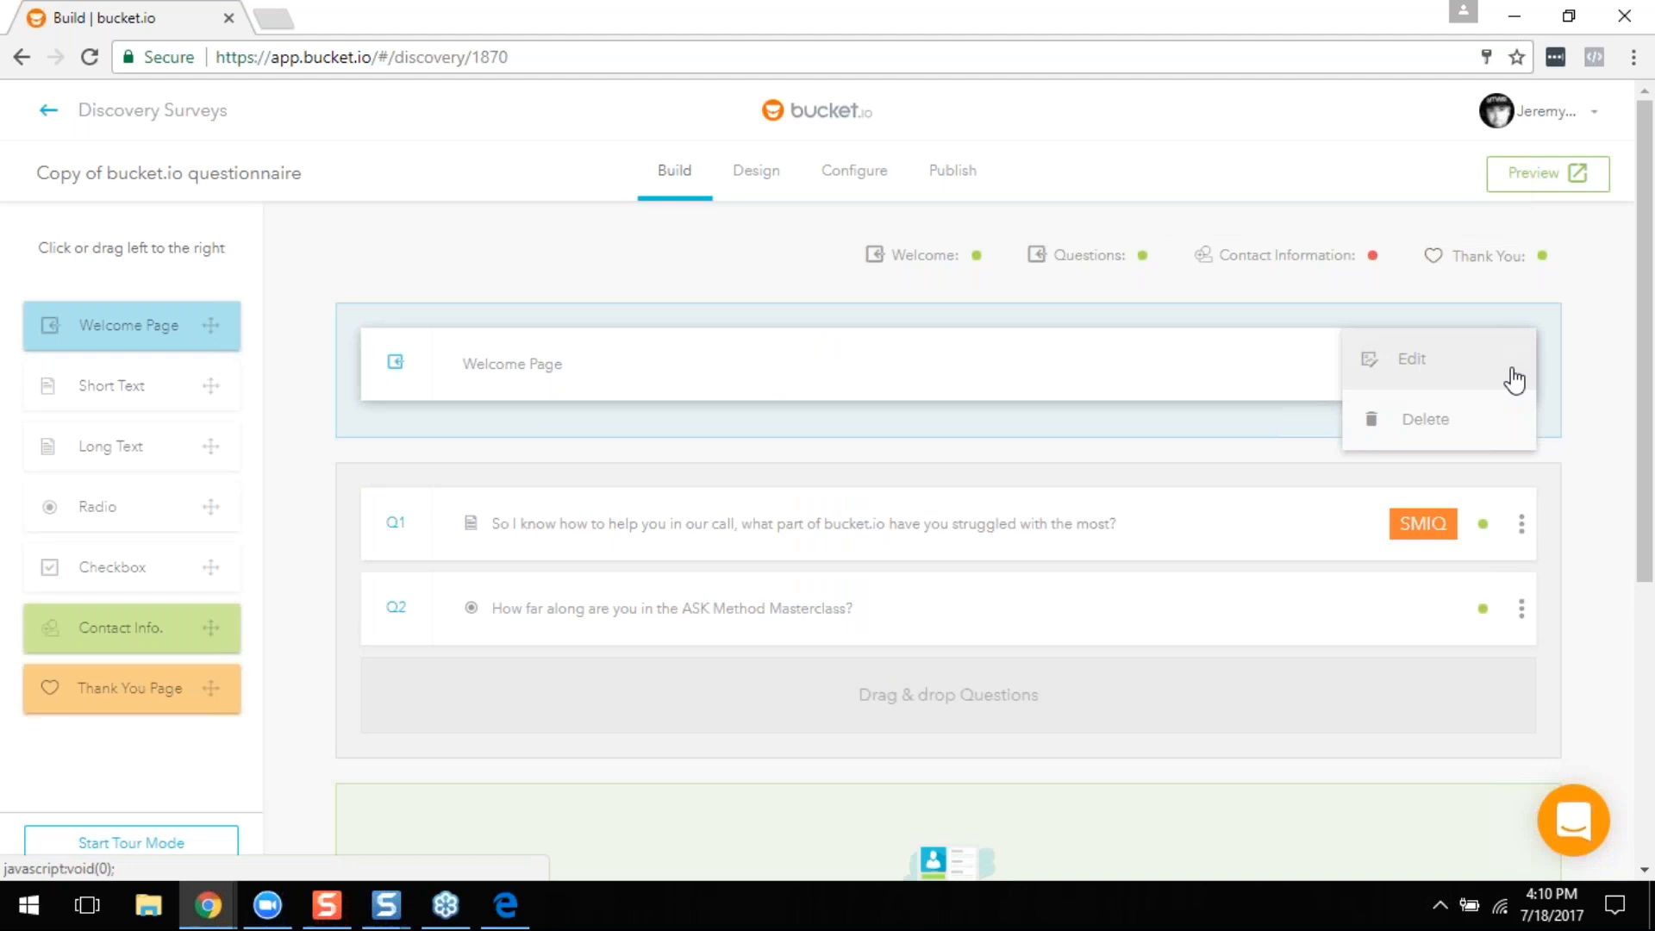
click(1426, 420)
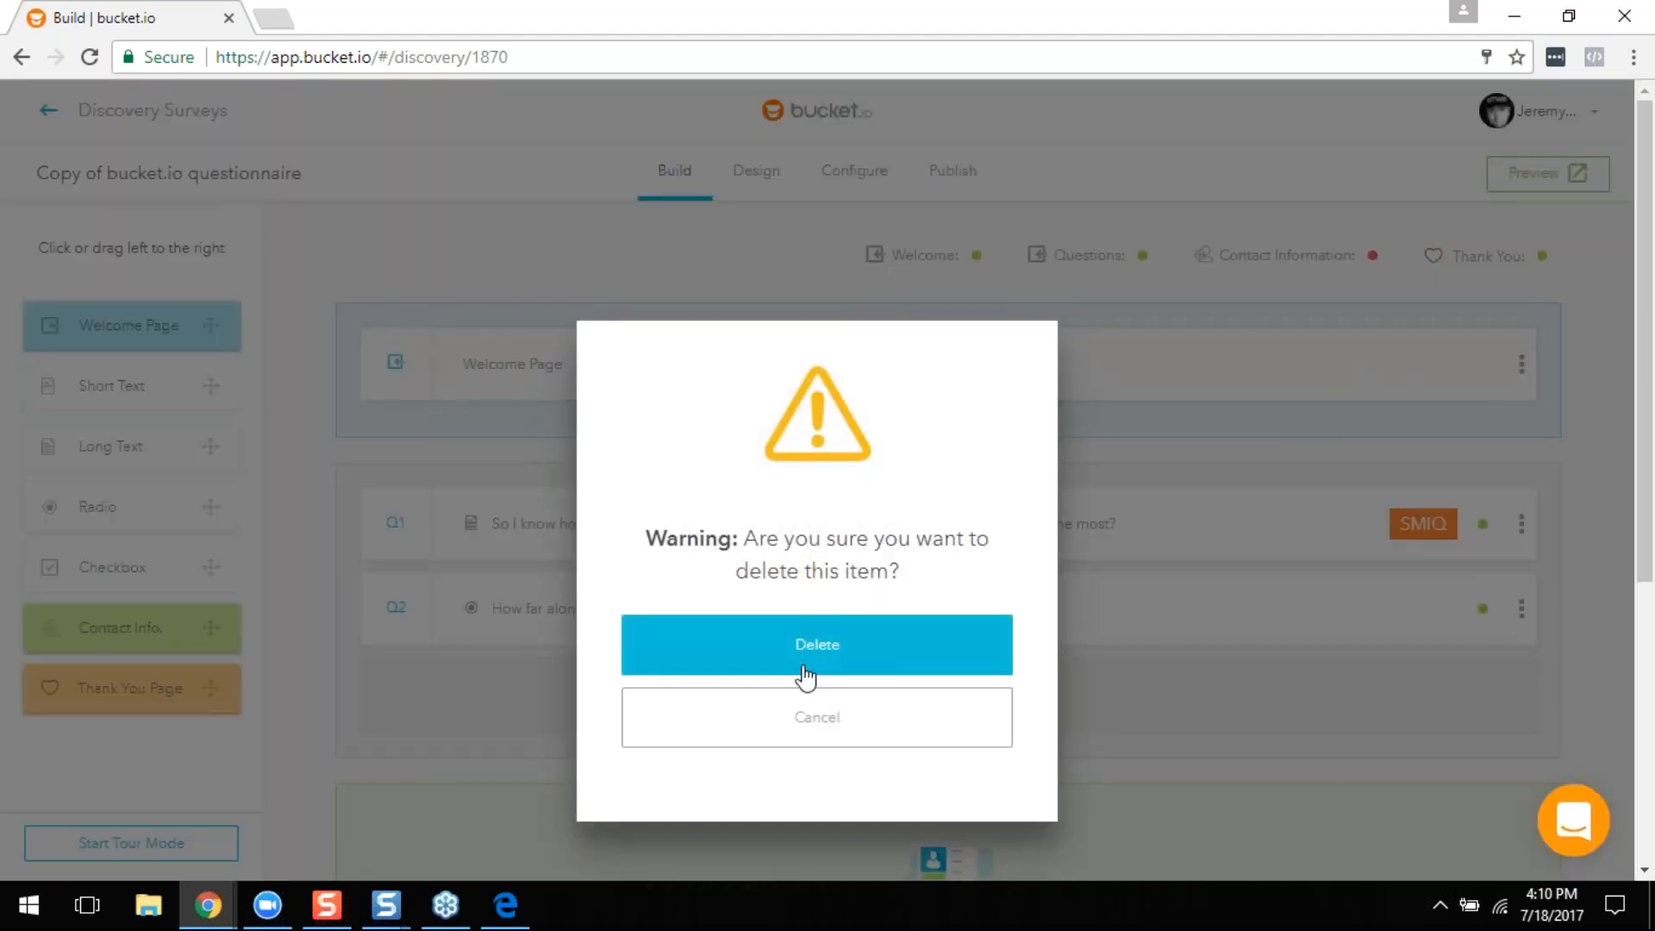
click(849, 658)
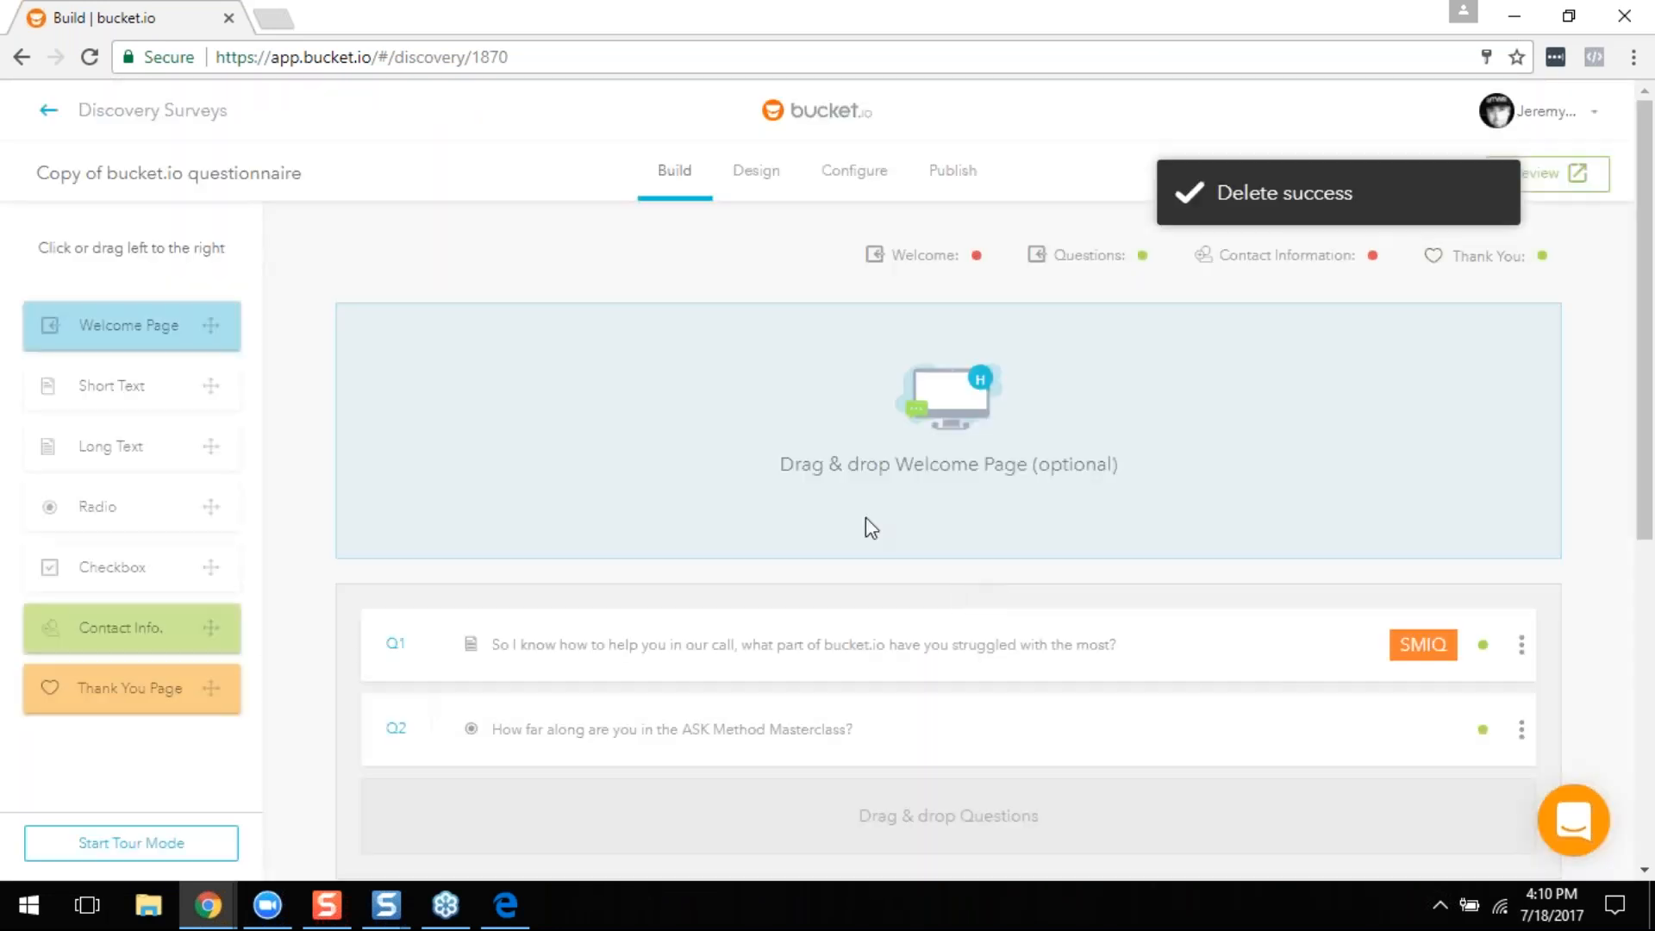
Step: Add a Welcome Page to the survey with the headline "Please Take My Survey.."
scroll(880, 569, down, 1)
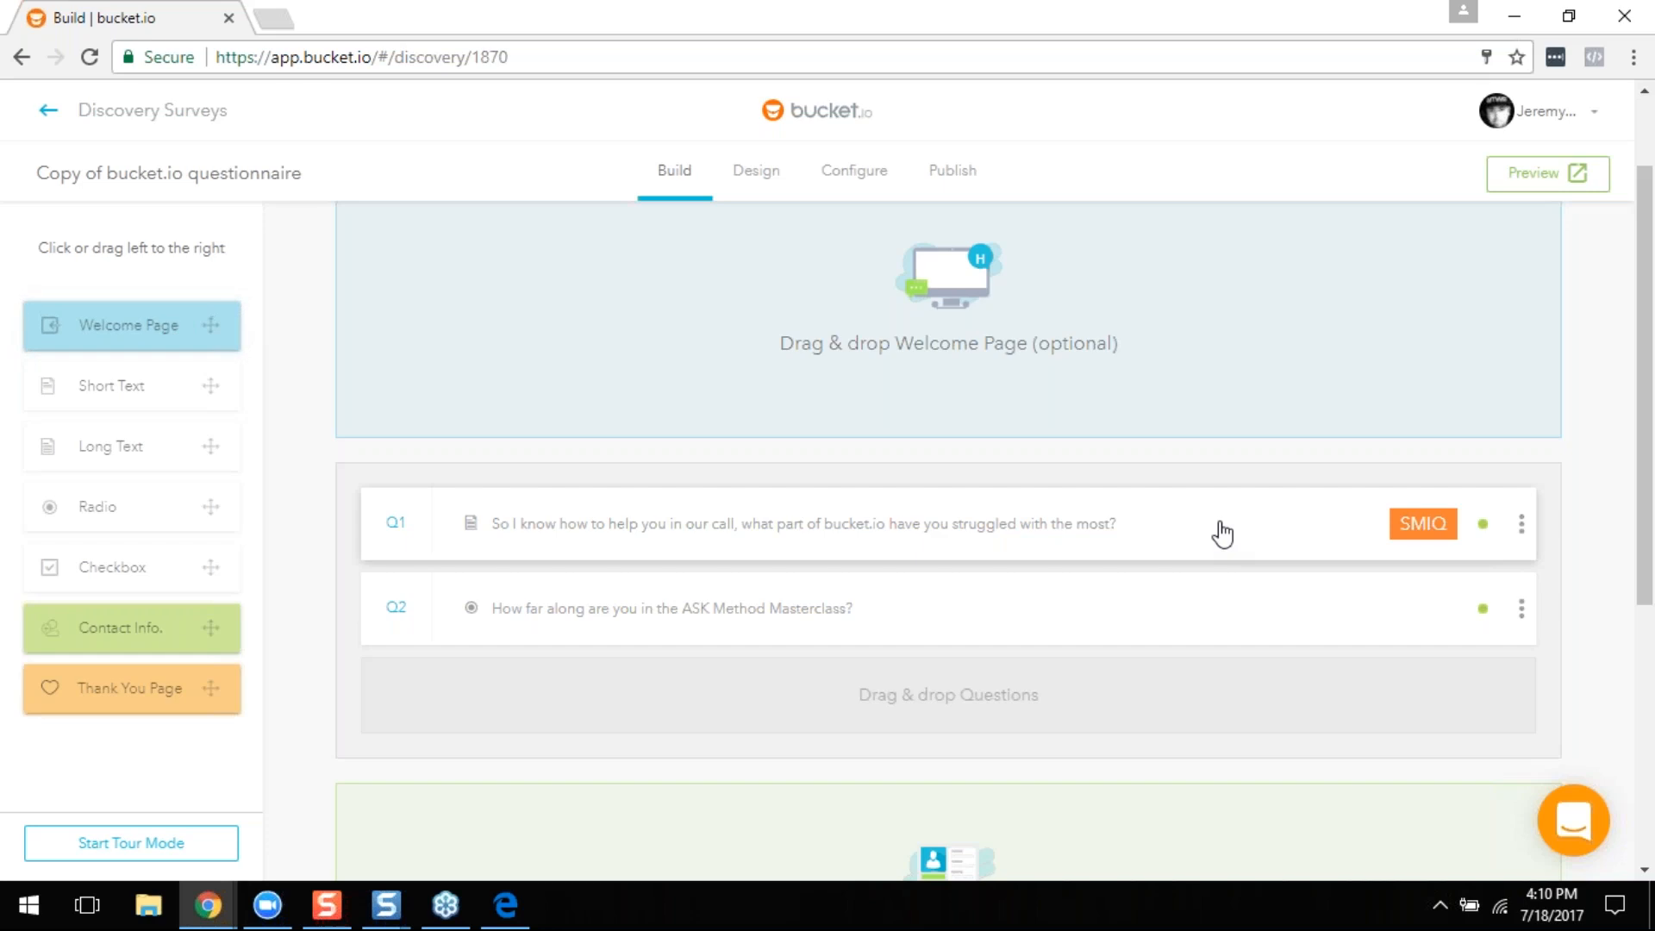
drag(108, 326, 681, 356)
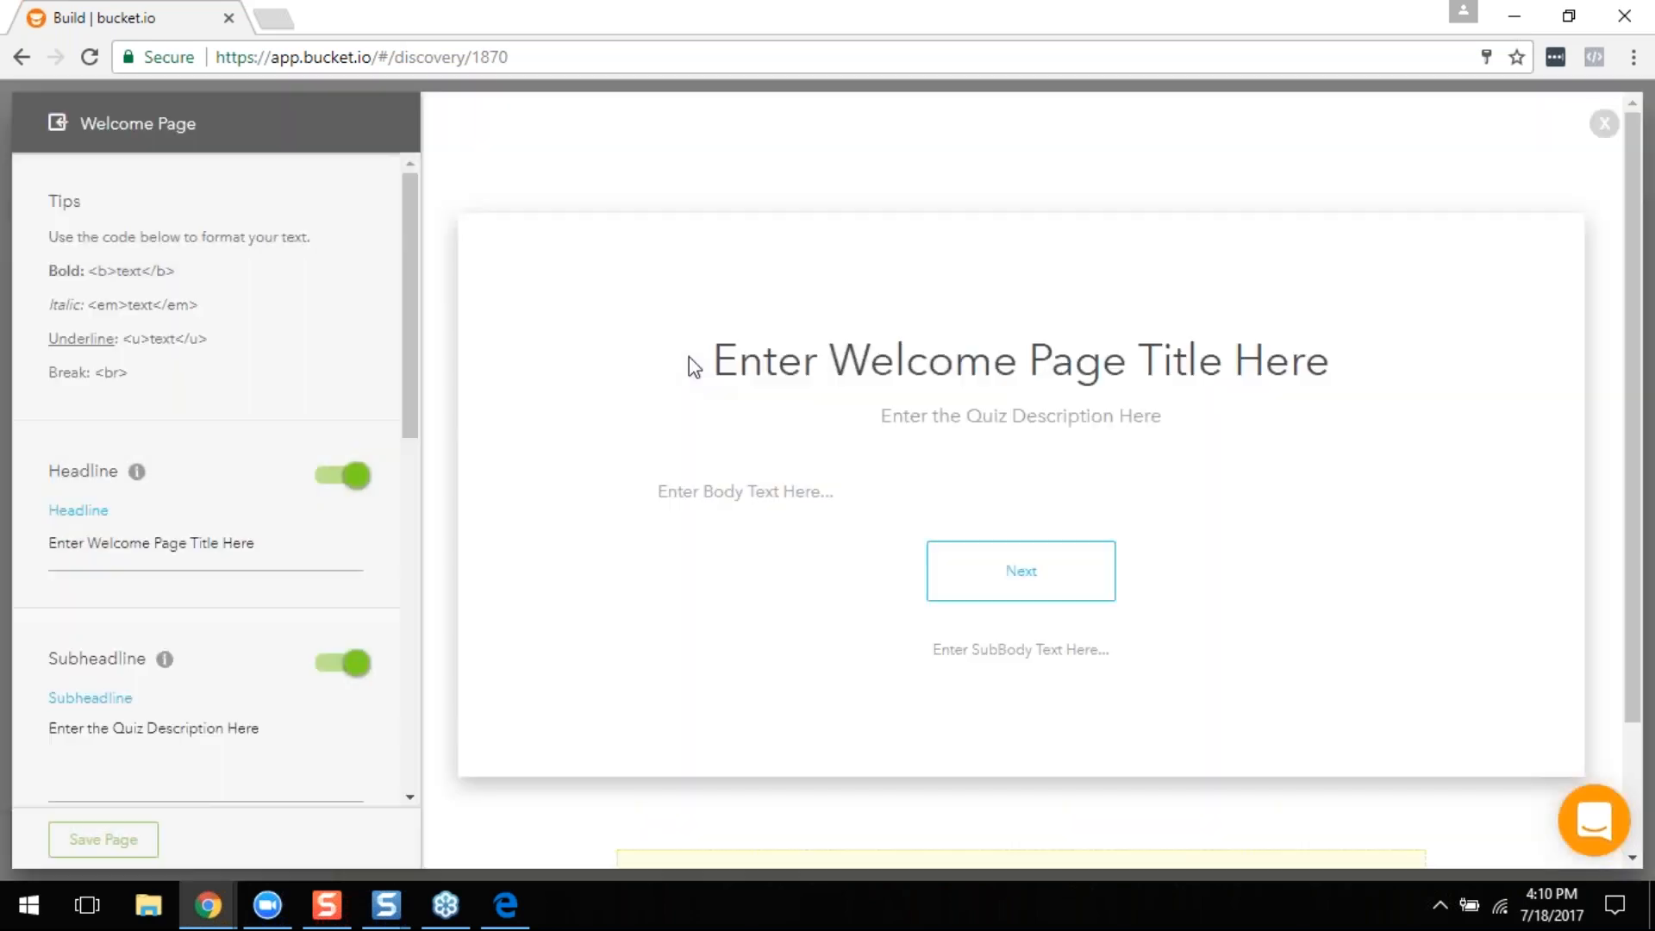
triple_click(254, 552)
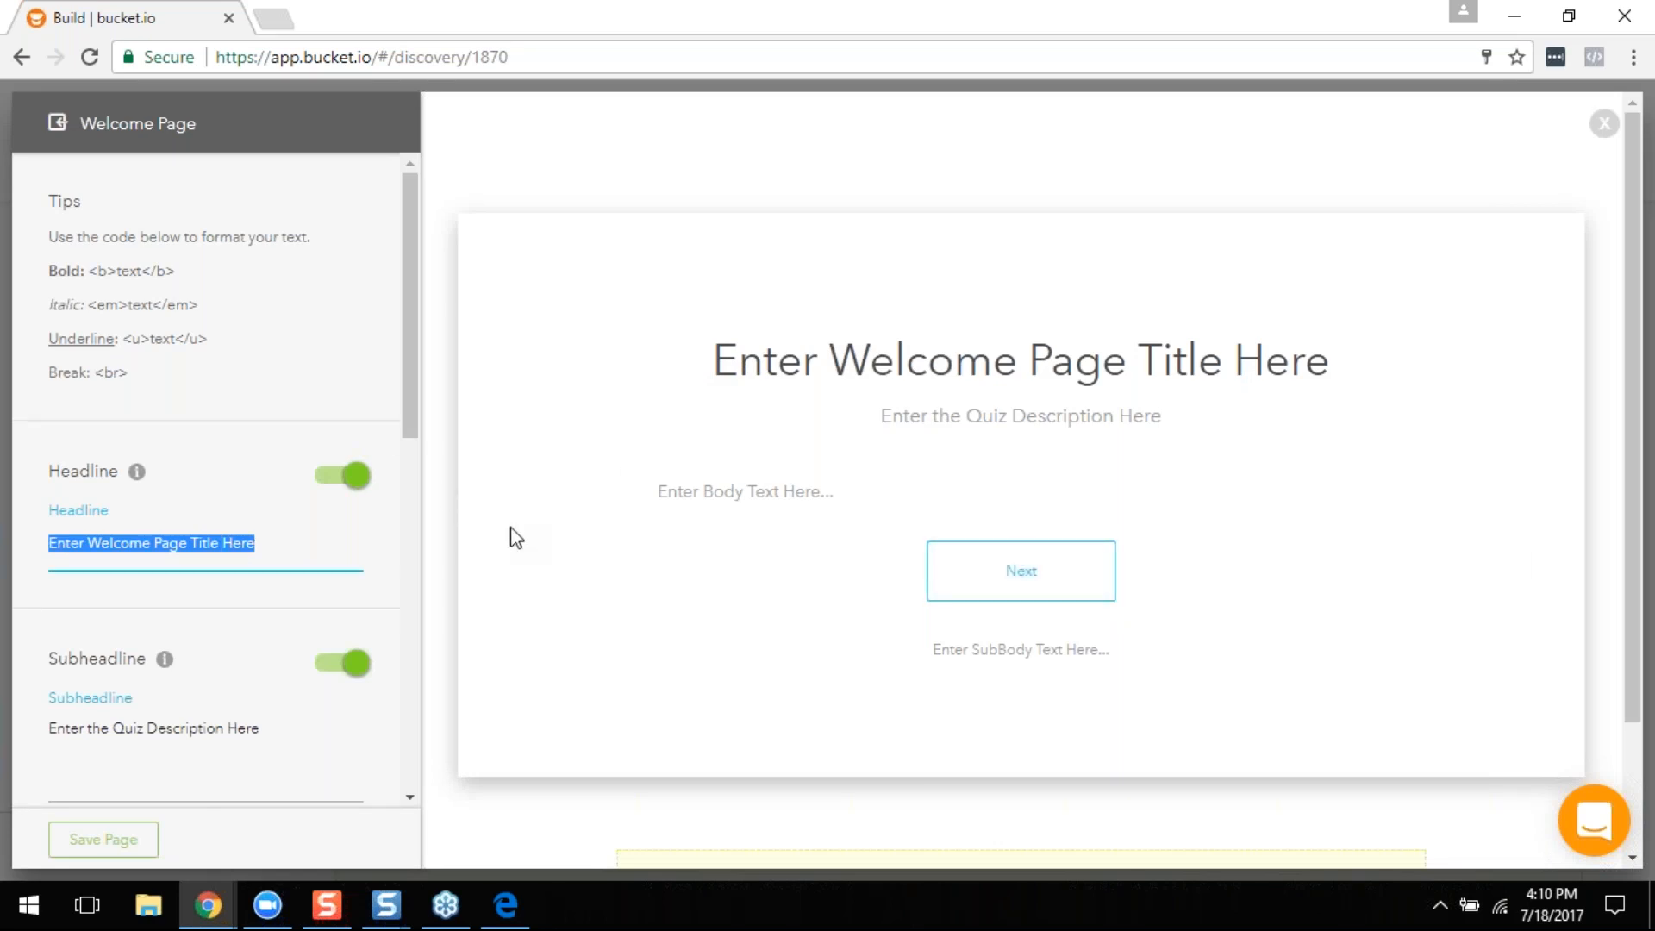
text(Please Take My Survey..)
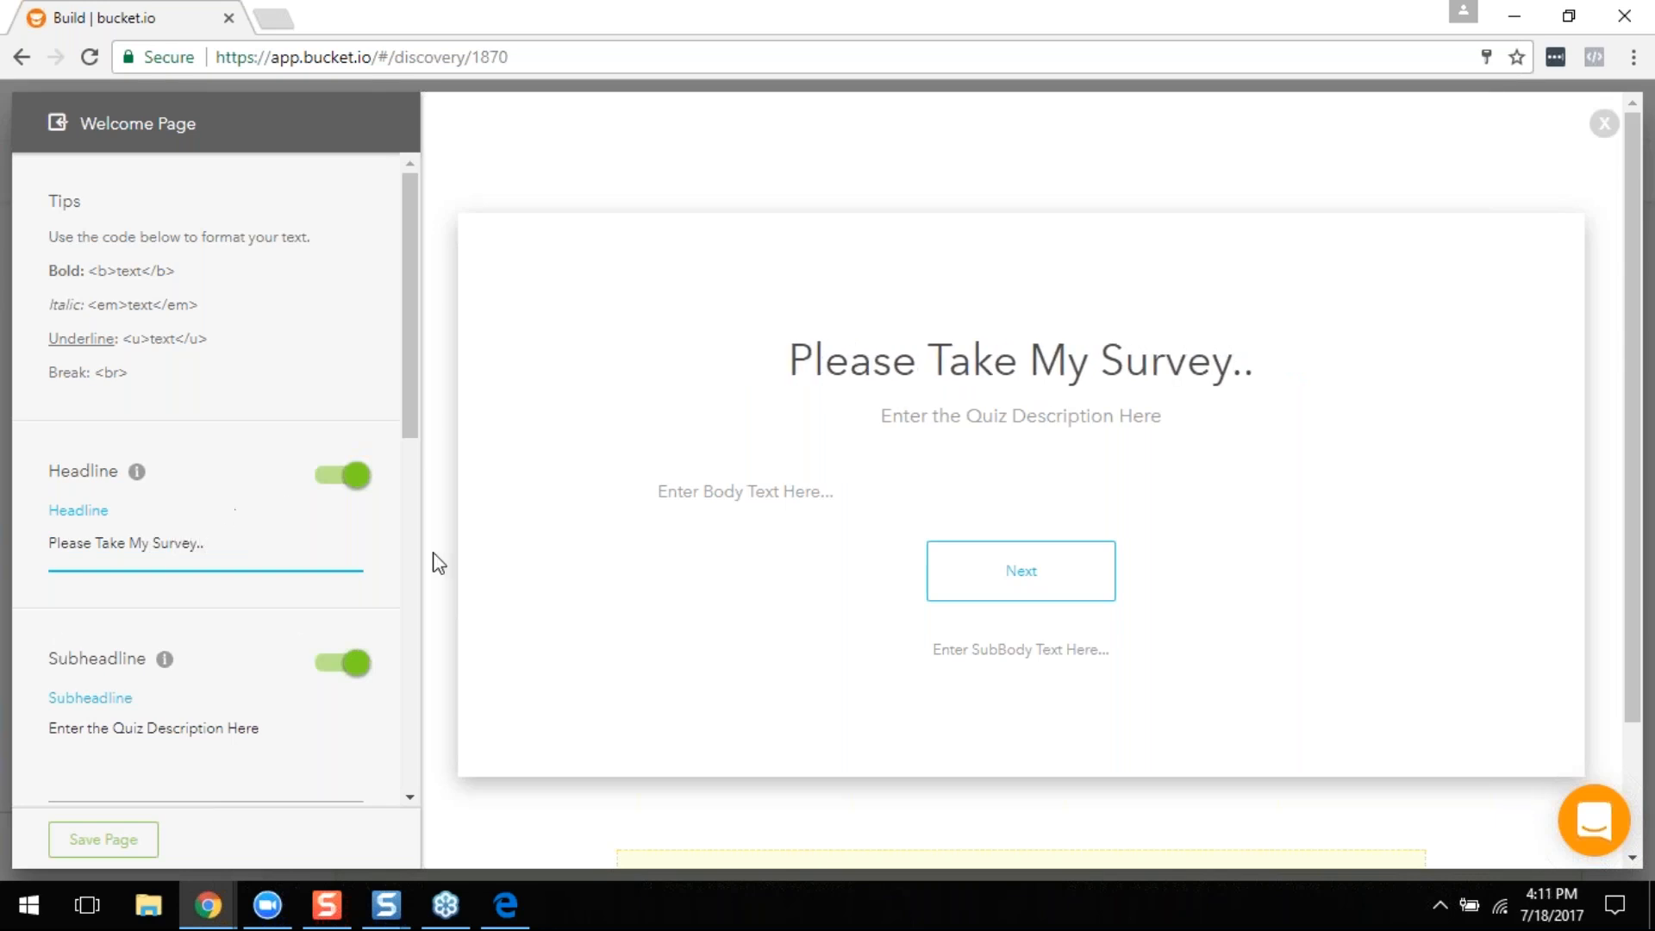
Step: Set the Welcome Page's button text to "Start Survey"
scroll(88, 629, down, 5)
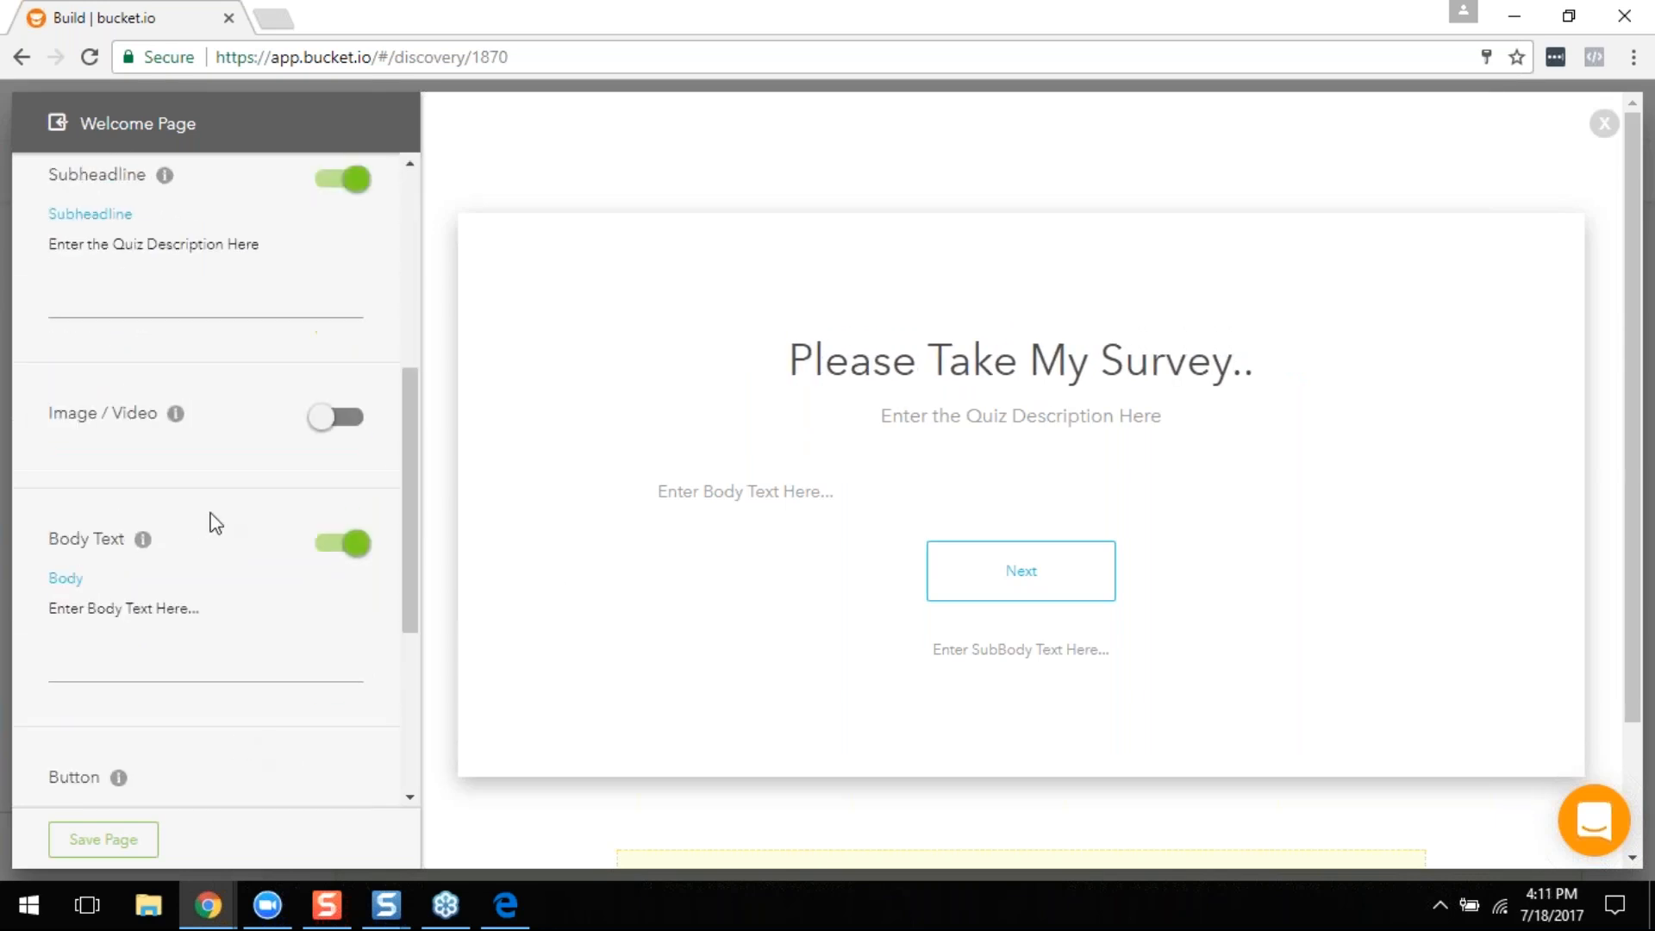
scroll(256, 507, down, 4)
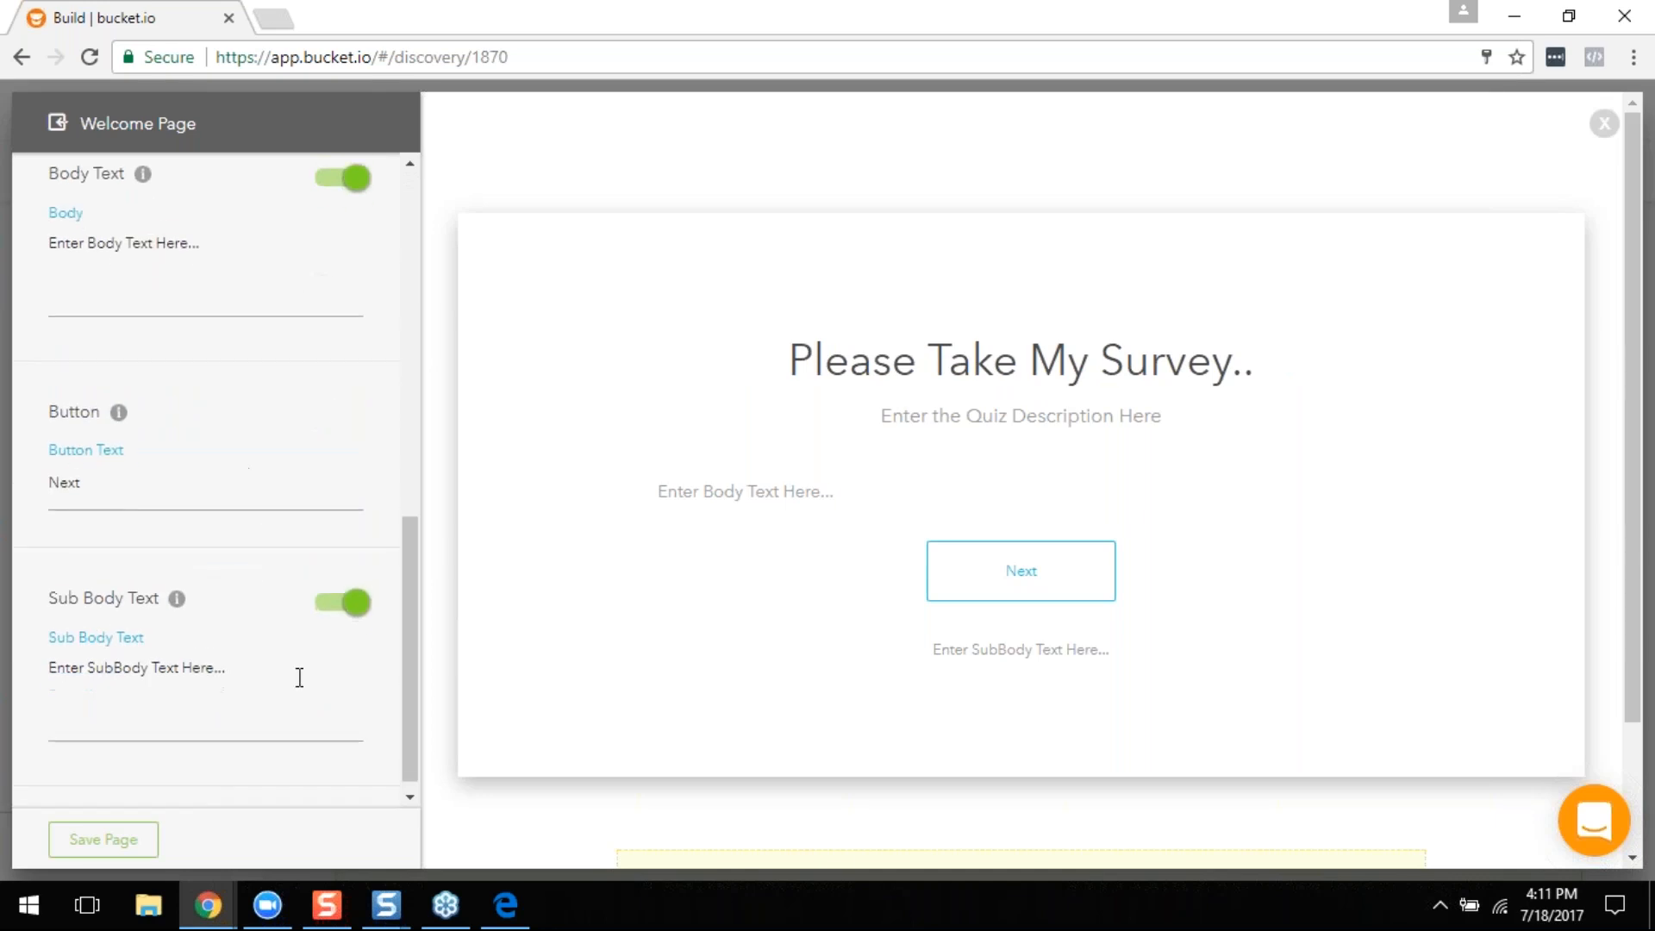
scroll(272, 688, up, 1)
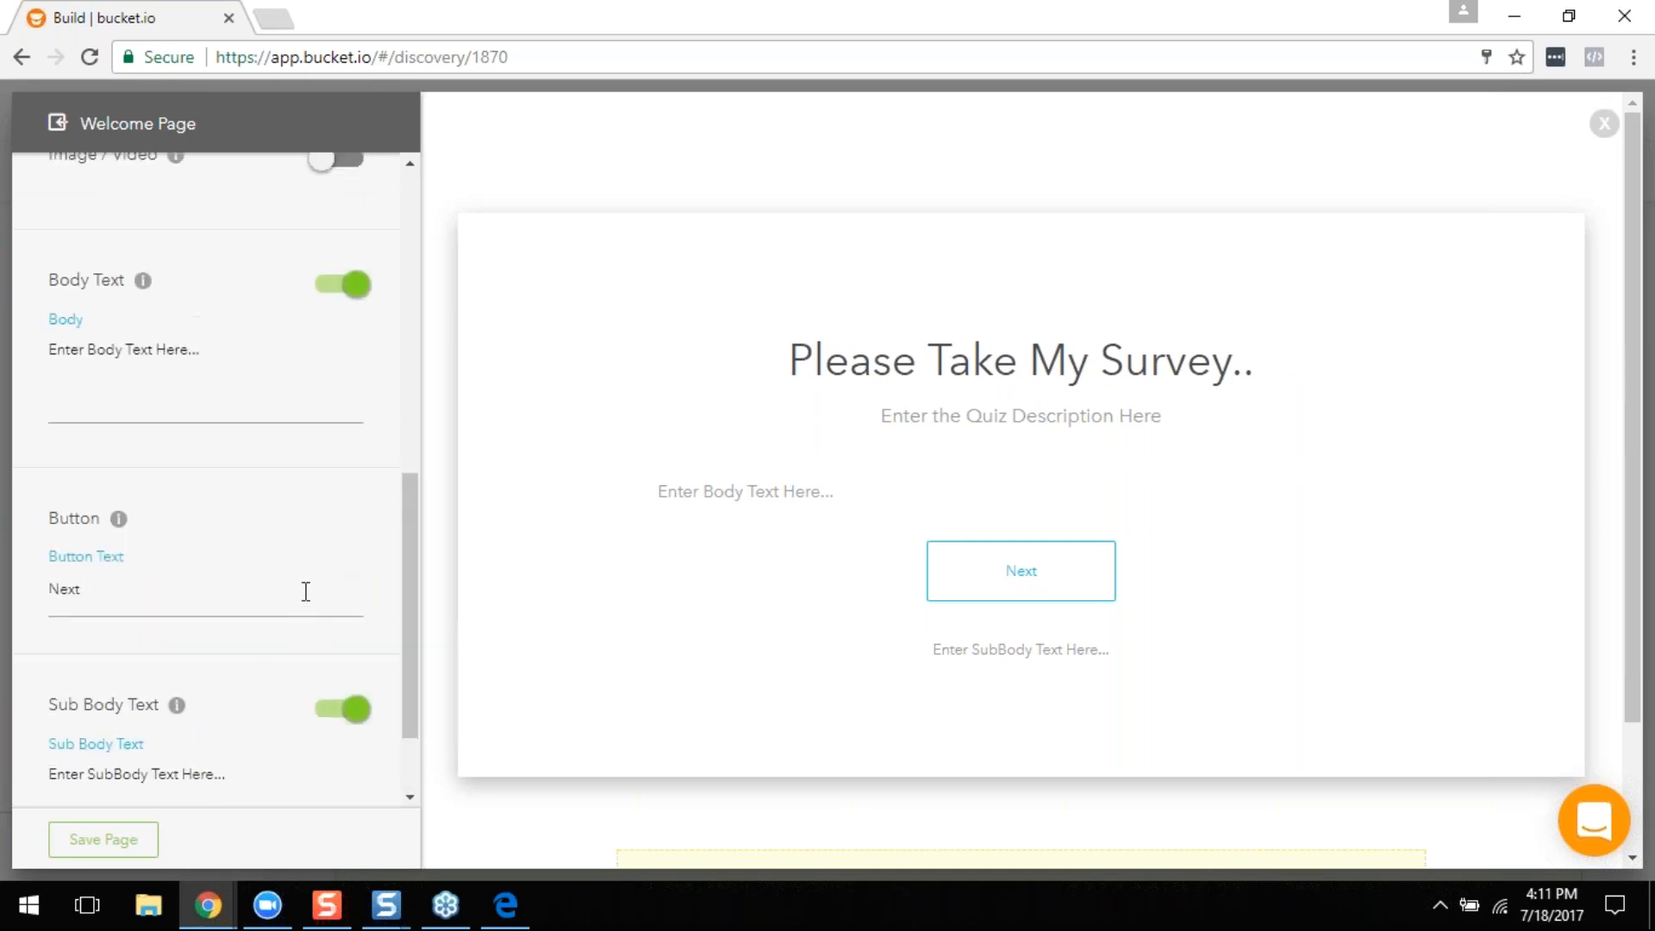
scroll(146, 508, up, 1)
scroll(155, 534, down, 2)
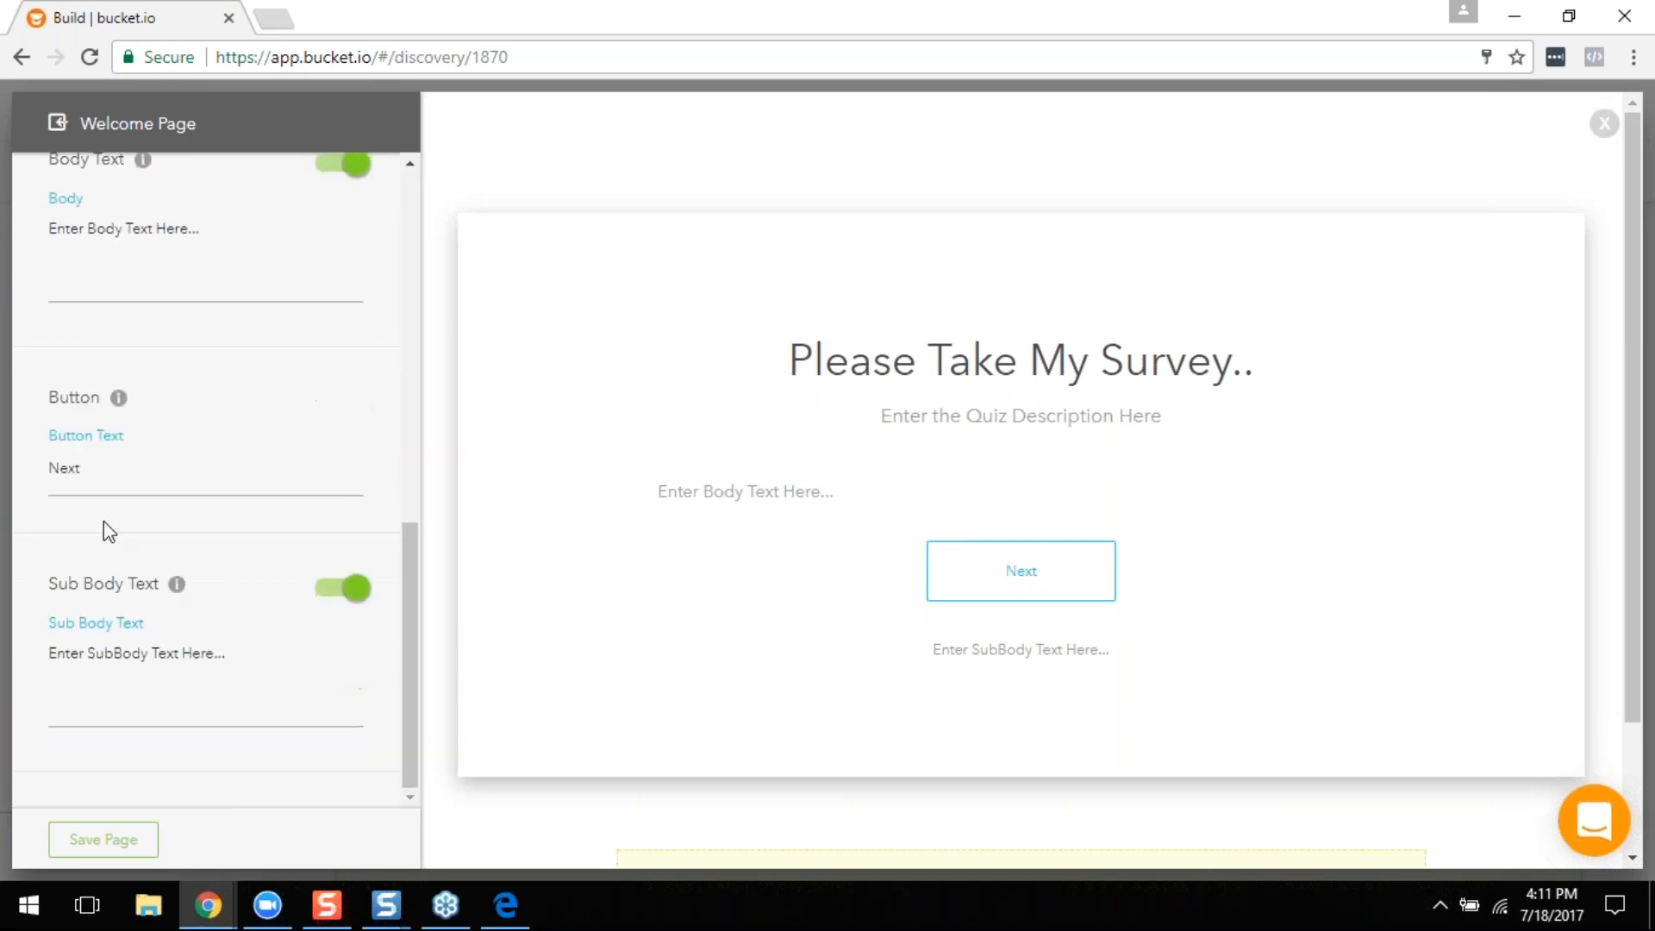
click(115, 479)
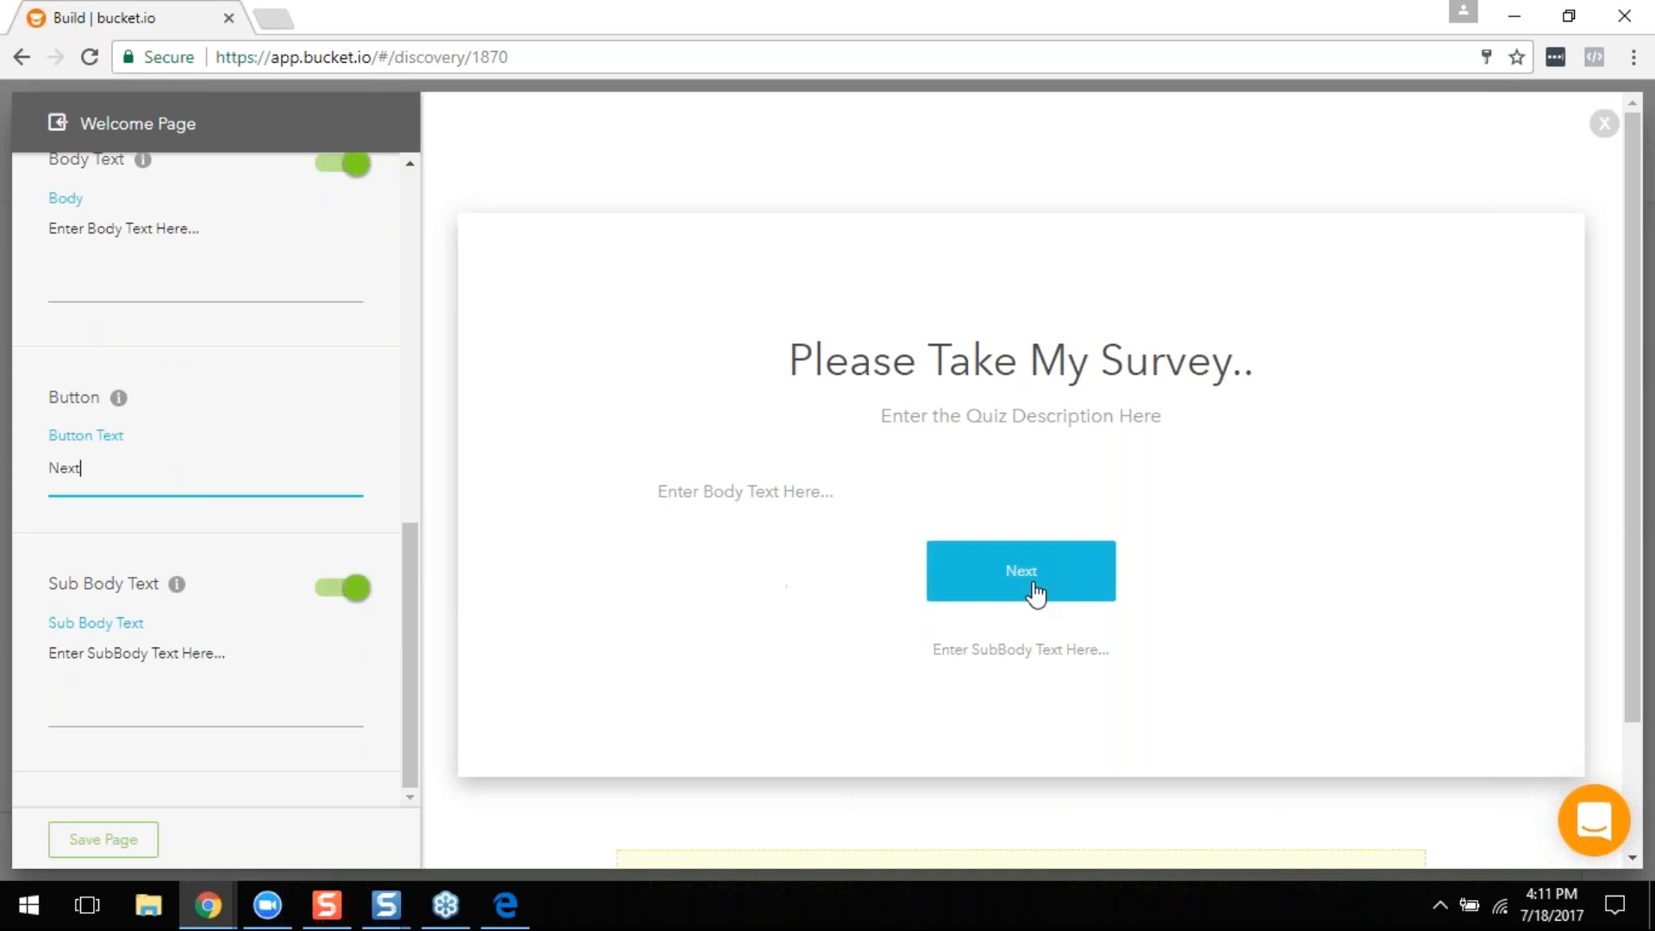
double_click(177, 480)
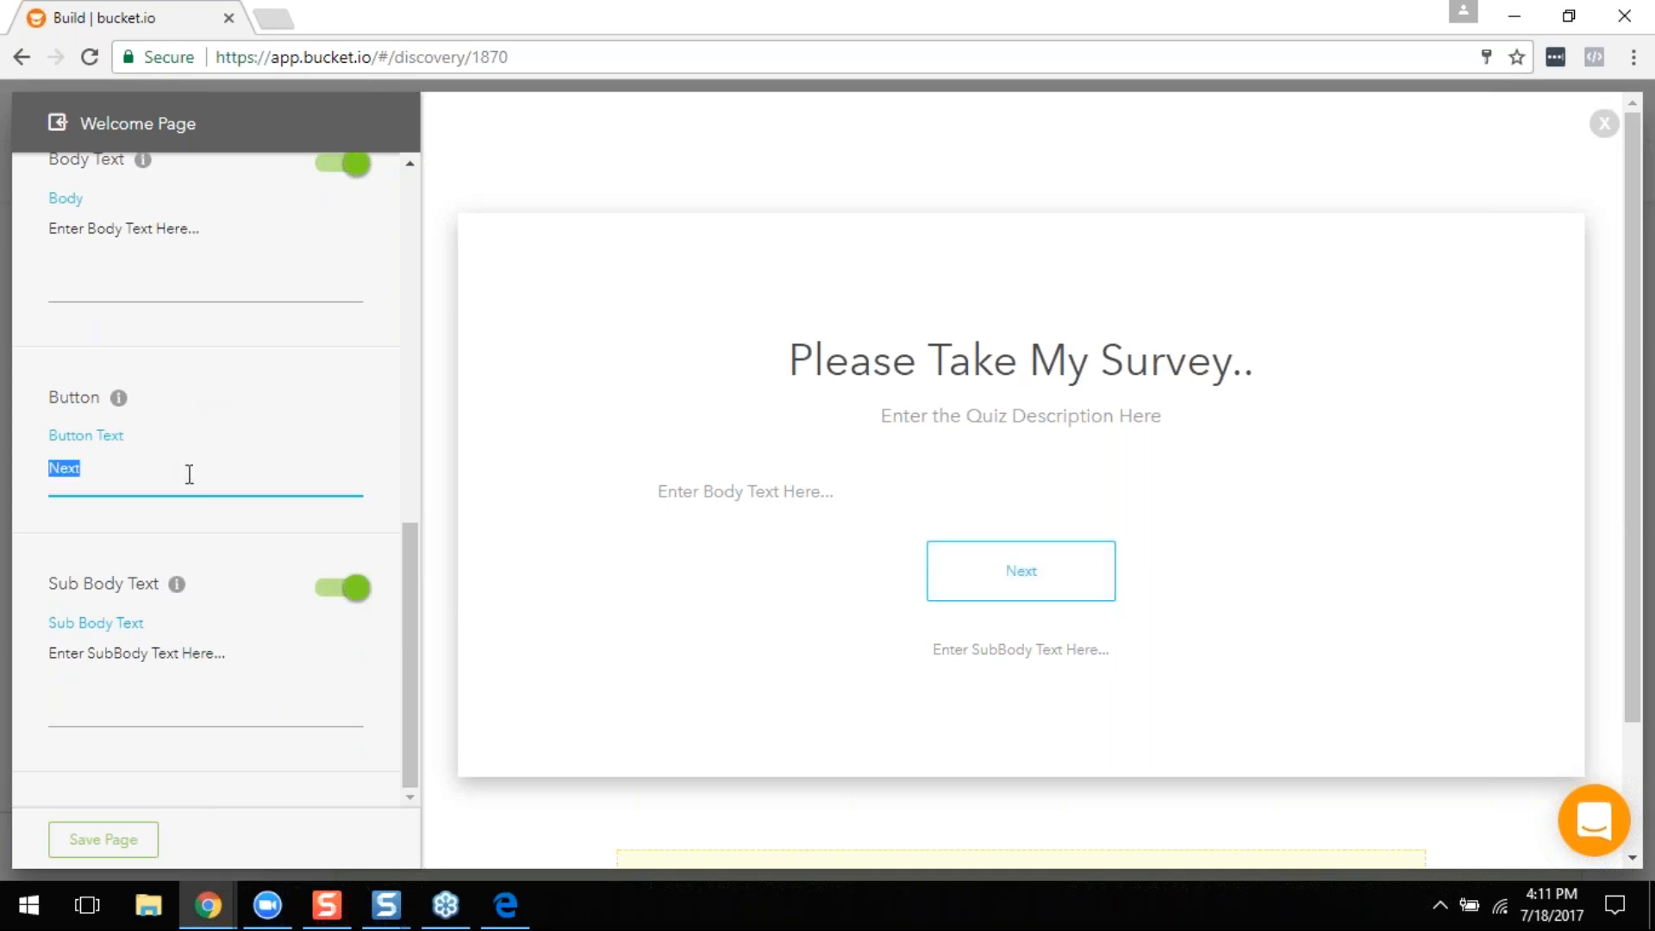
text(Start Survey)
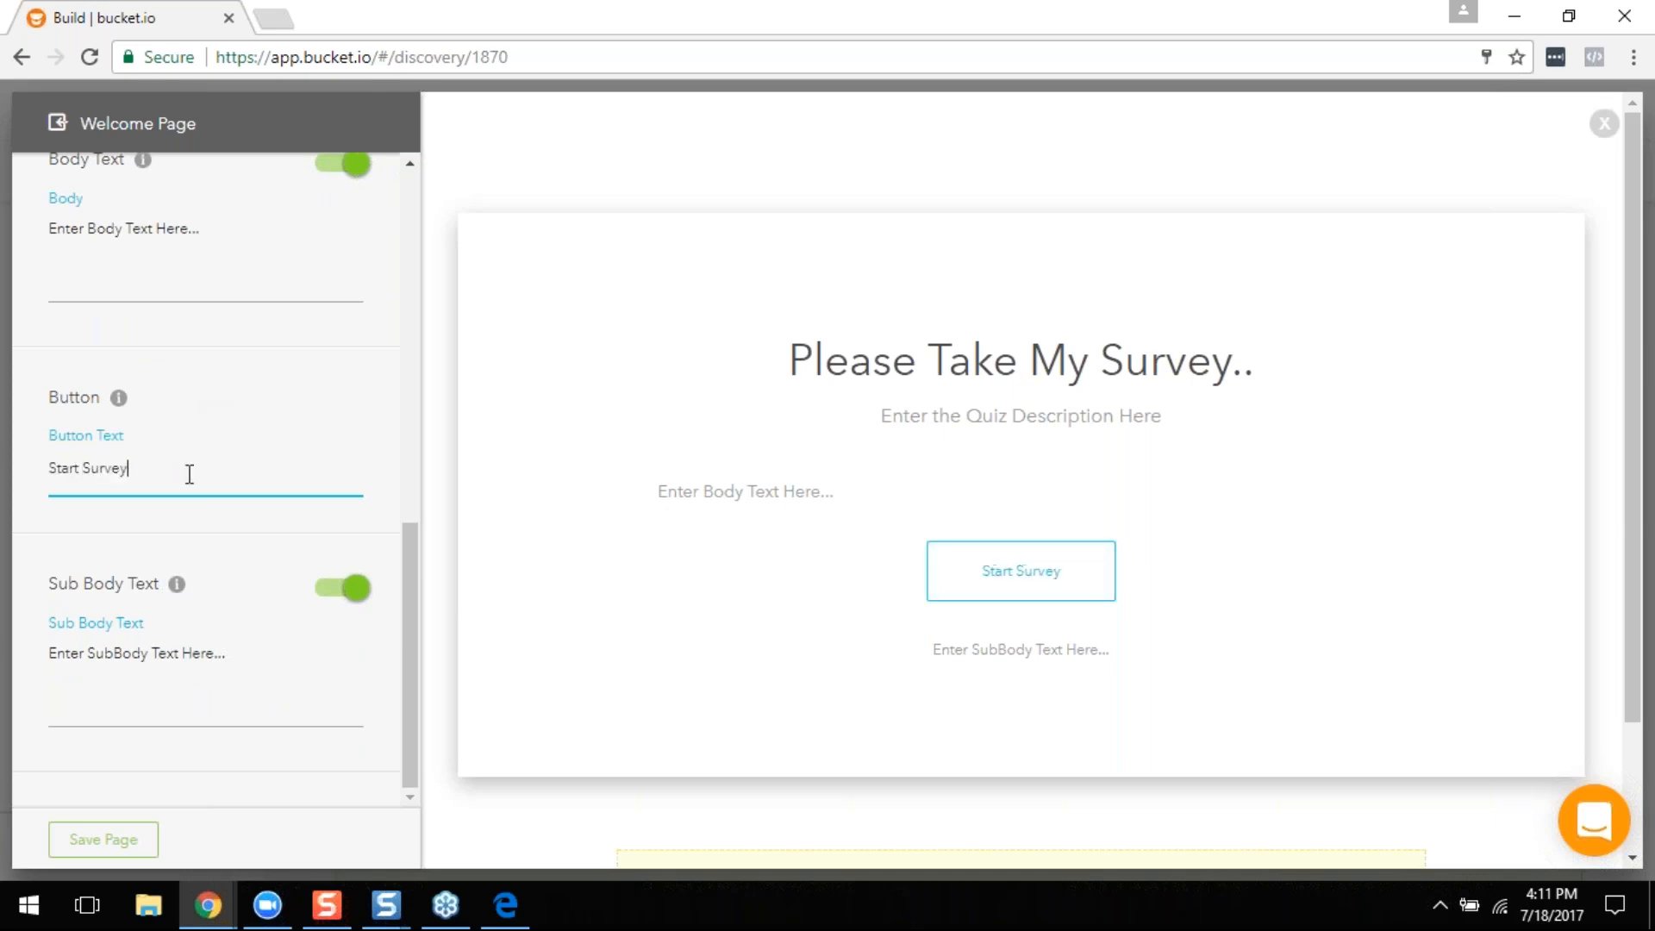
Step: Enable the Image / Video section of the Welcome Page and choose Video as its media type
scroll(173, 482, up, 10)
scroll(193, 544, down, 2)
scroll(193, 544, down, 1)
click(327, 645)
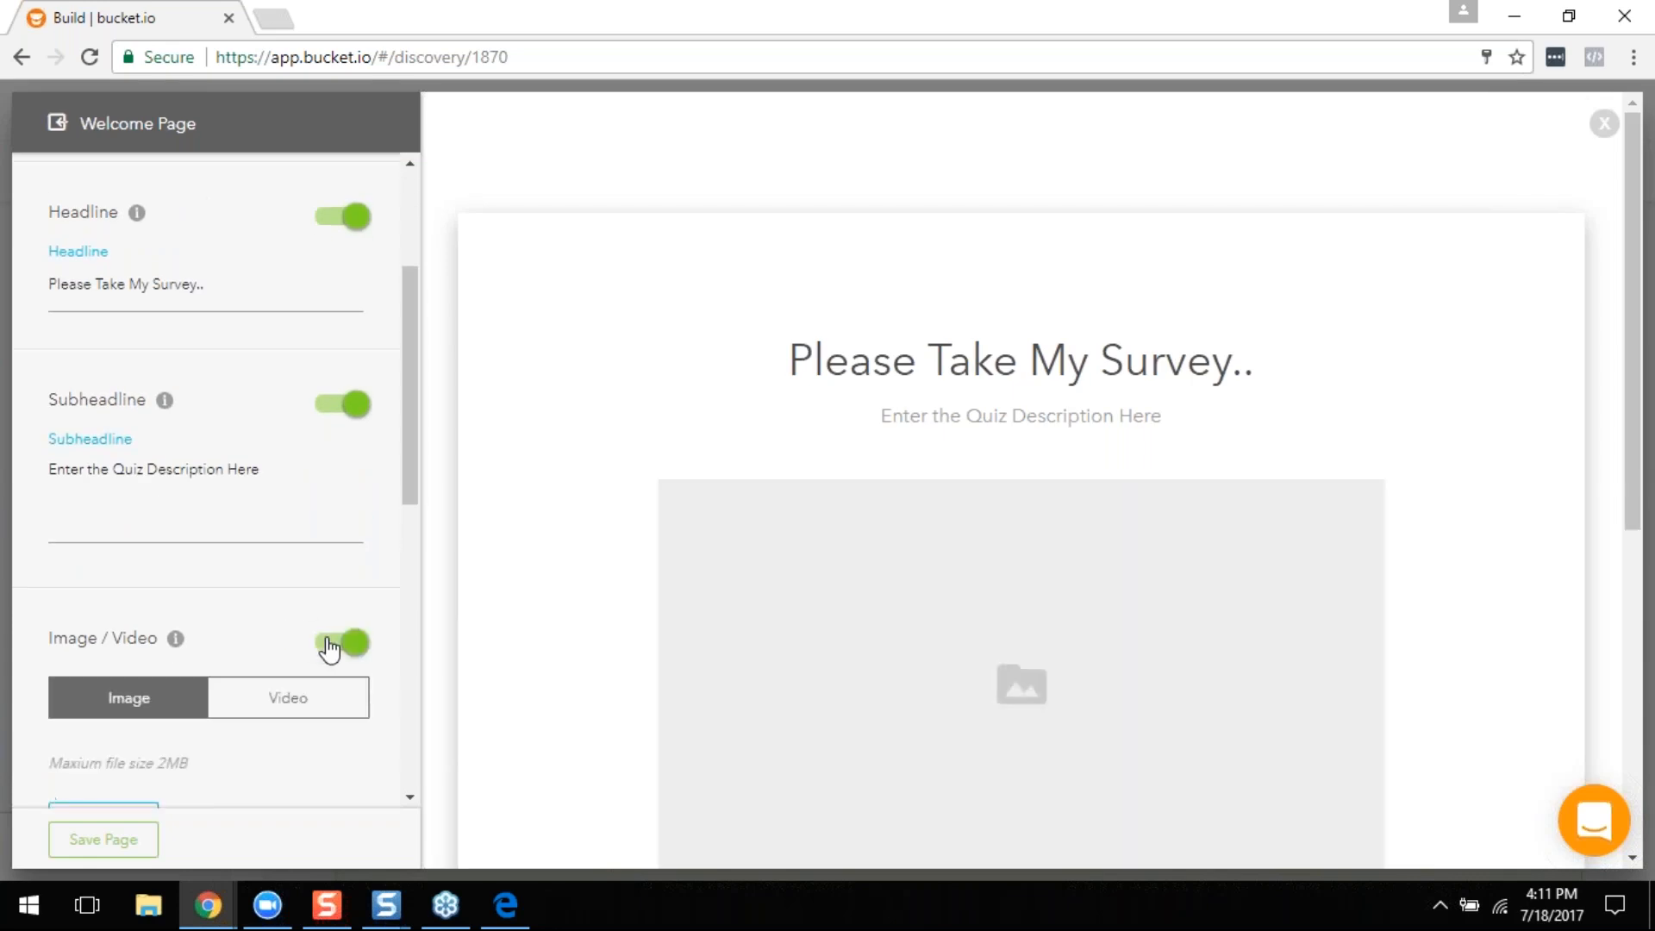
click(263, 711)
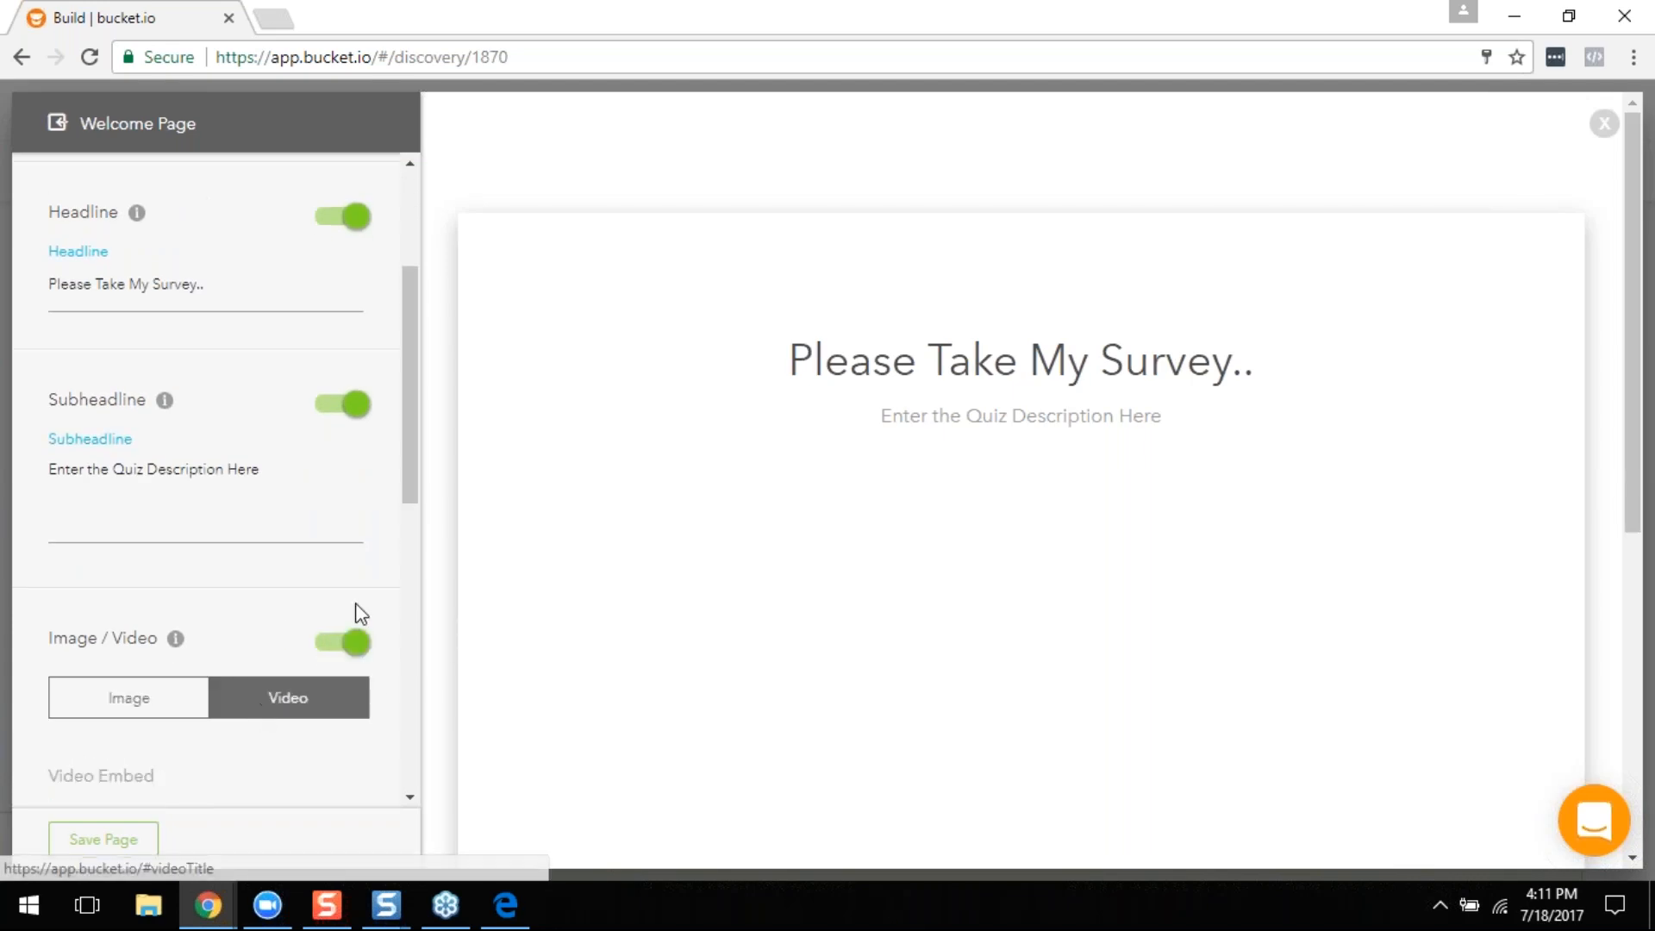
scroll(360, 616, down, 1)
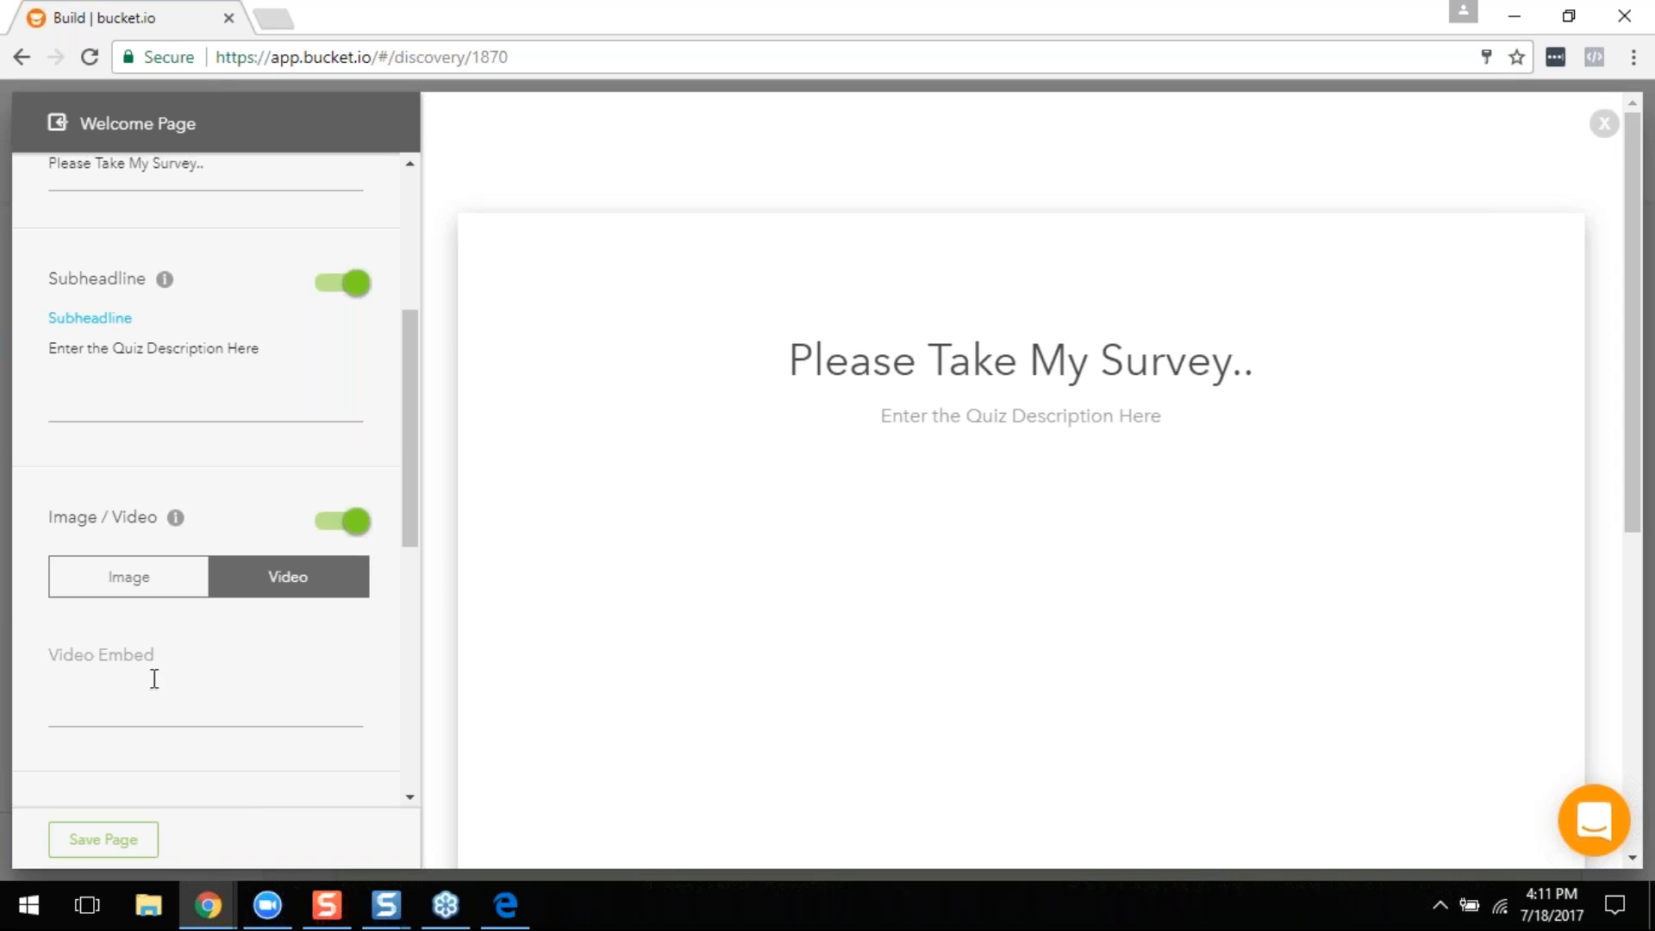
mouse_move(213, 914)
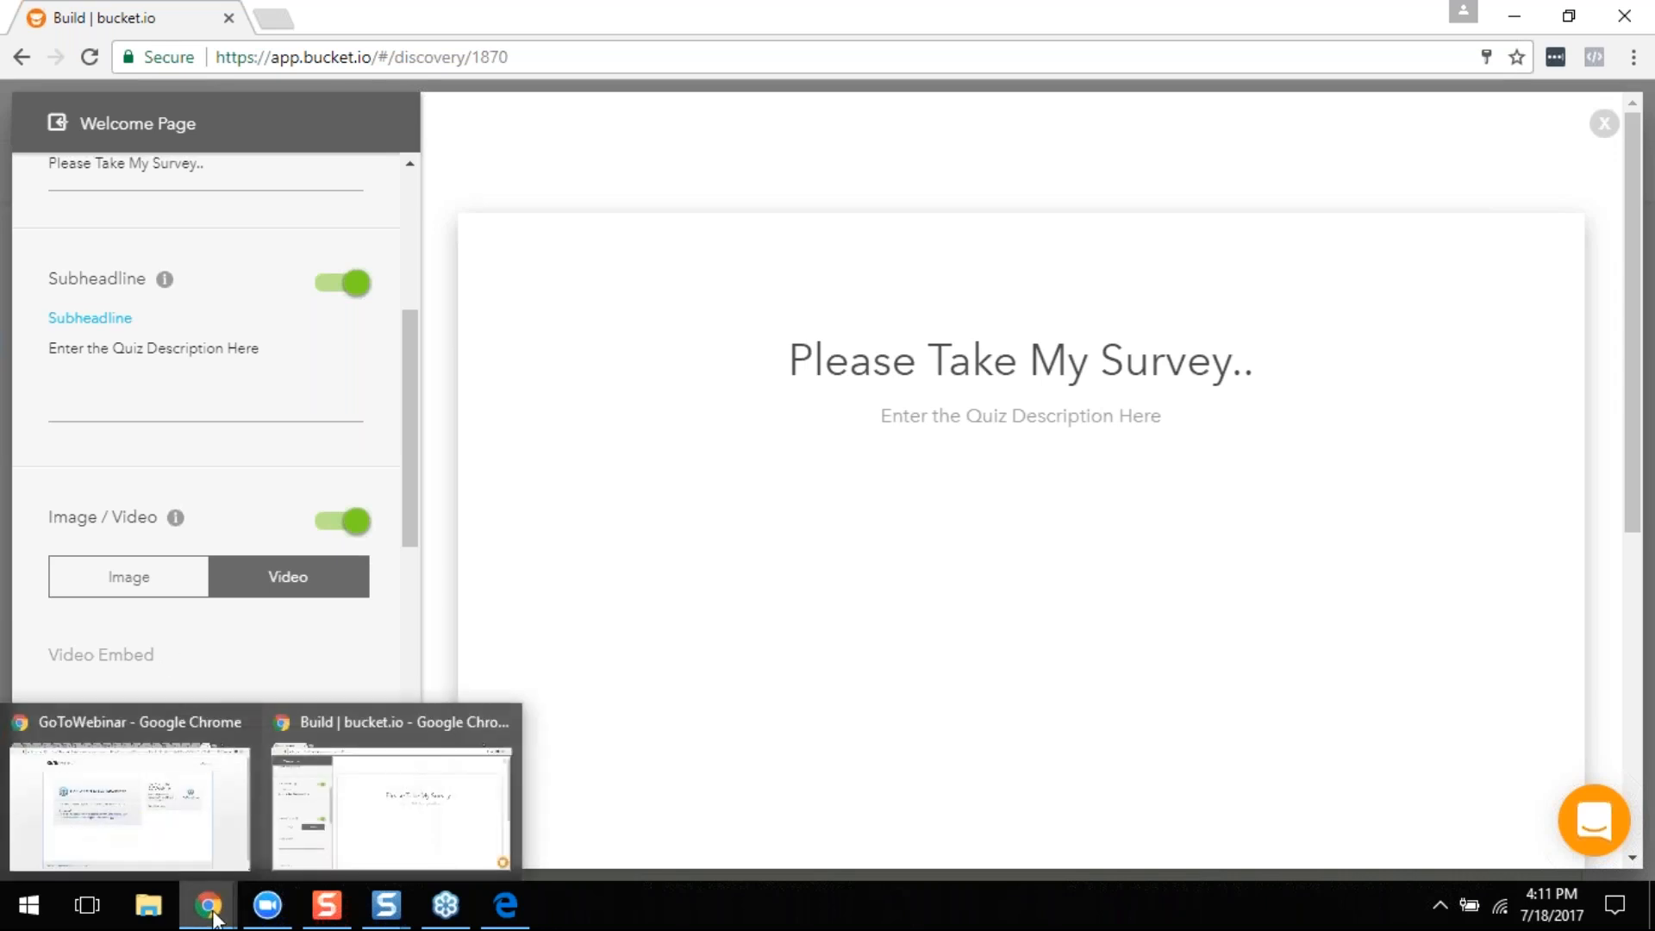
click(239, 348)
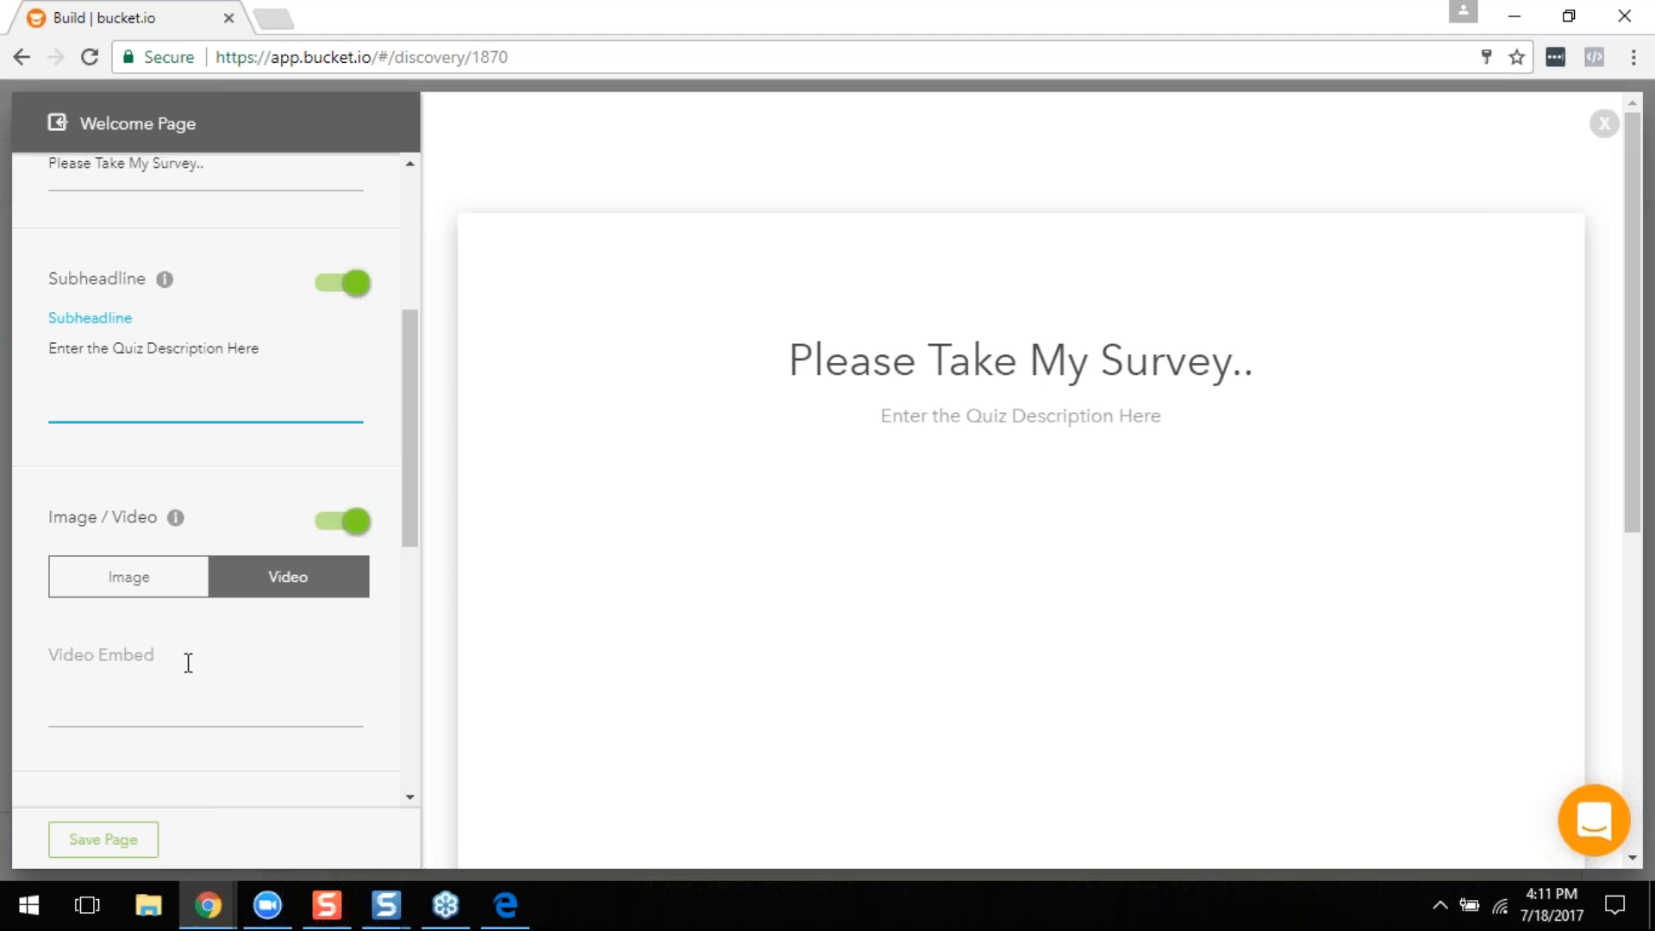
Step: Save the Welcome Page and show its Edit and Delete options in the survey build
scroll(245, 707, down, 4)
scroll(285, 591, up, 4)
scroll(251, 509, down, 5)
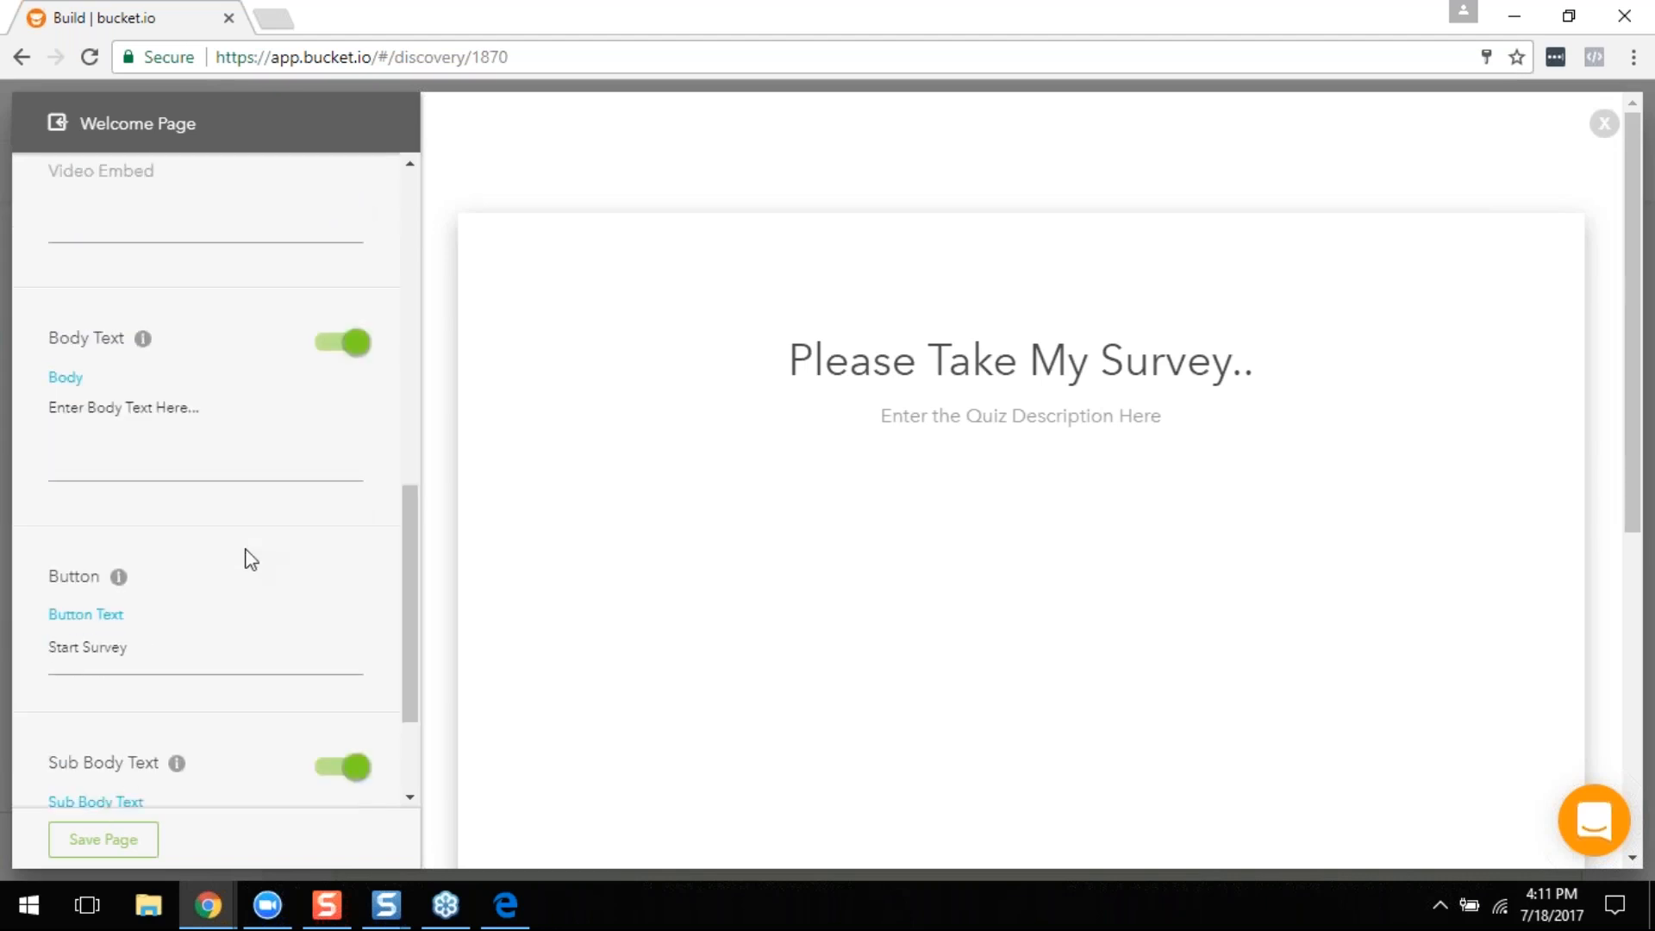
click(113, 839)
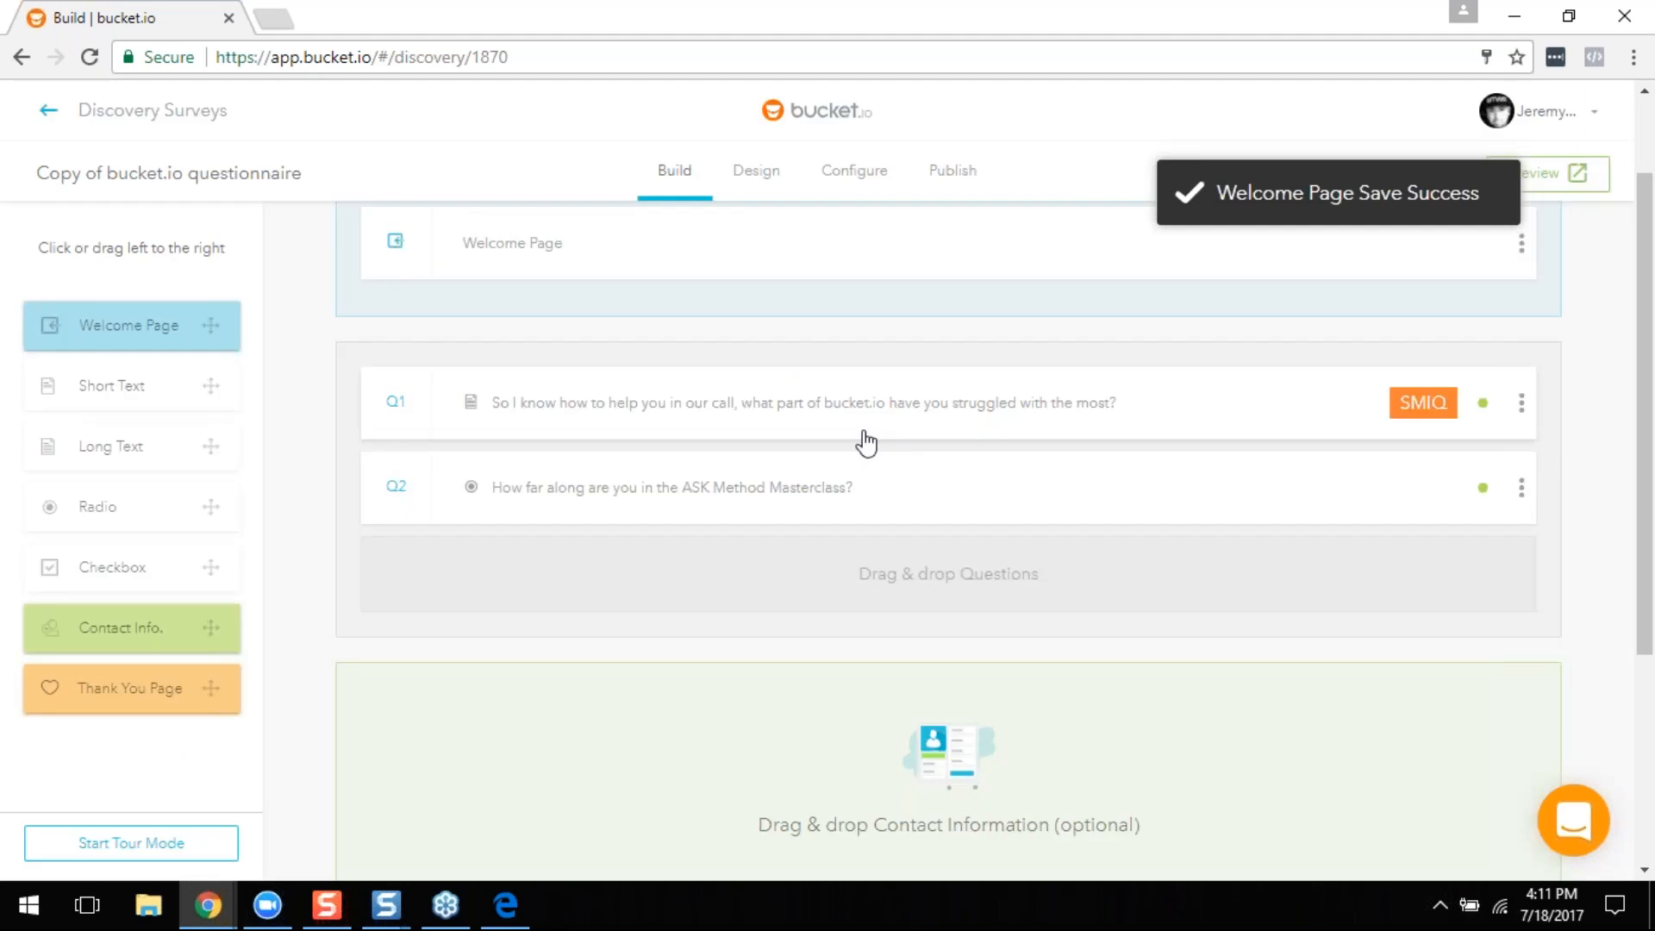
scroll(867, 444, up, 2)
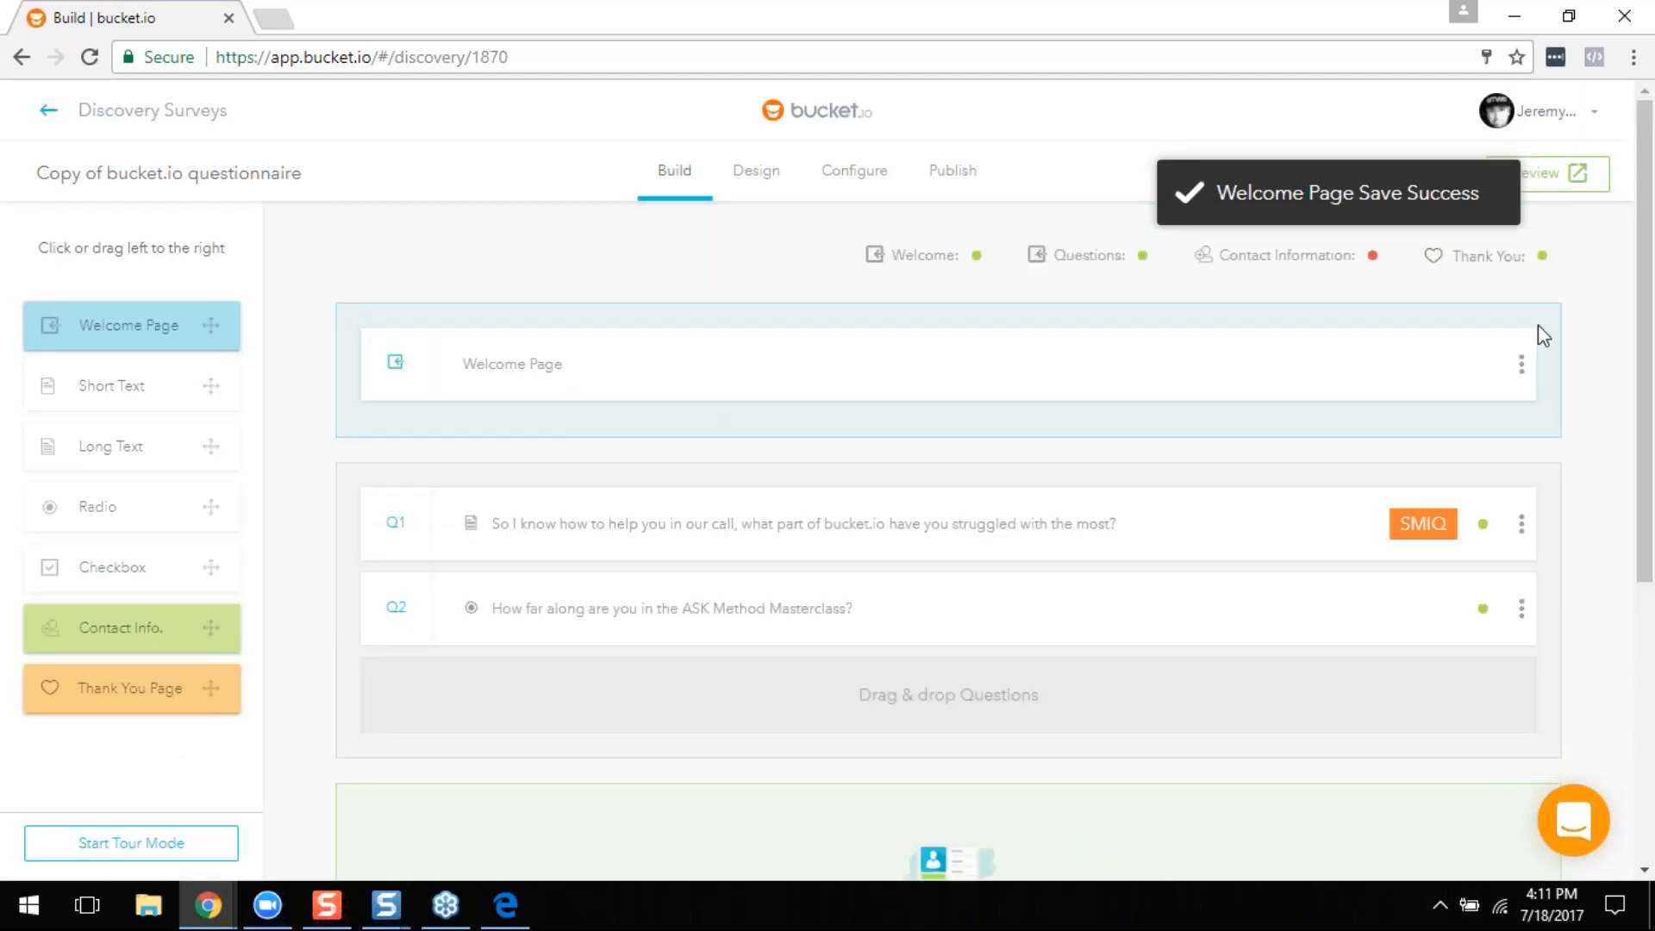
click(1524, 372)
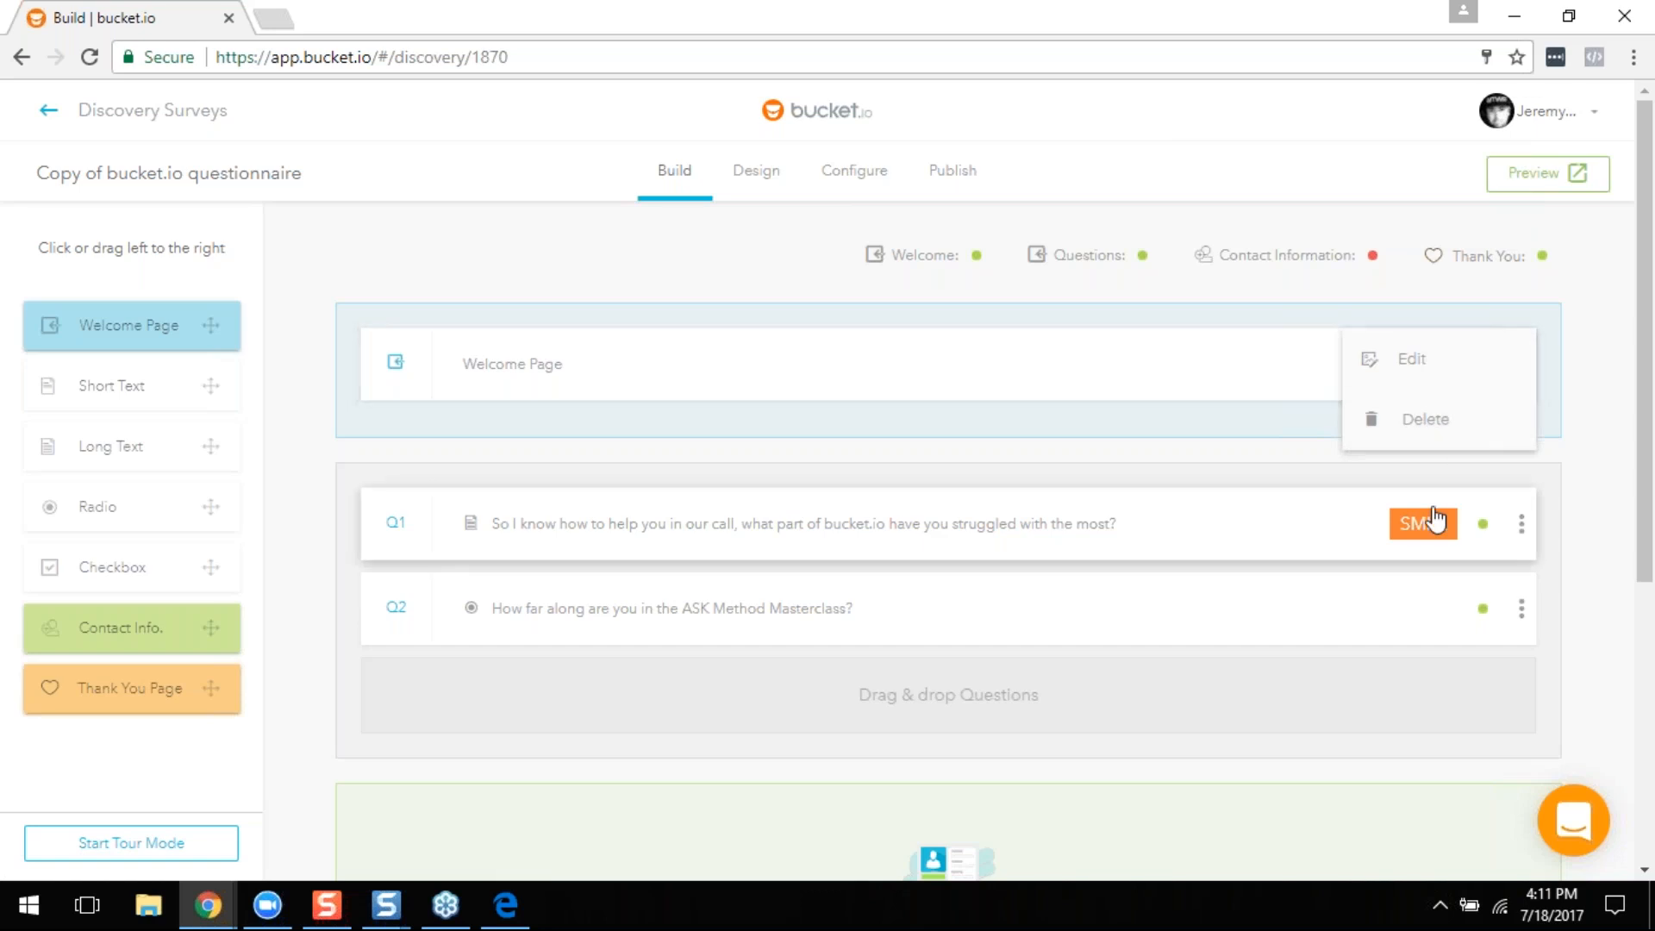
Step: Delete the Welcome Page from the survey and confirm the deletion
click(1476, 434)
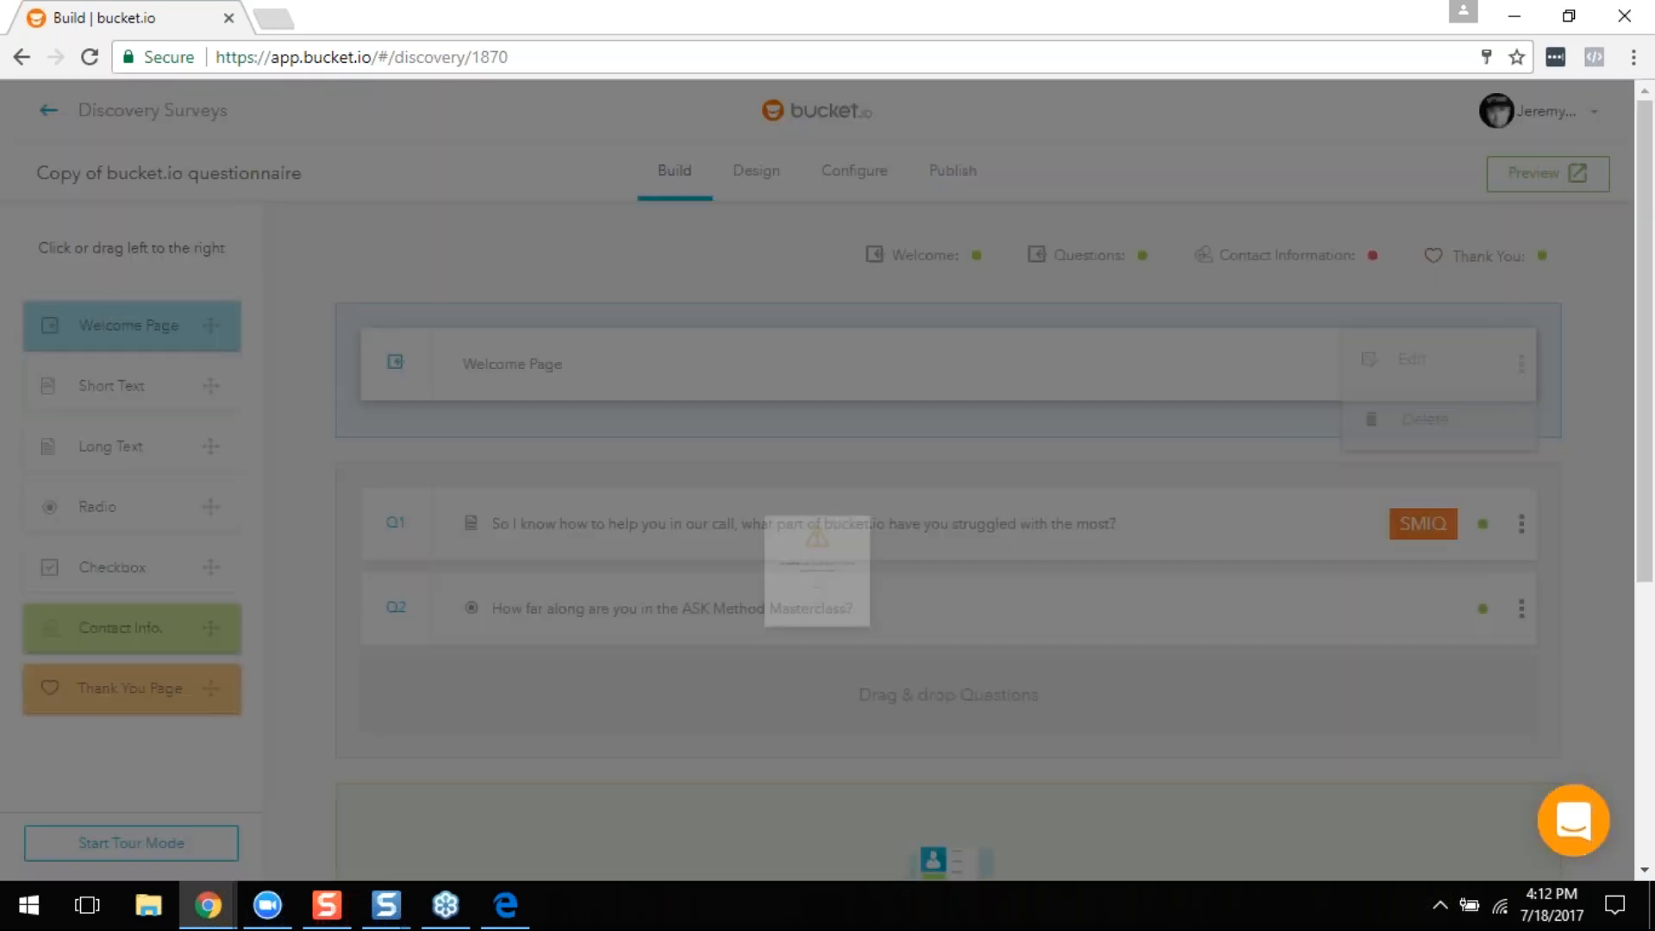
click(912, 645)
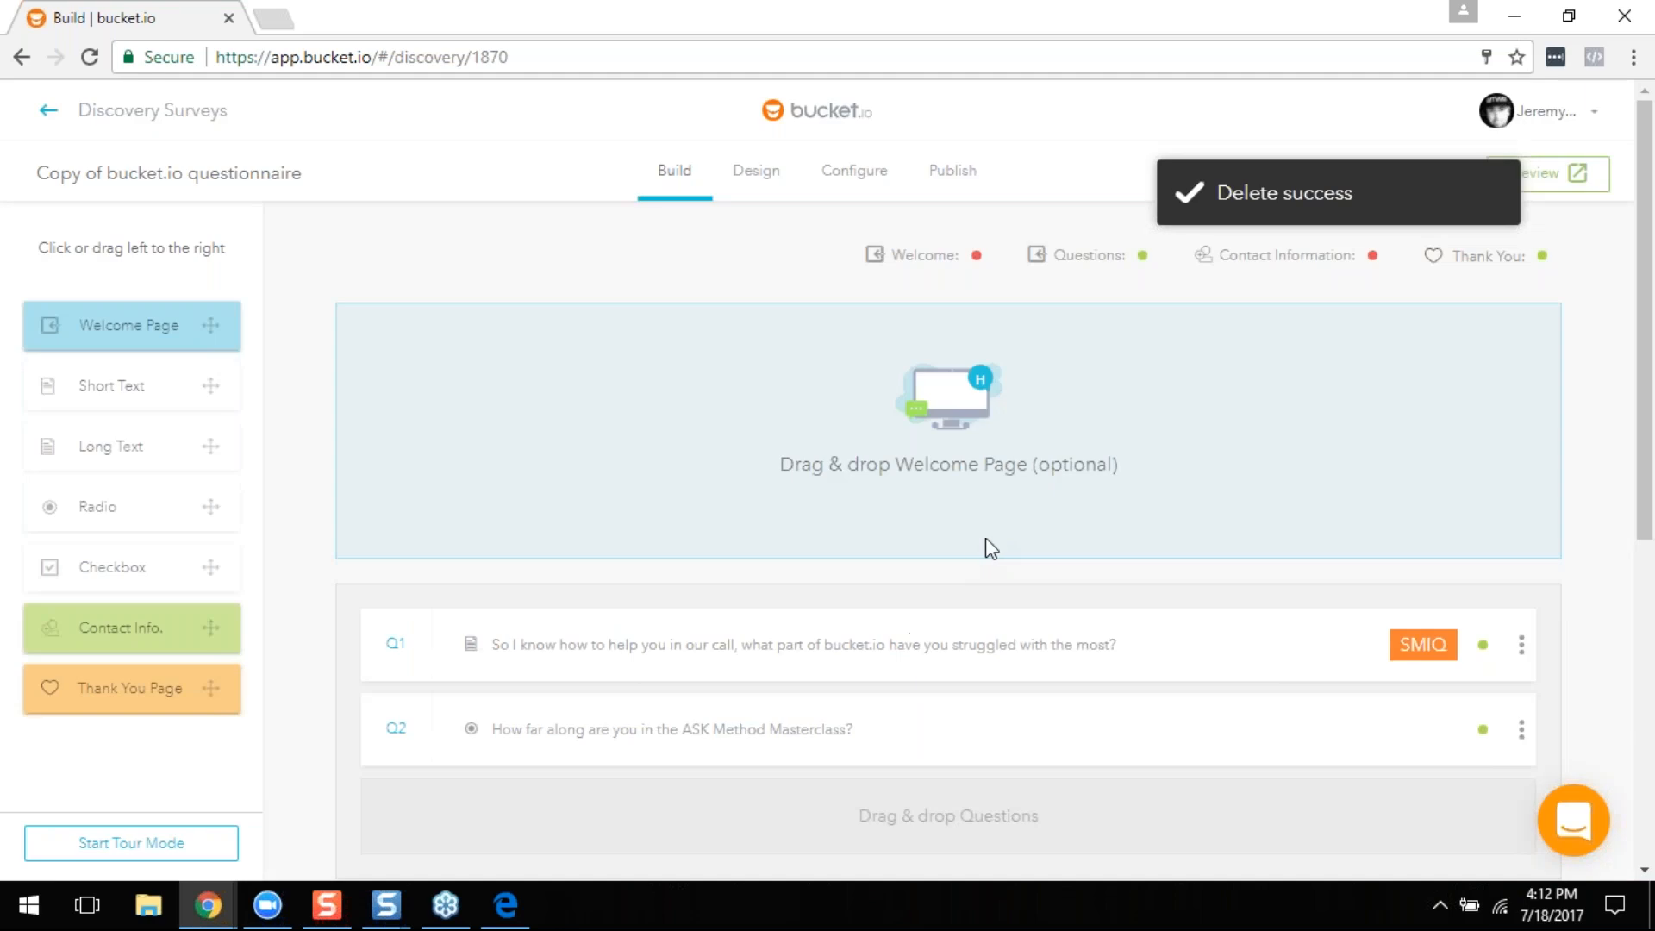
Step: Open the first question, about struggles with bucket.io, and examine its name, Zapier tag, description and text box height fields
scroll(988, 544, down, 1)
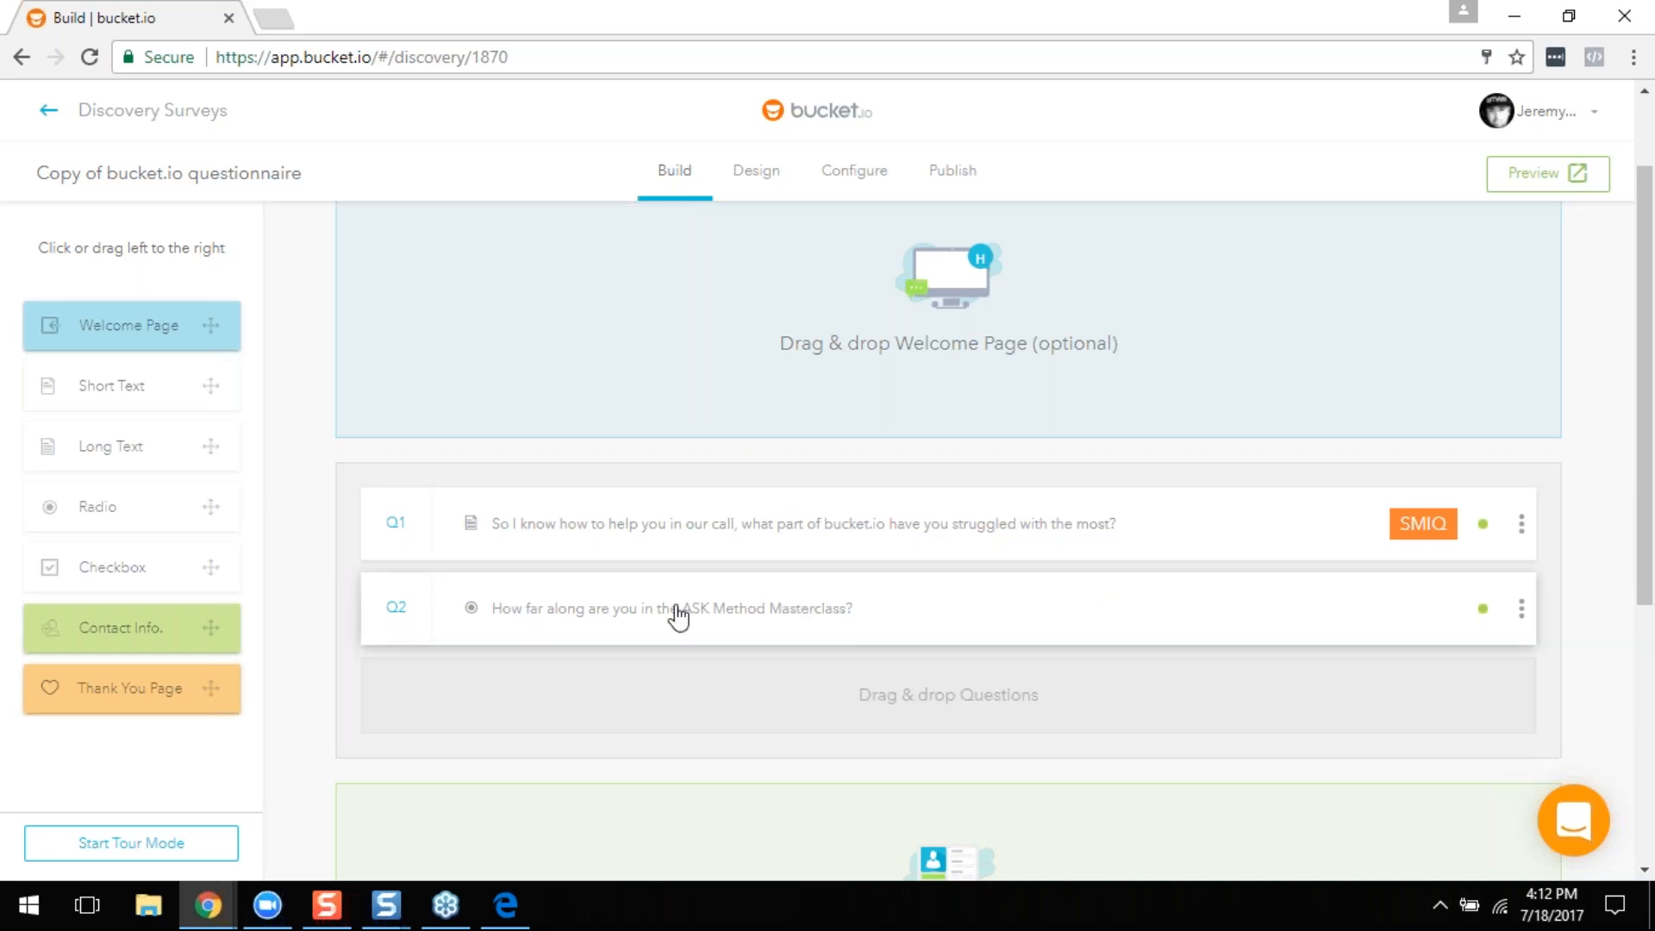
click(886, 527)
scroll(893, 484, down, 1)
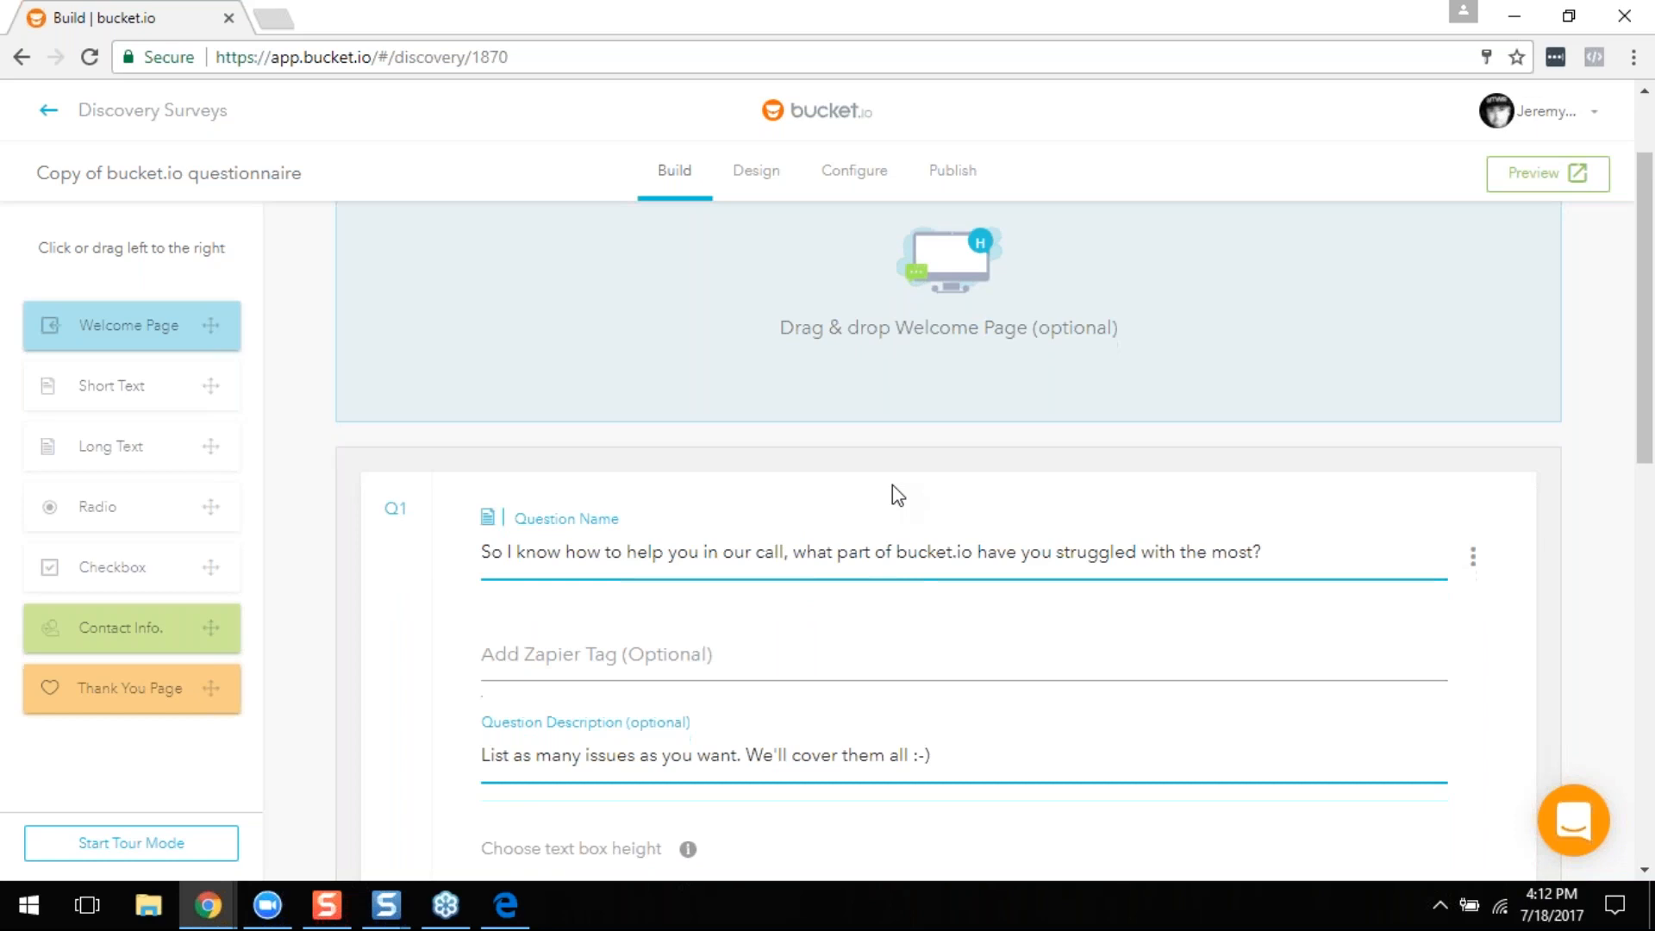
scroll(556, 405, down, 4)
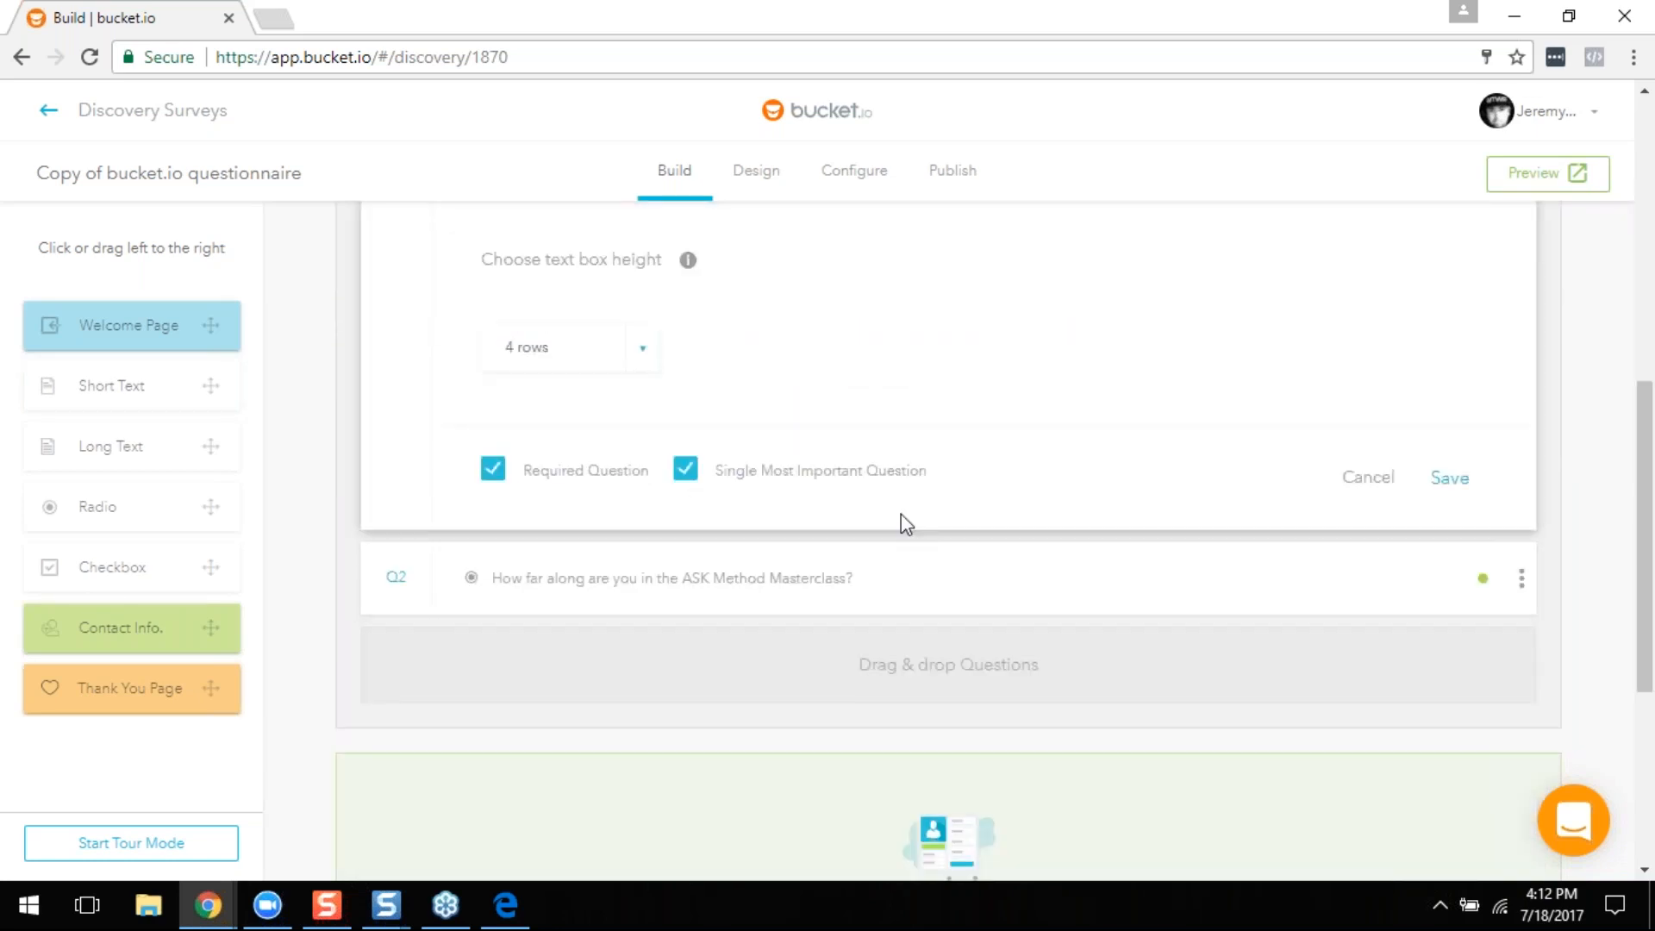
scroll(897, 498, up, 3)
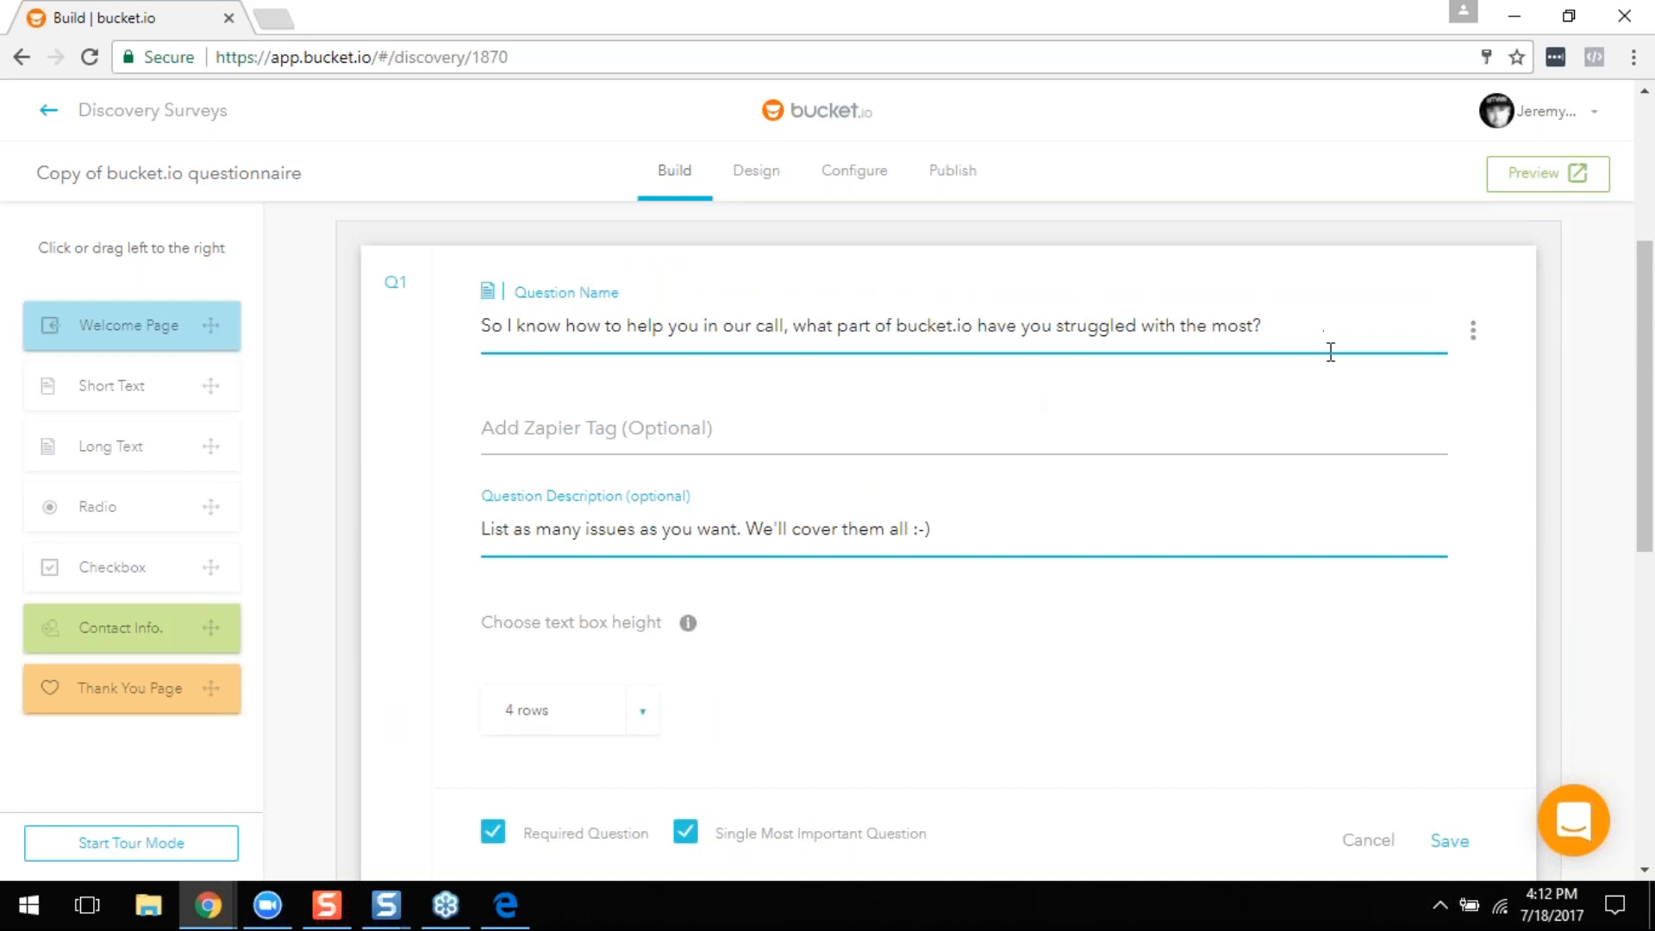
scroll(977, 543, down, 1)
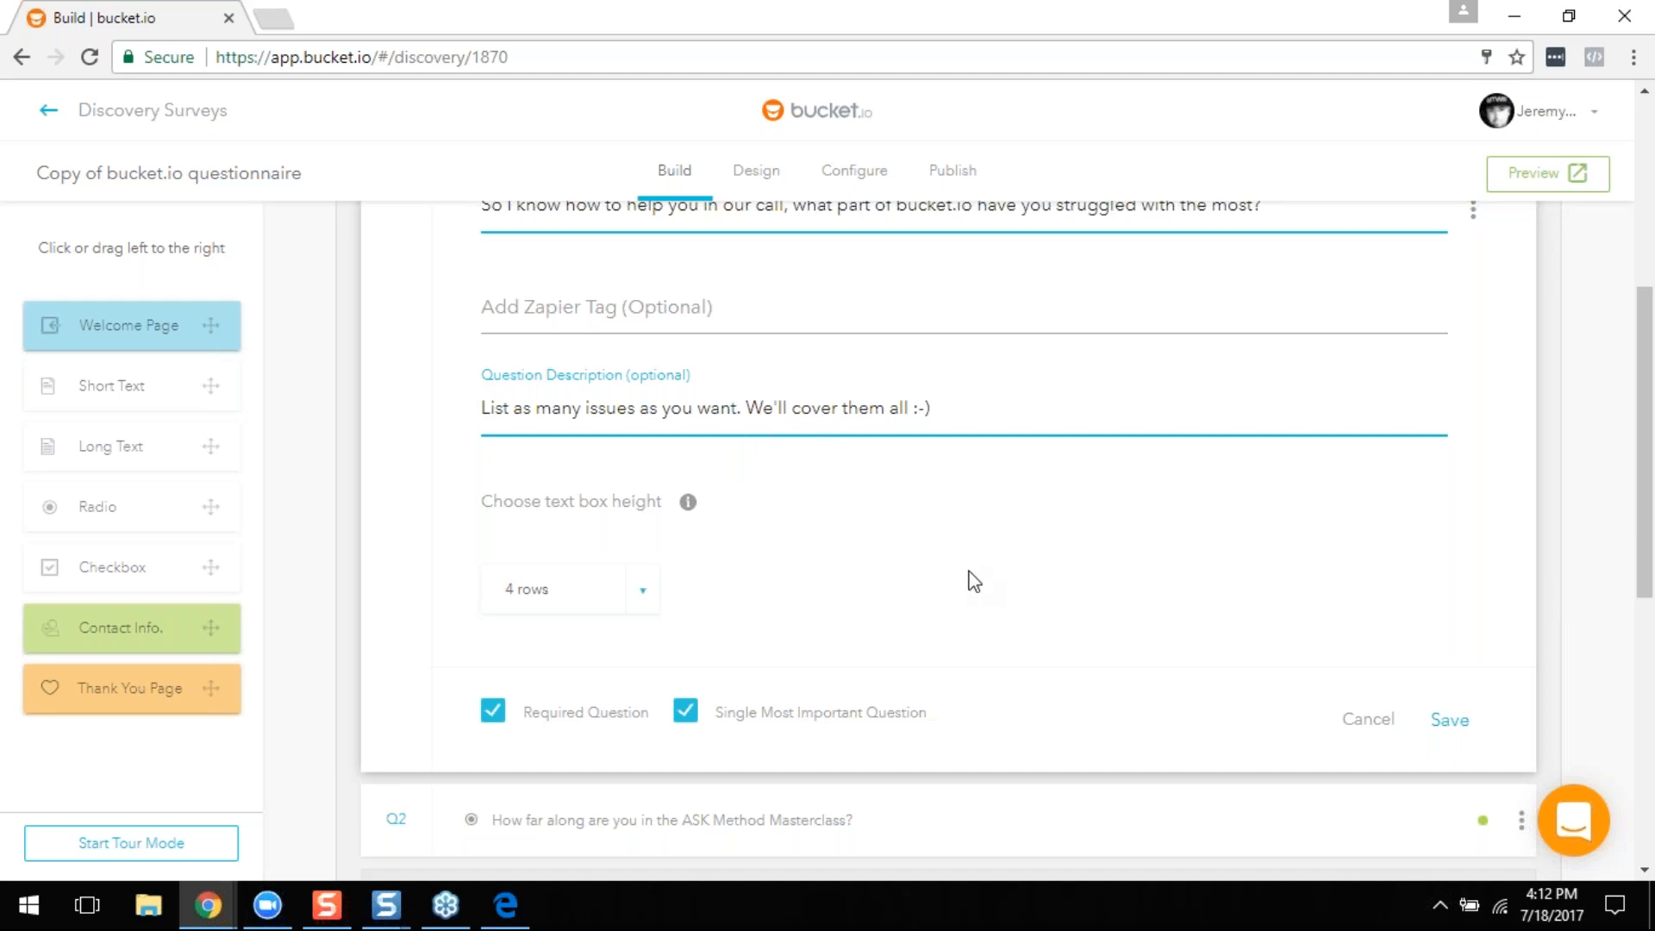
scroll(972, 580, up, 2)
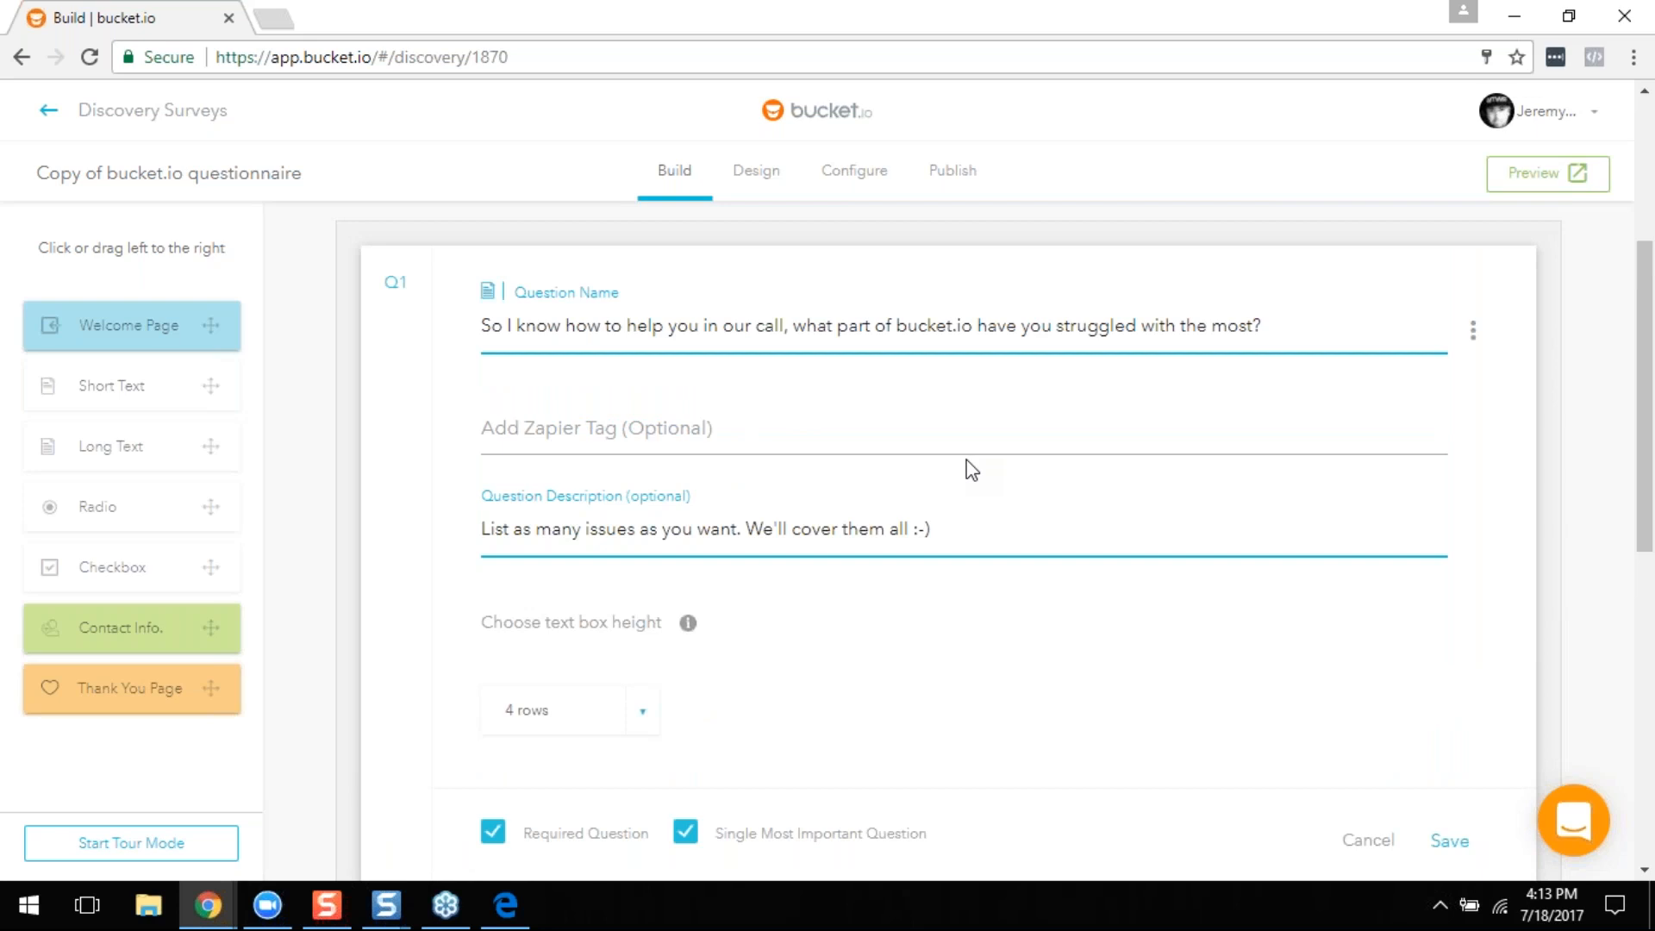
scroll(963, 475, down, 2)
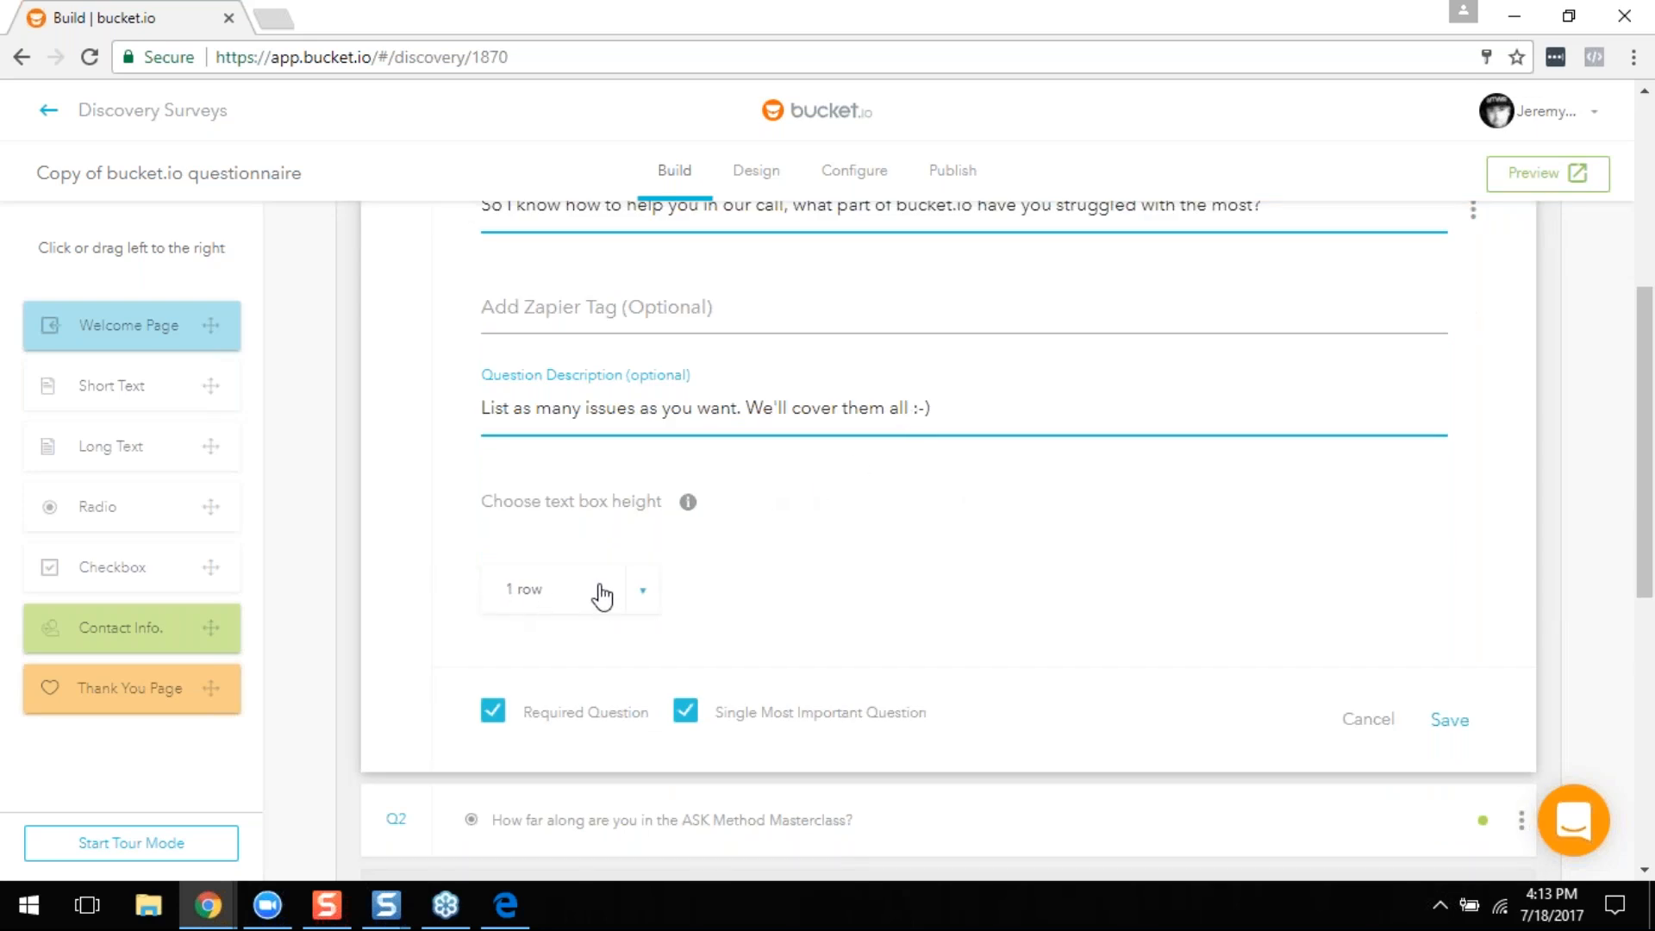
Step: Set the first question's text box height to 4 rows
click(641, 595)
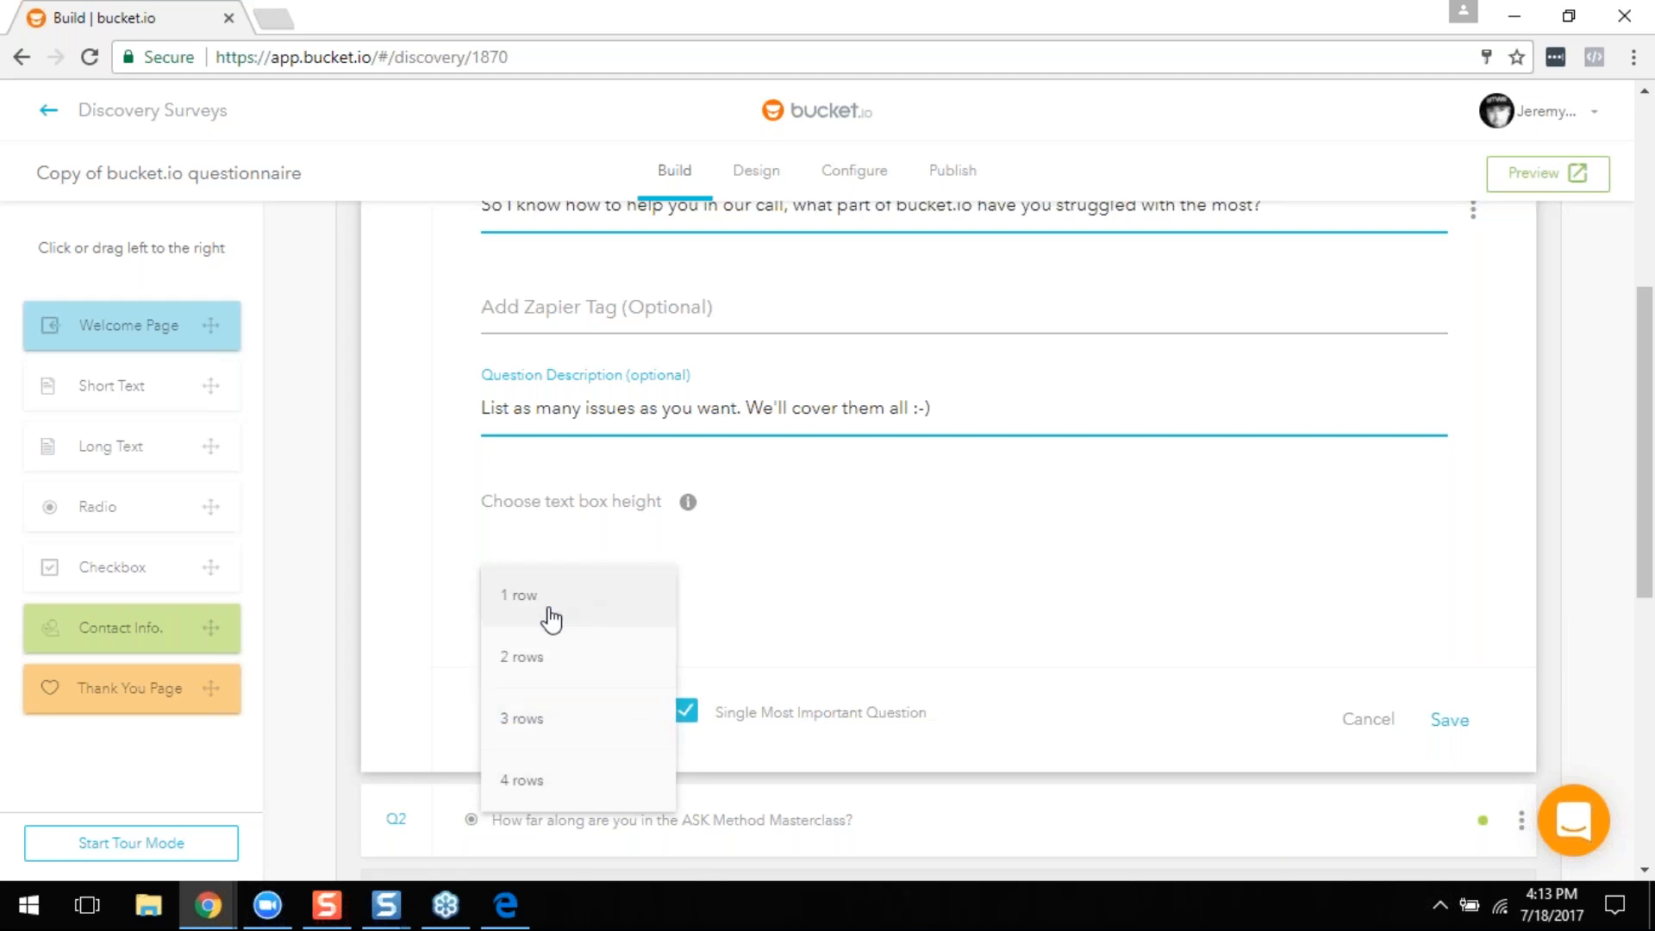
click(516, 781)
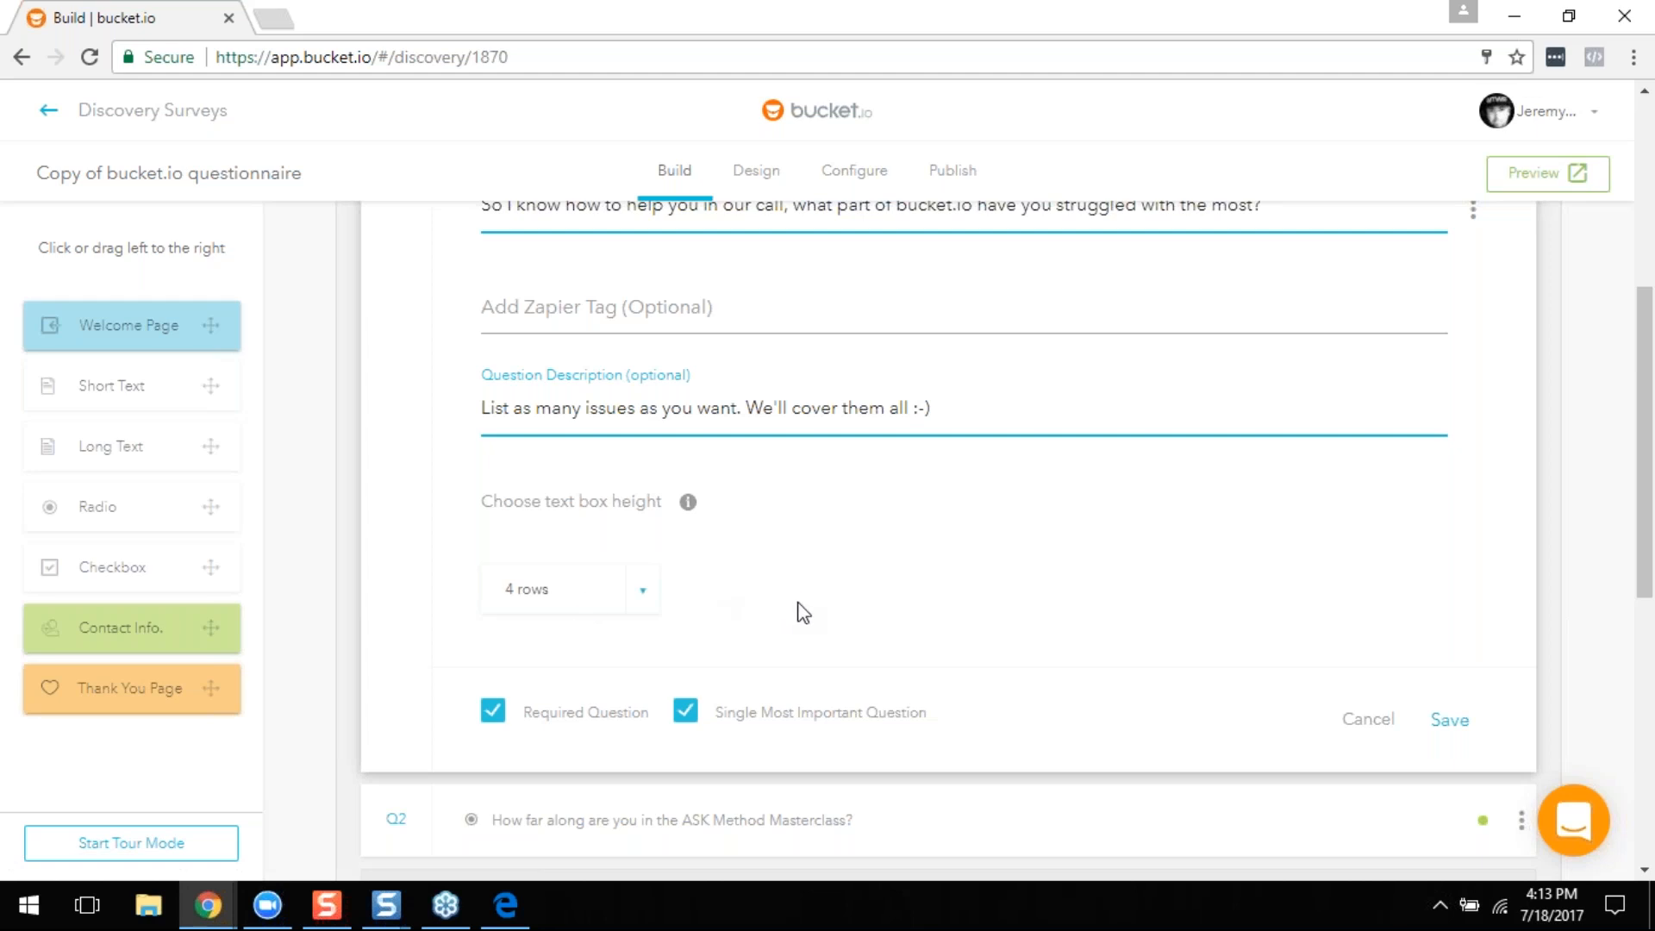
click(612, 614)
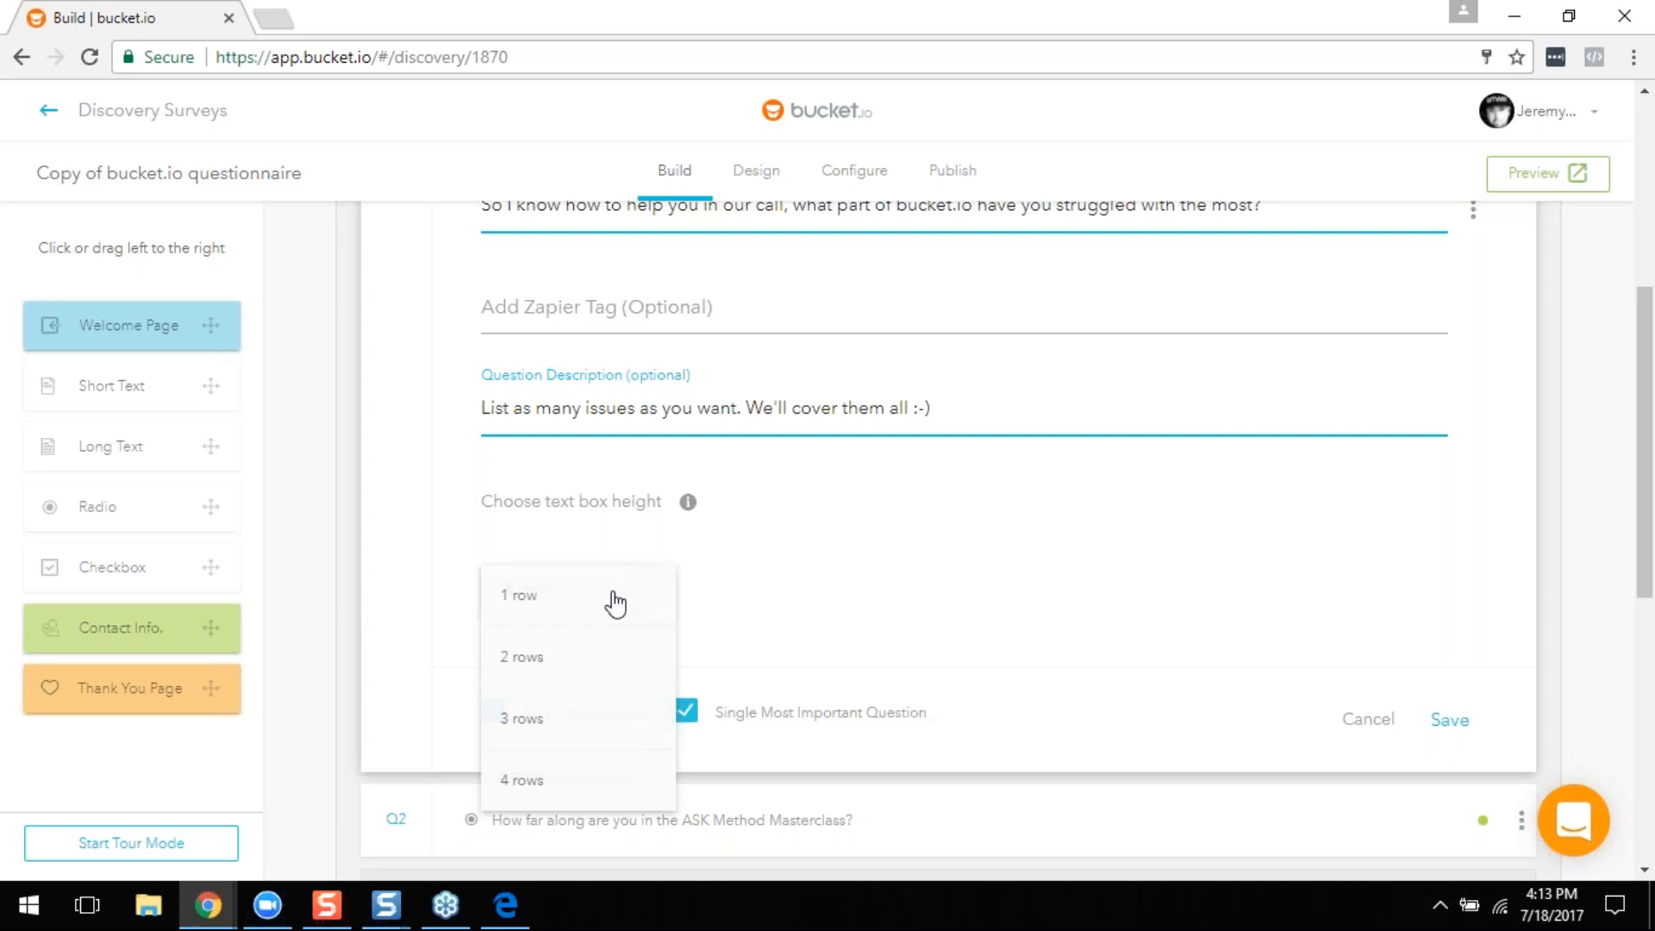
click(582, 783)
Step: Review the first question's Required Question and Single Most Important Question settings and save the question
scroll(741, 595, down, 2)
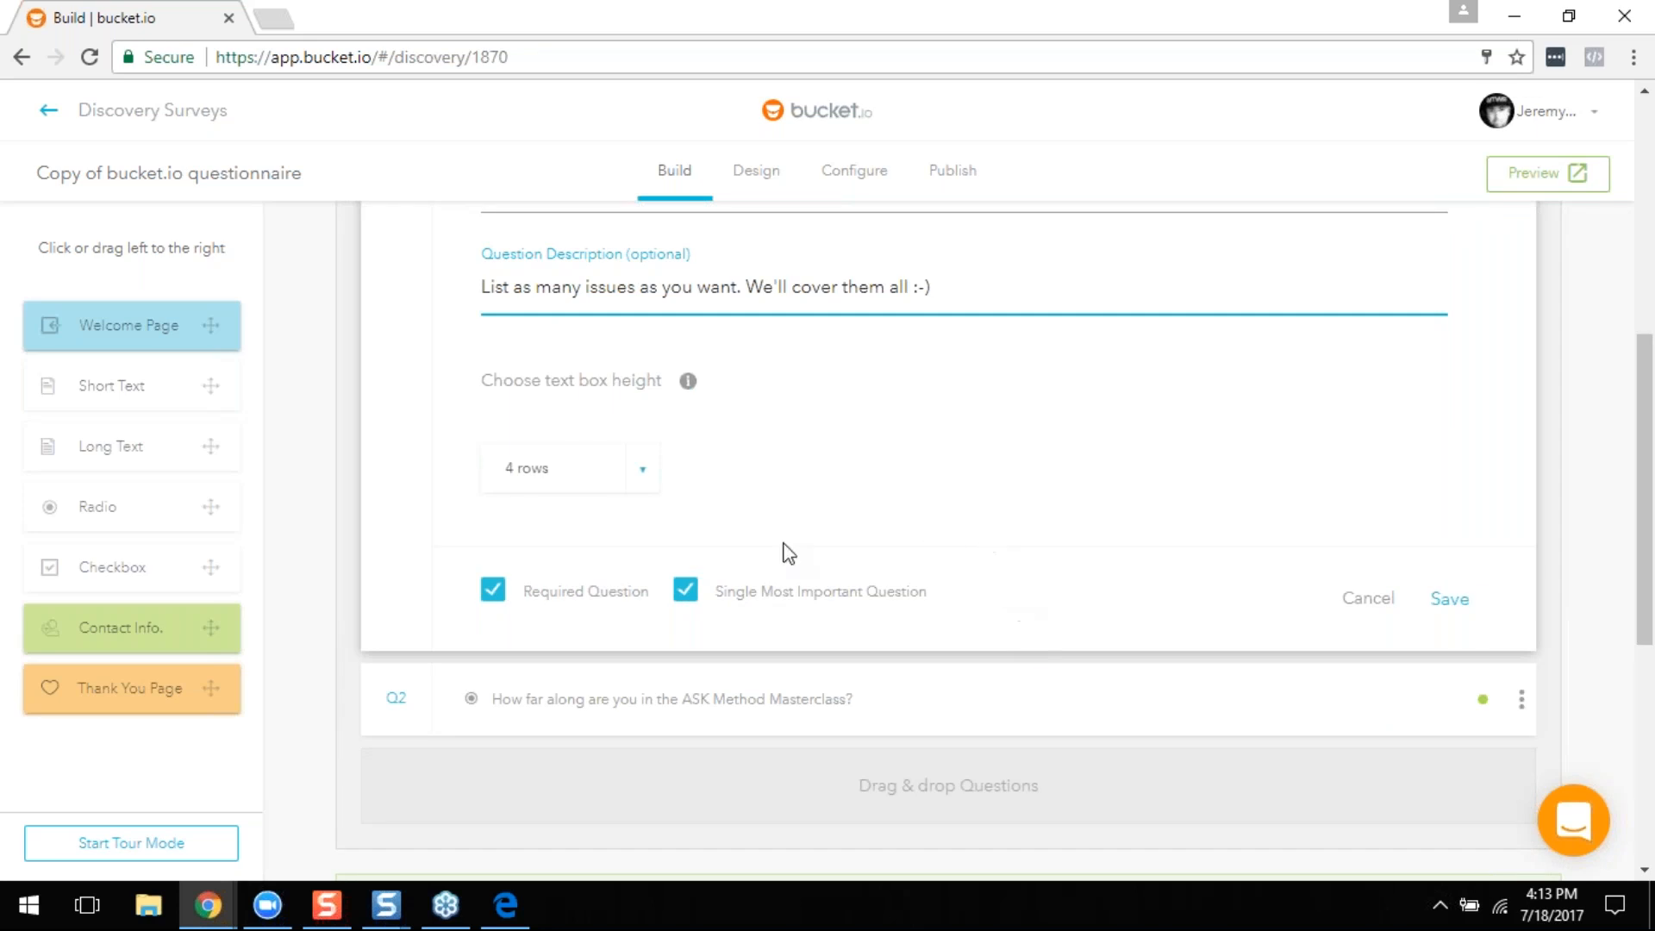
scroll(938, 604, down, 1)
scroll(939, 604, up, 1)
scroll(972, 593, up, 2)
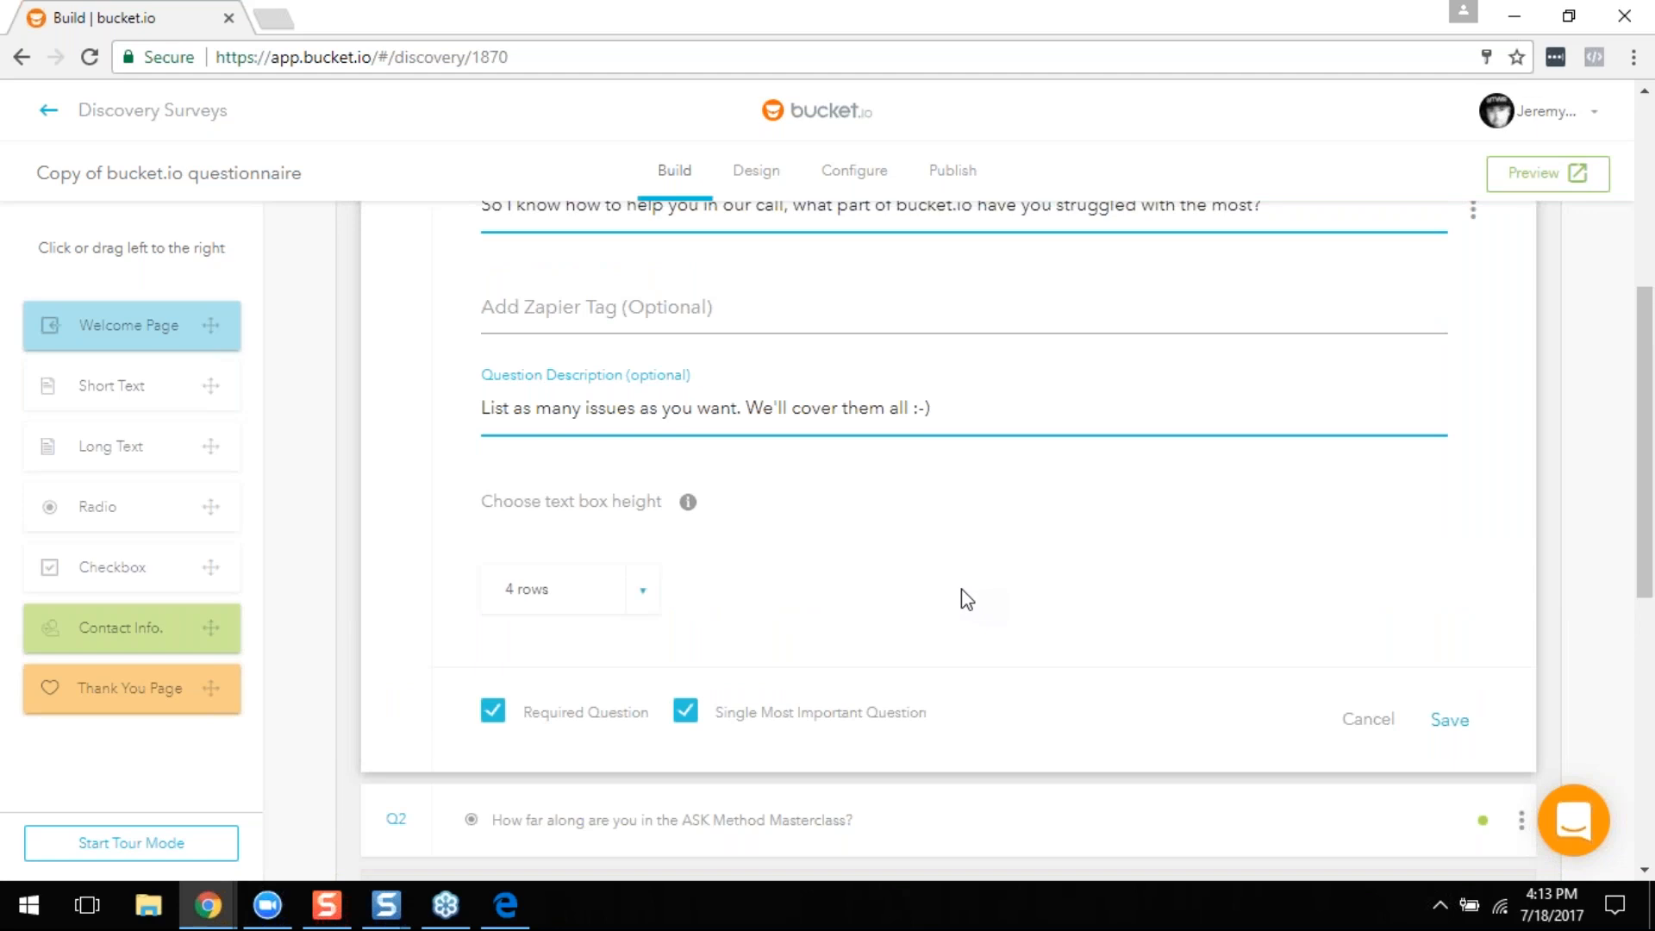
scroll(961, 596, up, 2)
scroll(932, 606, down, 2)
scroll(802, 586, up, 2)
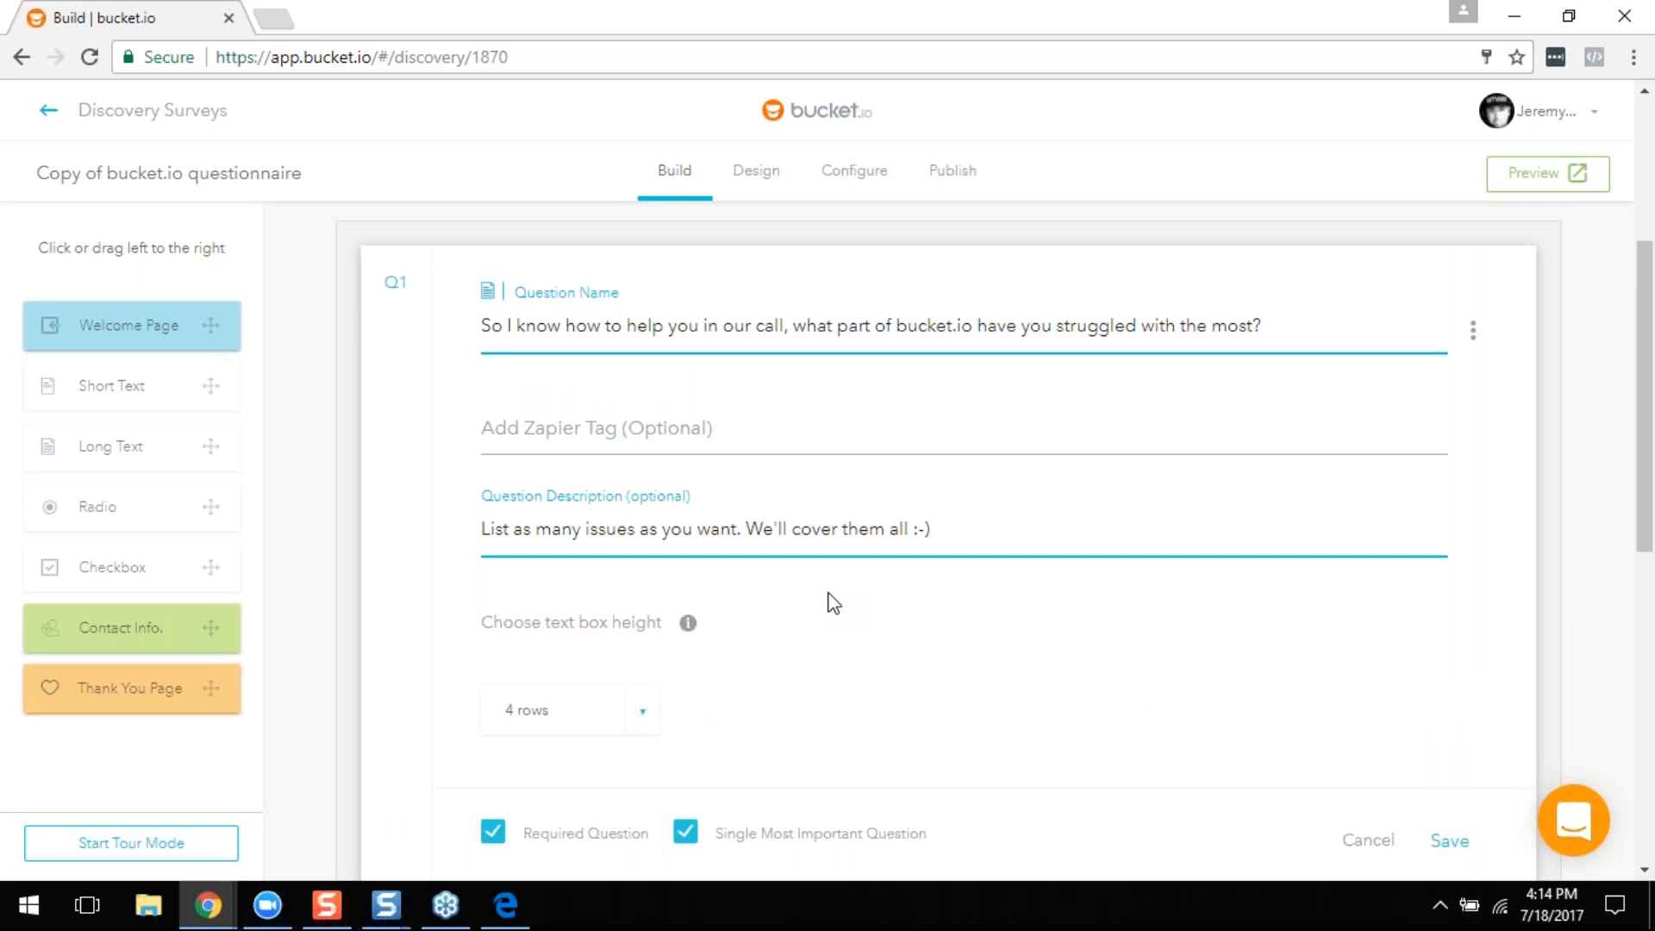
scroll(963, 634, down, 3)
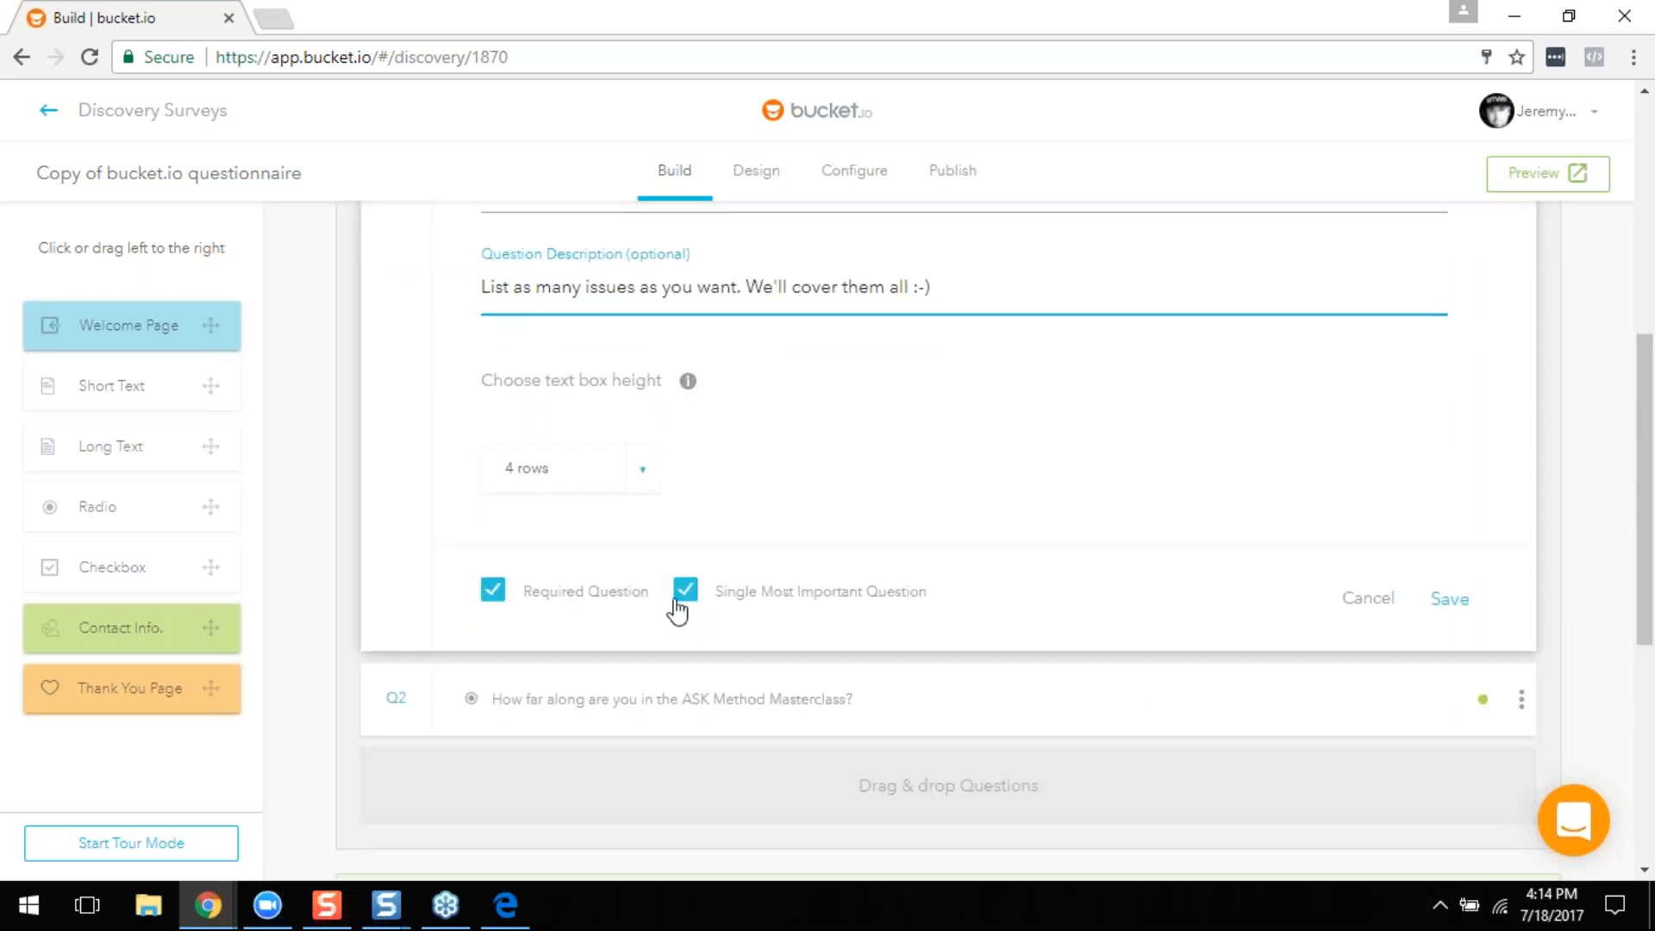
click(1462, 603)
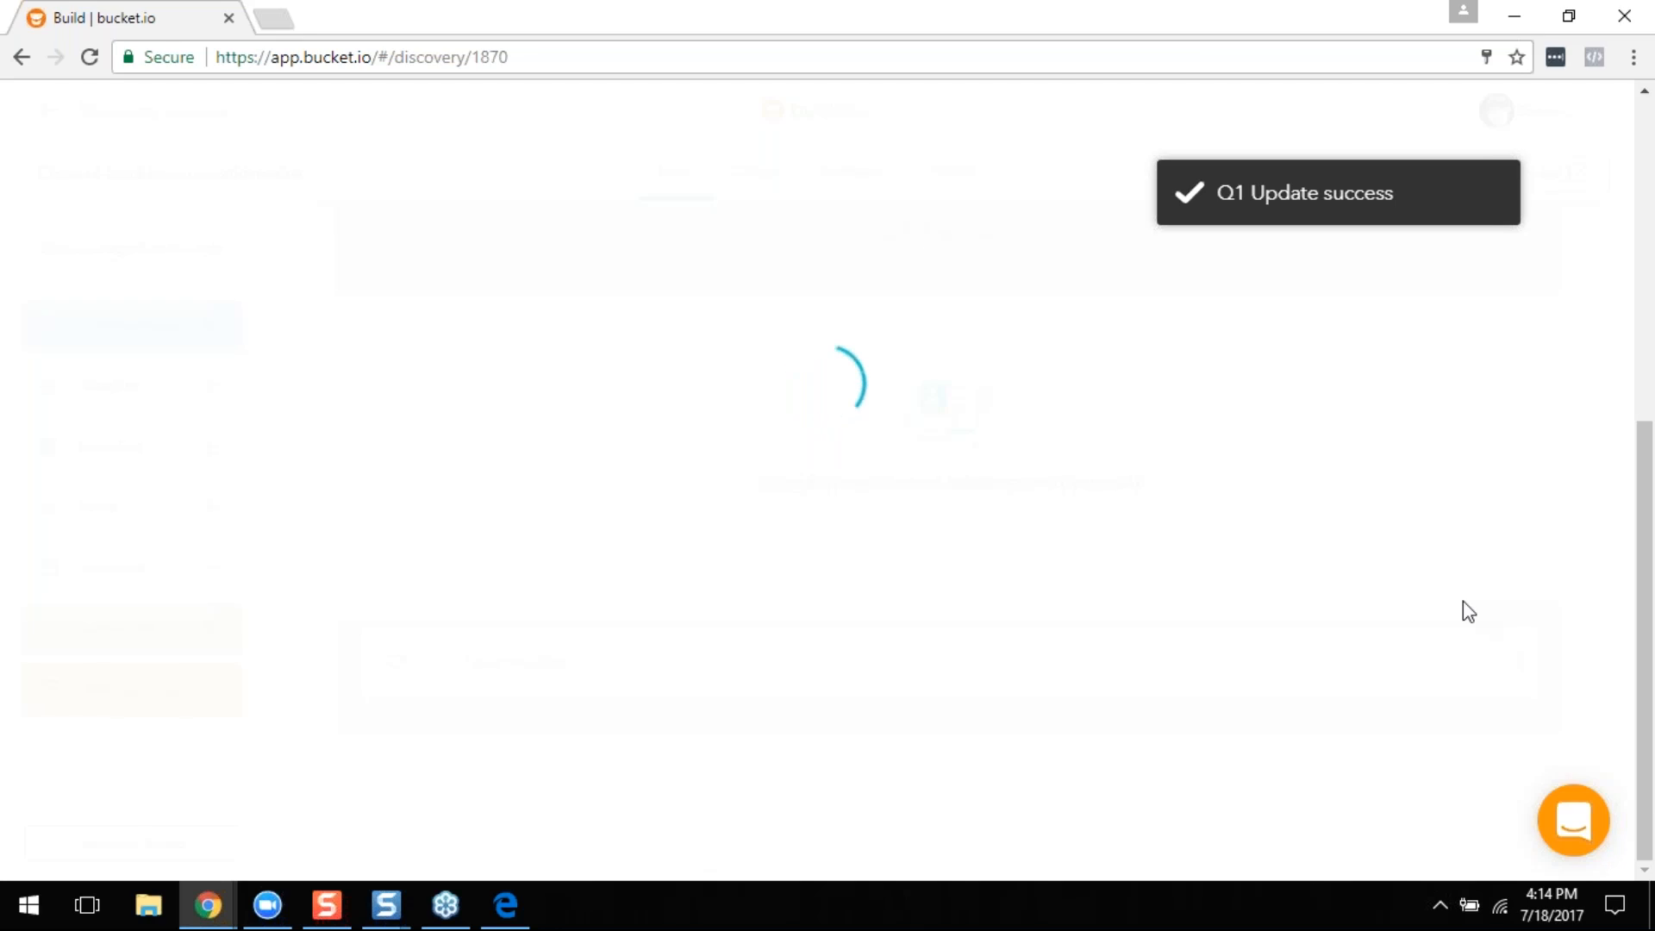
Step: Open the second question, about ASK Method Masterclass progress, and examine its radio answer options and question settings
scroll(690, 534, up, 6)
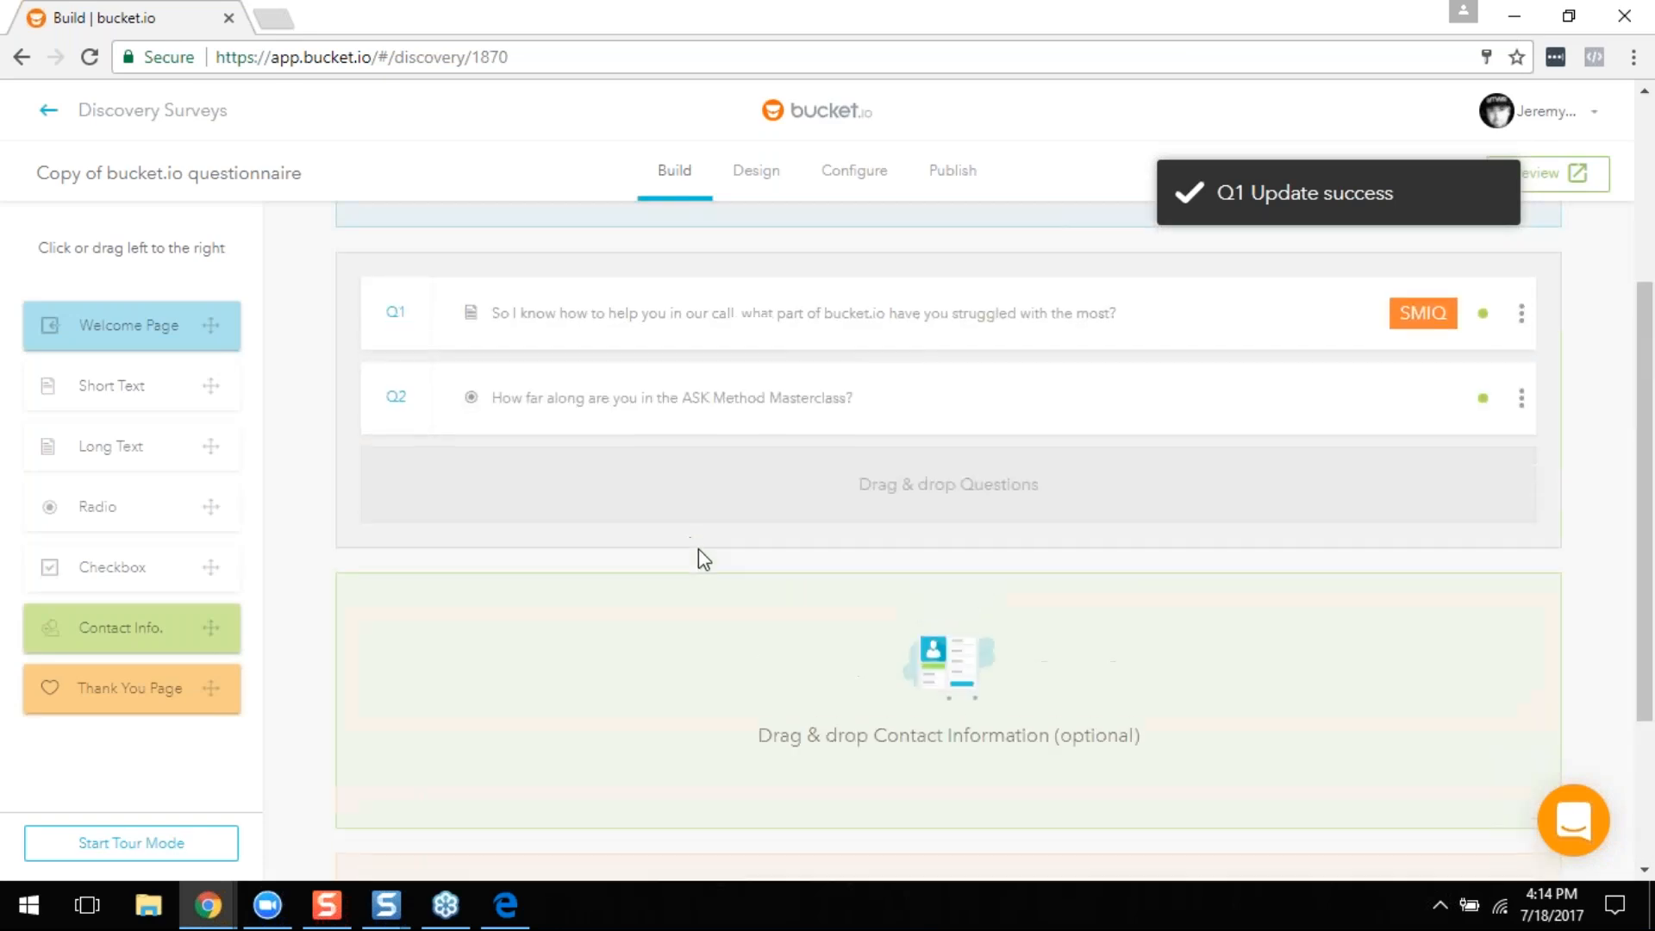
scroll(690, 574, down, 2)
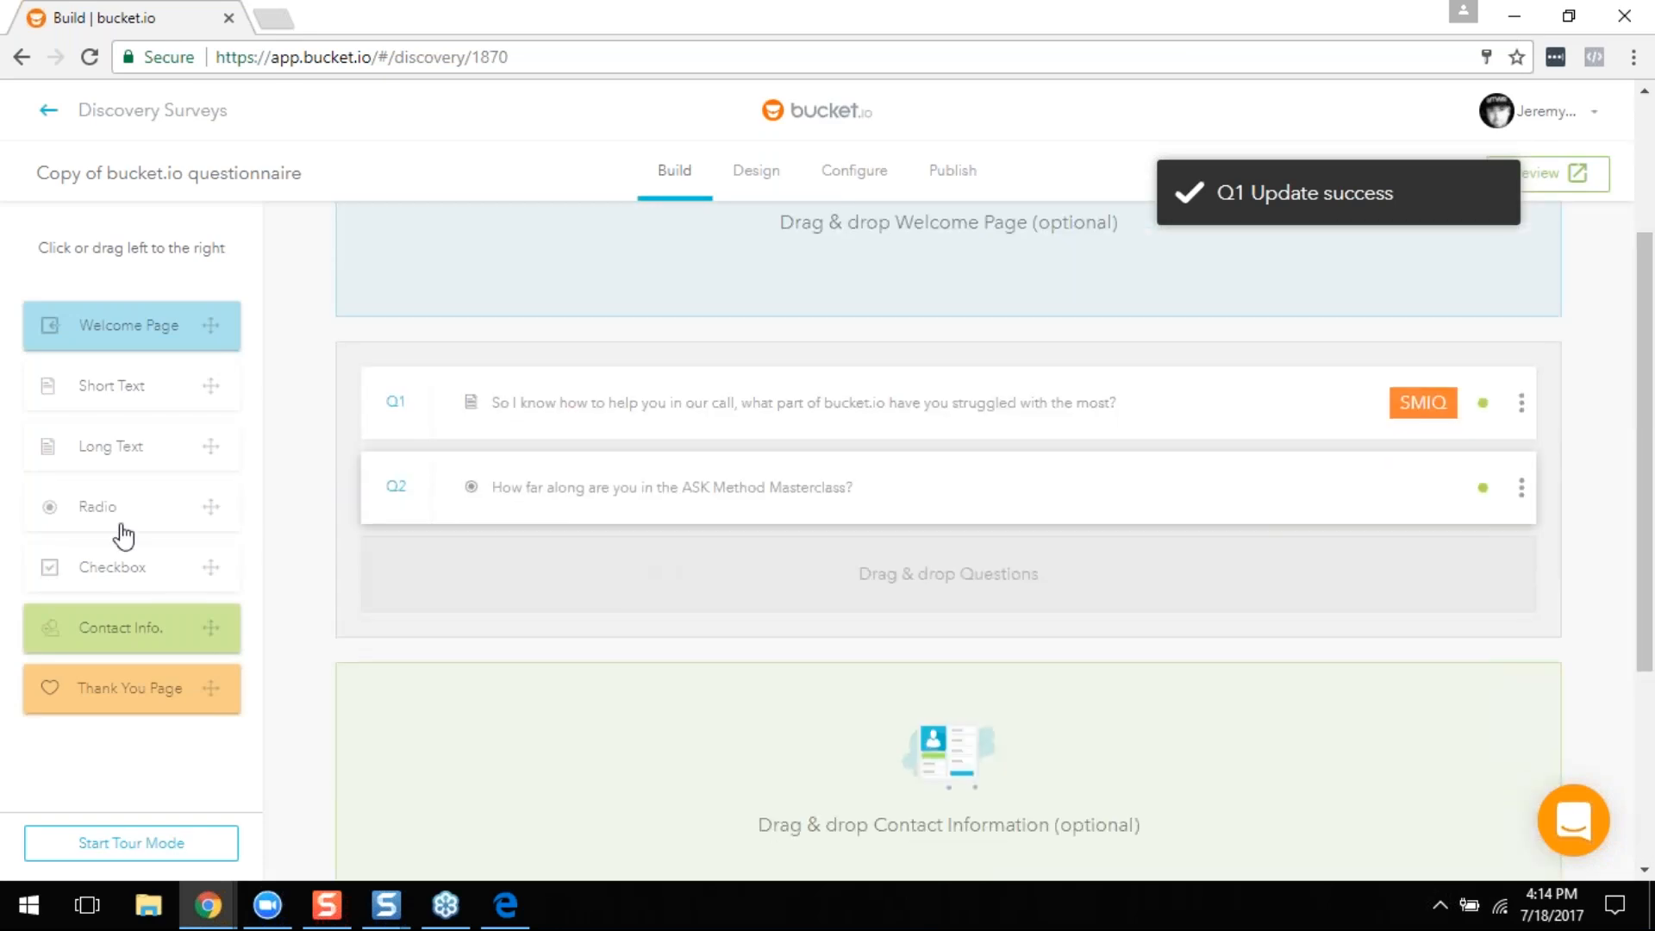
click(627, 496)
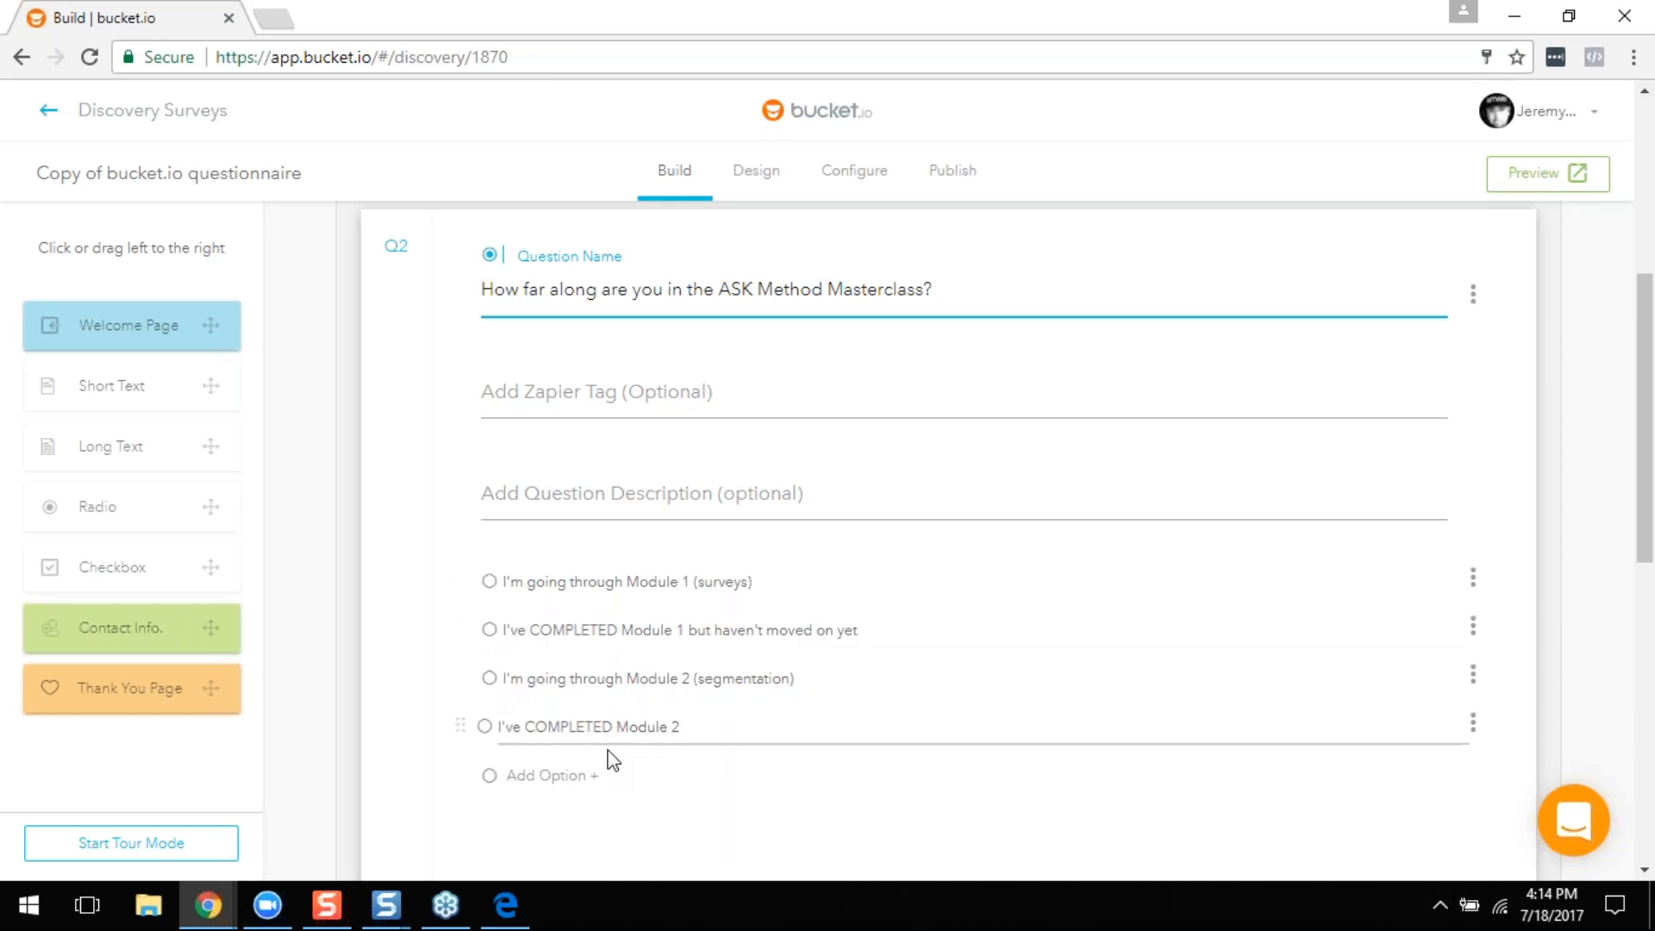
scroll(609, 760, up, 1)
scroll(609, 762, up, 1)
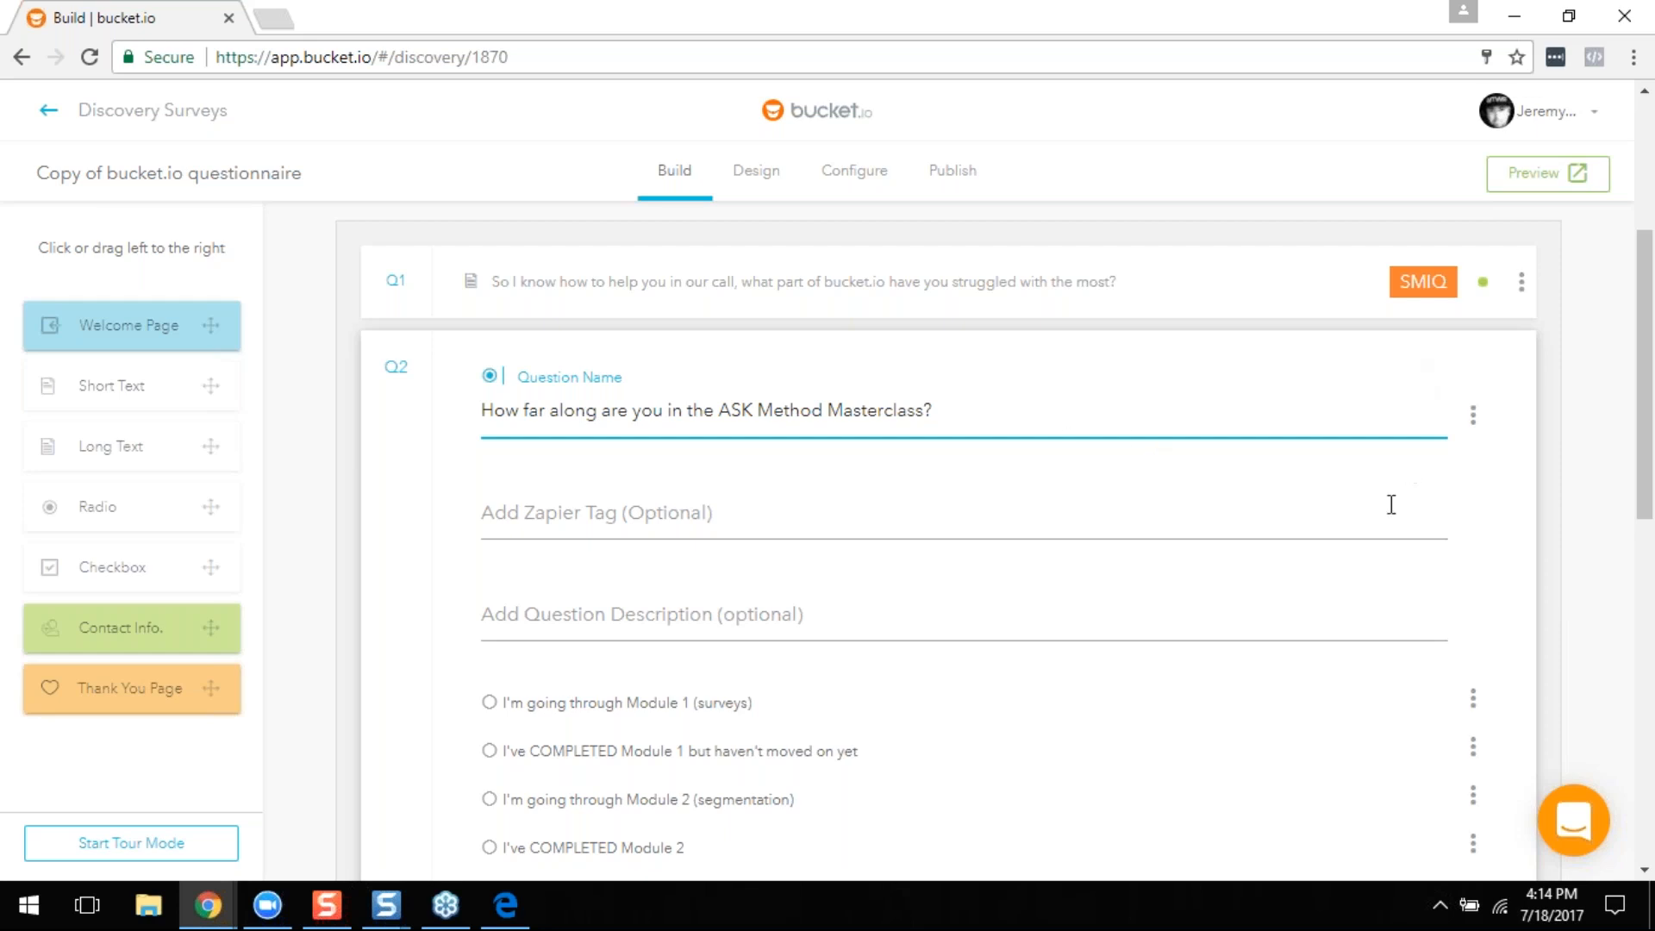
scroll(1038, 524, down, 7)
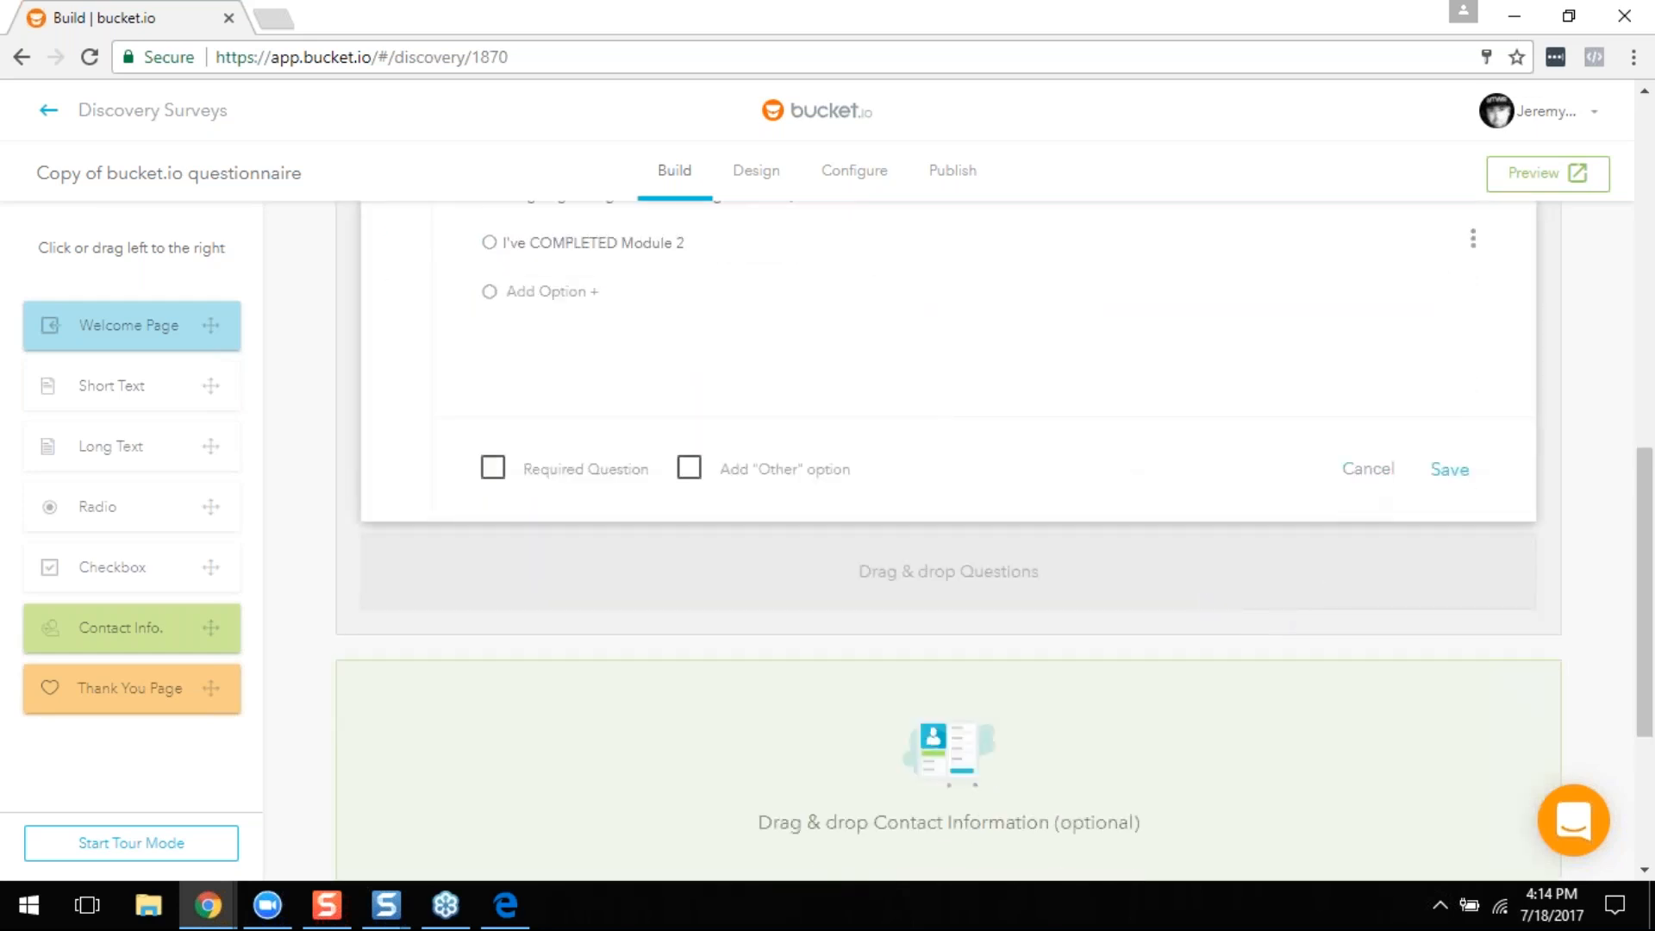
scroll(608, 509, up, 4)
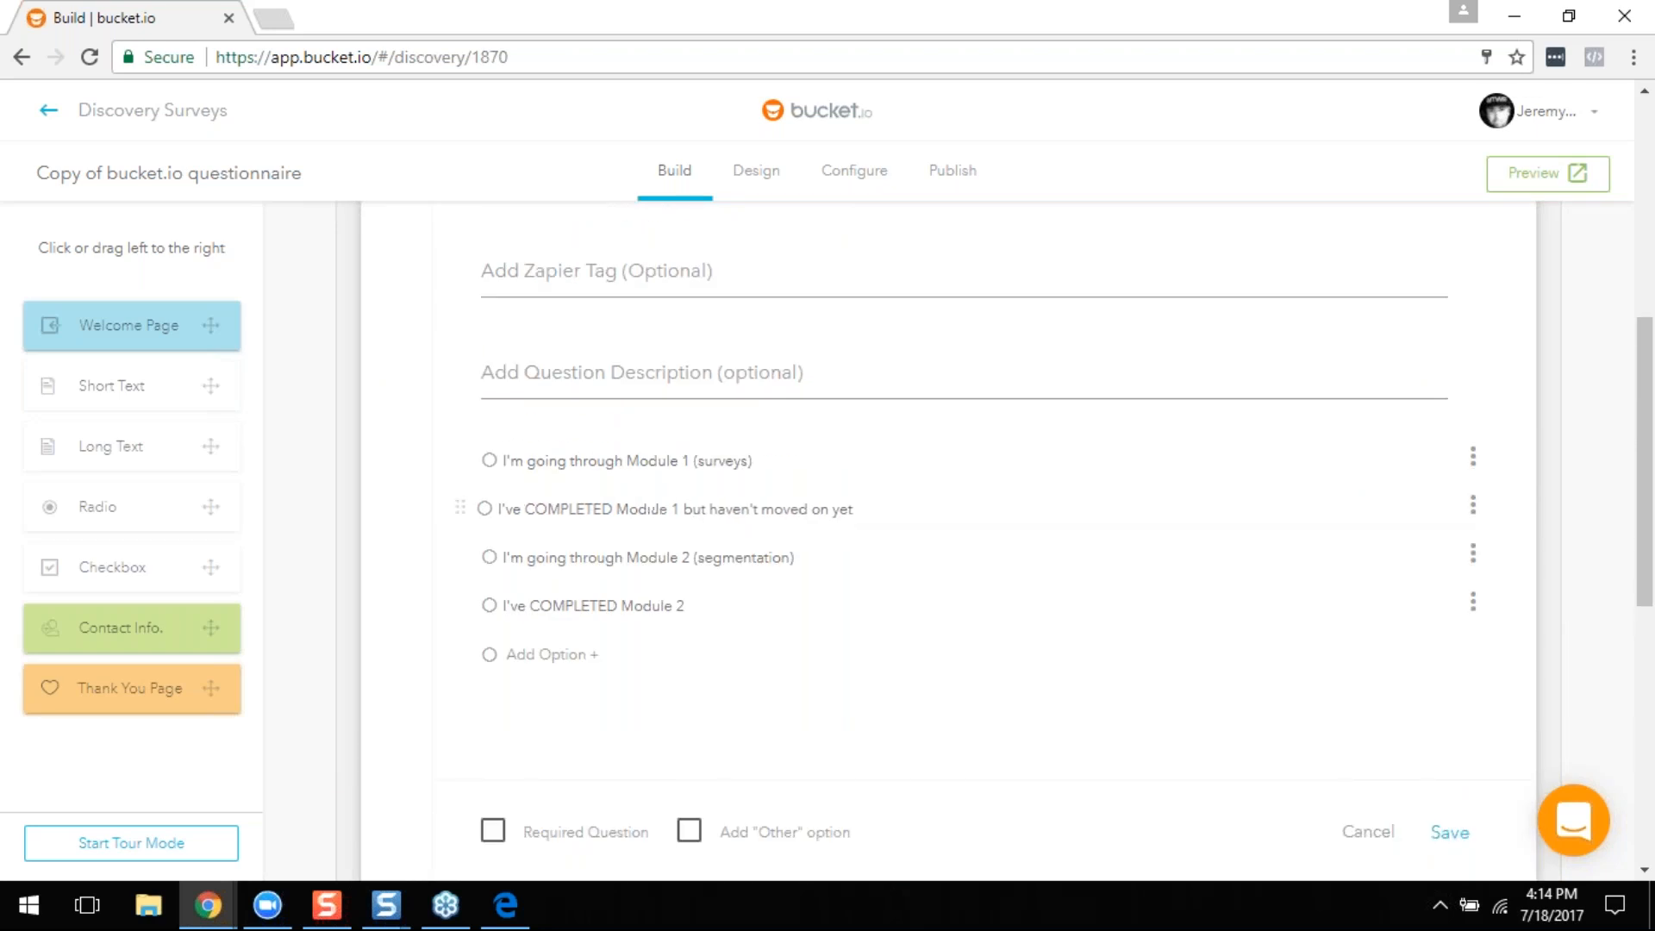
scroll(604, 586, down, 1)
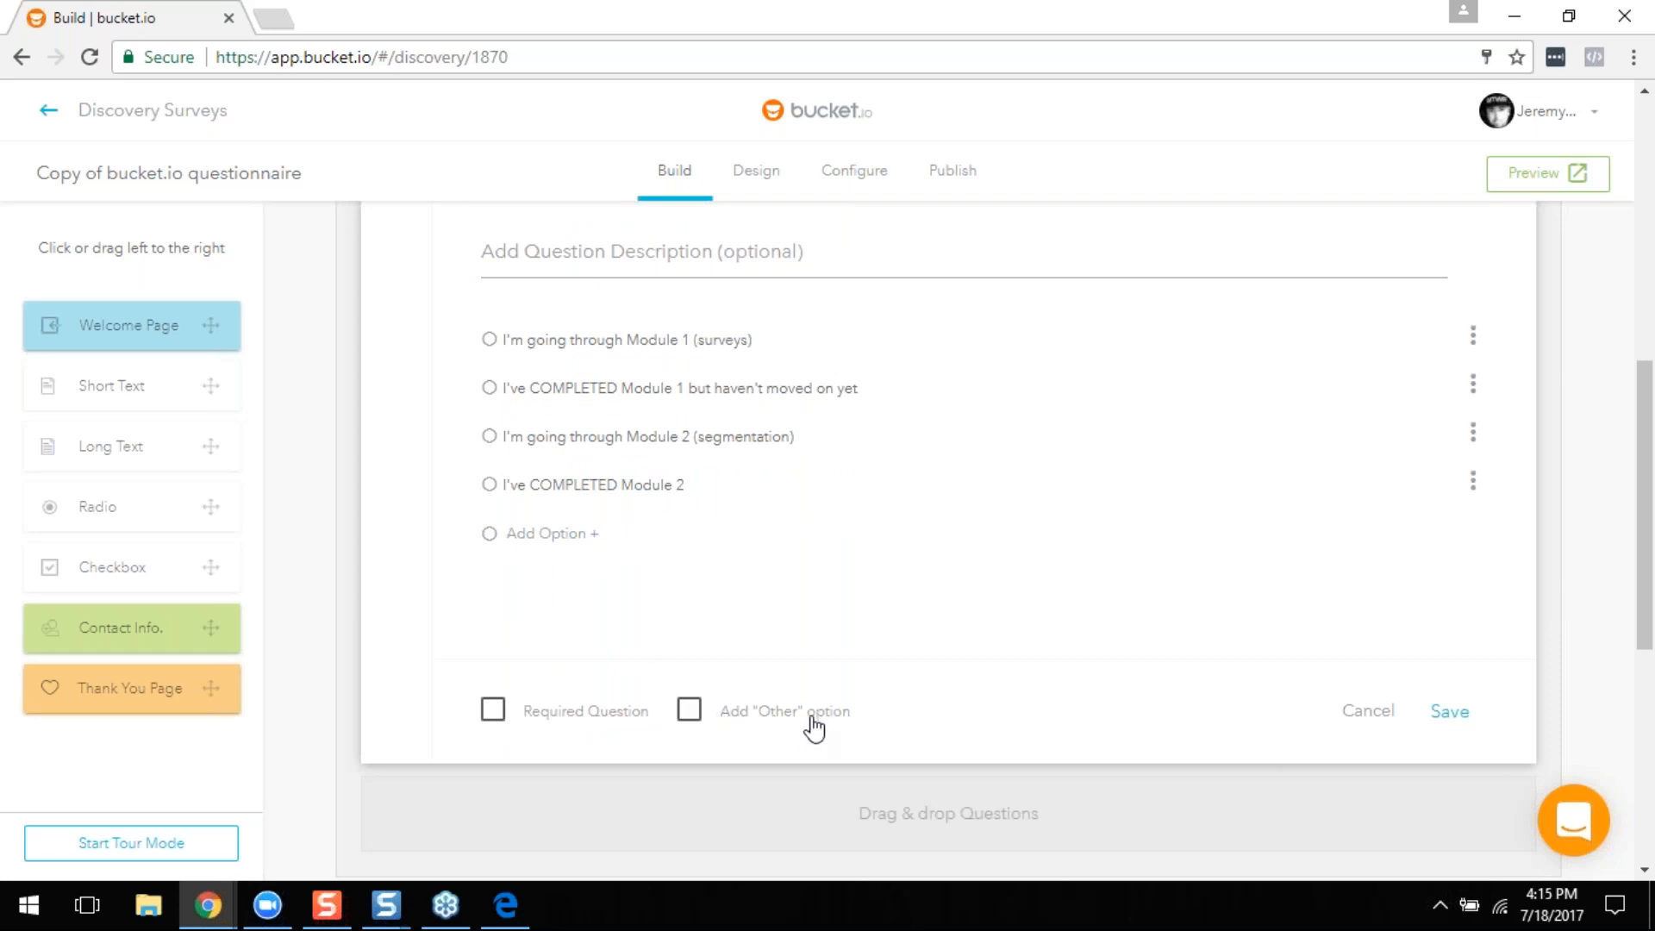
Step: Try adding an "Other" option to the second question, remove it again and cancel editing the question
click(695, 717)
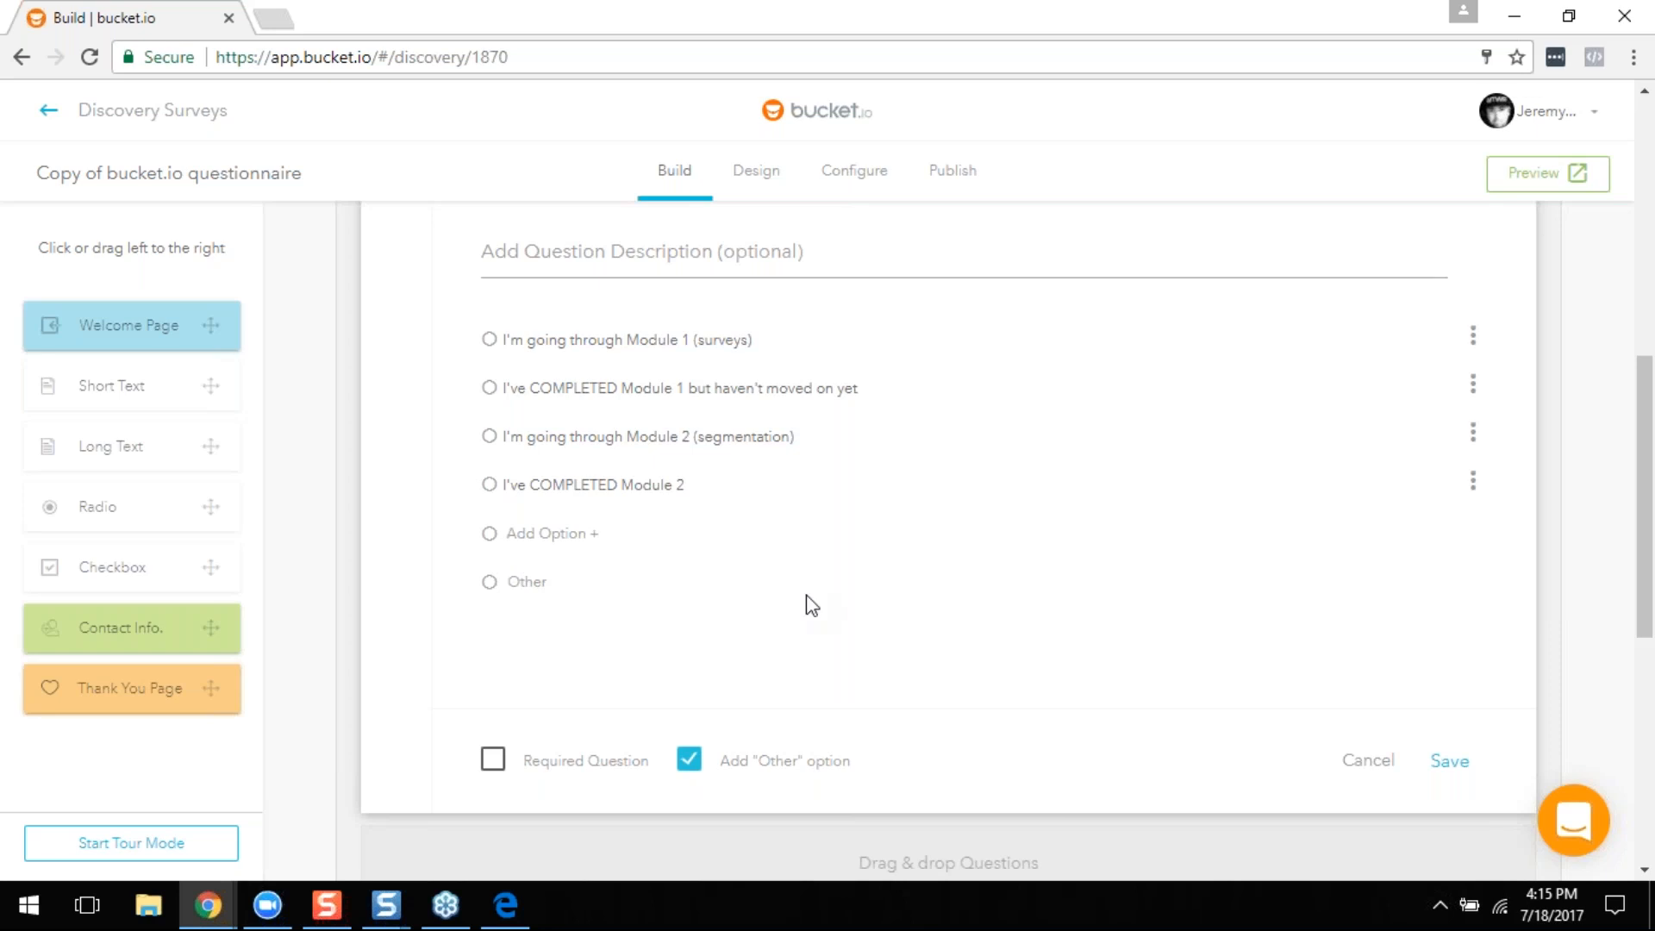
click(700, 772)
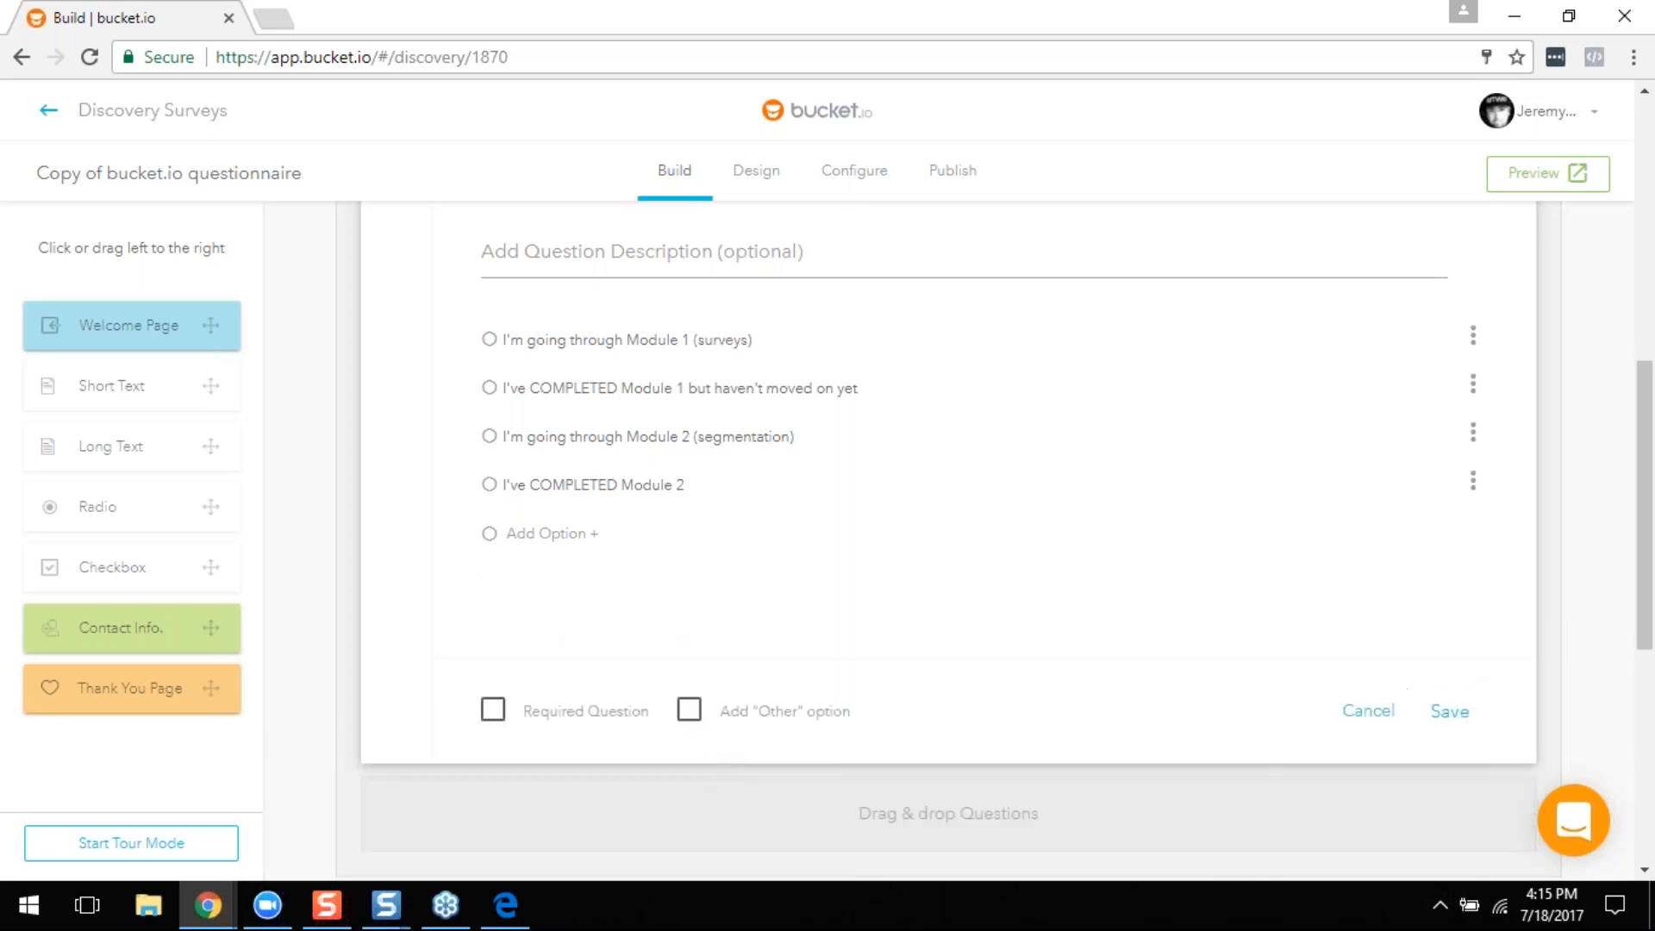
click(1370, 720)
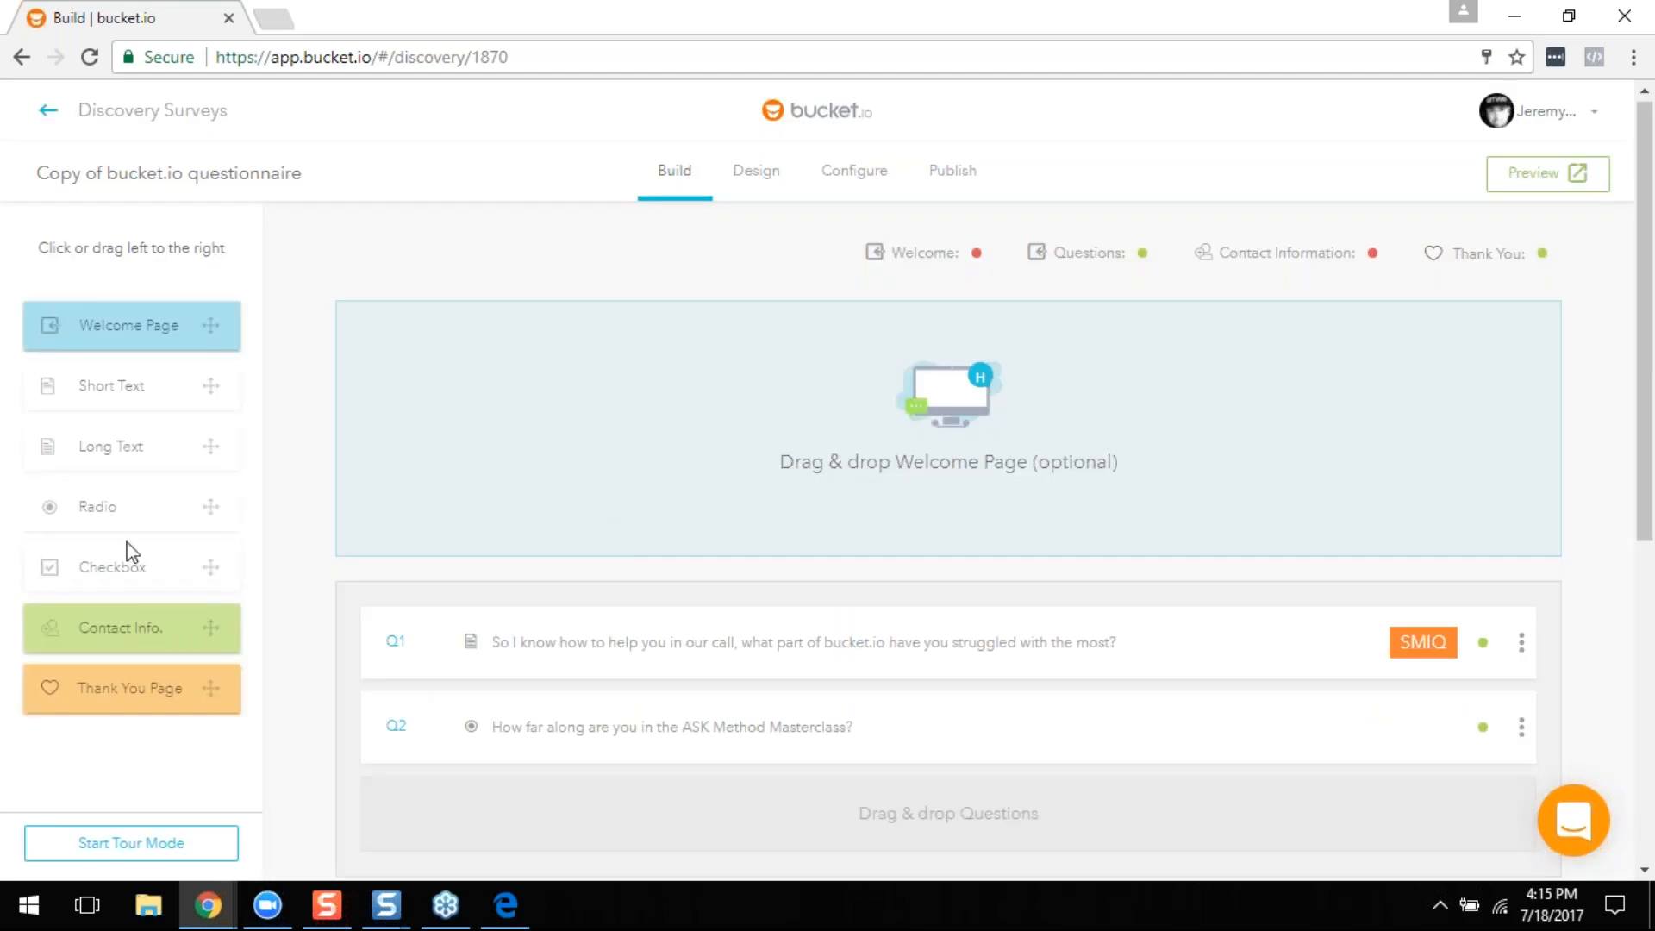
Step: Add a Checkbox question below the second question and look over its name, Zapier tag, description and option fields
scroll(671, 462, down, 1)
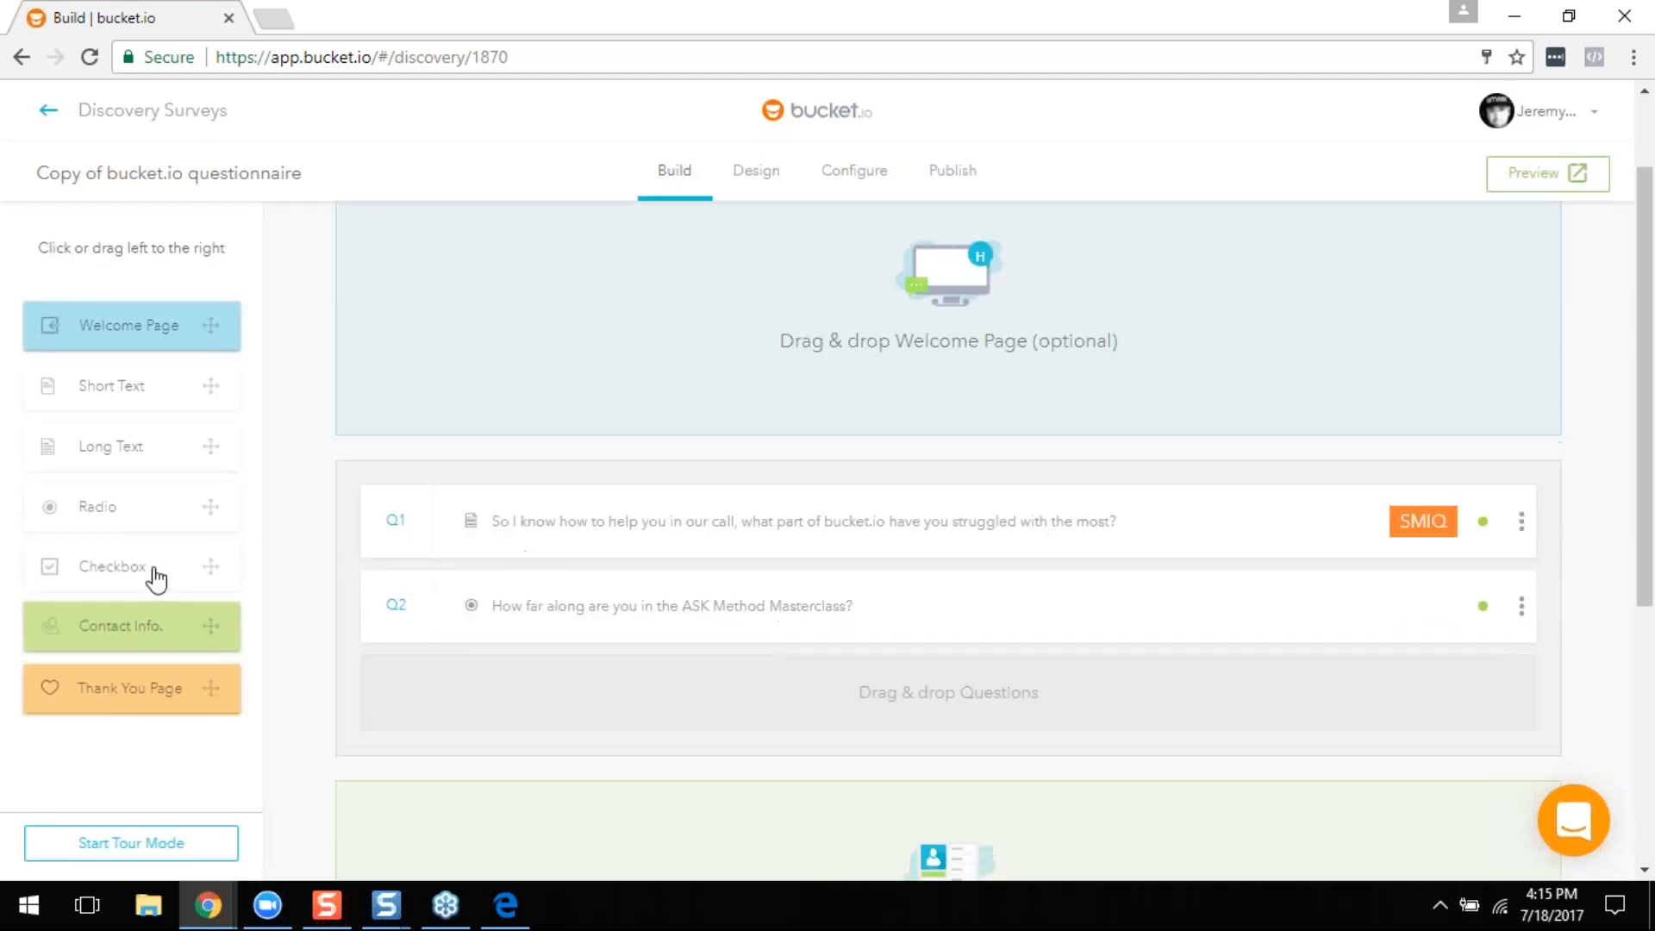
scroll(281, 577, down, 2)
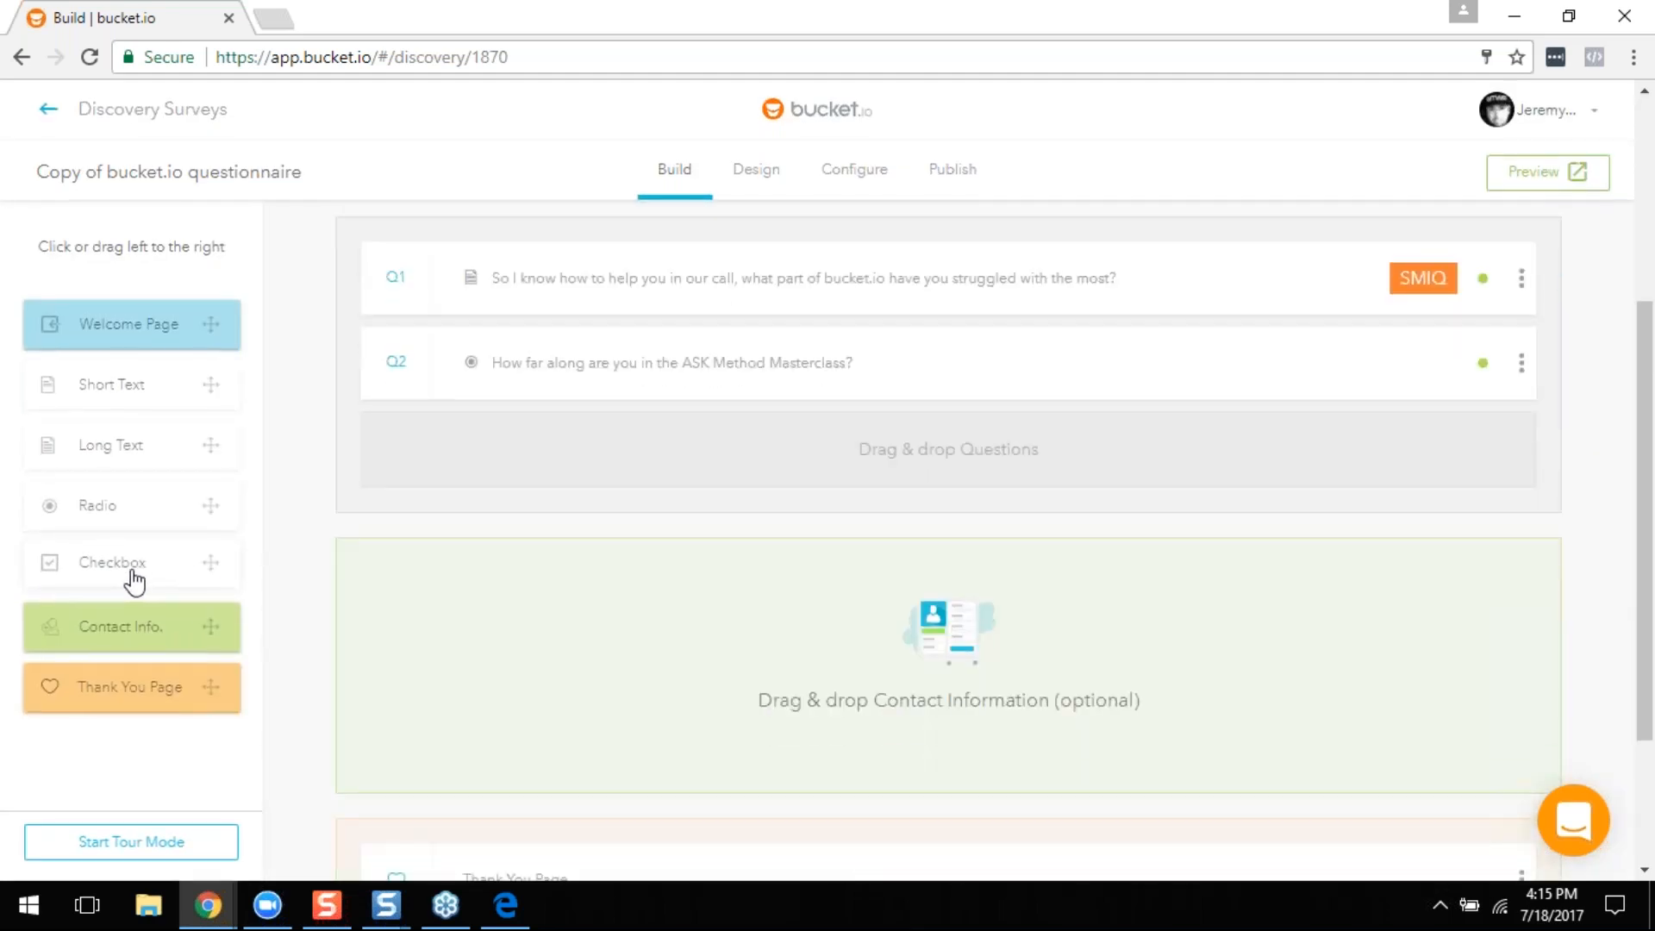
drag(134, 582, 490, 471)
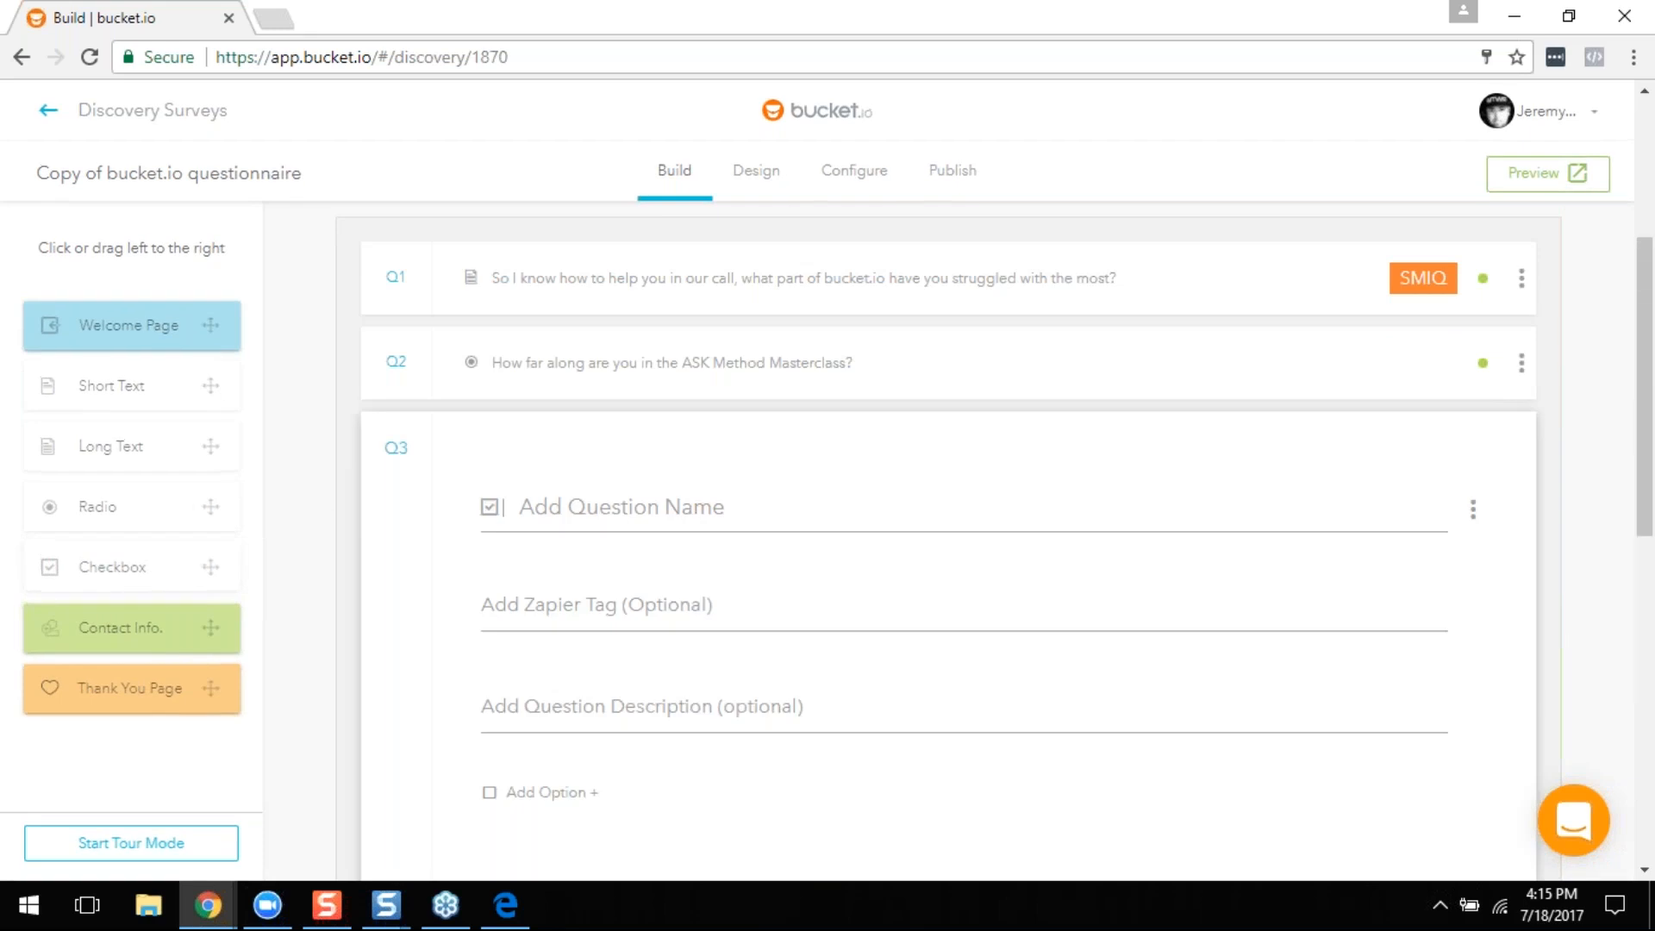
scroll(505, 481, down, 3)
scroll(550, 582, up, 2)
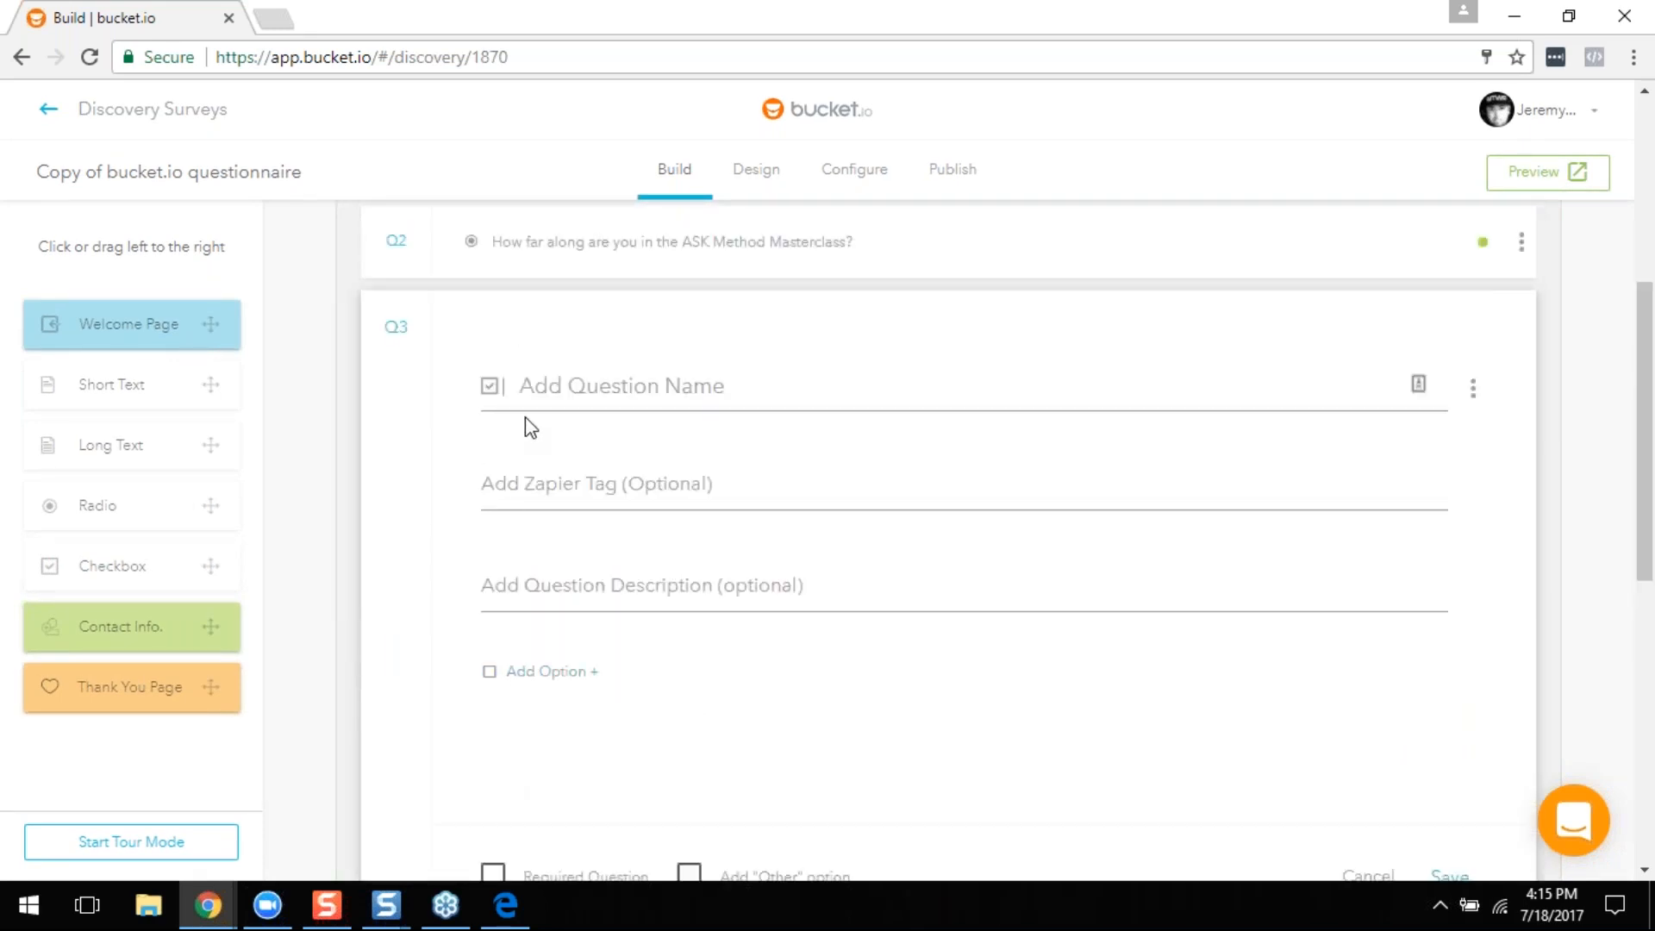
scroll(568, 580, down, 2)
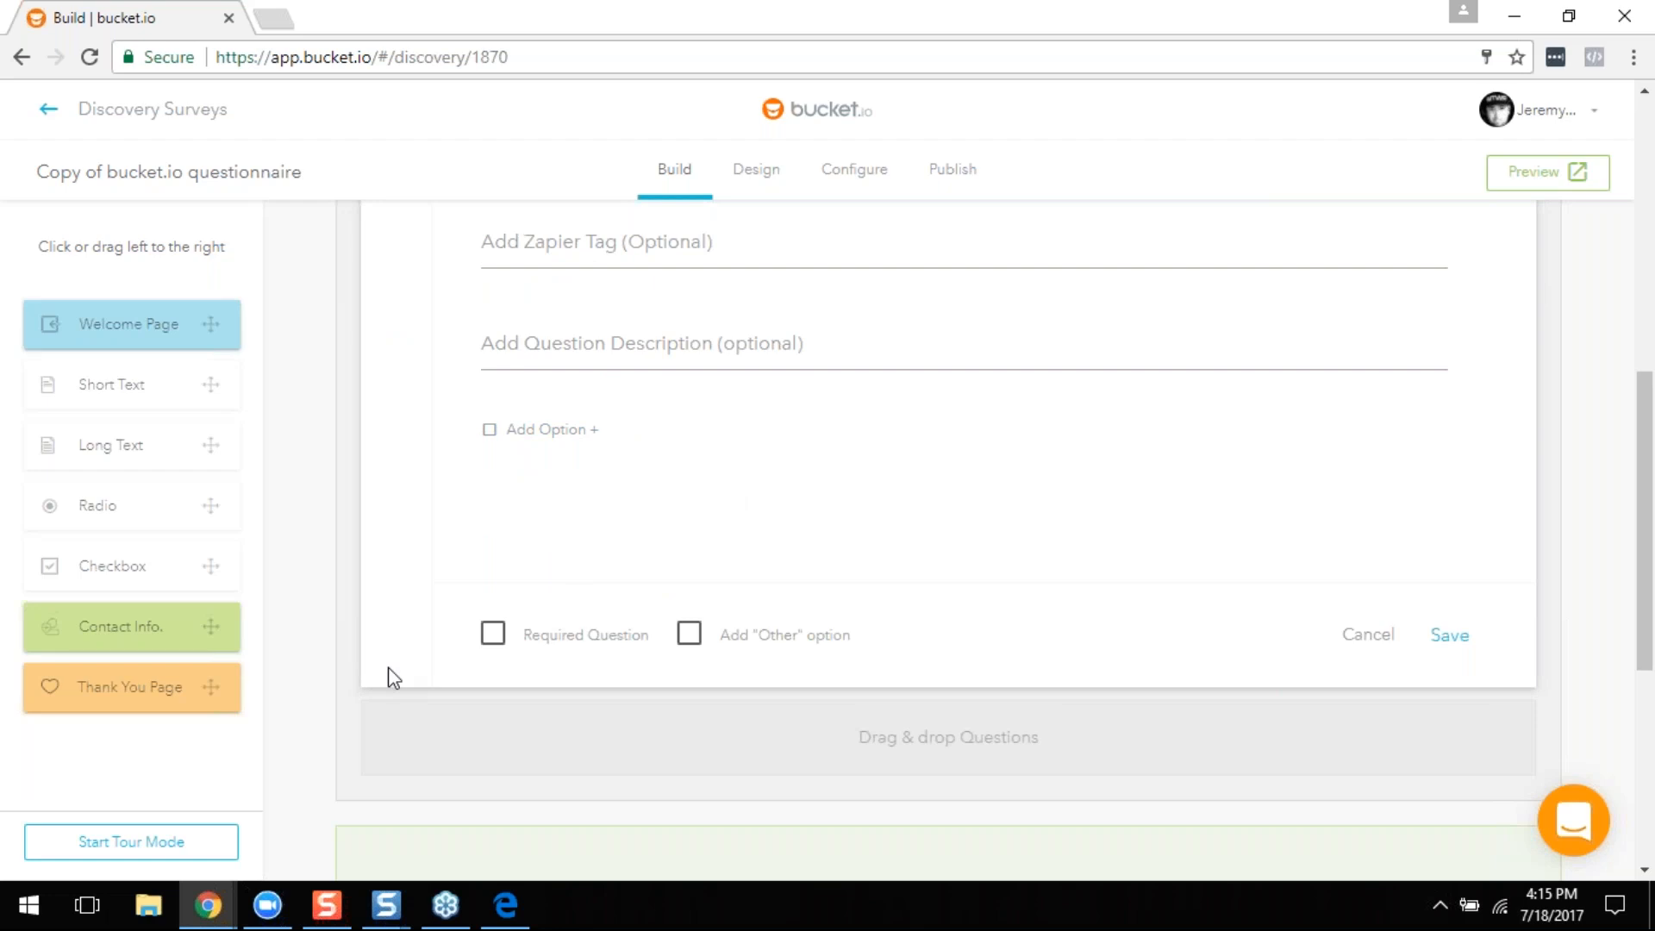
scroll(724, 580, up, 3)
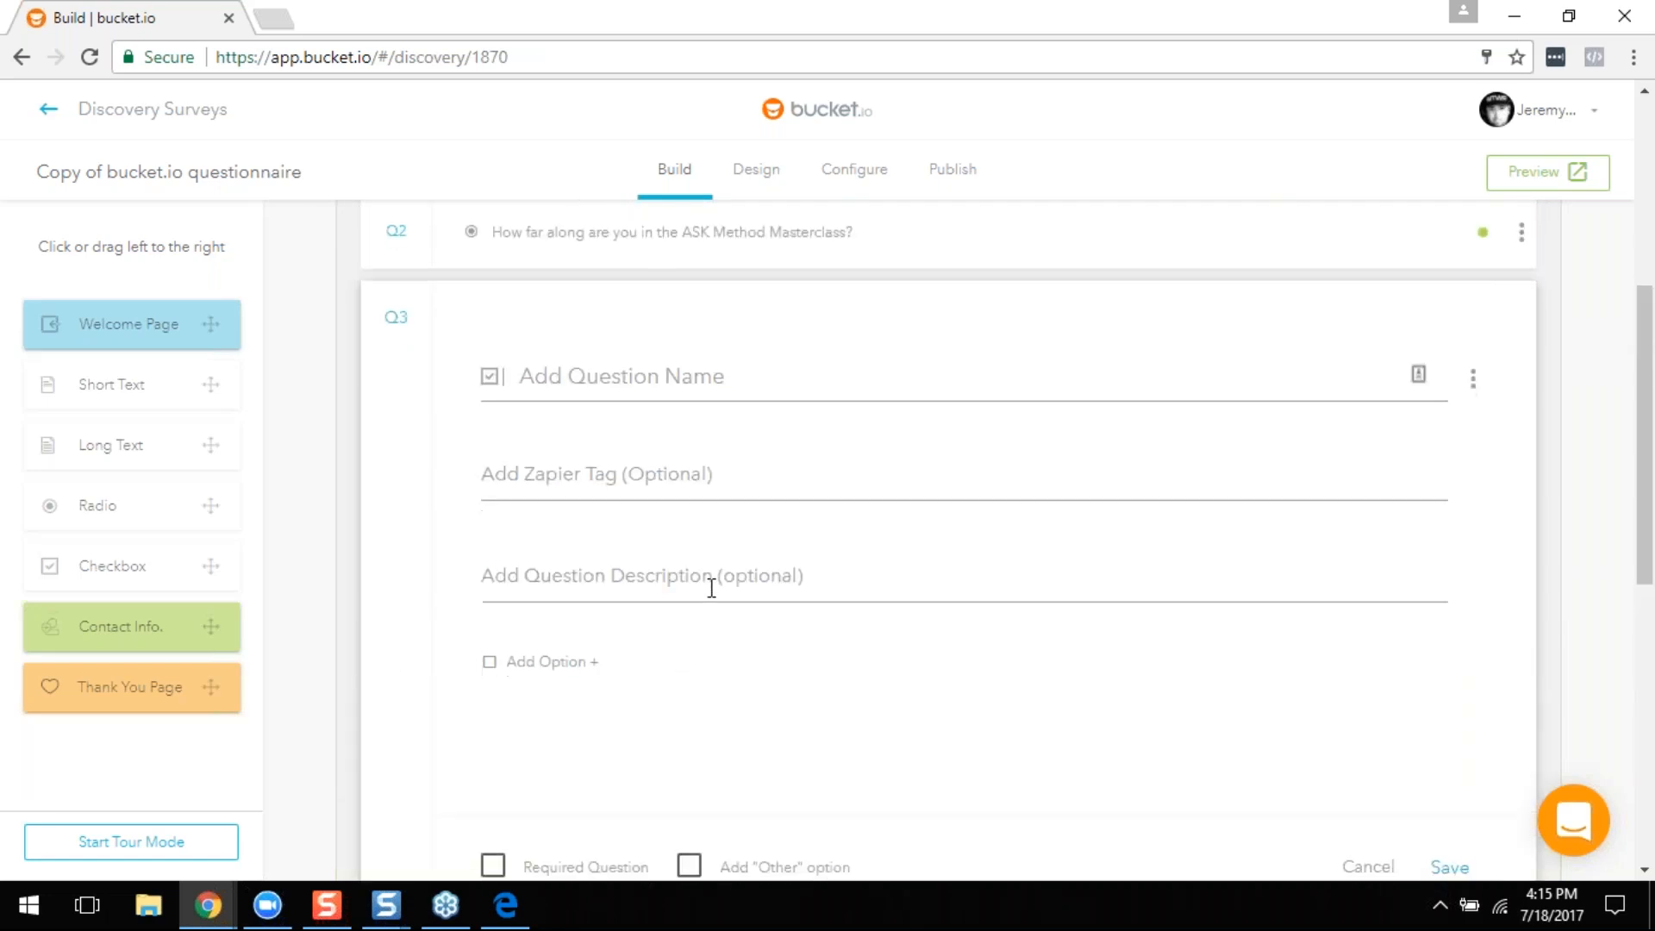
Step: Try the Required Question and "Other" option settings on the new Checkbox question and discard the question
scroll(713, 587, down, 3)
click(498, 638)
click(689, 643)
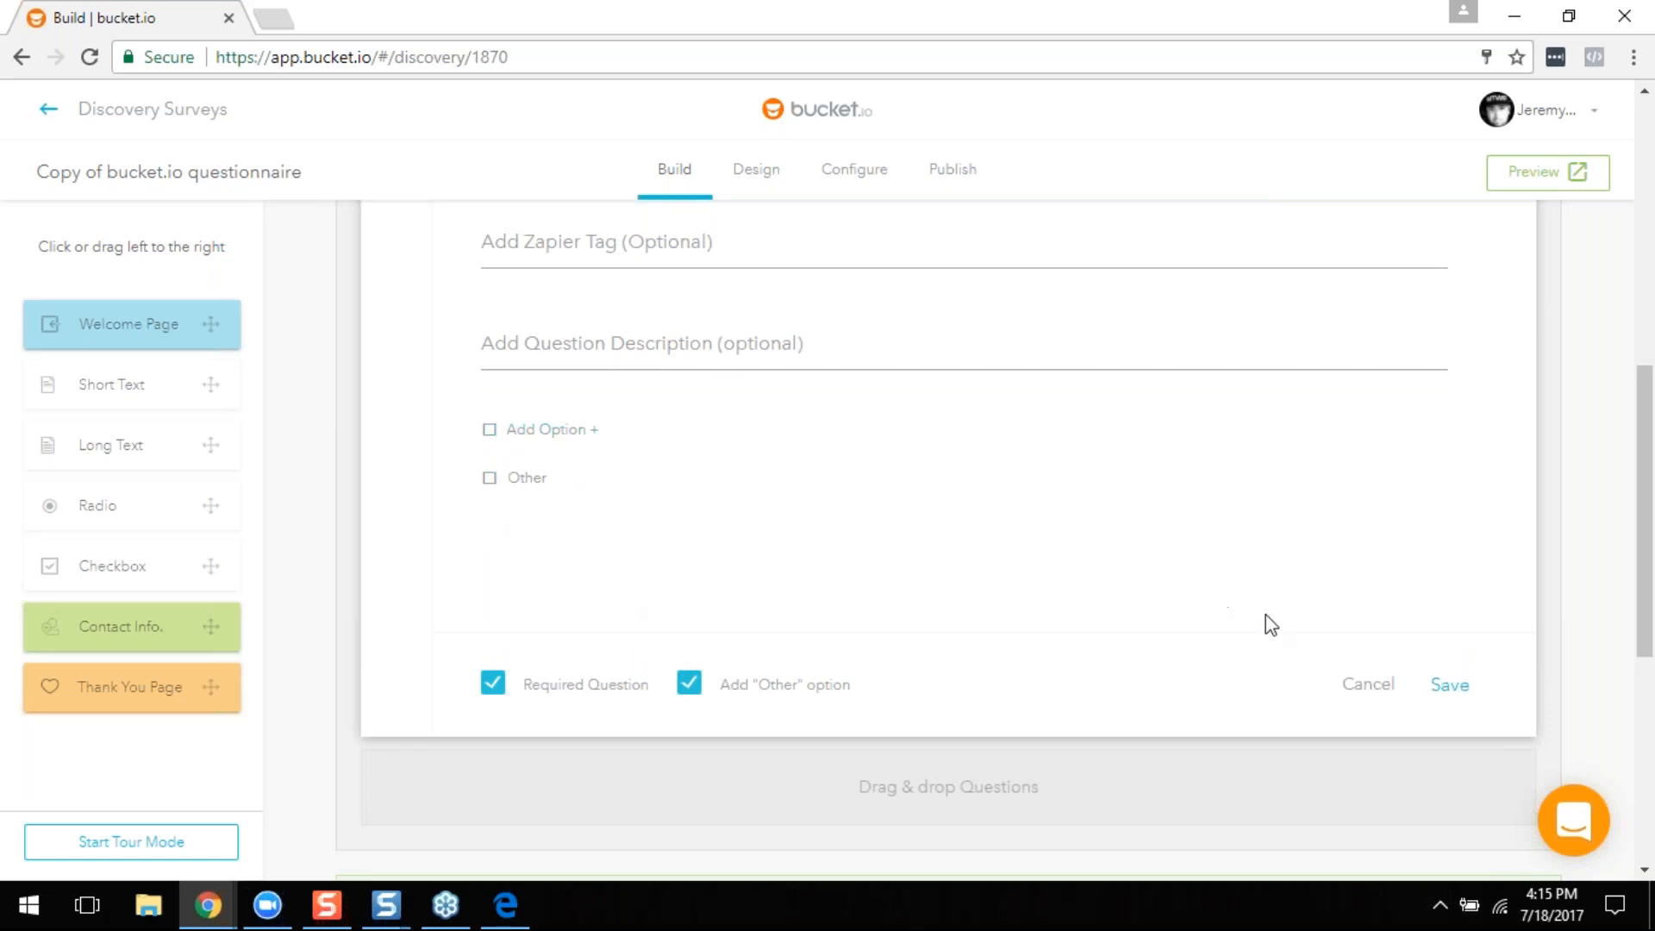
click(1367, 684)
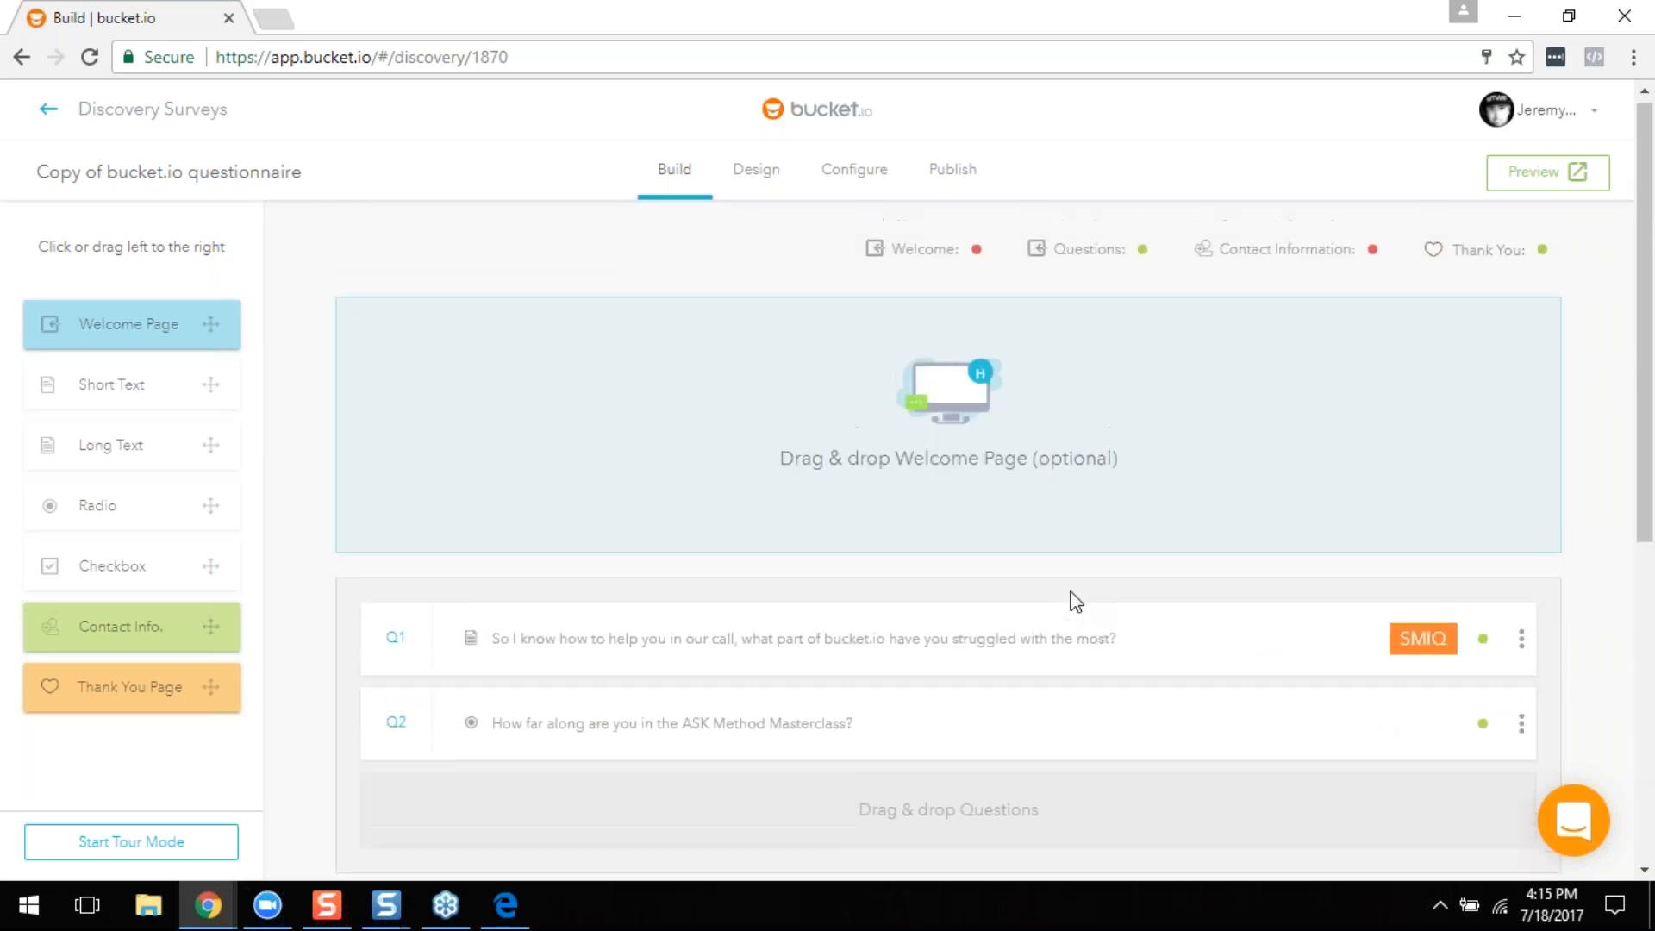
Step: Add the optional Contact Information page to the survey and try to open it for editing
scroll(1070, 605, down, 3)
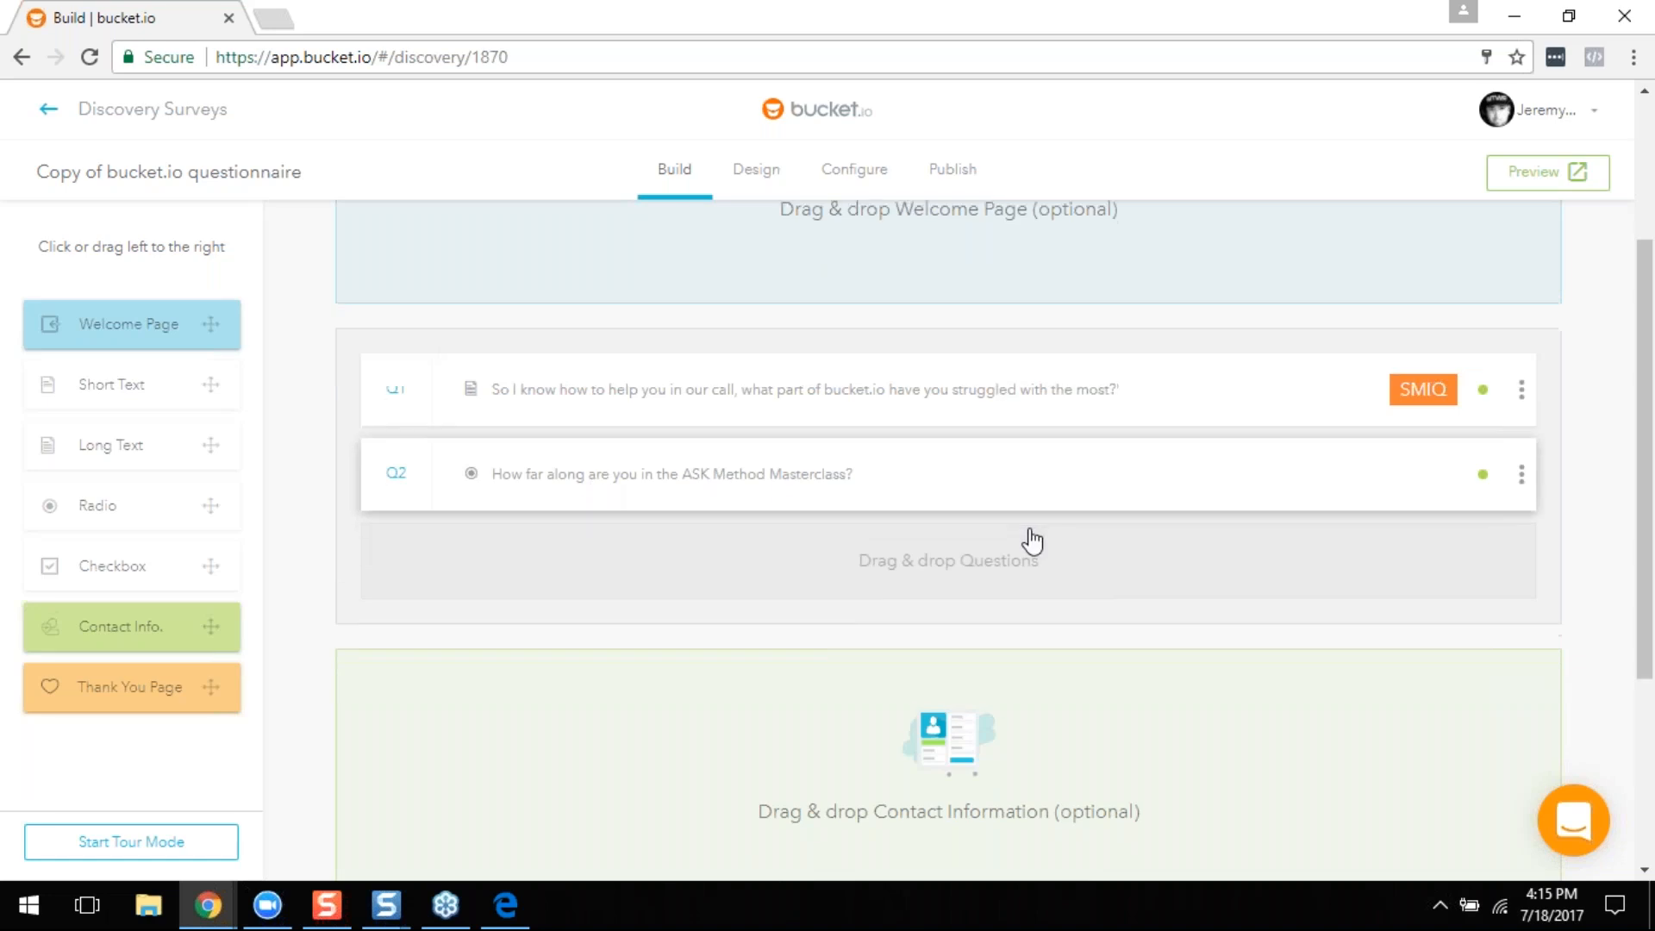
scroll(1031, 540, down, 3)
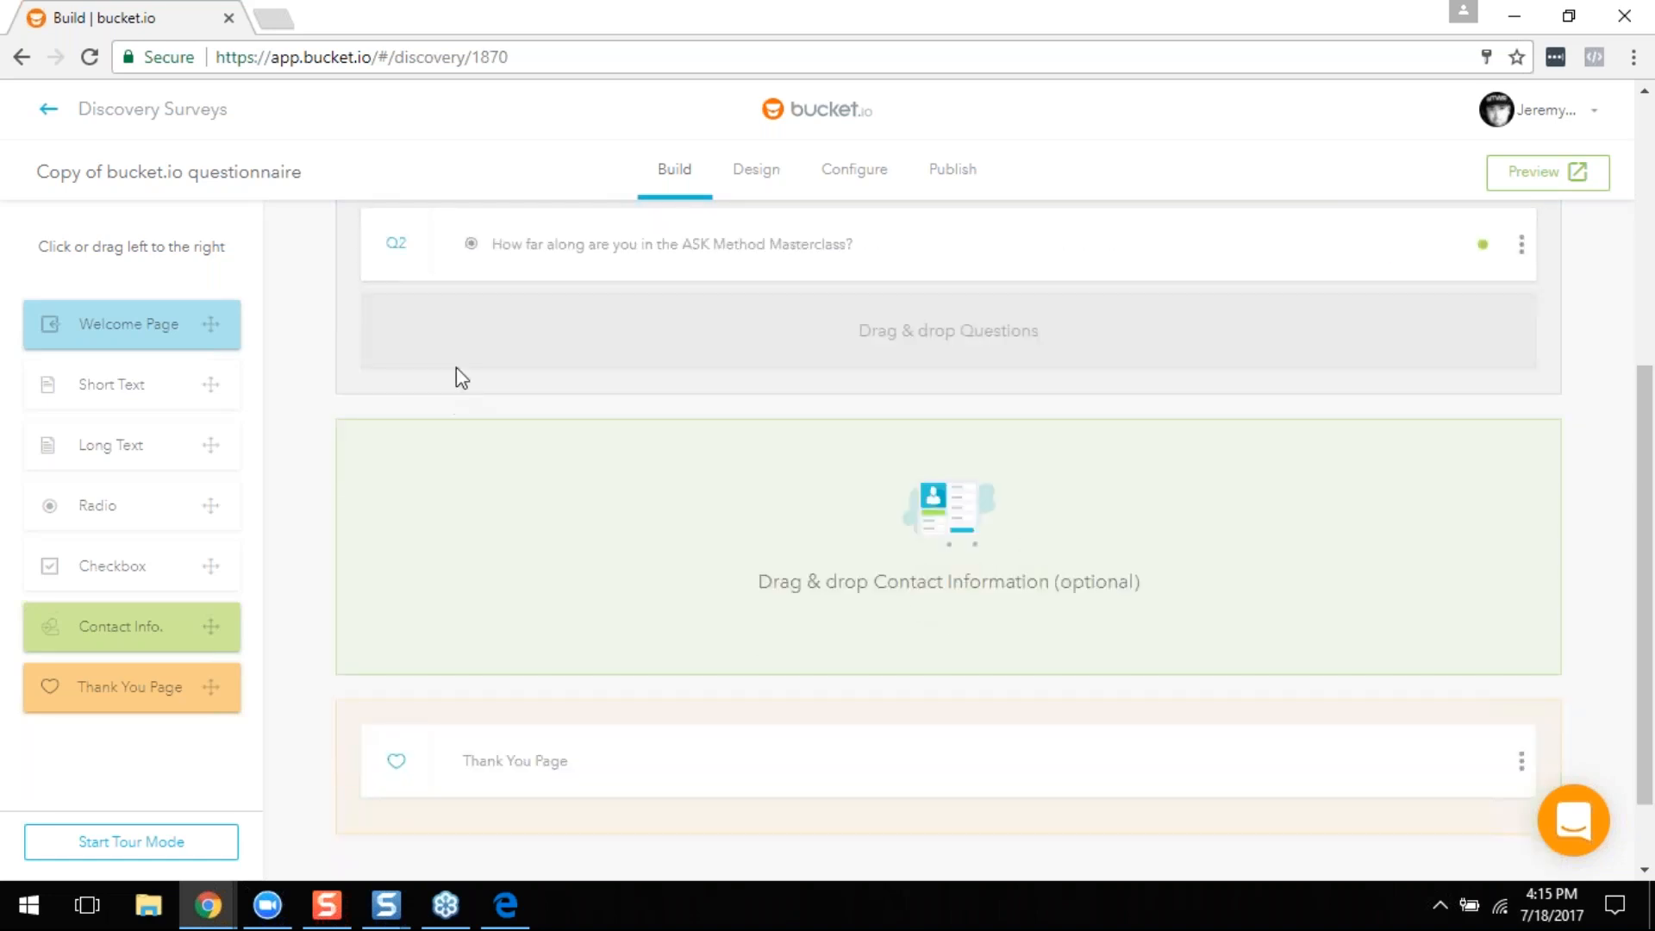
click(122, 633)
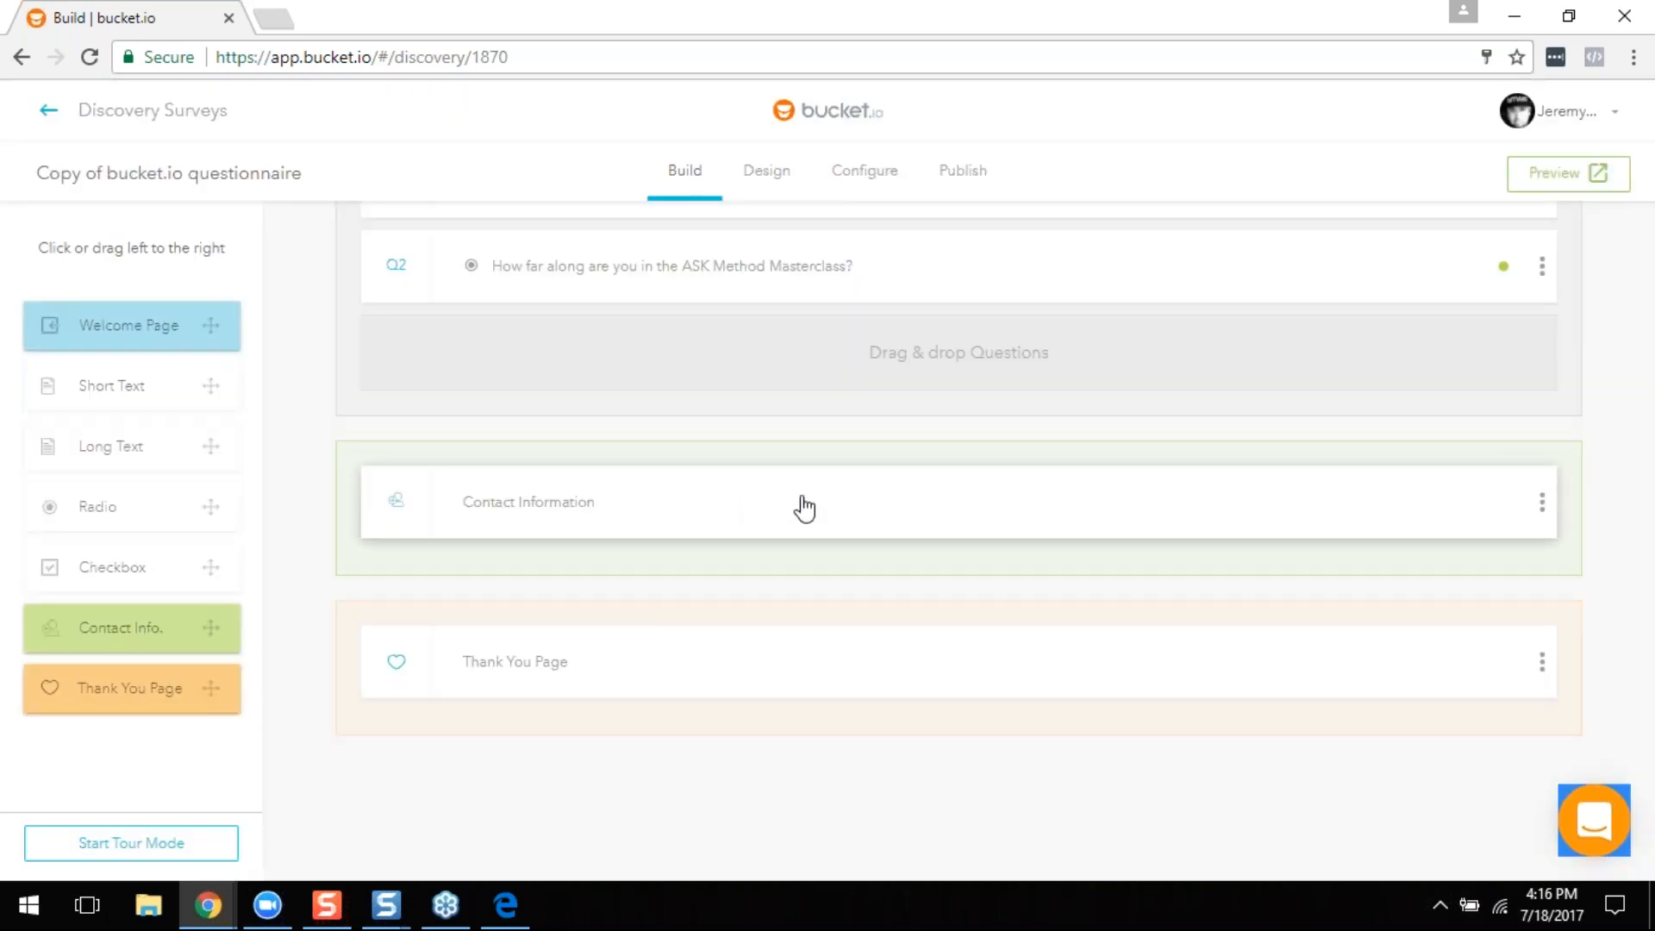
click(804, 509)
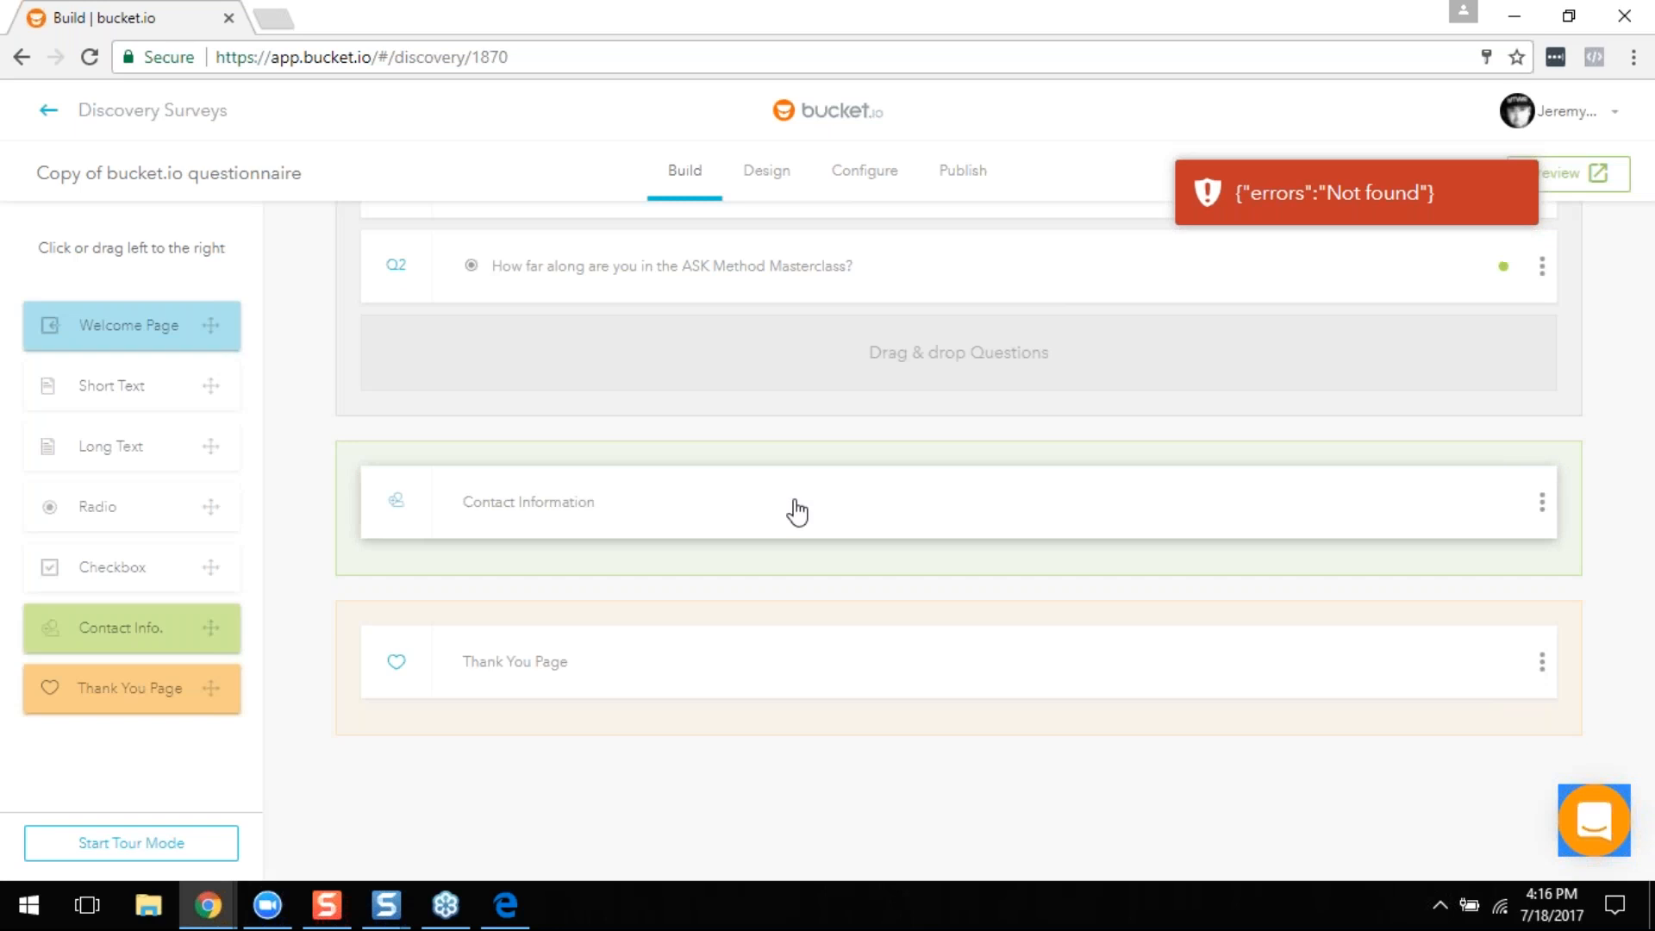
Step: Try to delete the newly added Contact Information page and reload the survey's build page
click(1542, 508)
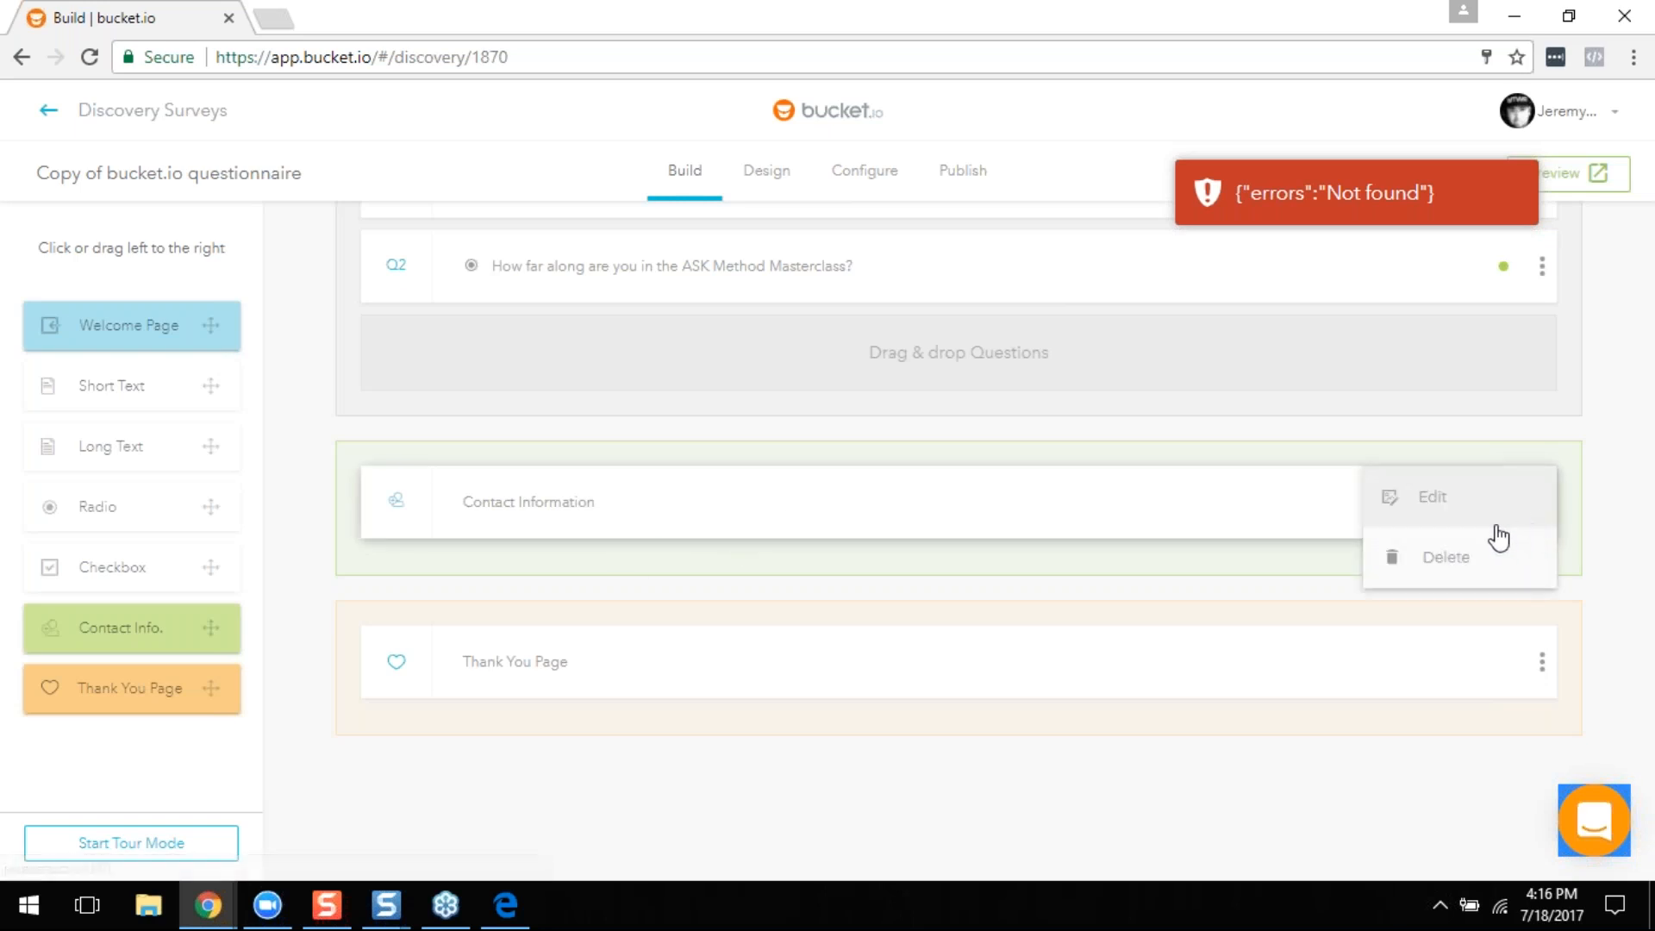
click(1494, 569)
click(909, 669)
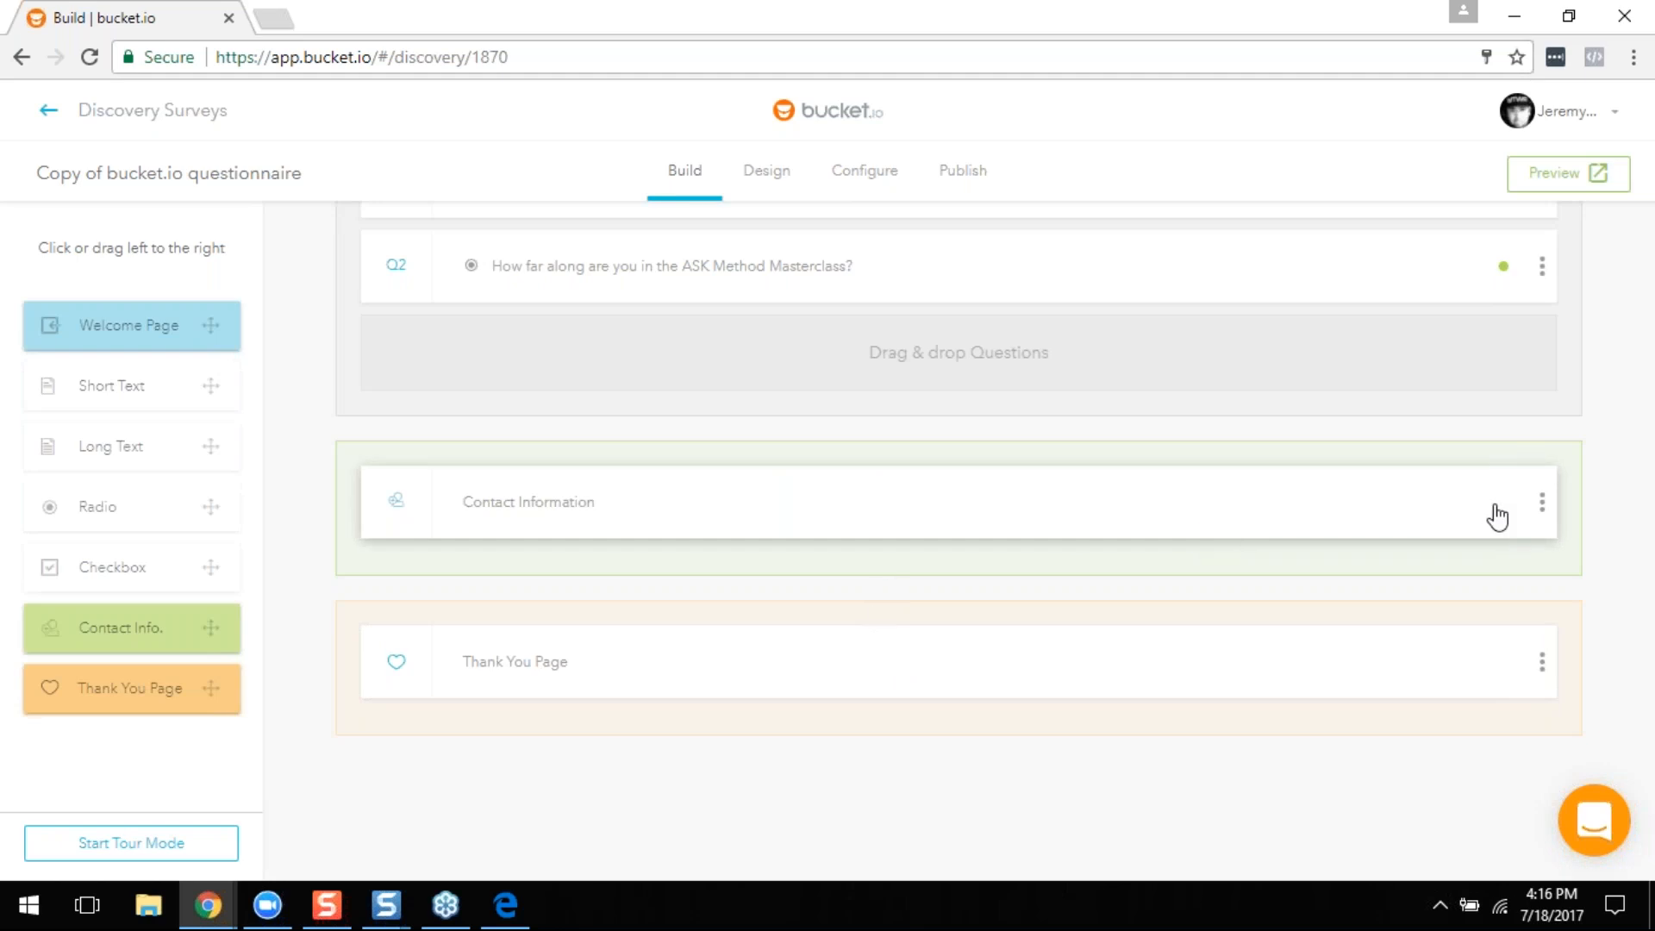
click(1543, 503)
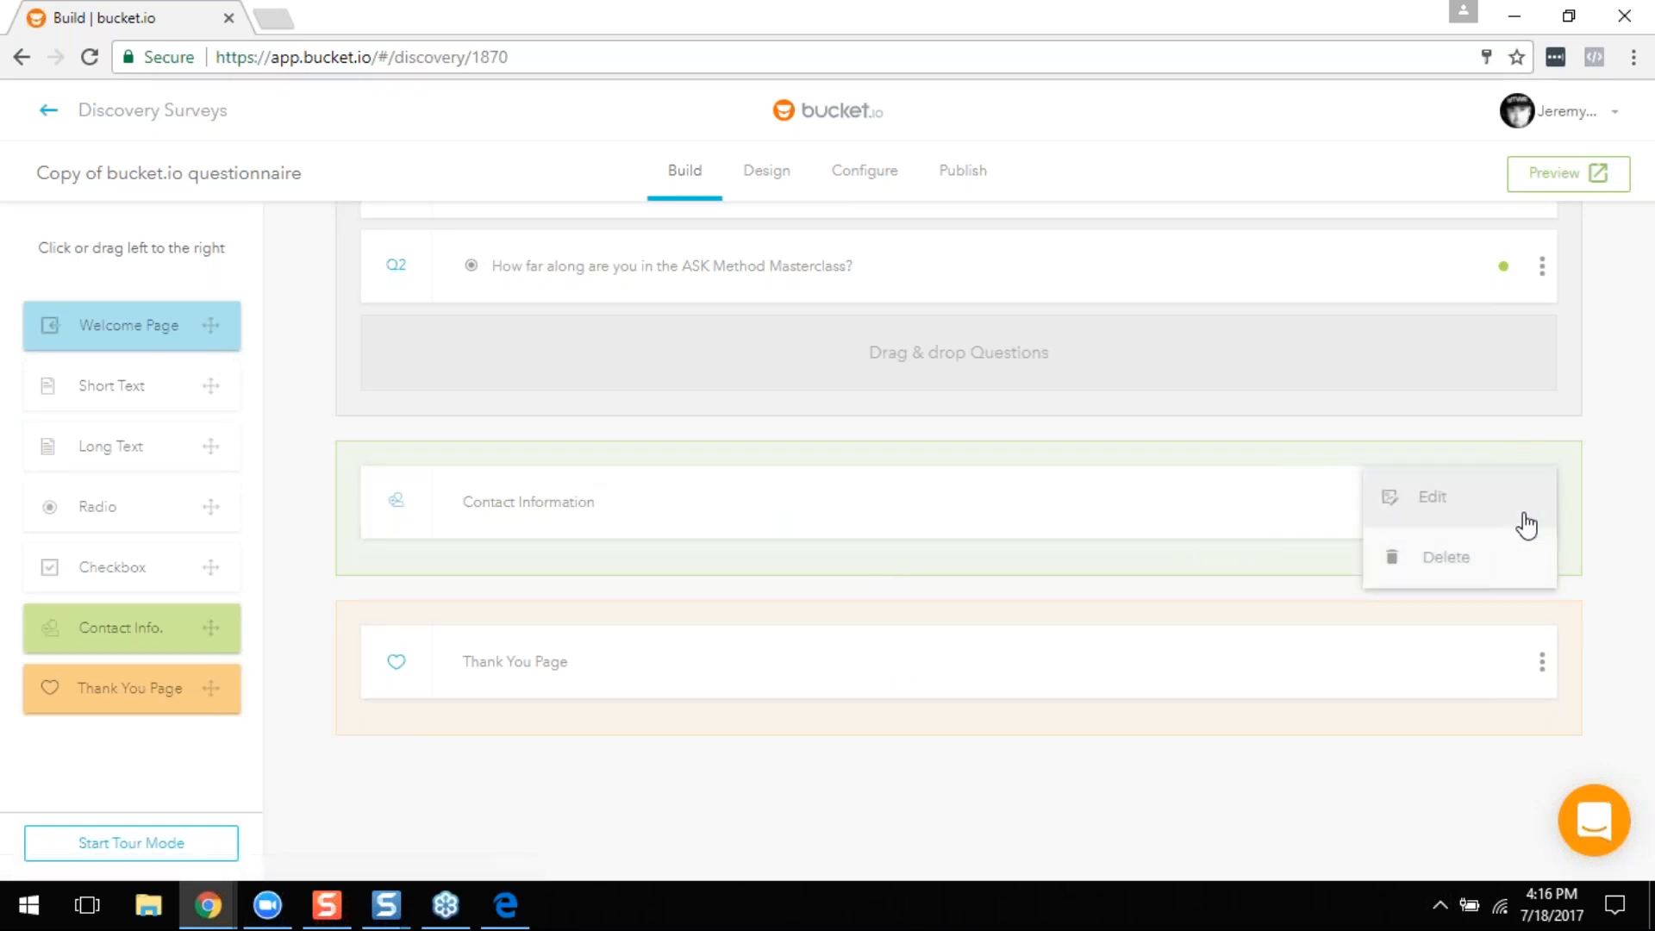
click(1488, 574)
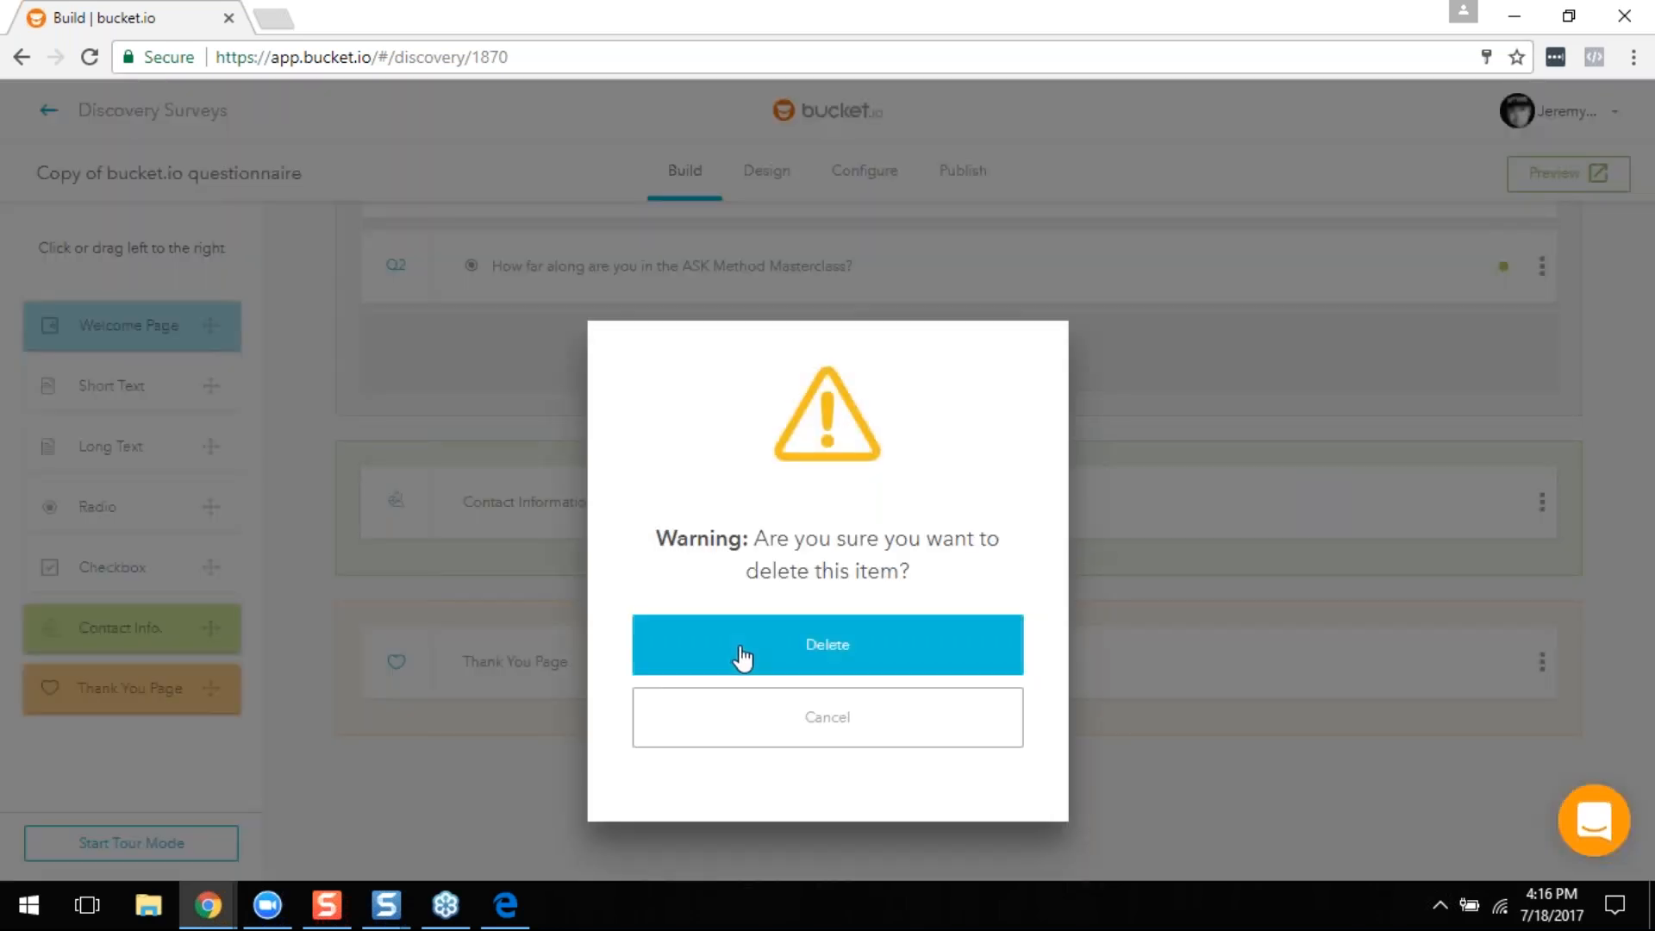
click(739, 653)
click(660, 60)
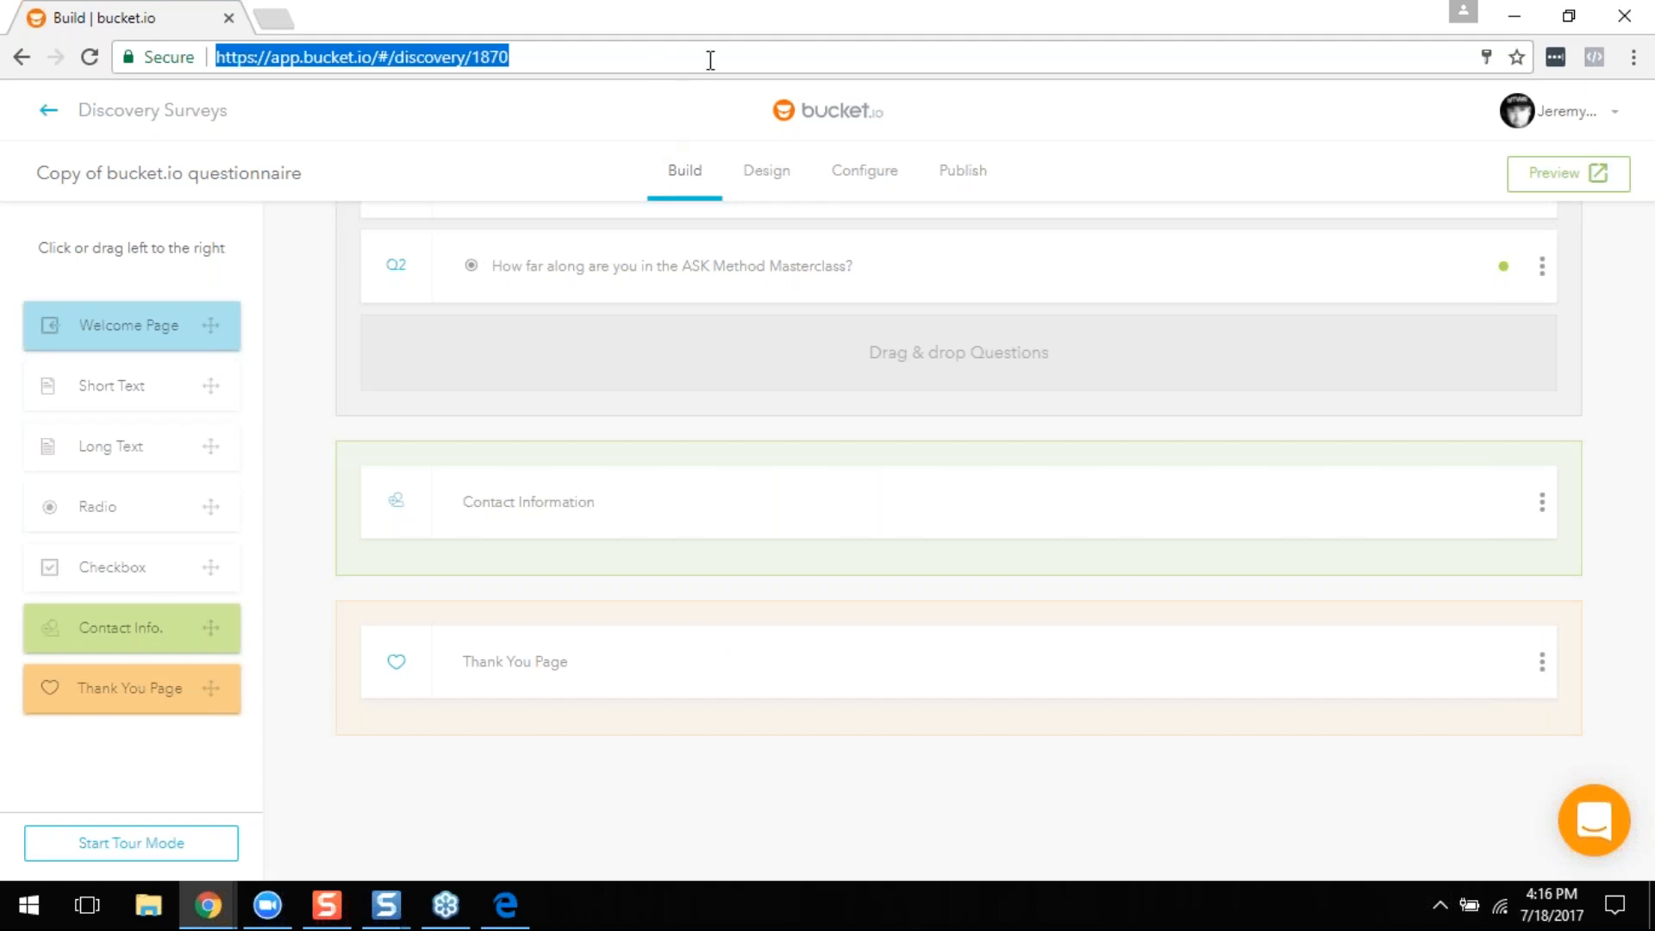
key(Return)
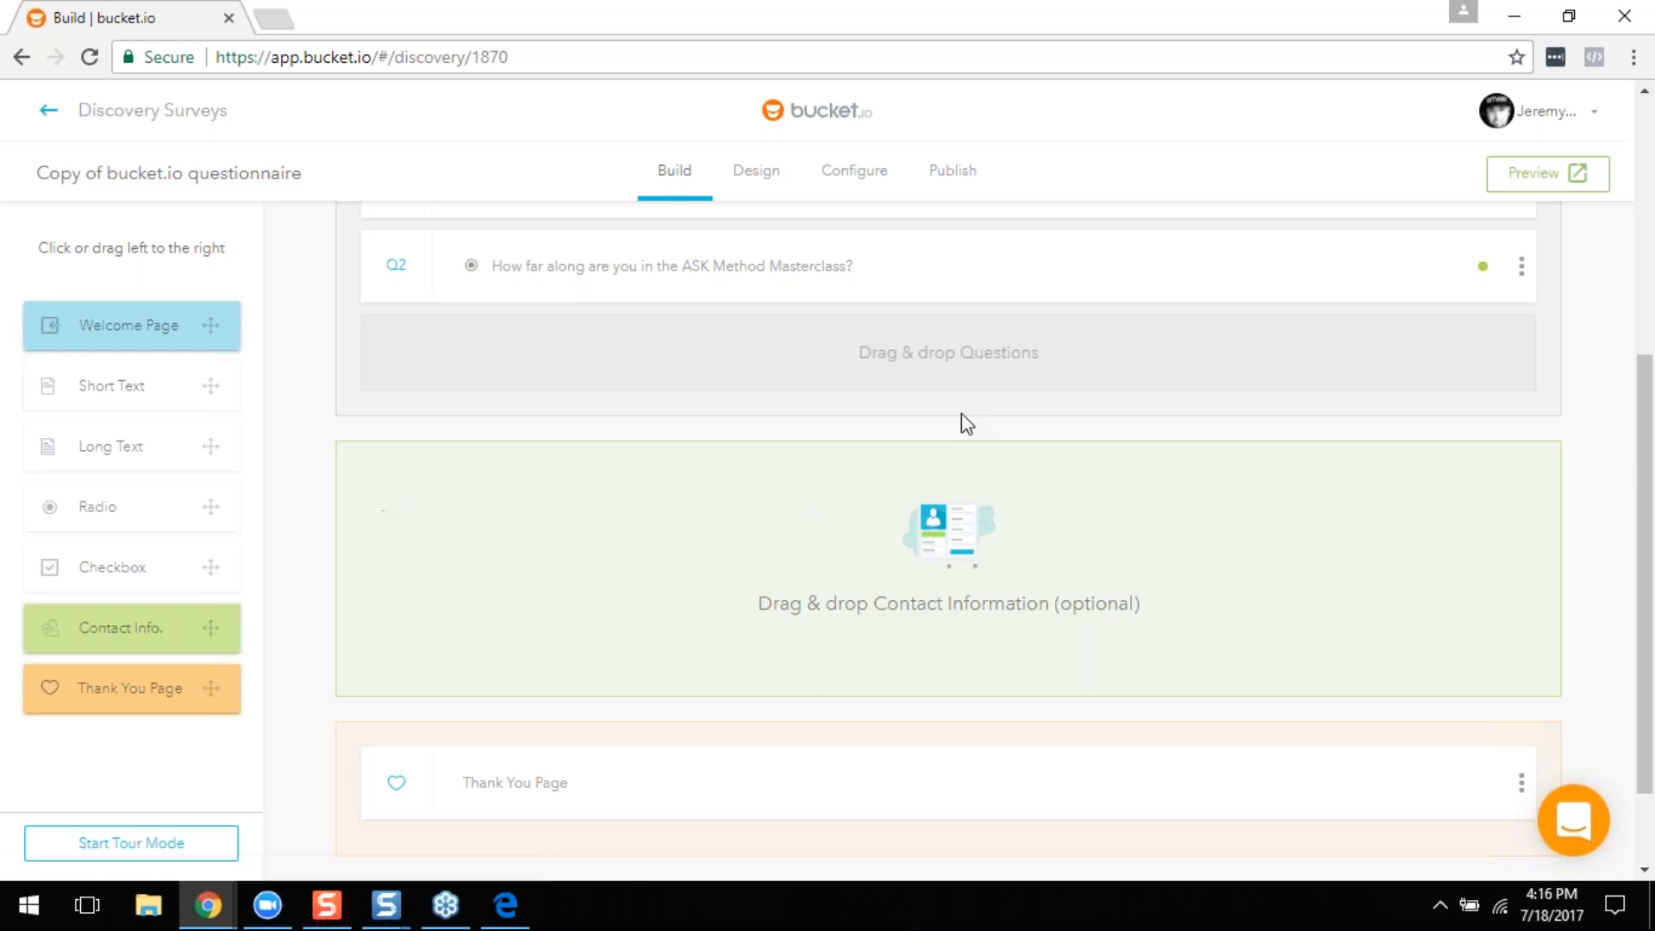
Step: Add the Contact Information page again and look over its headline, subheadline, image and form field layout
drag(136, 638, 705, 603)
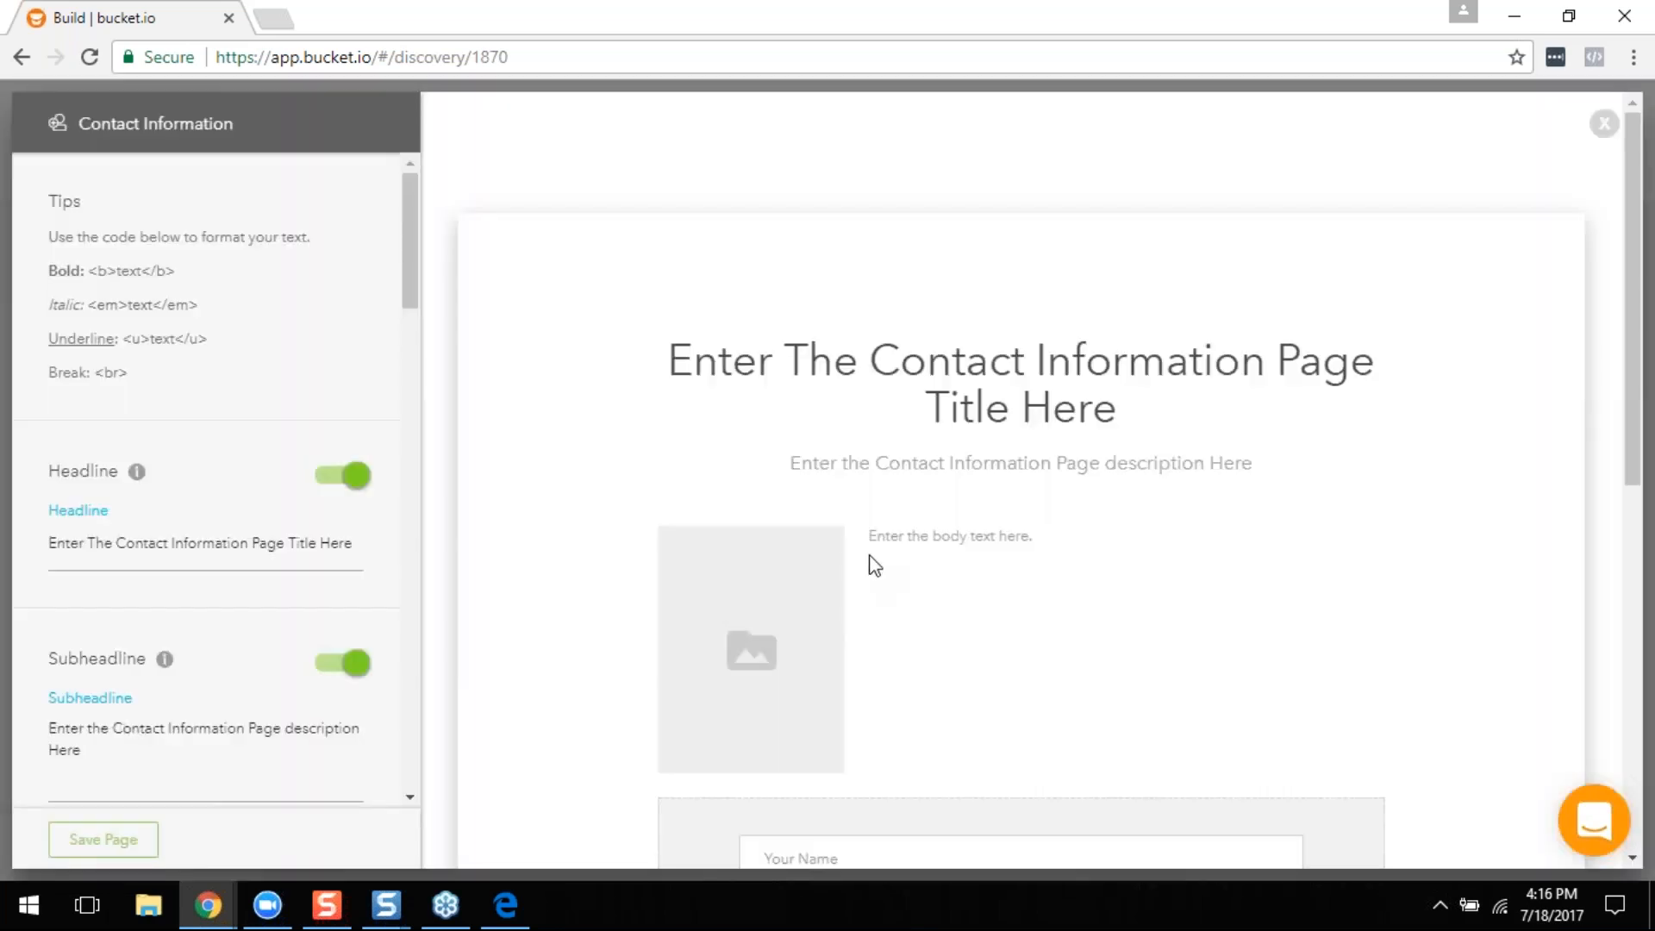
scroll(1036, 537, down, 4)
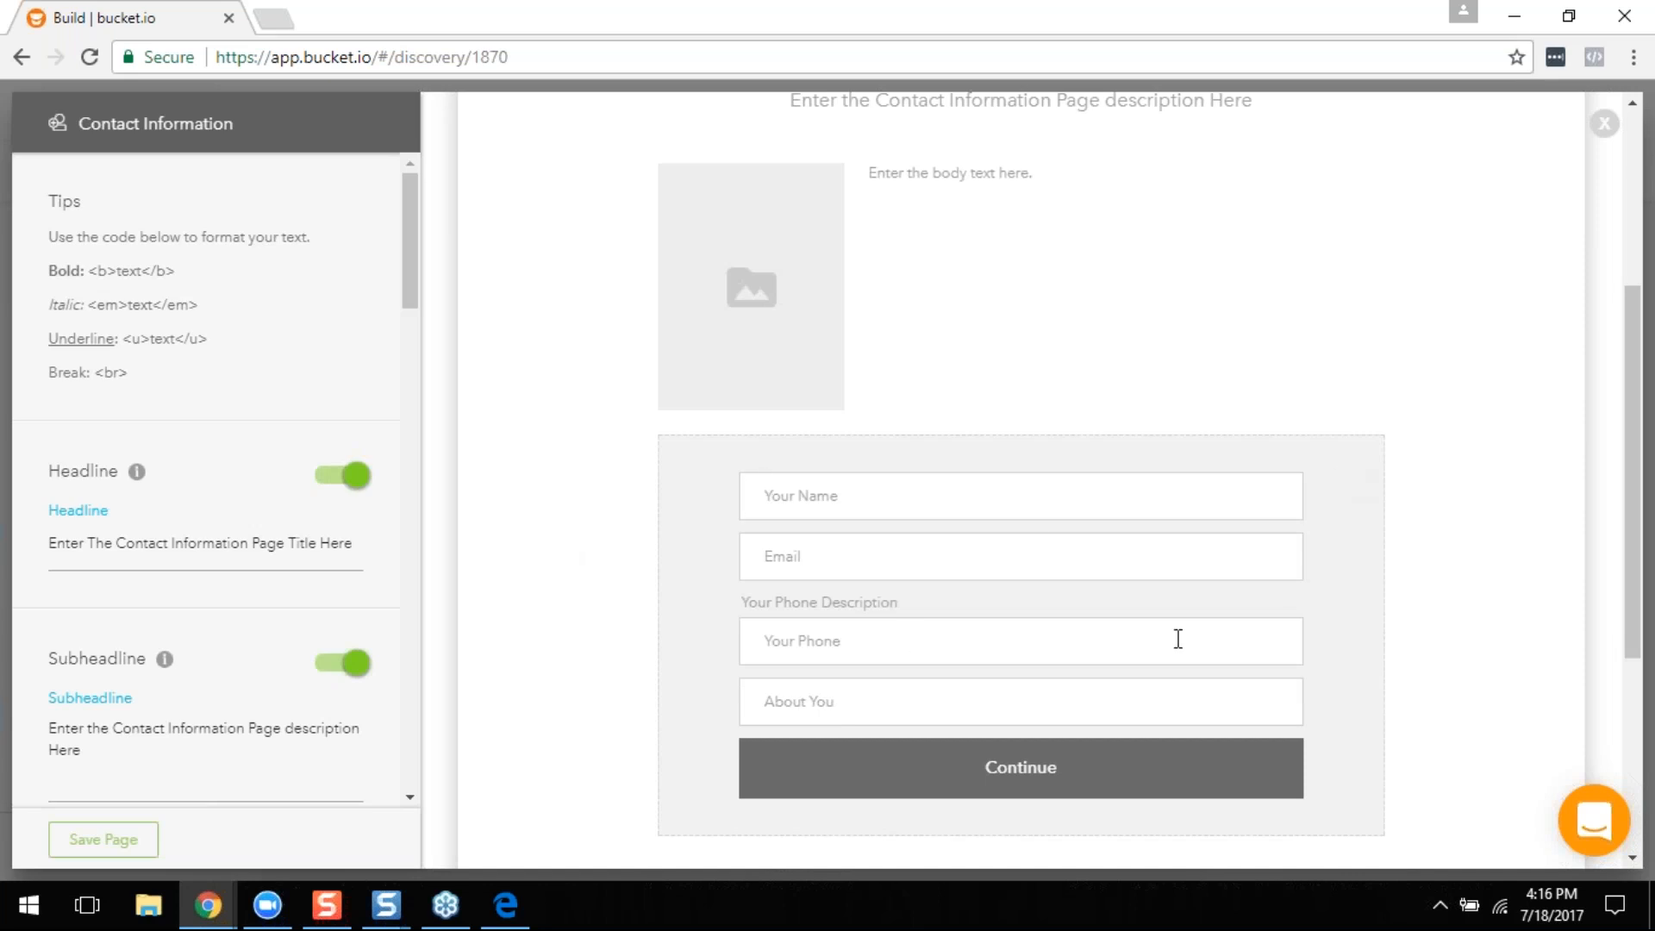
scroll(380, 702, down, 5)
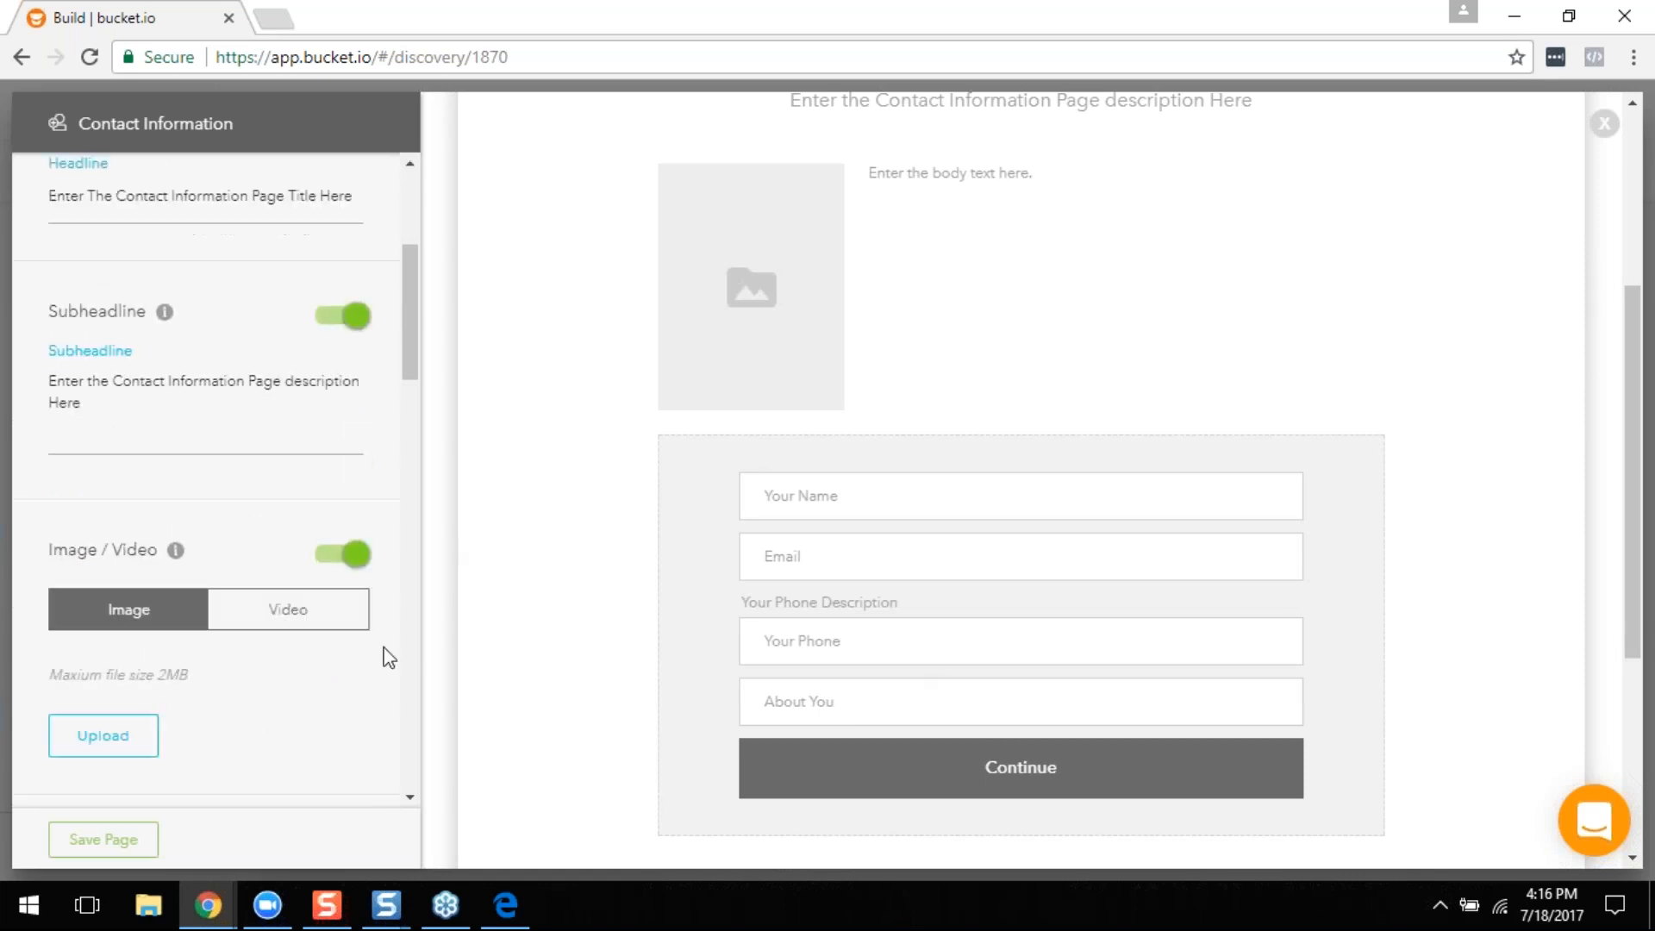
scroll(314, 650, up, 2)
scroll(374, 281, up, 1)
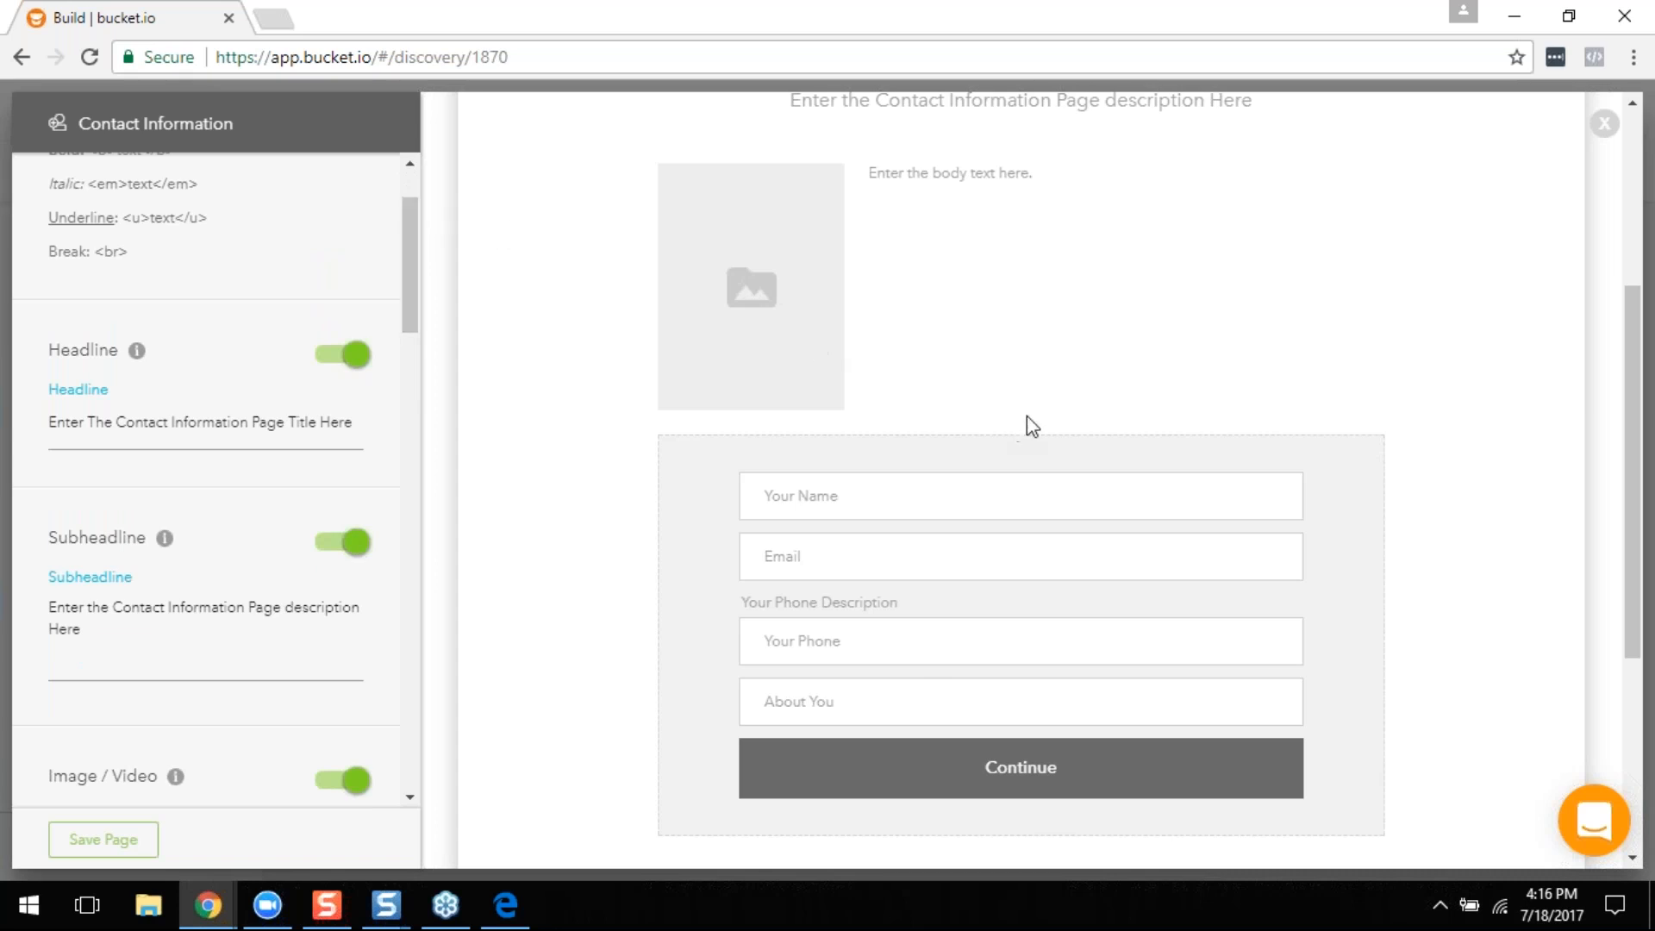
scroll(374, 403, up, 2)
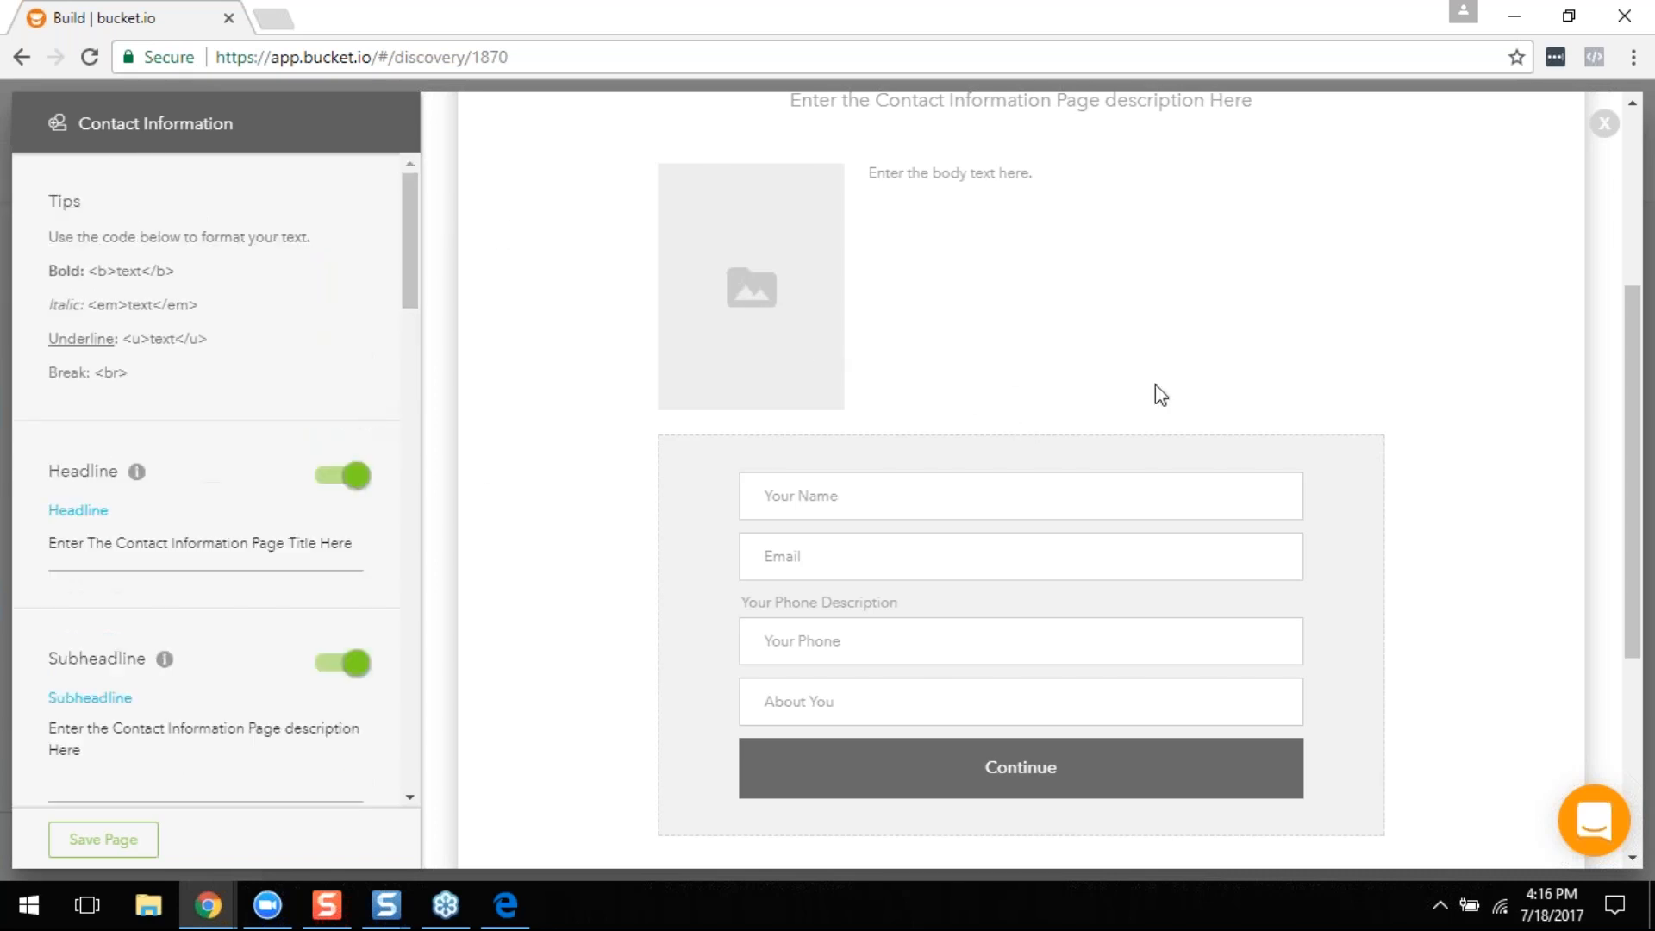
scroll(1427, 491, up, 4)
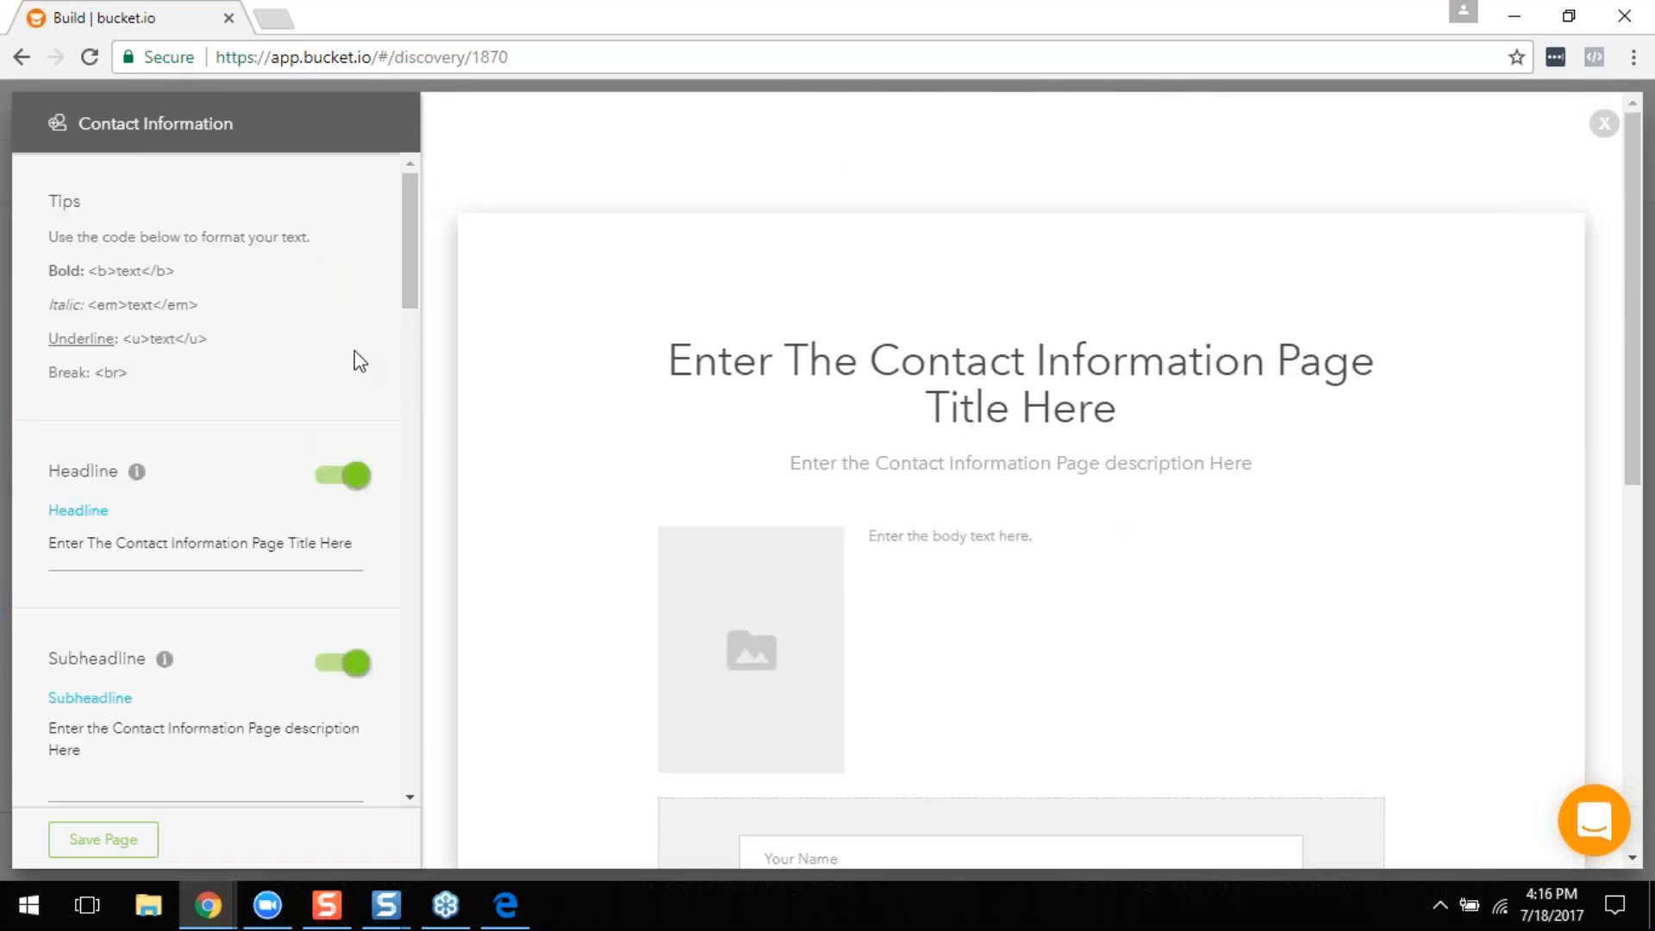
scroll(331, 487, down, 5)
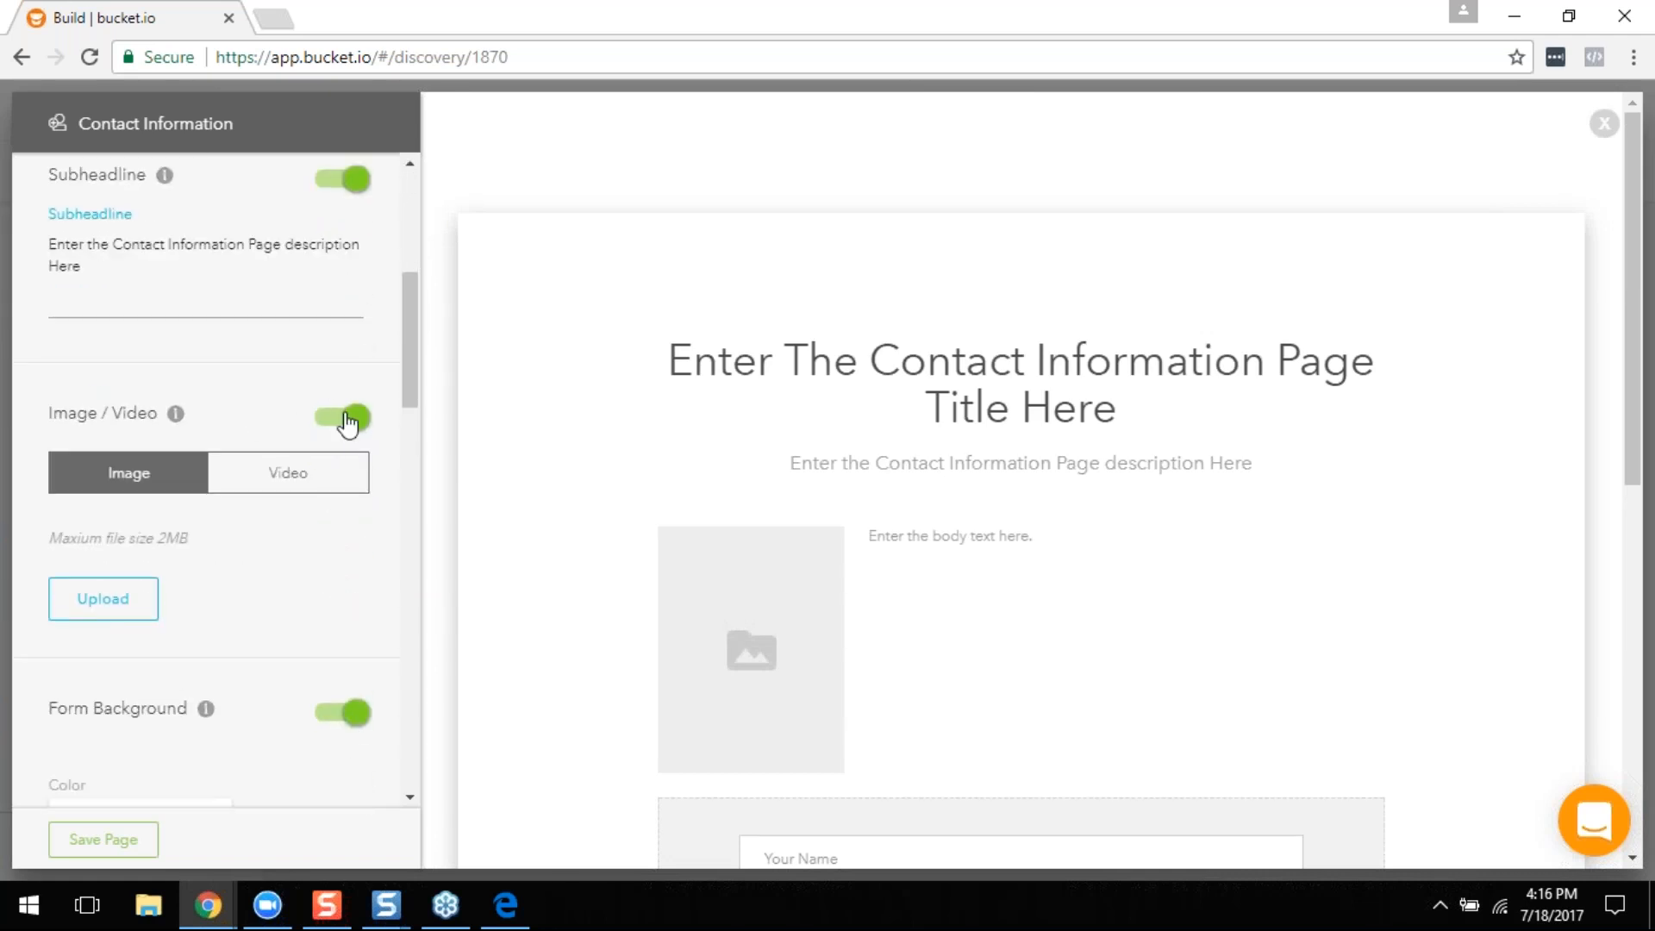
Step: Disable the contact page's Image / Video element and try switching its Headline and Subheadline off and back on
click(336, 425)
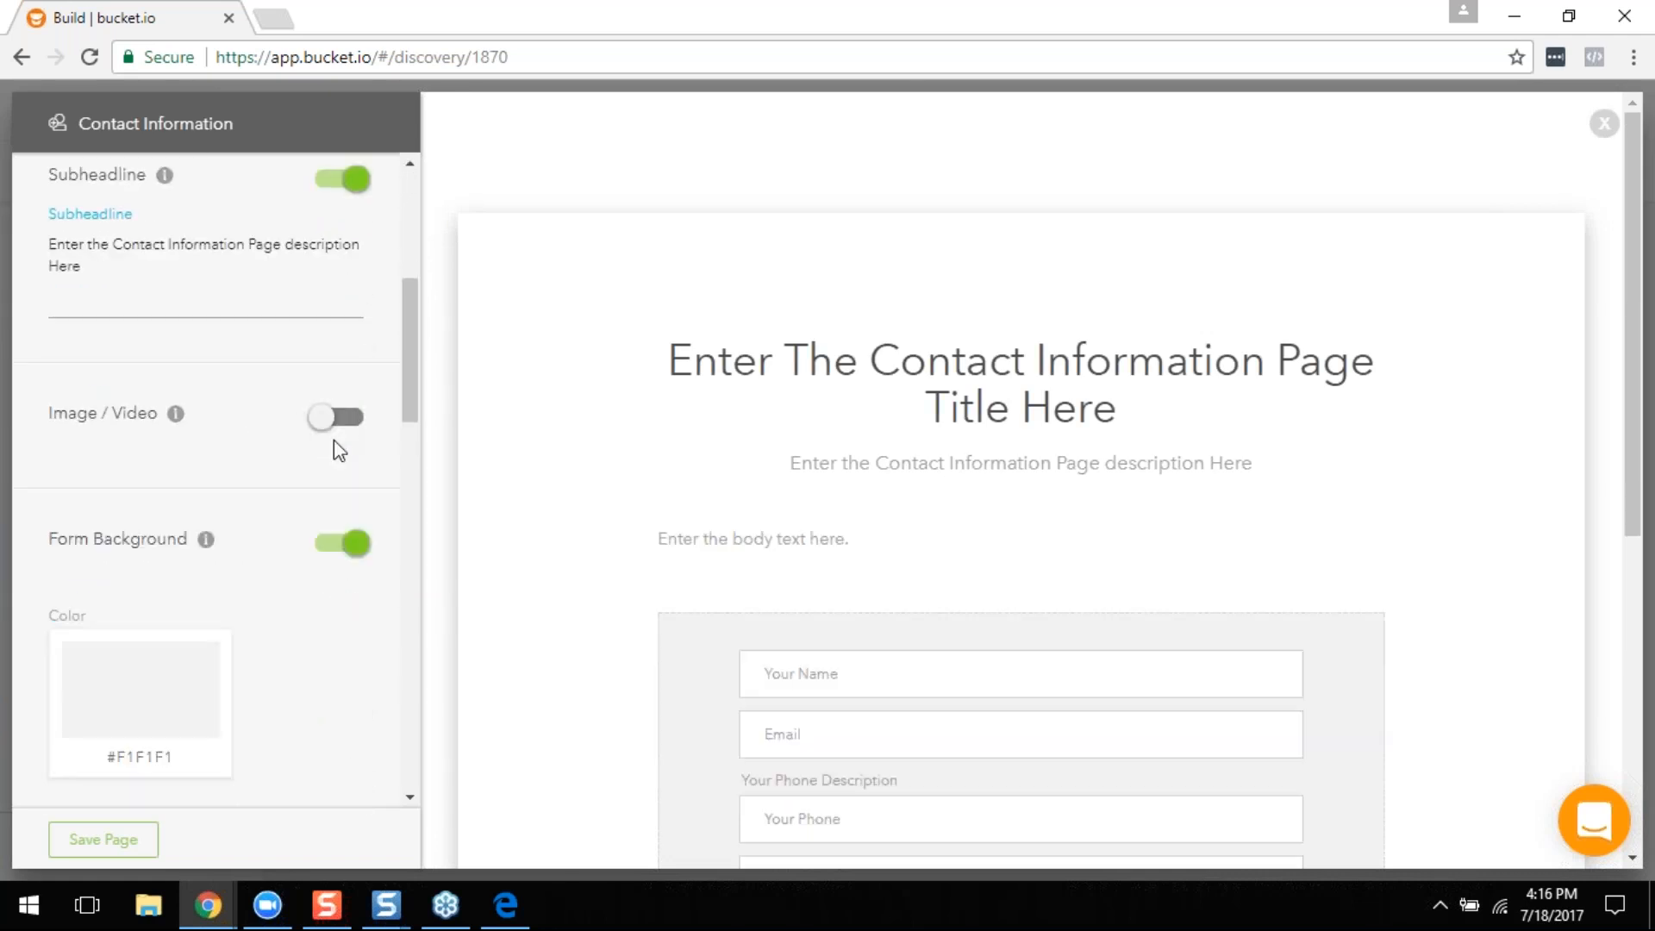
scroll(333, 435, up, 3)
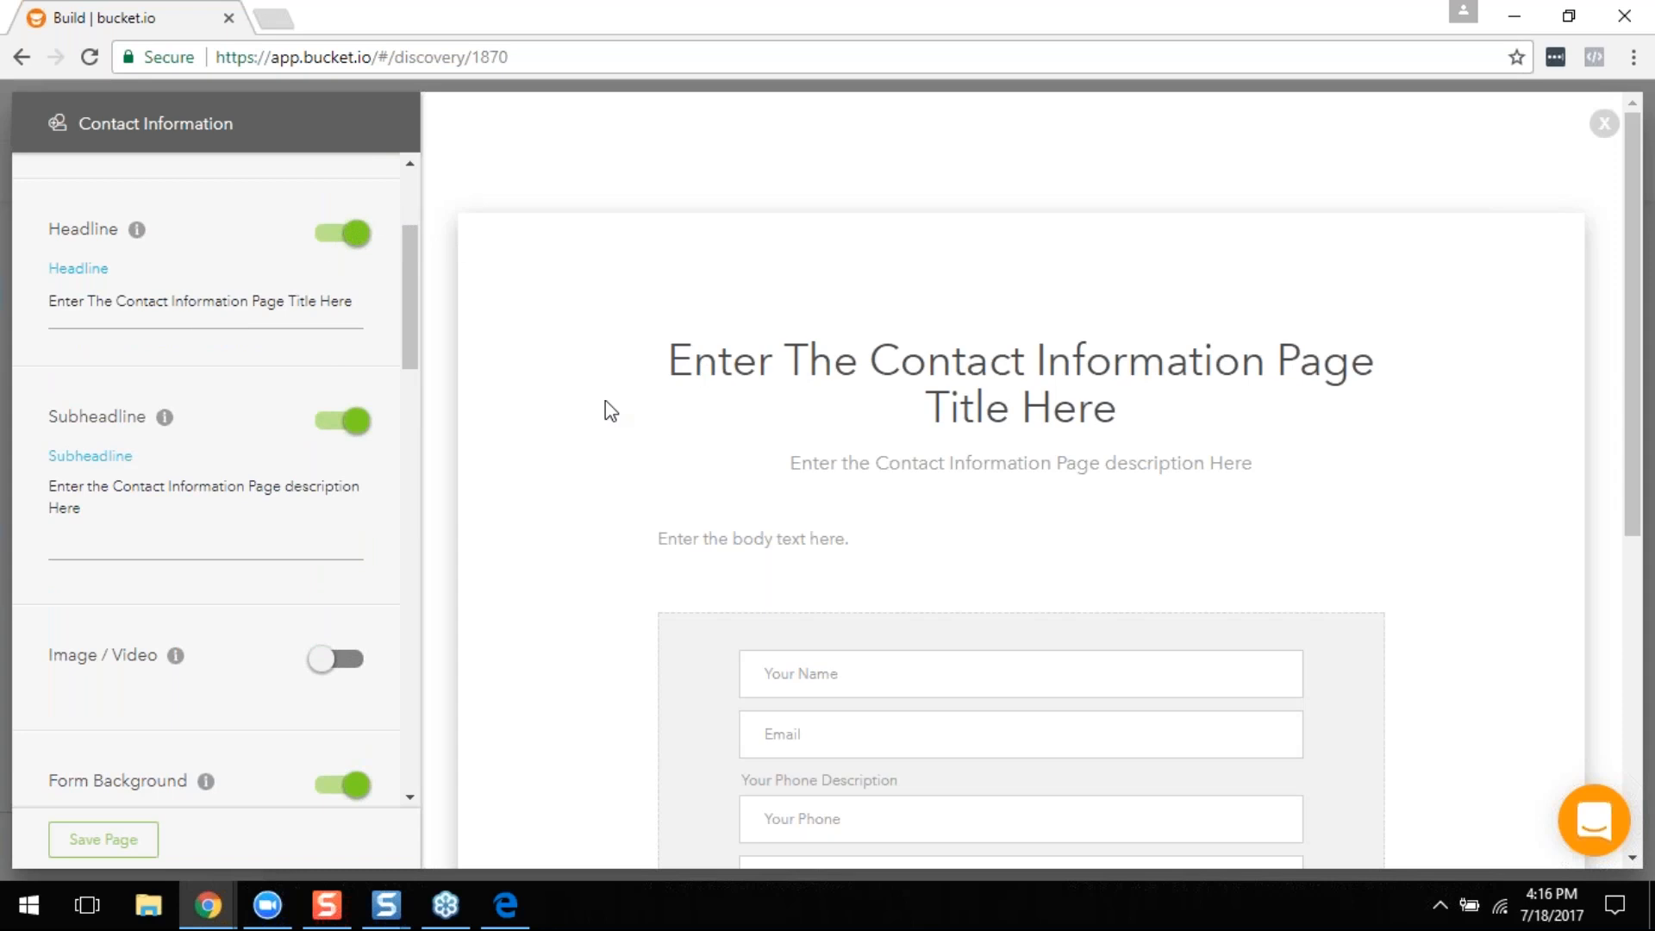
click(349, 235)
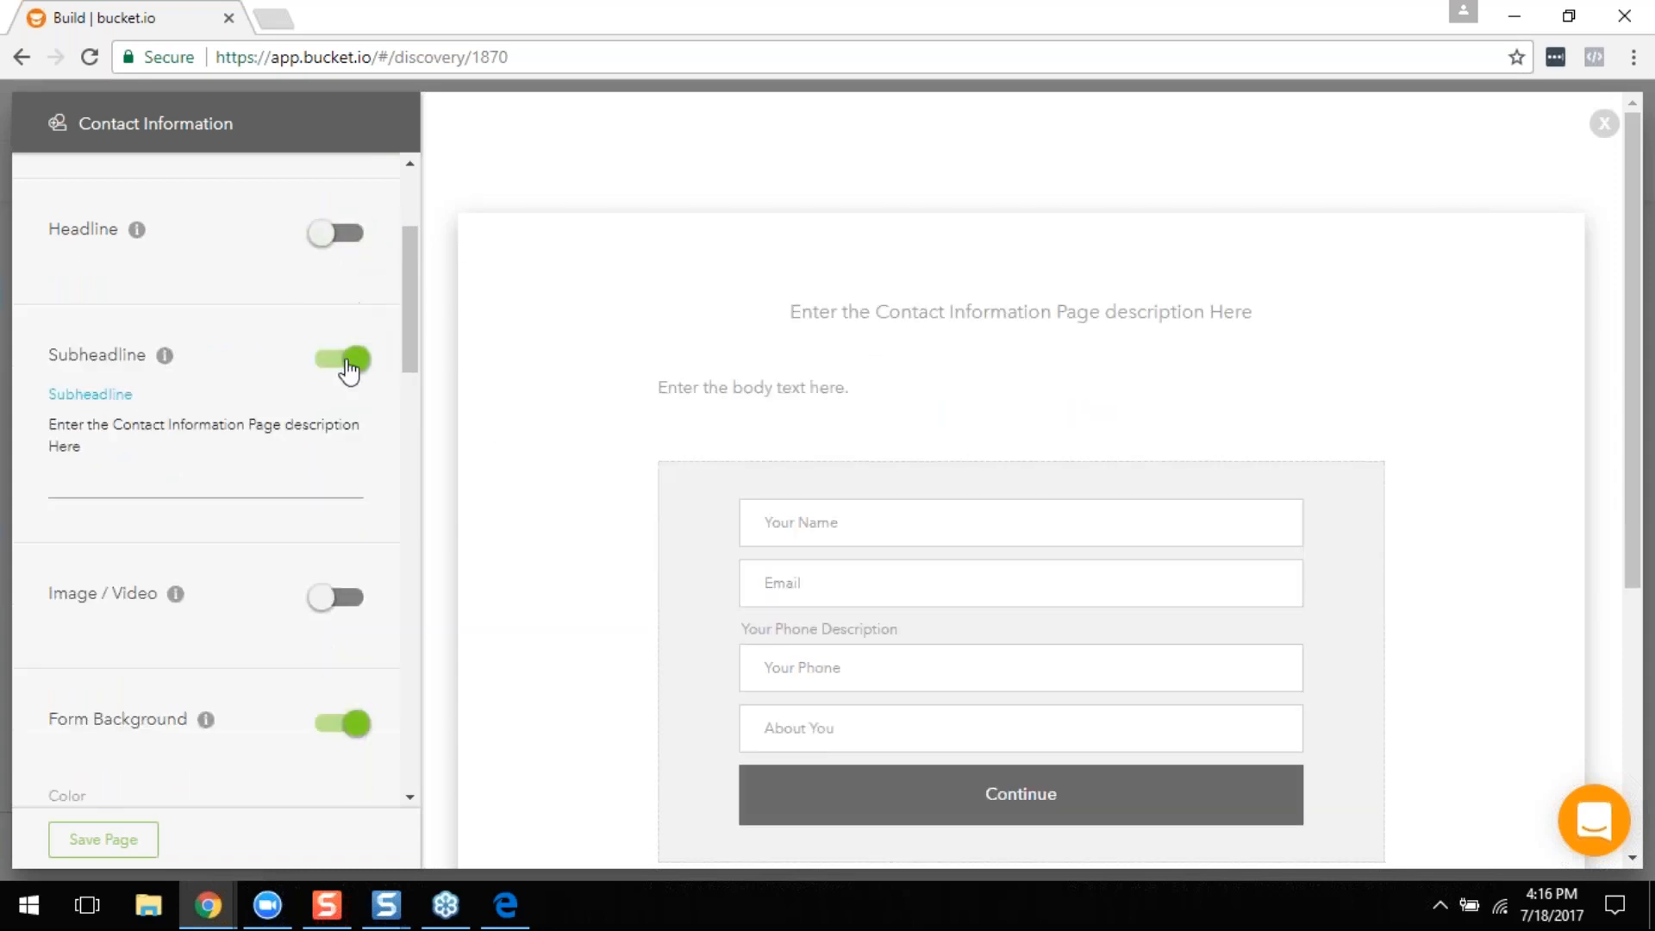
click(347, 362)
click(341, 231)
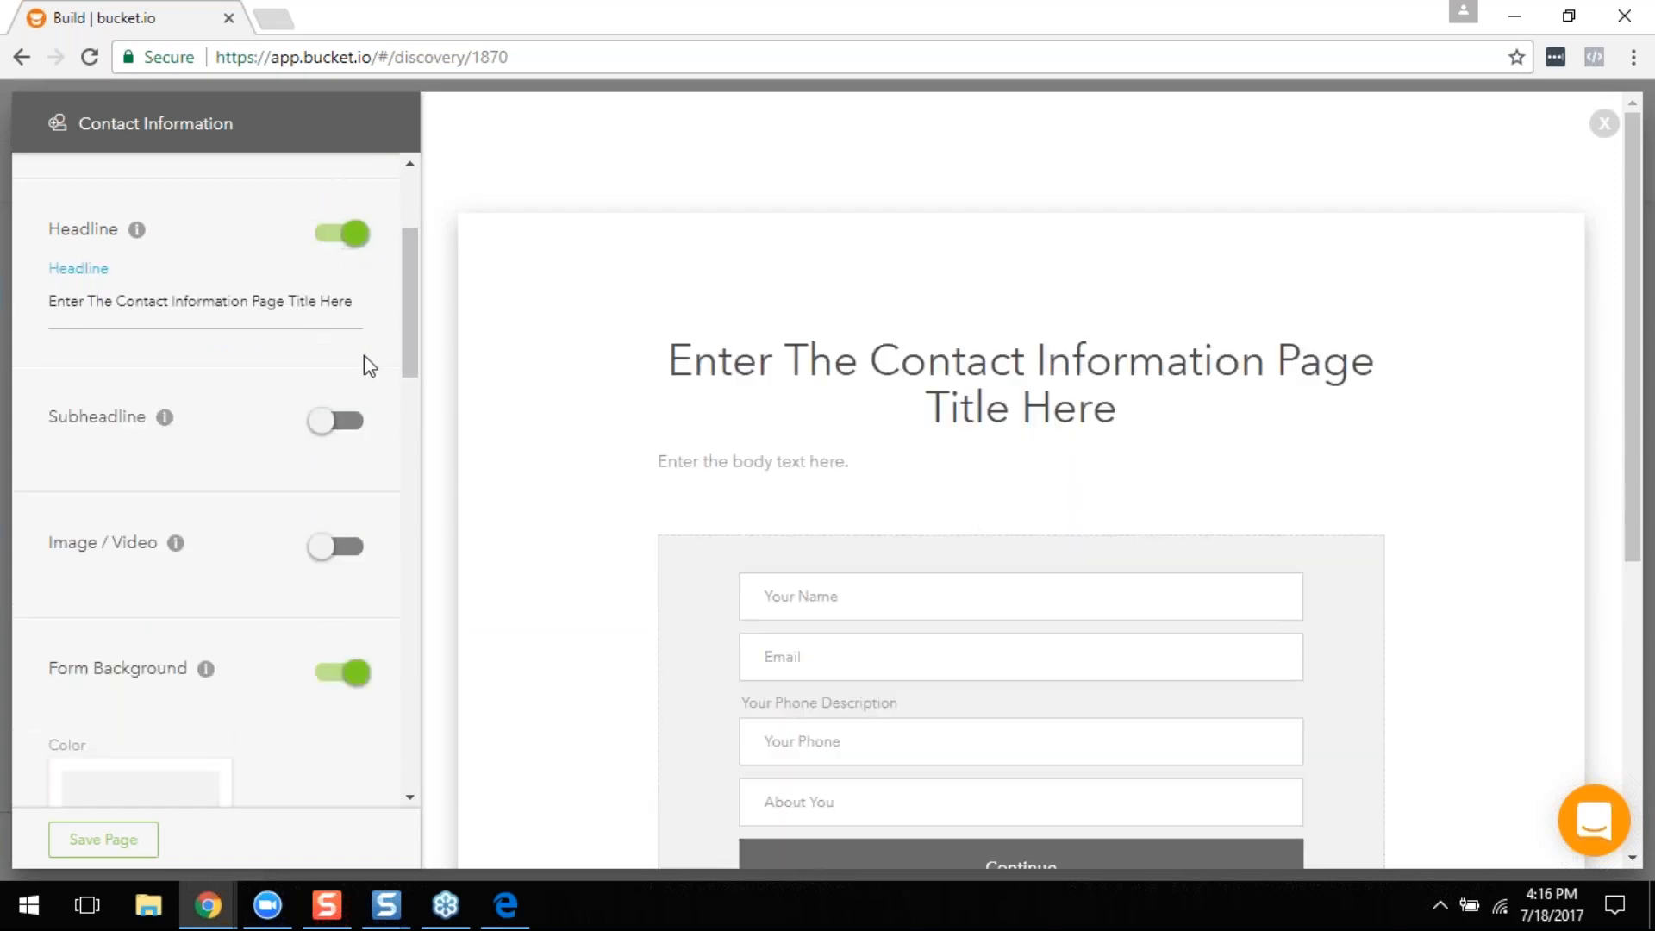
click(342, 422)
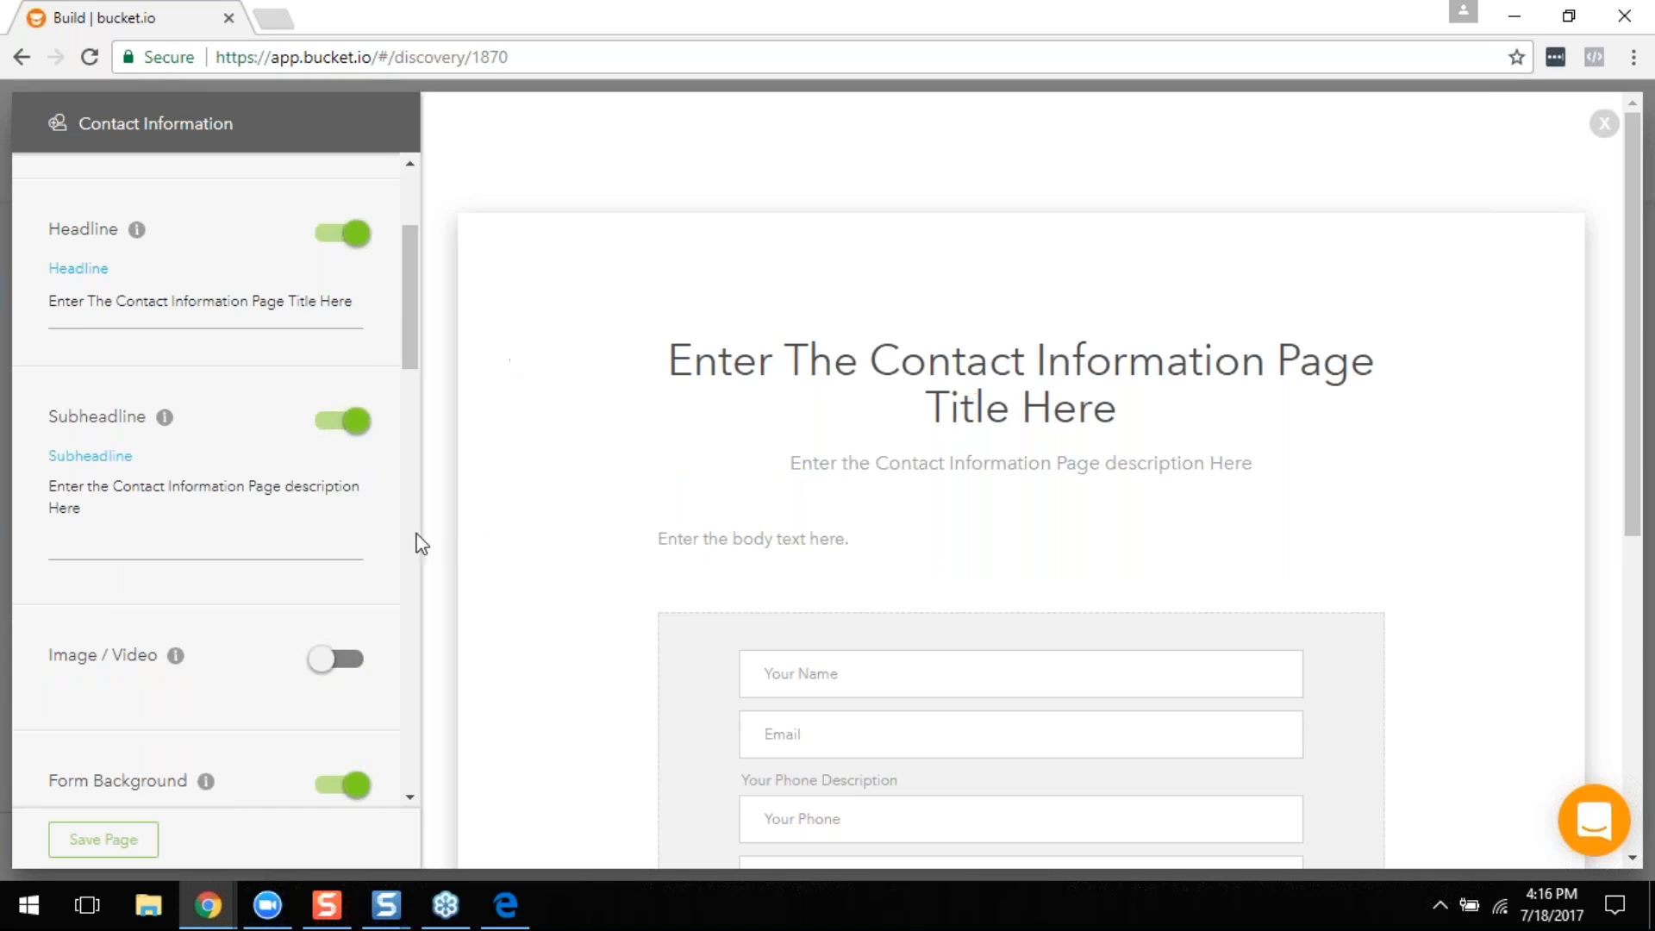
Step: Look over the contact page's Other, Button and Sub Body Text settings and save the page
drag(412, 325, 412, 548)
drag(440, 634, 434, 731)
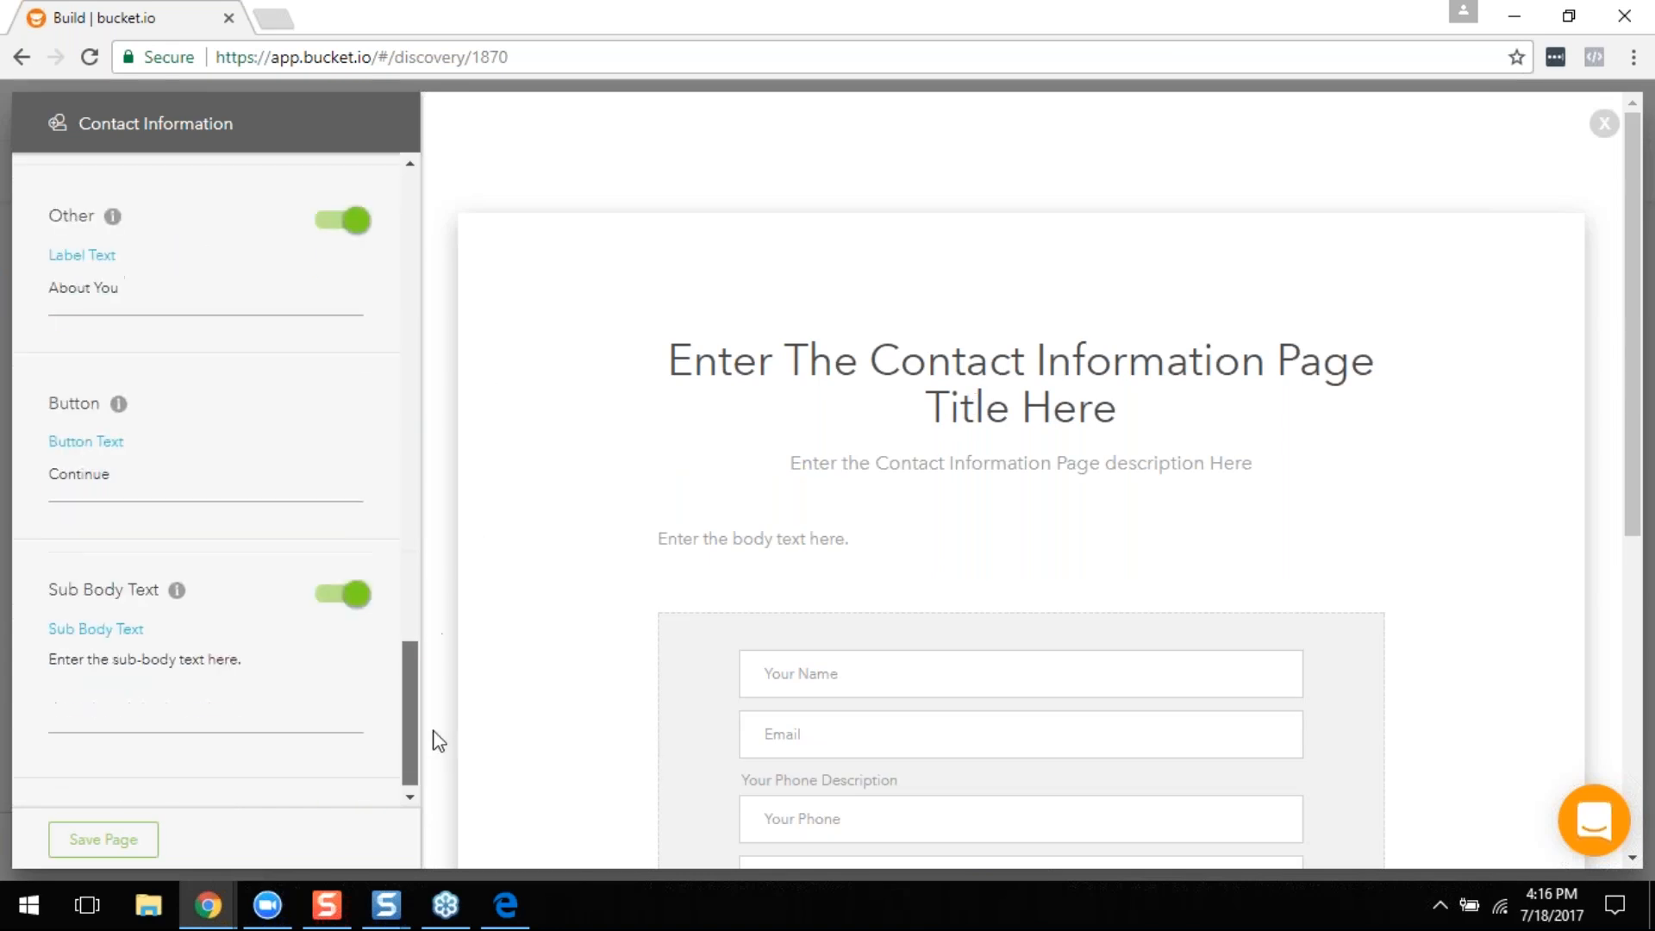
scroll(938, 595, down, 3)
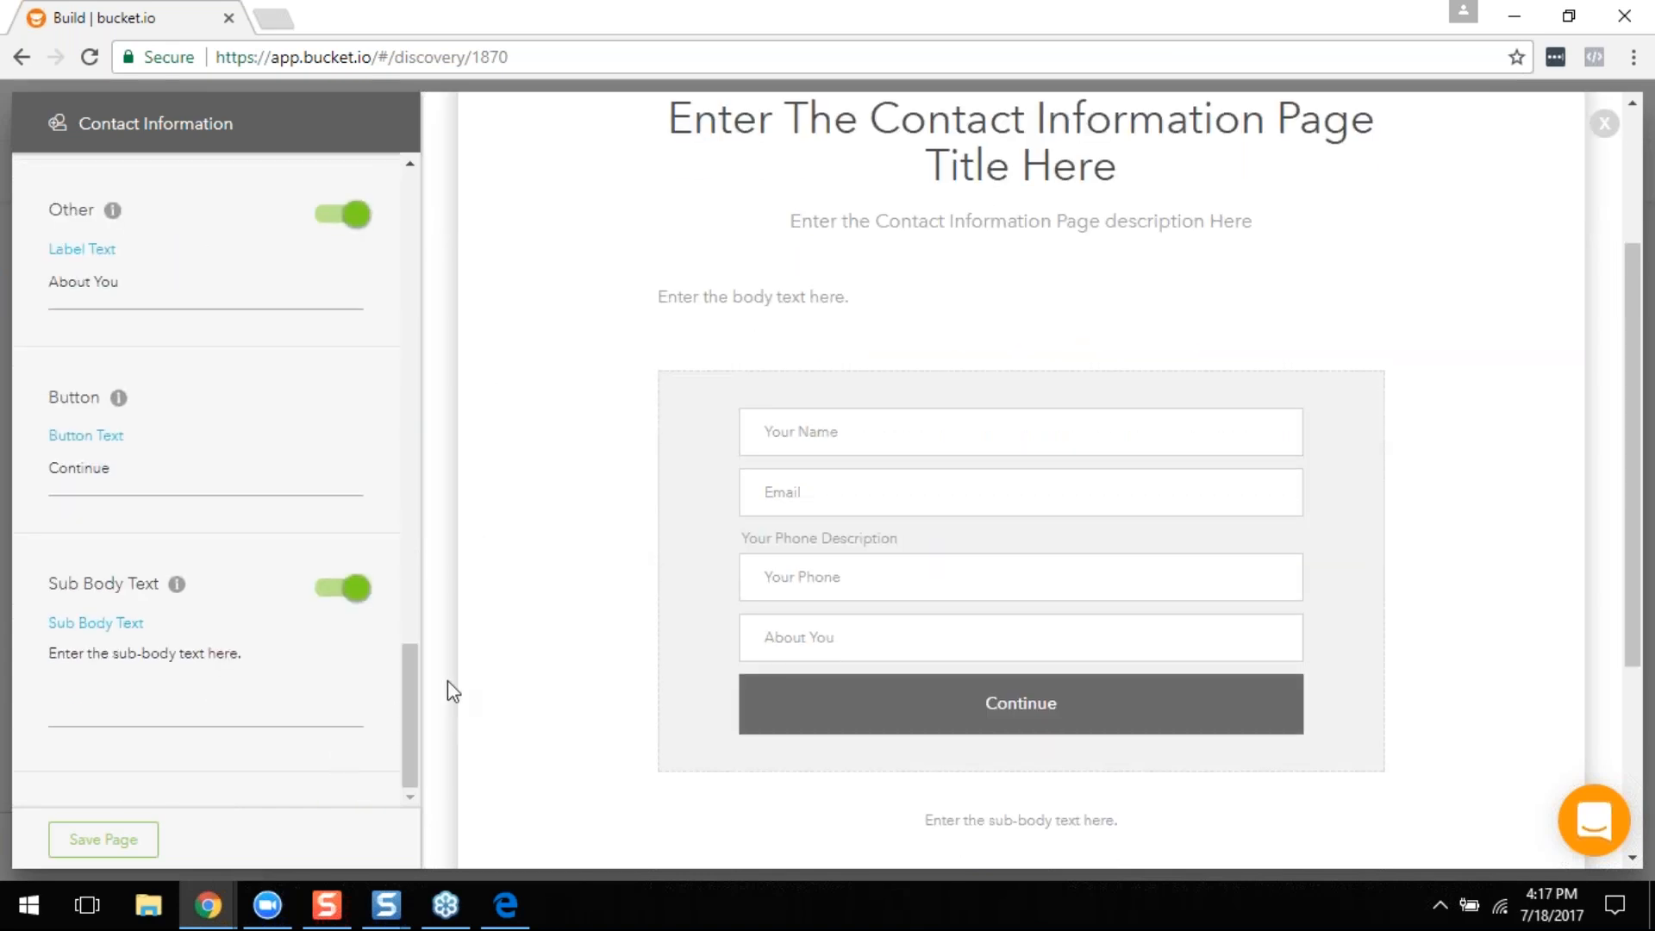
click(139, 839)
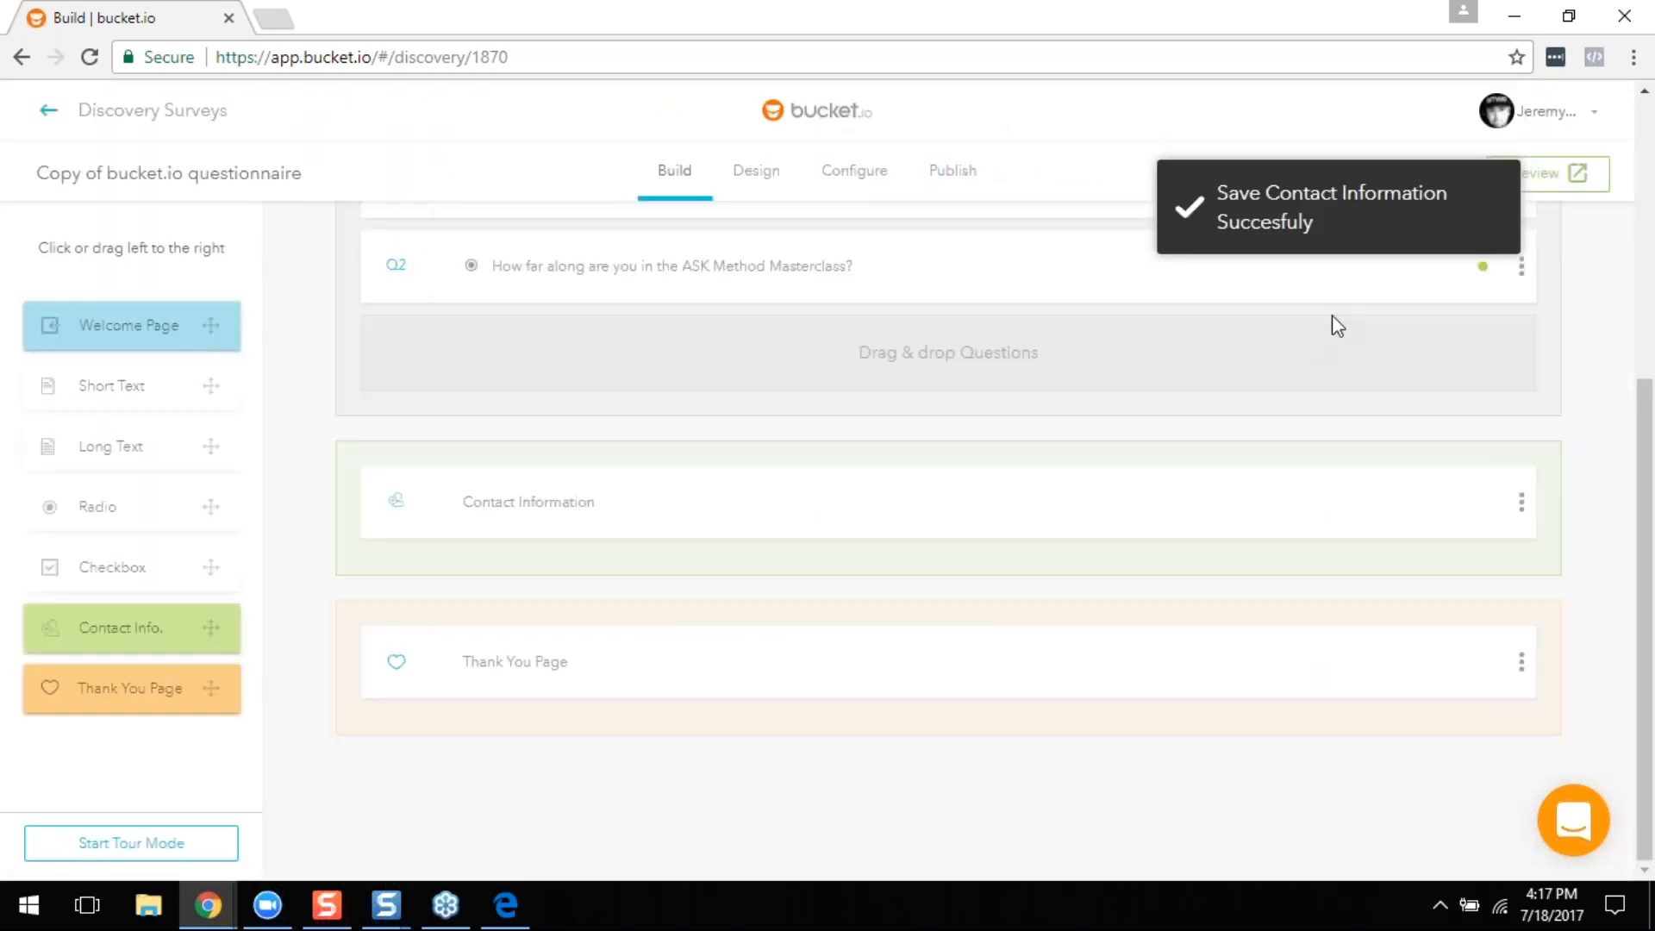
Step: Delete the saved Contact Information page from the survey
click(1521, 507)
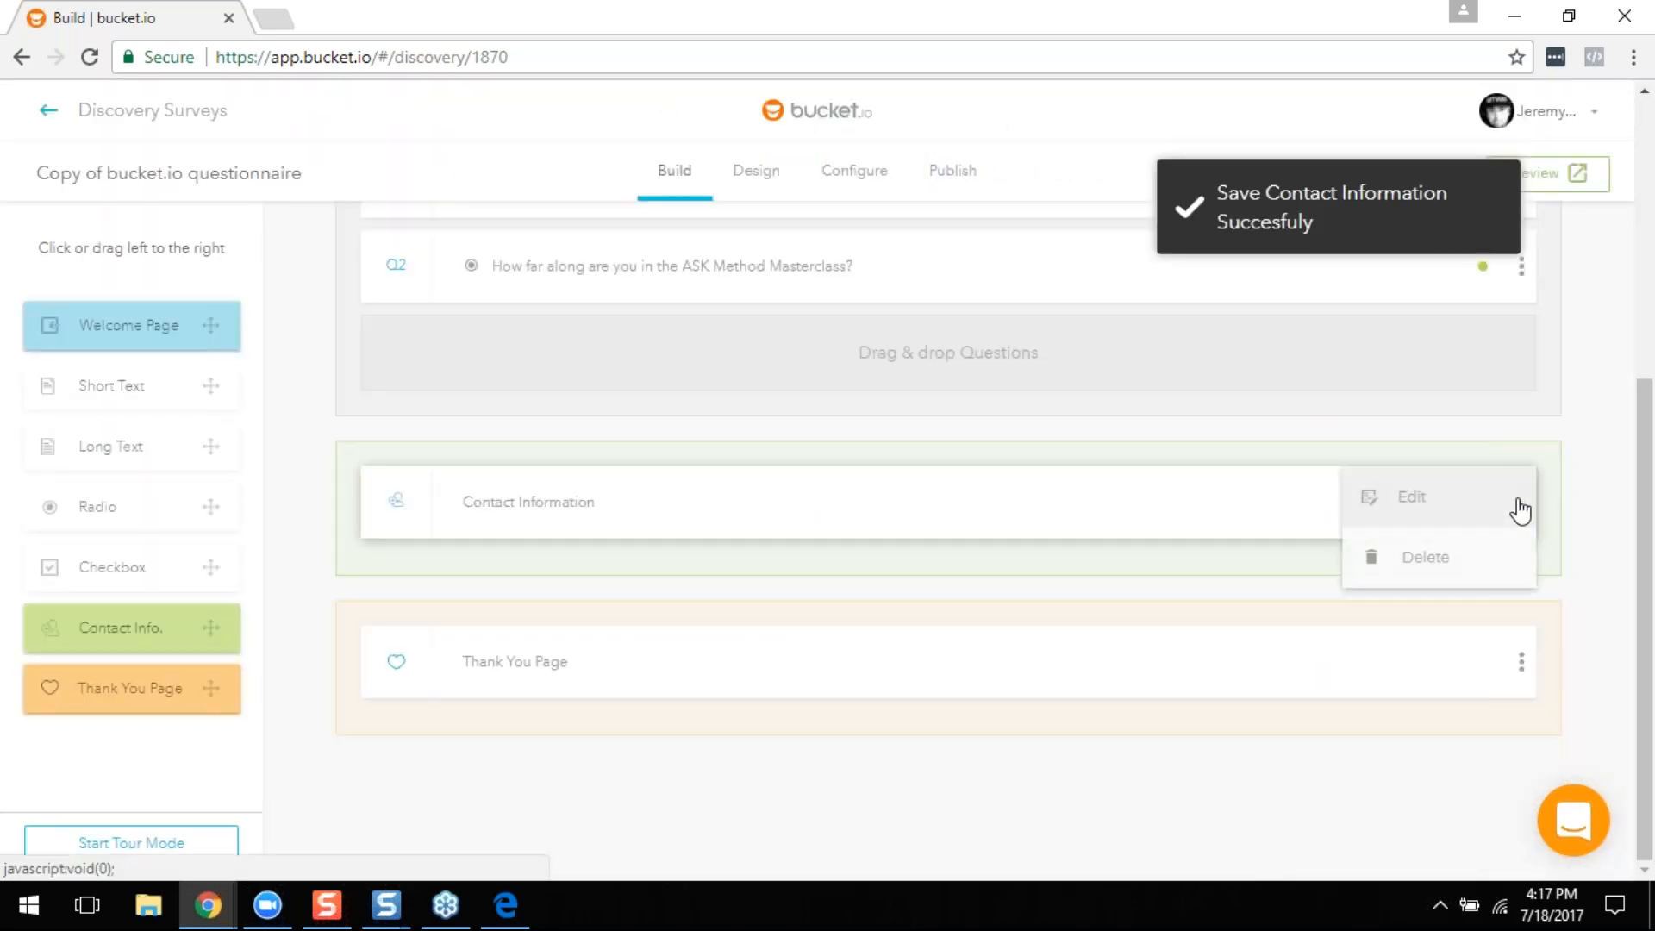
click(1452, 557)
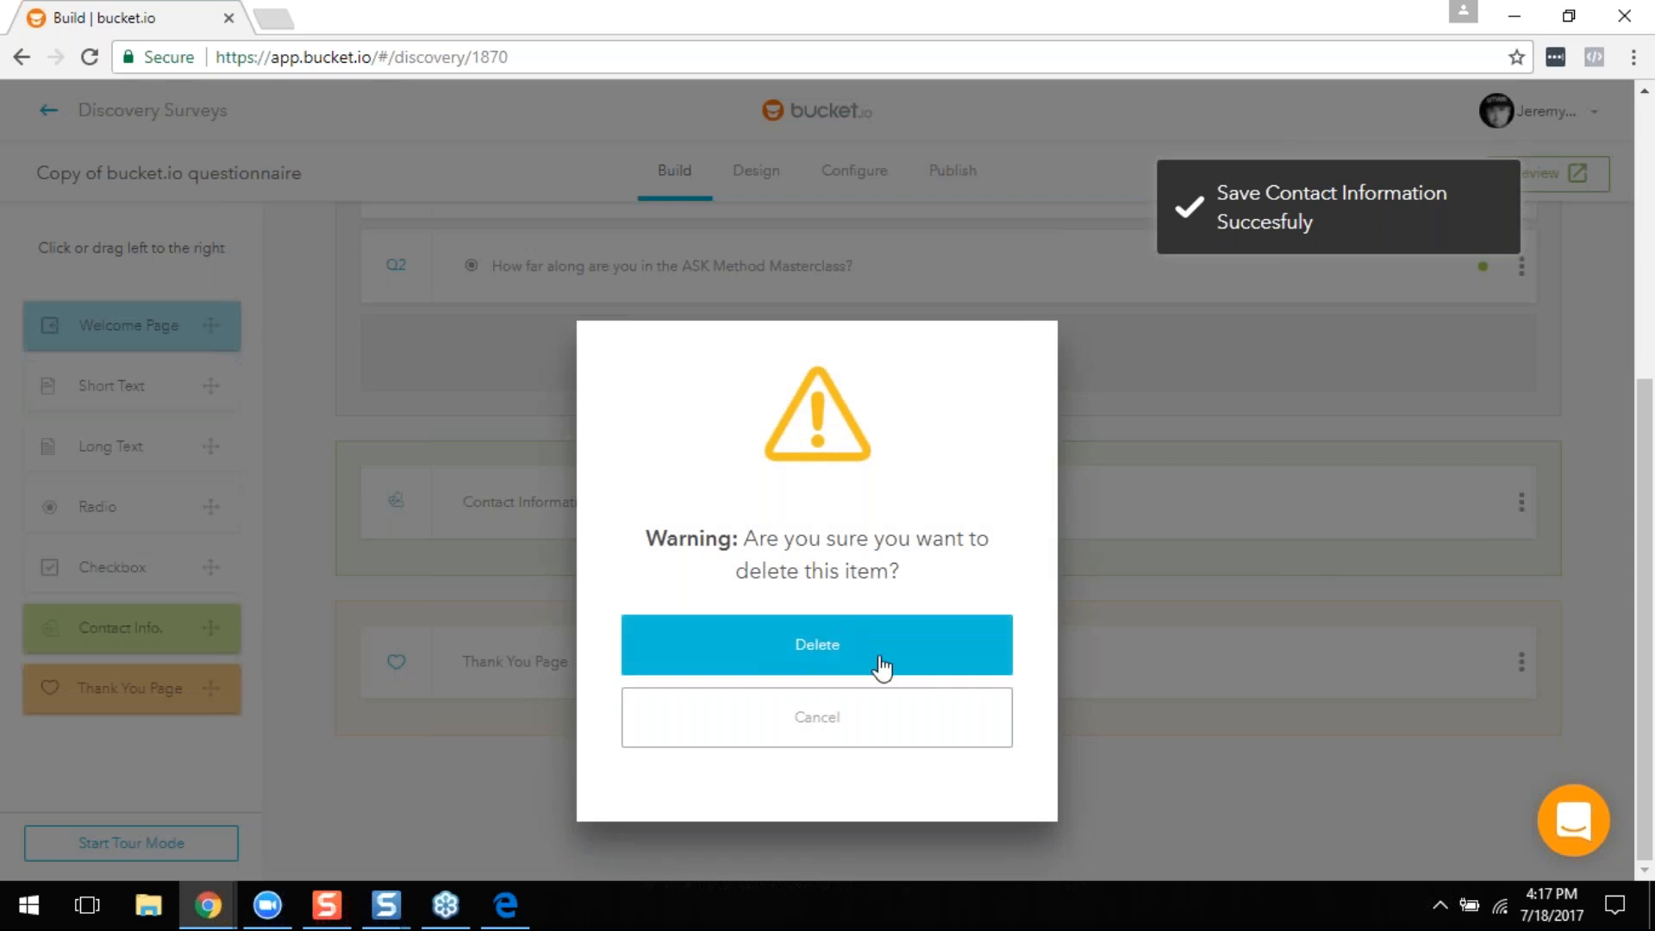
click(821, 666)
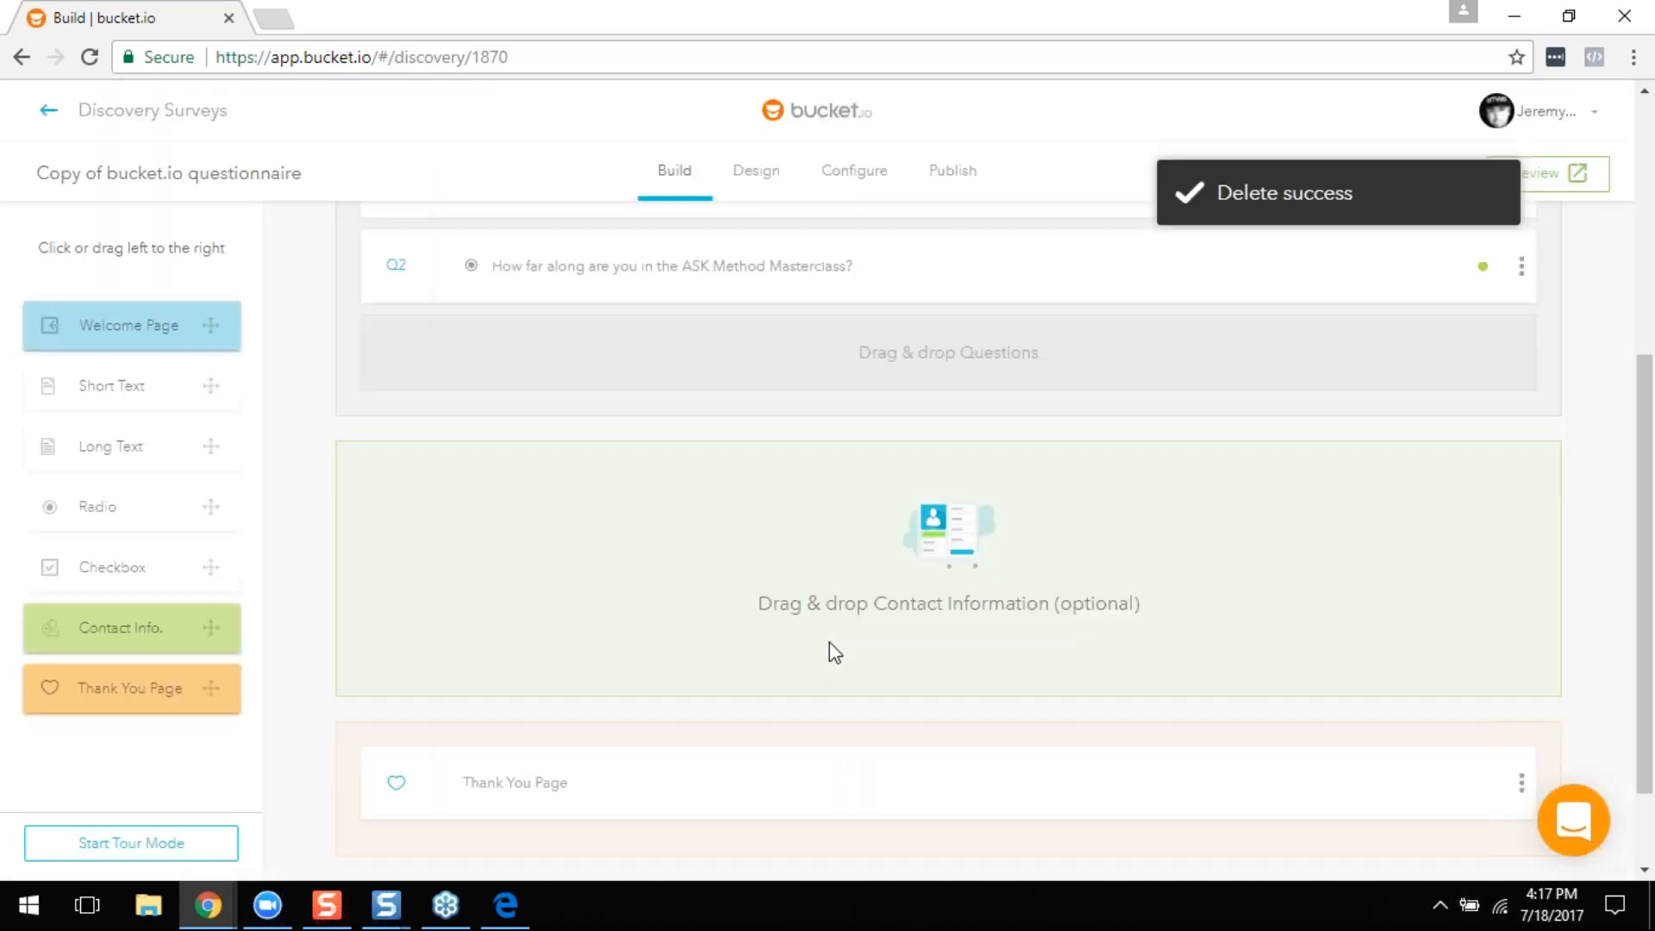
Step: Open the Thank You Page and examine its headline, body text, button and sub body text settings
scroll(773, 642, down, 2)
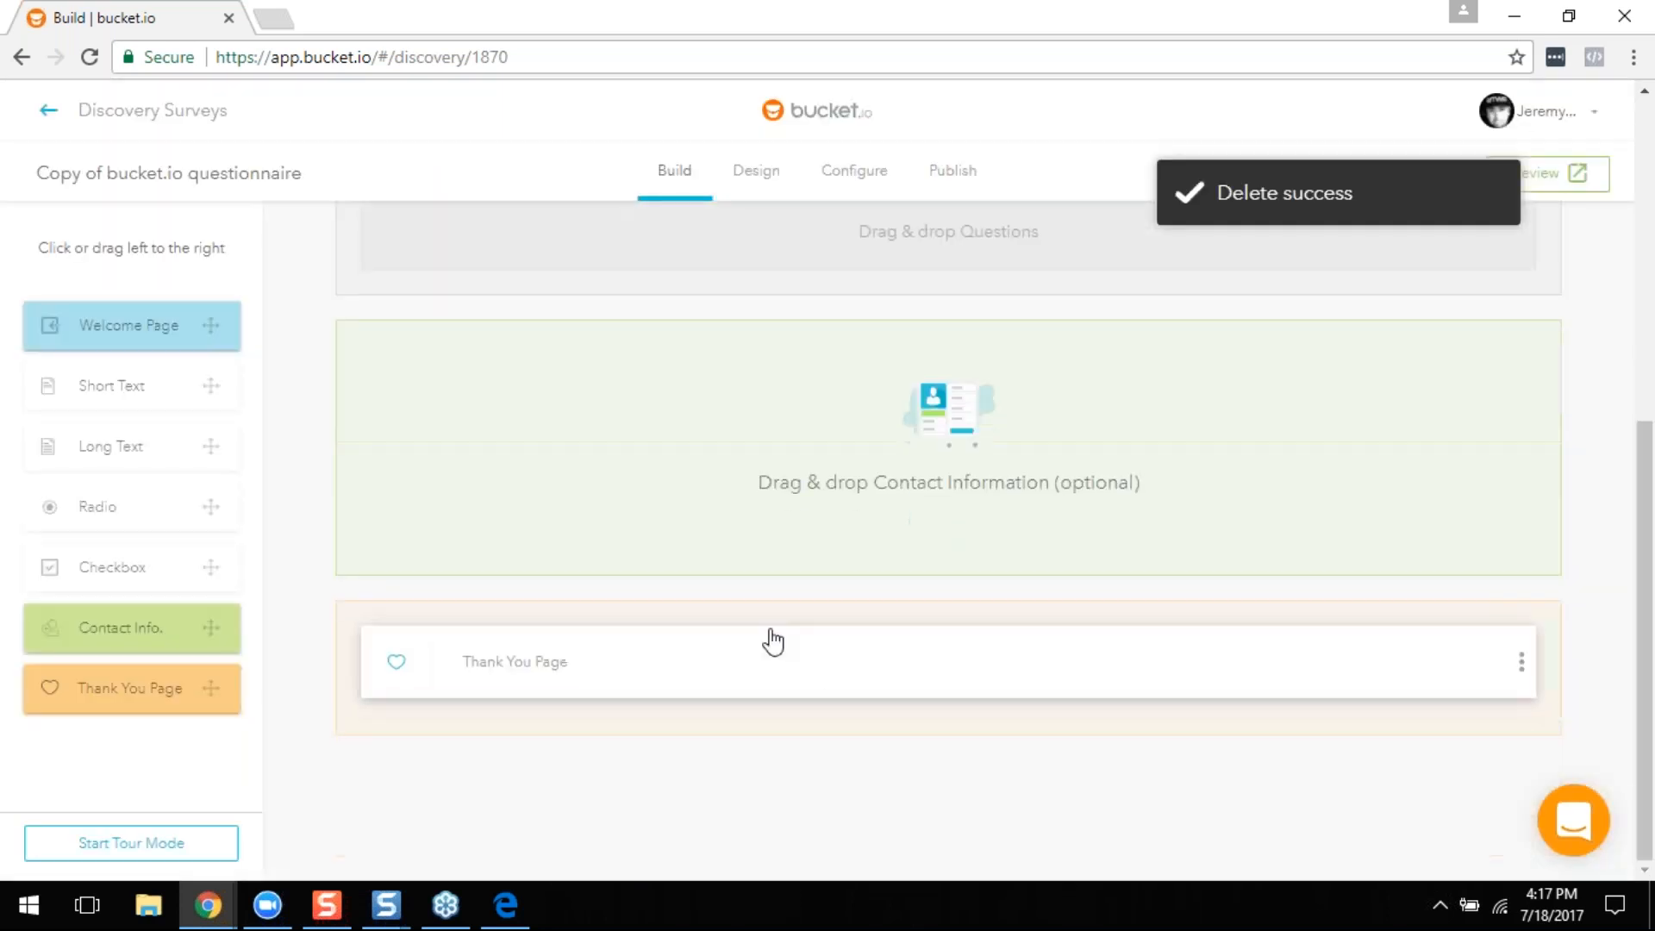
click(572, 664)
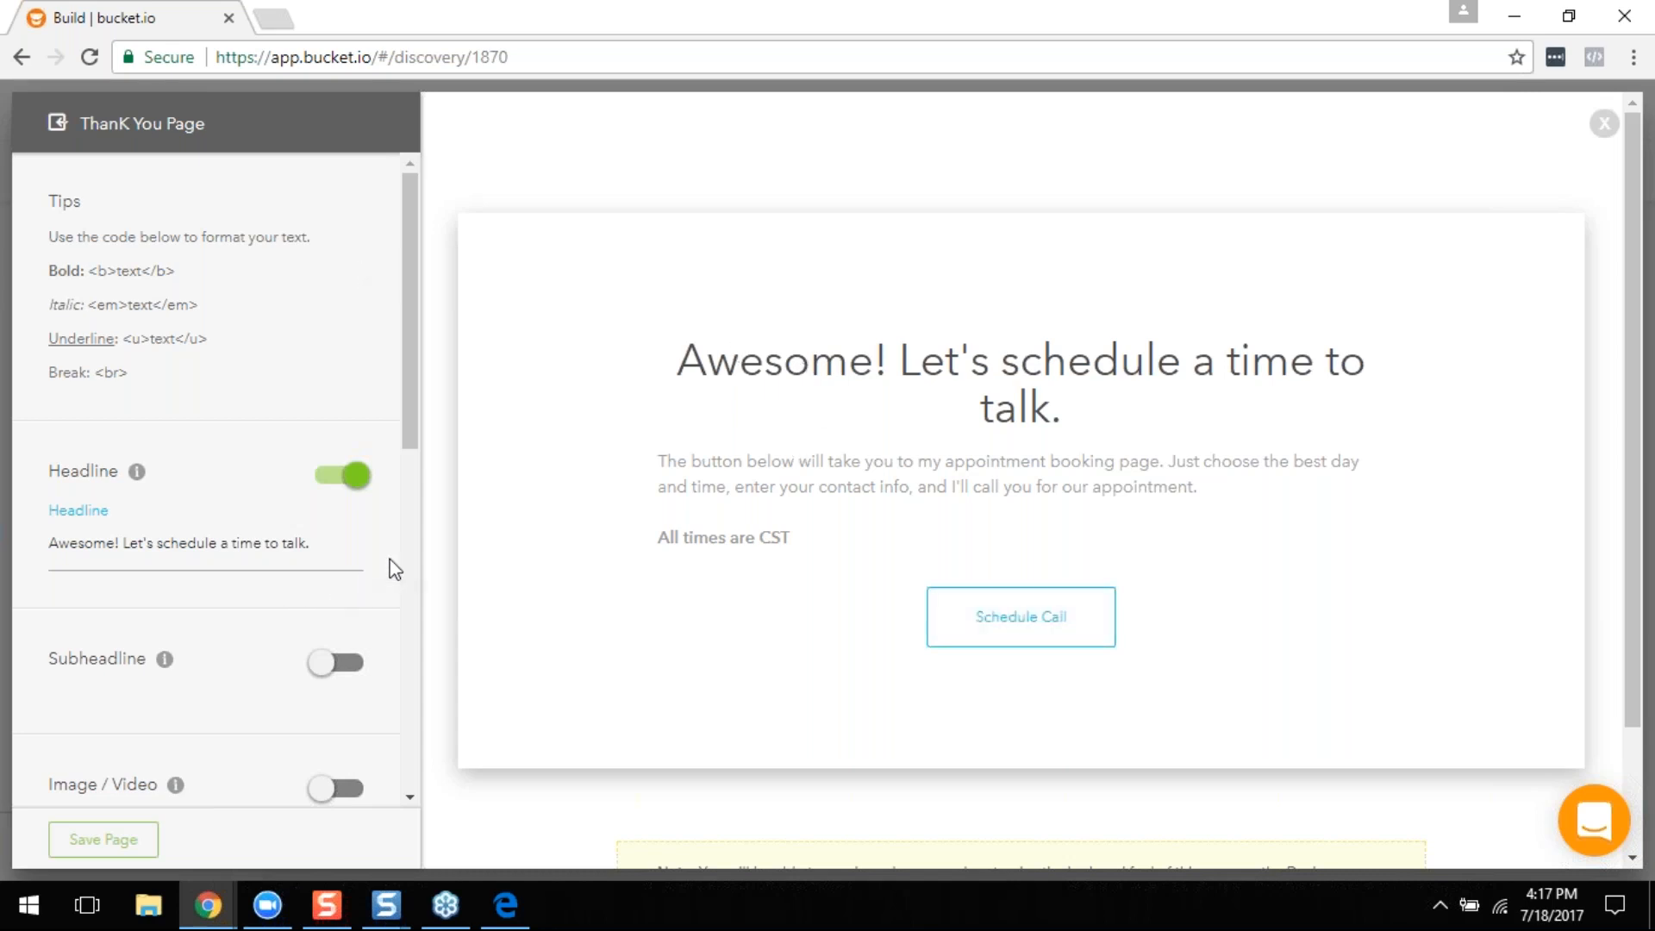
scroll(392, 580, down, 6)
scroll(395, 714, down, 3)
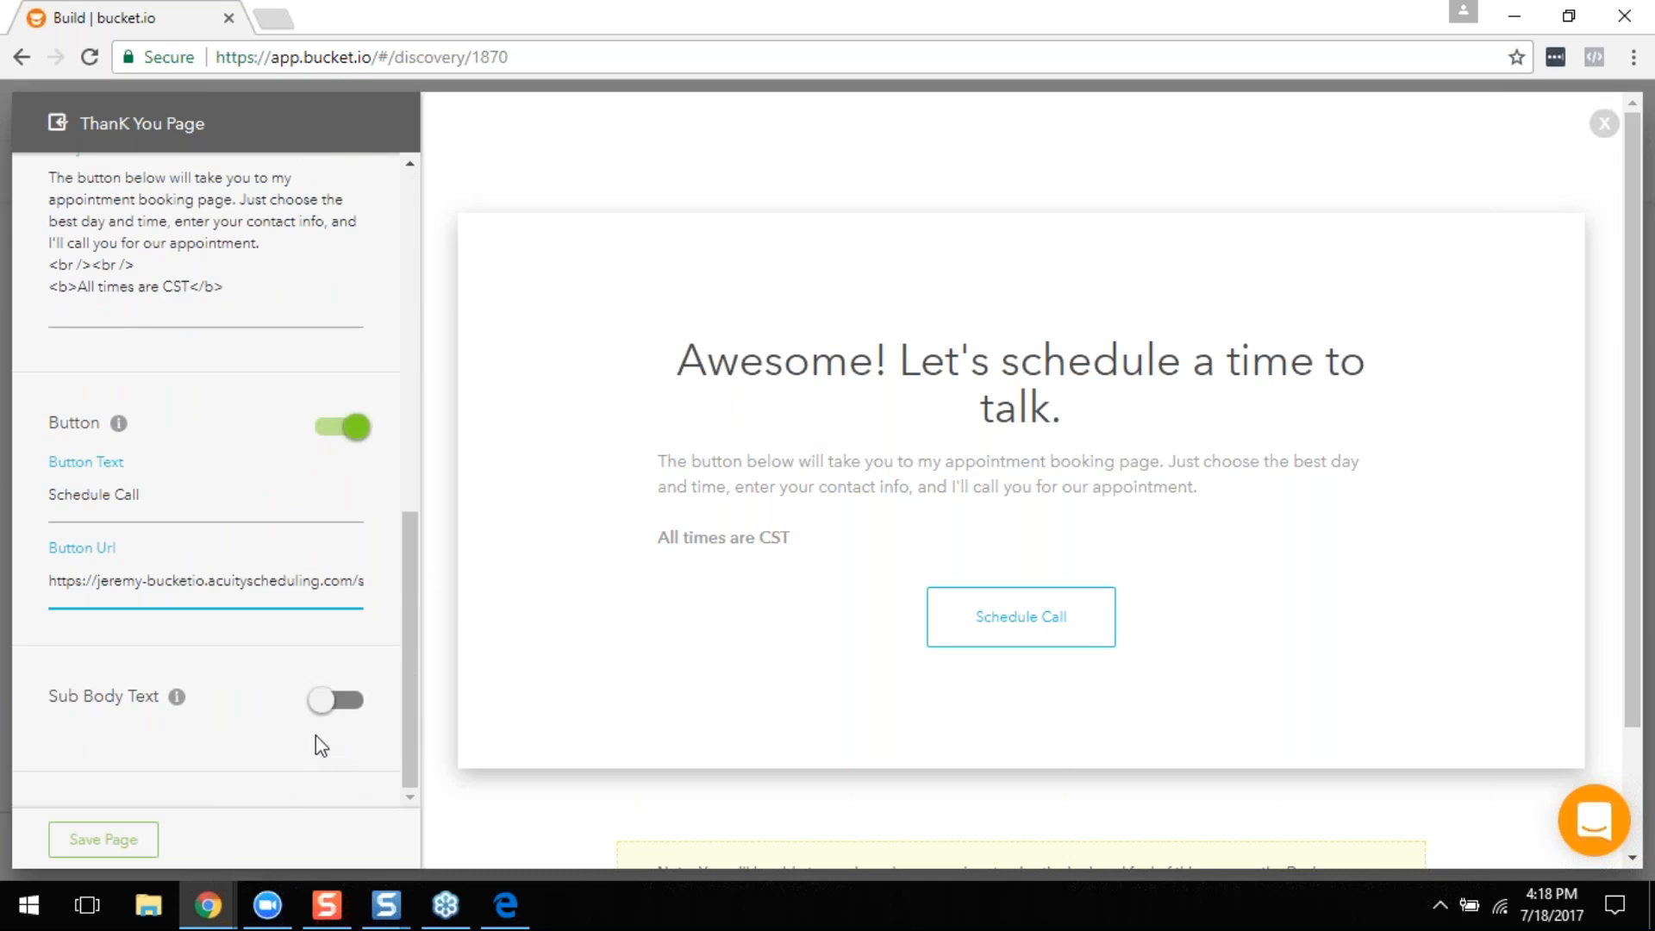
scroll(232, 465, up, 2)
scroll(266, 668, down, 1)
scroll(263, 673, down, 1)
Step: Examine the Thank You Page button's URL and text, which link respondents to the appointment booking page
triple_click(113, 597)
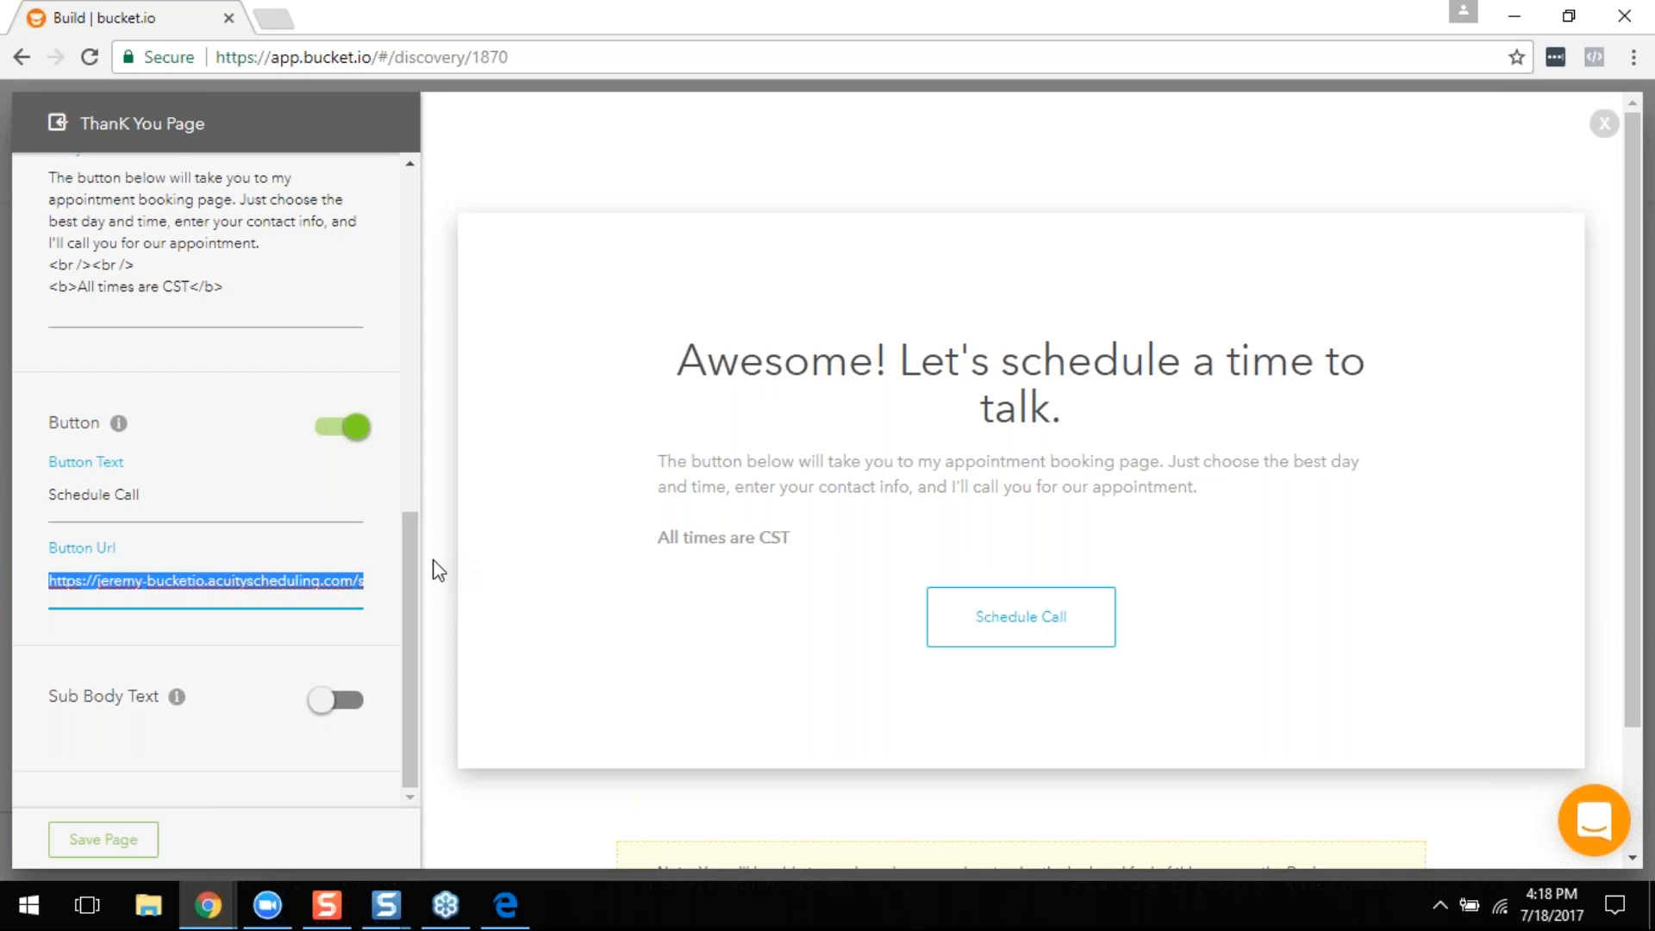
drag(408, 591, 415, 536)
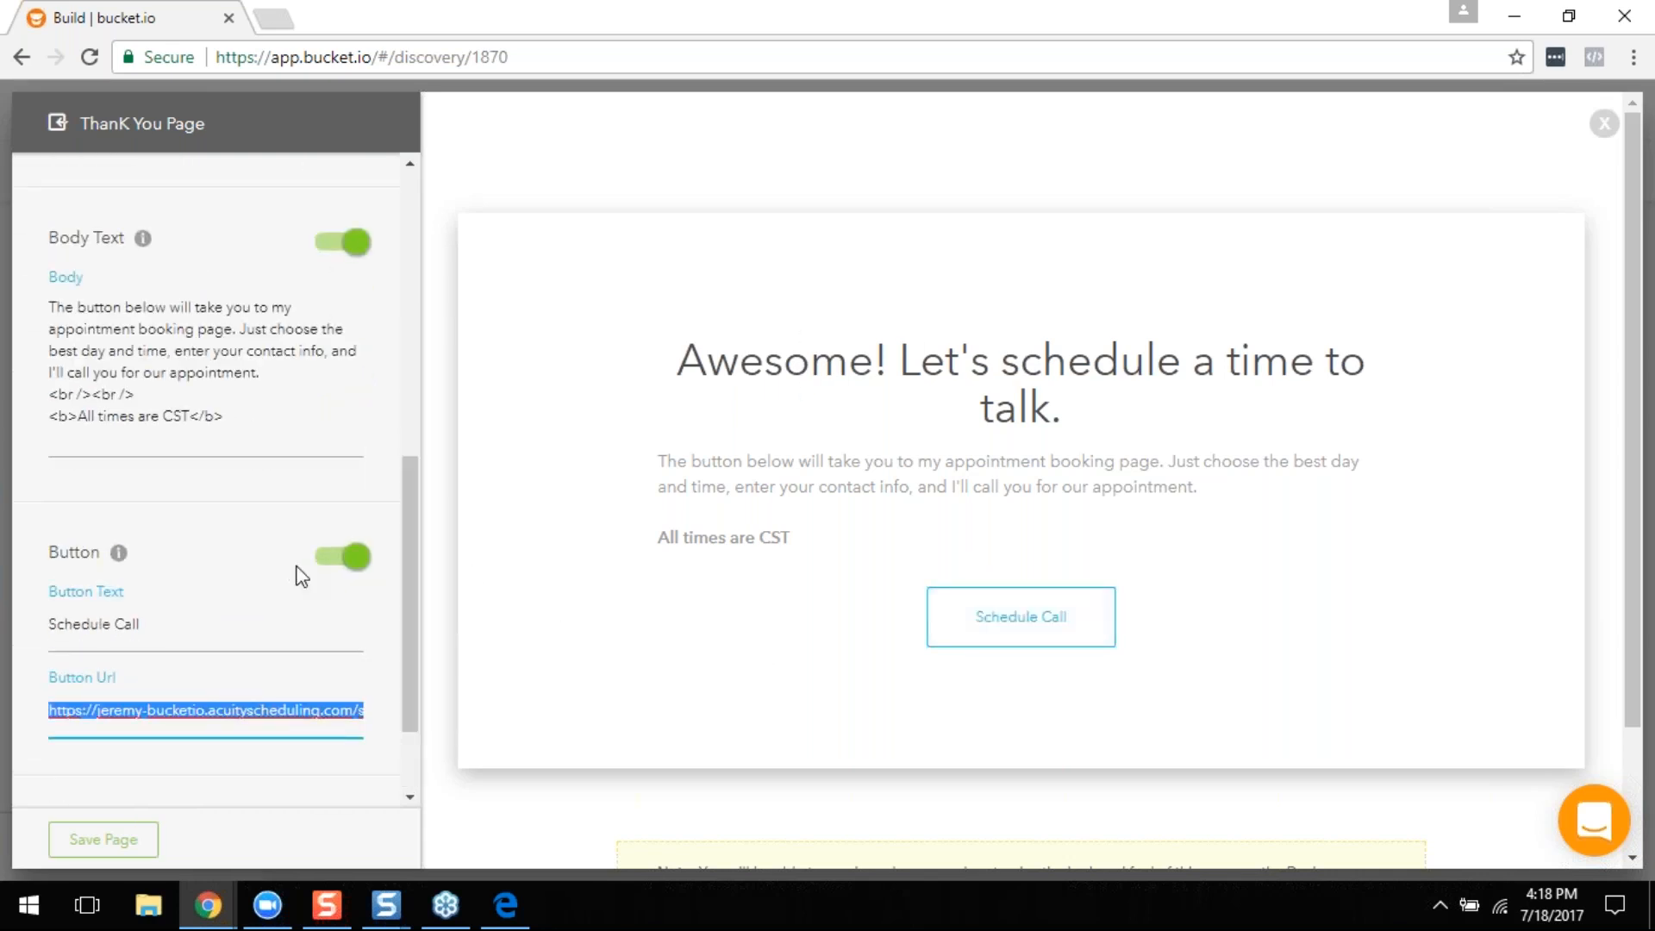
click(158, 641)
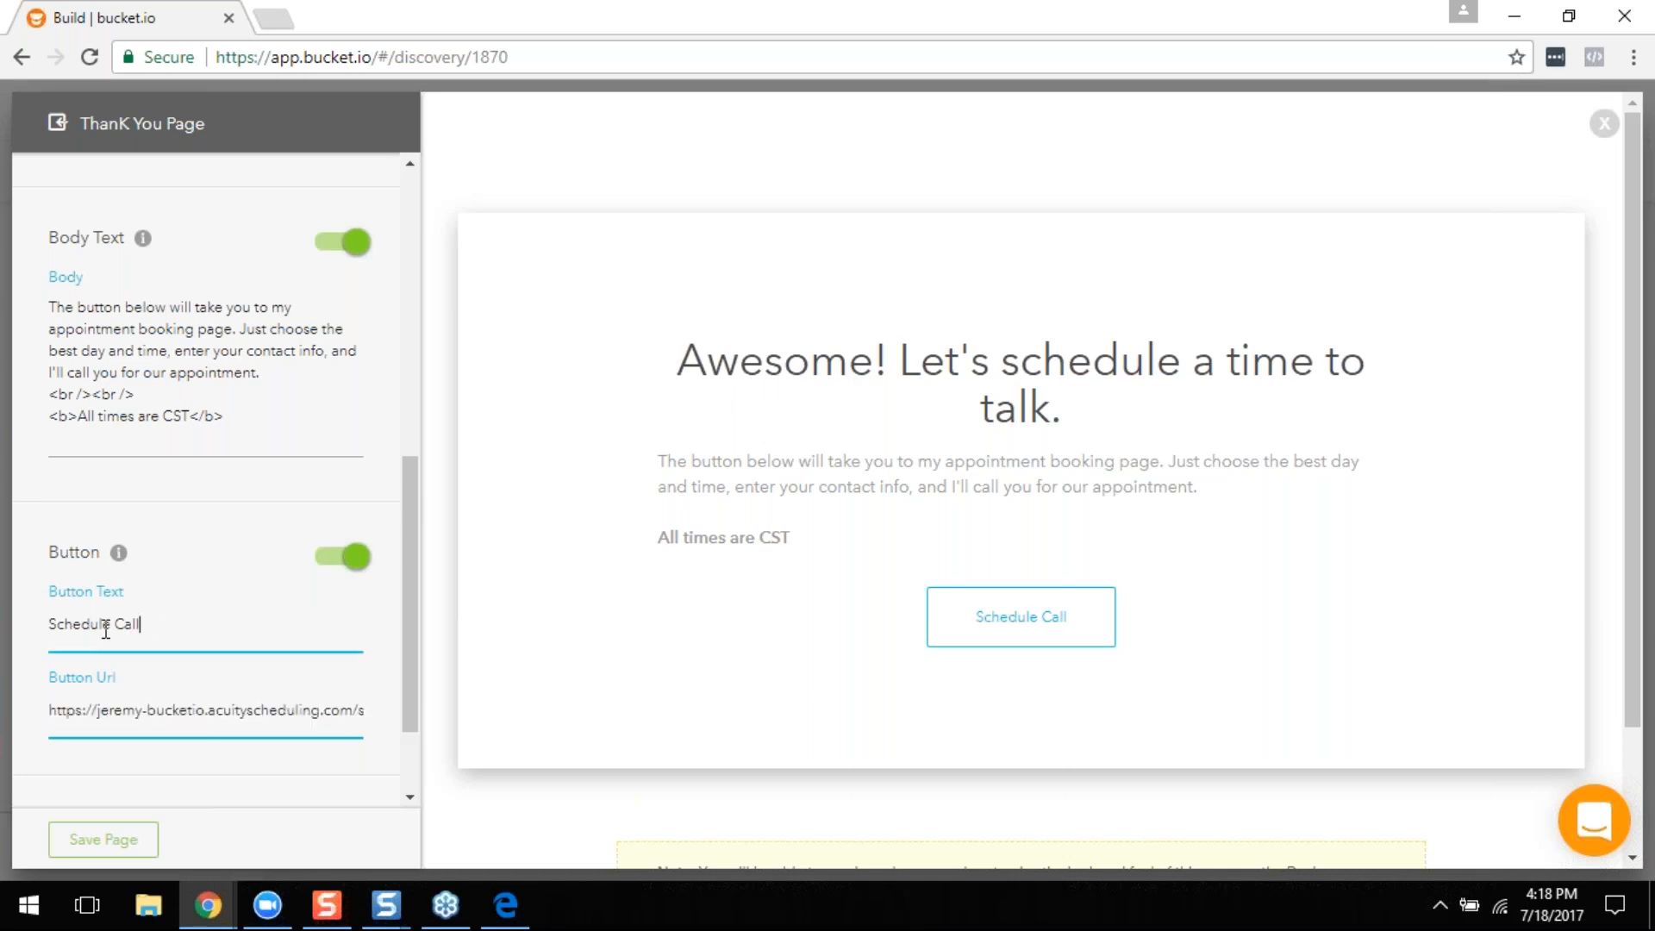
scroll(130, 690, down, 2)
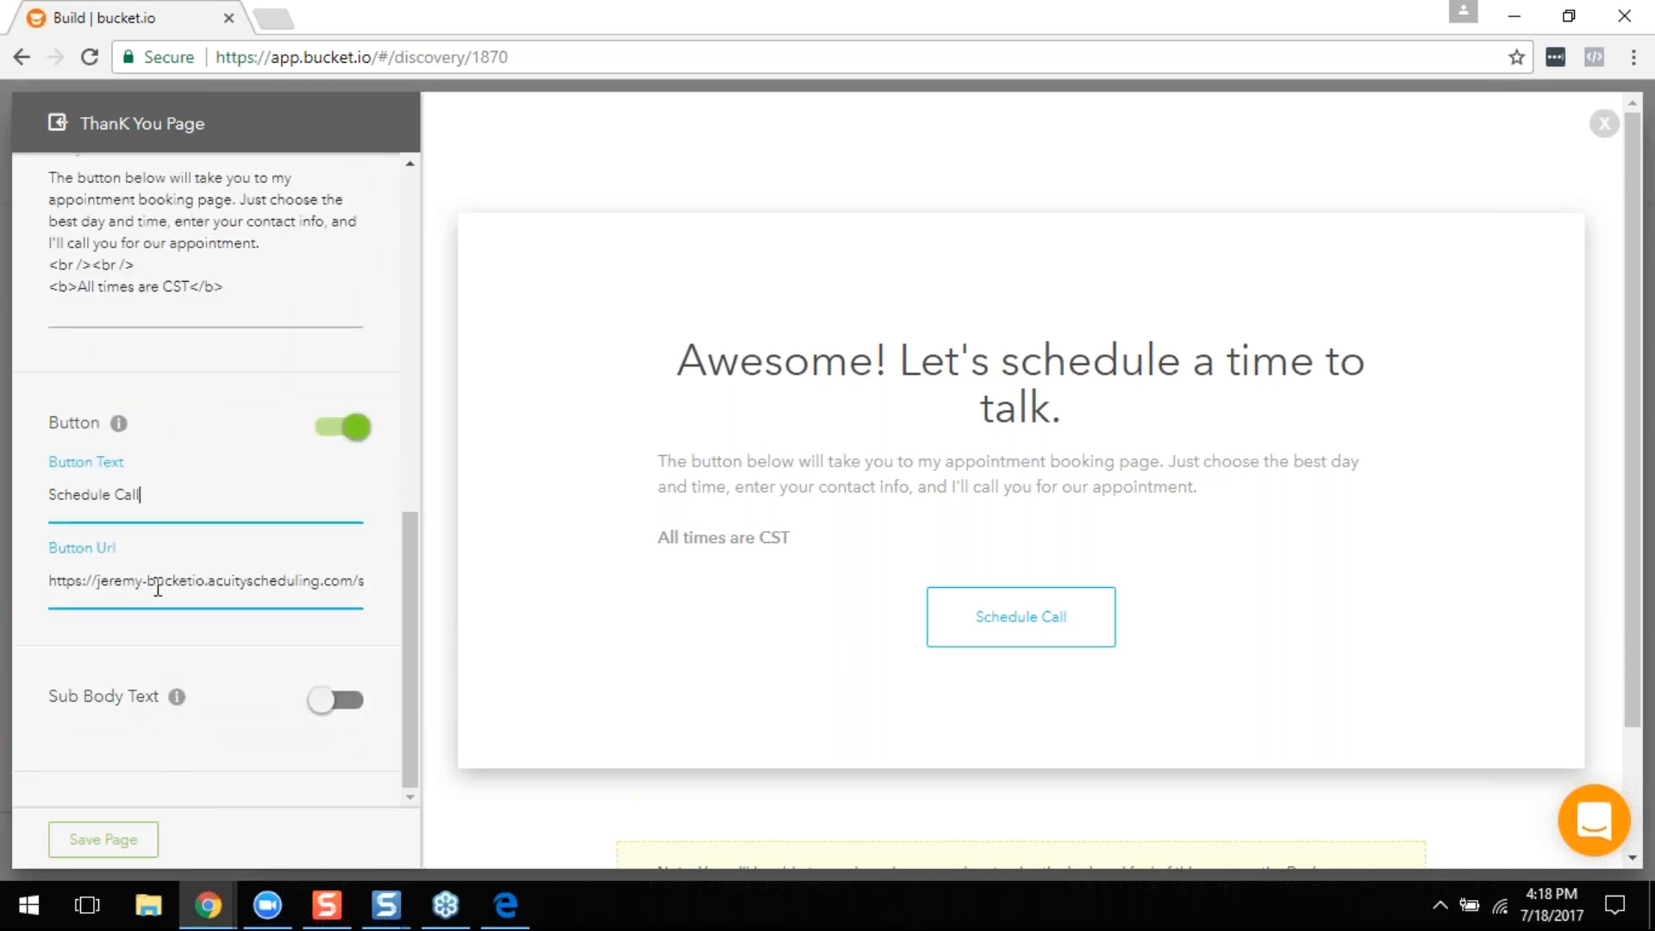
Step: Examine the Thank You Page's button URL and headline settings, and save the page
triple_click(284, 583)
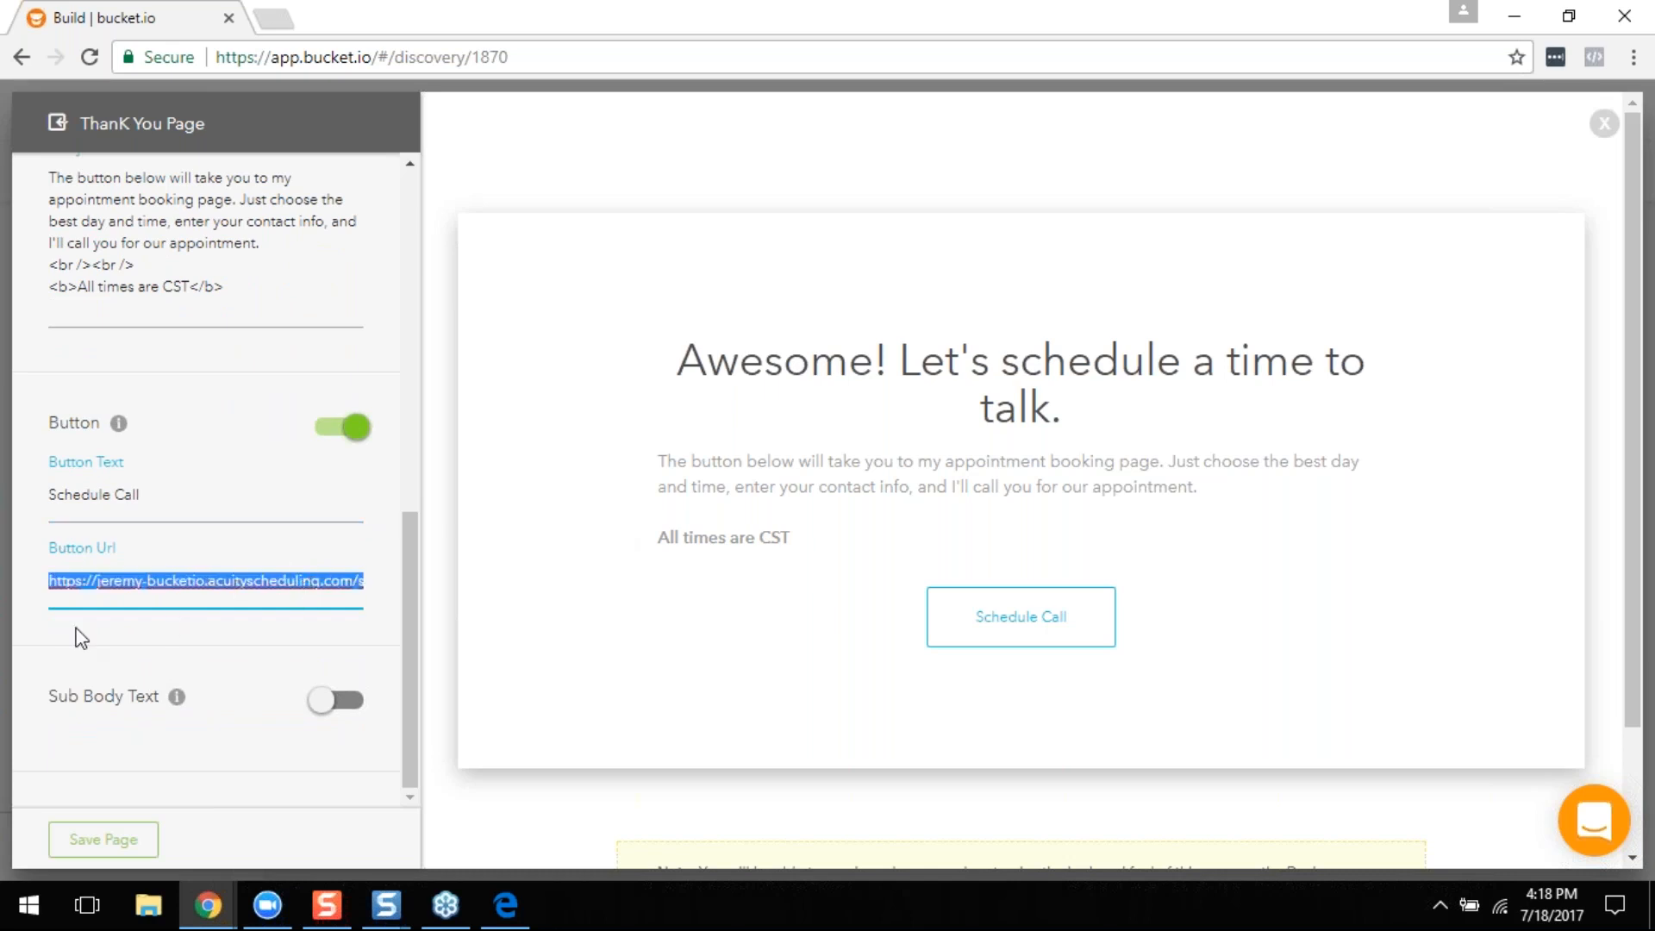
click(239, 576)
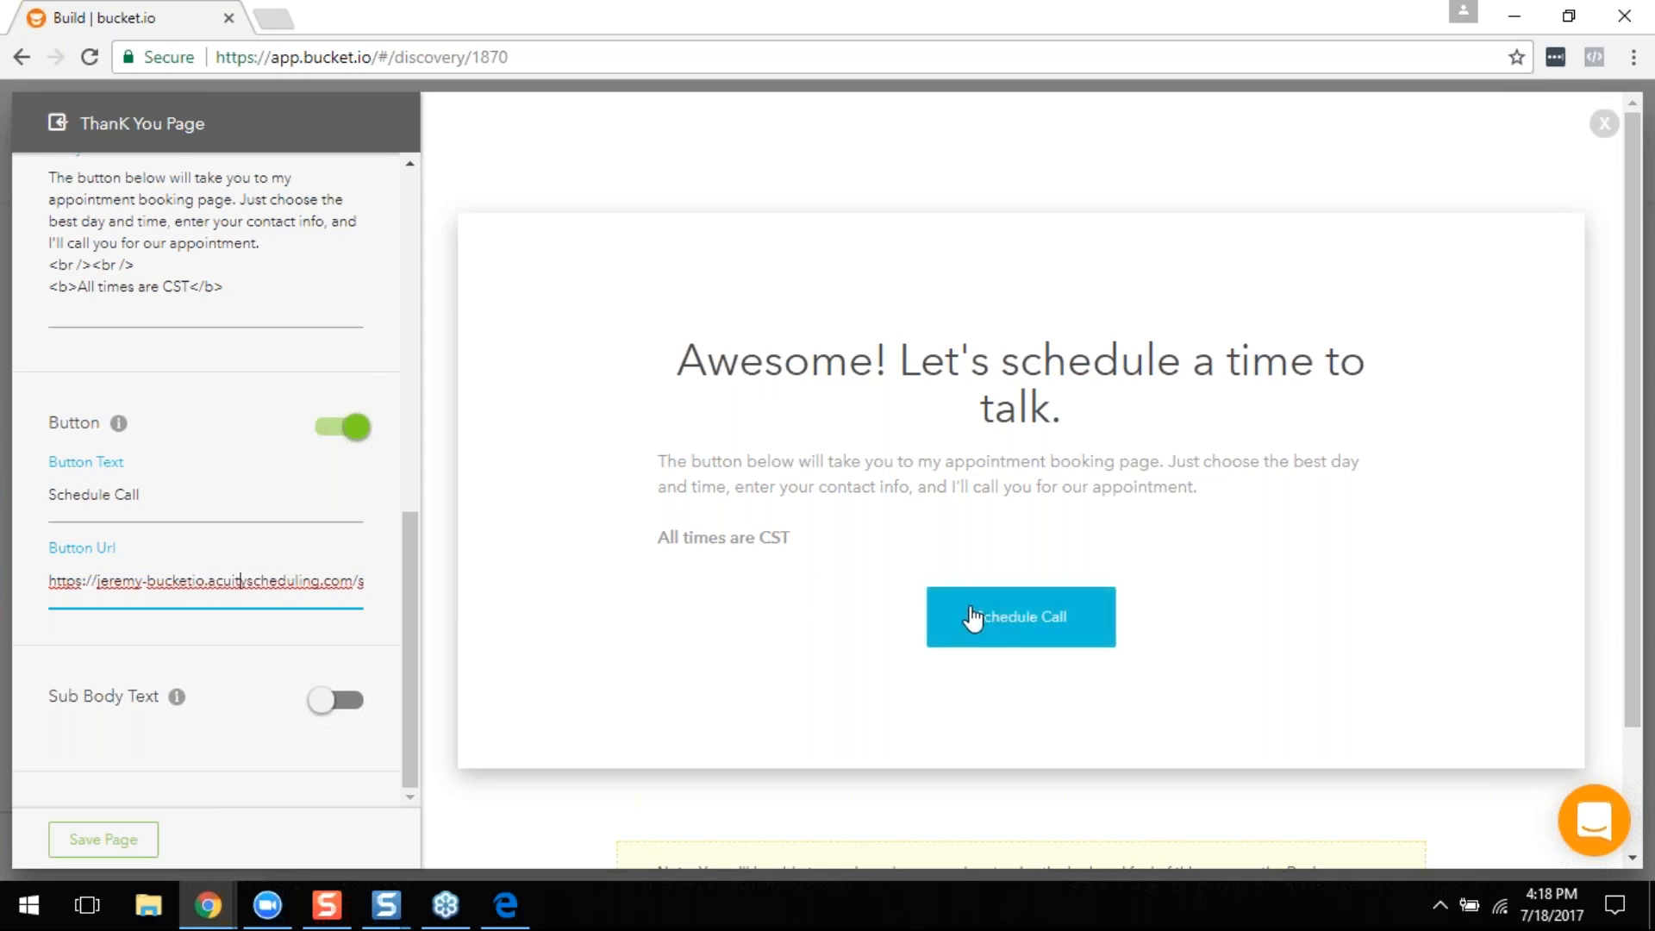
scroll(306, 539, up, 5)
scroll(345, 543, up, 4)
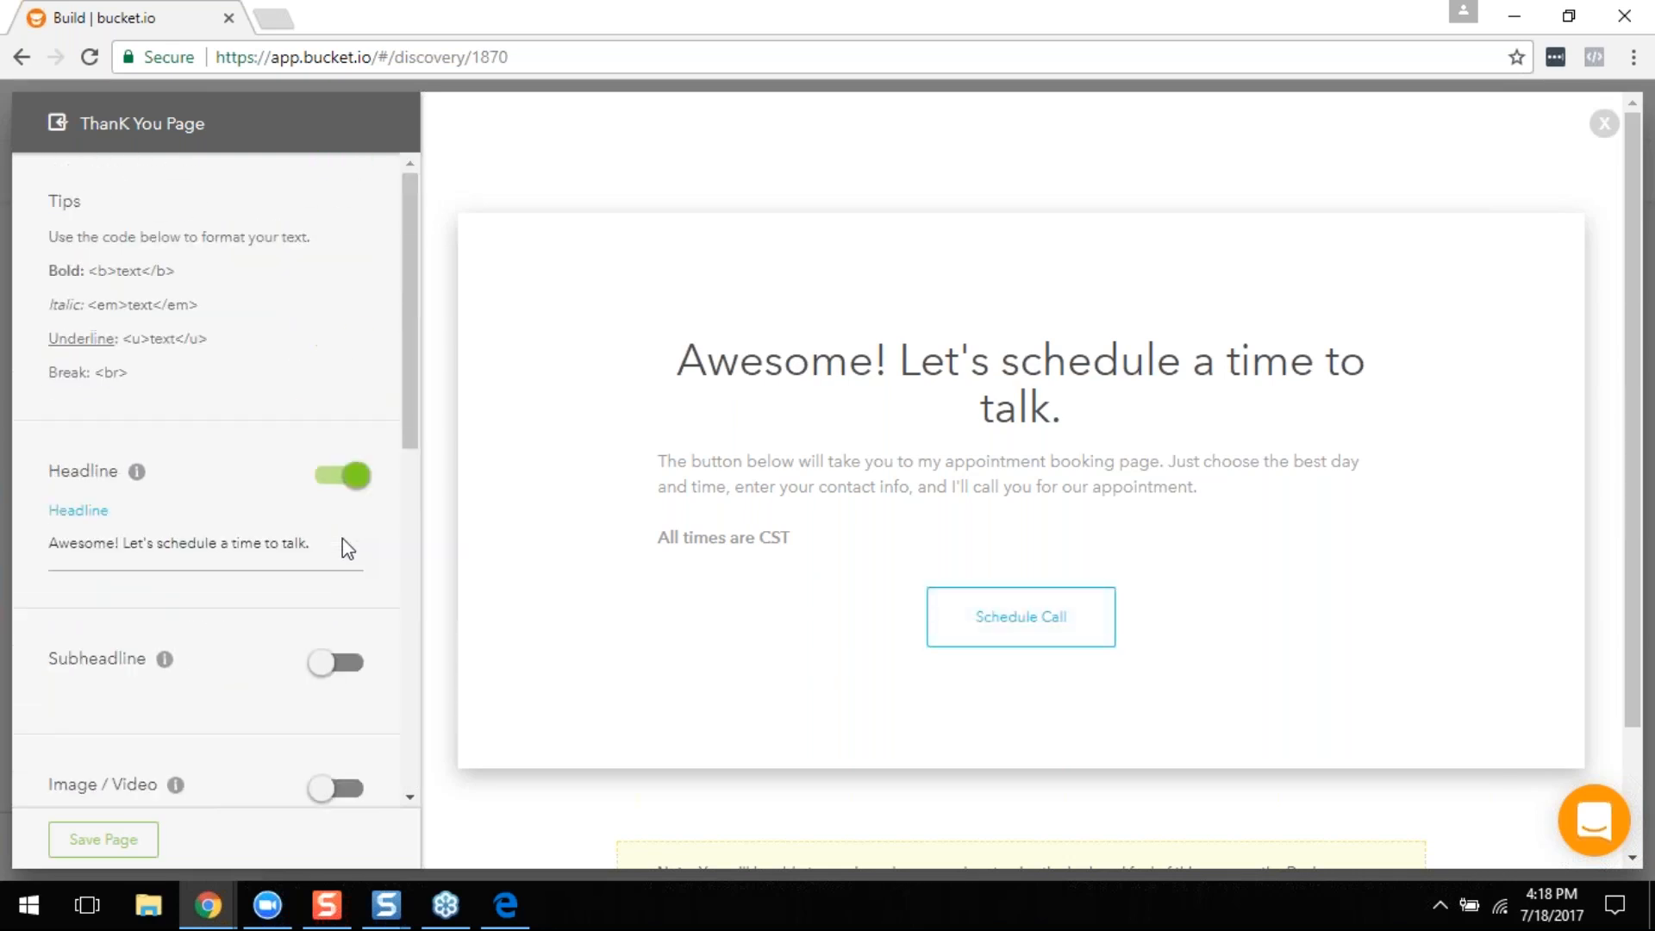
click(108, 842)
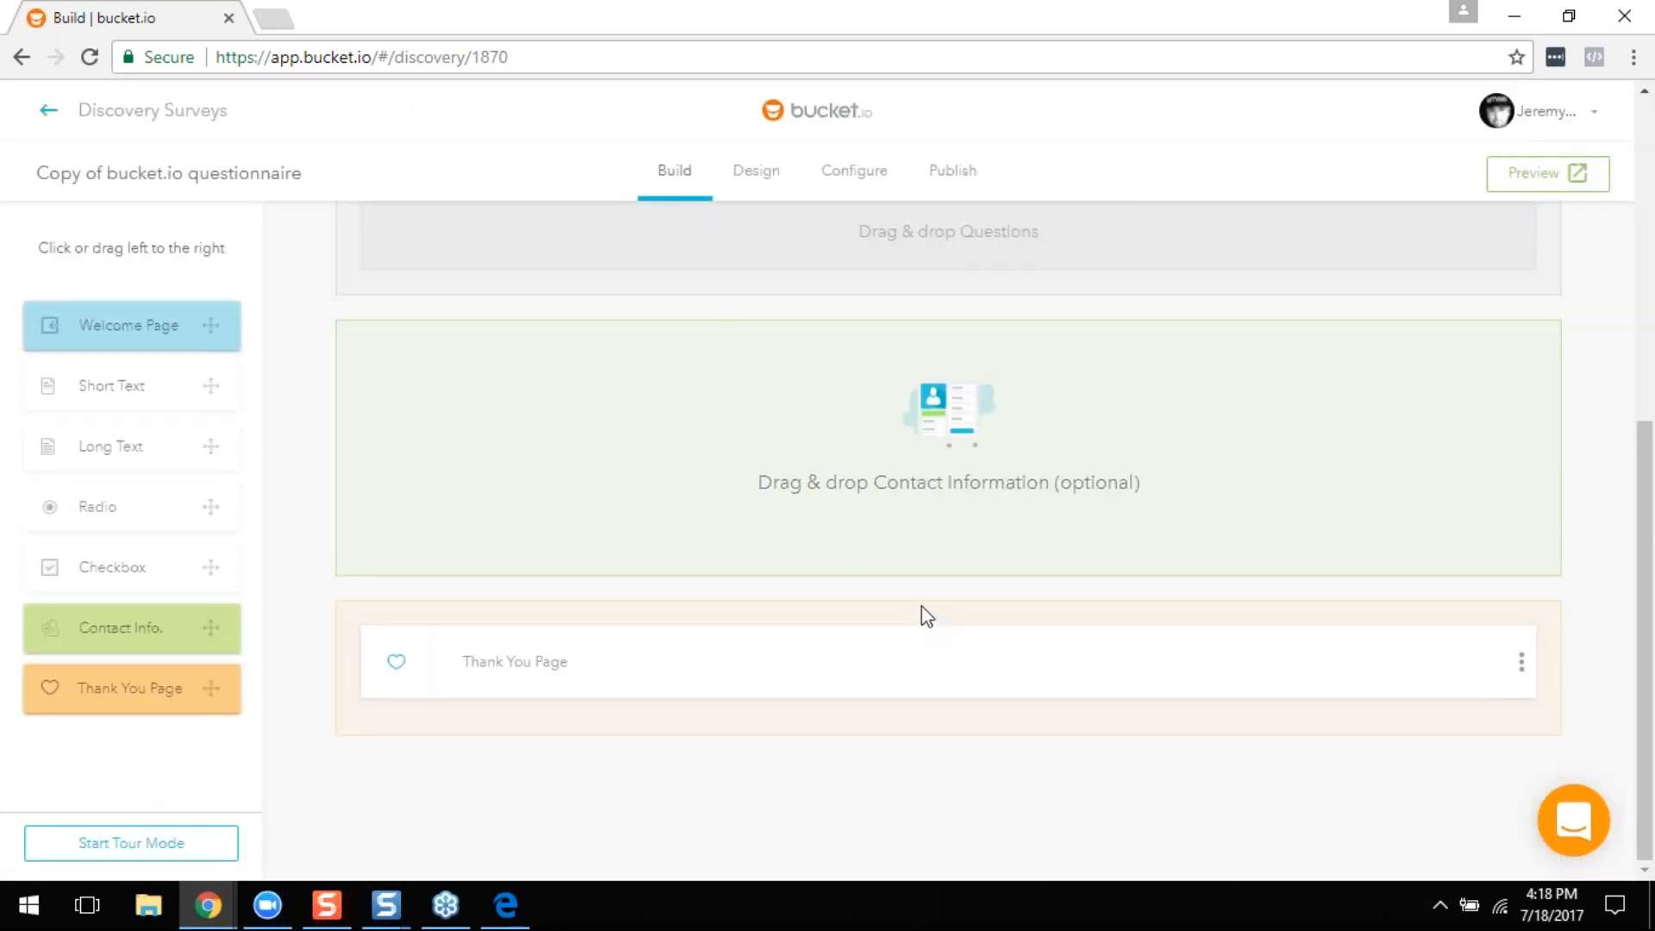
Step: Open the survey's Design settings and examine the Header logo options and the full Welcome Page preview
scroll(922, 607, up, 1)
scroll(905, 595, up, 5)
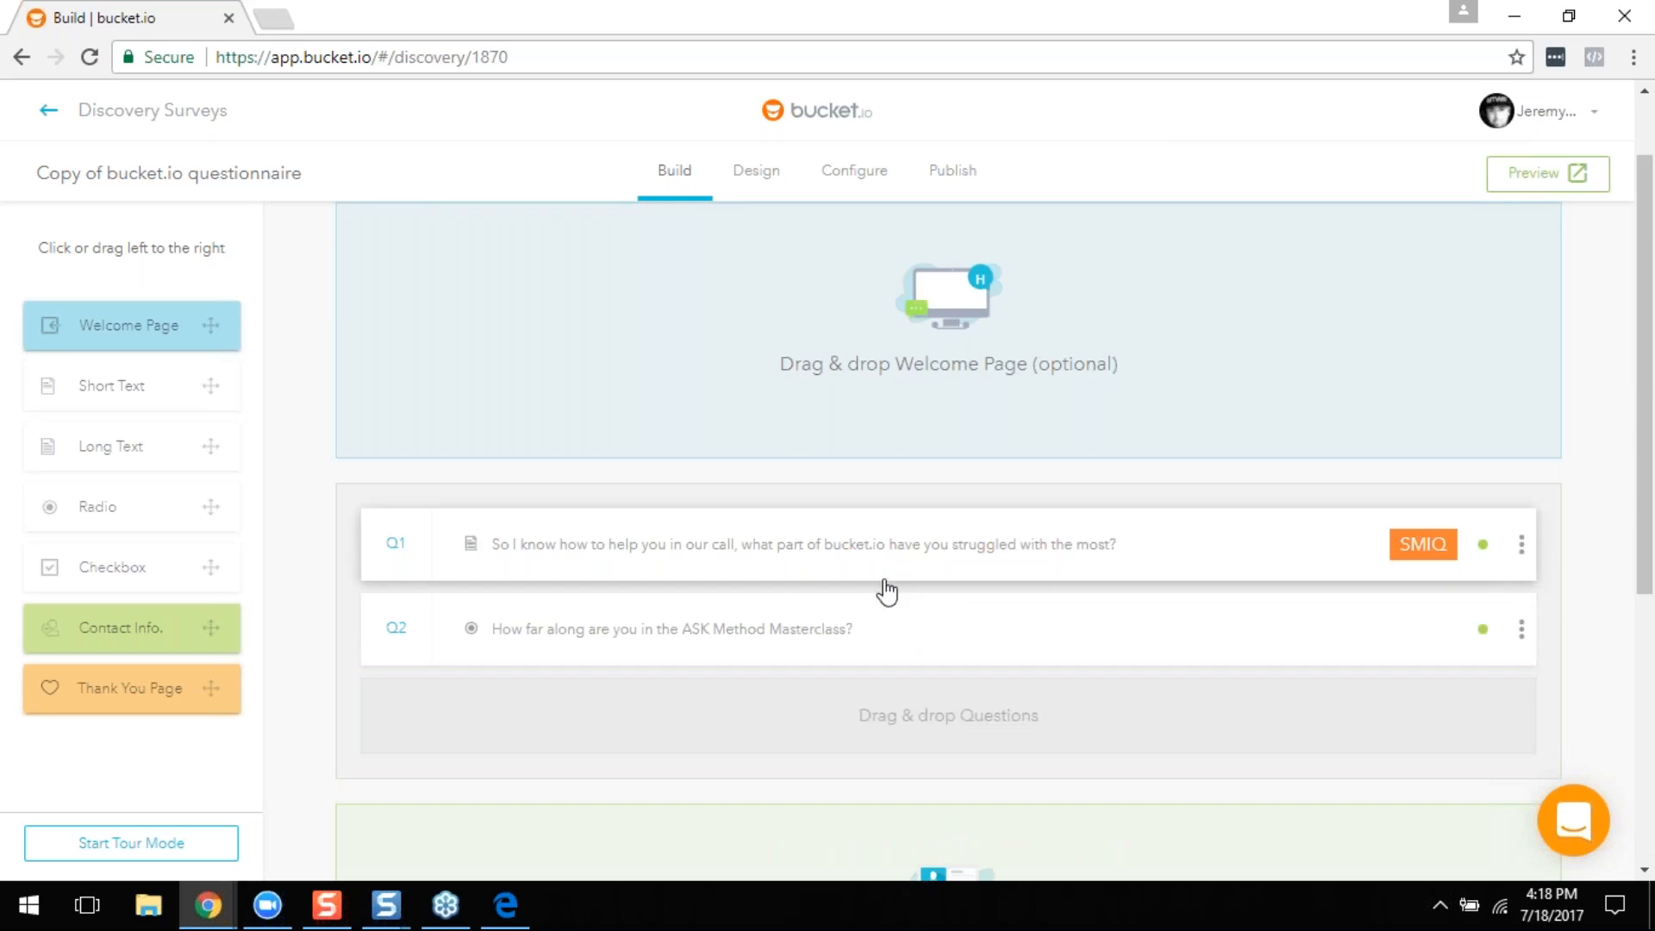
click(759, 187)
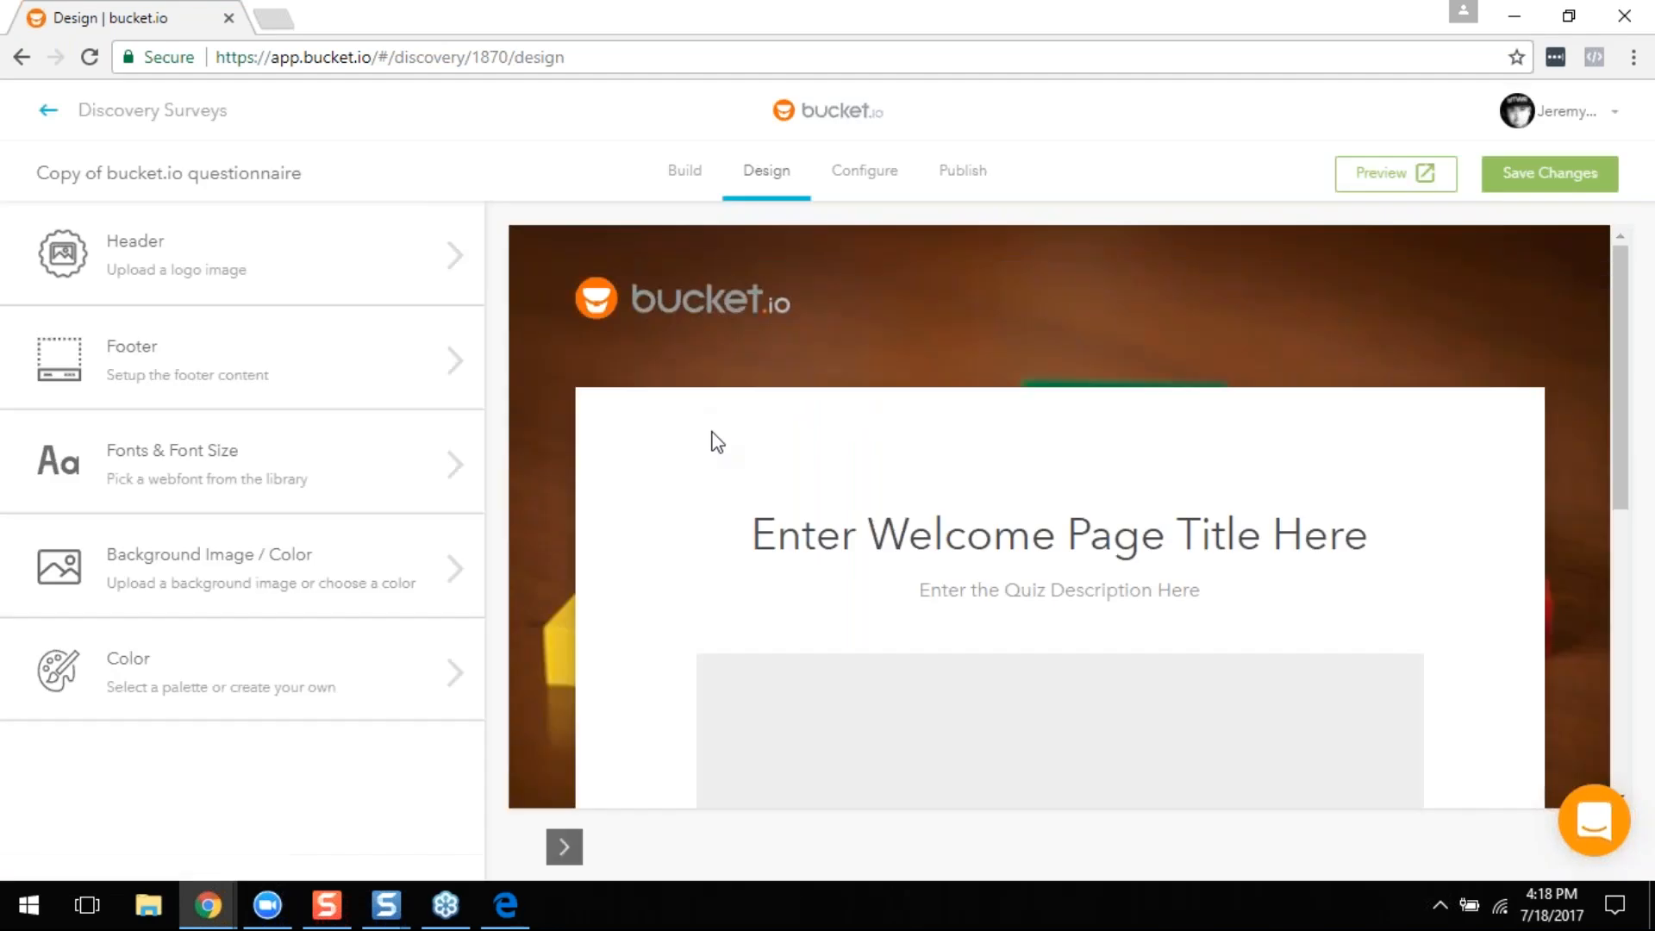
scroll(1253, 410, down, 7)
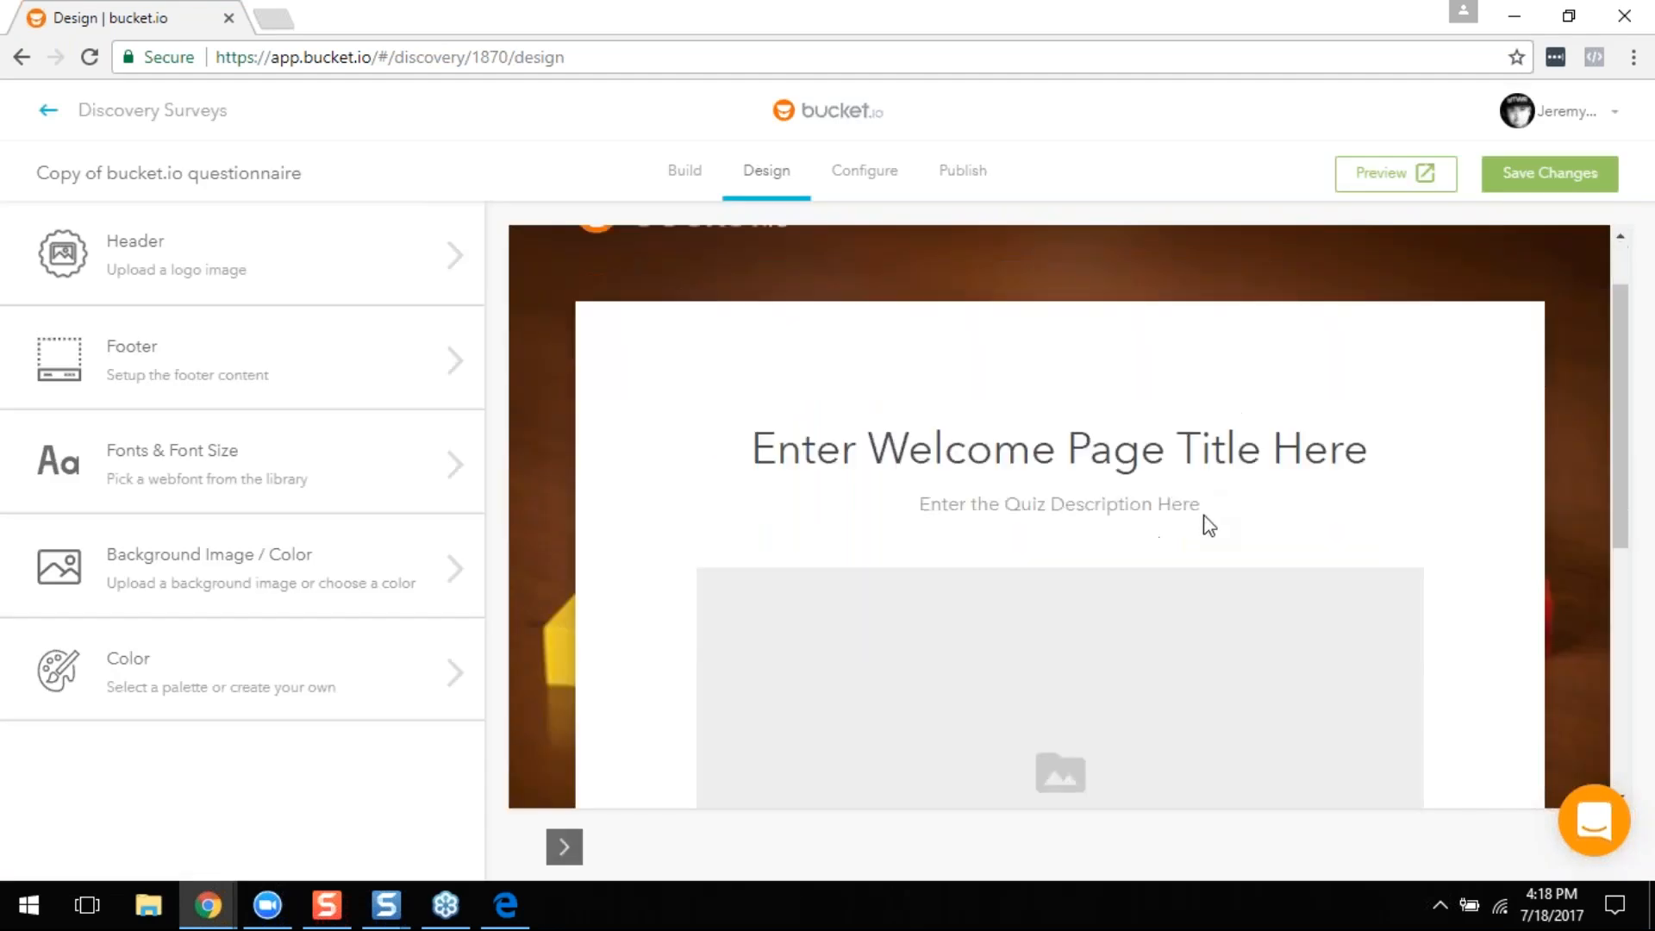
scroll(1186, 635, up, 7)
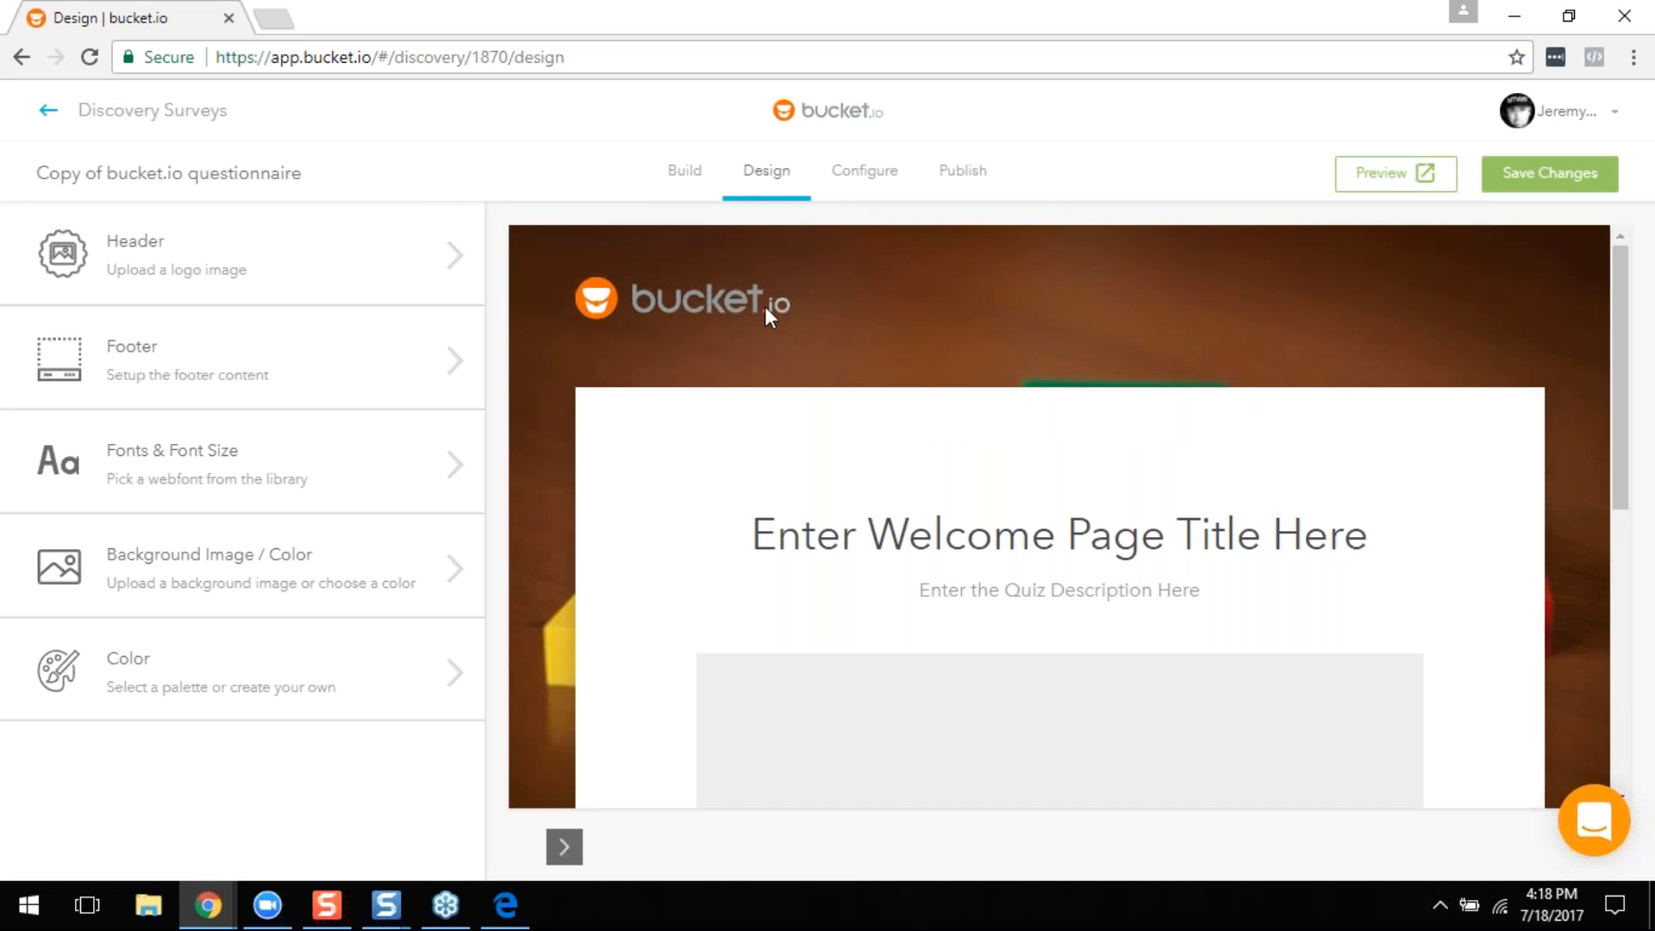
click(110, 265)
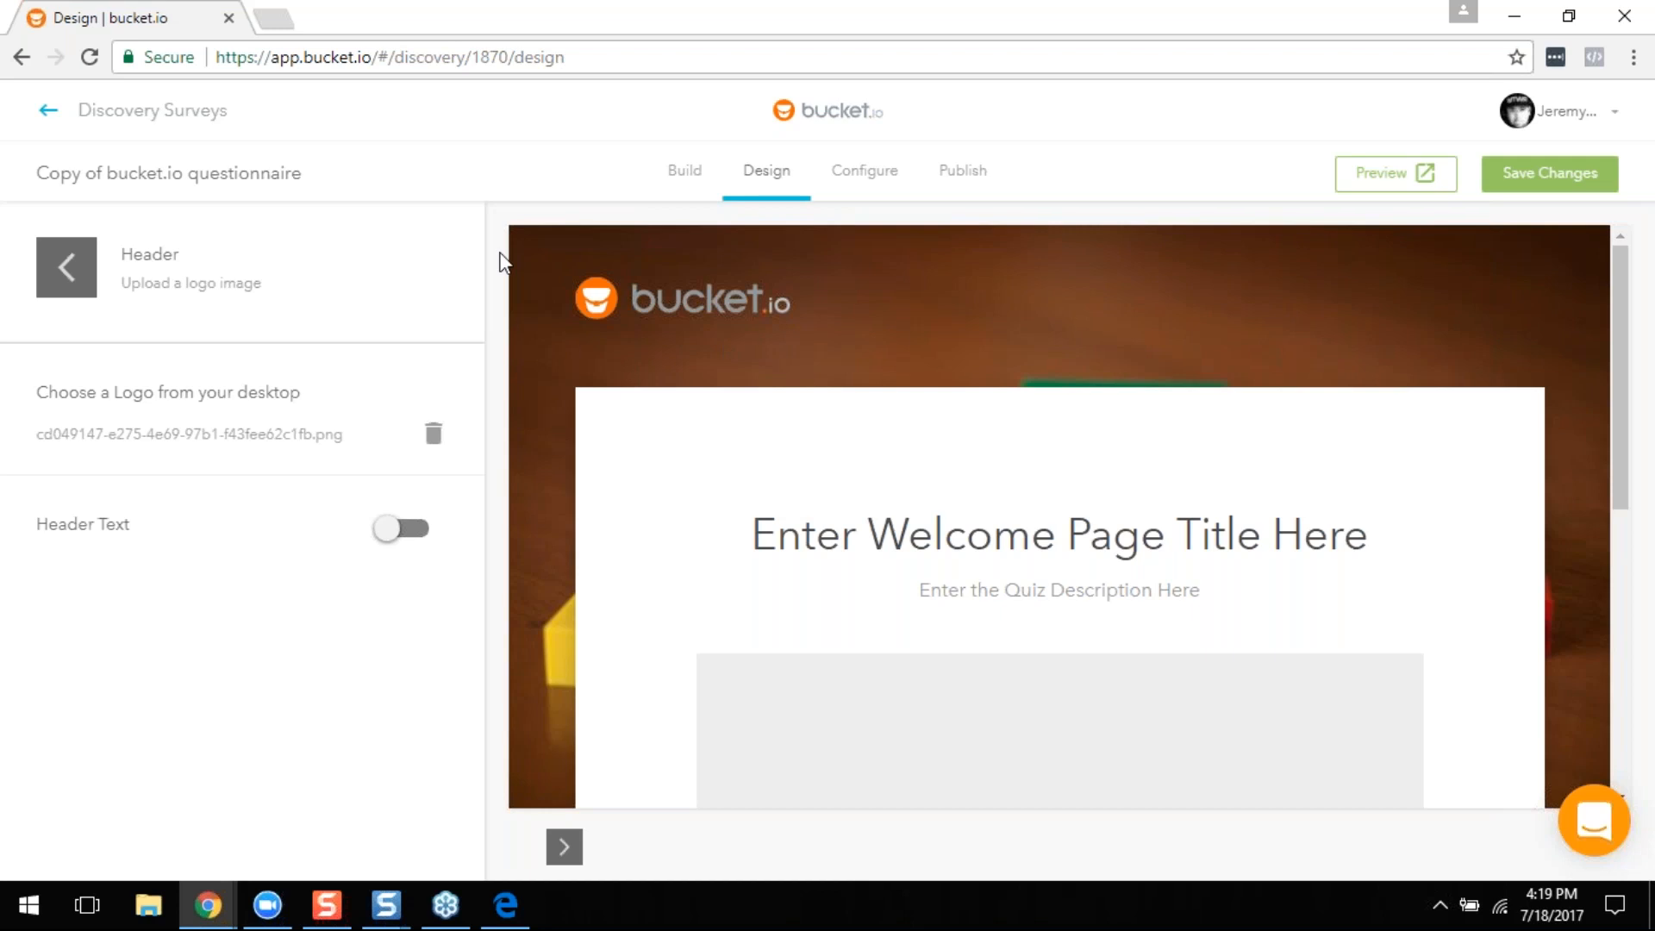
click(76, 259)
scroll(832, 583, down, 5)
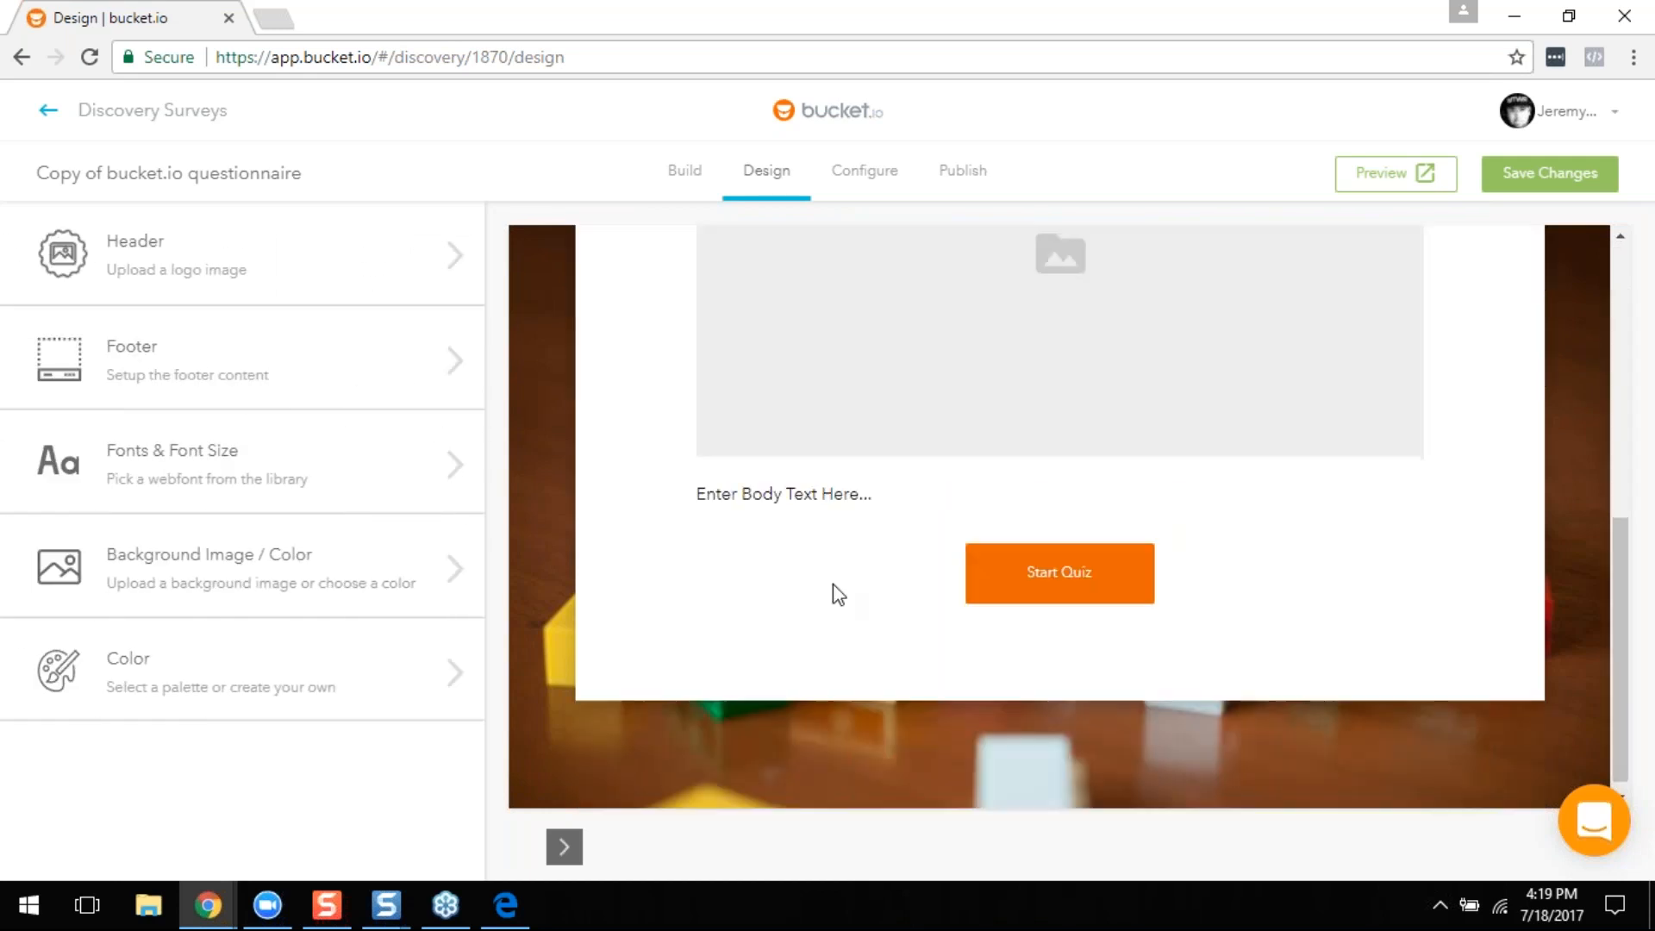
scroll(876, 705, up, 5)
scroll(1517, 552, down, 5)
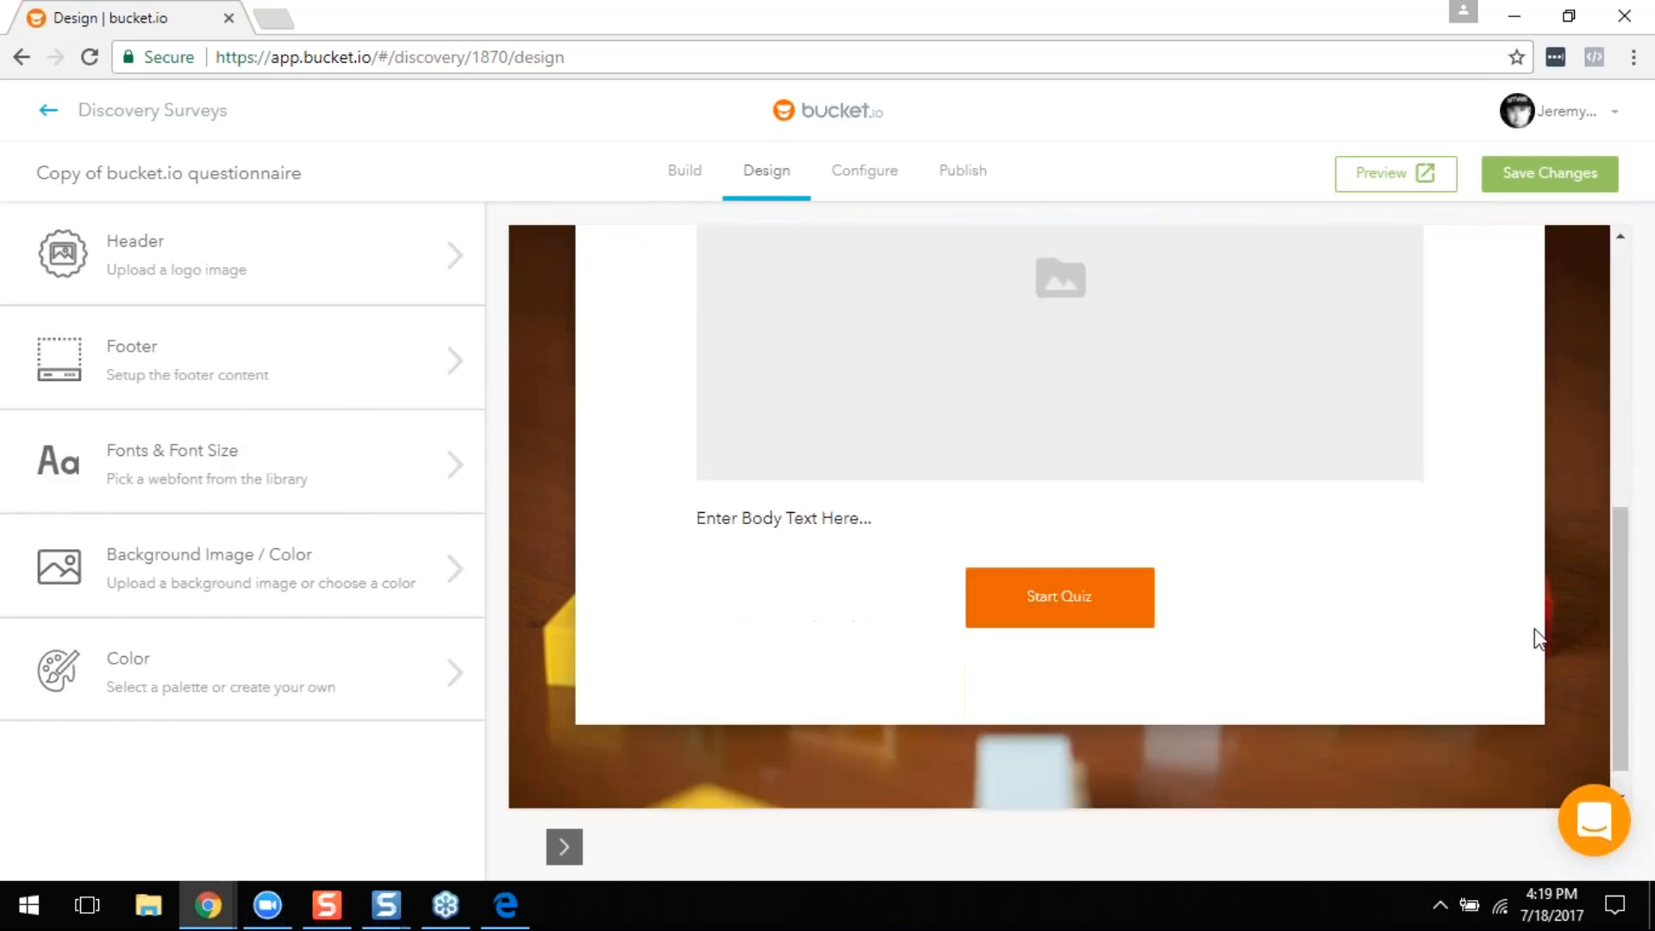
scroll(950, 762, up, 5)
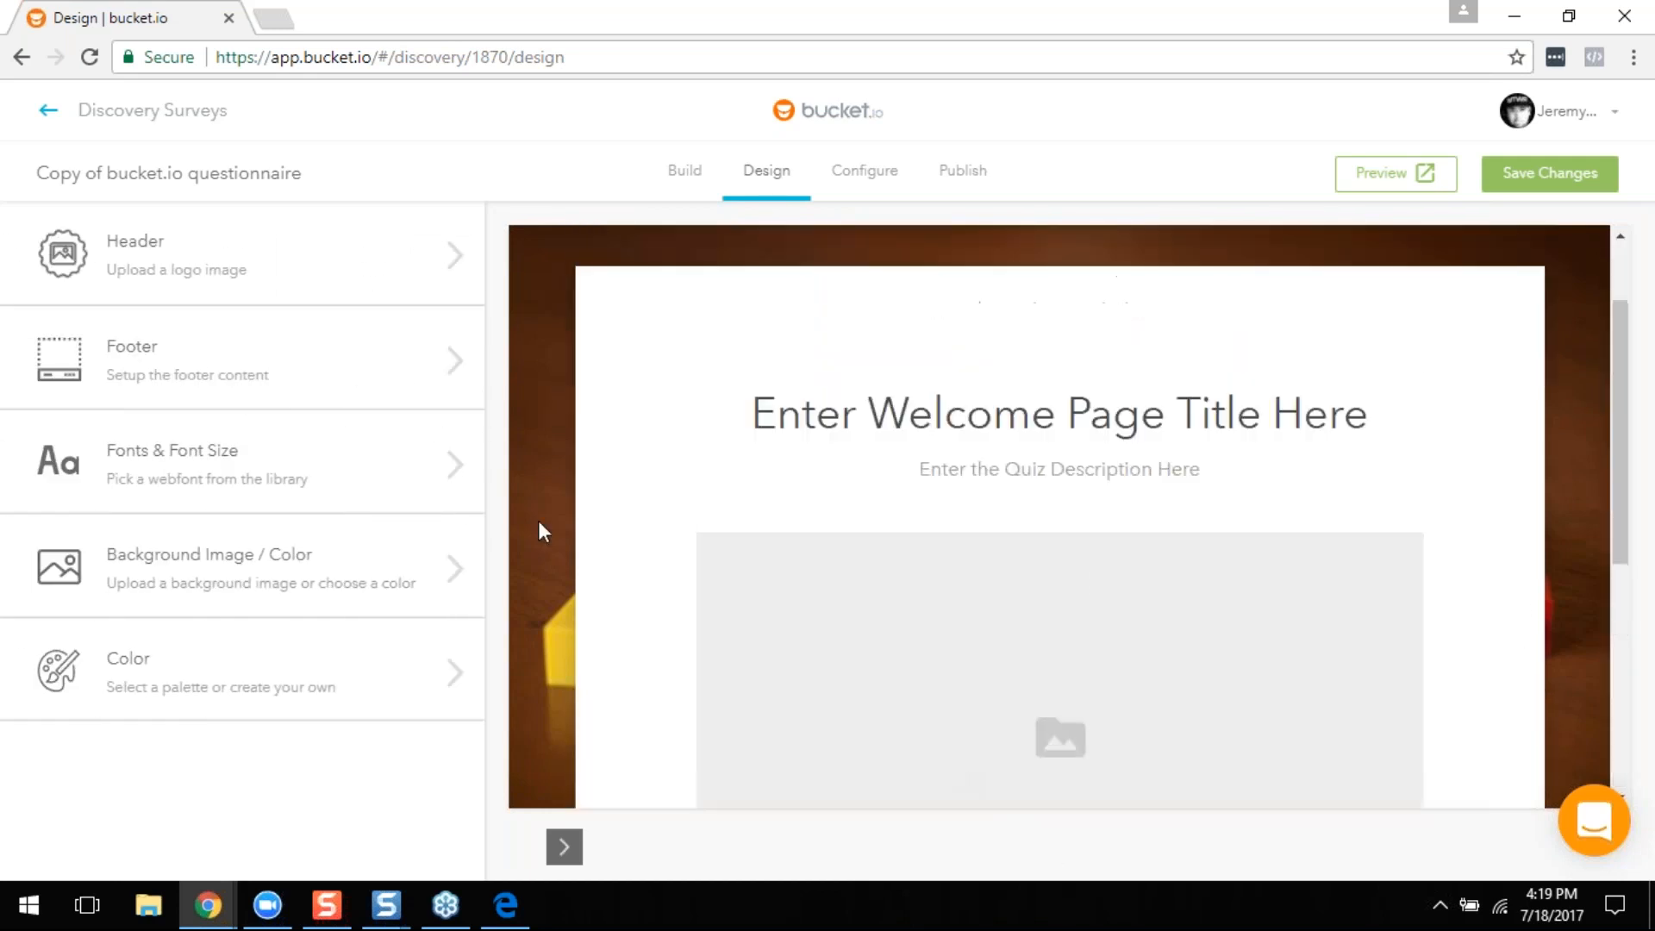
Step: Examine the Background Image / Color settings for the general, Welcome, Contact Information and Thank You Page backgrounds
click(268, 581)
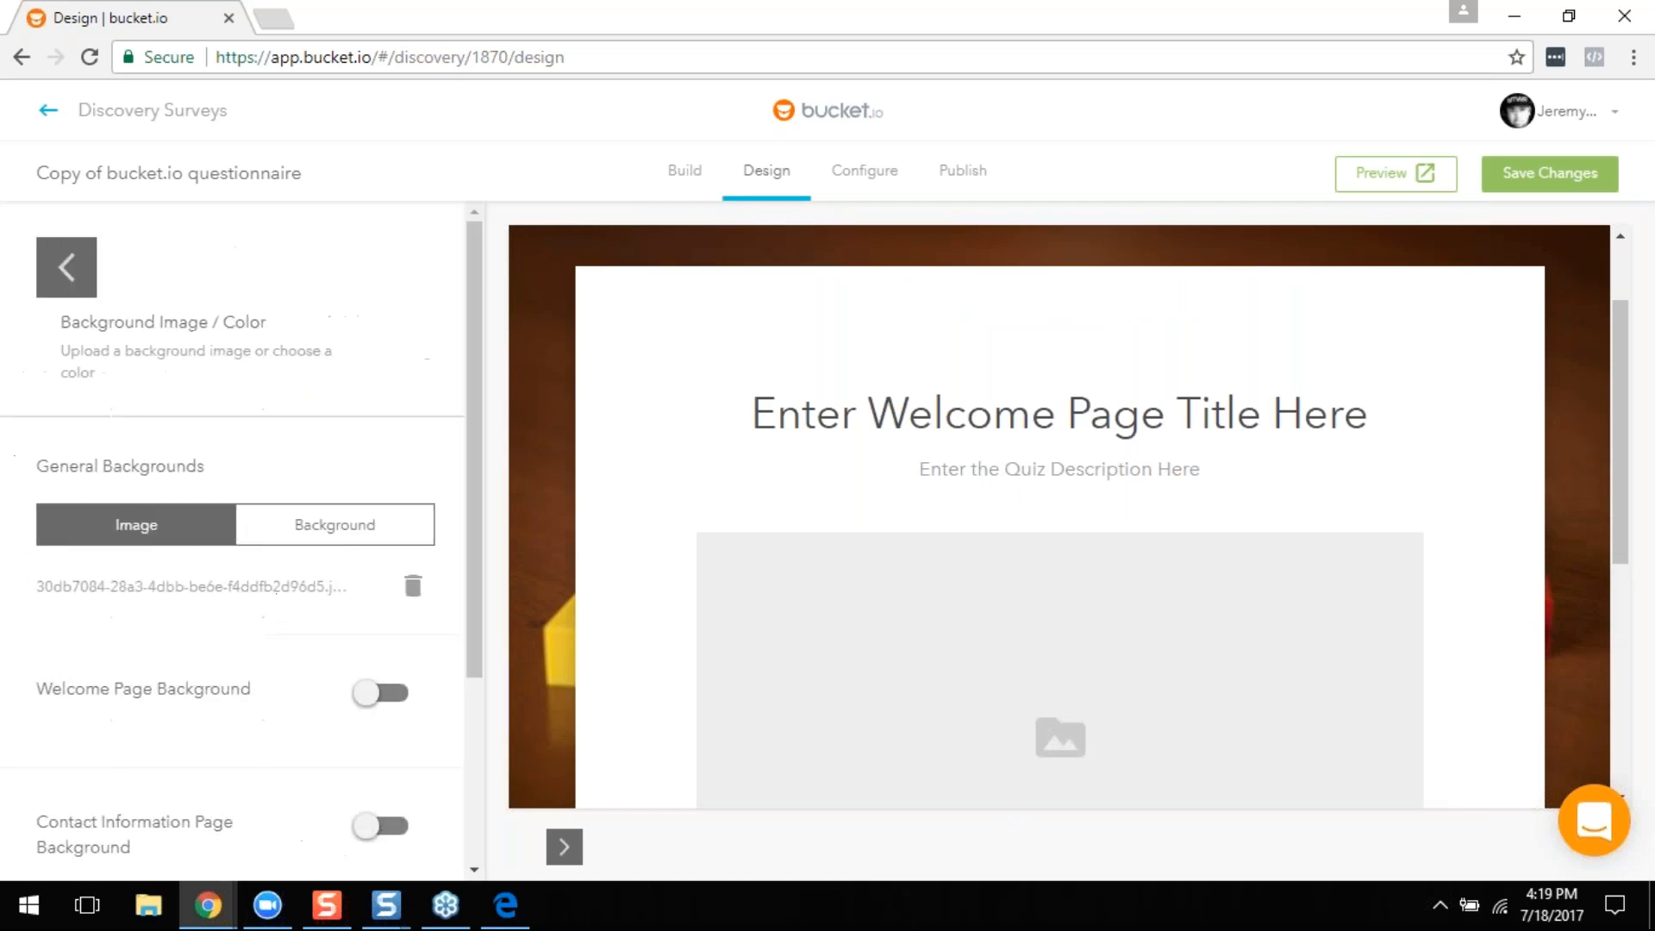
scroll(246, 559, down, 3)
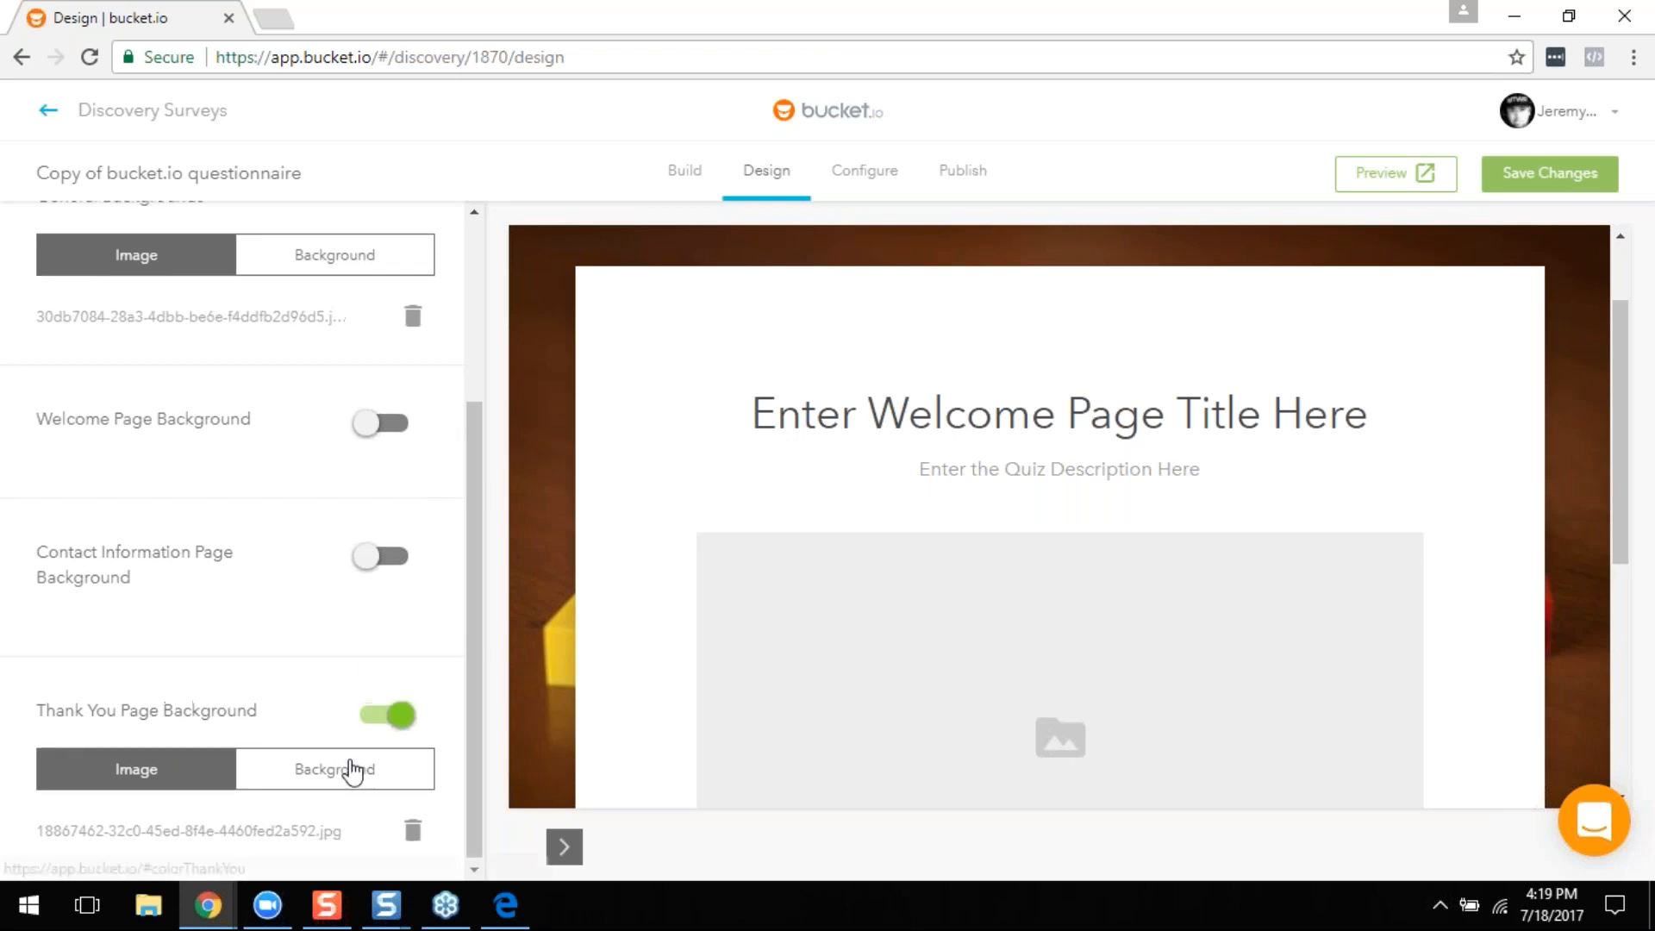
scroll(341, 716, up, 3)
scroll(385, 635, down, 2)
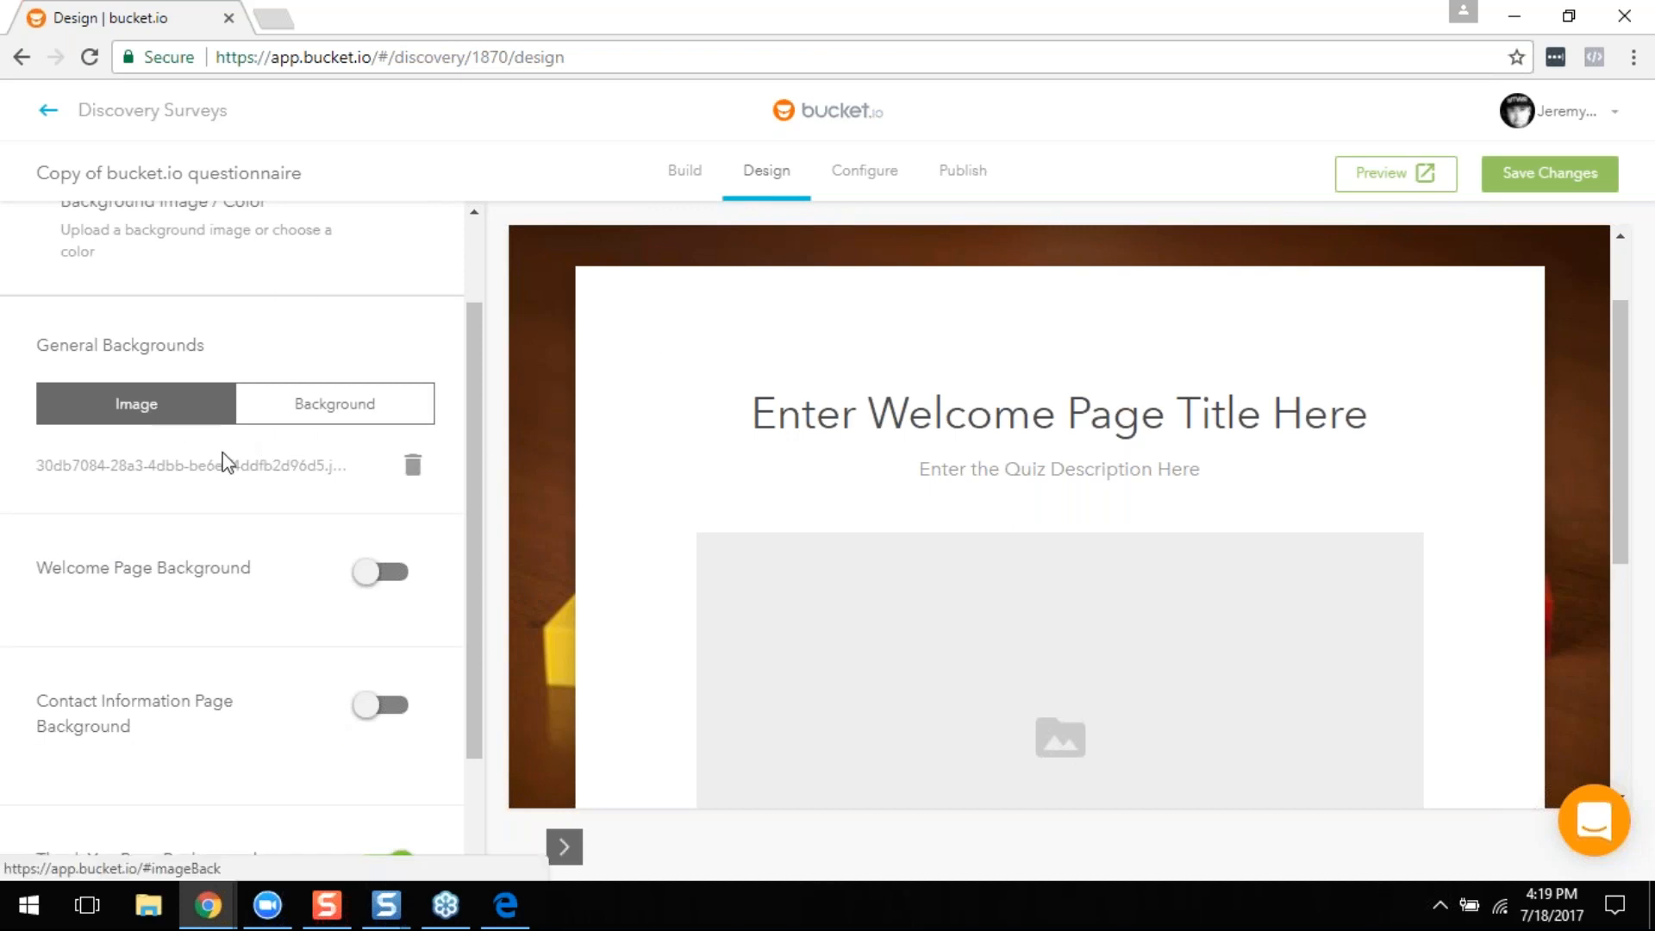
scroll(646, 595, down, 4)
scroll(662, 602, up, 5)
scroll(317, 653, down, 2)
click(155, 768)
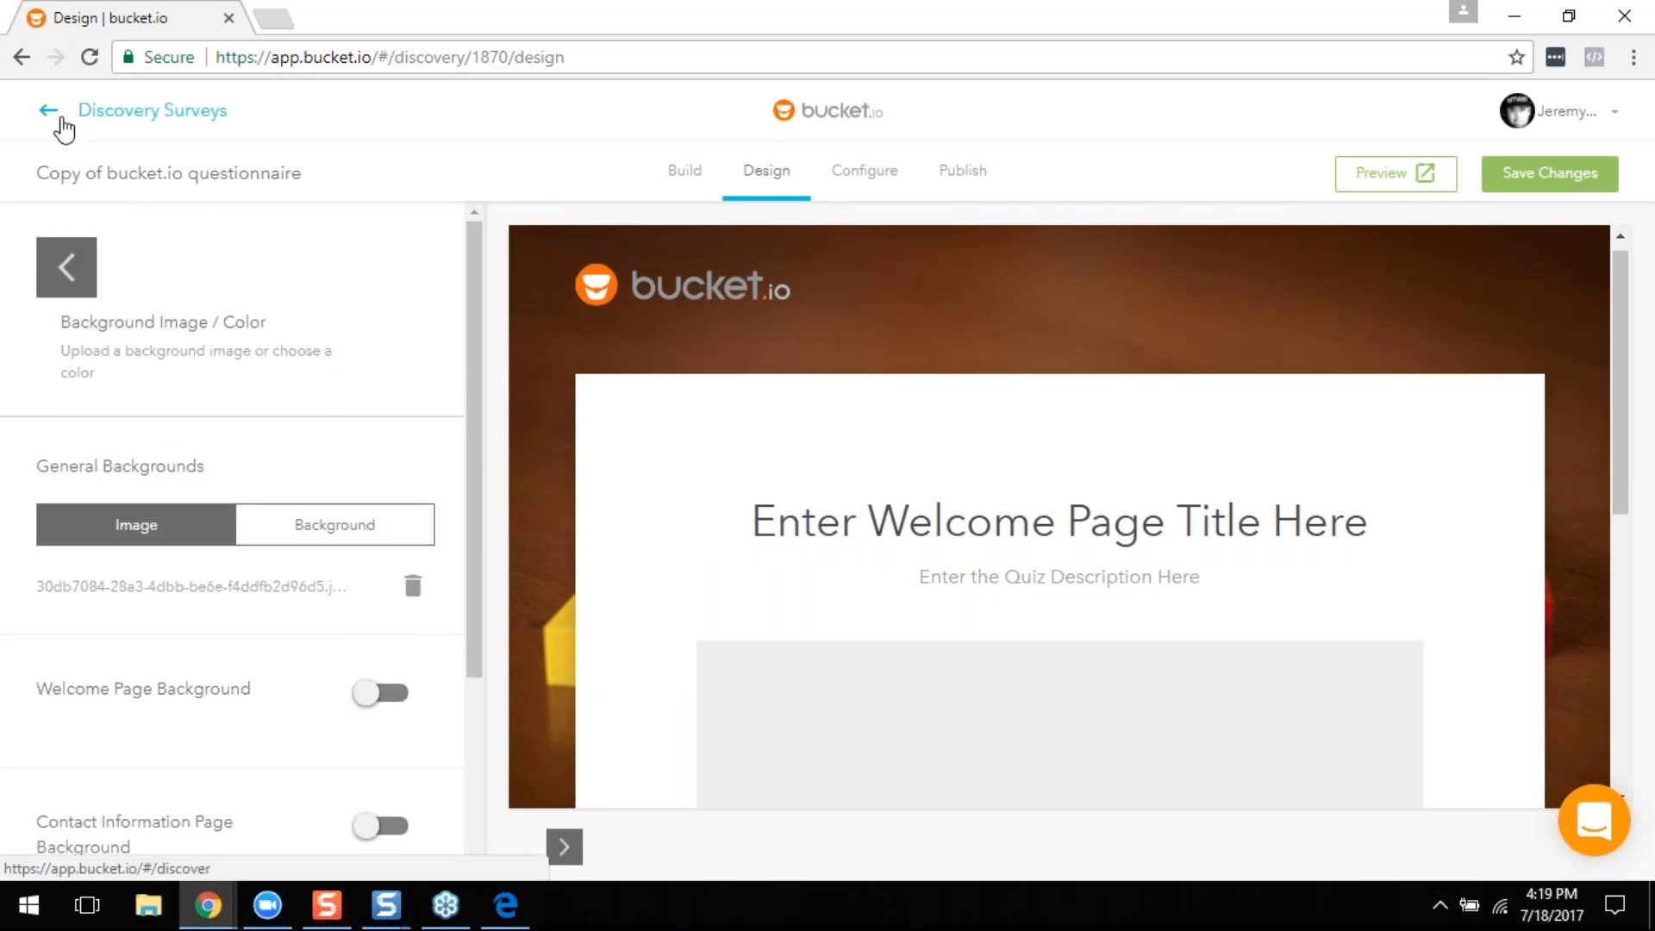
Step: Reopen "Copy of bucket.io questionnaire" for editing from the survey list and return to its main Design options
click(63, 129)
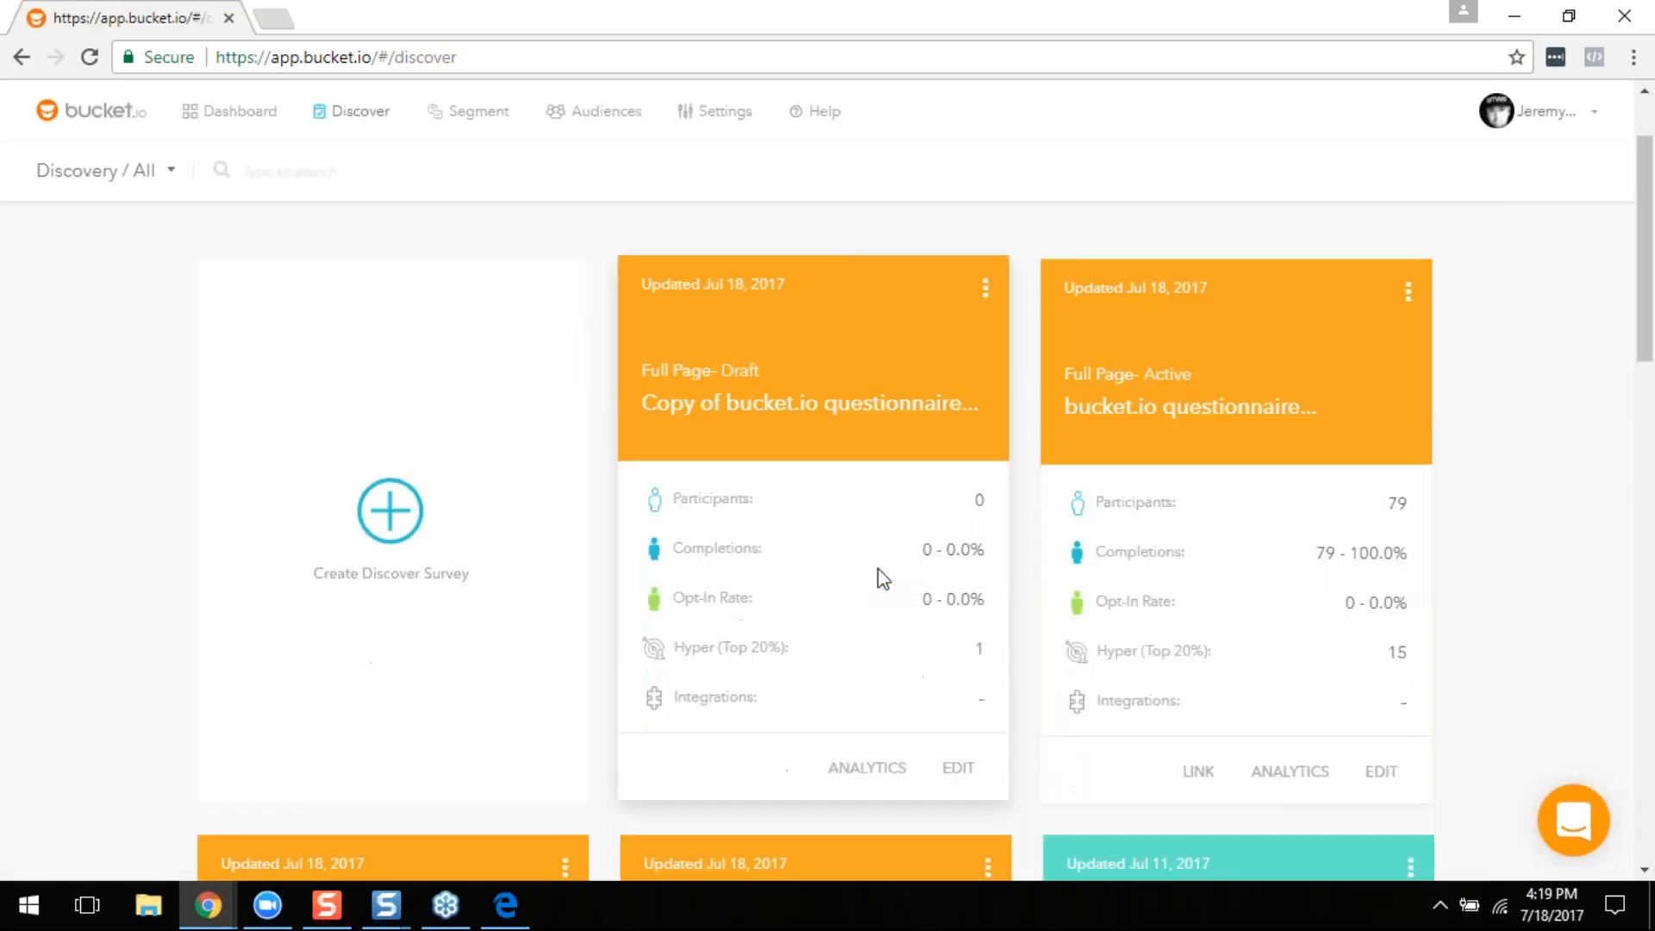
scroll(883, 578, down, 3)
click(956, 531)
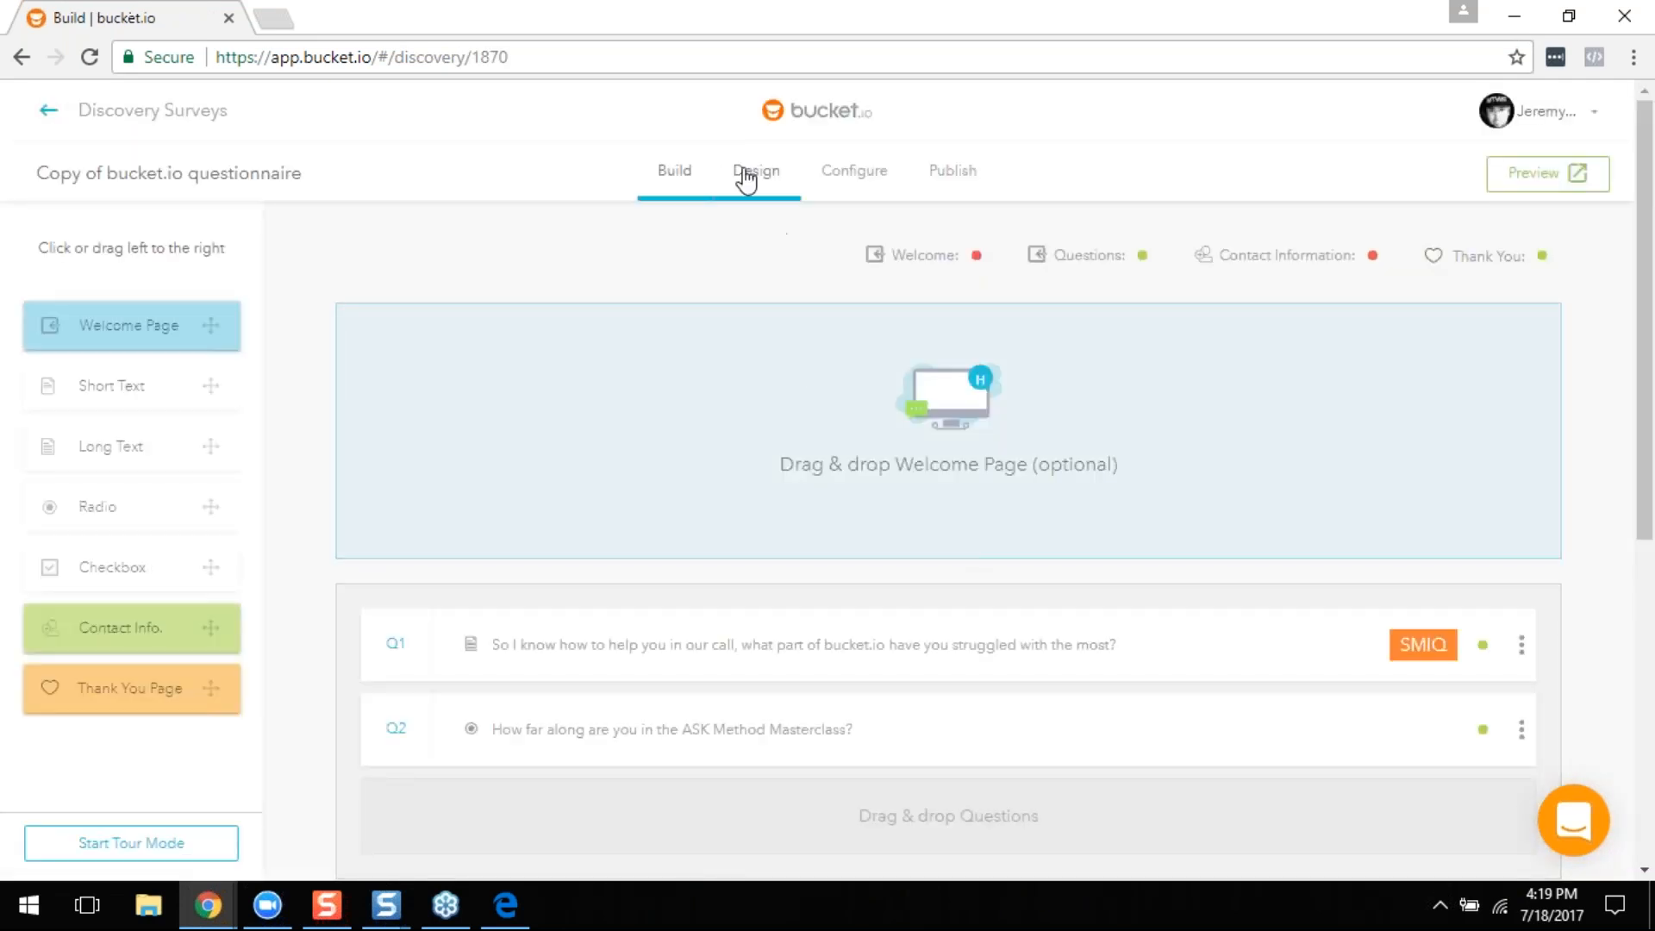
click(747, 180)
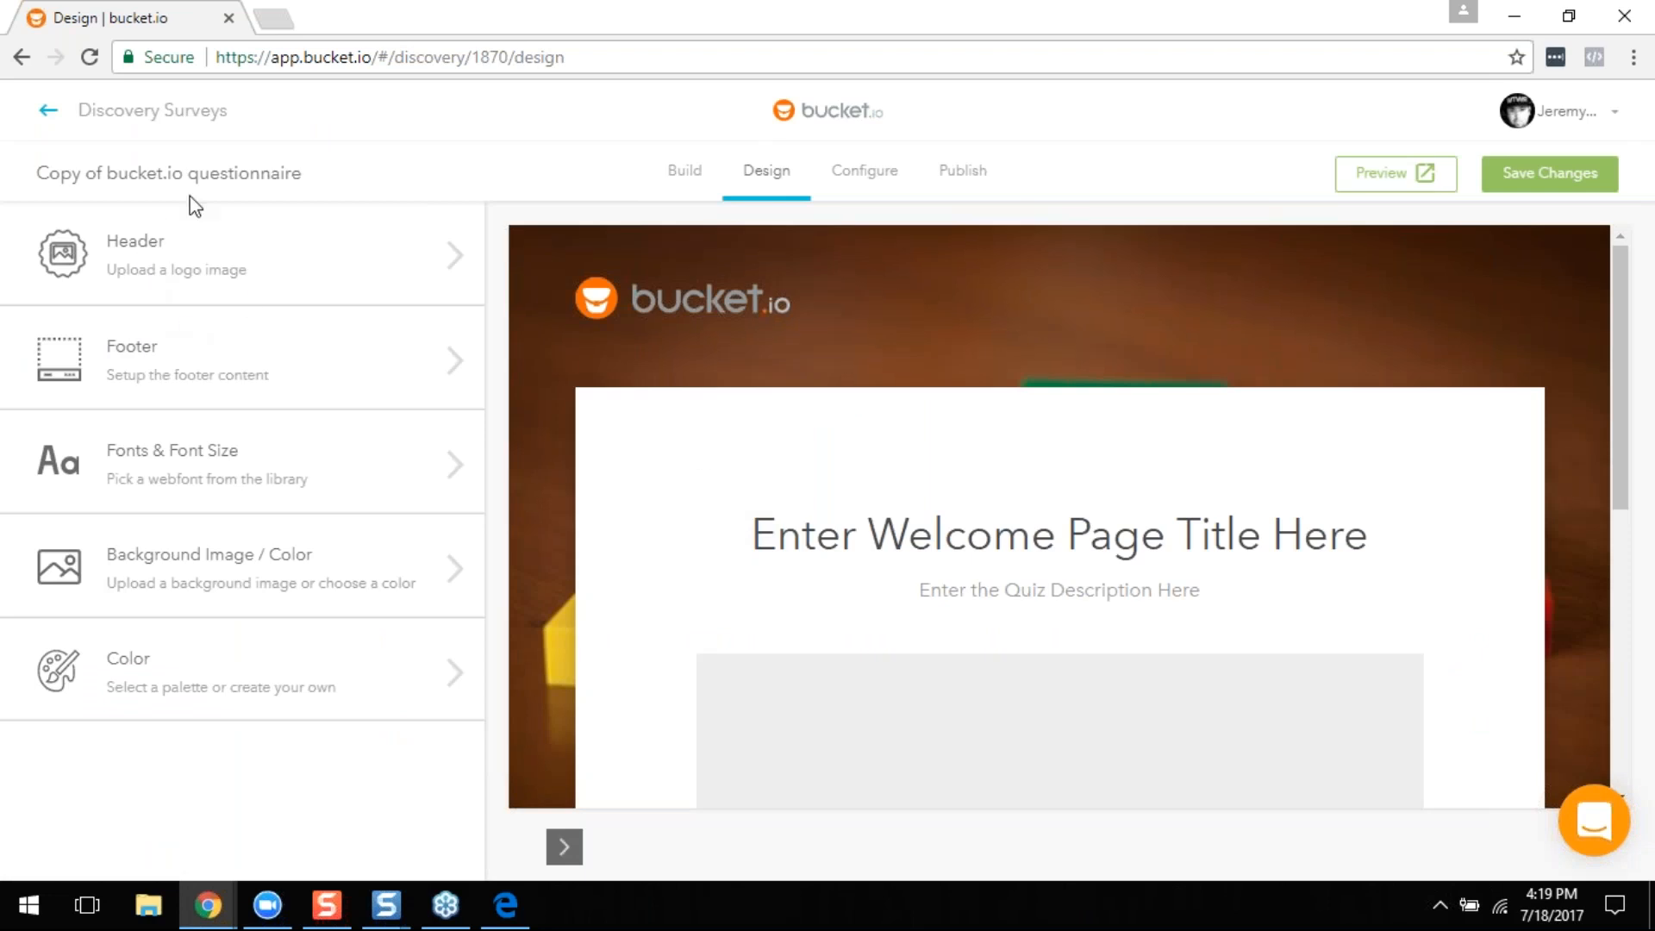
click(220, 557)
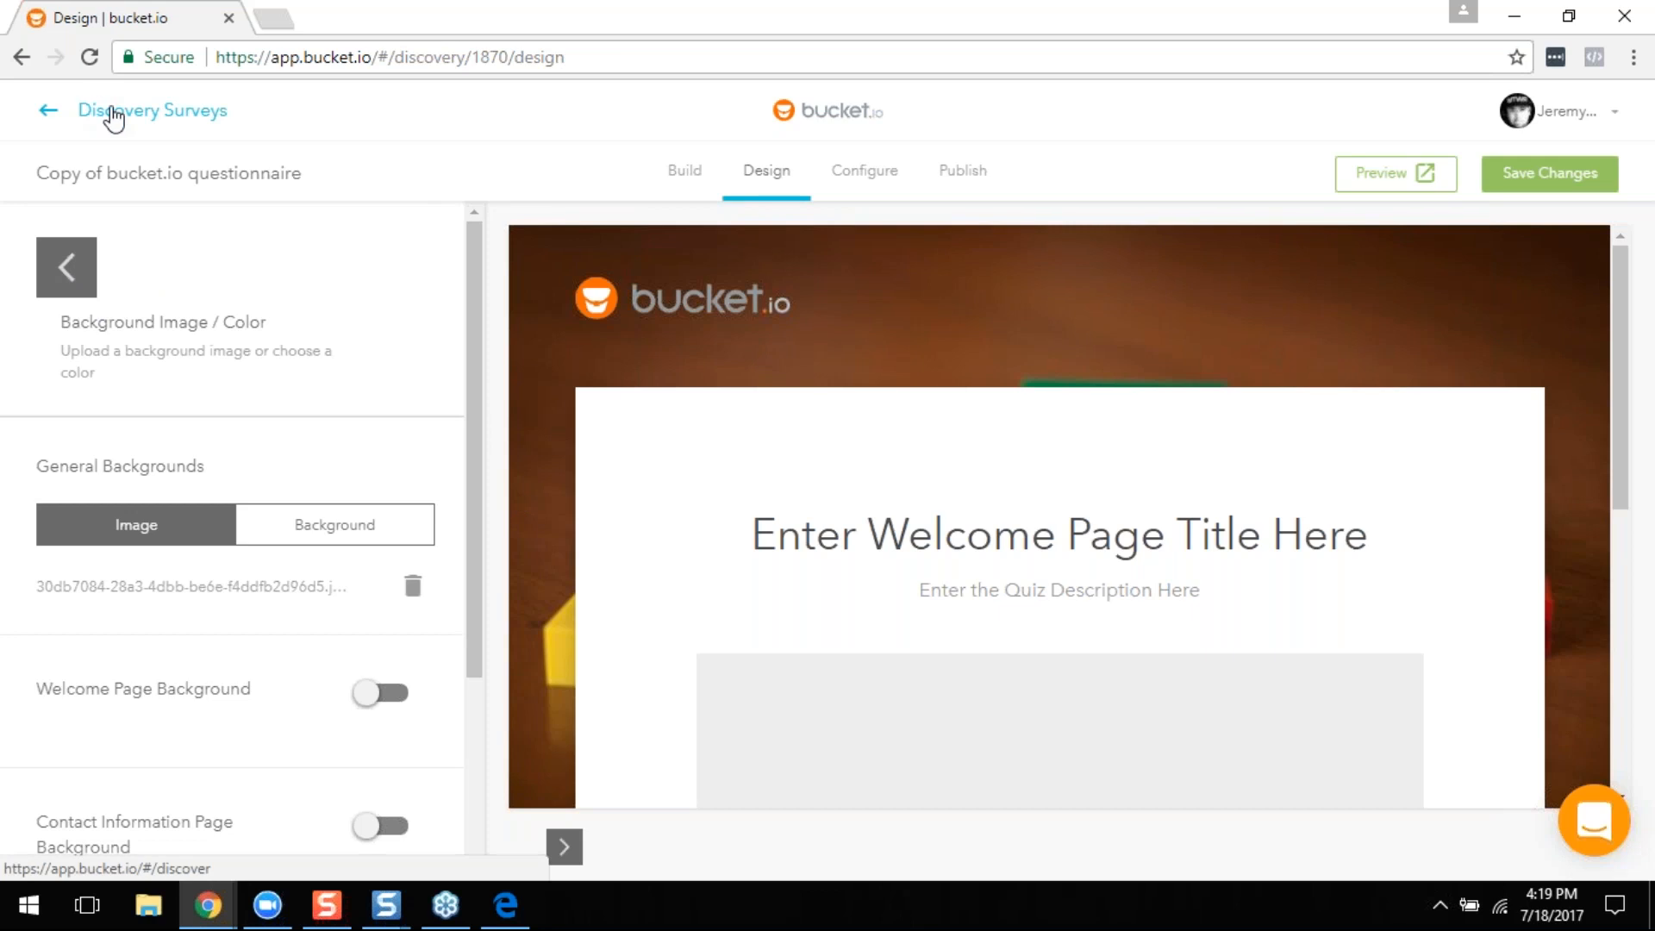
click(62, 274)
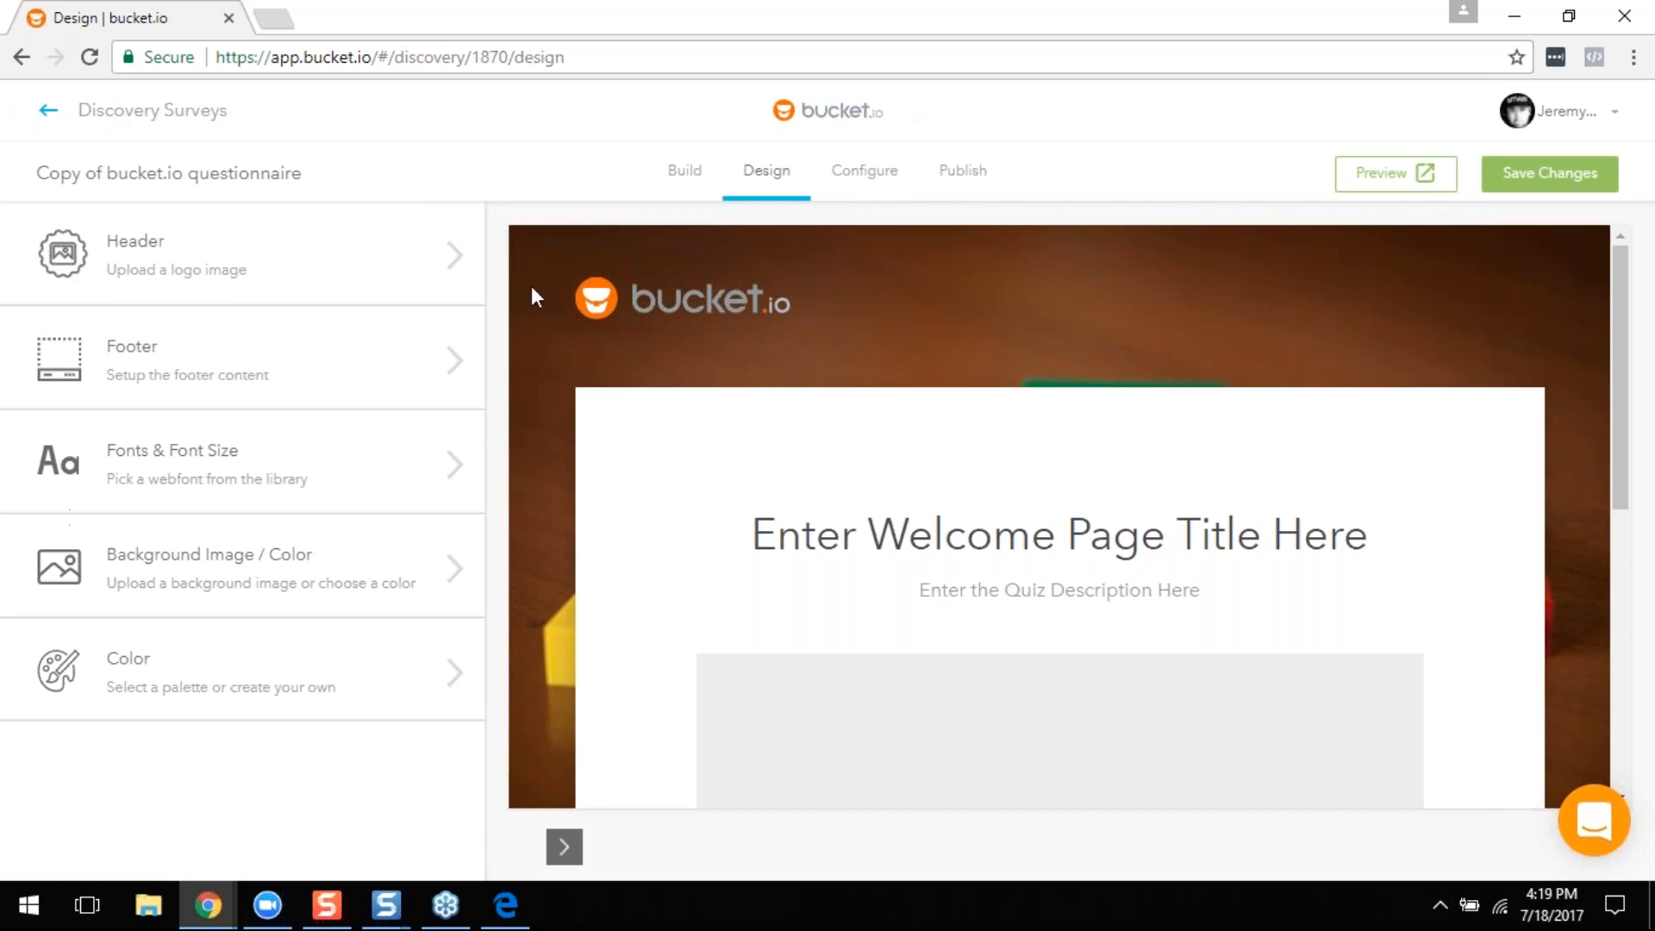
Step: Open the survey's Configure settings and start the Zapier integration, continuing with a test lead
click(892, 180)
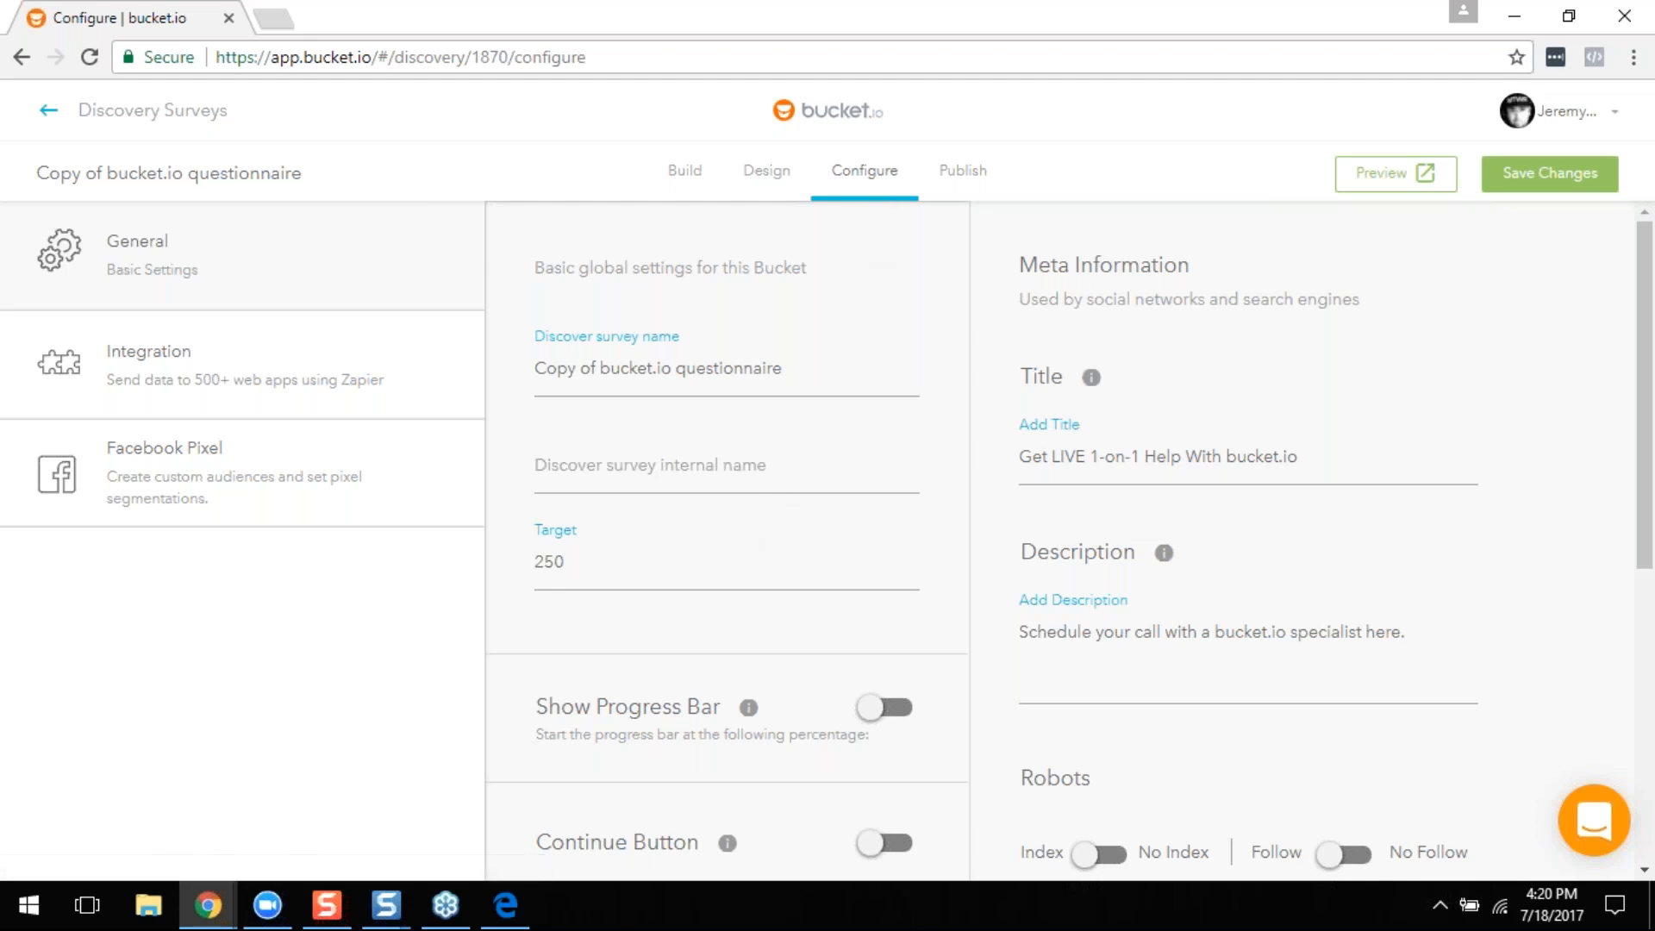
click(156, 367)
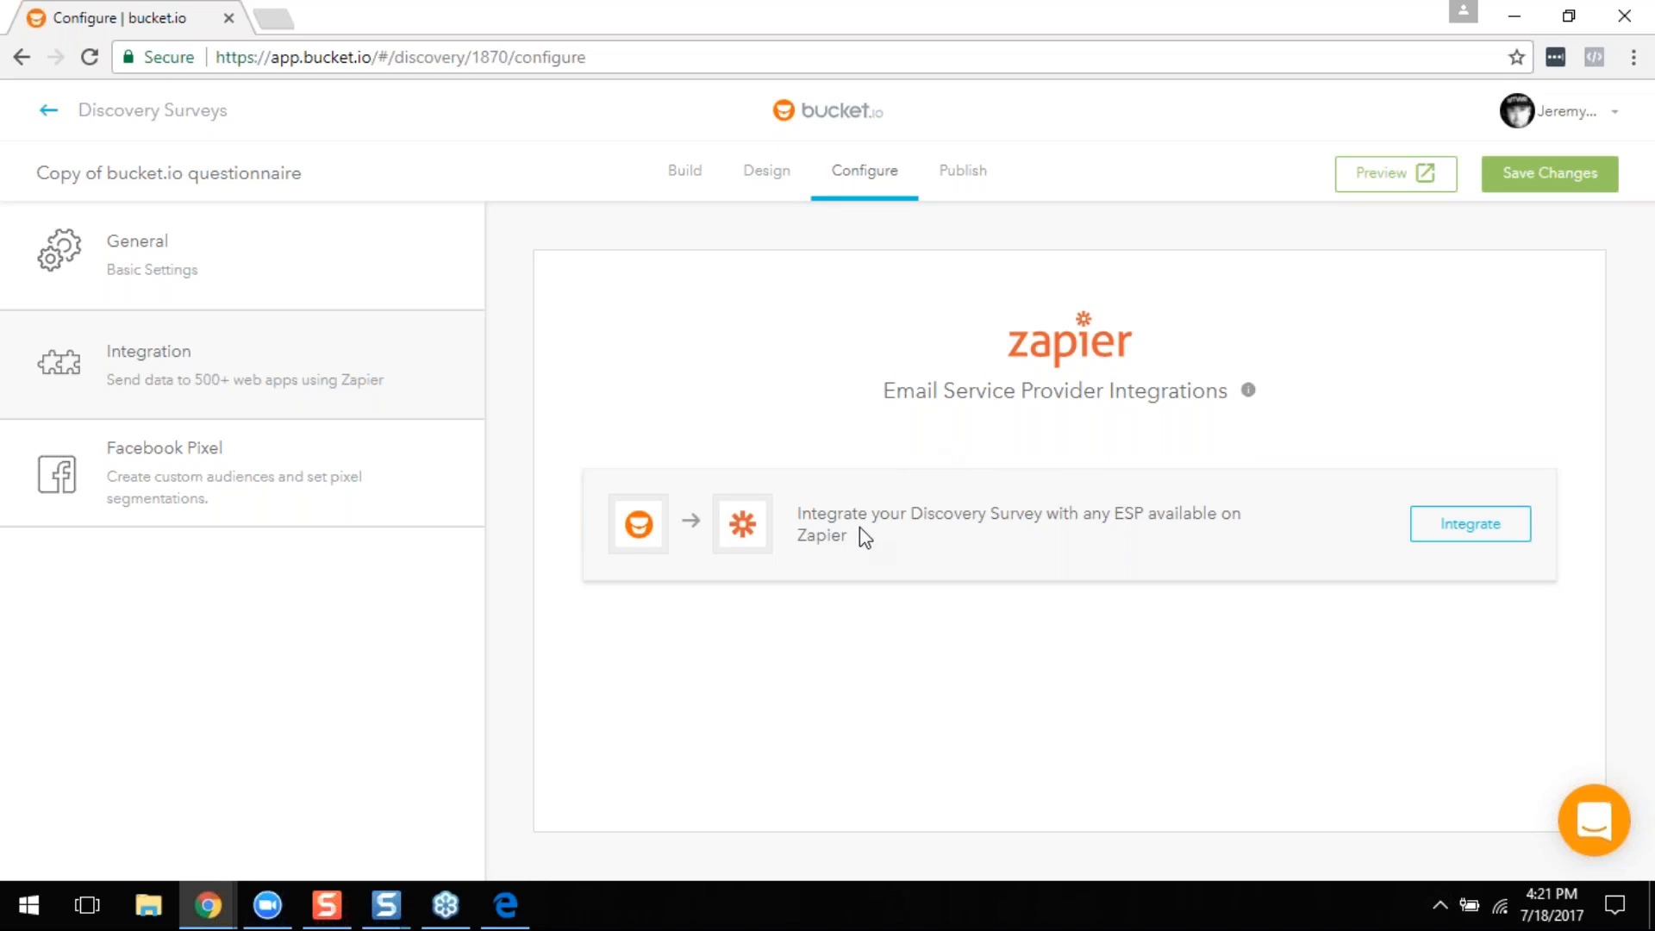
click(1480, 538)
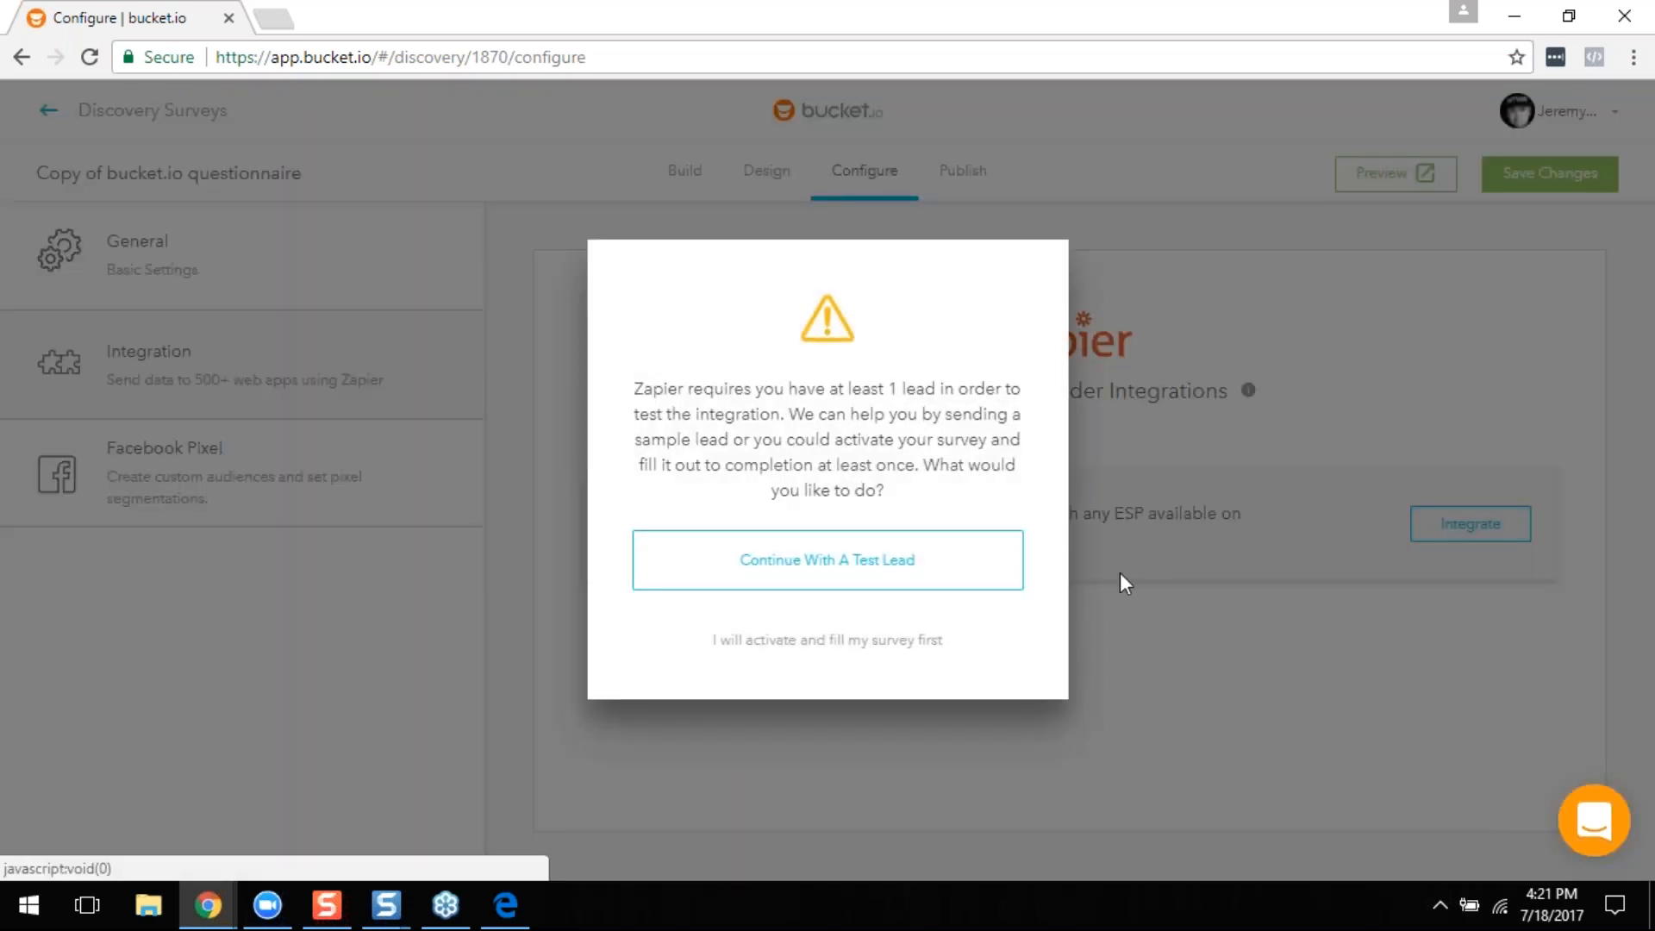
click(846, 568)
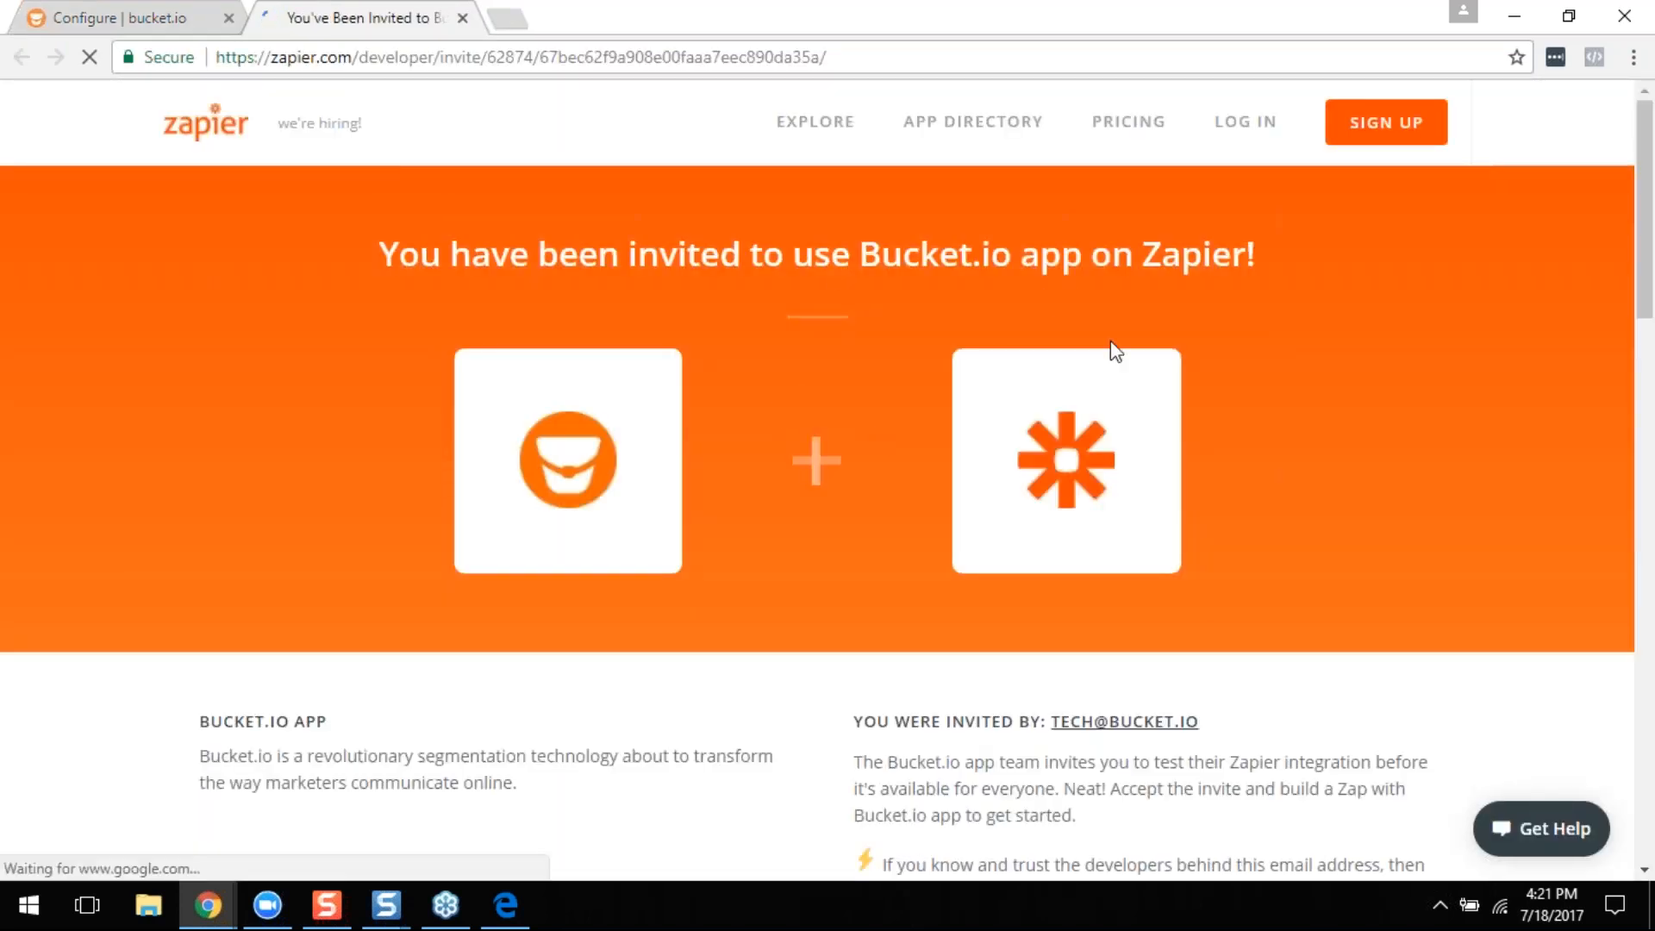
Step: Look over the Zapier invitation page for the Bucket.io app and its options for accepting the invite
scroll(1013, 620, down, 6)
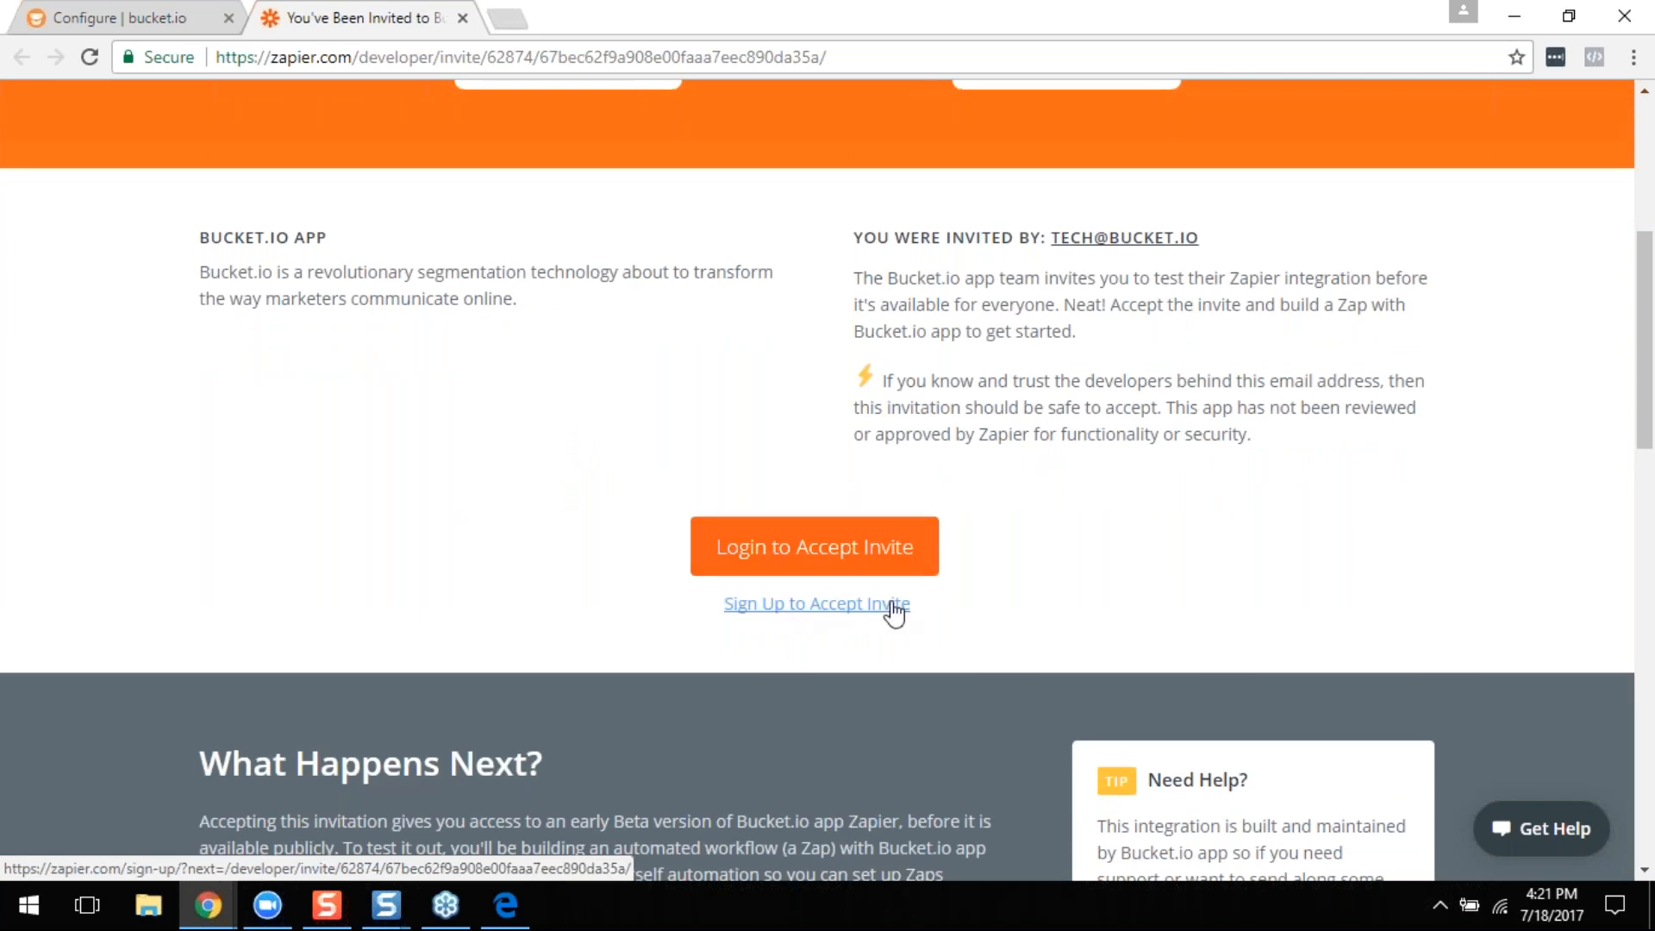
scroll(914, 629, up, 6)
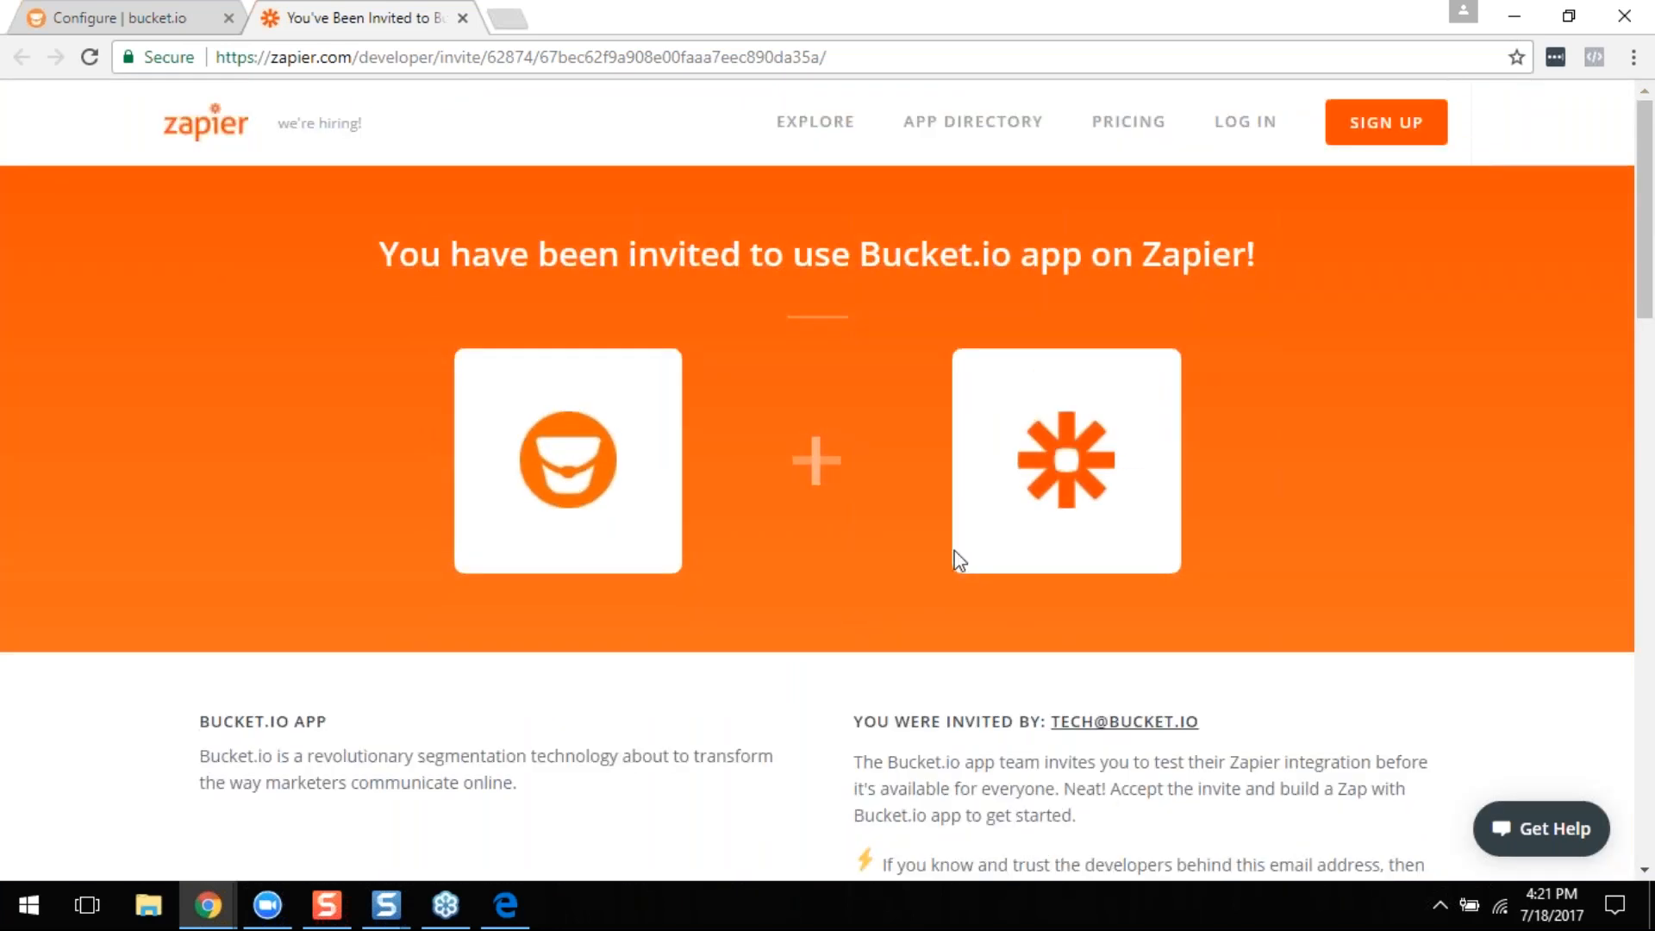
scroll(976, 640, down, 5)
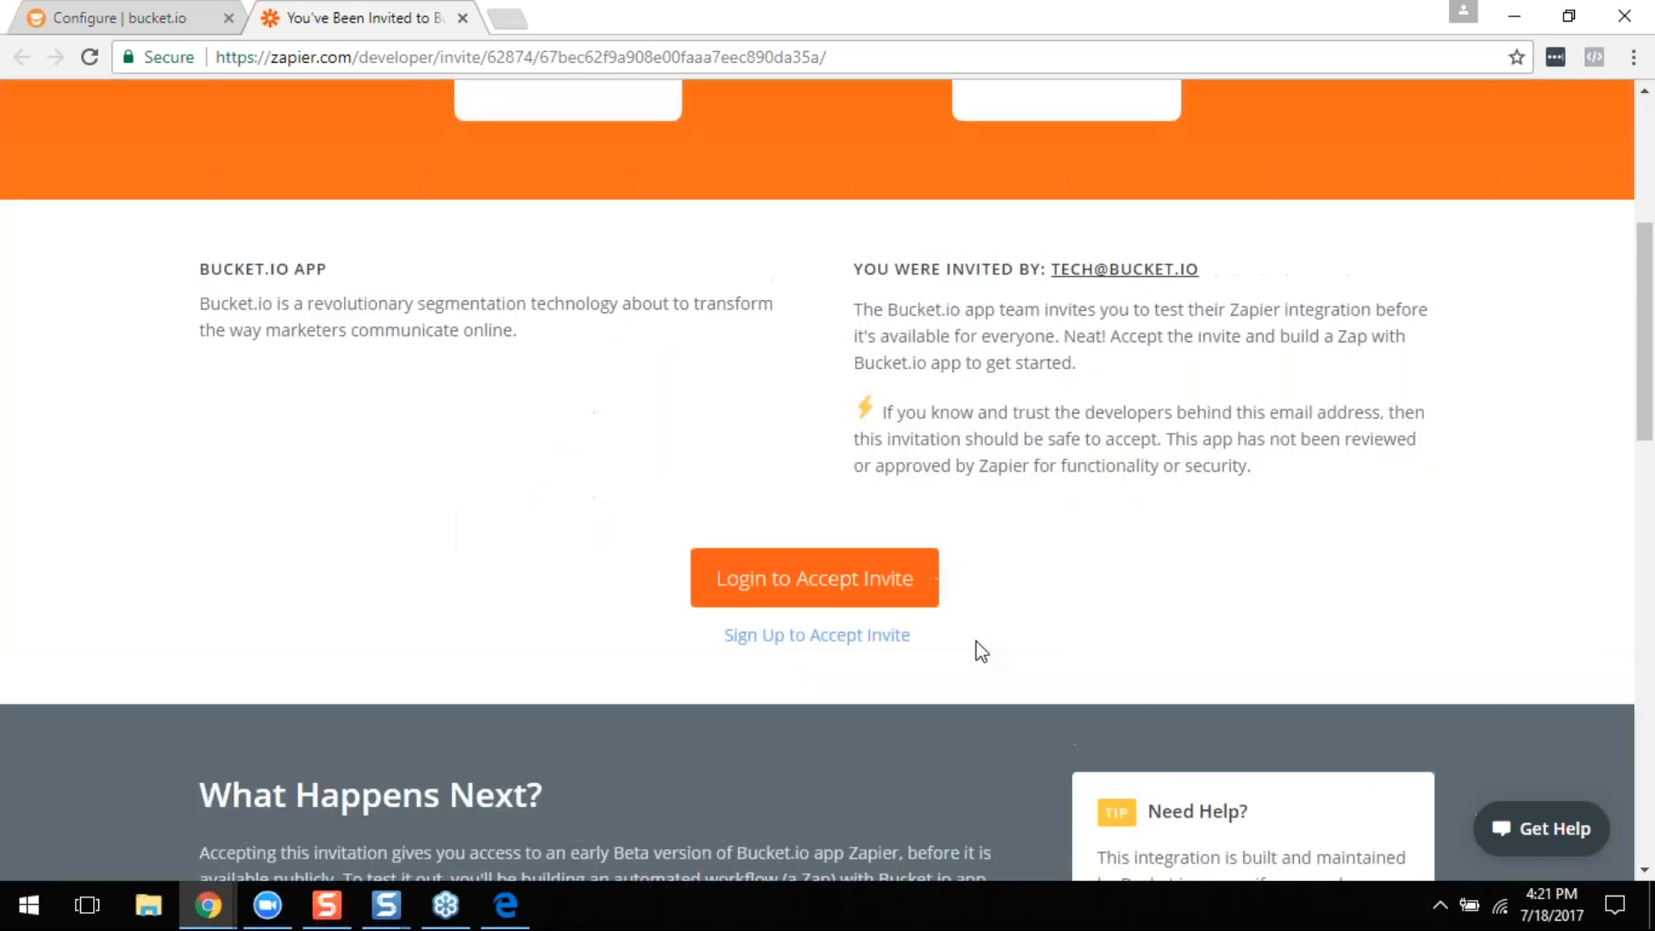
scroll(862, 594, up, 4)
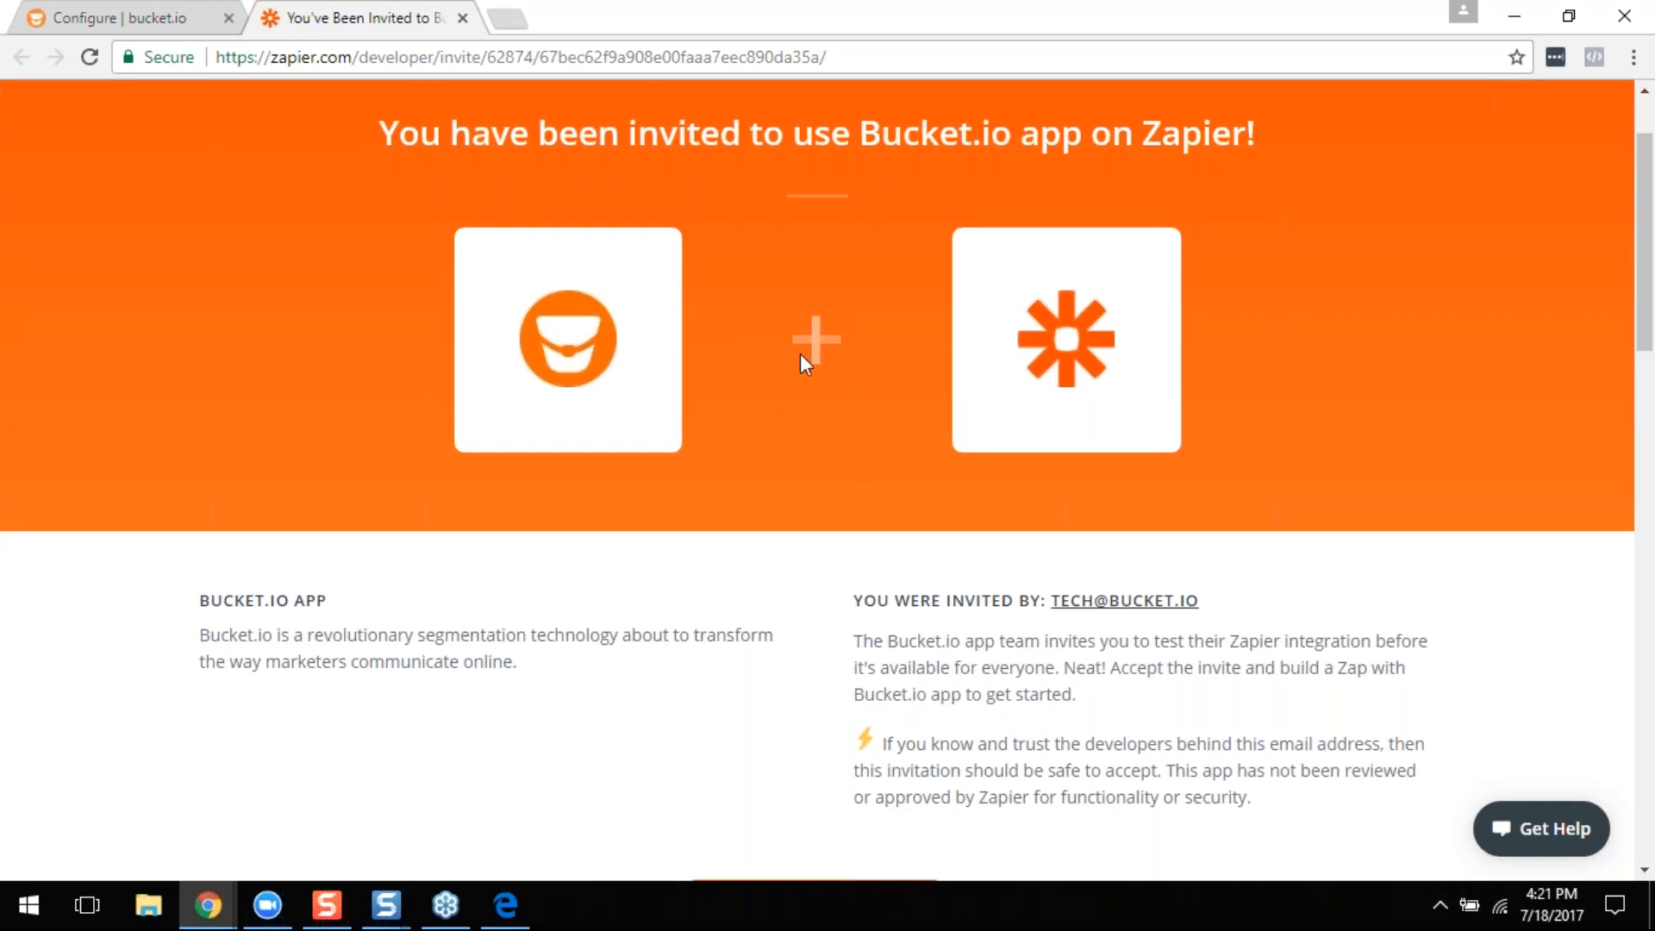
scroll(767, 491, down, 5)
scroll(775, 515, up, 6)
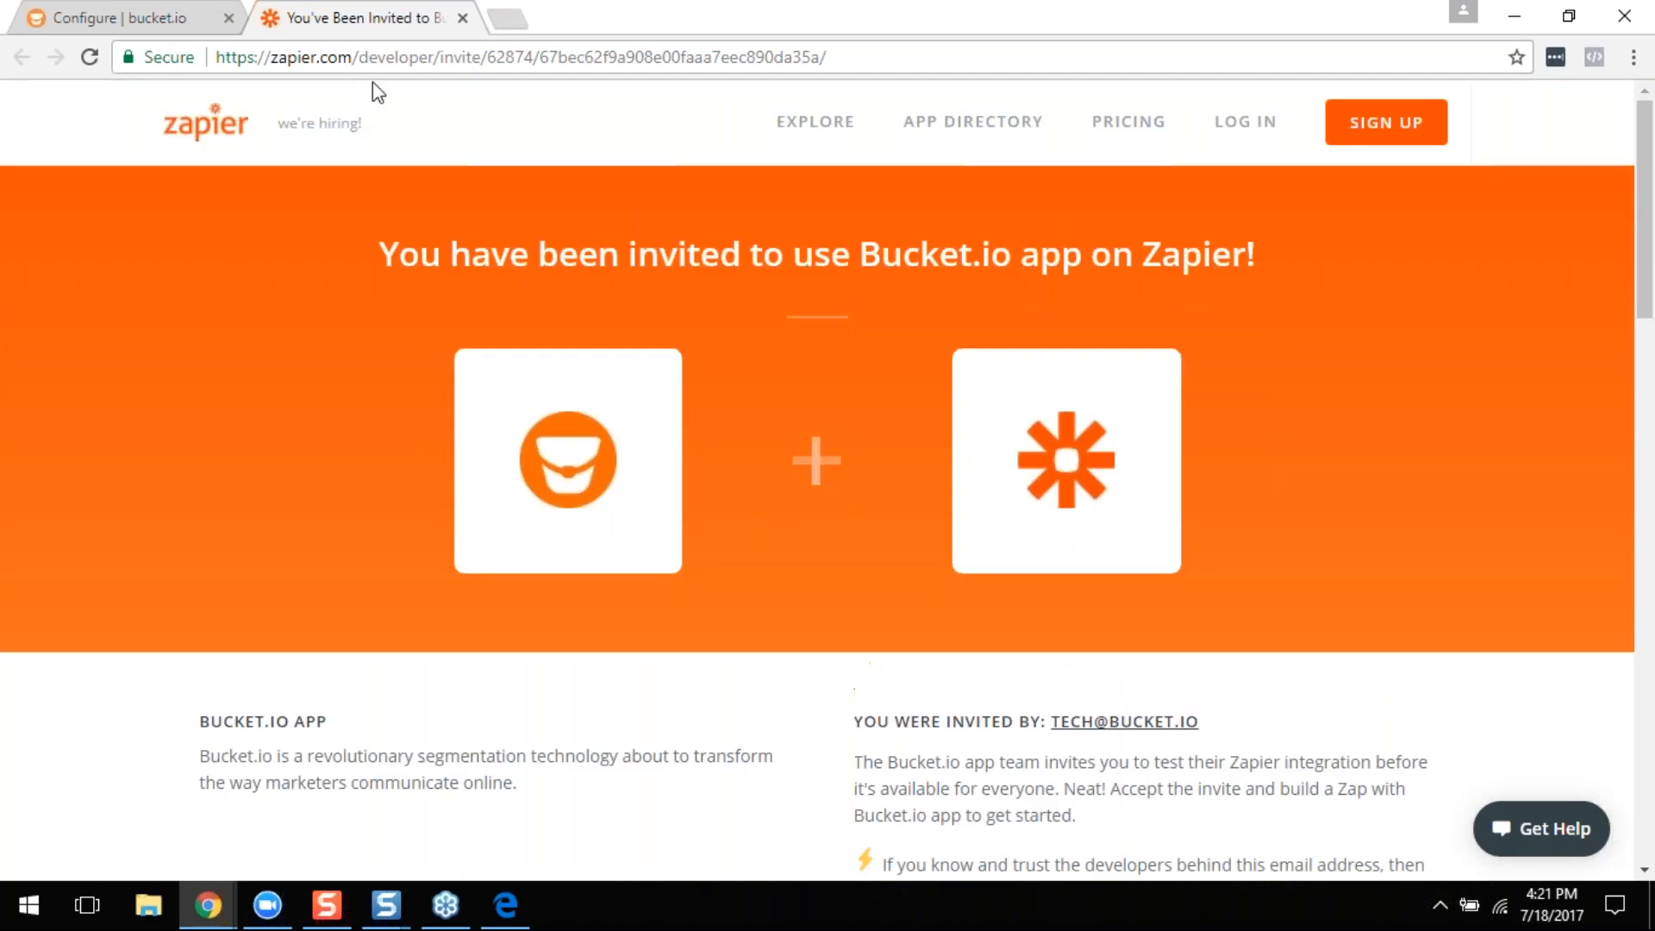
Step: Return to the survey's Configure page, enable Facebook Pixel integration and enter "pixel code here" as the pixel code
click(126, 10)
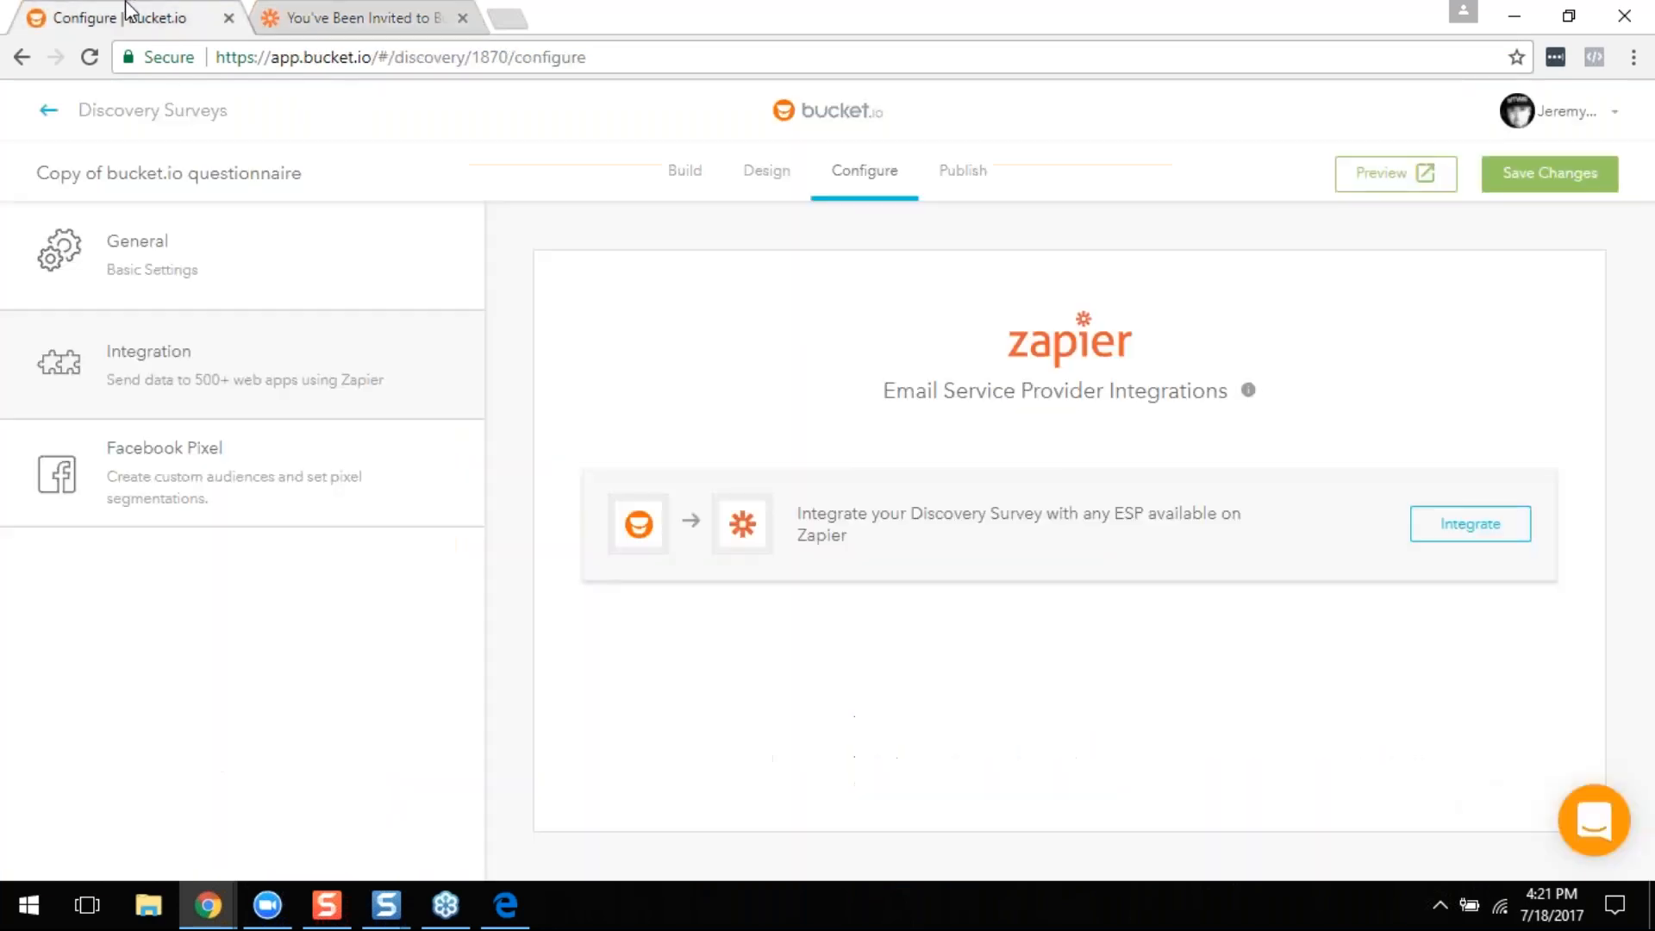
click(207, 473)
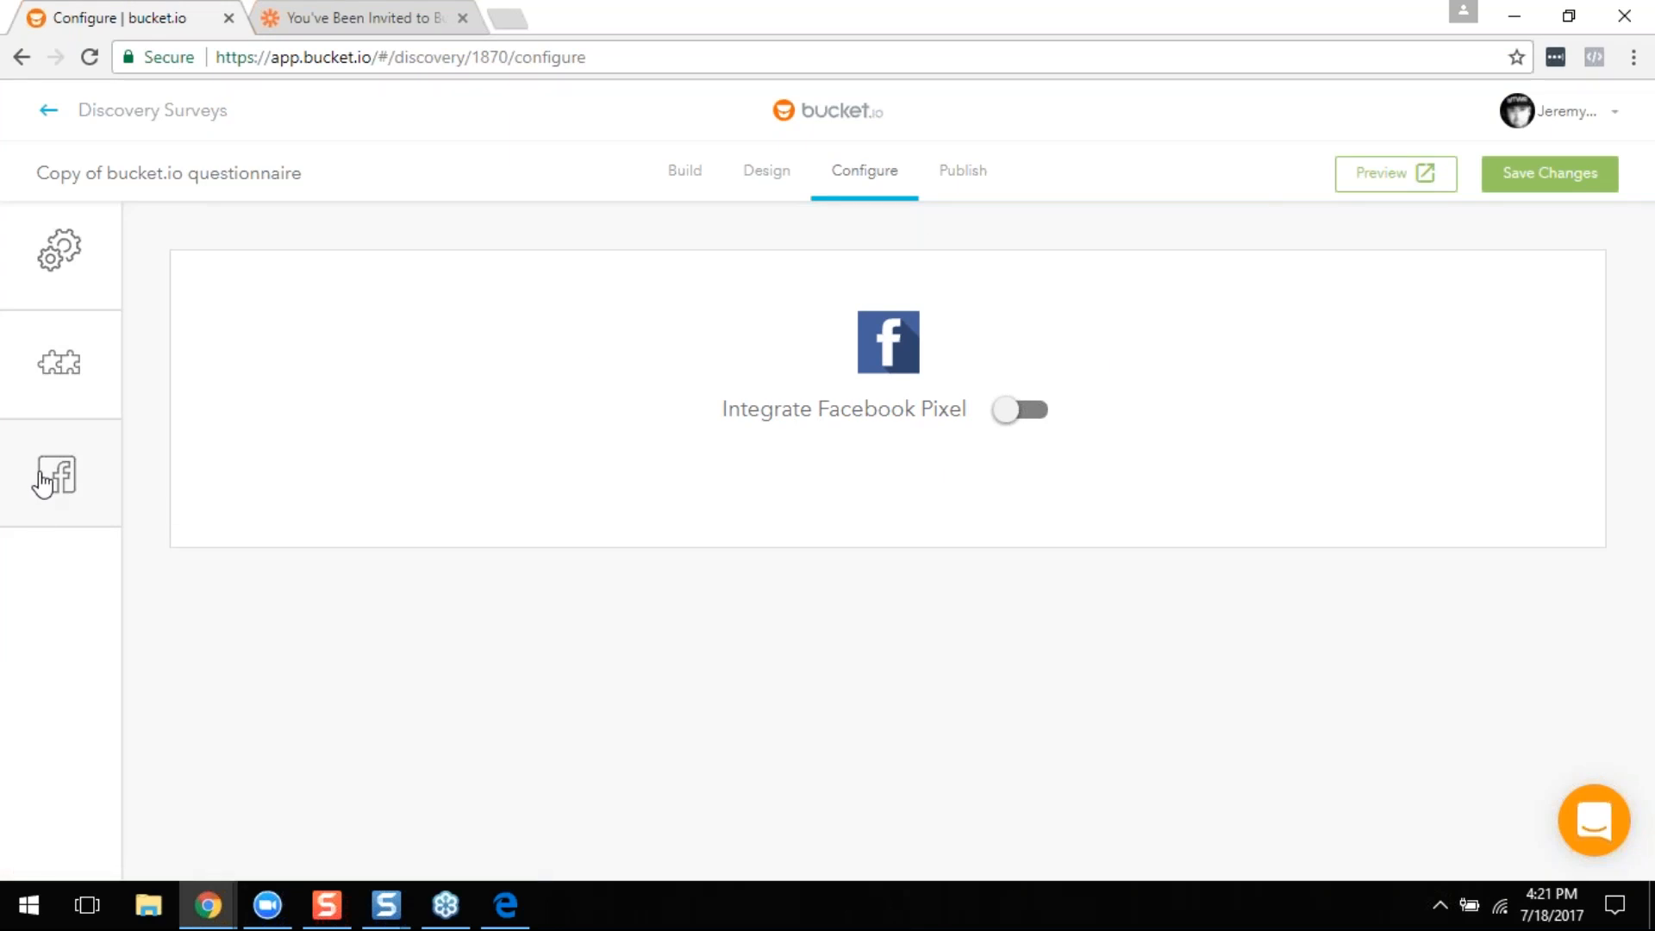
click(1013, 425)
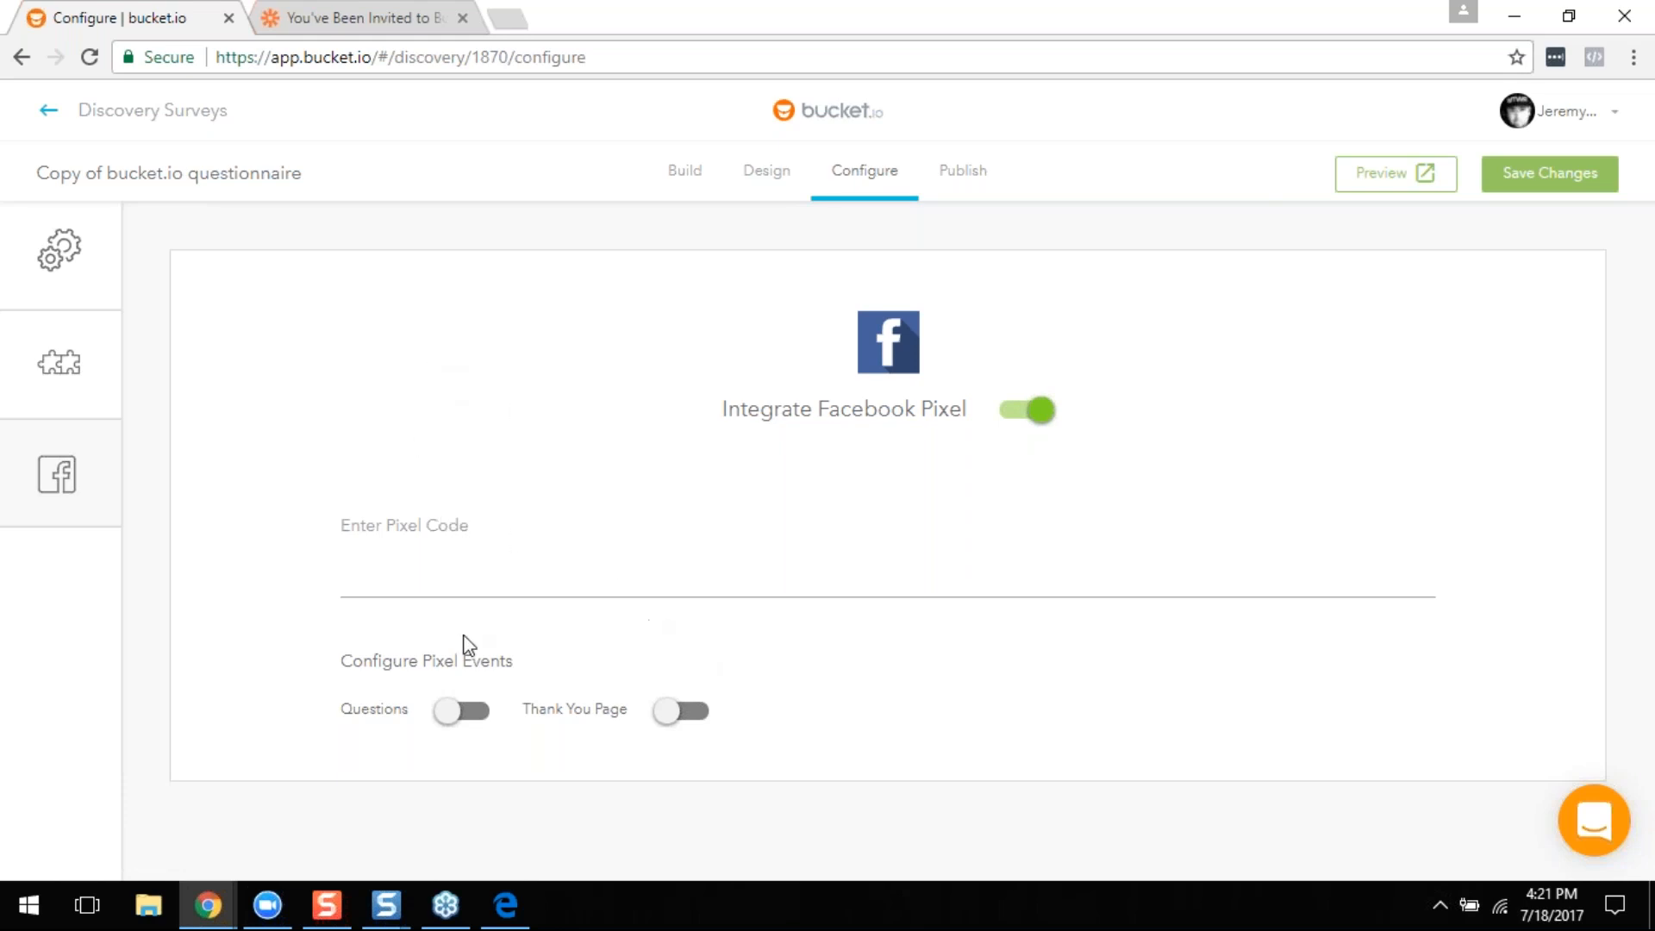
click(470, 539)
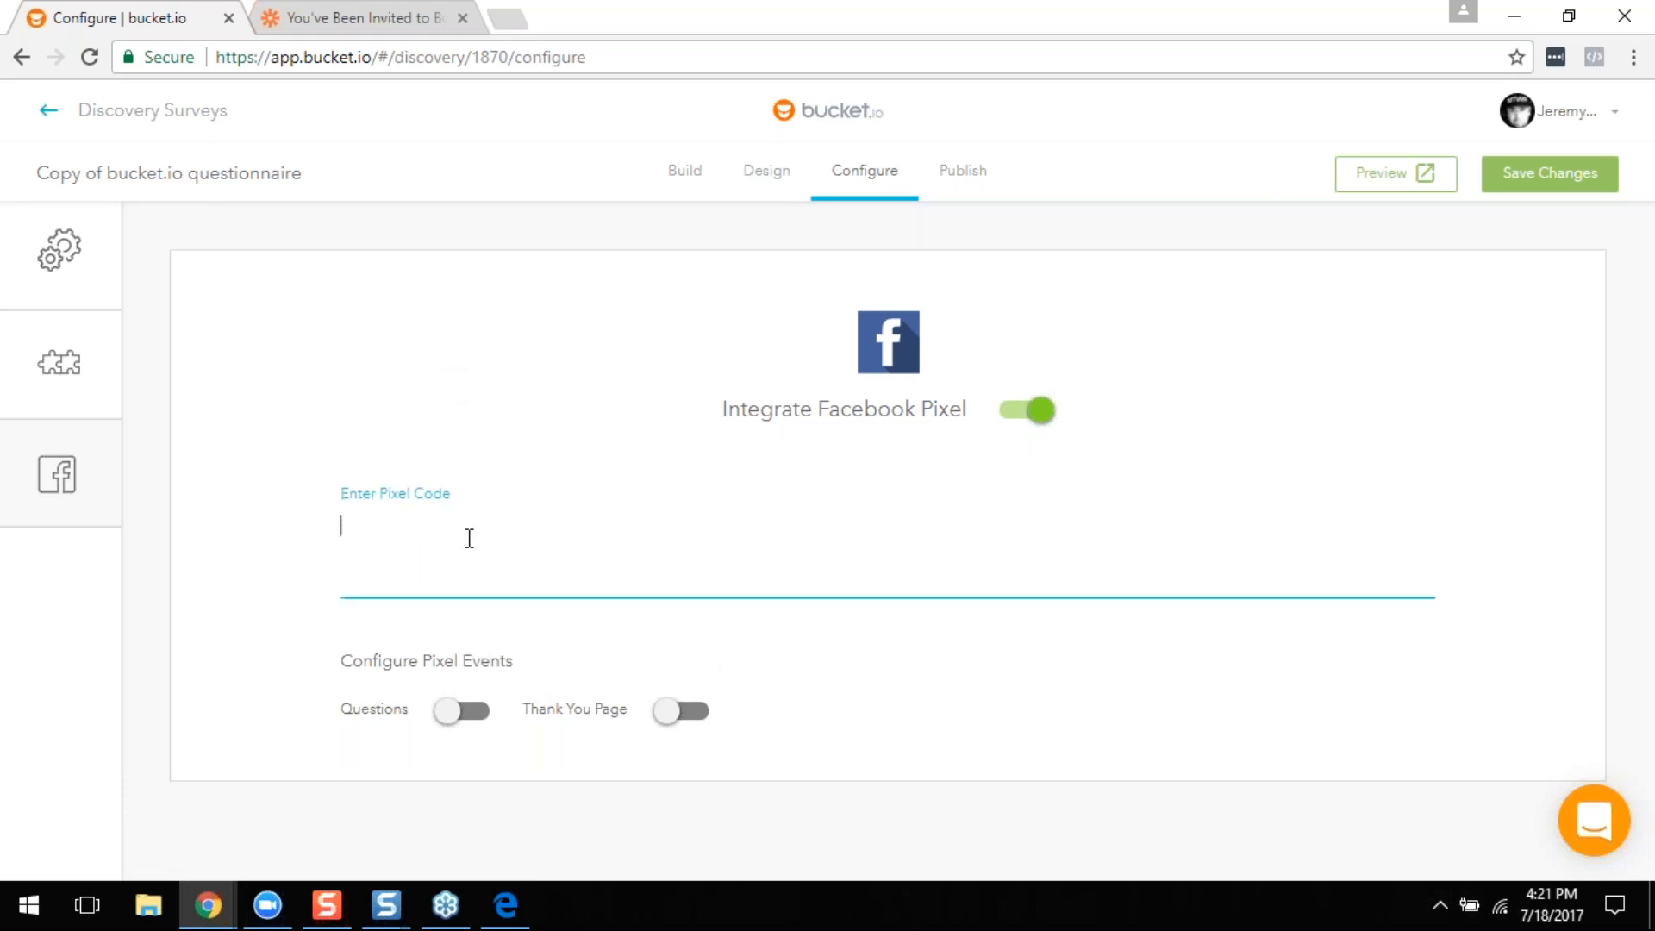
text(pixel code here)
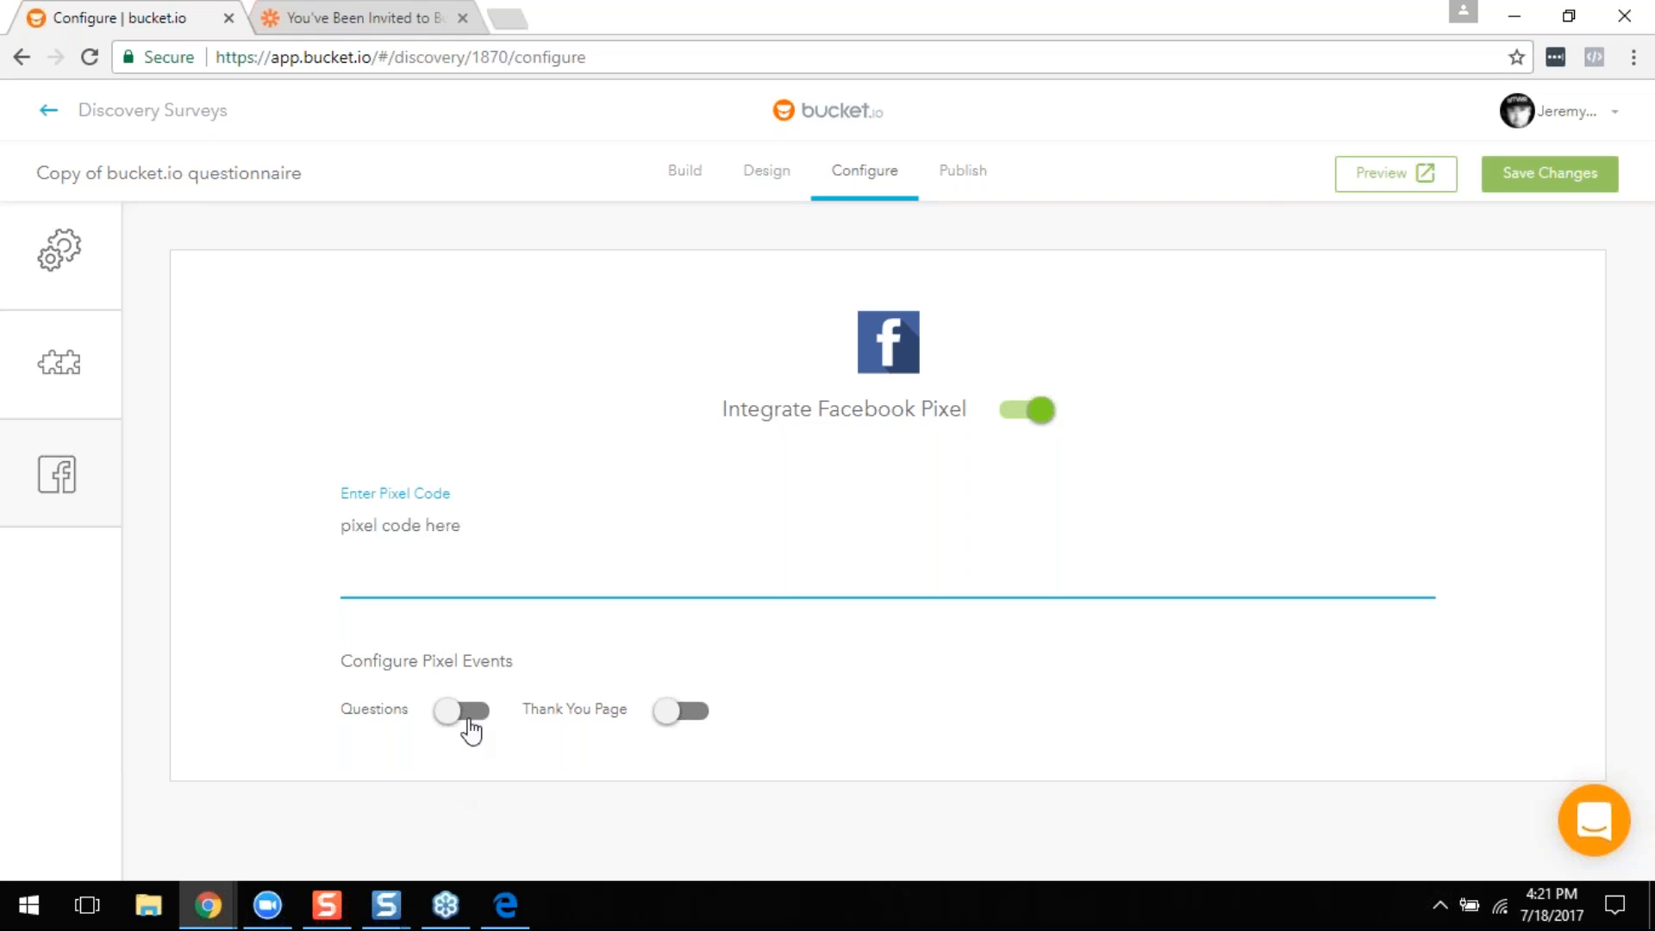
Step: Turn on Facebook Pixel events for both Questions and Thank You Page
click(467, 711)
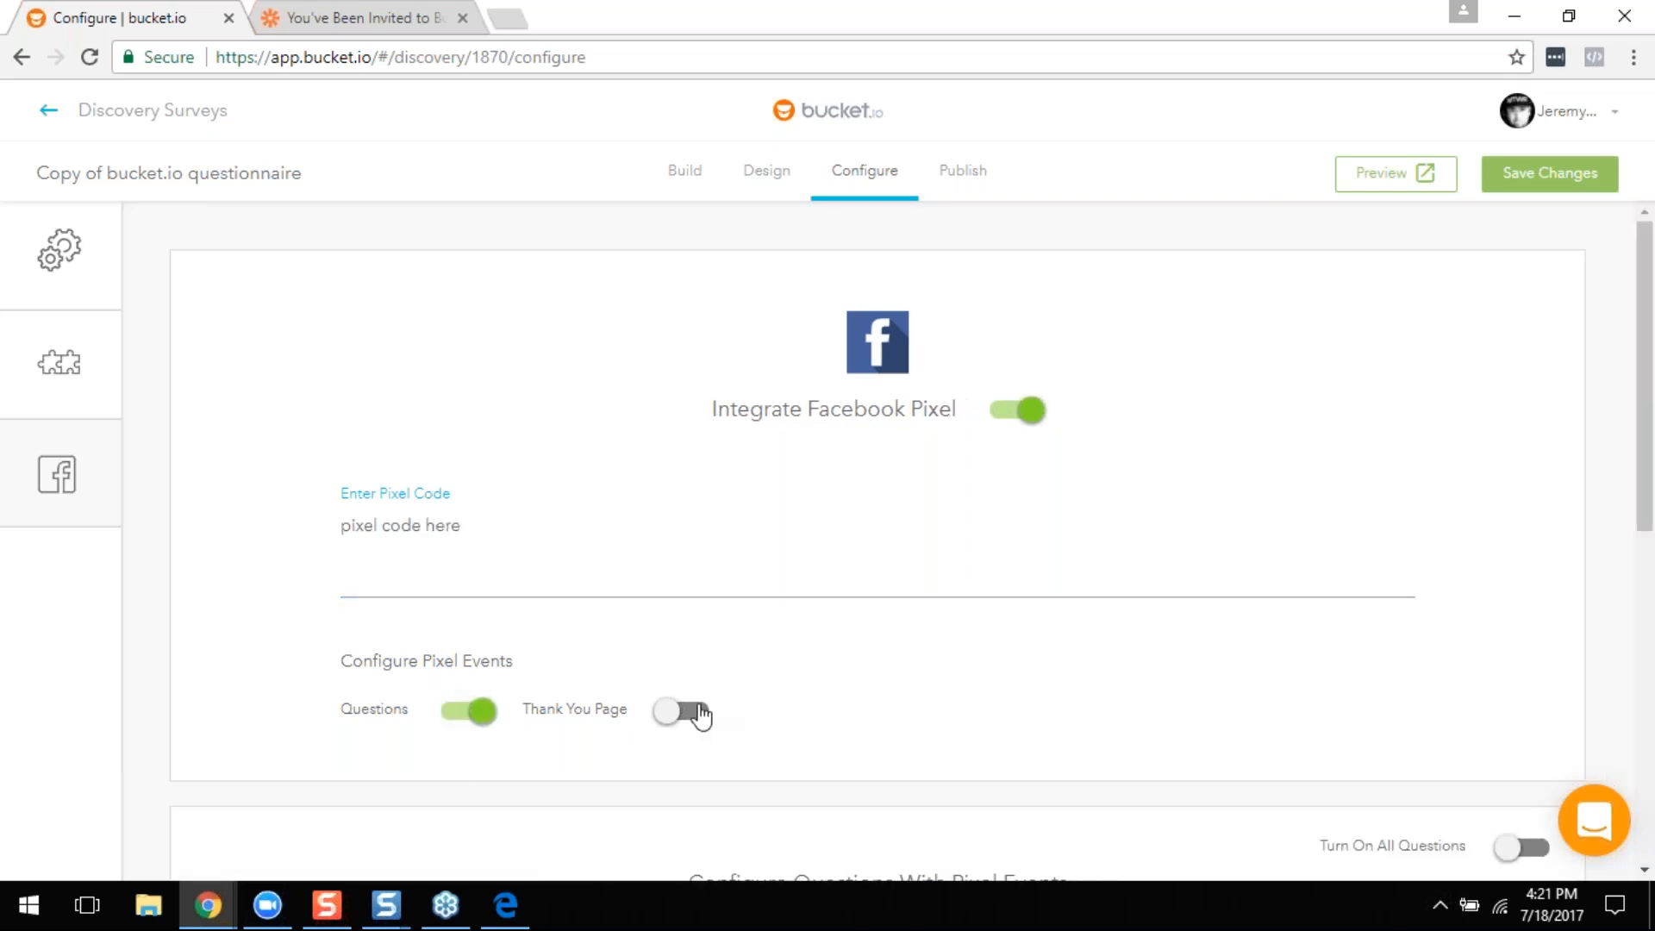
click(690, 712)
scroll(739, 764, down, 3)
scroll(798, 810, down, 2)
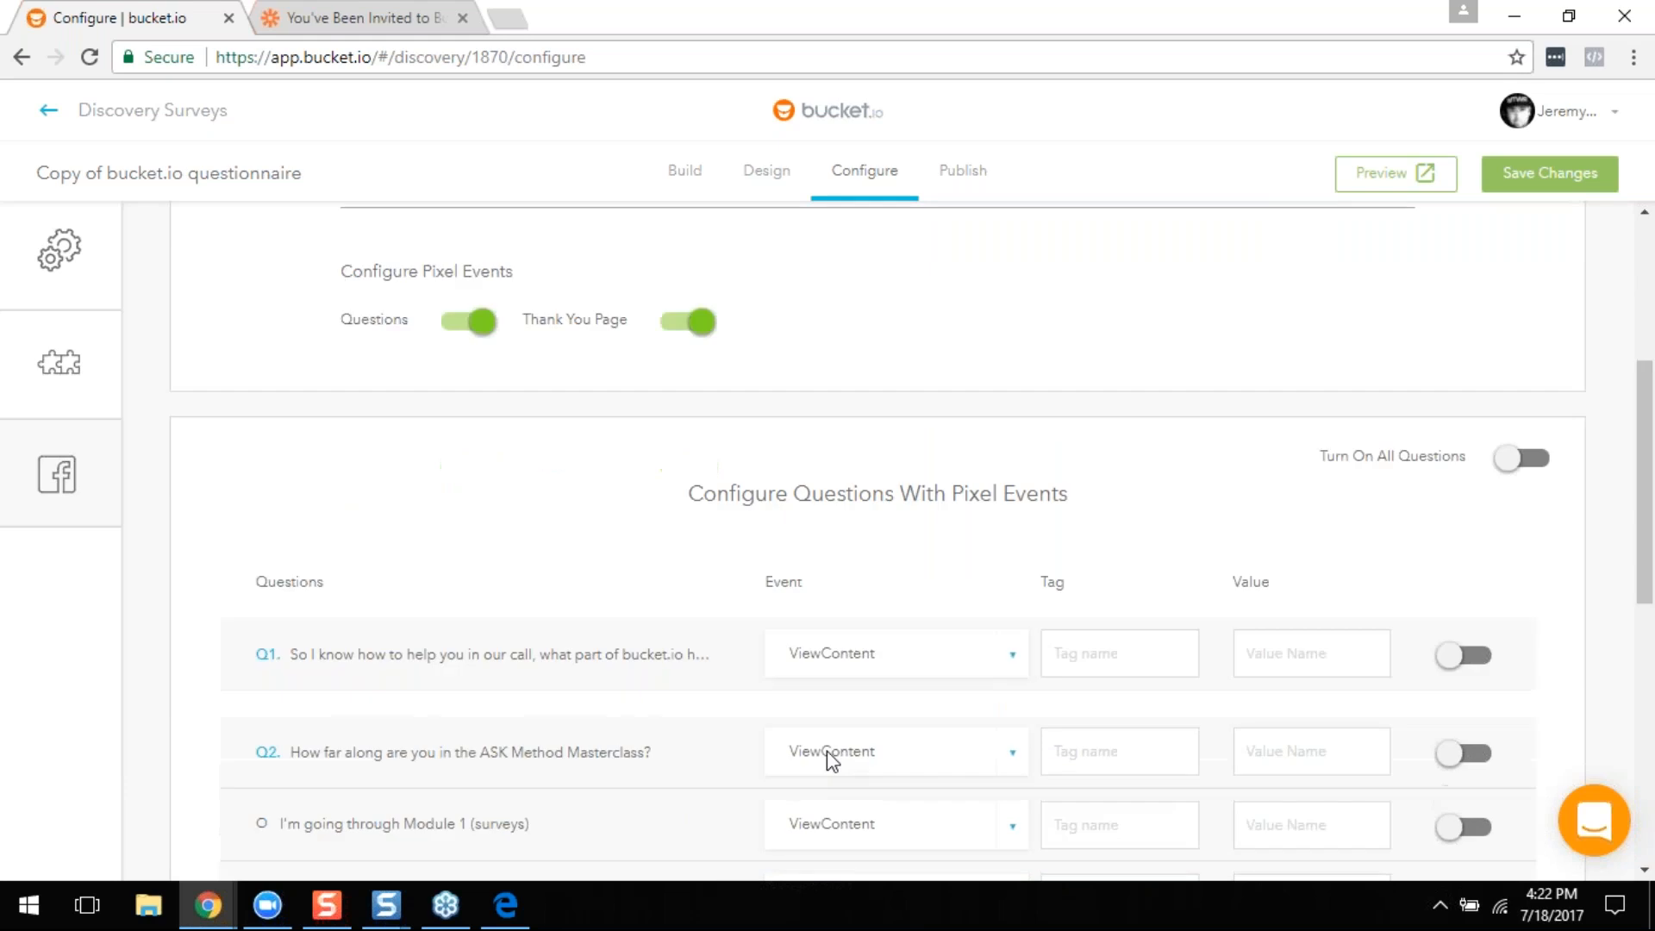
Step: Look over the pixel event, tag and value settings for the survey's questions, answer options and thank you page
scroll(938, 470, down, 3)
scroll(1198, 512, down, 4)
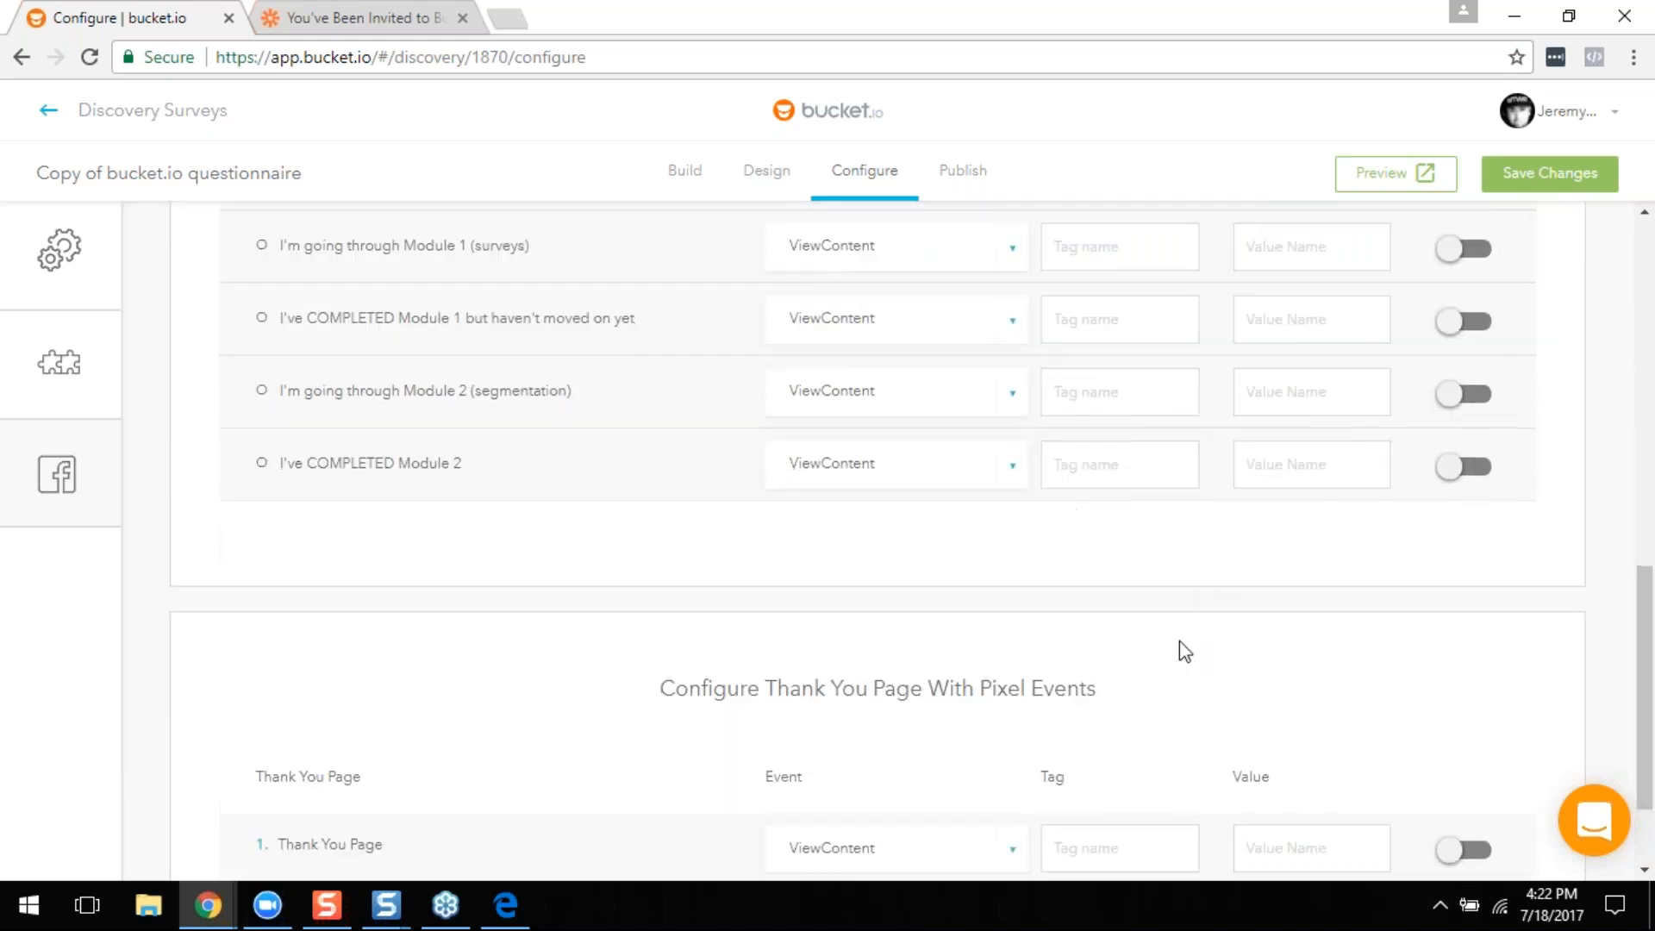
scroll(1120, 499, up, 5)
scroll(1079, 448, down, 5)
scroll(1001, 600, up, 5)
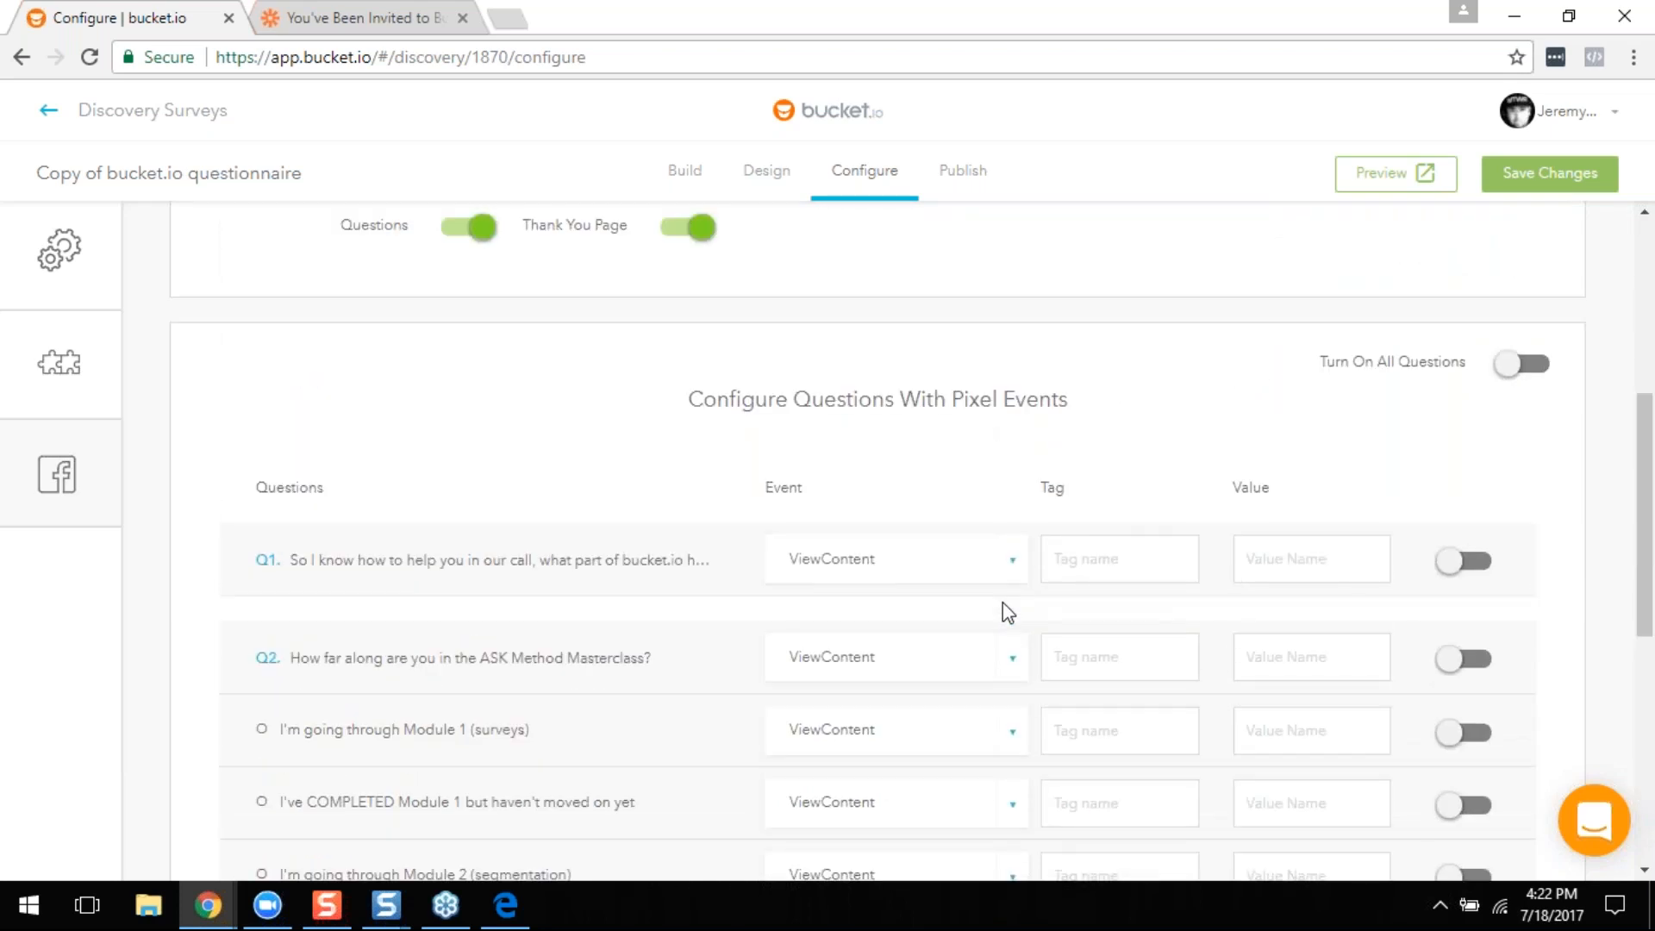
scroll(1004, 608, down, 4)
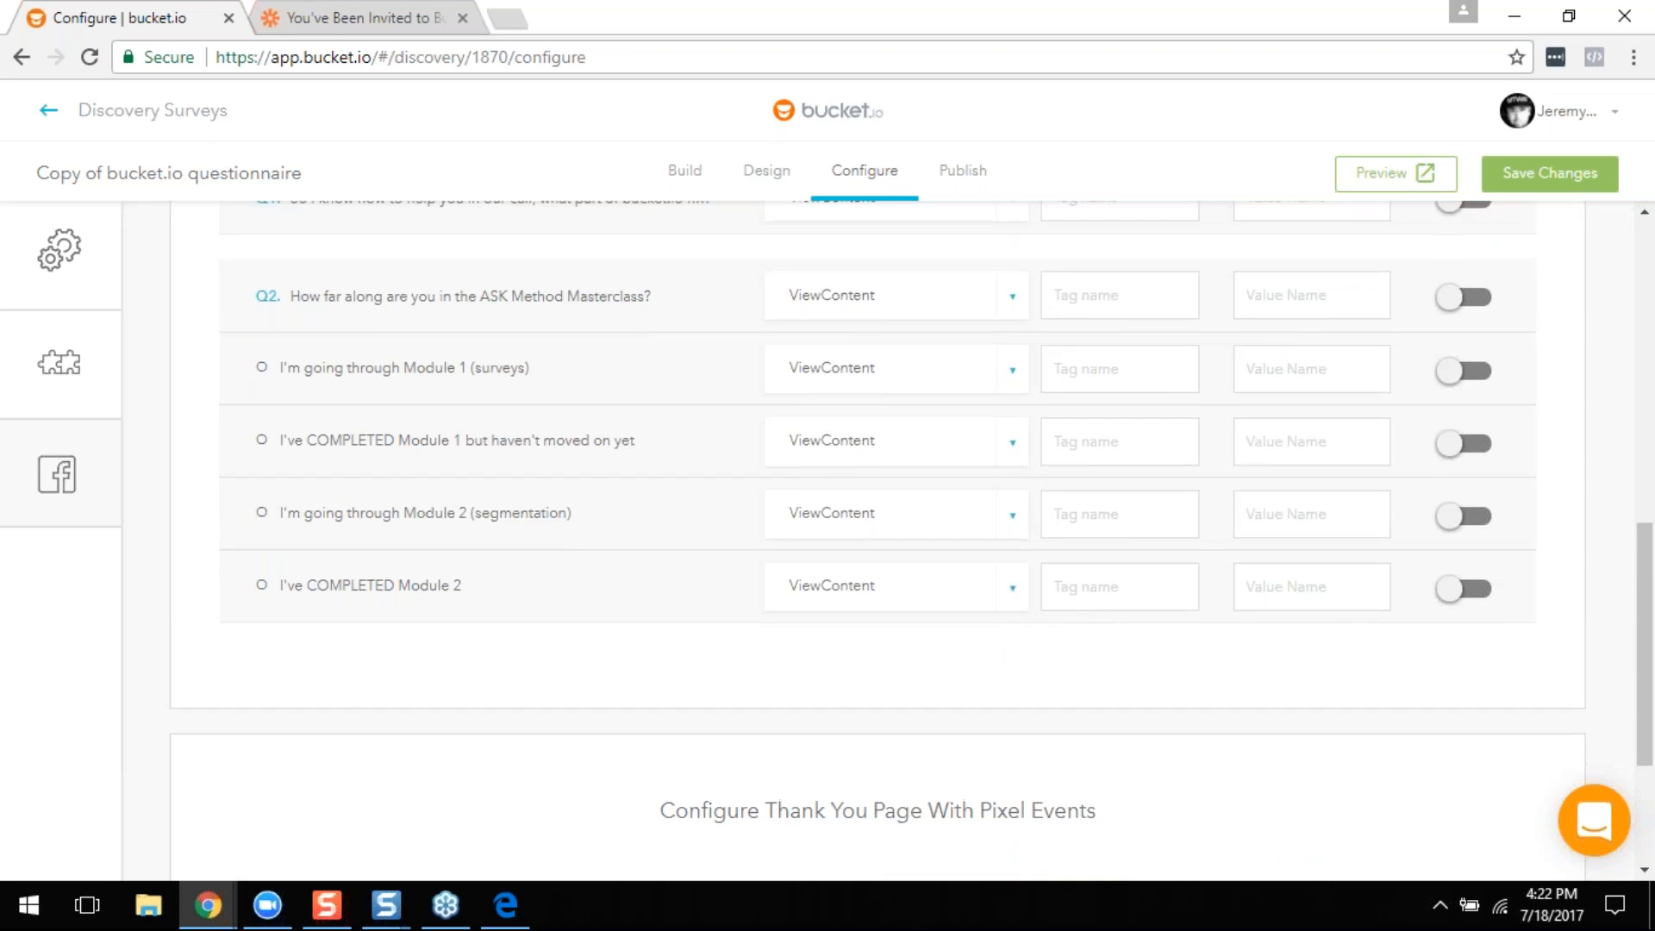
scroll(1015, 623, up, 5)
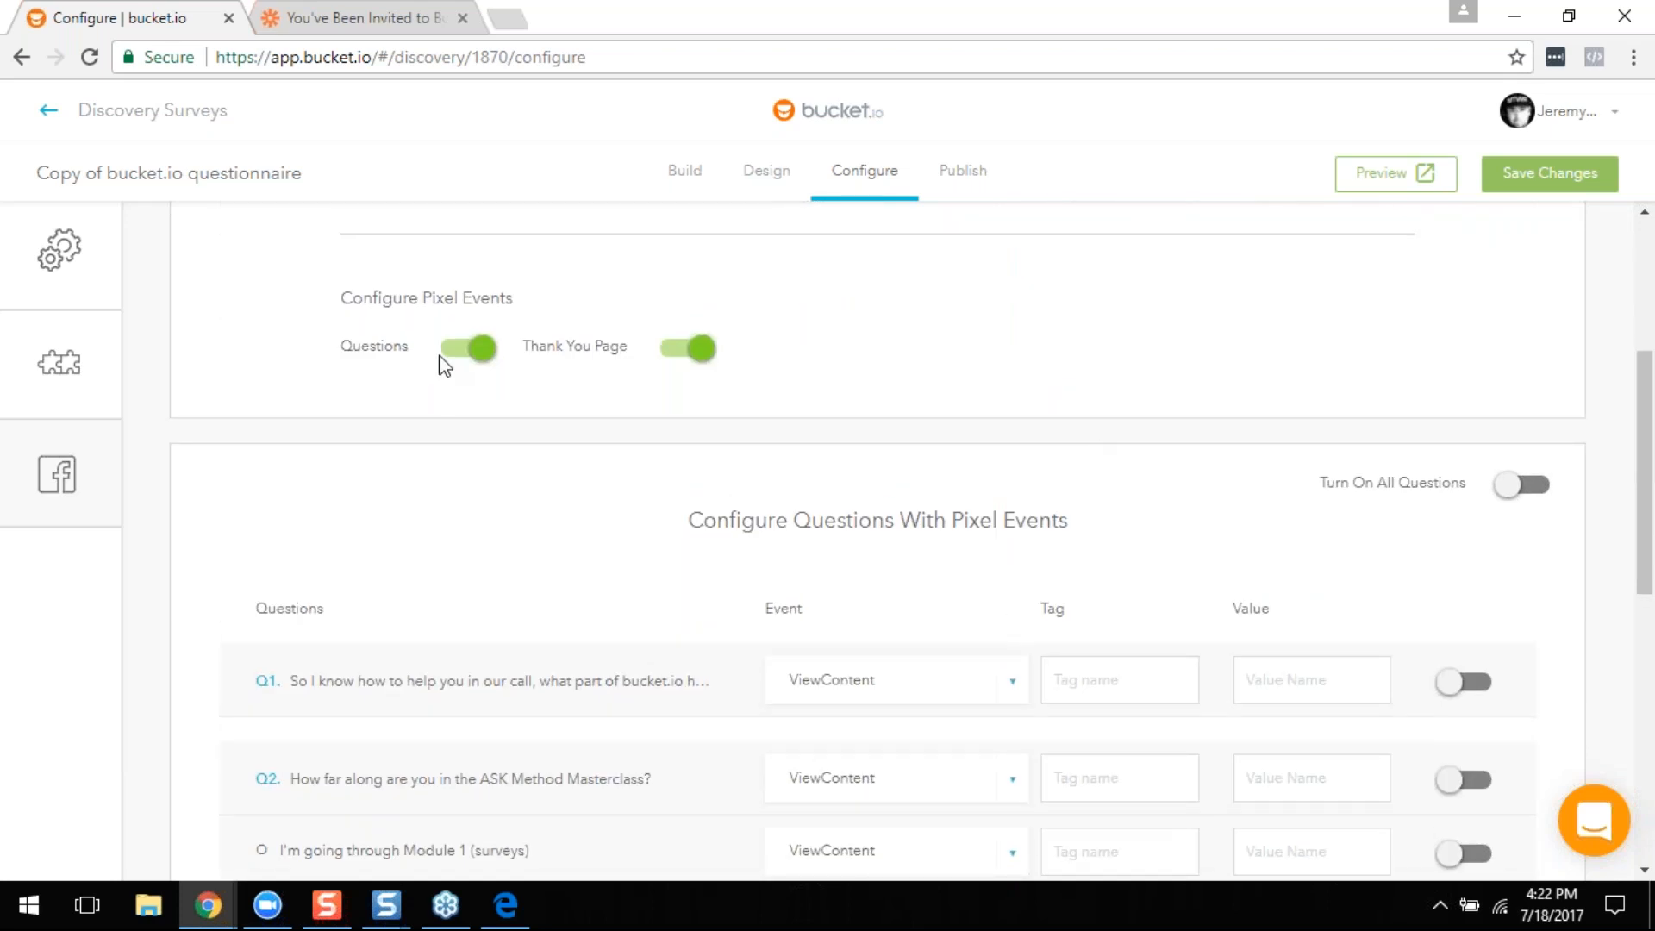
scroll(794, 461, down, 4)
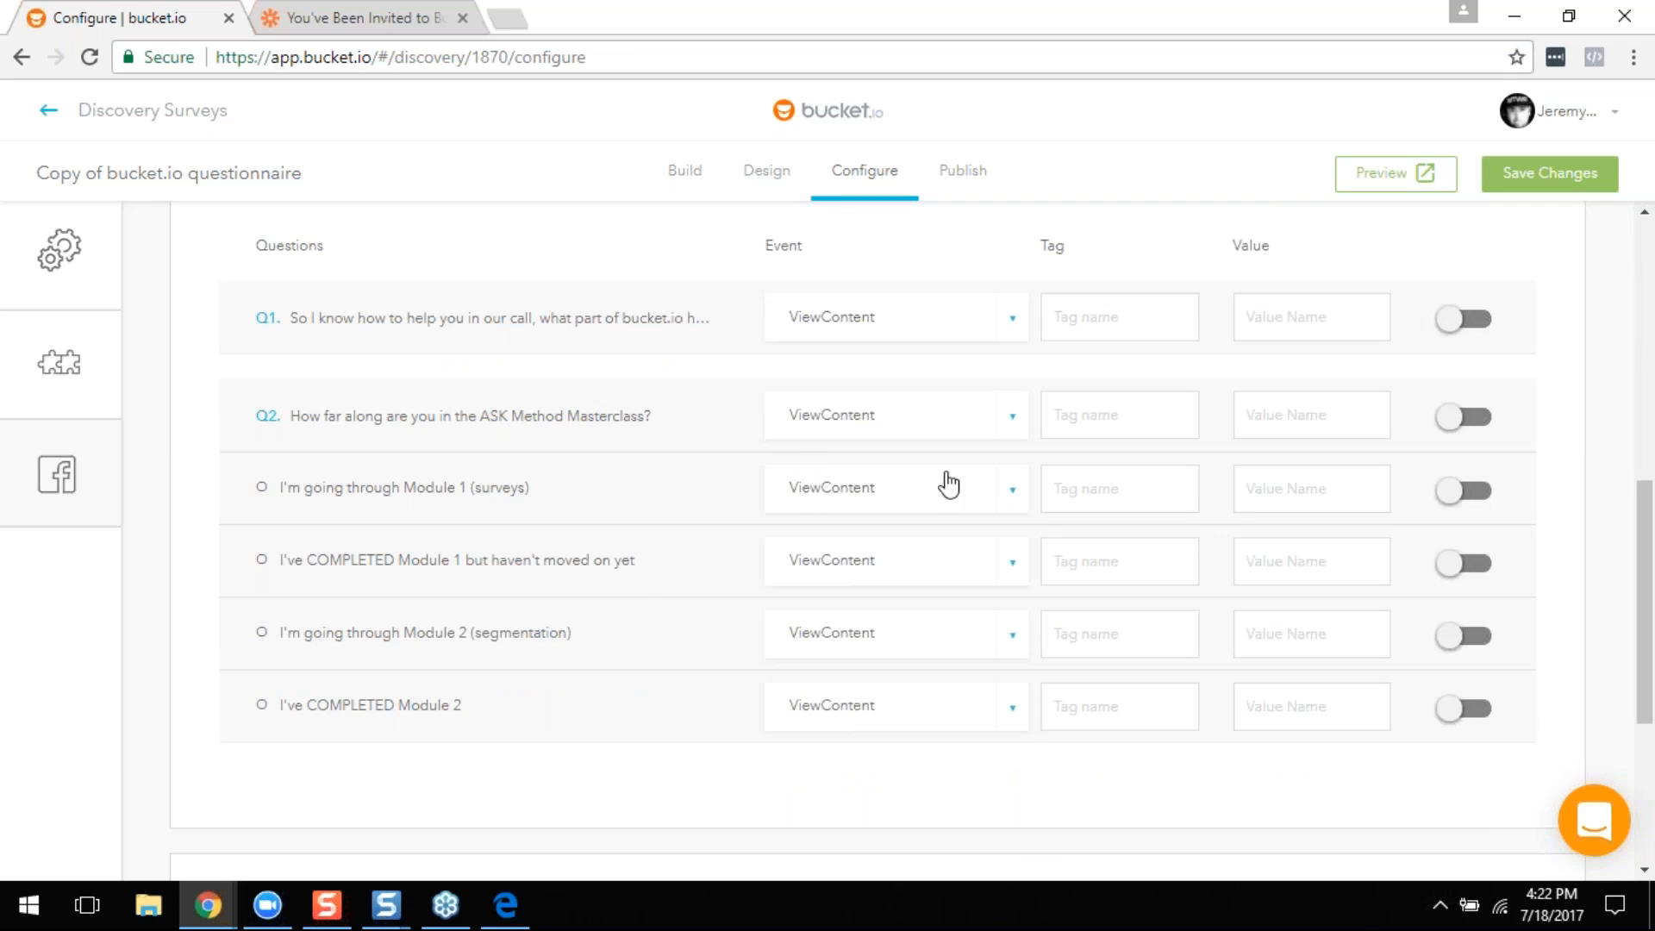
scroll(956, 579, up, 2)
scroll(958, 580, up, 3)
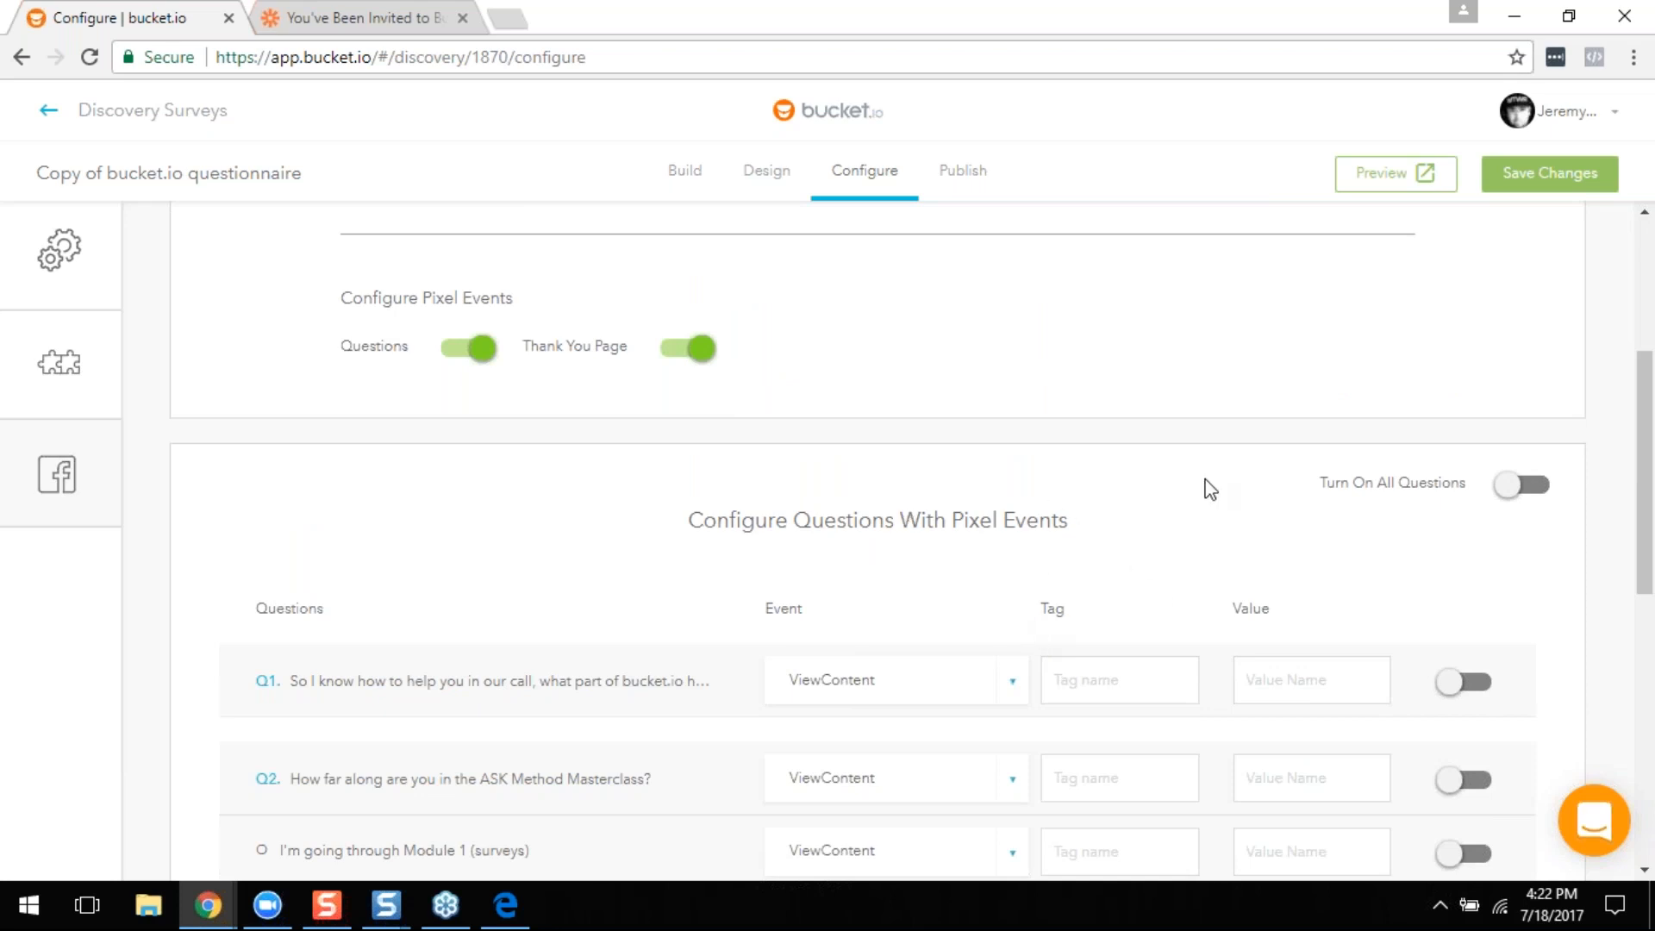
Step: Save the configuration changes and choose go.bucketsurveys.com as the domain for publishing the discovery survey
click(1539, 175)
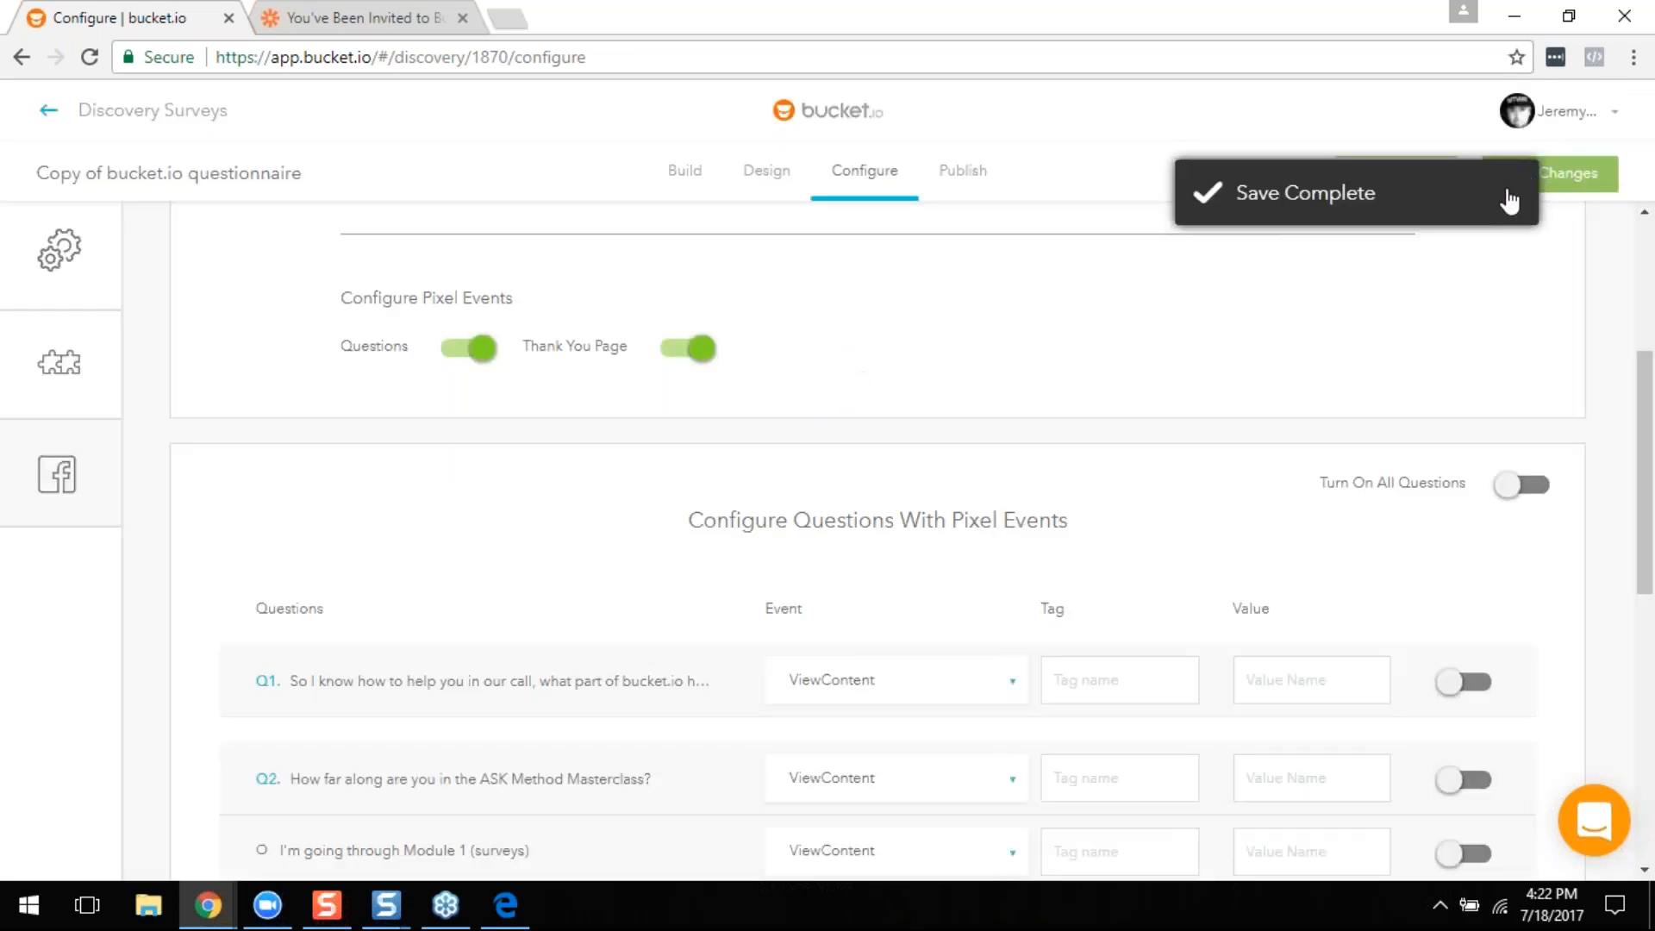
click(961, 171)
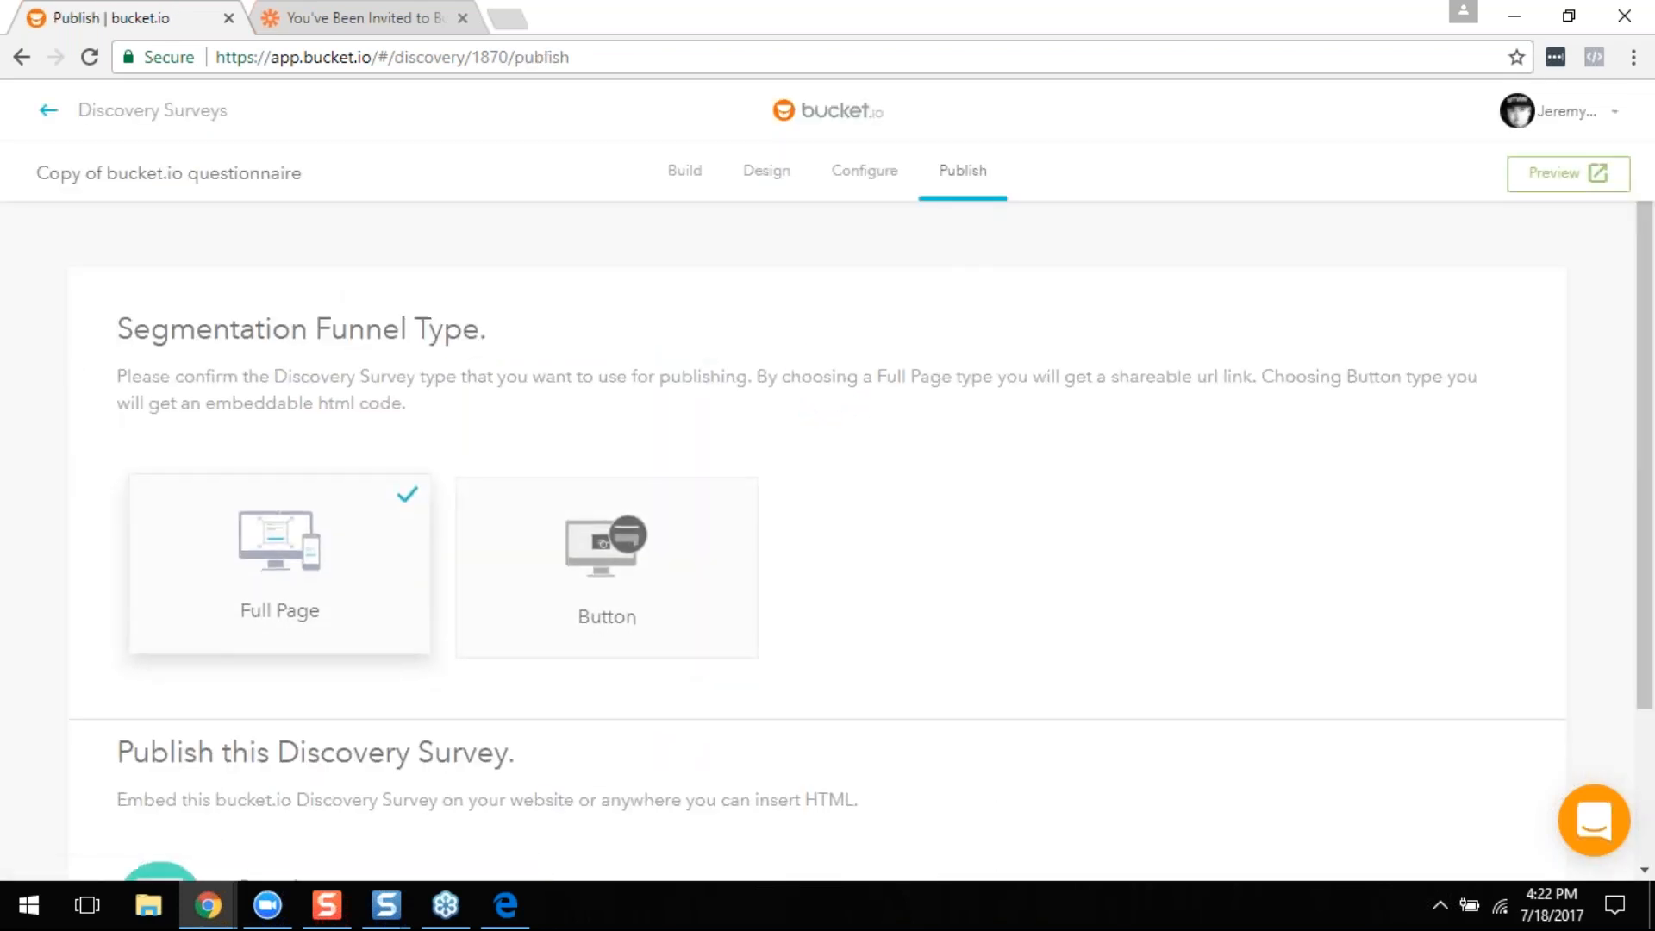
scroll(949, 388, down, 2)
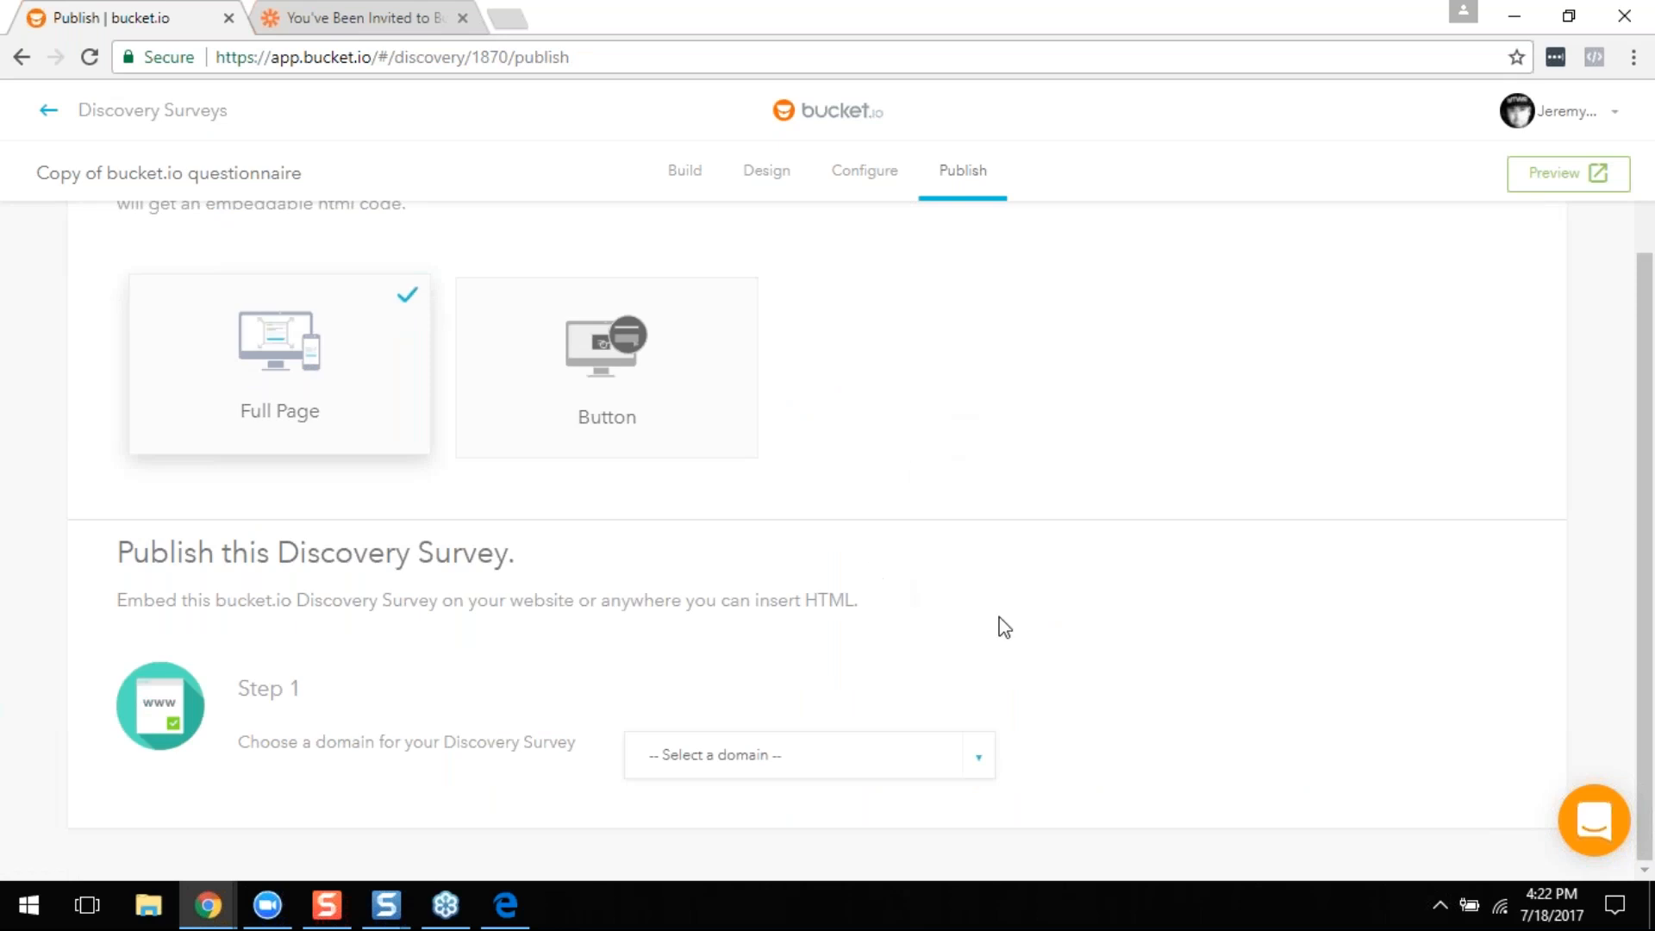
click(767, 769)
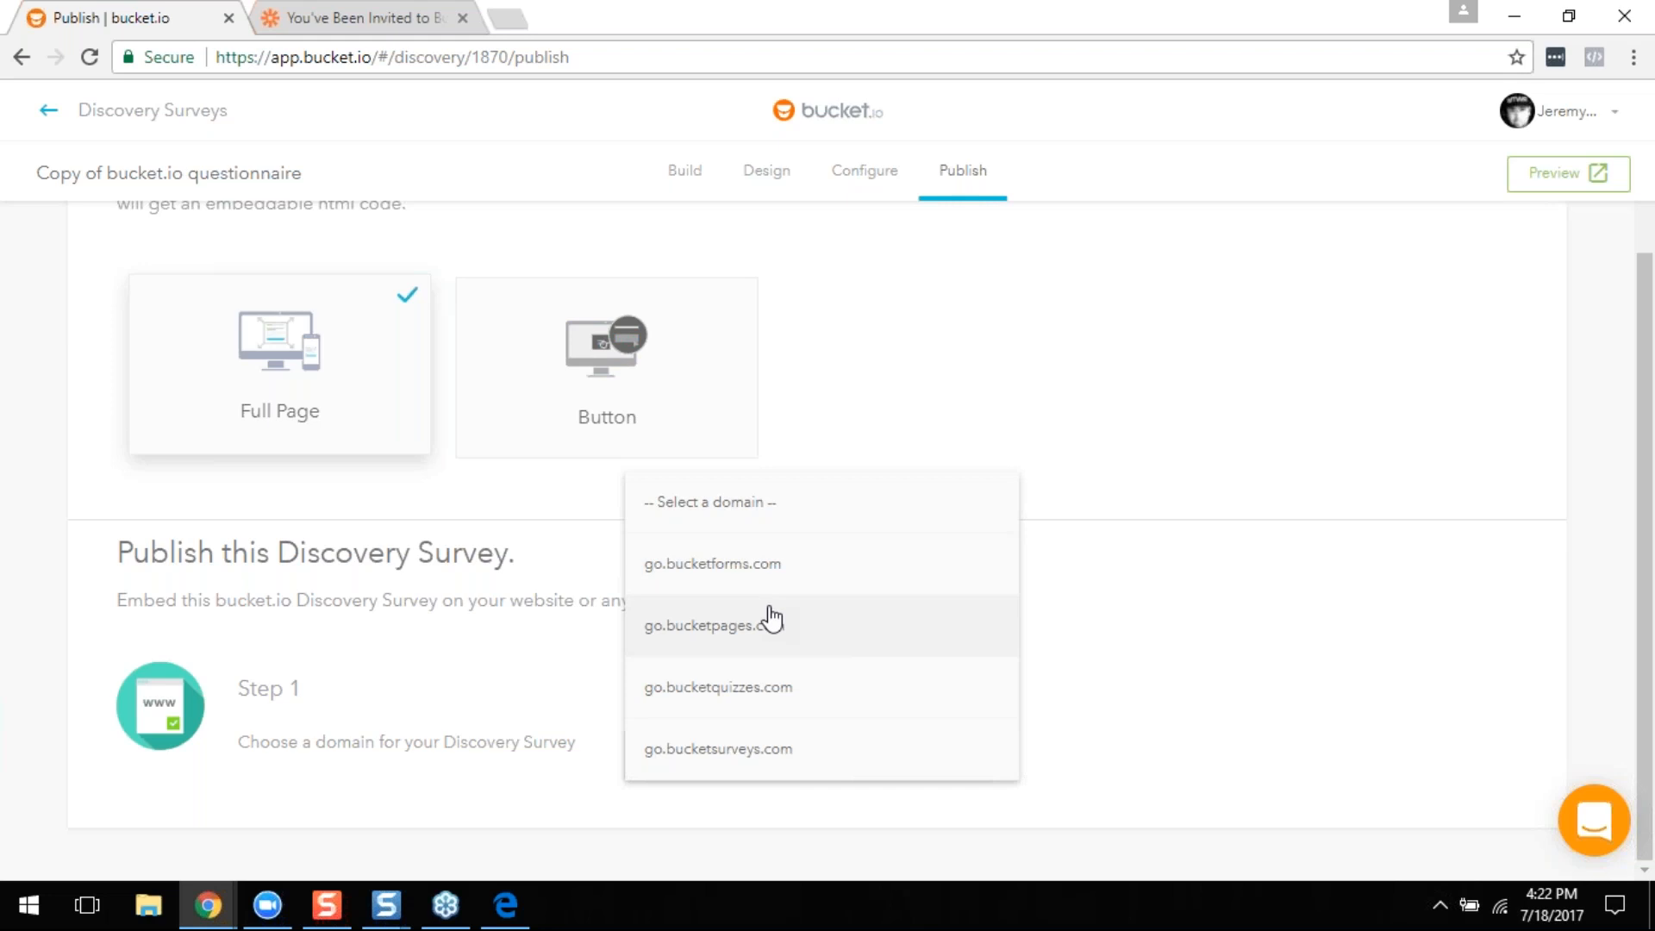
click(768, 573)
click(813, 768)
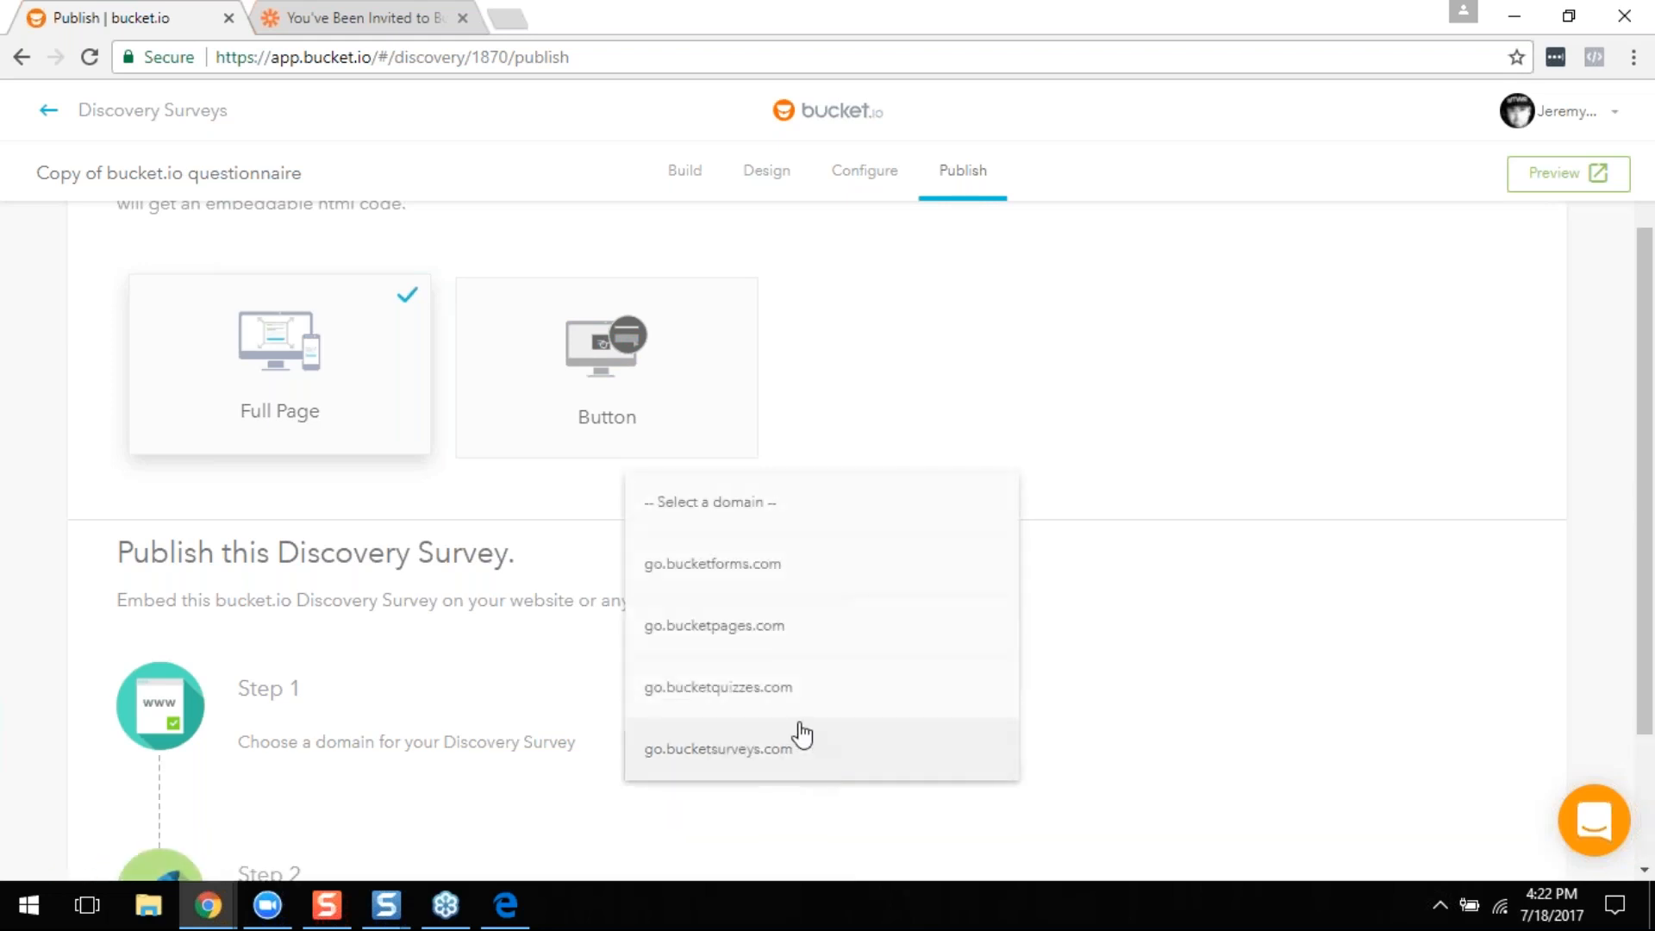
click(787, 752)
scroll(1027, 634, down, 2)
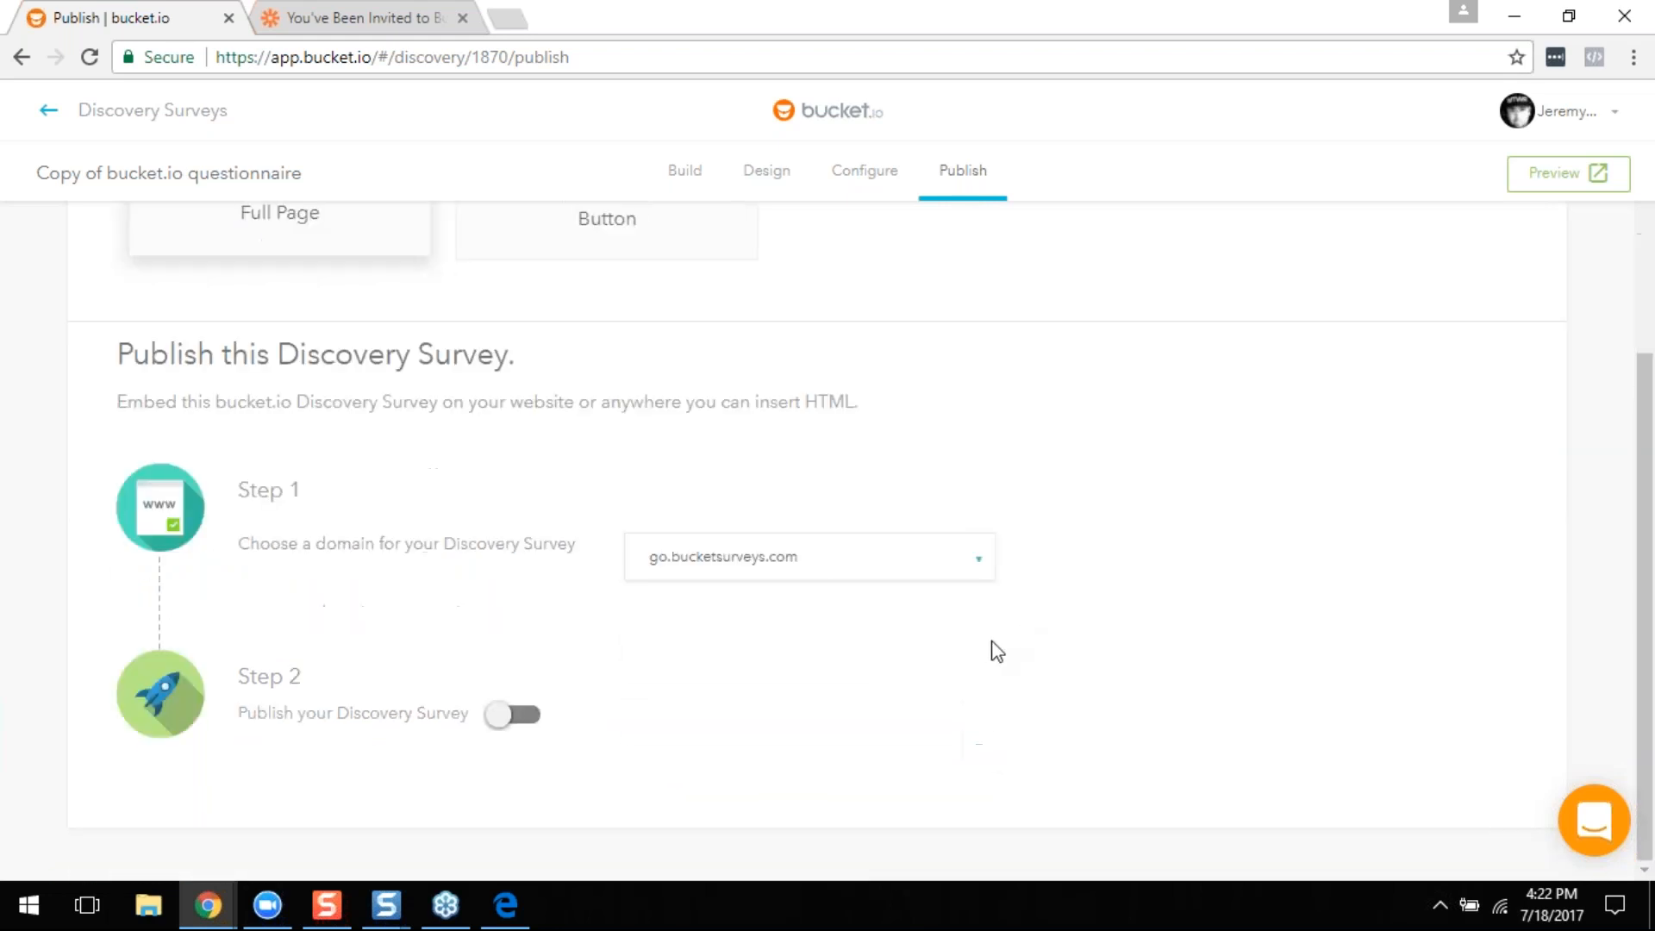
Step: Publish the discovery survey anyway, without going back to finish the Welcome and Contact Information pages
click(518, 717)
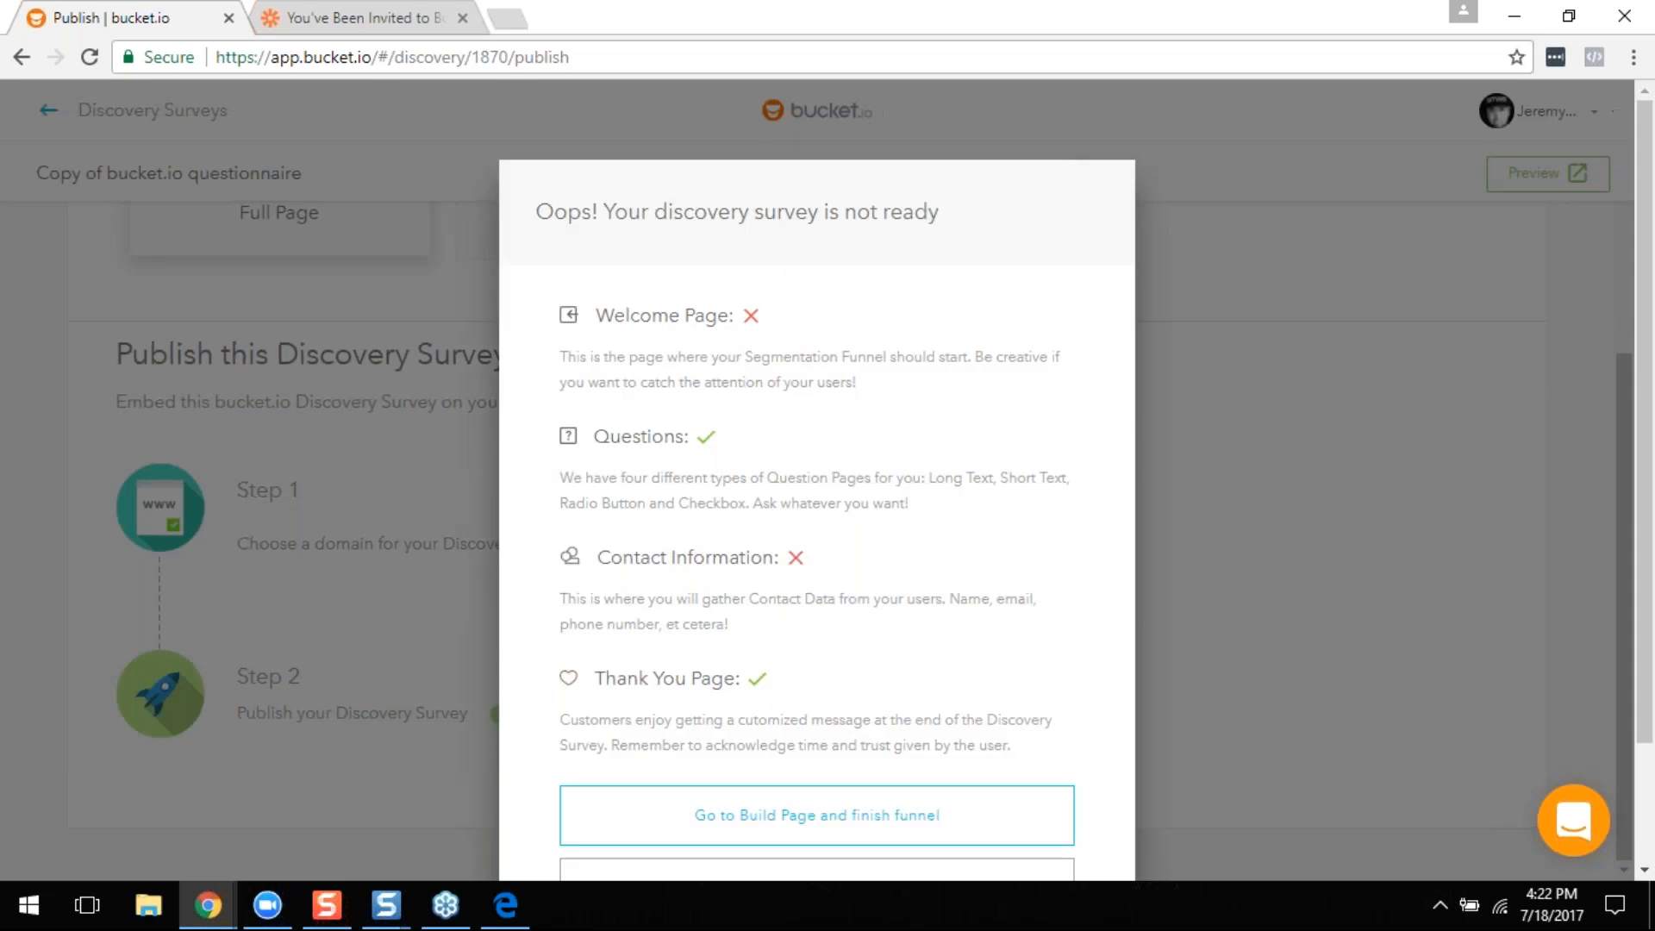
scroll(776, 414, down, 1)
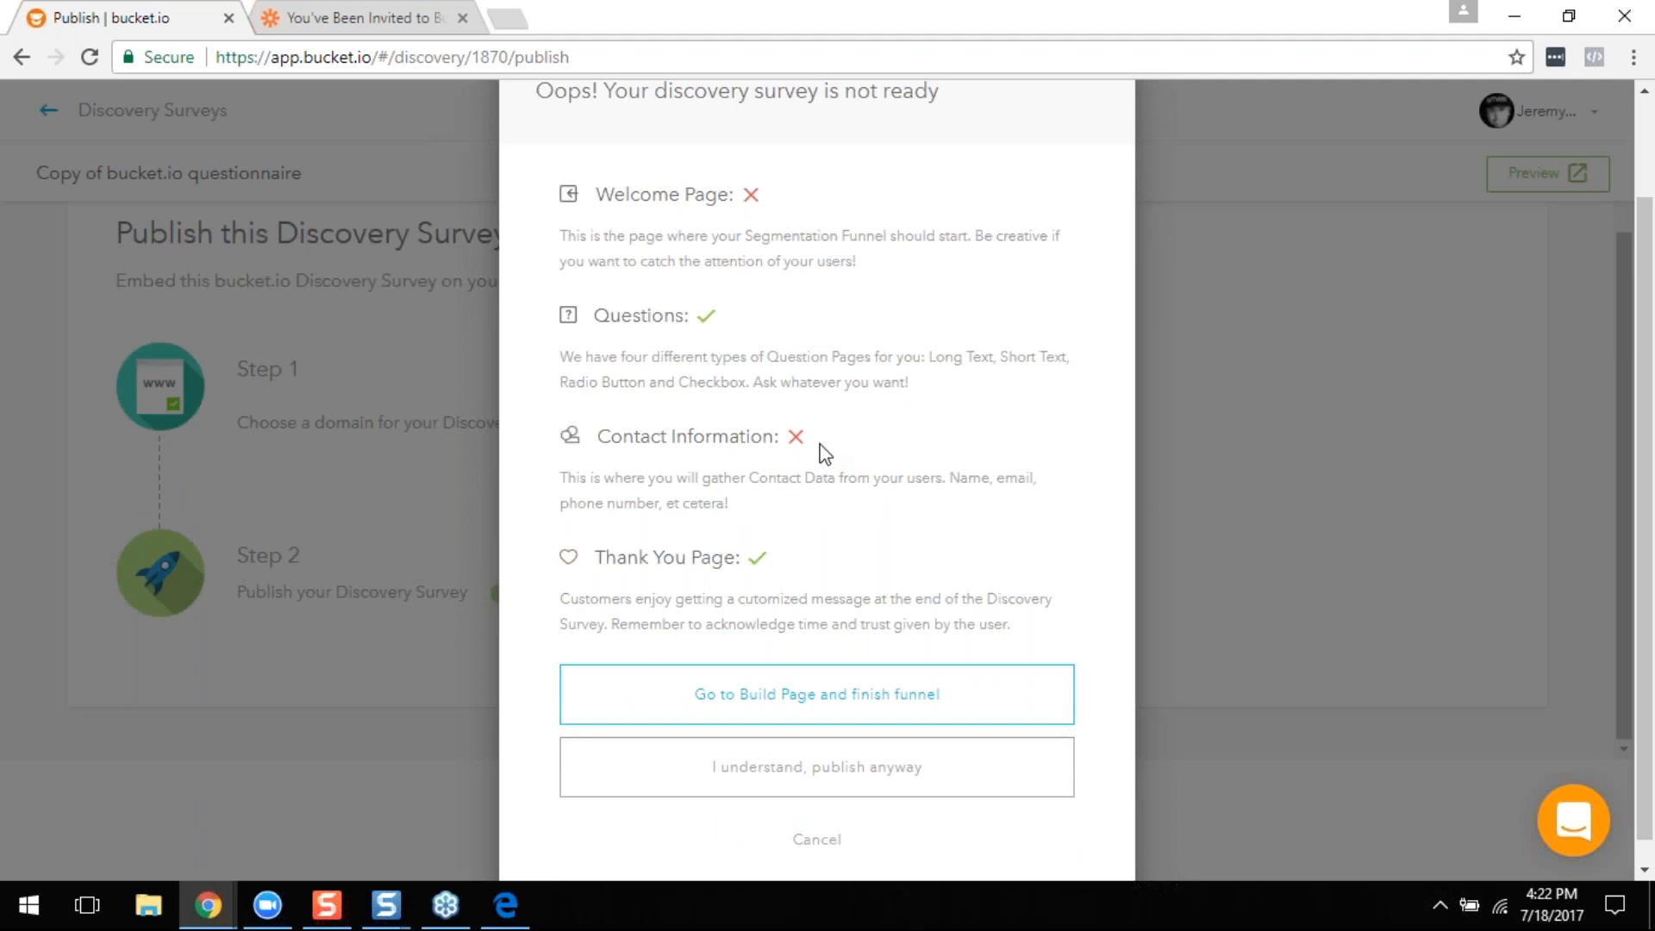
scroll(857, 517, up, 2)
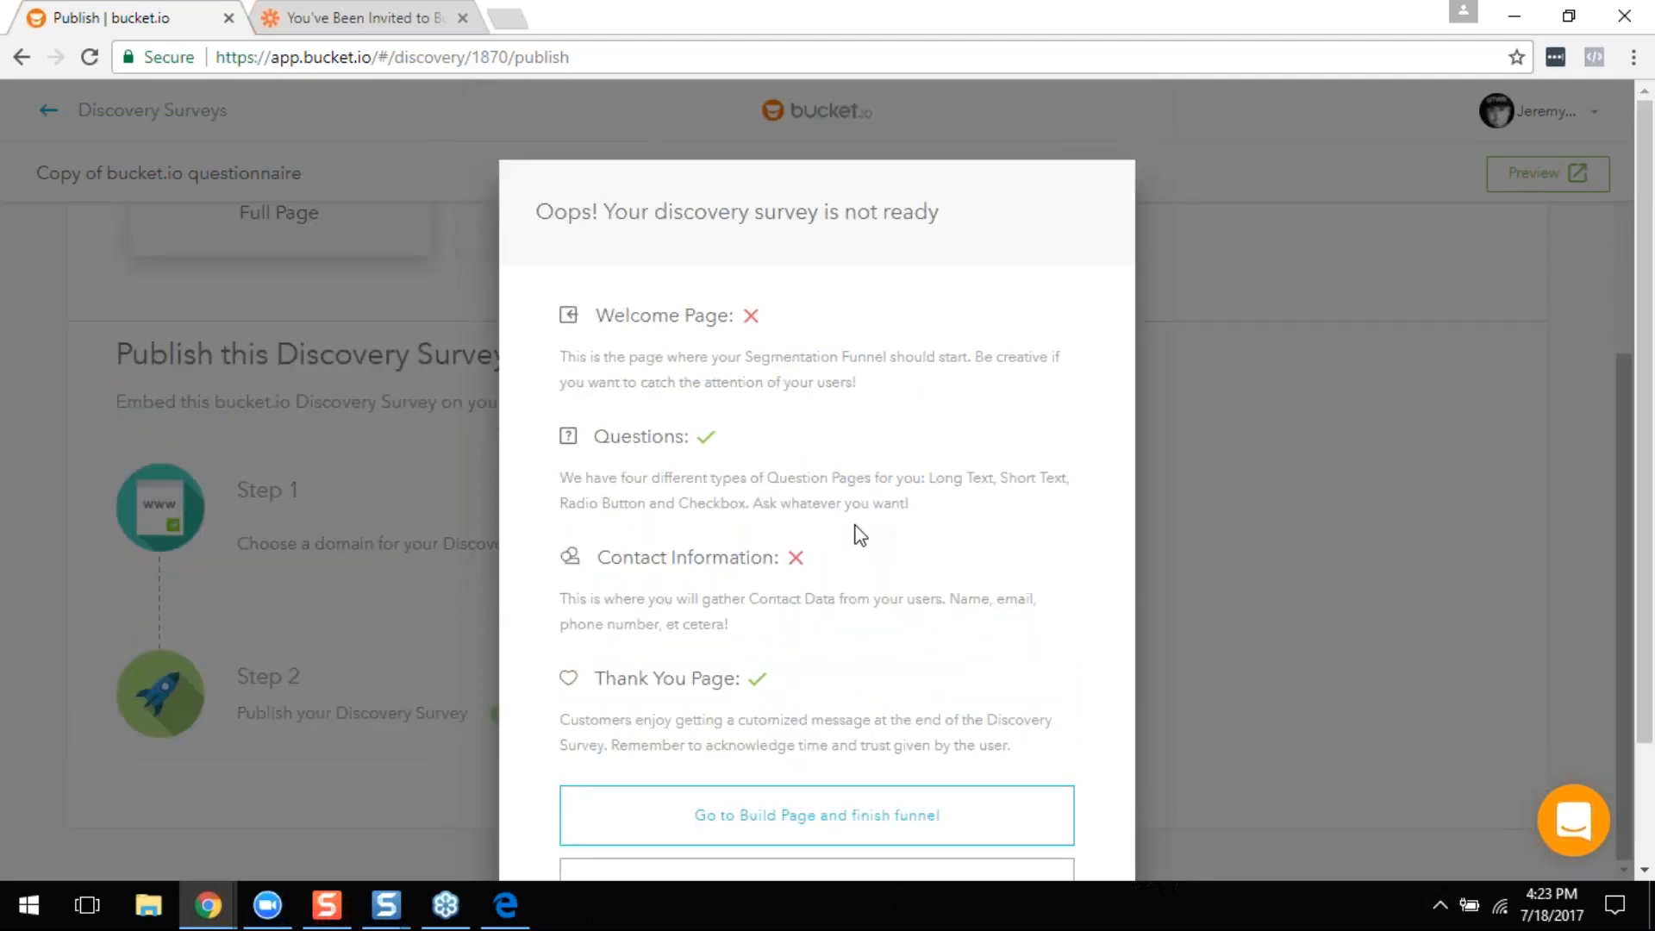
scroll(858, 534, down, 2)
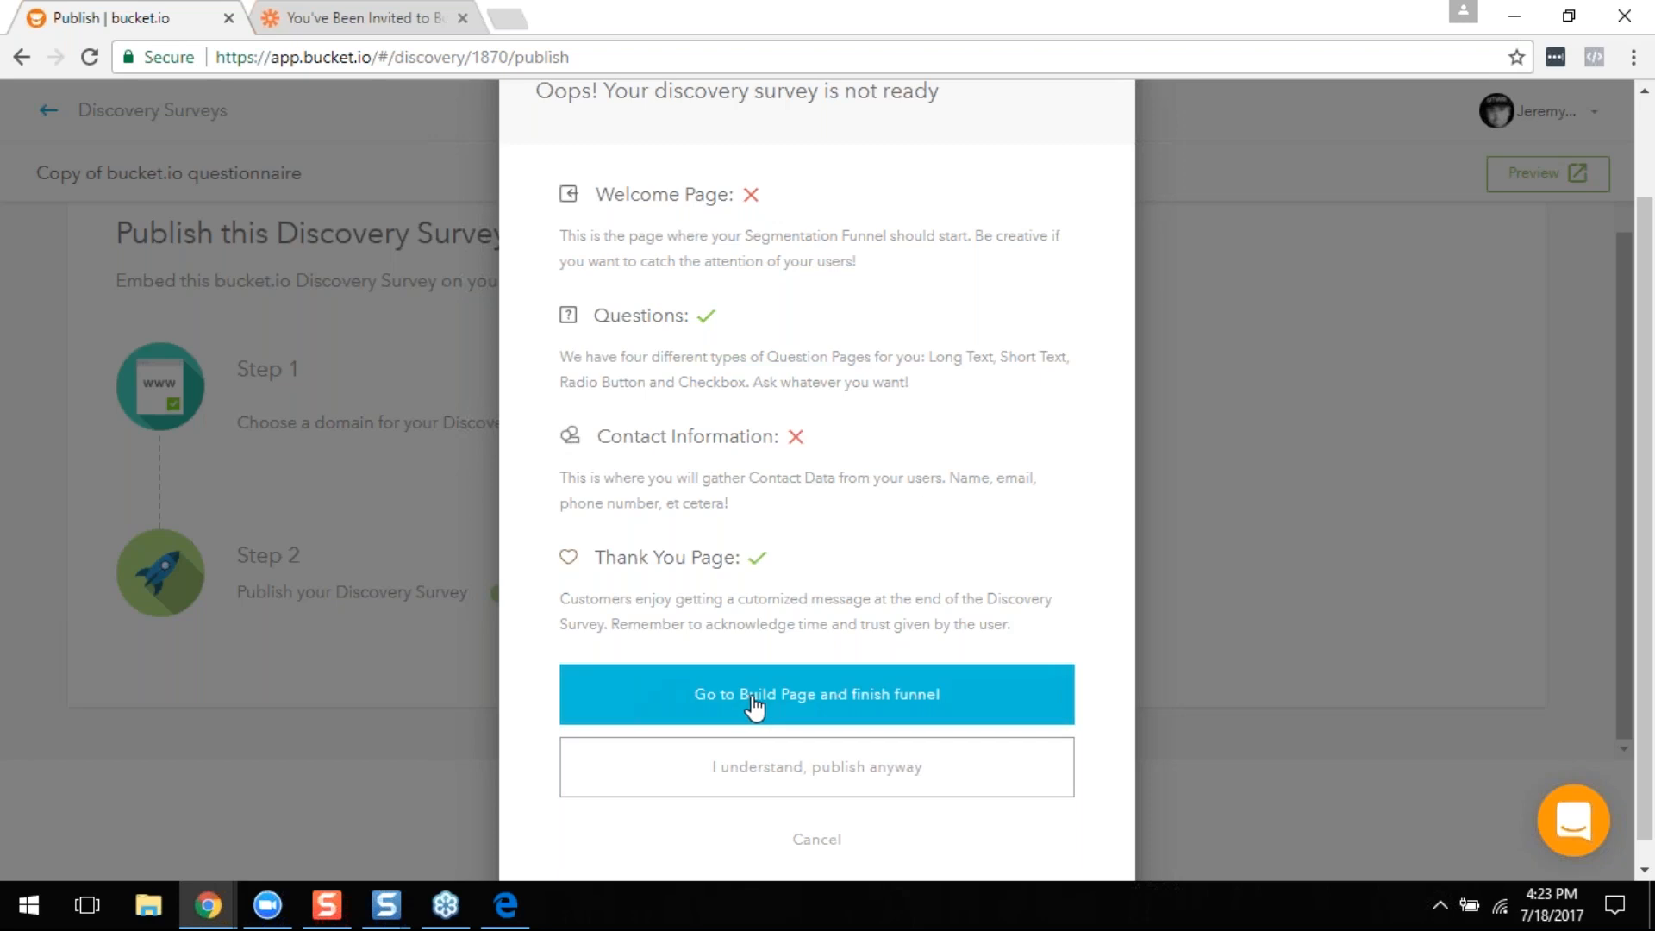
click(780, 784)
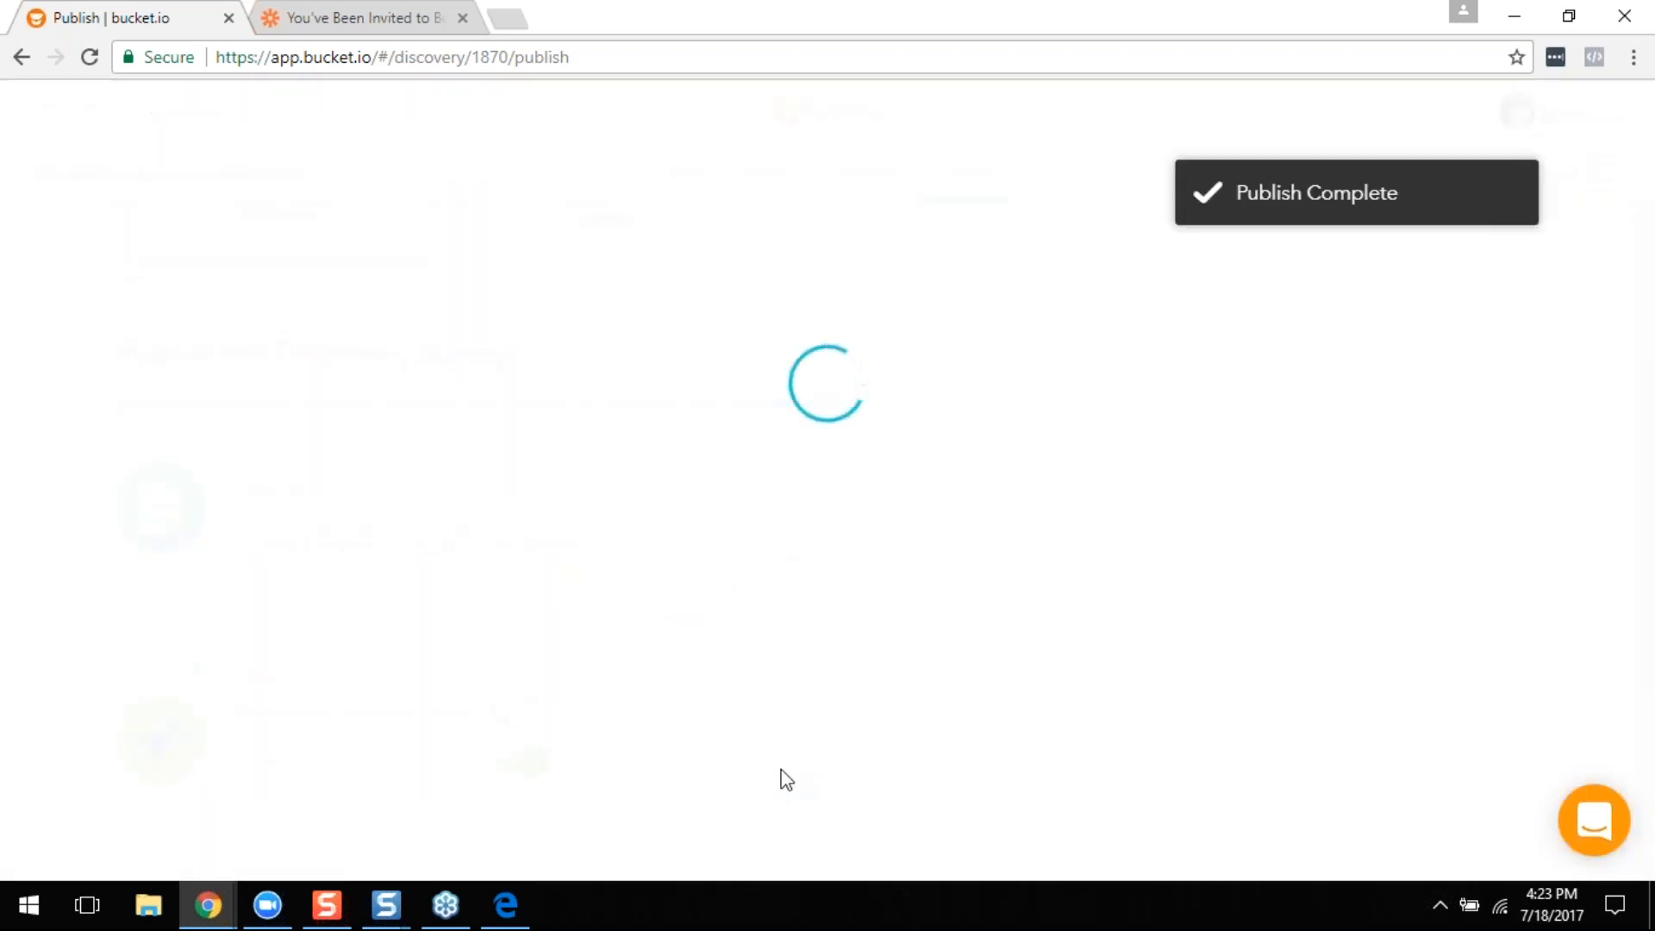
Step: Copy the published survey's share link and load it in the browser tab holding the Zapier invitation
scroll(806, 698, down, 4)
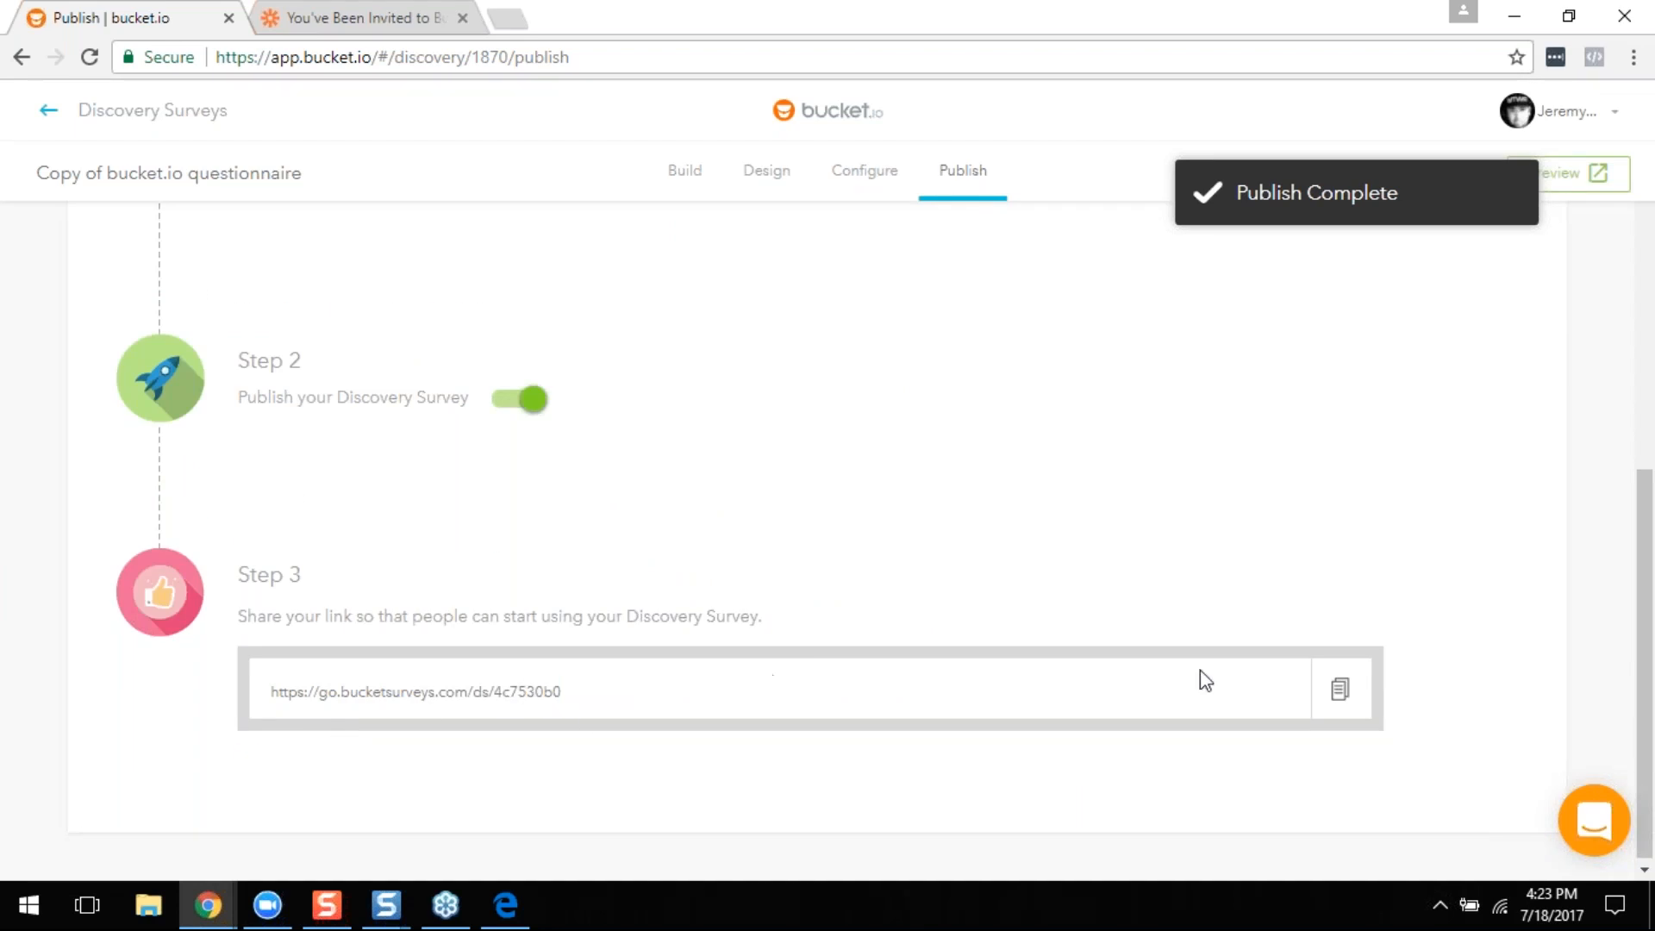
click(1357, 698)
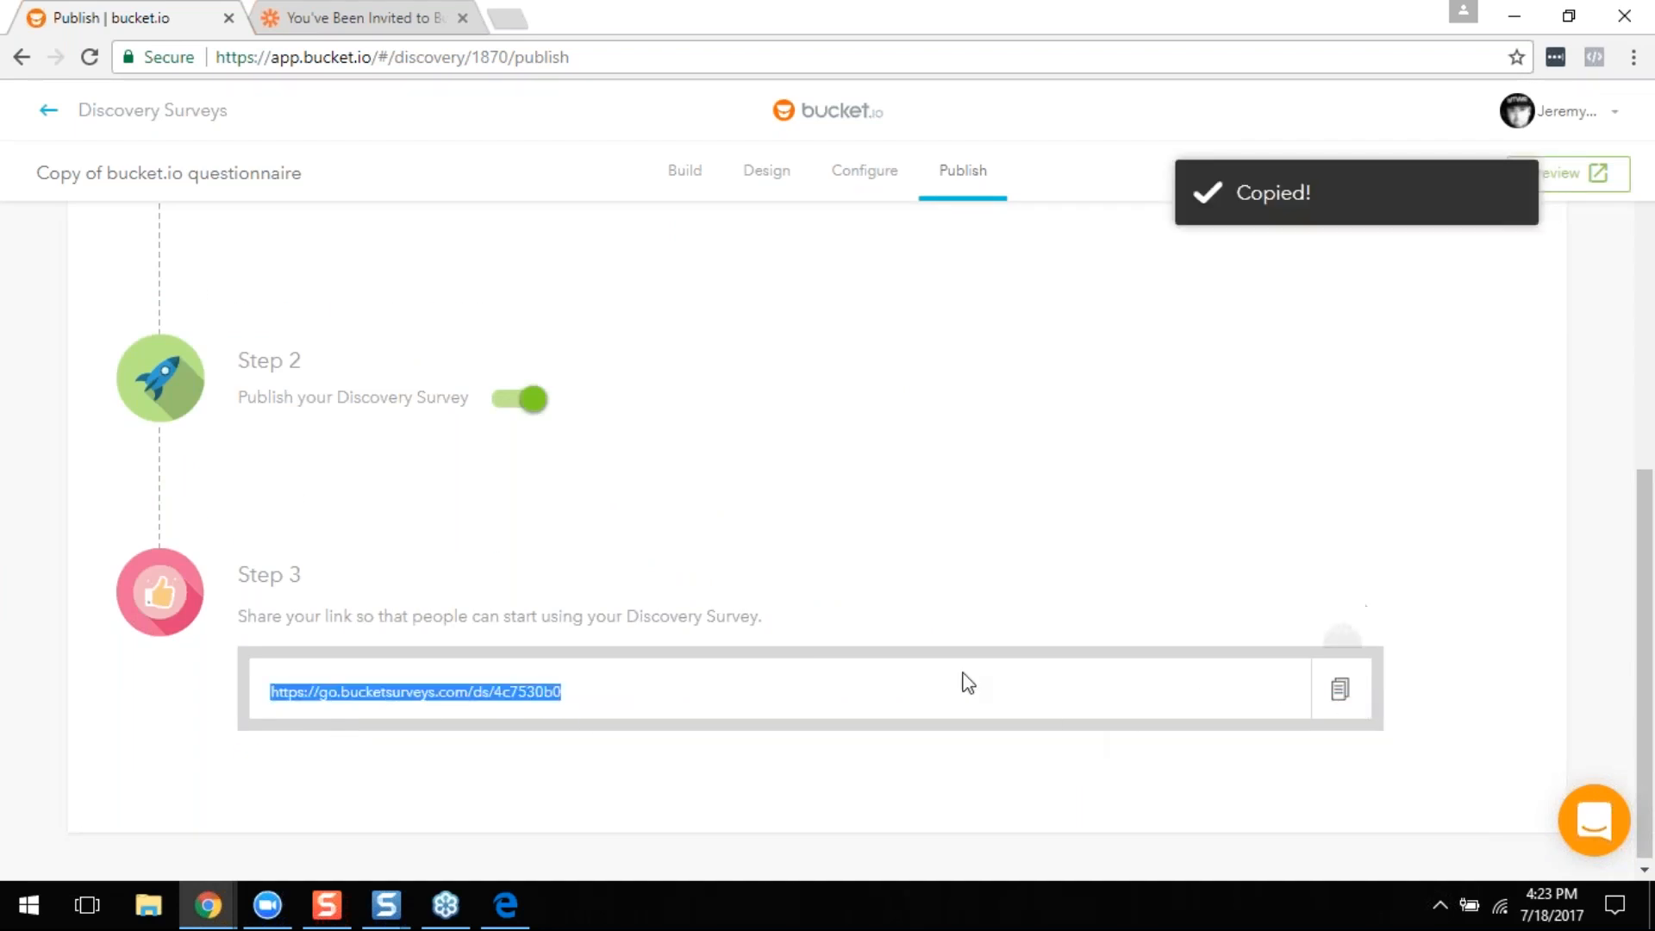
click(357, 11)
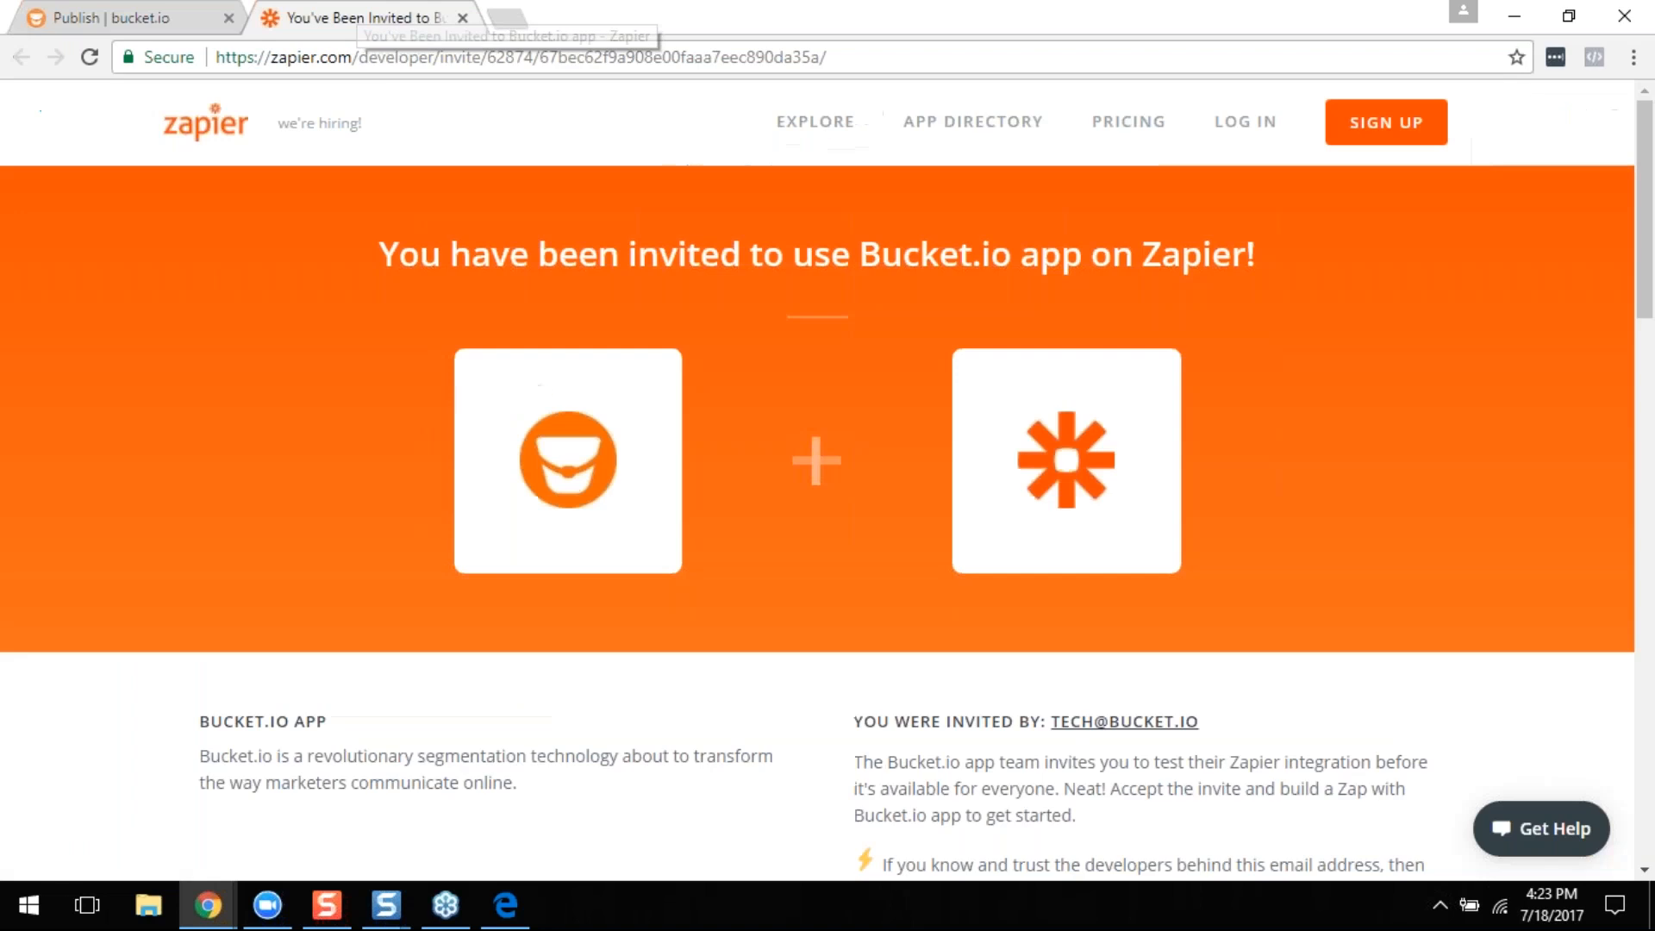
click(373, 56)
key(ctrl+v)
key(Return)
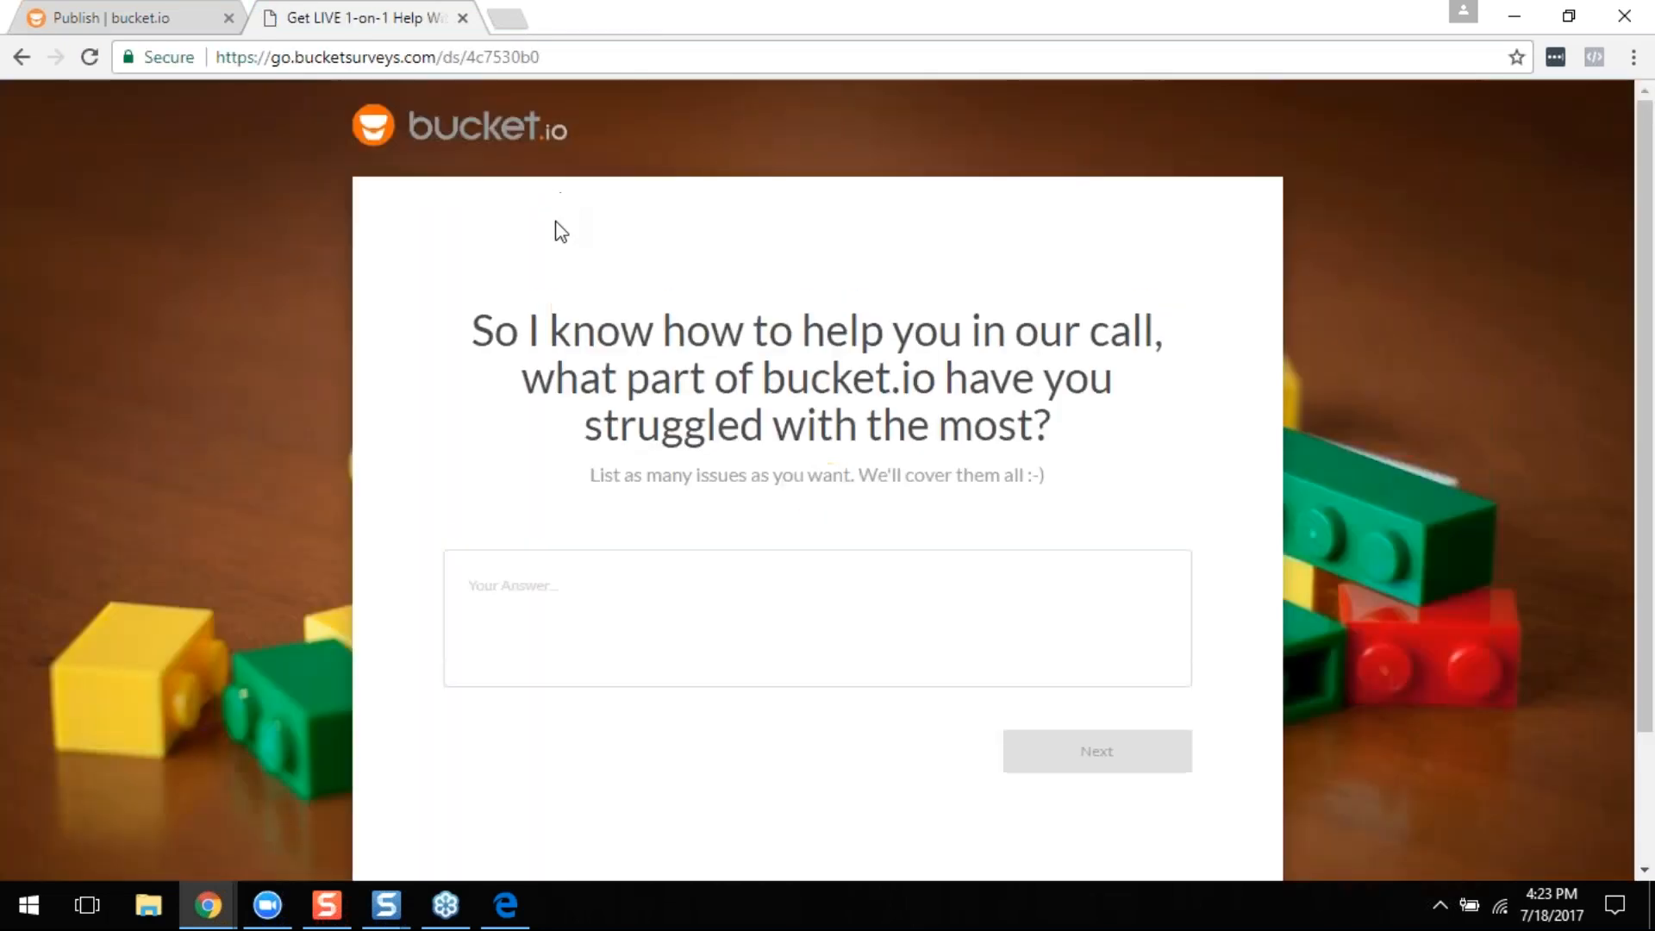
Step: Answer the live survey's first question with a test response and choose "I've COMPLETED Module 1 but haven't moved on yet" for the second
scroll(786, 367, down, 2)
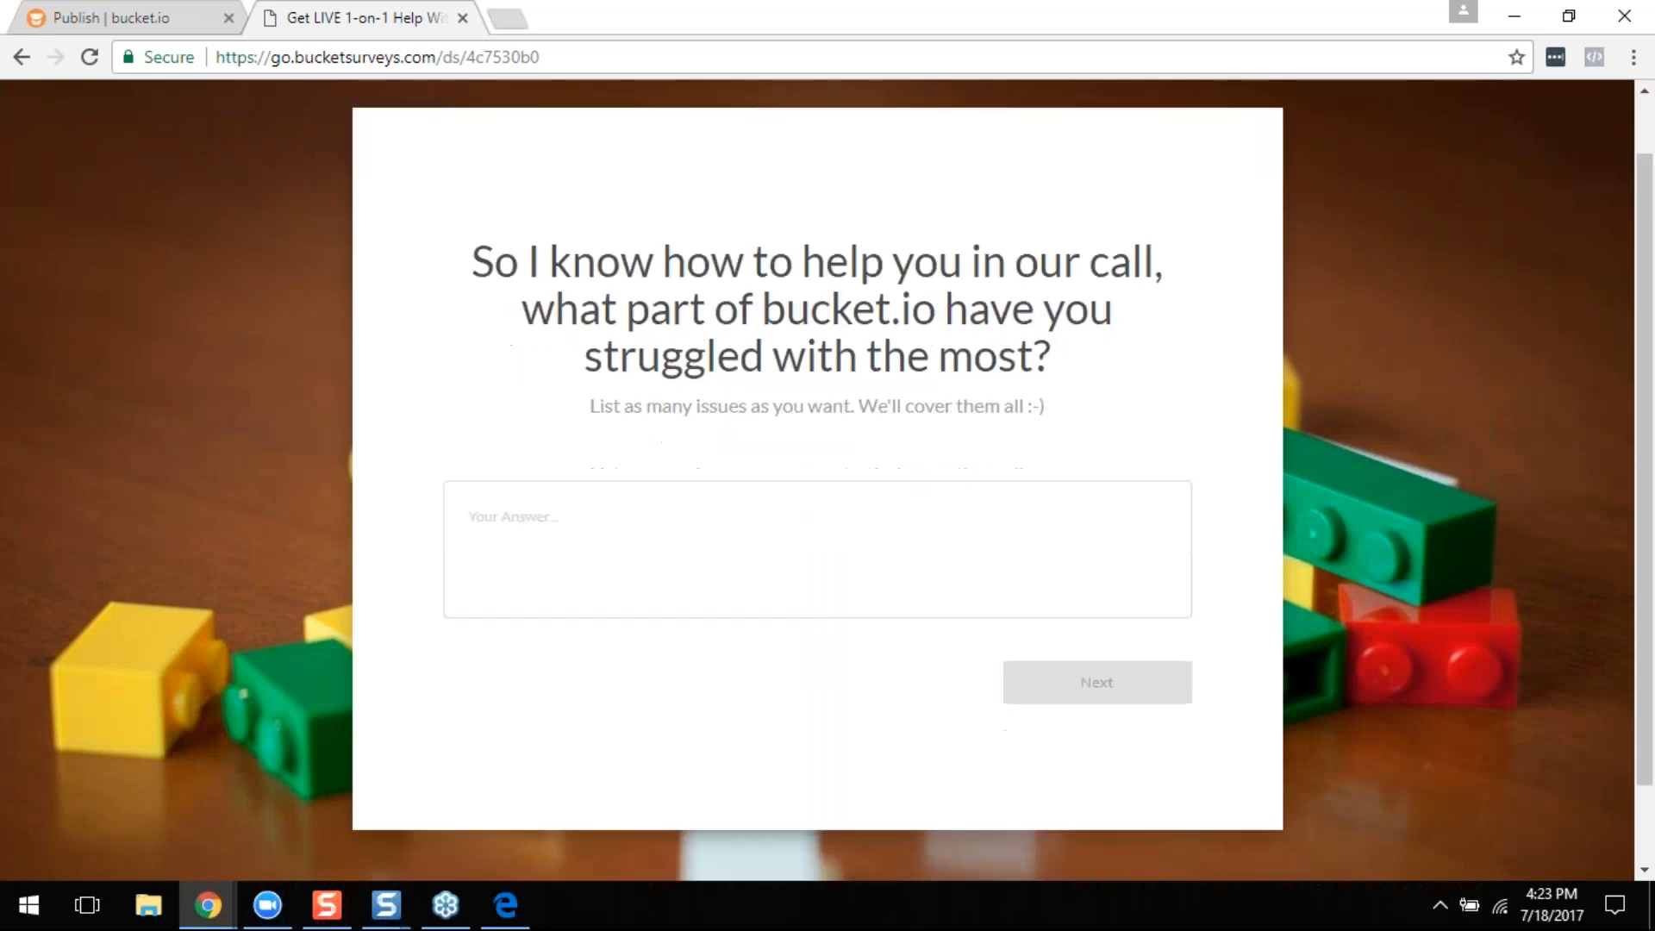
click(626, 444)
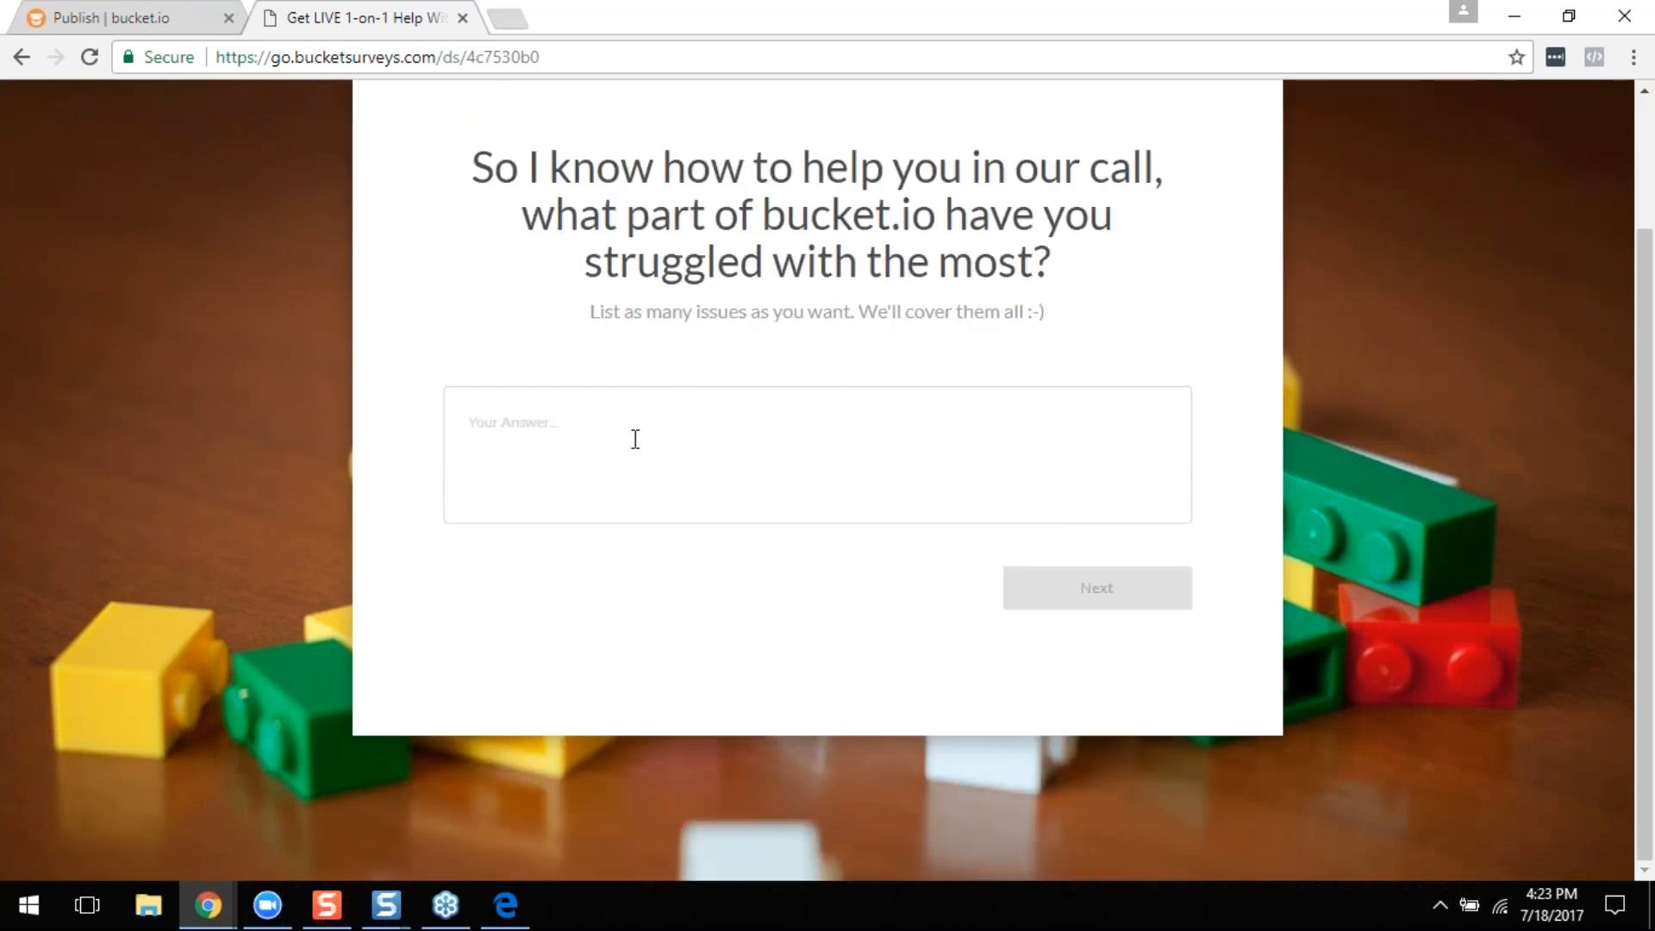
text(test respo)
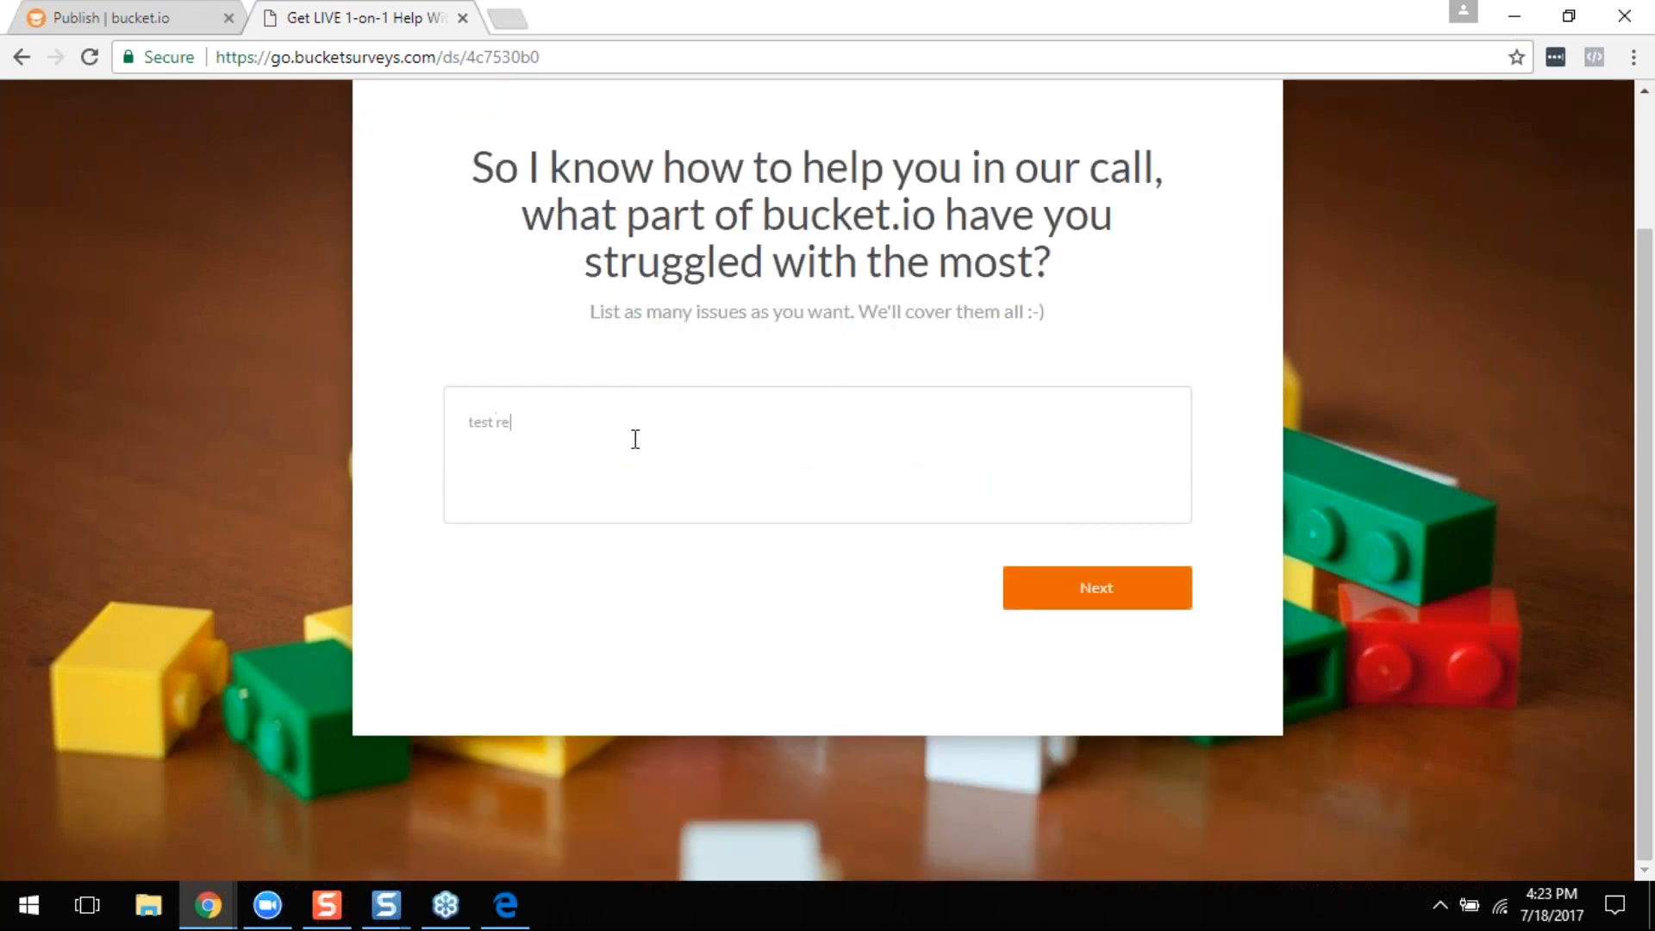
click(1026, 586)
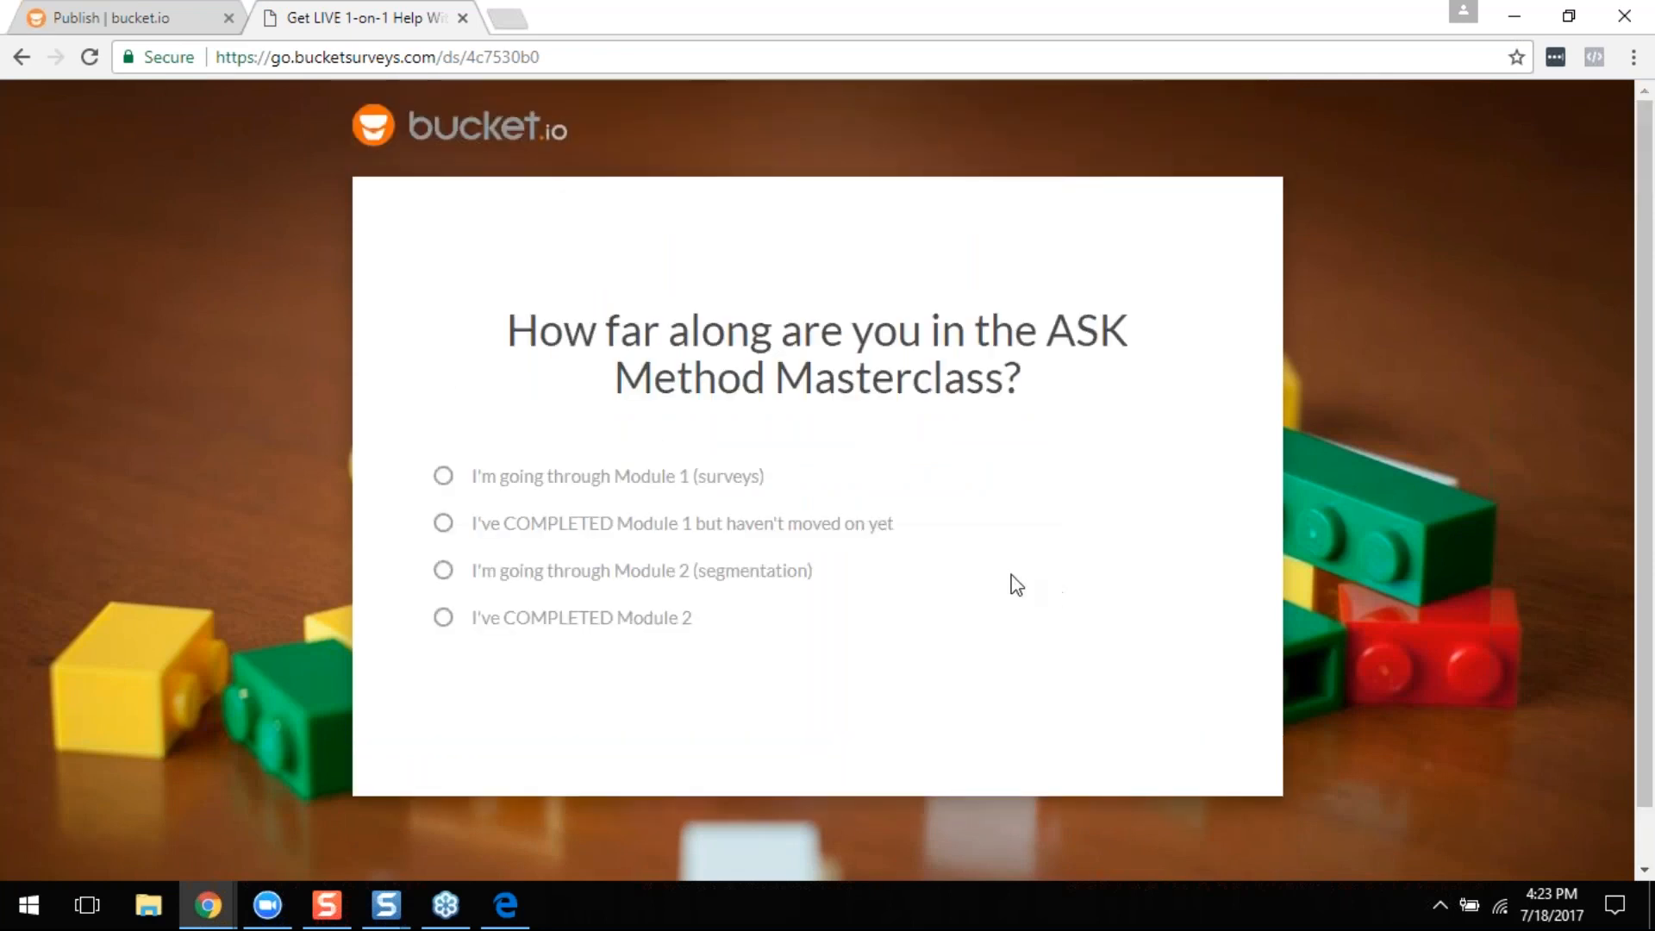
click(542, 525)
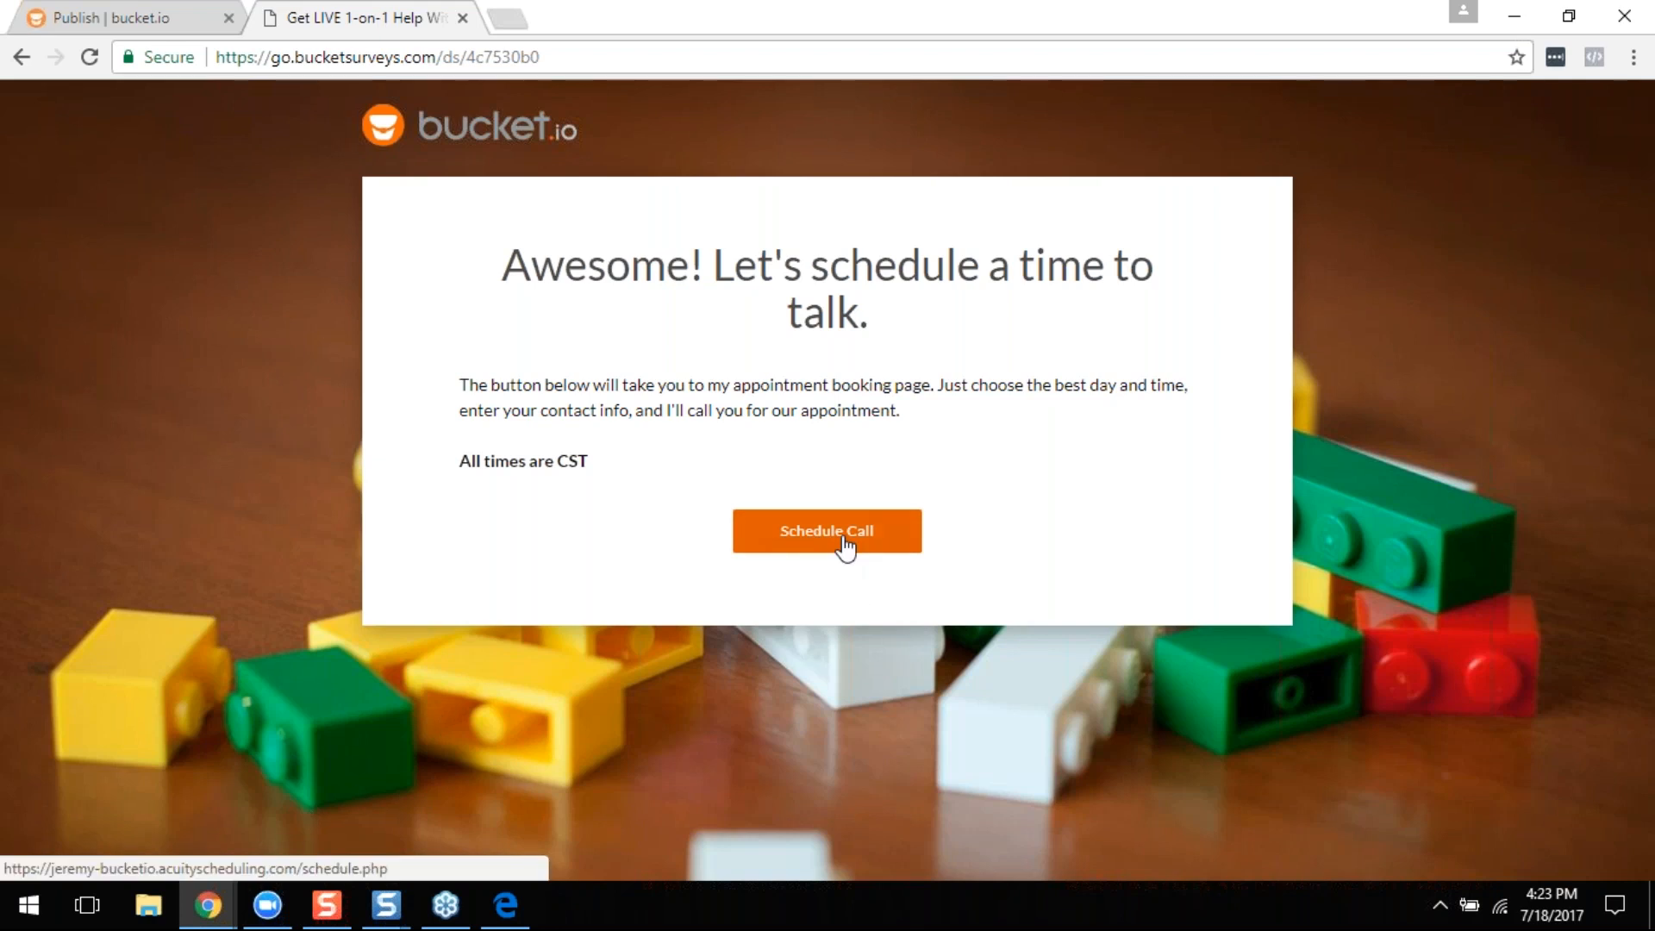
Step: Switch to the "Getting Started with Bucket" PDF in Edge and advance from the Demo slide to the Discovery Reports slide
click(149, 11)
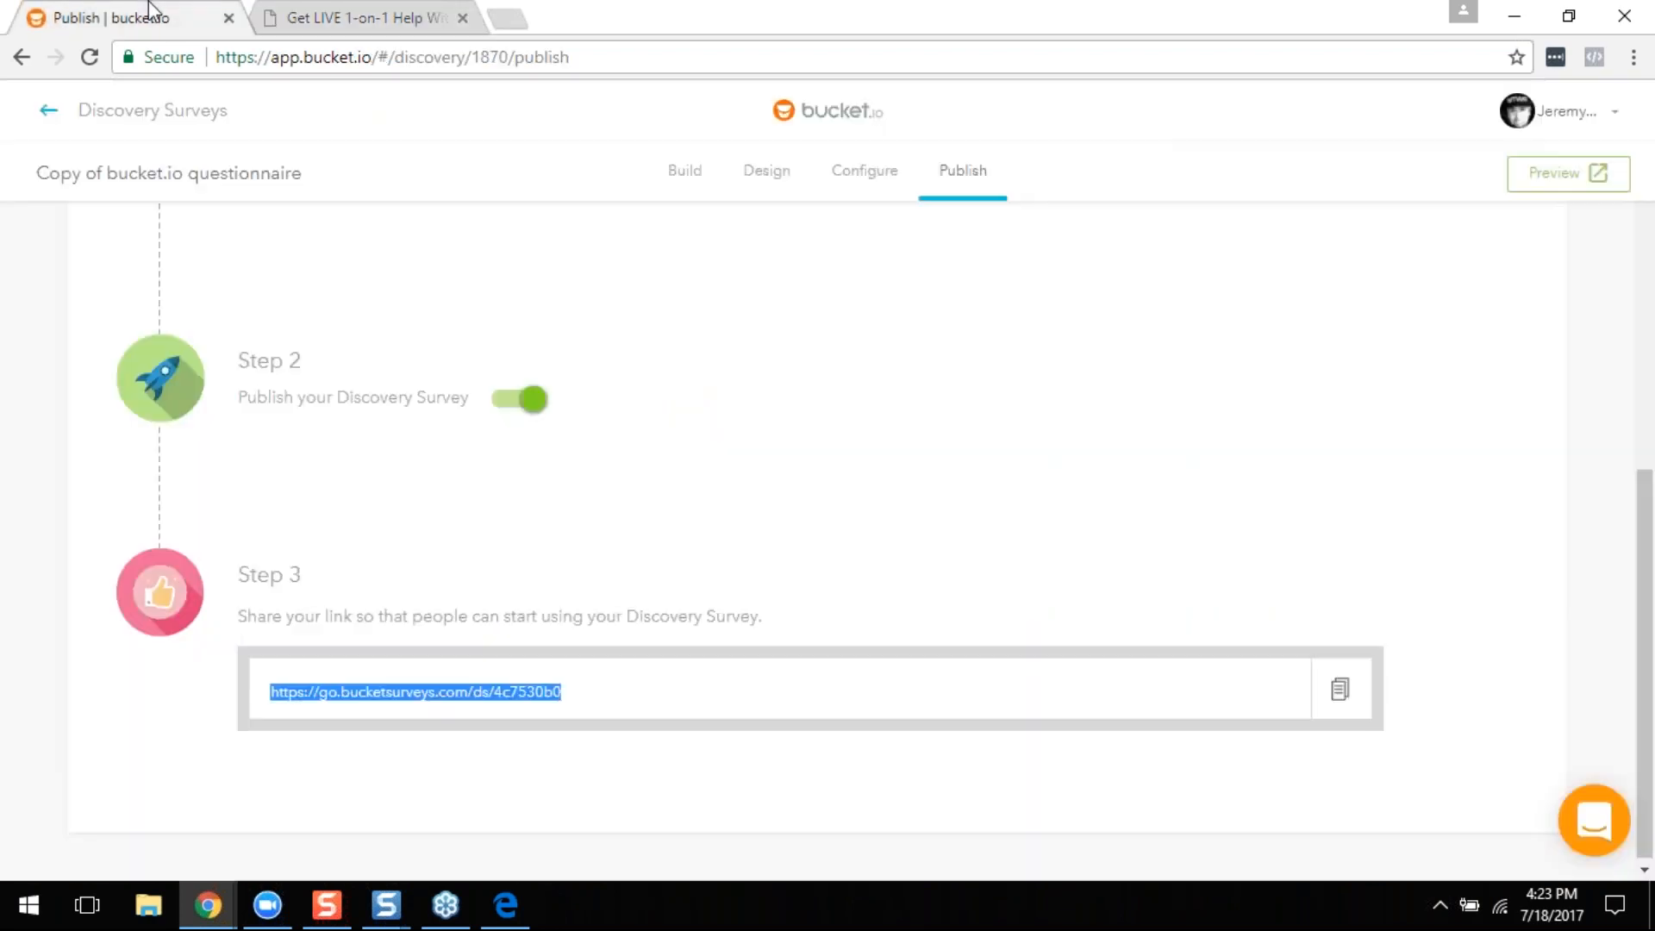
click(506, 905)
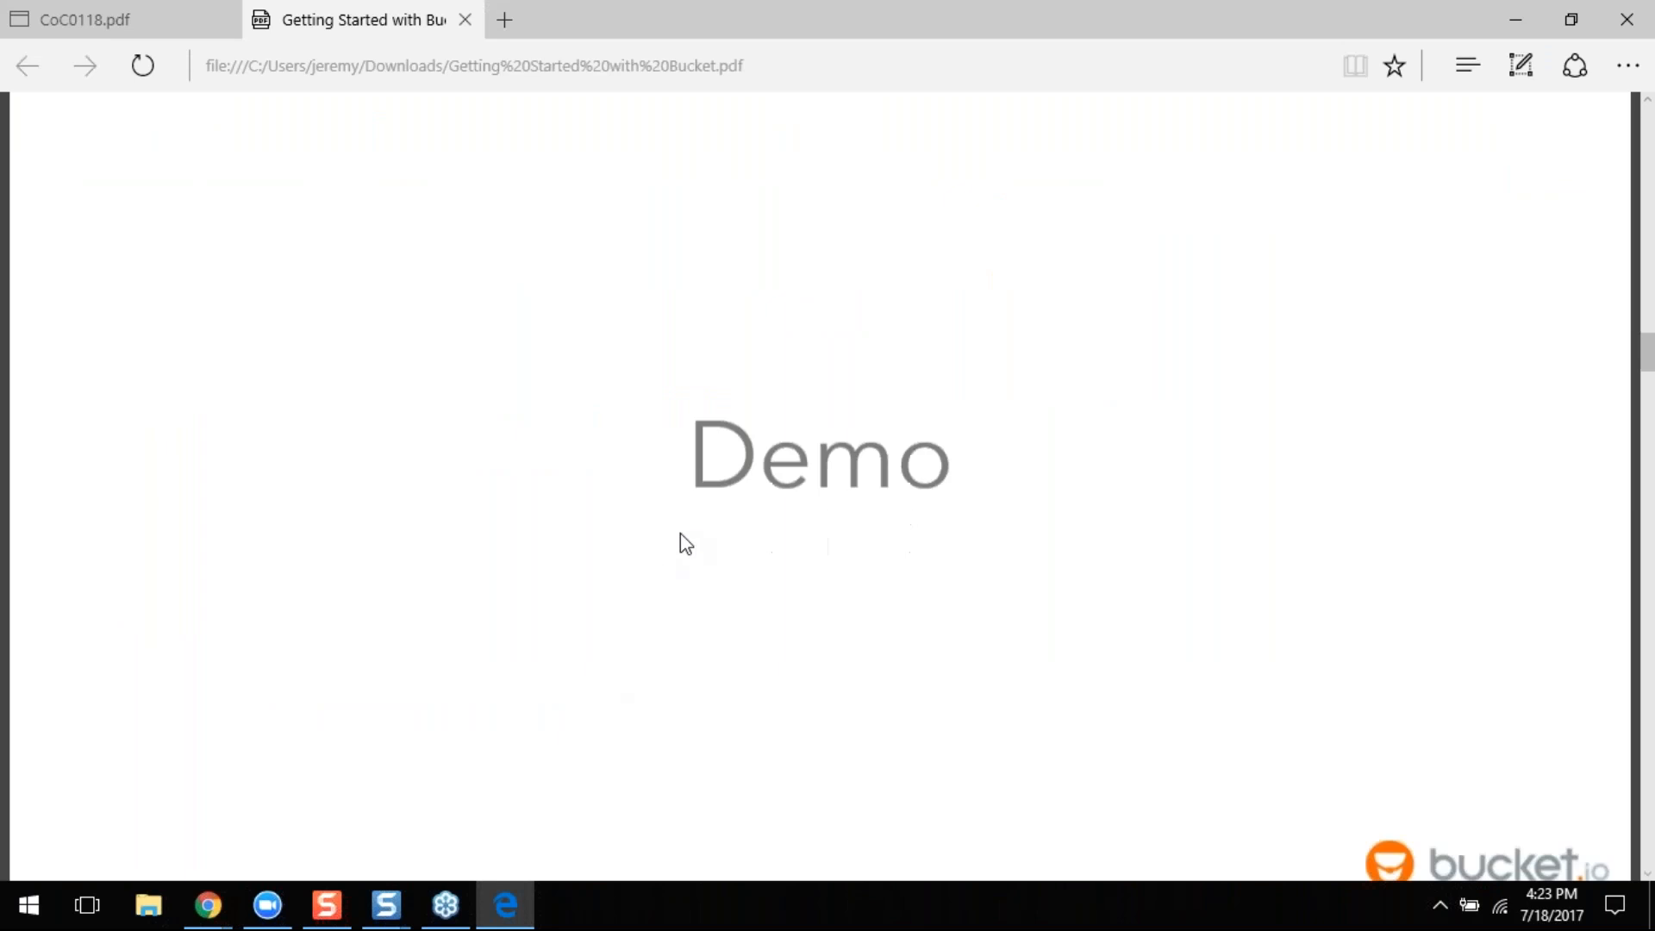
scroll(680, 533, down, 10)
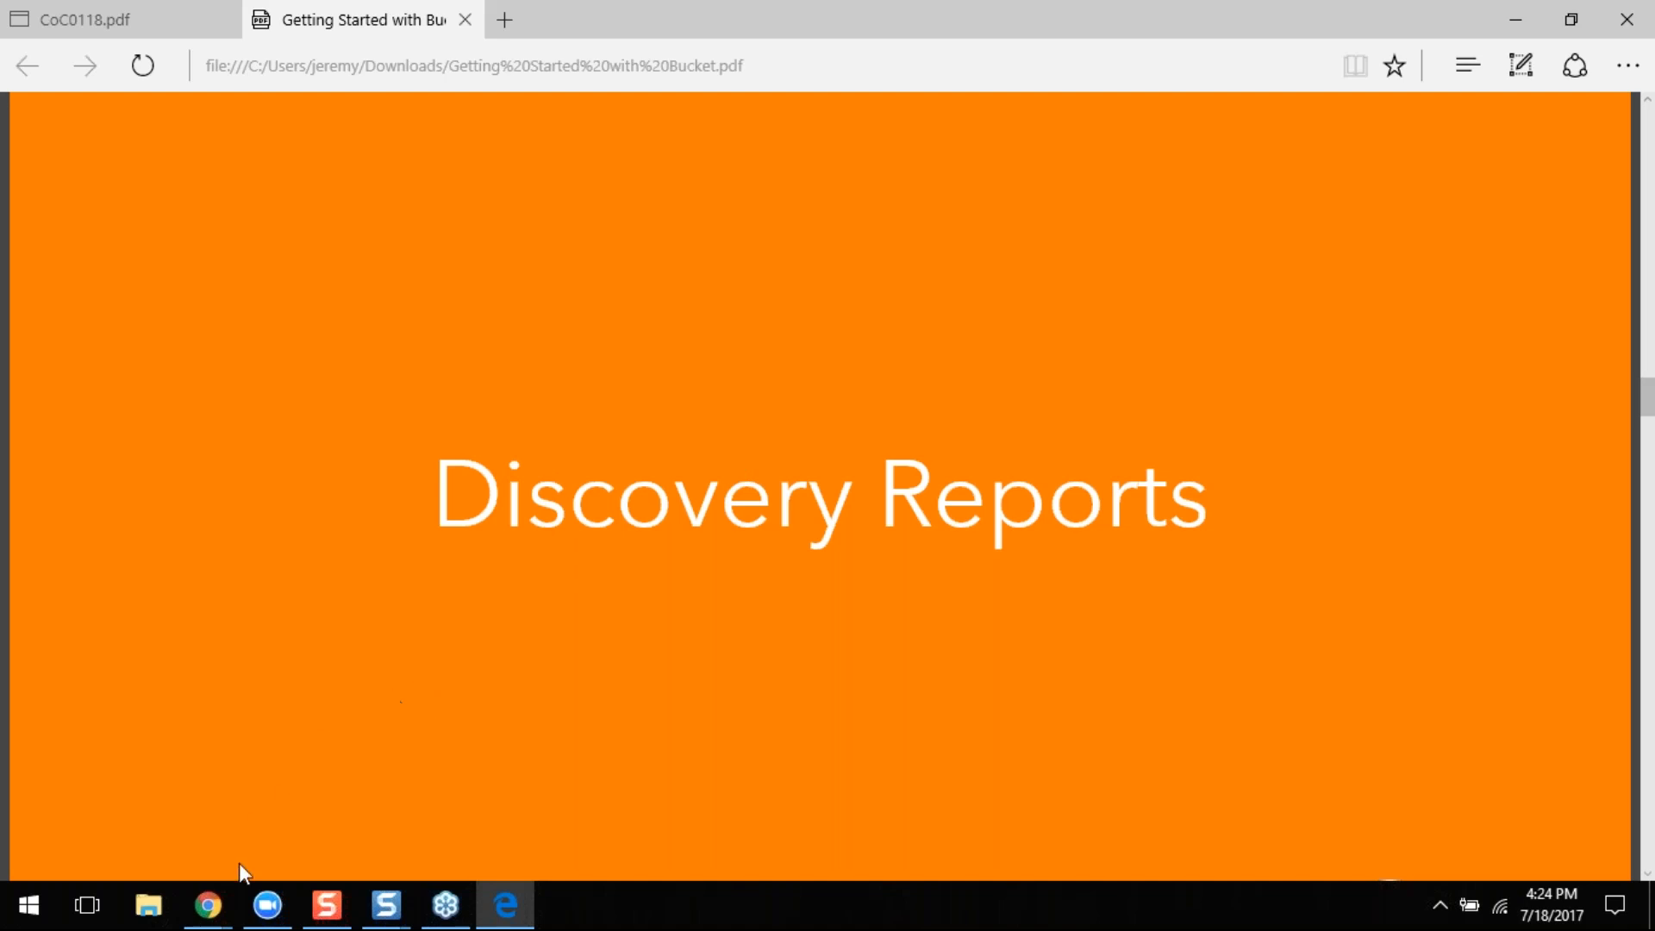
Step: Switch back to the bucket.io window in Chrome and return from the Publish page to the Discovery Surveys list
mouse_move(208, 901)
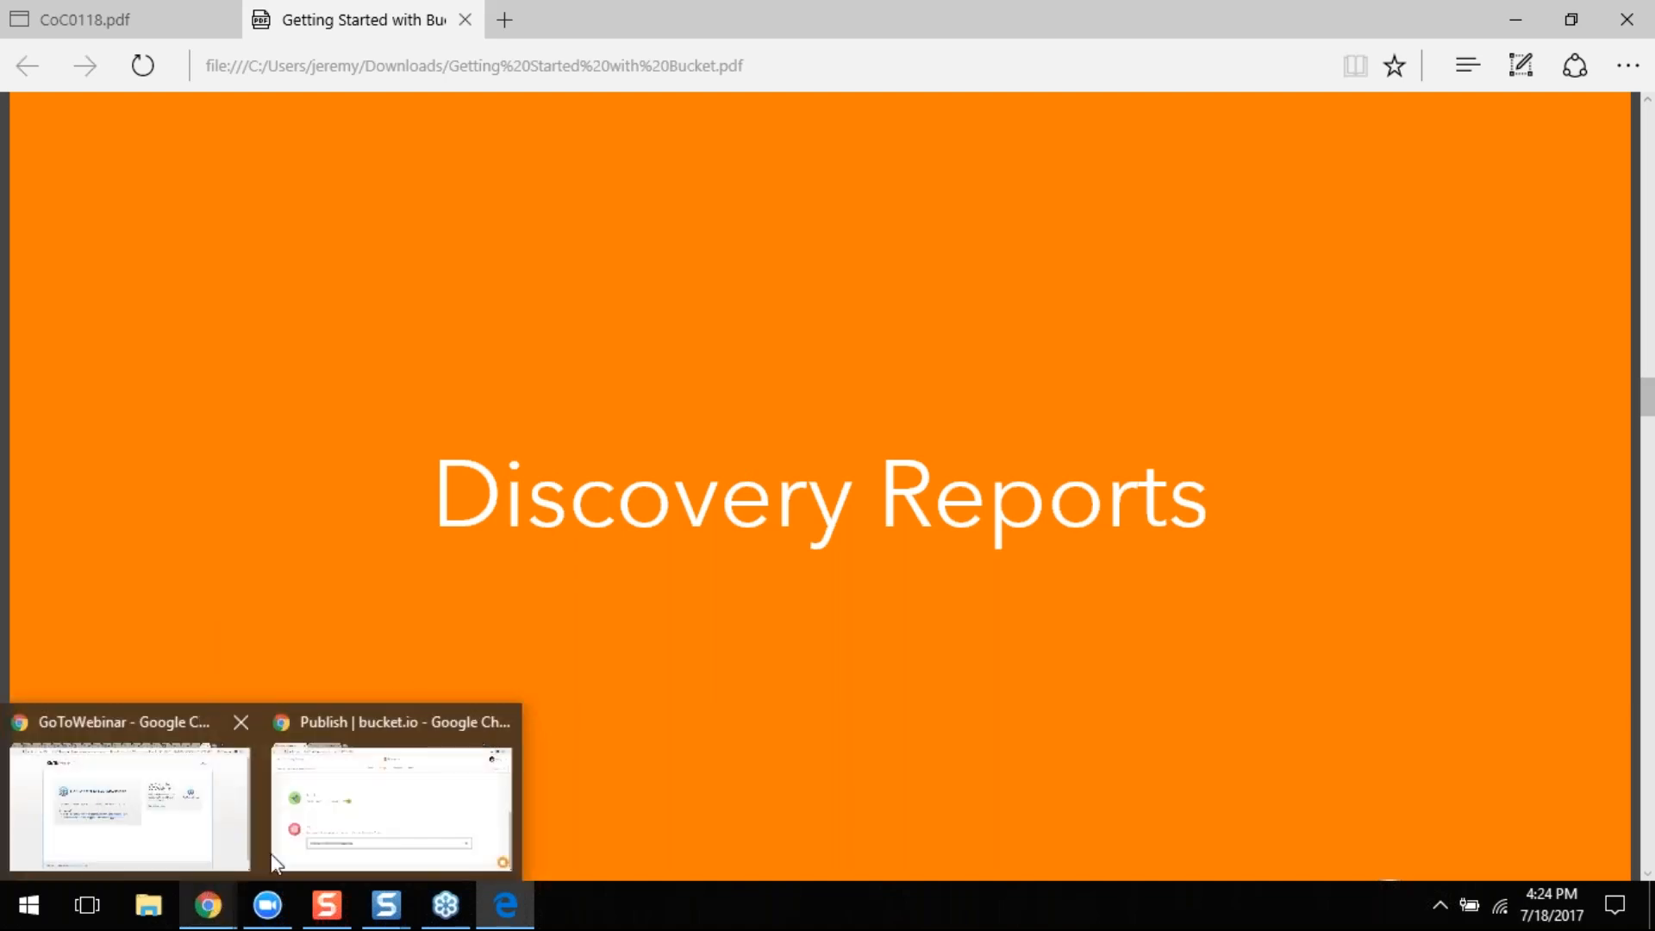
click(333, 802)
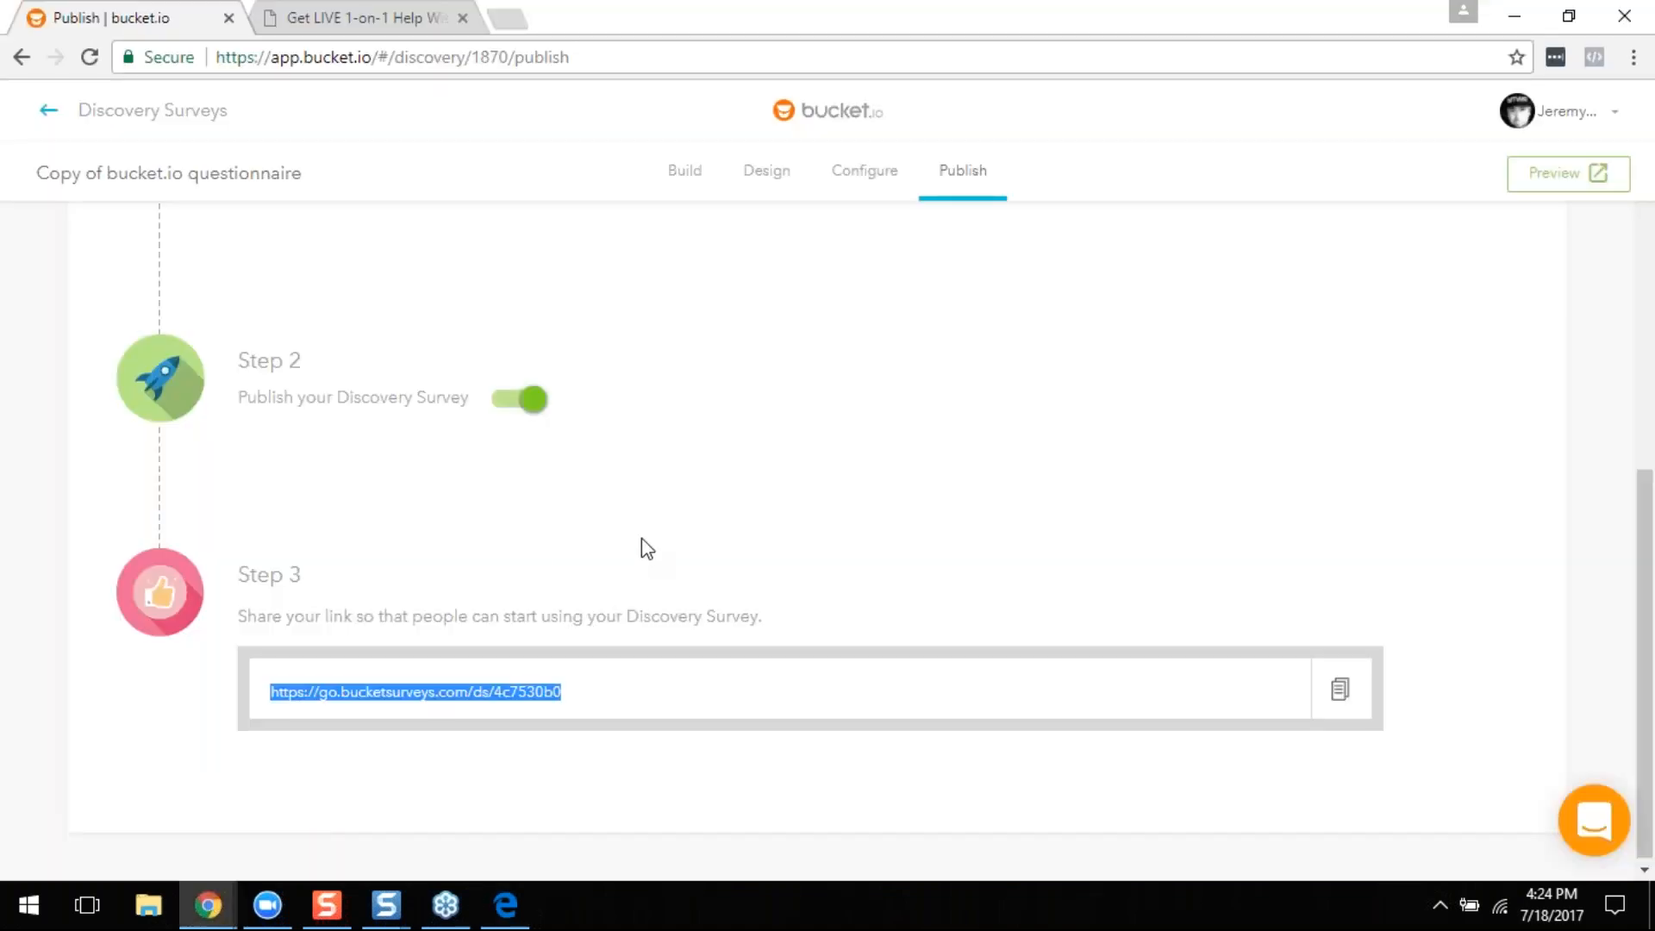
scroll(678, 419, up, 4)
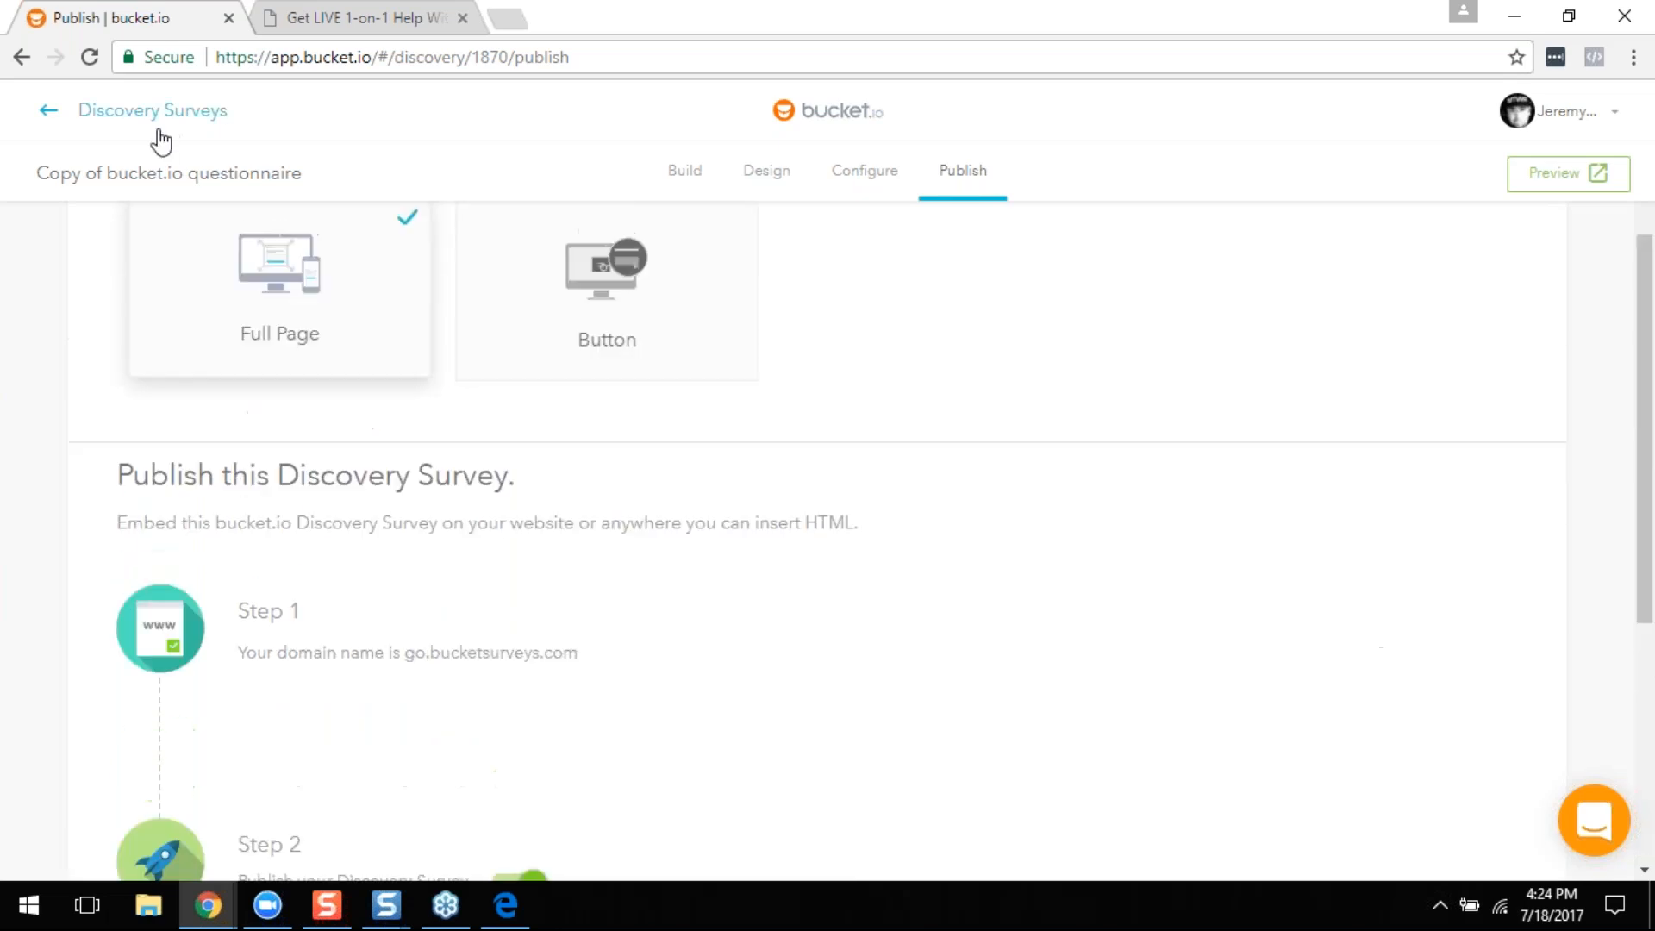
click(157, 119)
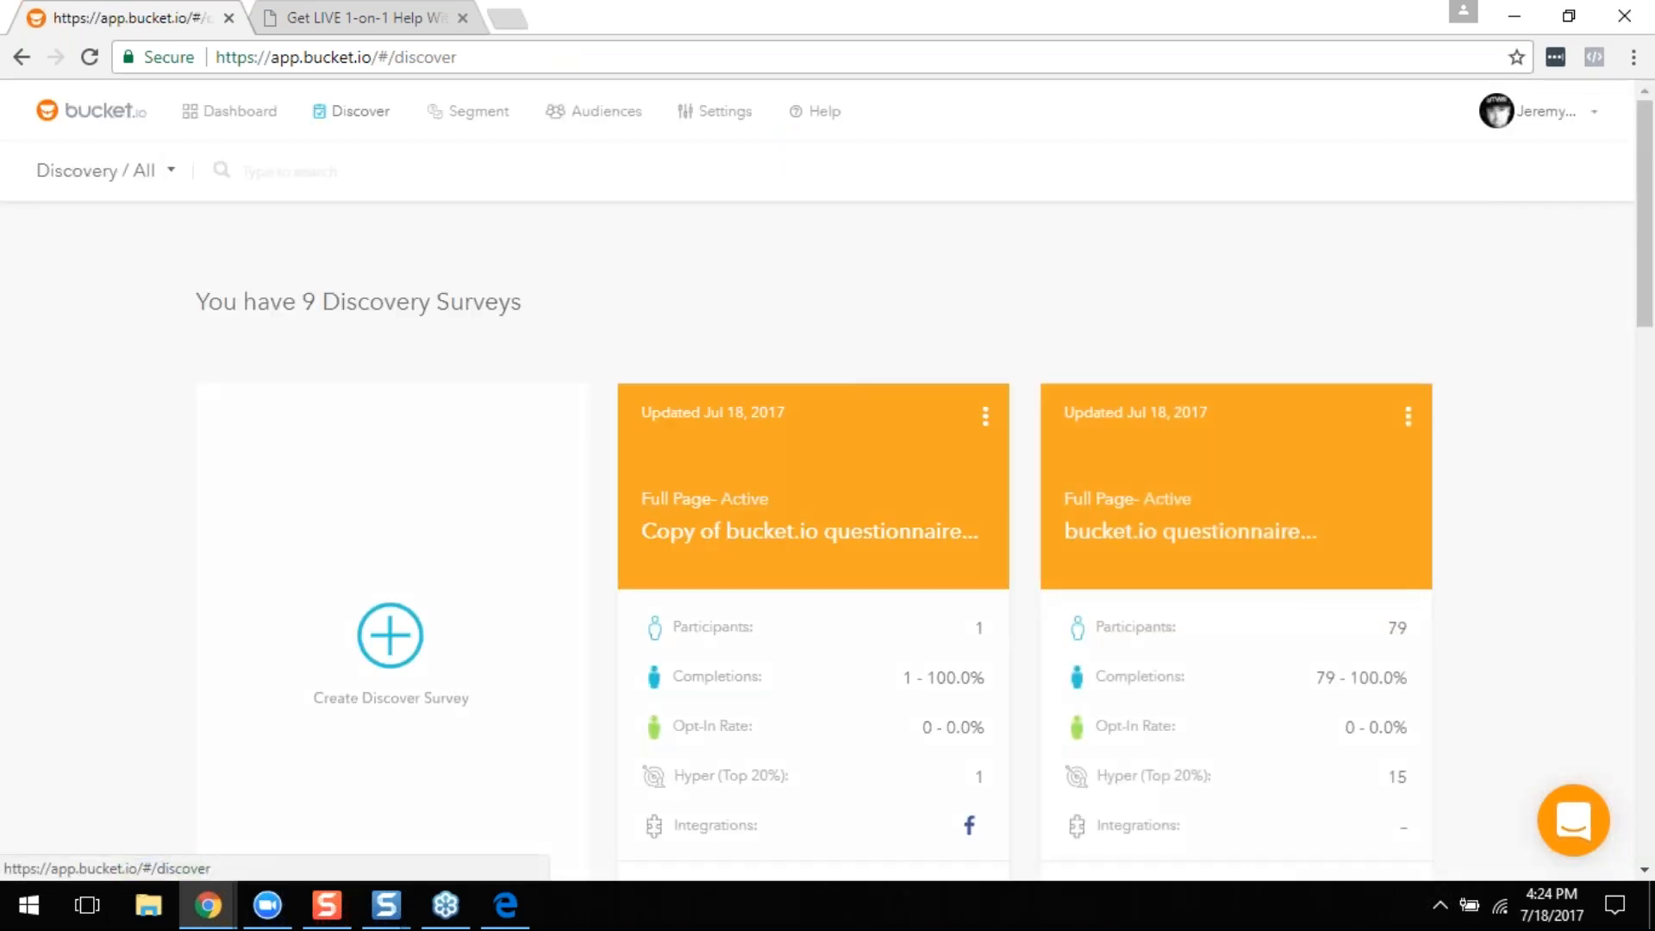
Step: Open the analytics of the original bucket.io questionnaire and review its participation figures and Conversion Statistics
scroll(990, 374, down, 1)
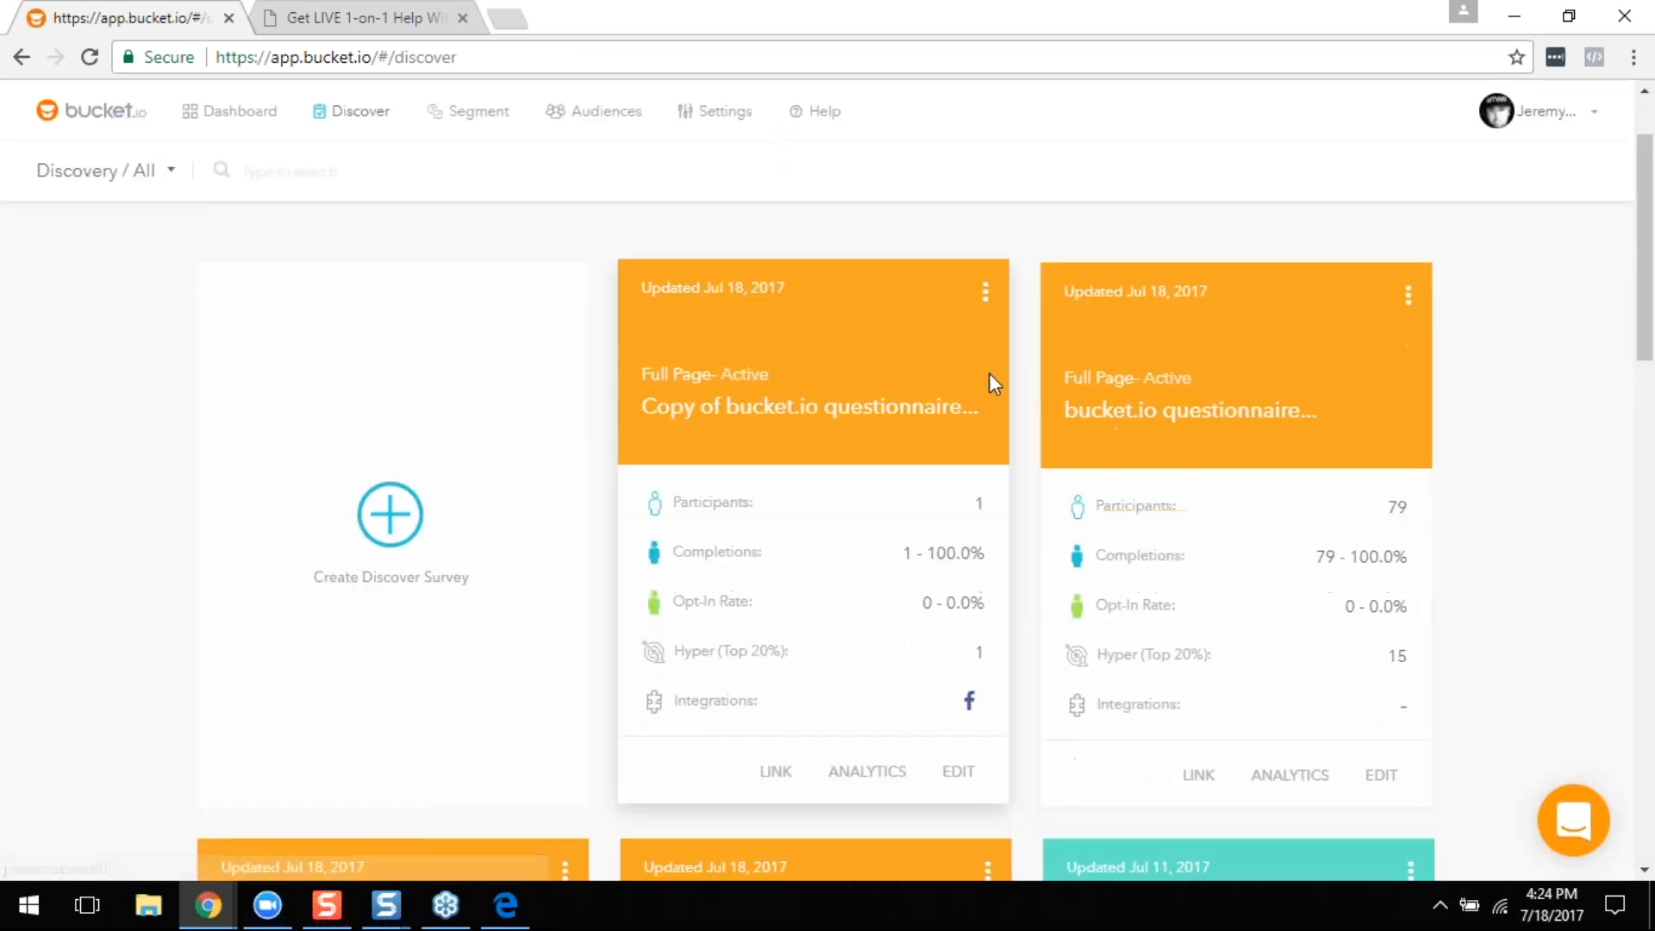
scroll(1348, 410, down, 1)
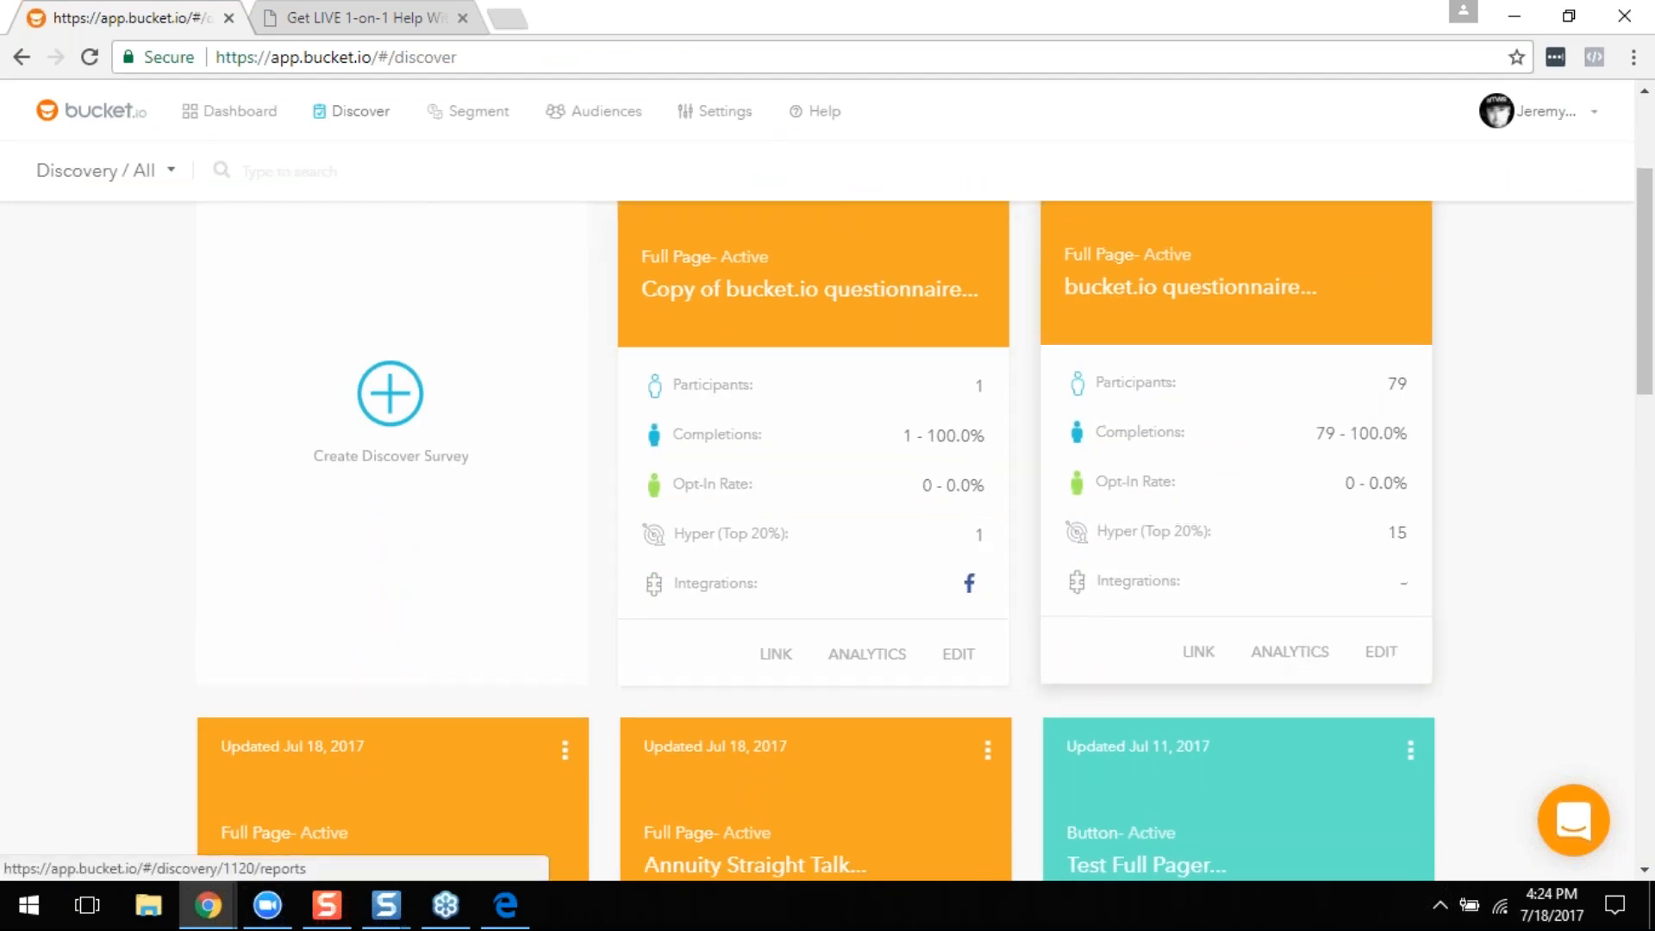
click(1283, 663)
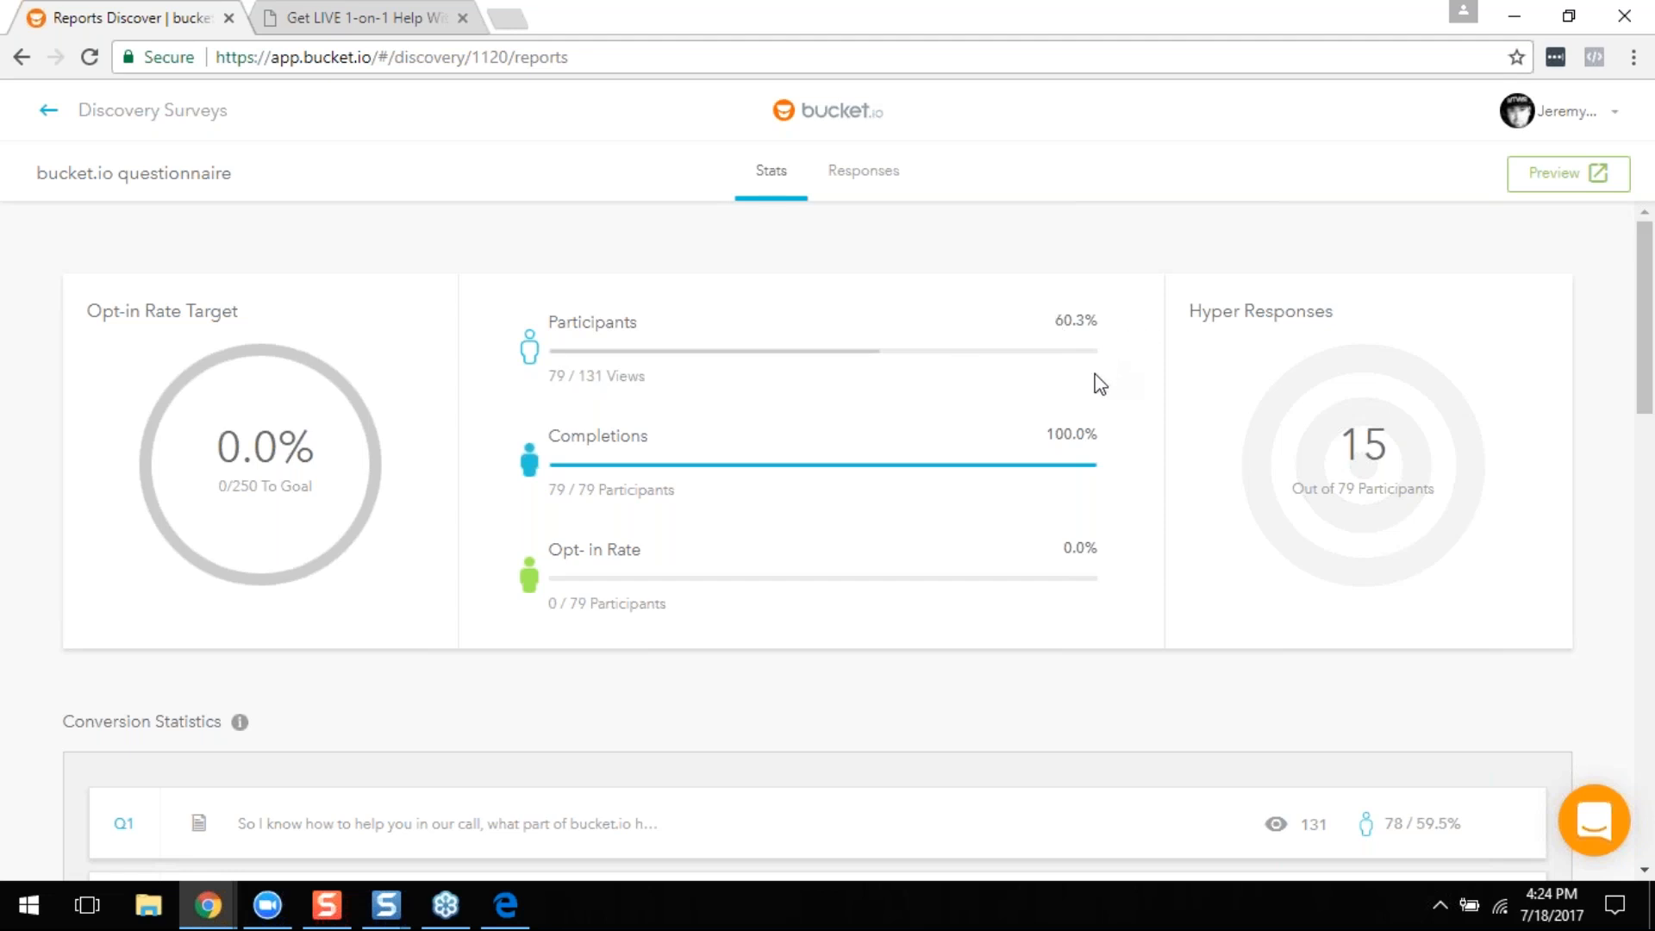
scroll(1086, 388, down, 3)
scroll(1042, 359, up, 1)
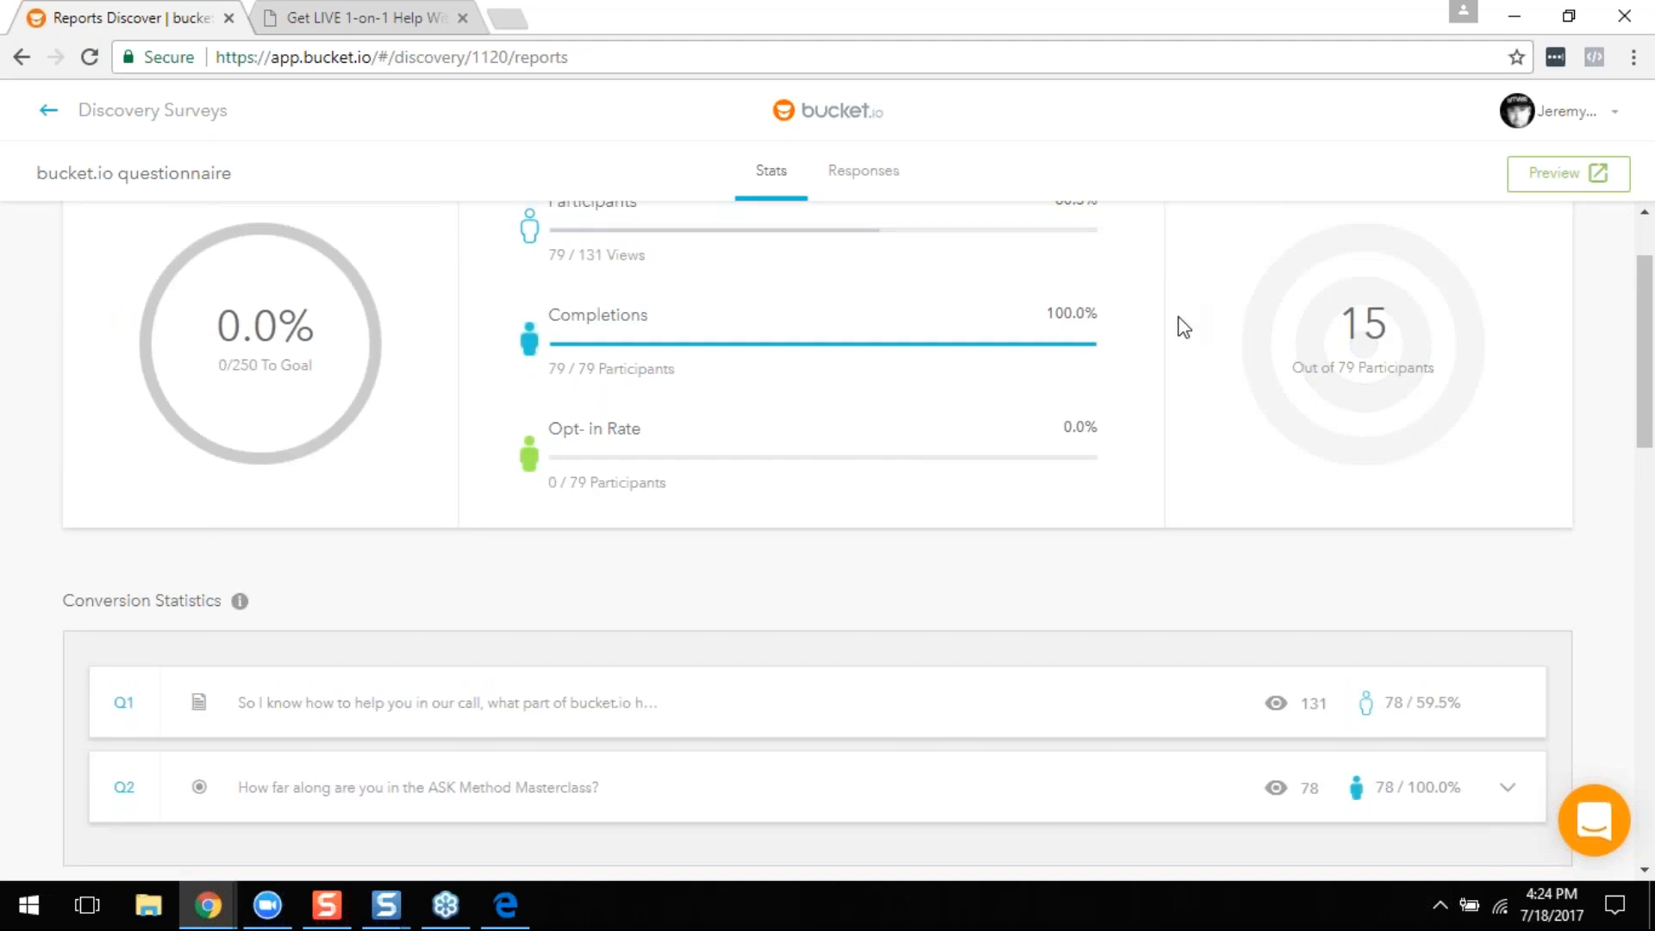
scroll(1177, 332, down, 1)
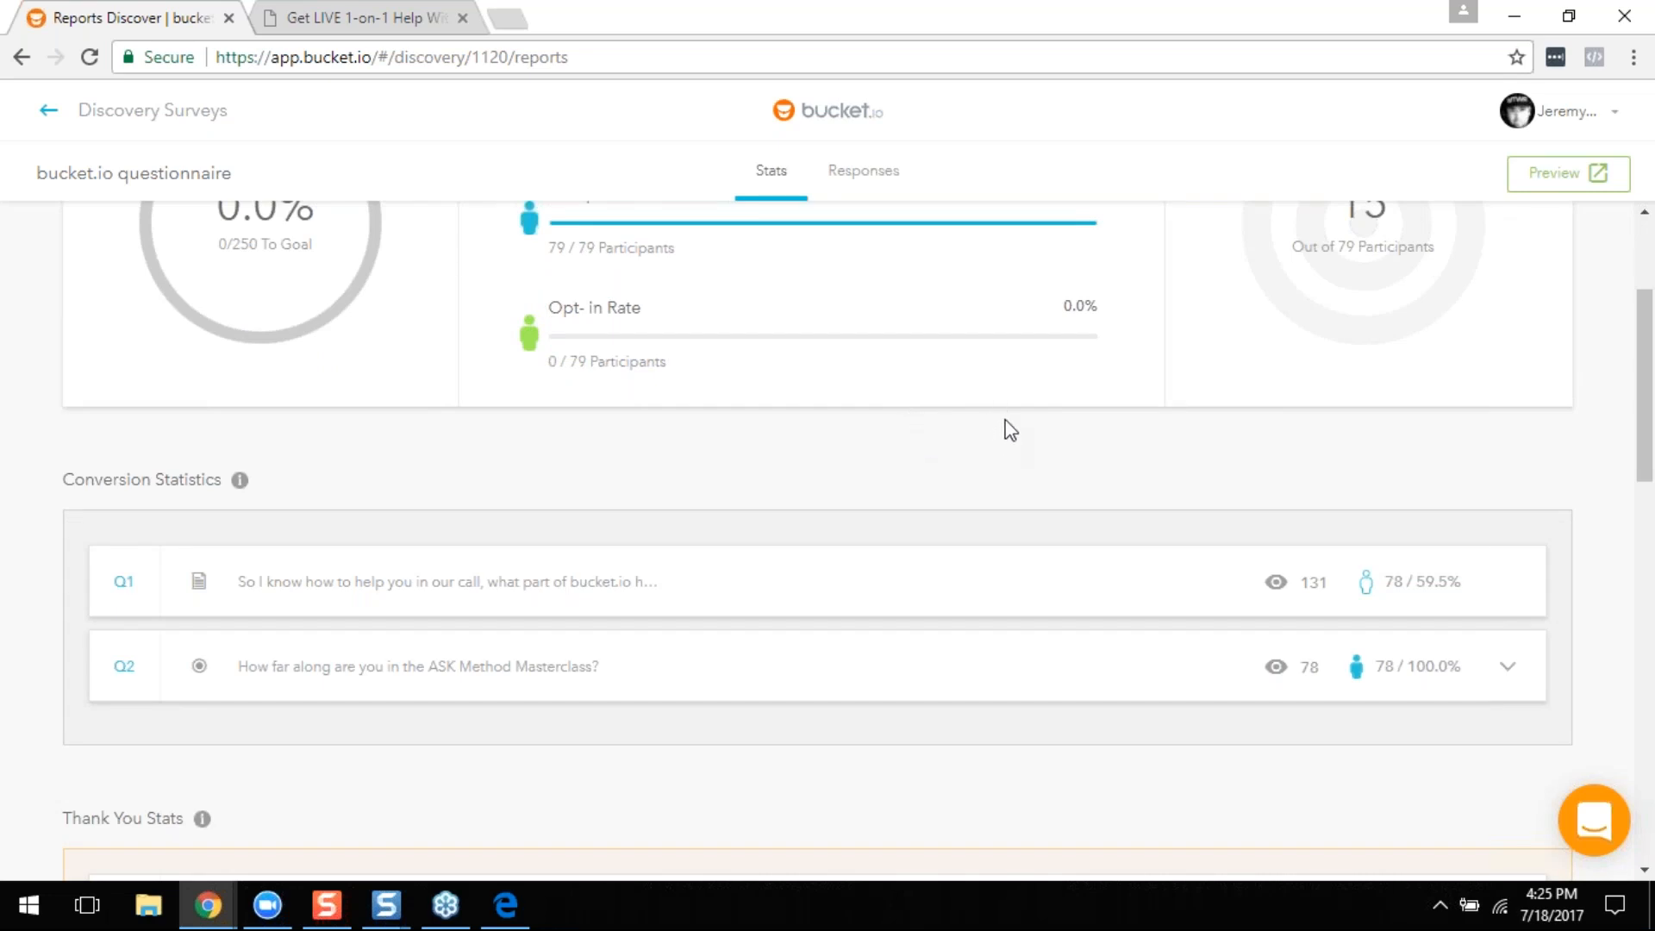
scroll(1010, 431, down, 3)
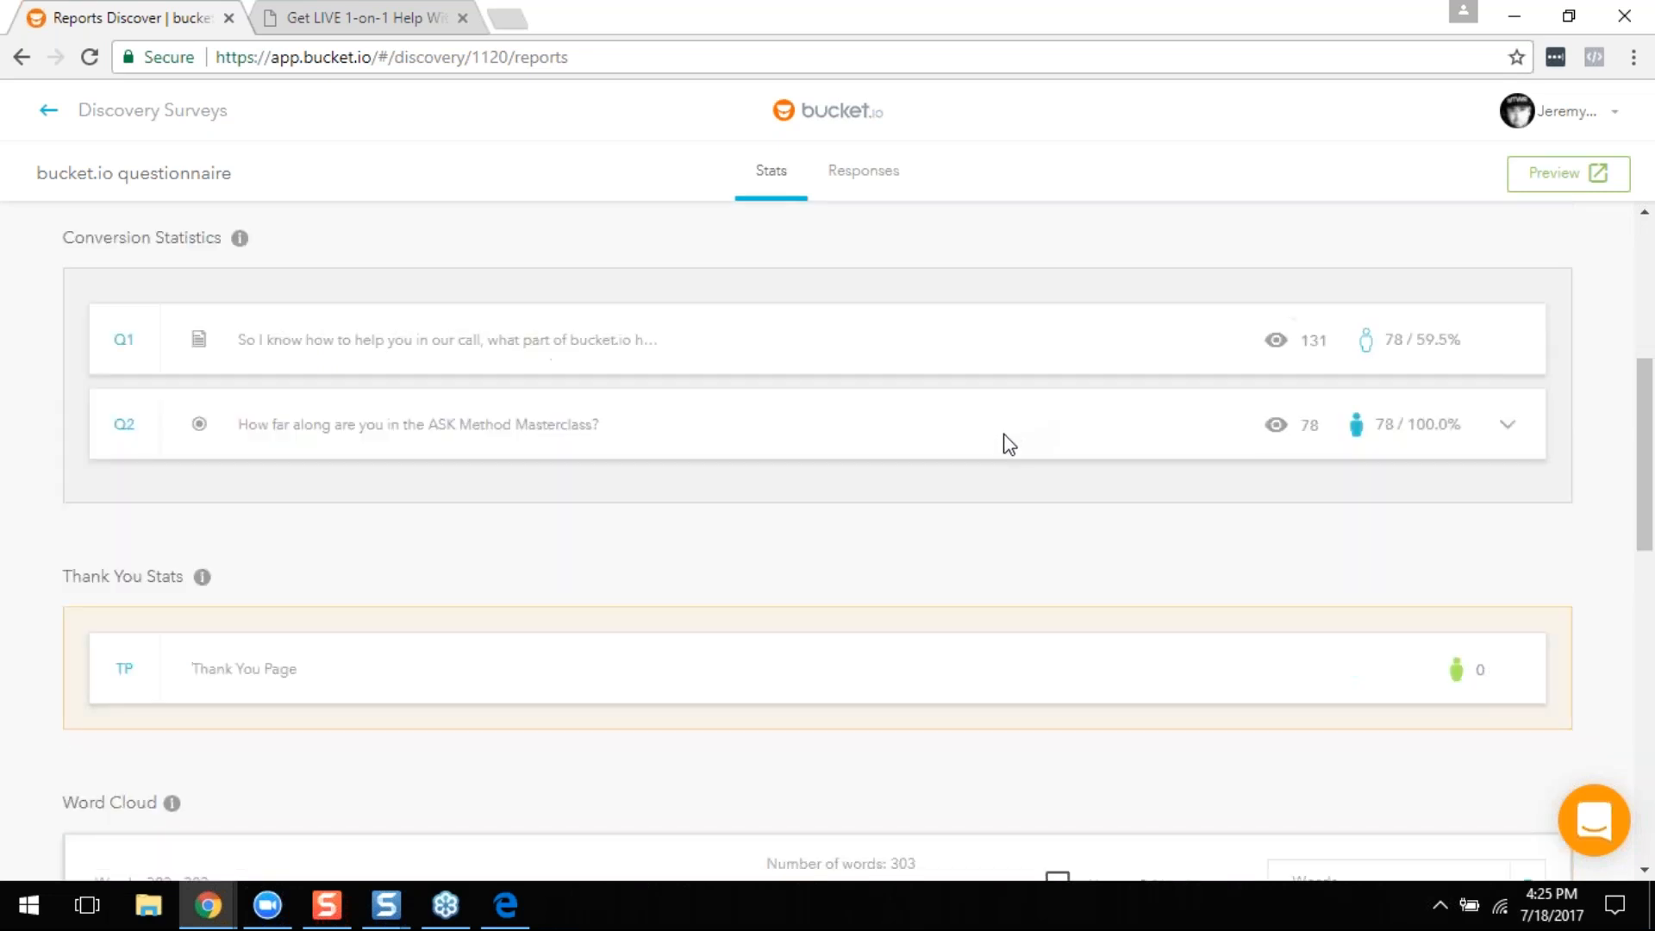
Step: Examine the questionnaire's Word Cloud for the words respondents use most often
scroll(1009, 435, down, 5)
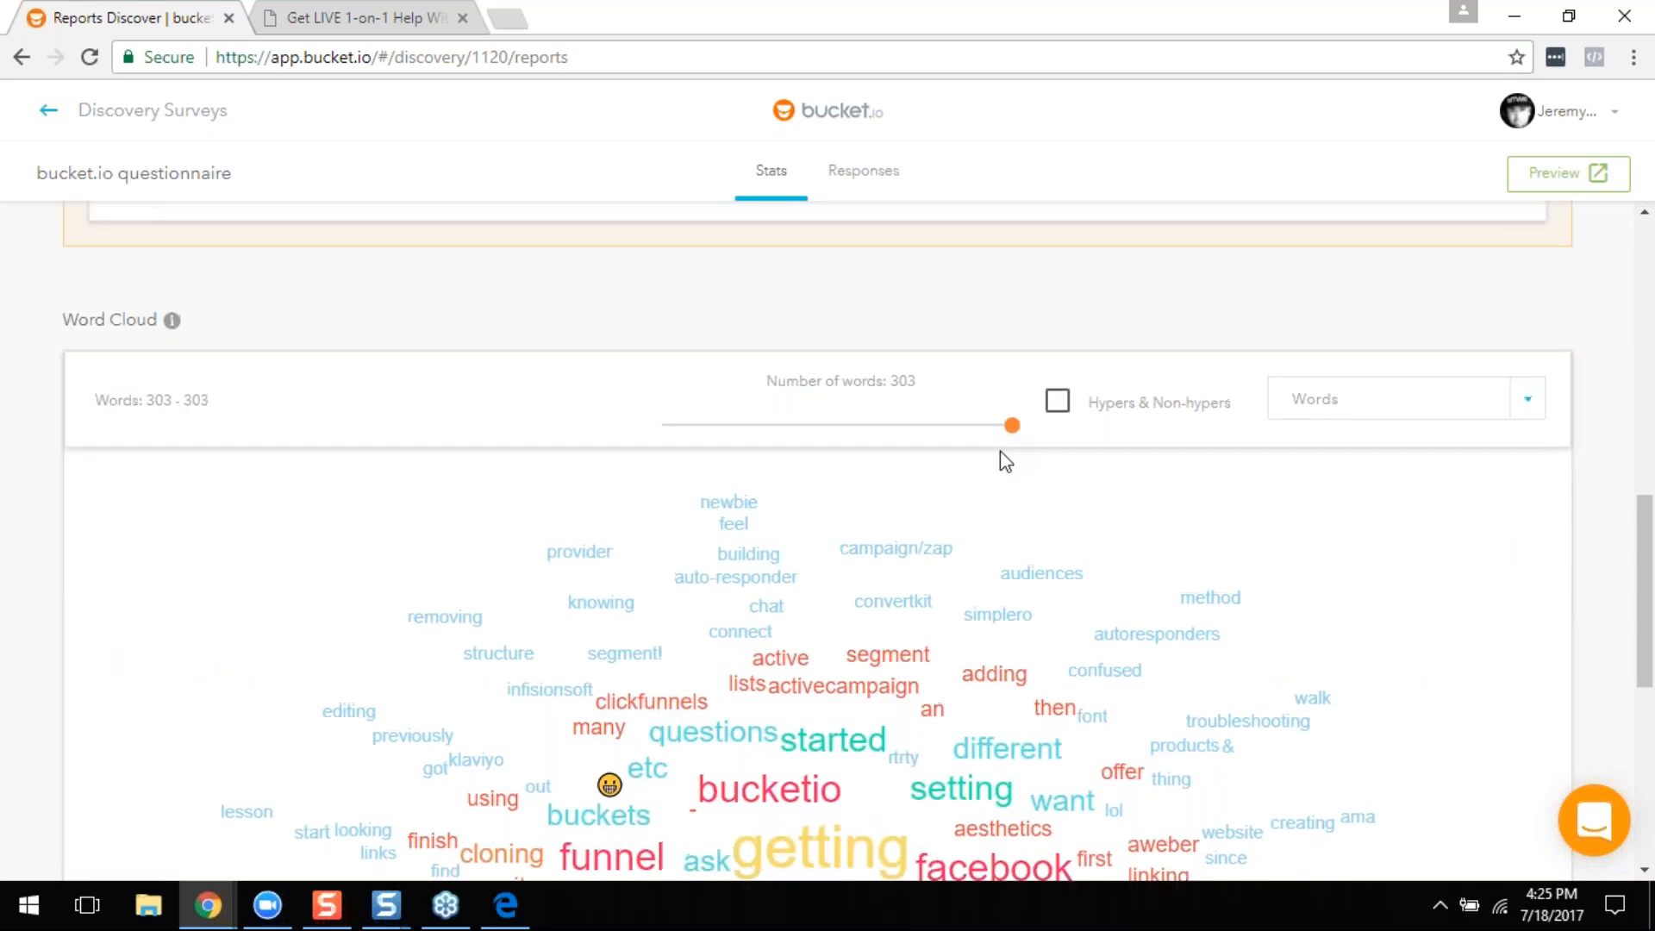
scroll(1000, 452, up, 4)
scroll(997, 469, down, 4)
scroll(1003, 480, down, 1)
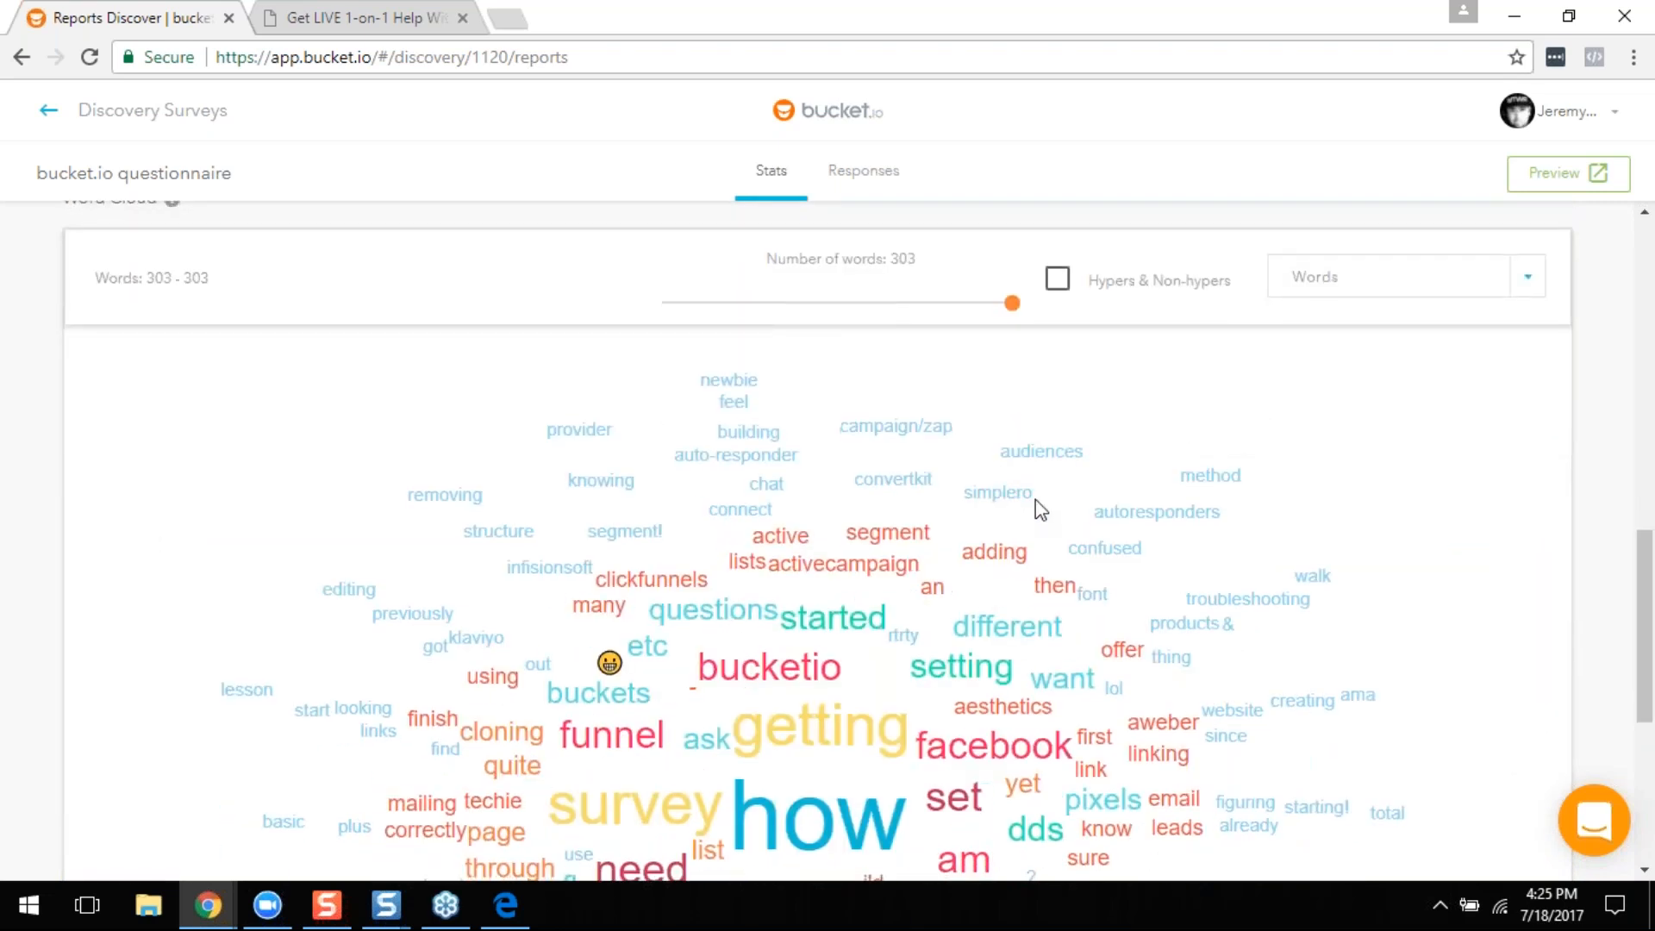
scroll(1039, 509, down, 3)
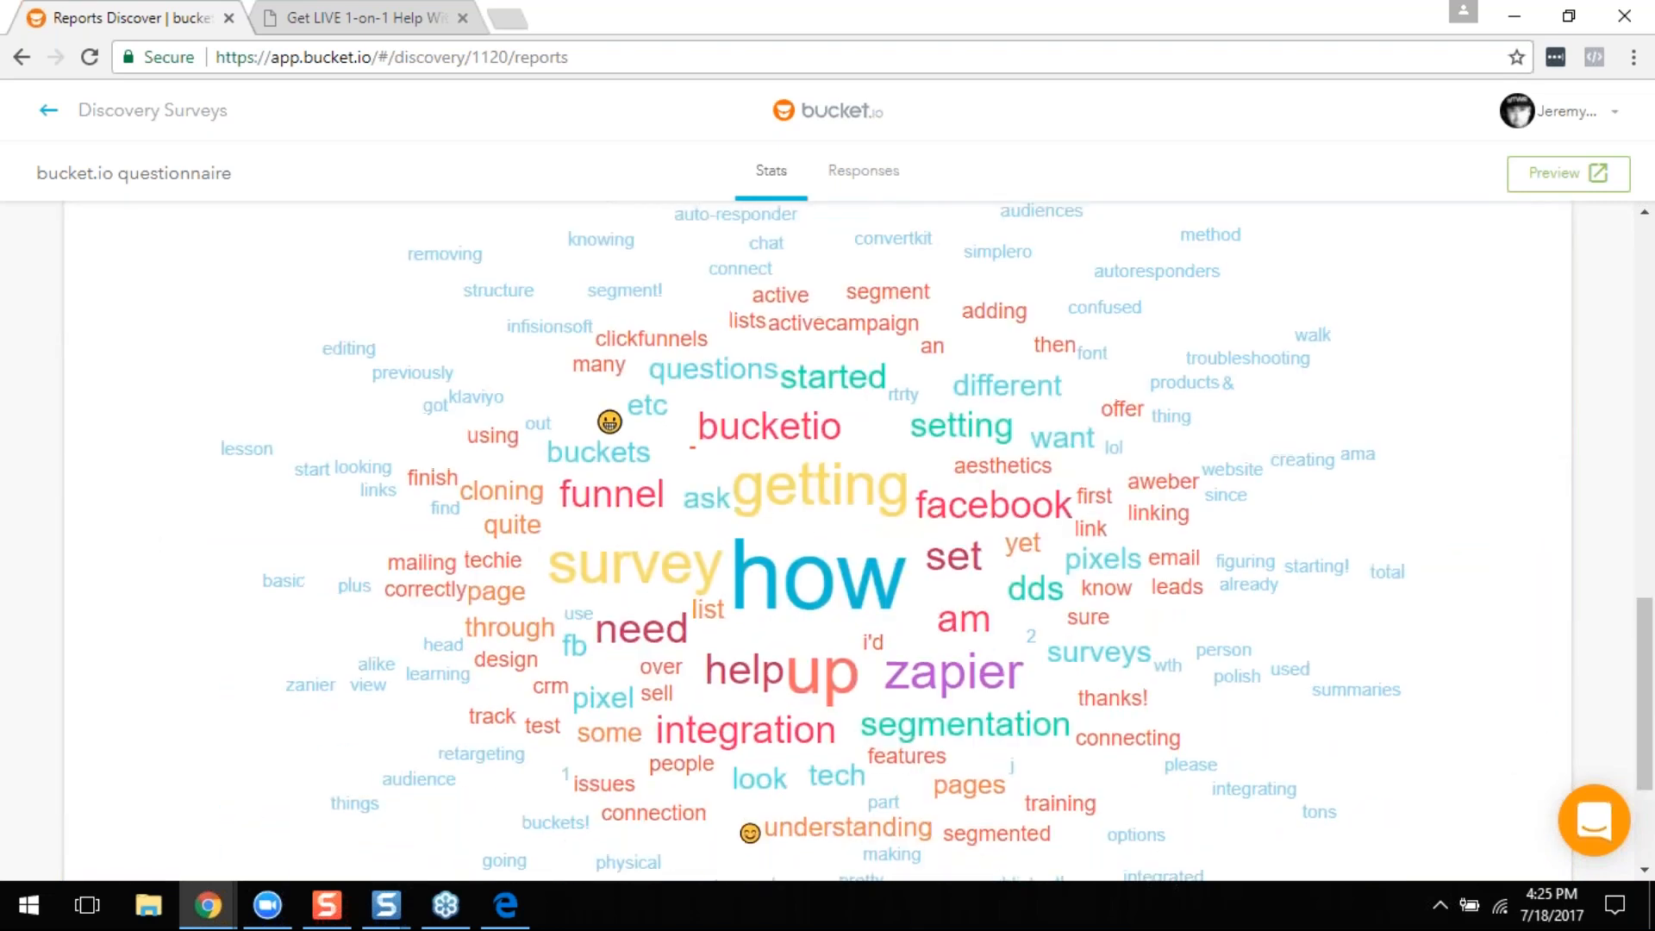
scroll(1078, 448, up, 3)
scroll(1091, 454, down, 2)
scroll(1088, 452, up, 2)
scroll(1077, 447, down, 3)
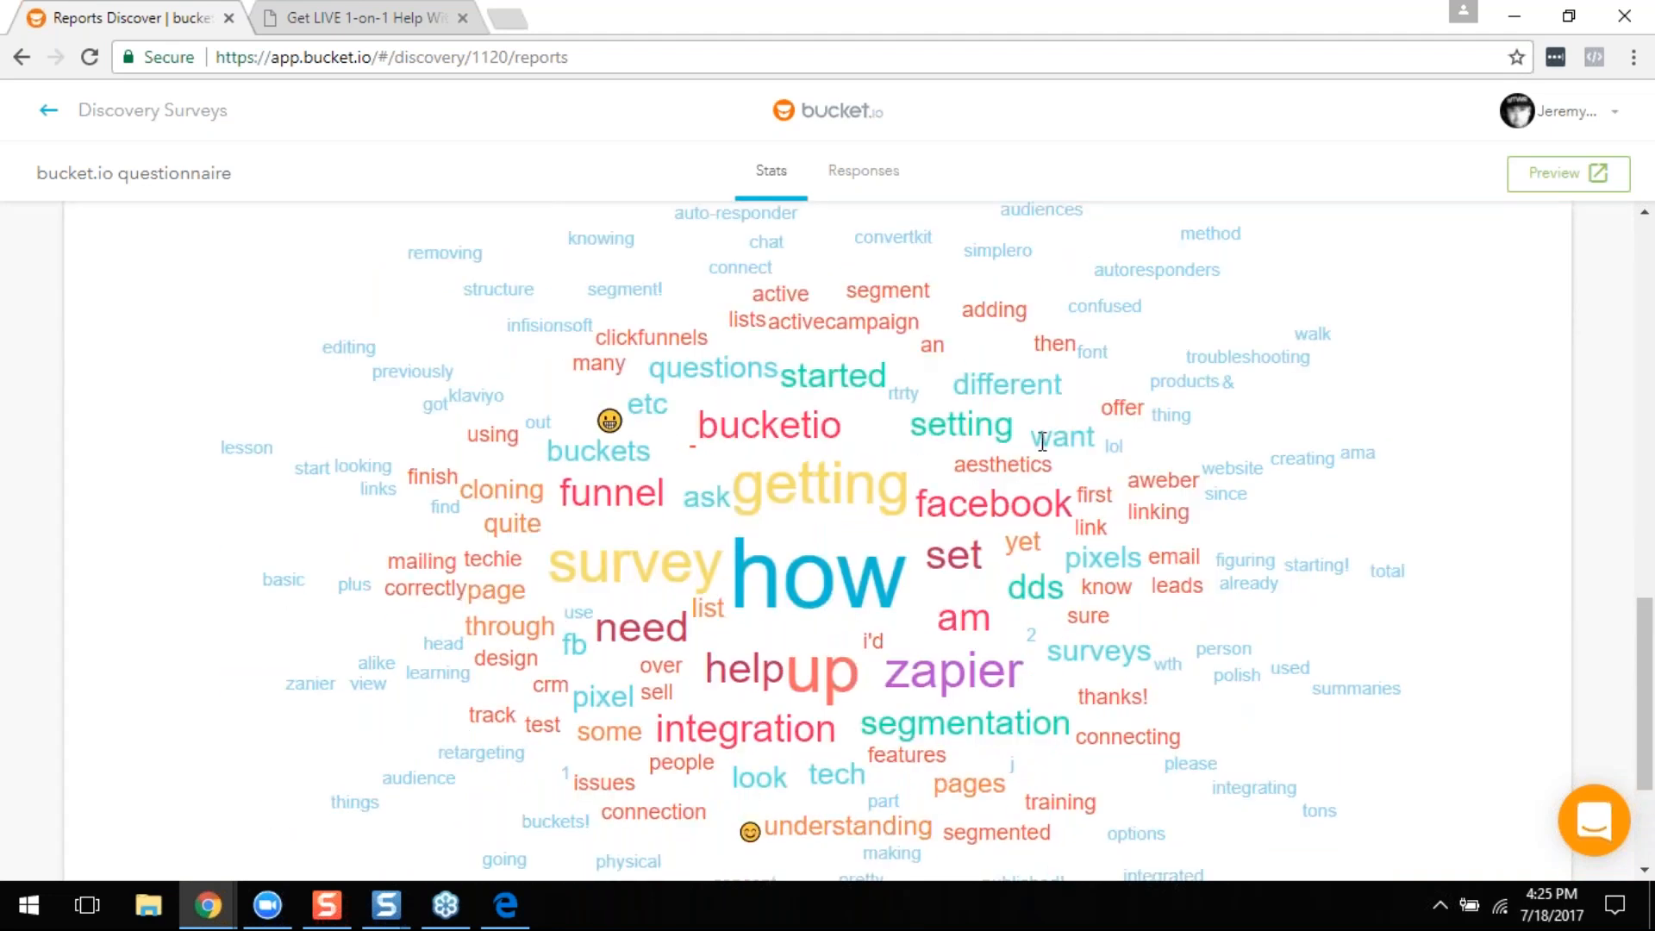
scroll(1045, 444, up, 3)
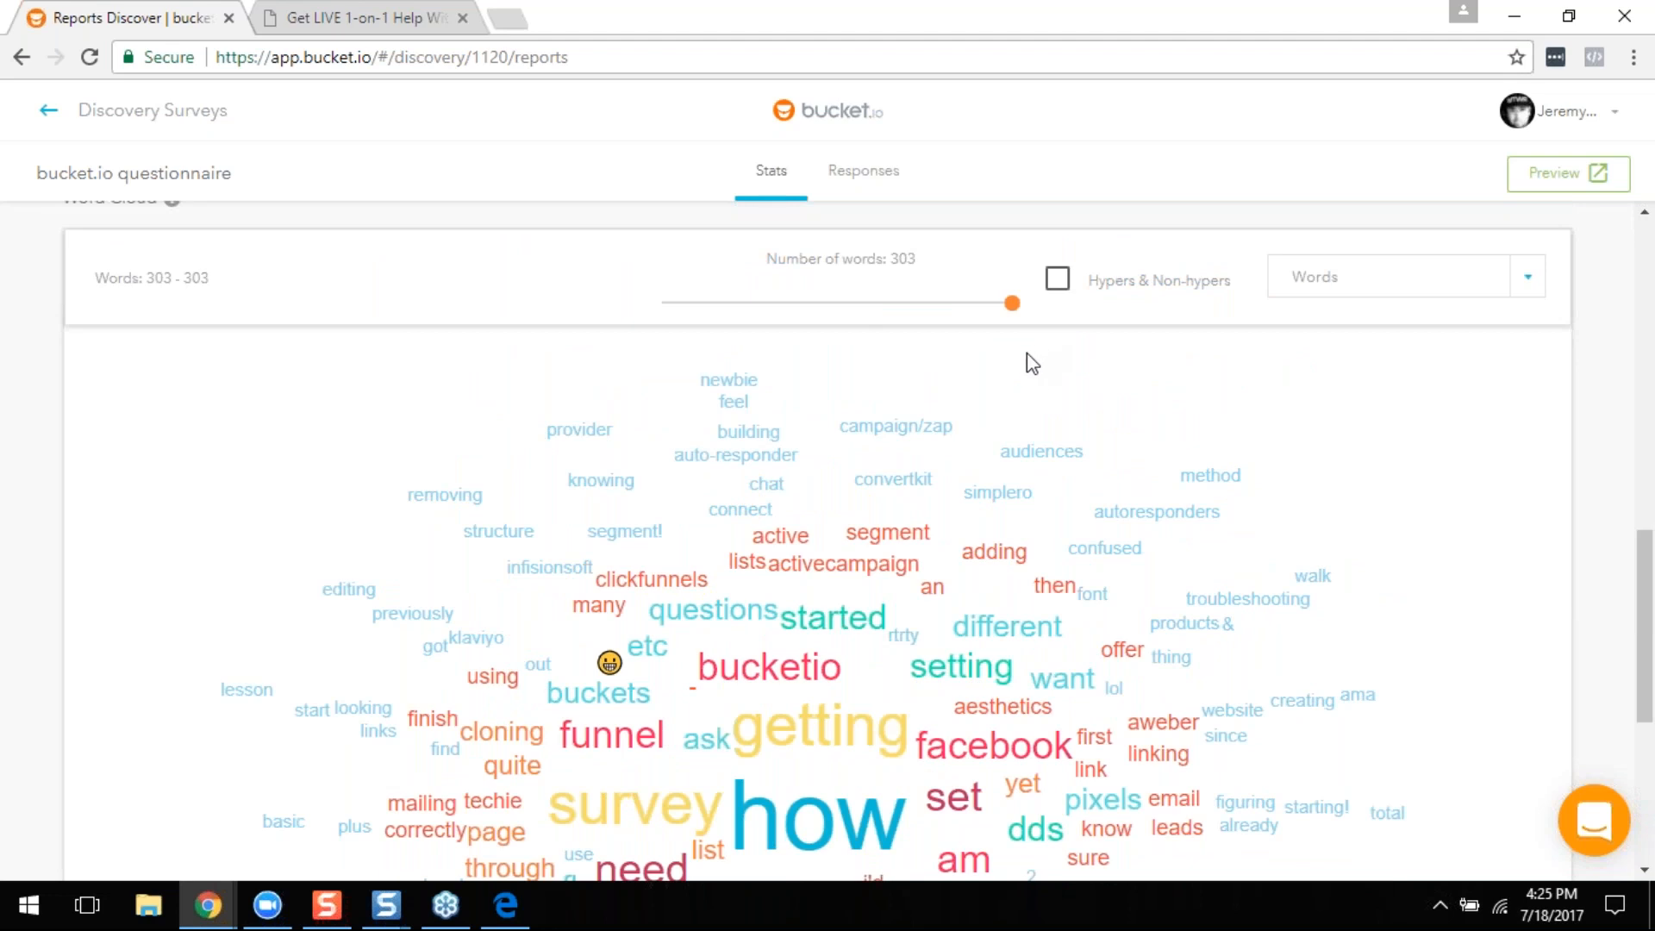
scroll(1030, 360, down, 2)
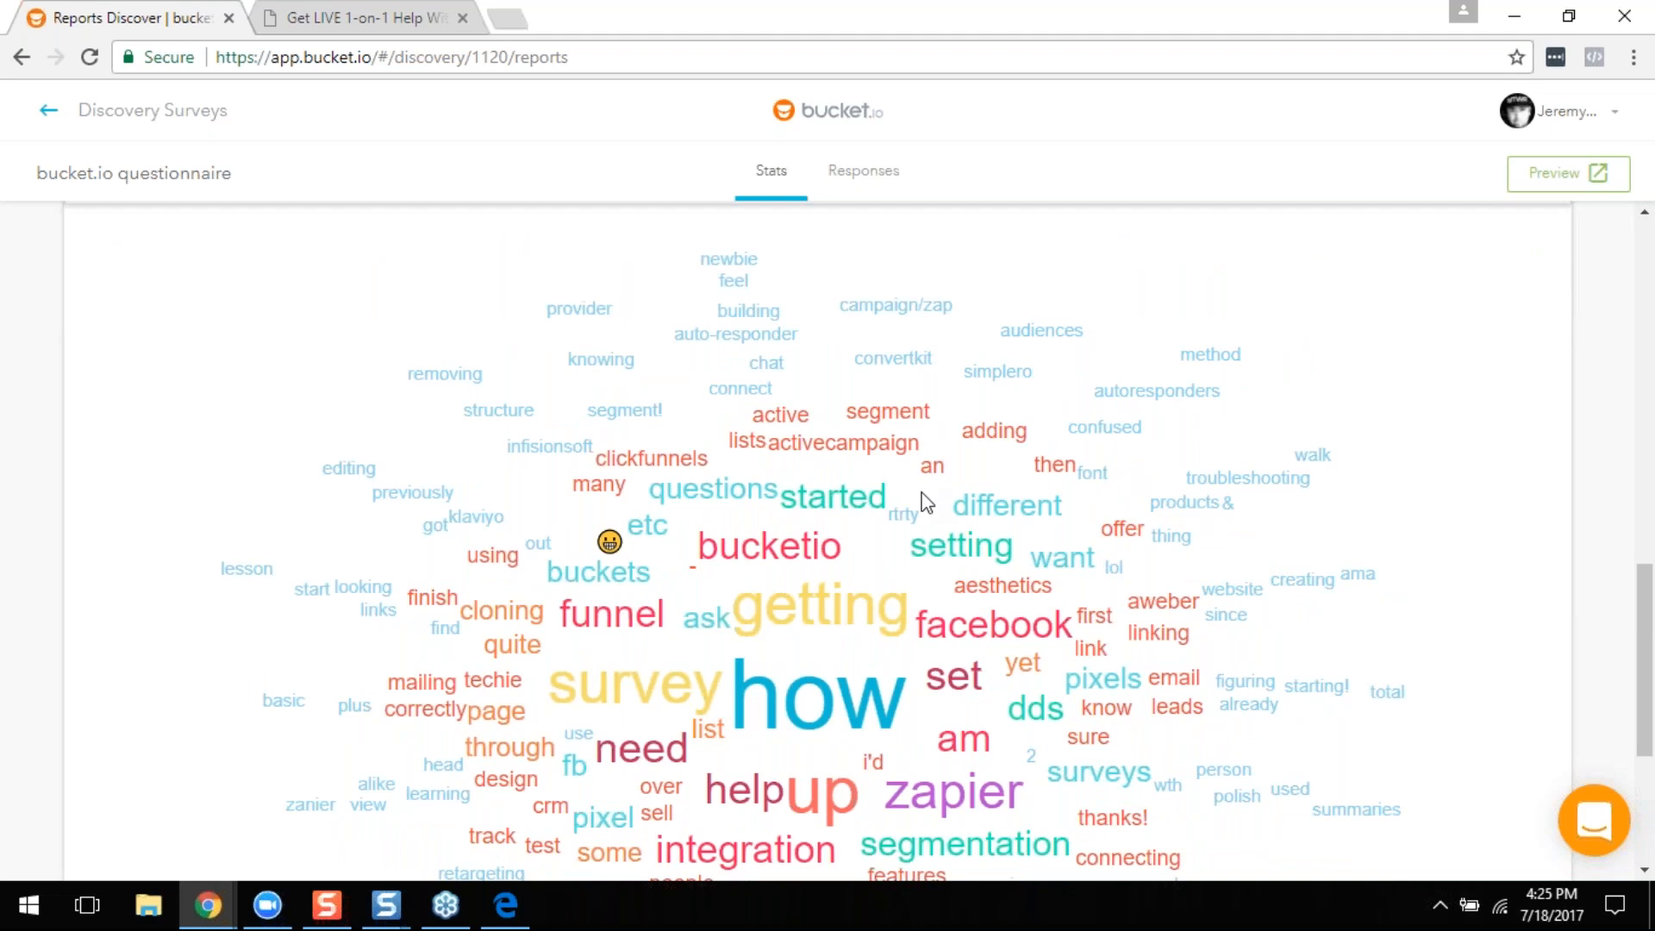
scroll(924, 502, down, 4)
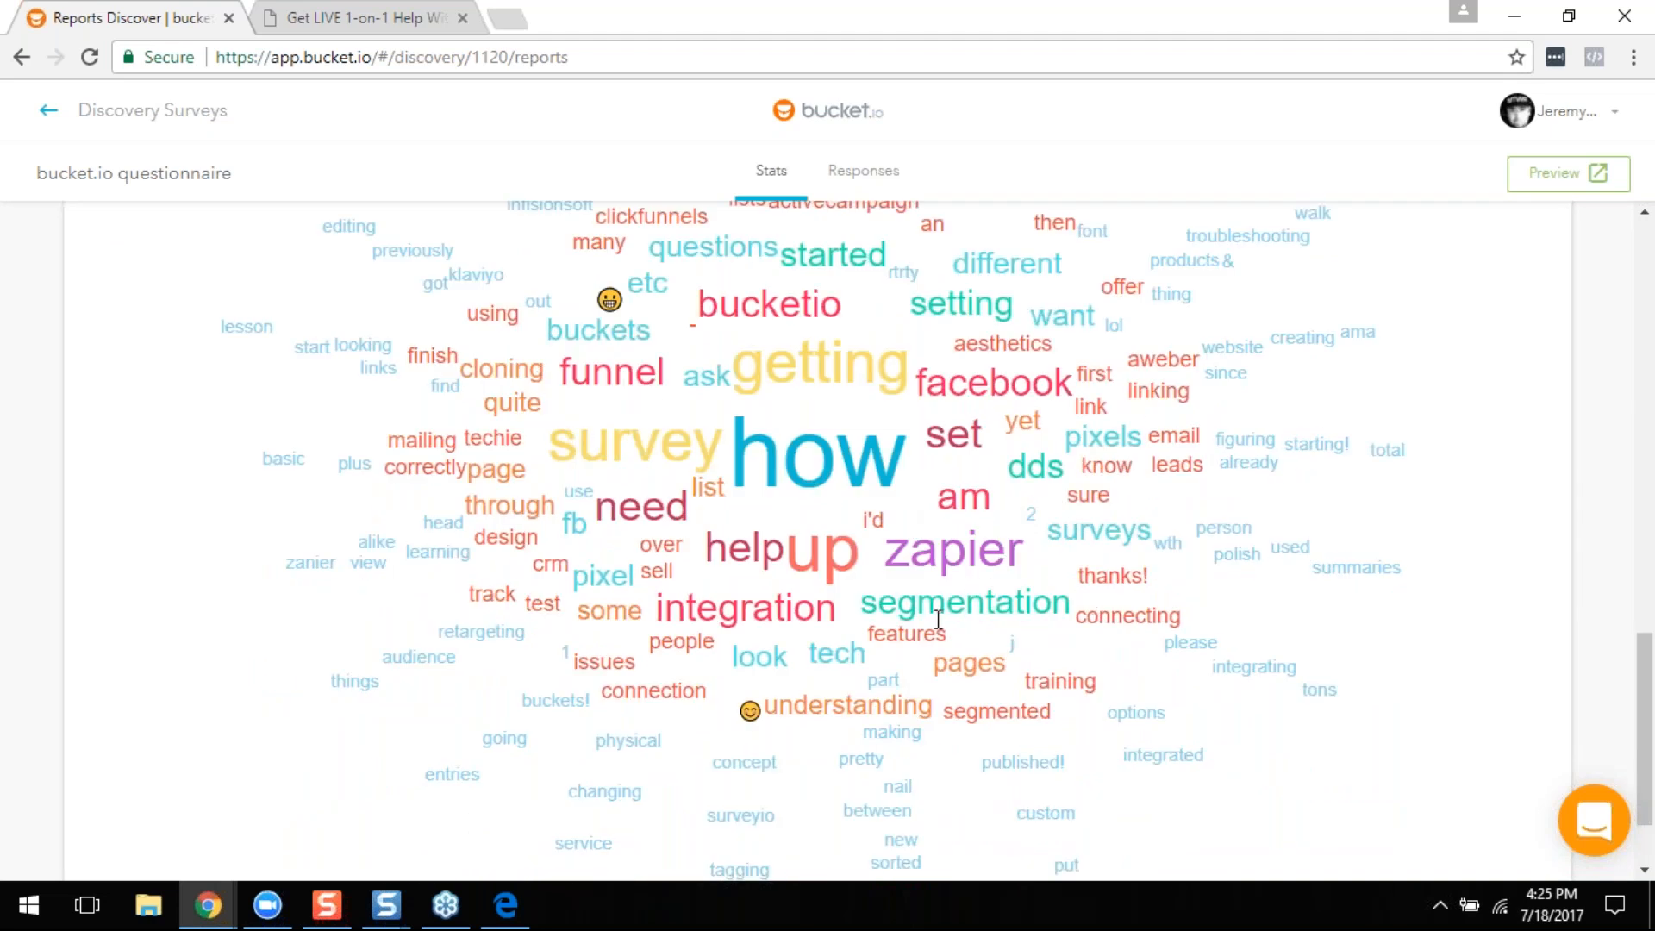
scroll(911, 636, up, 5)
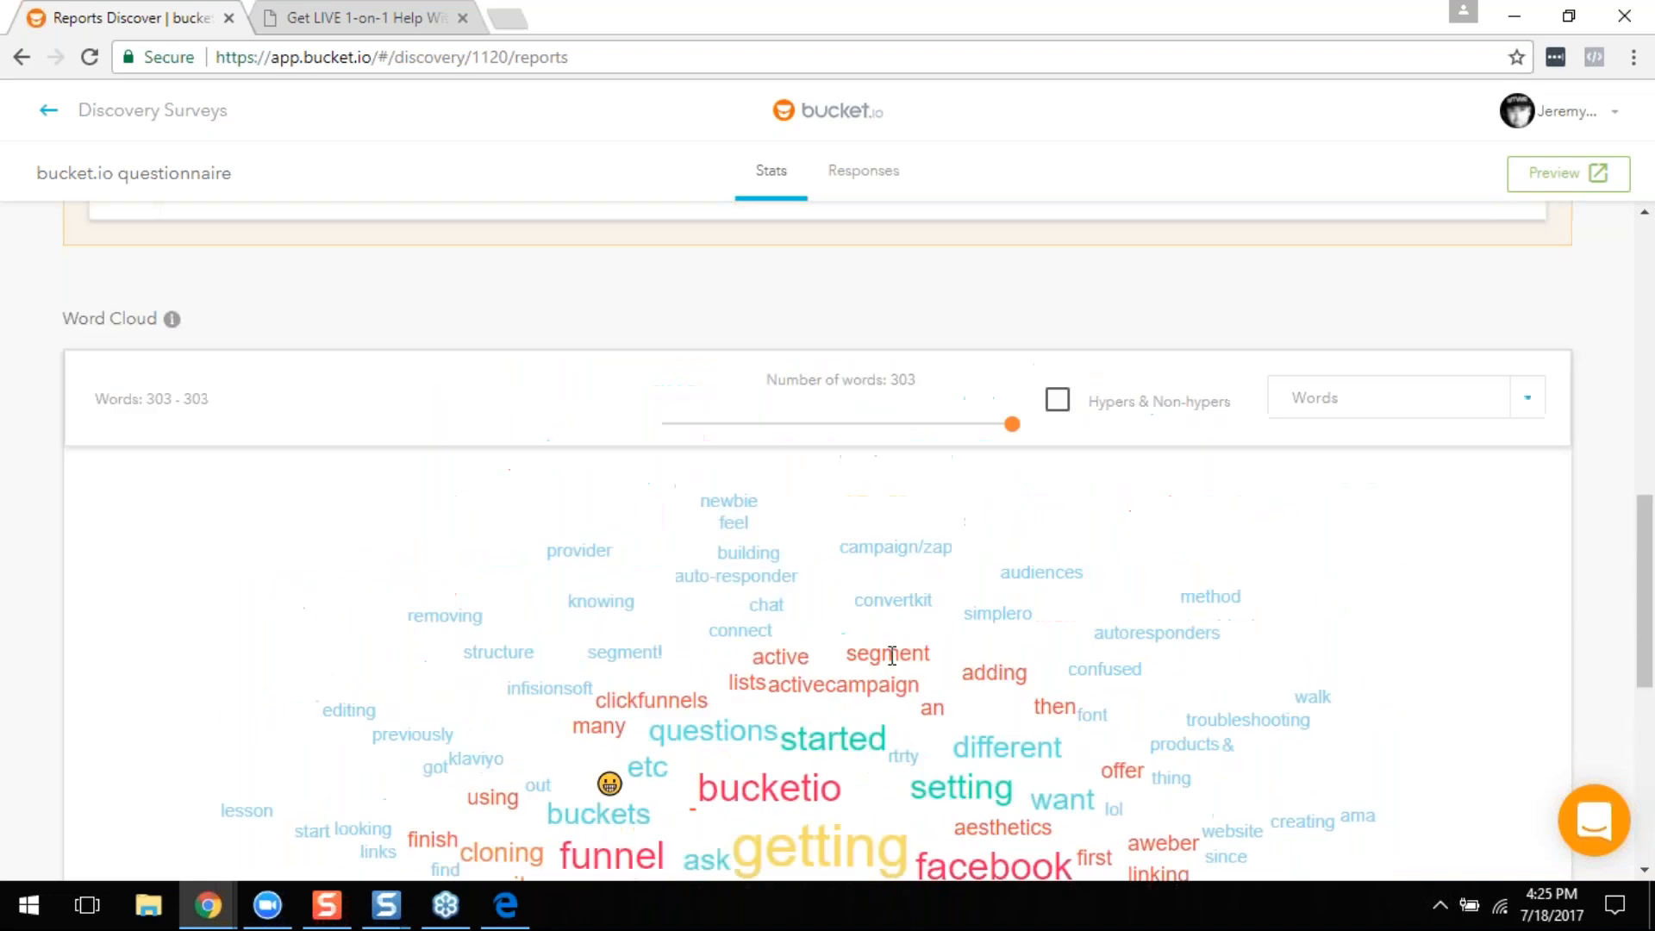
scroll(927, 671, down, 2)
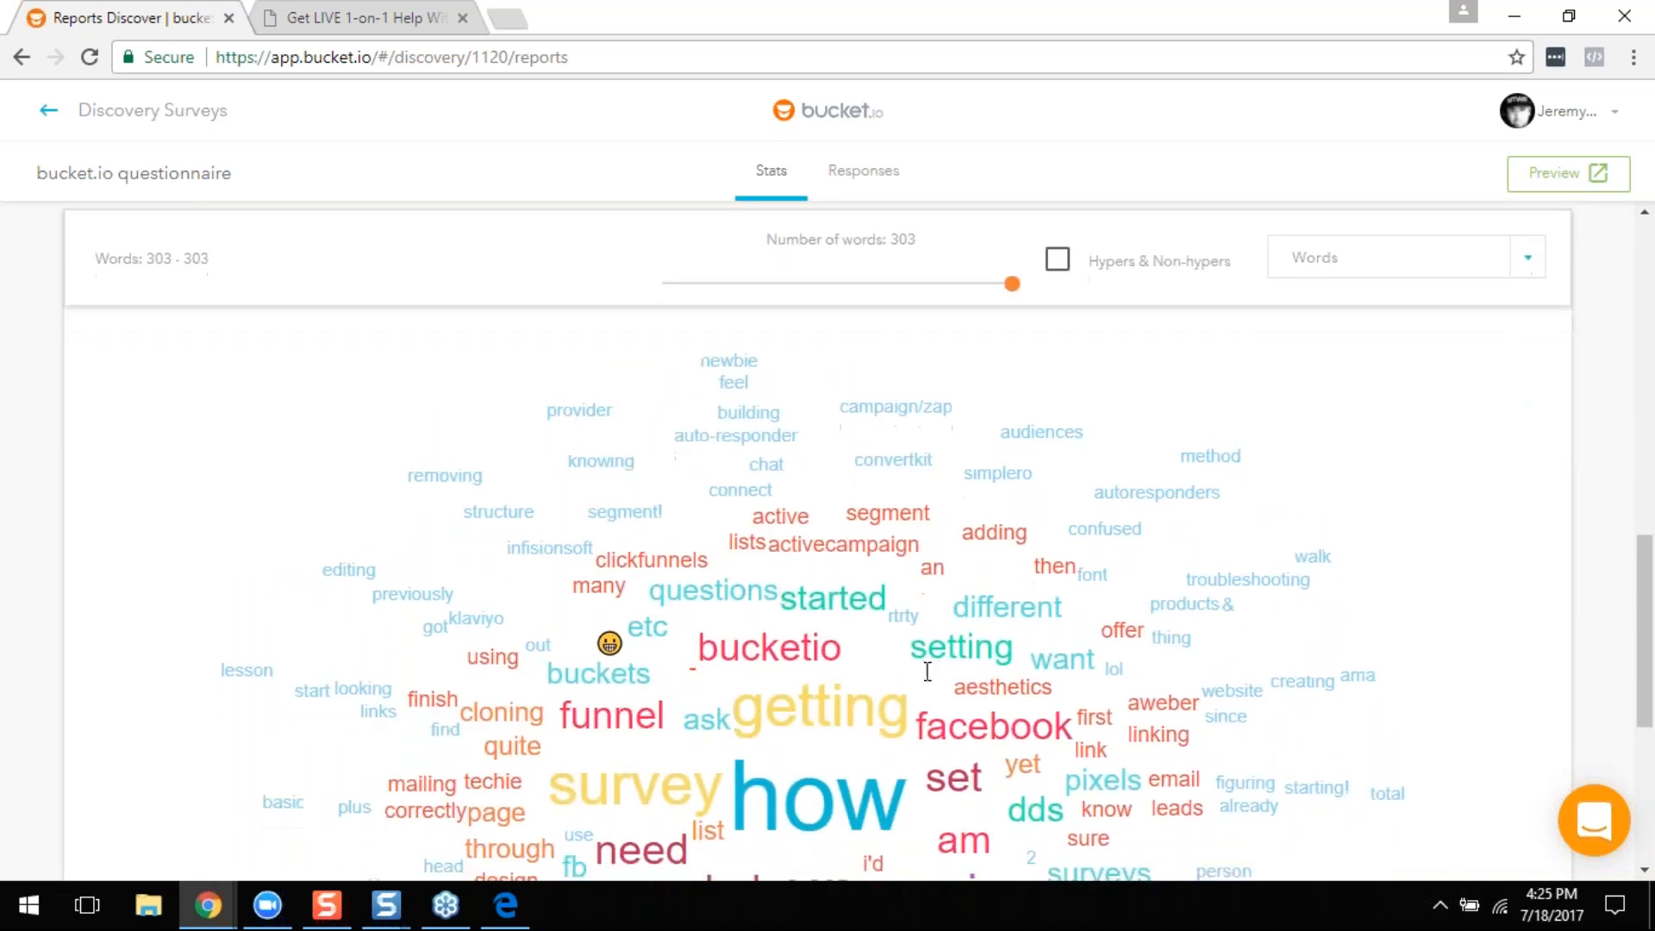
scroll(928, 672, down, 3)
scroll(935, 698, up, 3)
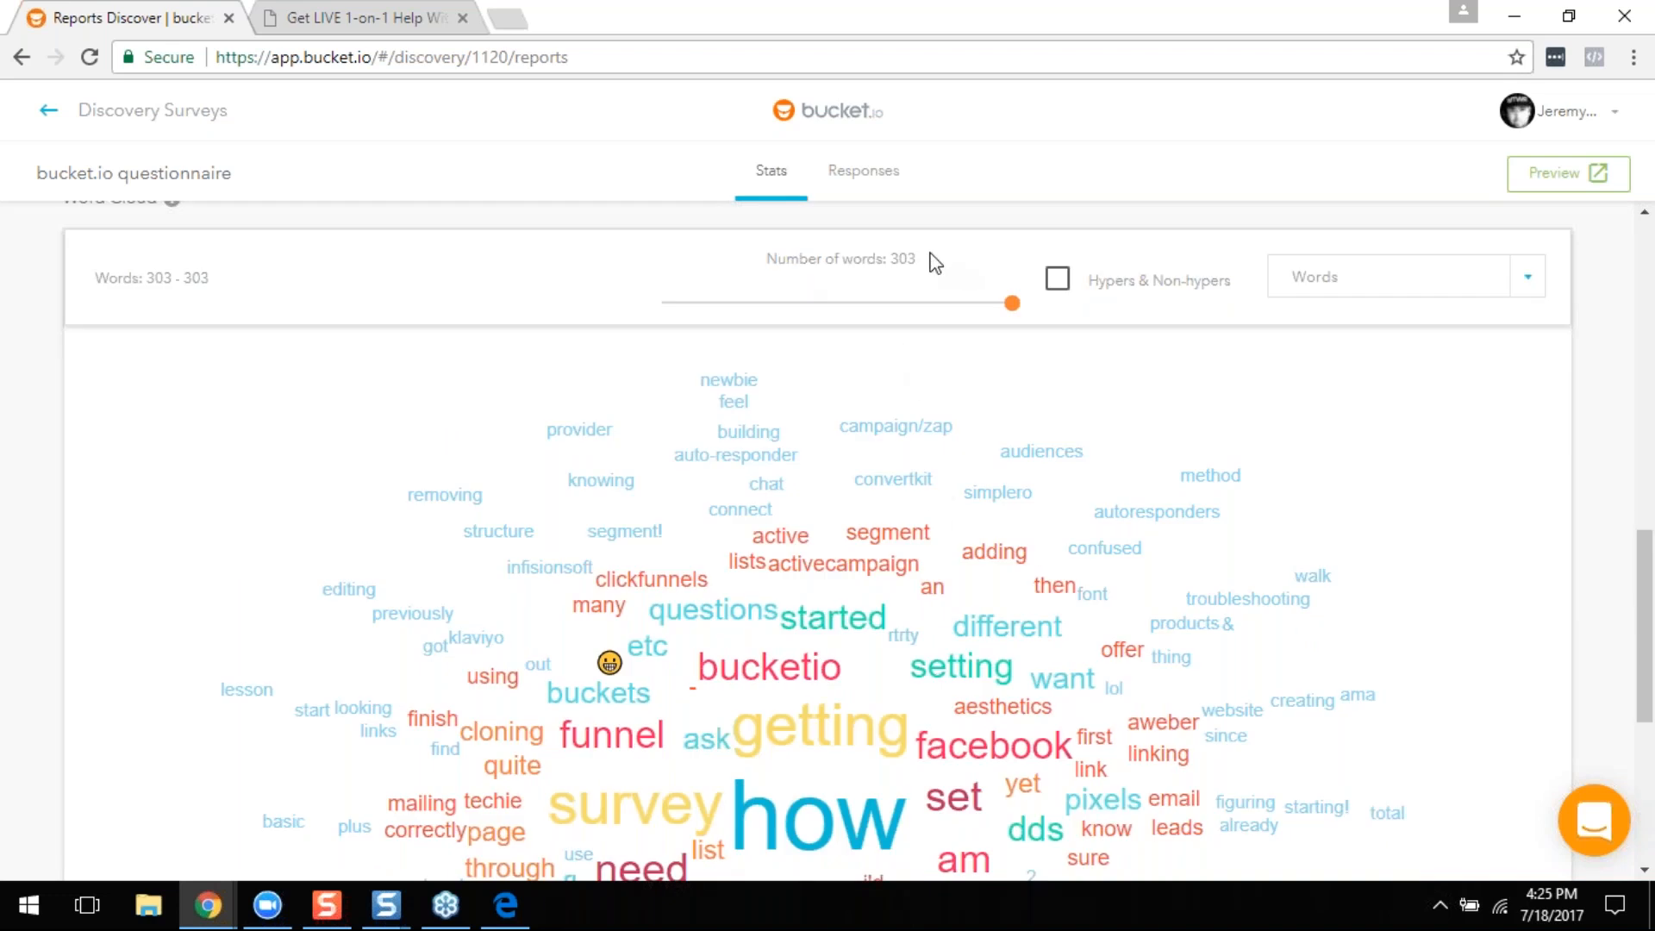
Step: Reduce the word cloud's number of words to 164 and look over the smaller cloud
click(856, 306)
scroll(990, 373, down, 3)
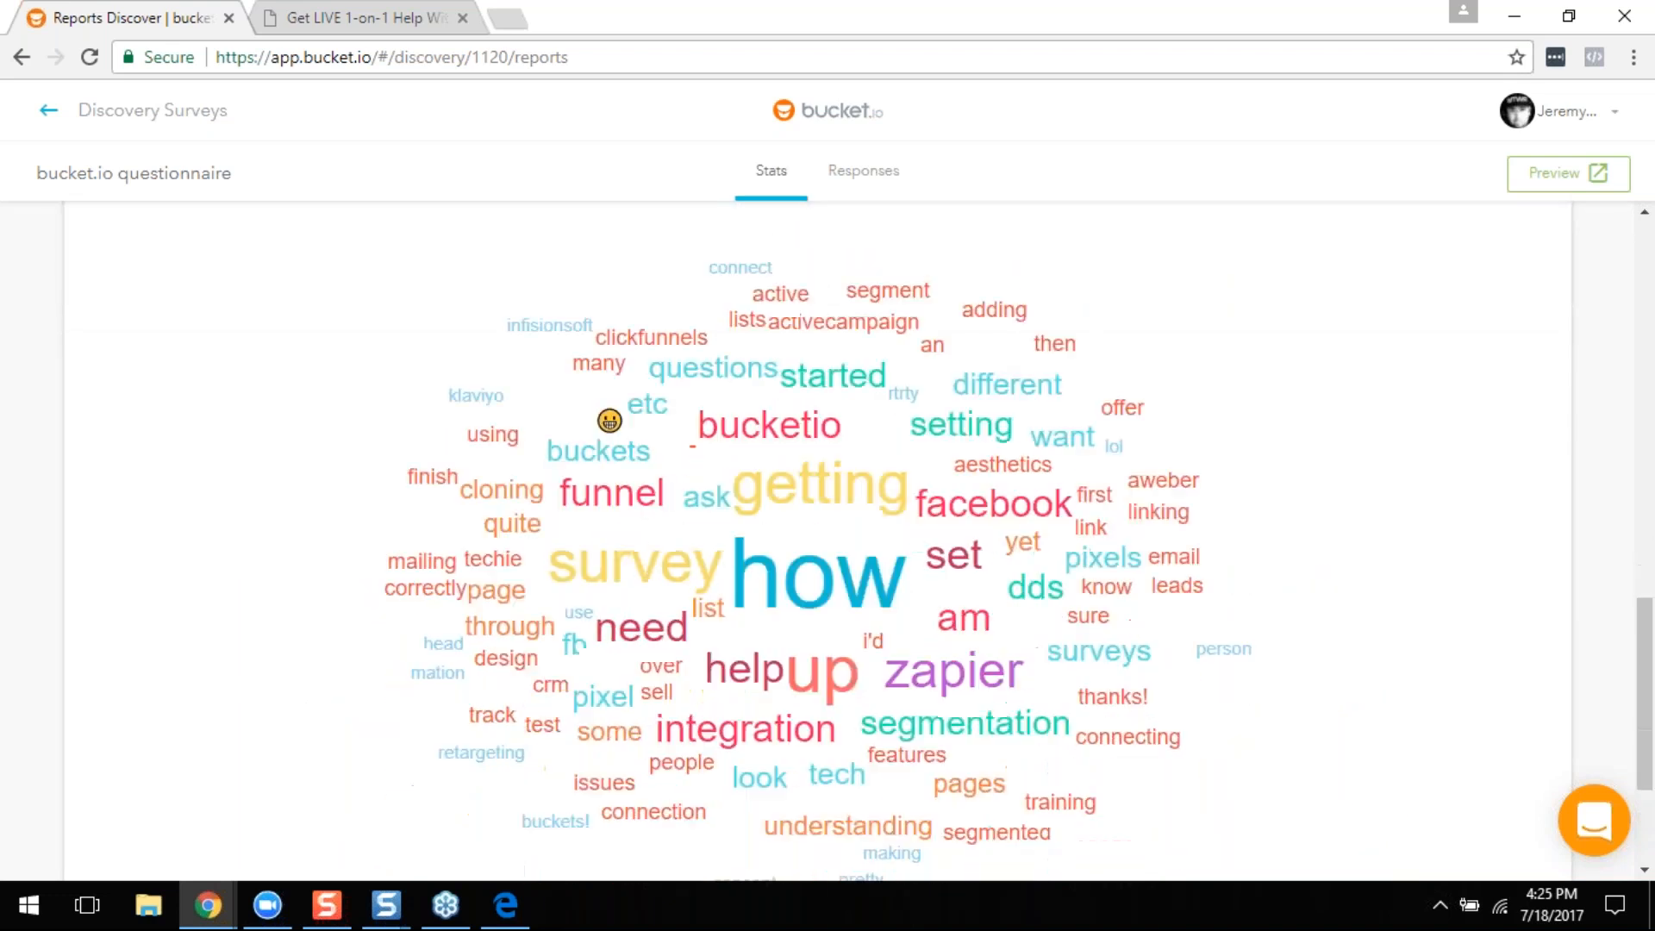
scroll(881, 322, up, 5)
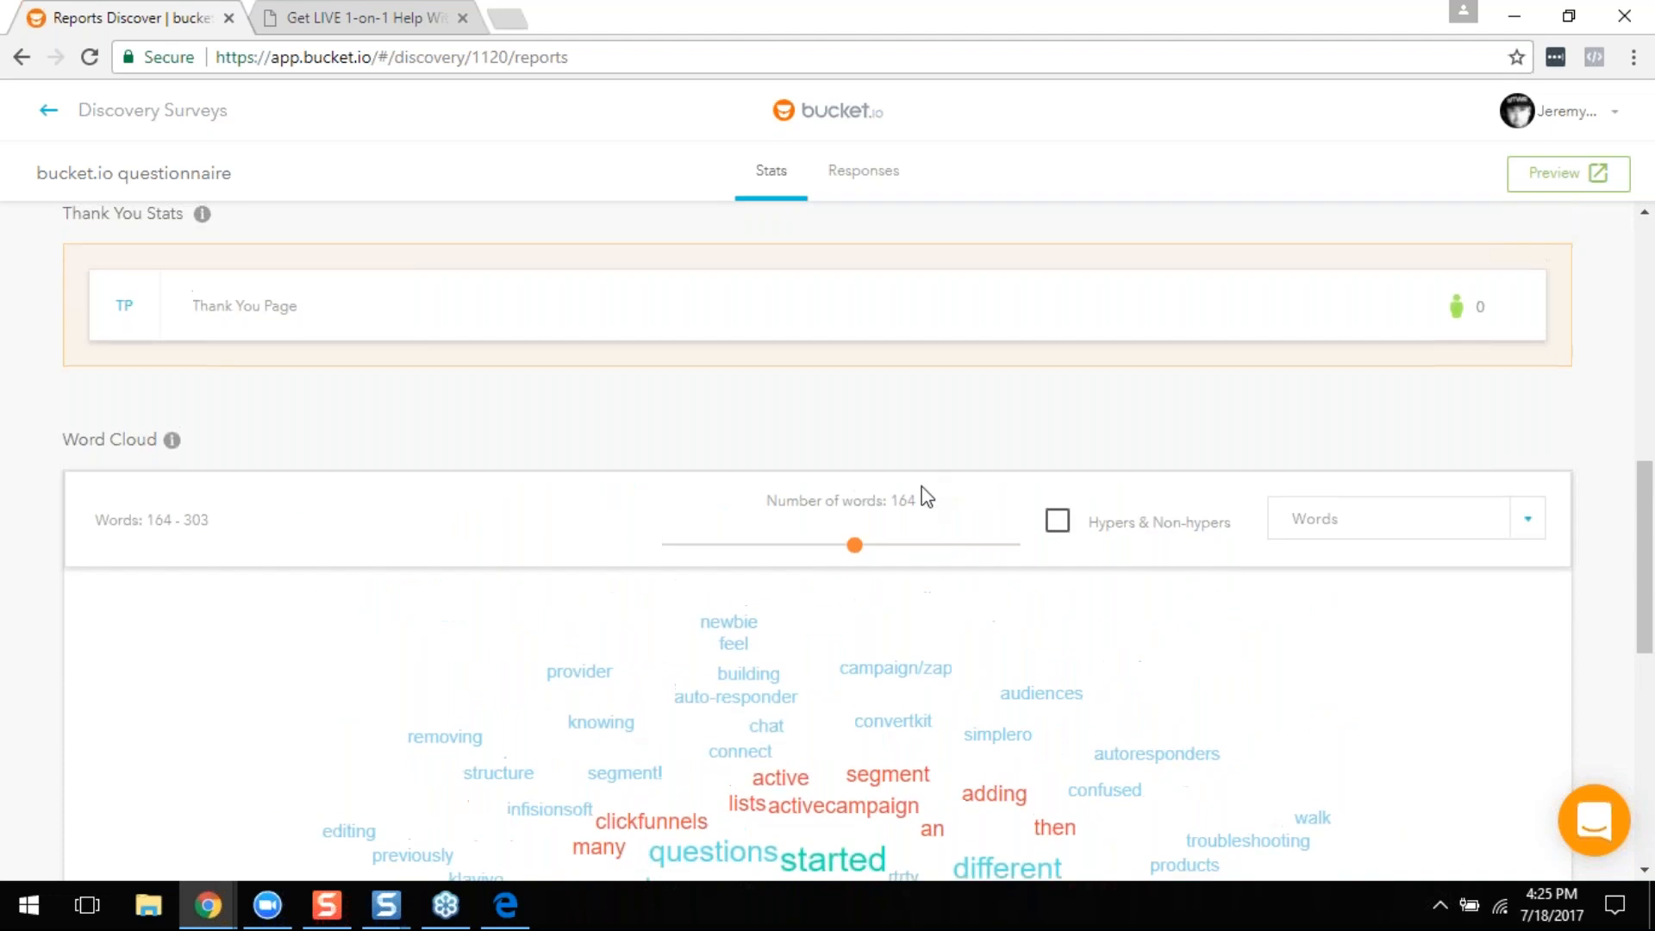
scroll(936, 536, down, 5)
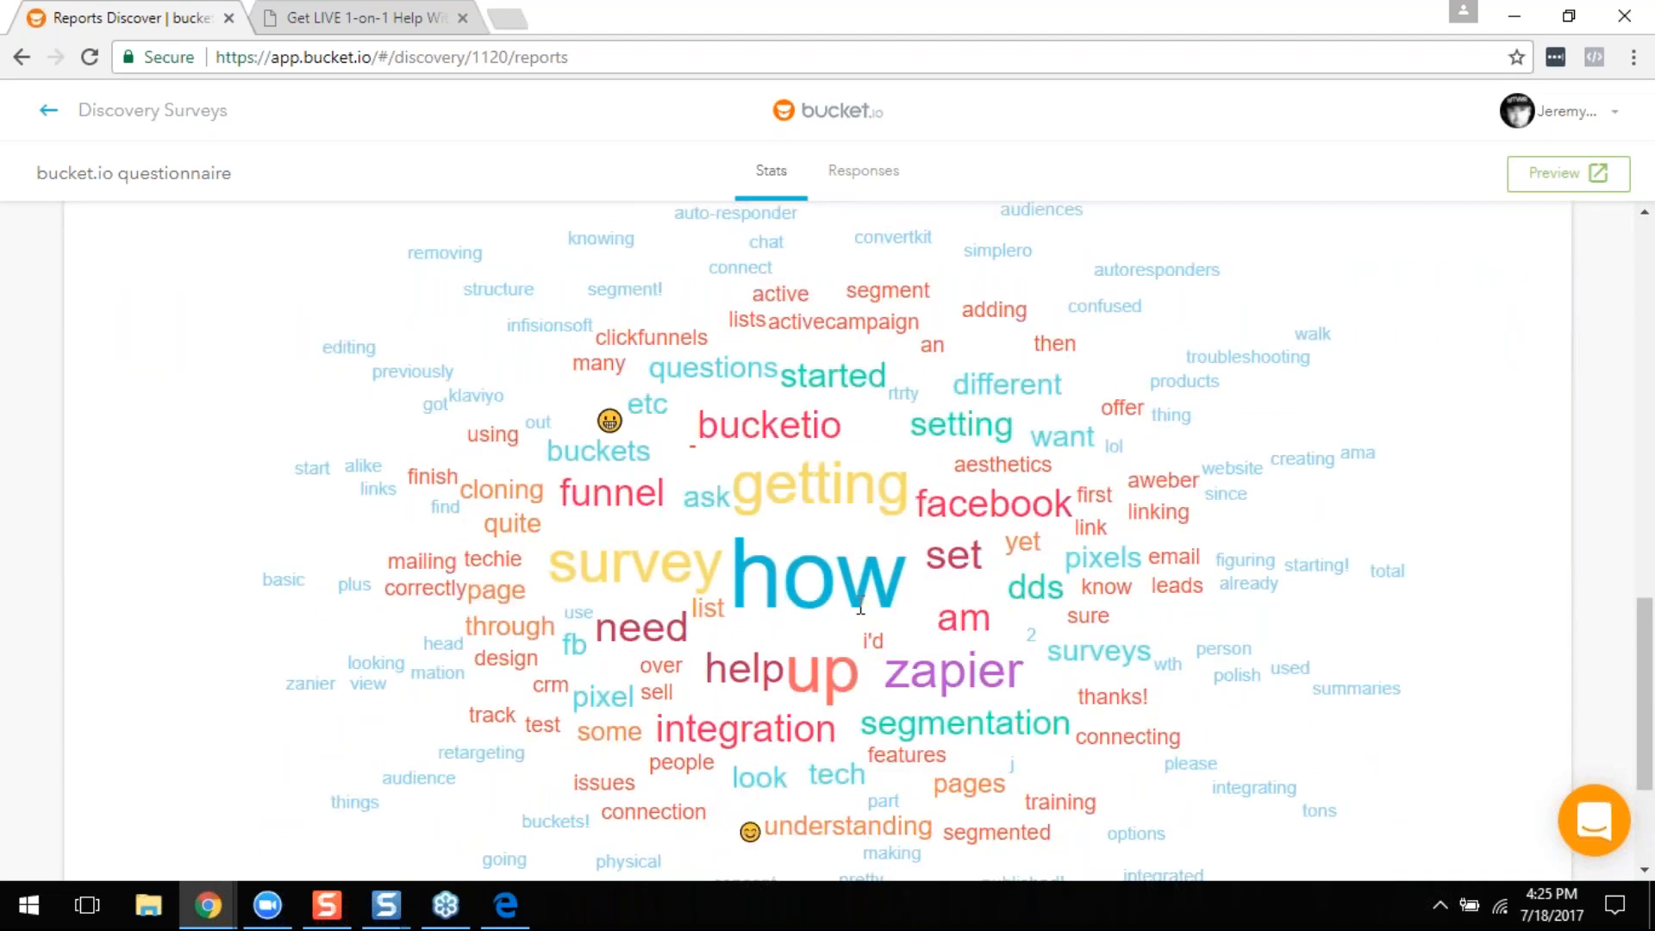
scroll(949, 500, up, 1)
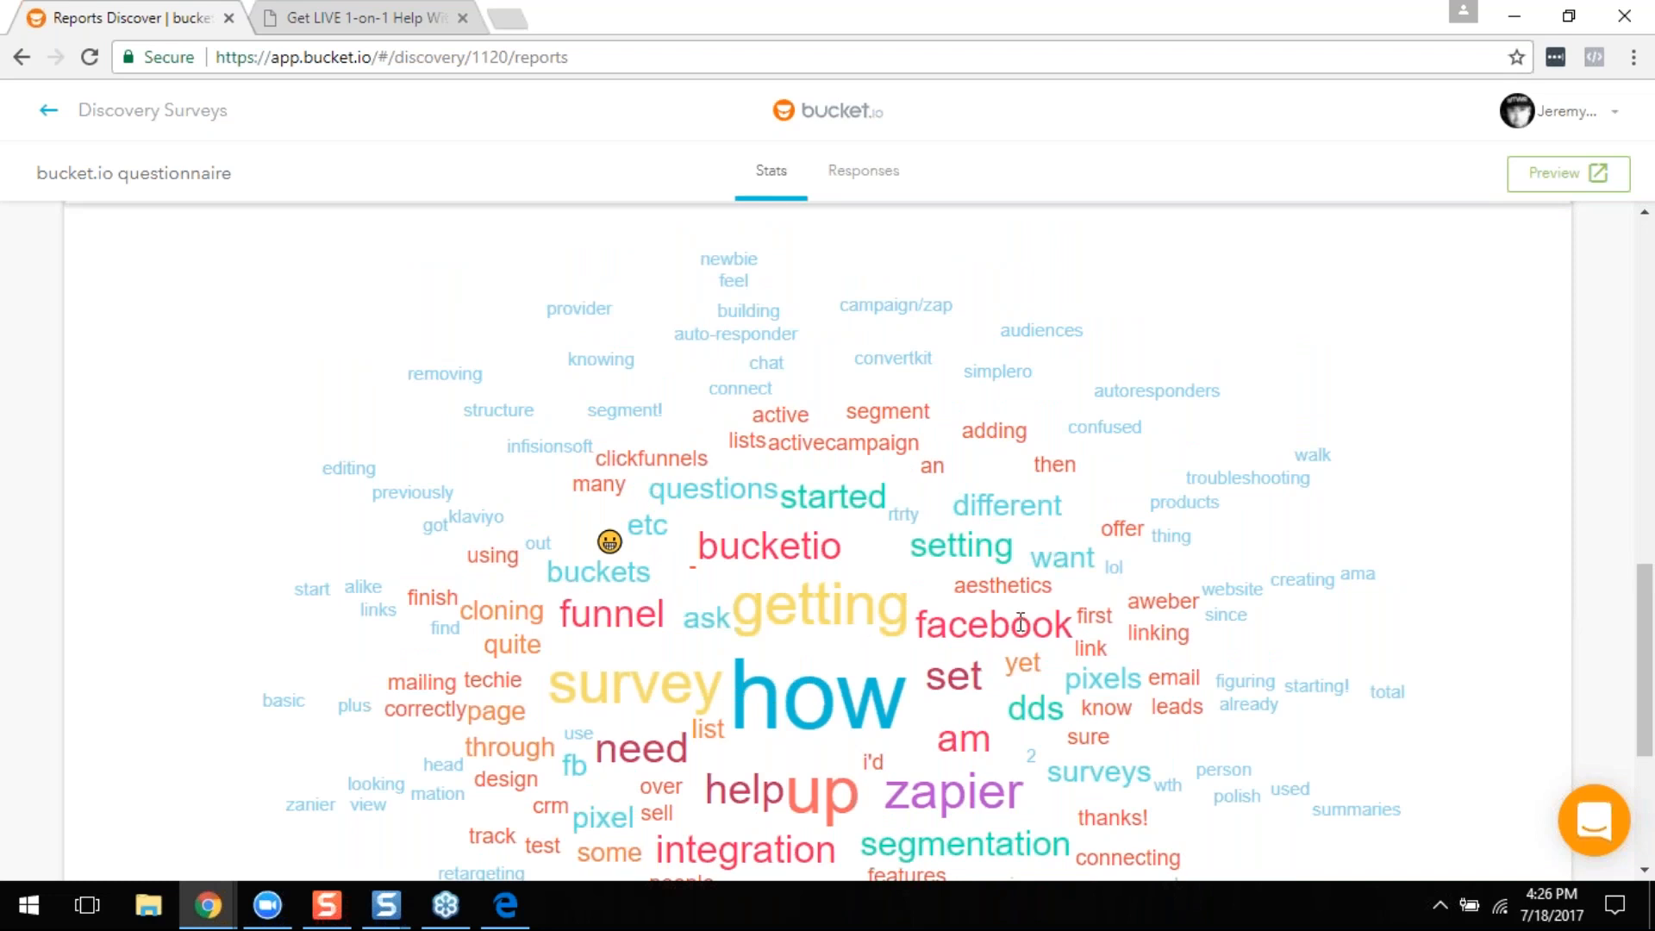
scroll(821, 704, down, 1)
scroll(820, 704, up, 3)
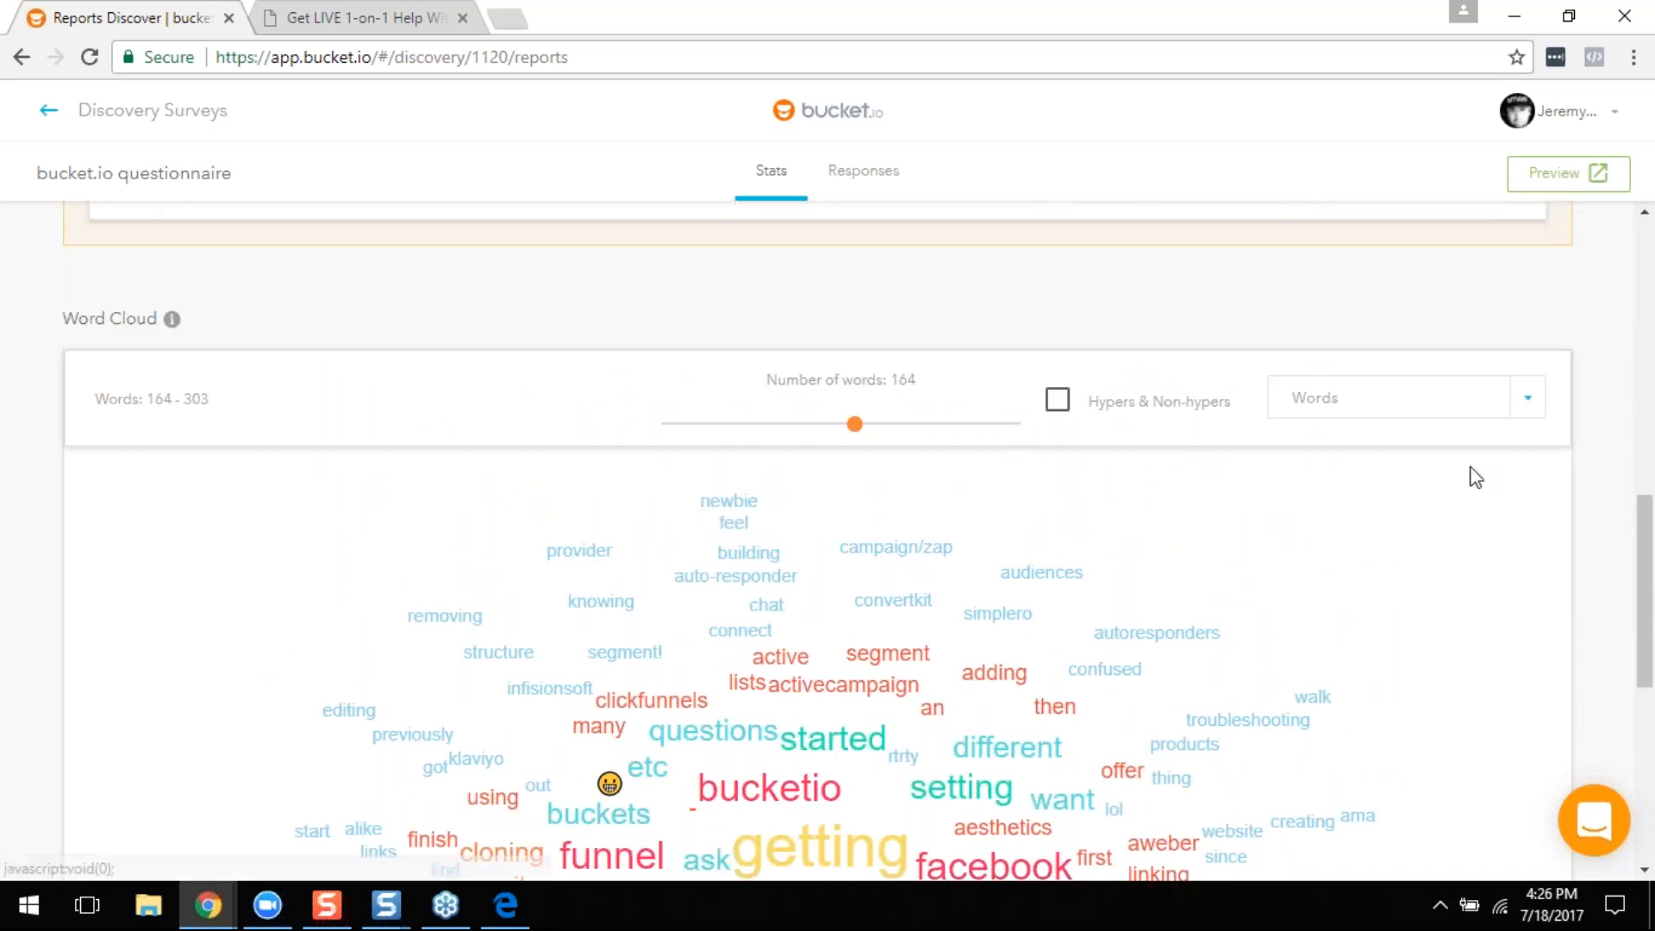
Step: Exclude the words "getting", "need", "bucketio" and "am" from the word cloud
click(1463, 416)
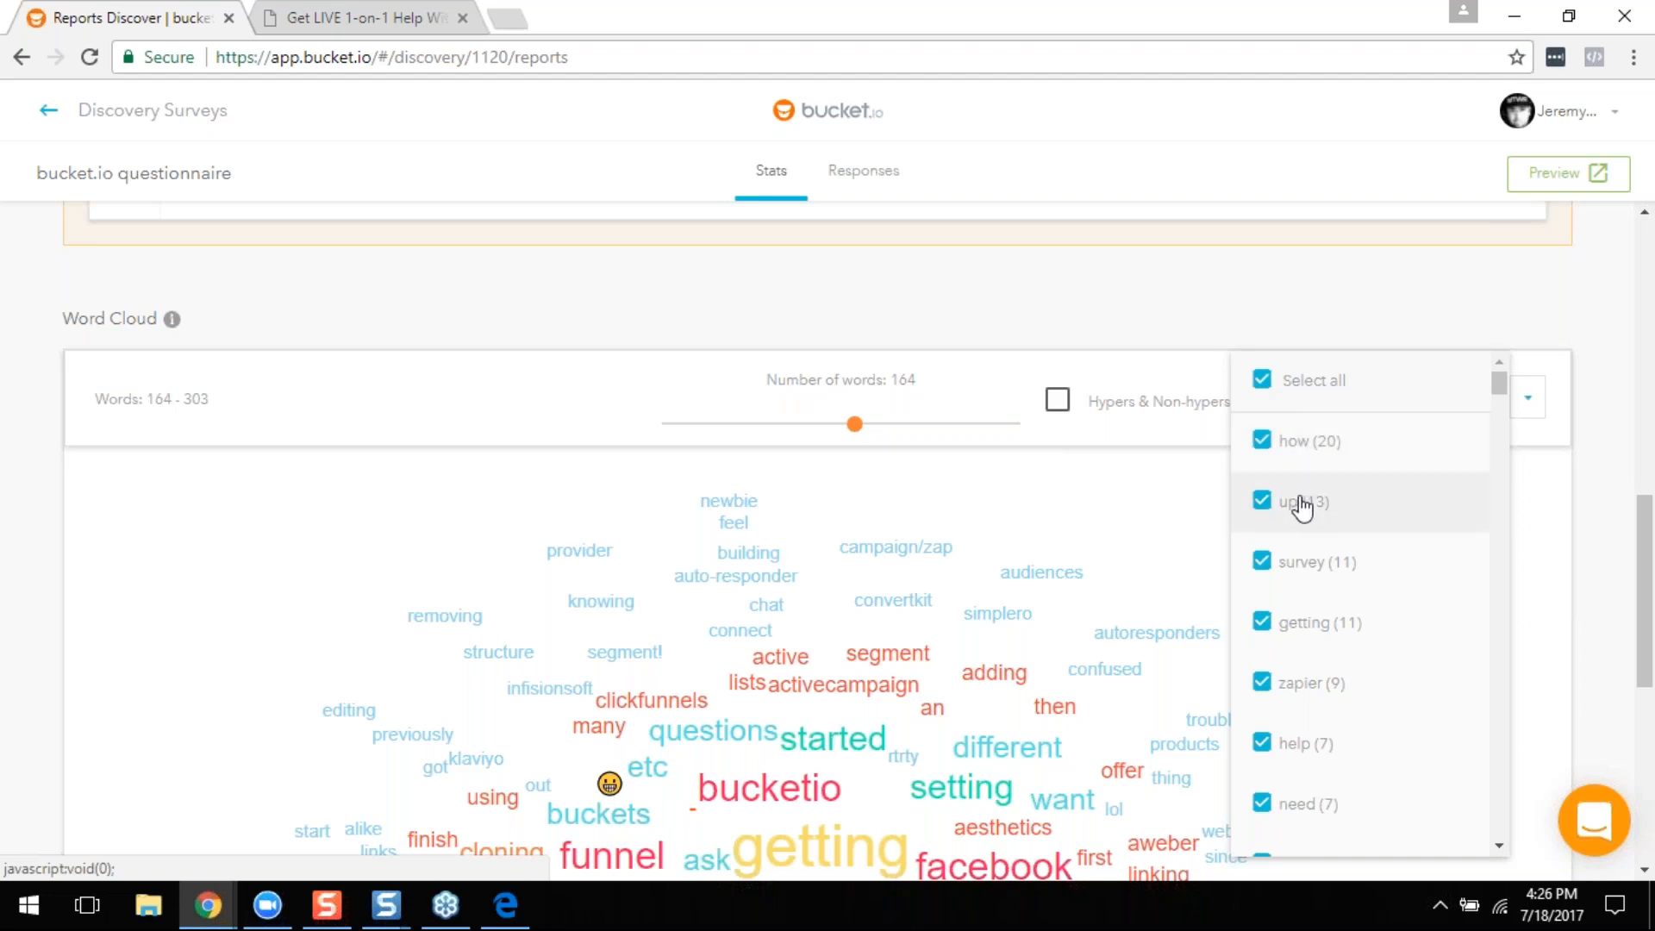
scroll(1315, 543, down, 2)
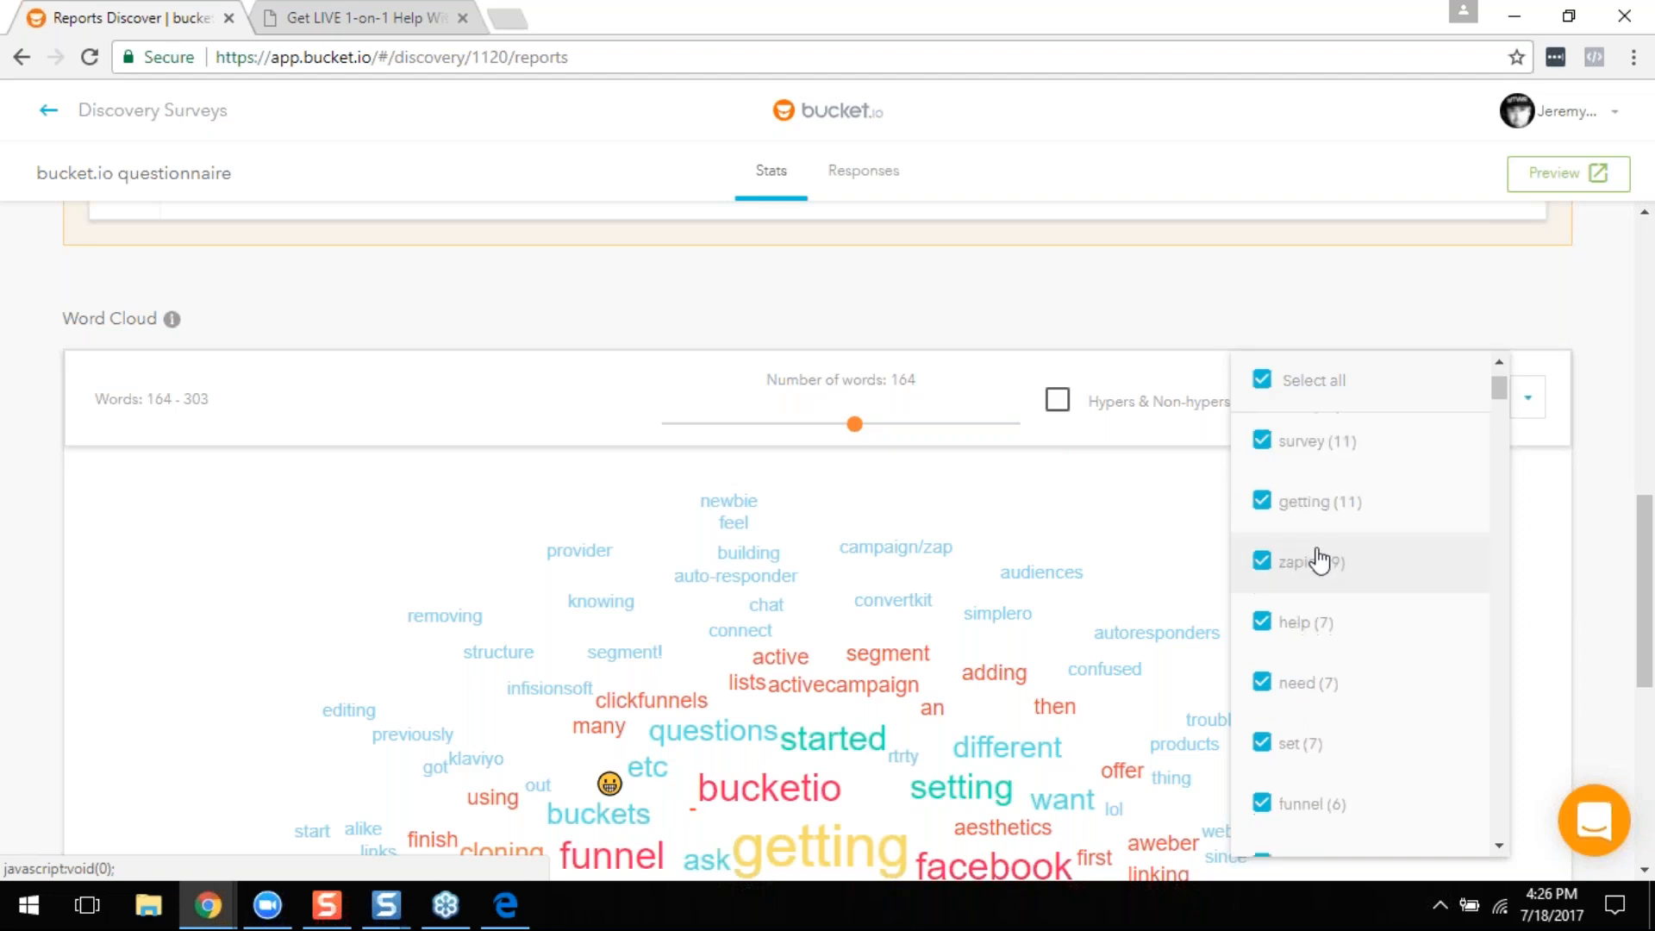
click(1279, 517)
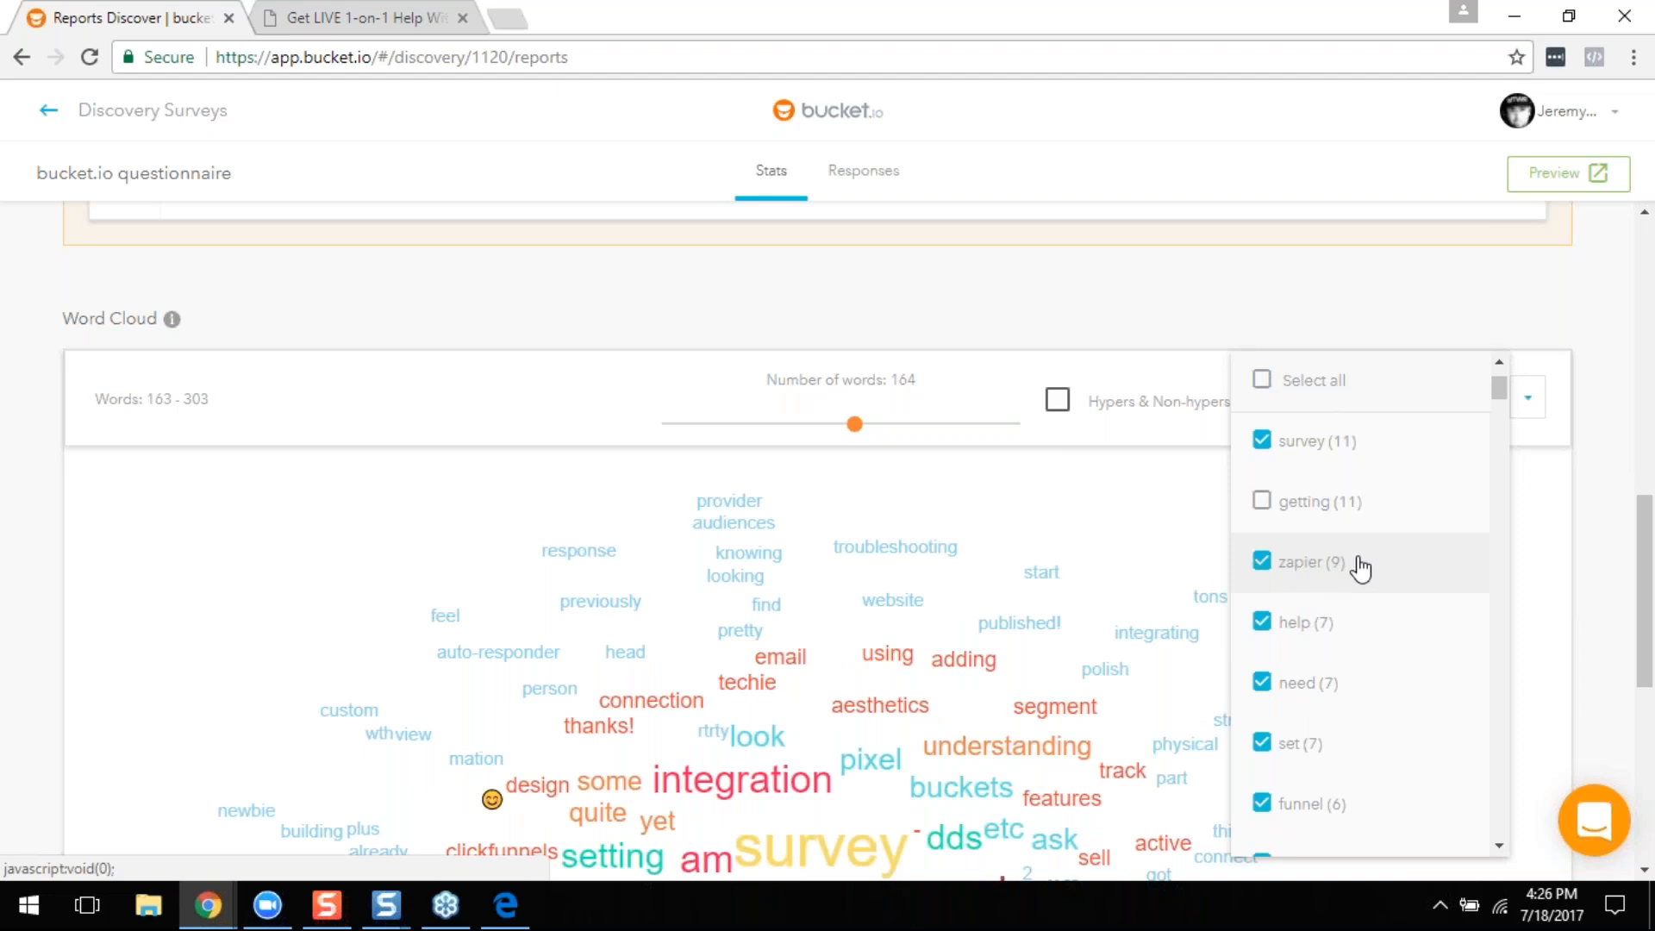
scroll(1371, 631, down, 1)
scroll(1370, 631, down, 2)
click(1313, 565)
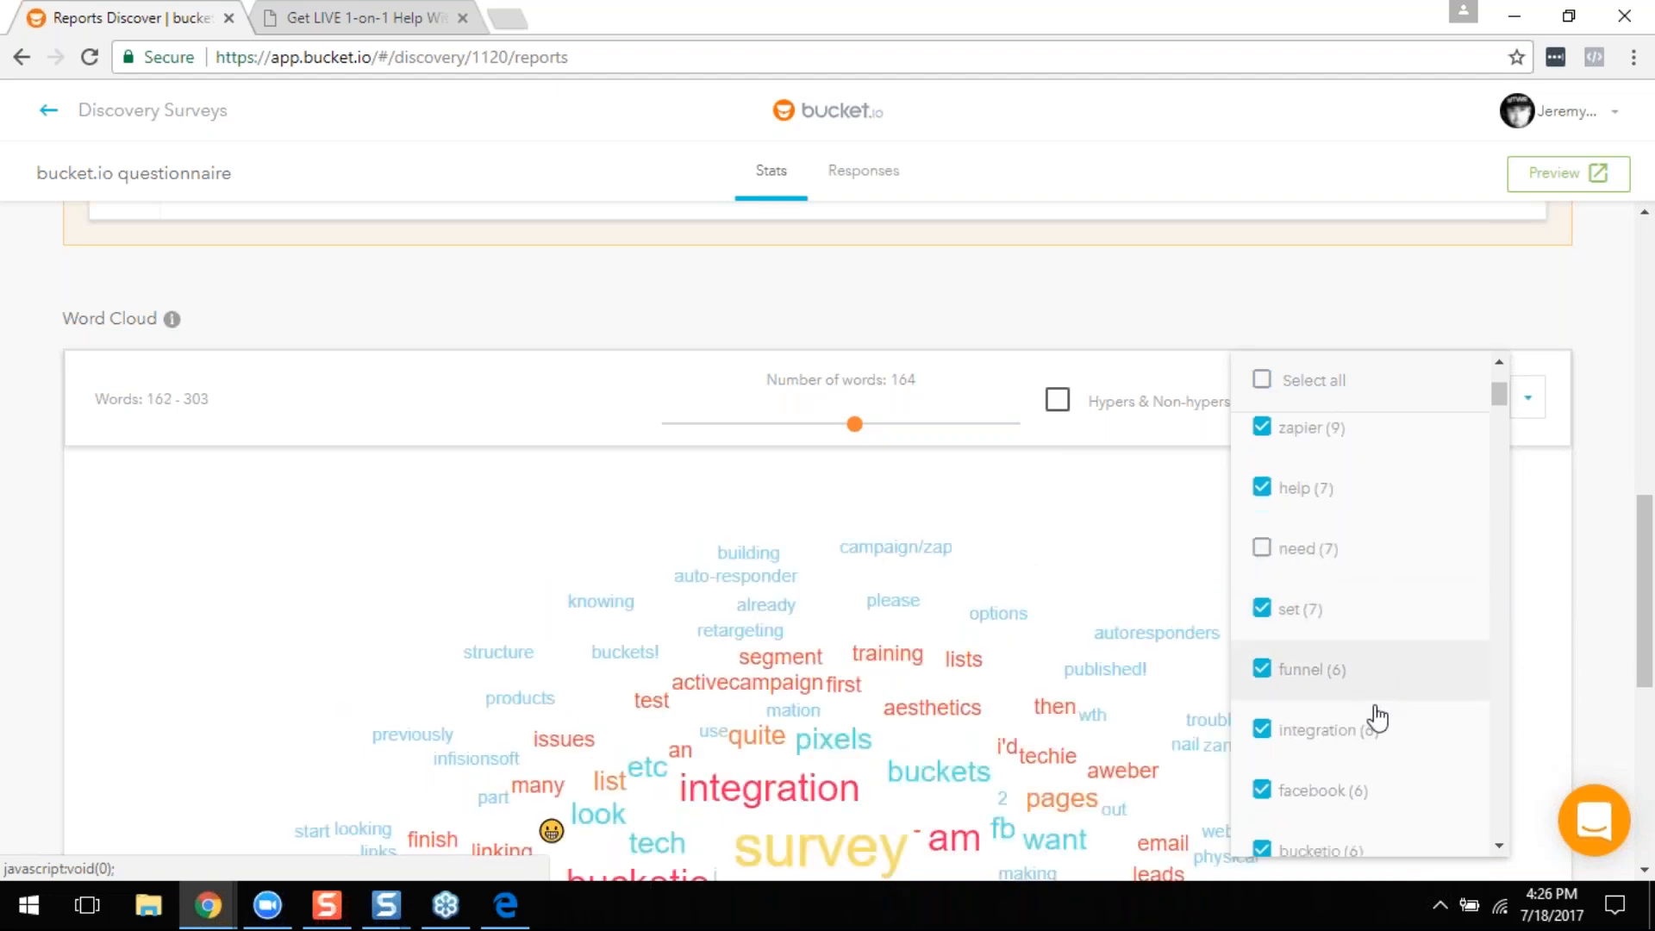
scroll(1371, 724, down, 2)
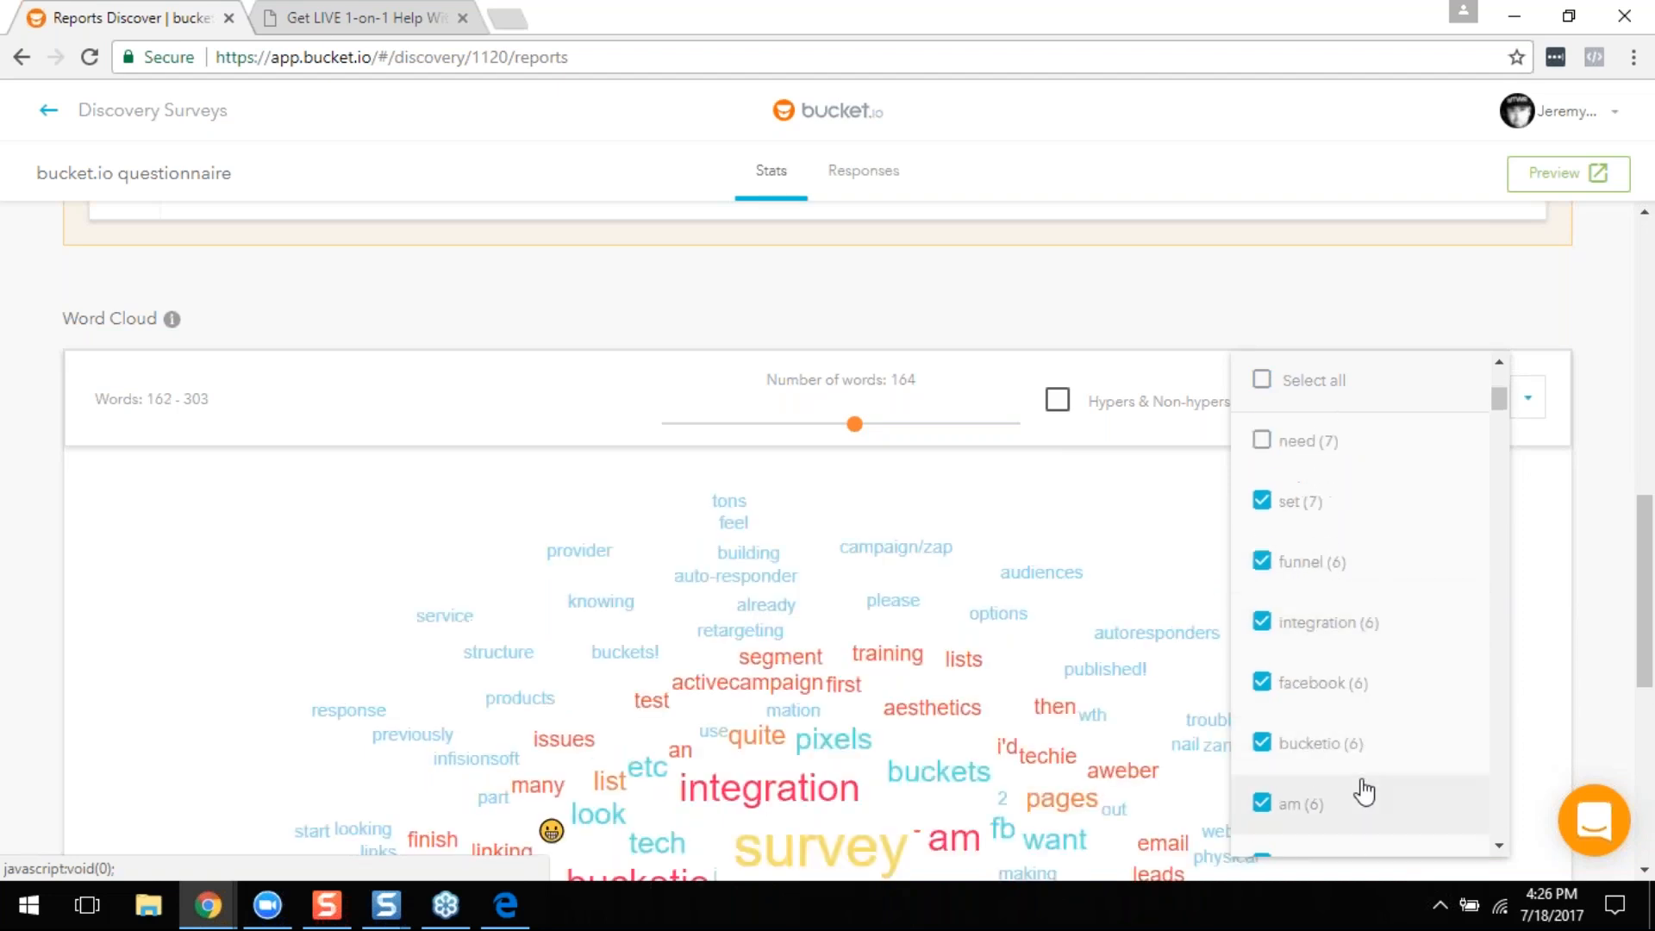
click(1314, 750)
click(1280, 804)
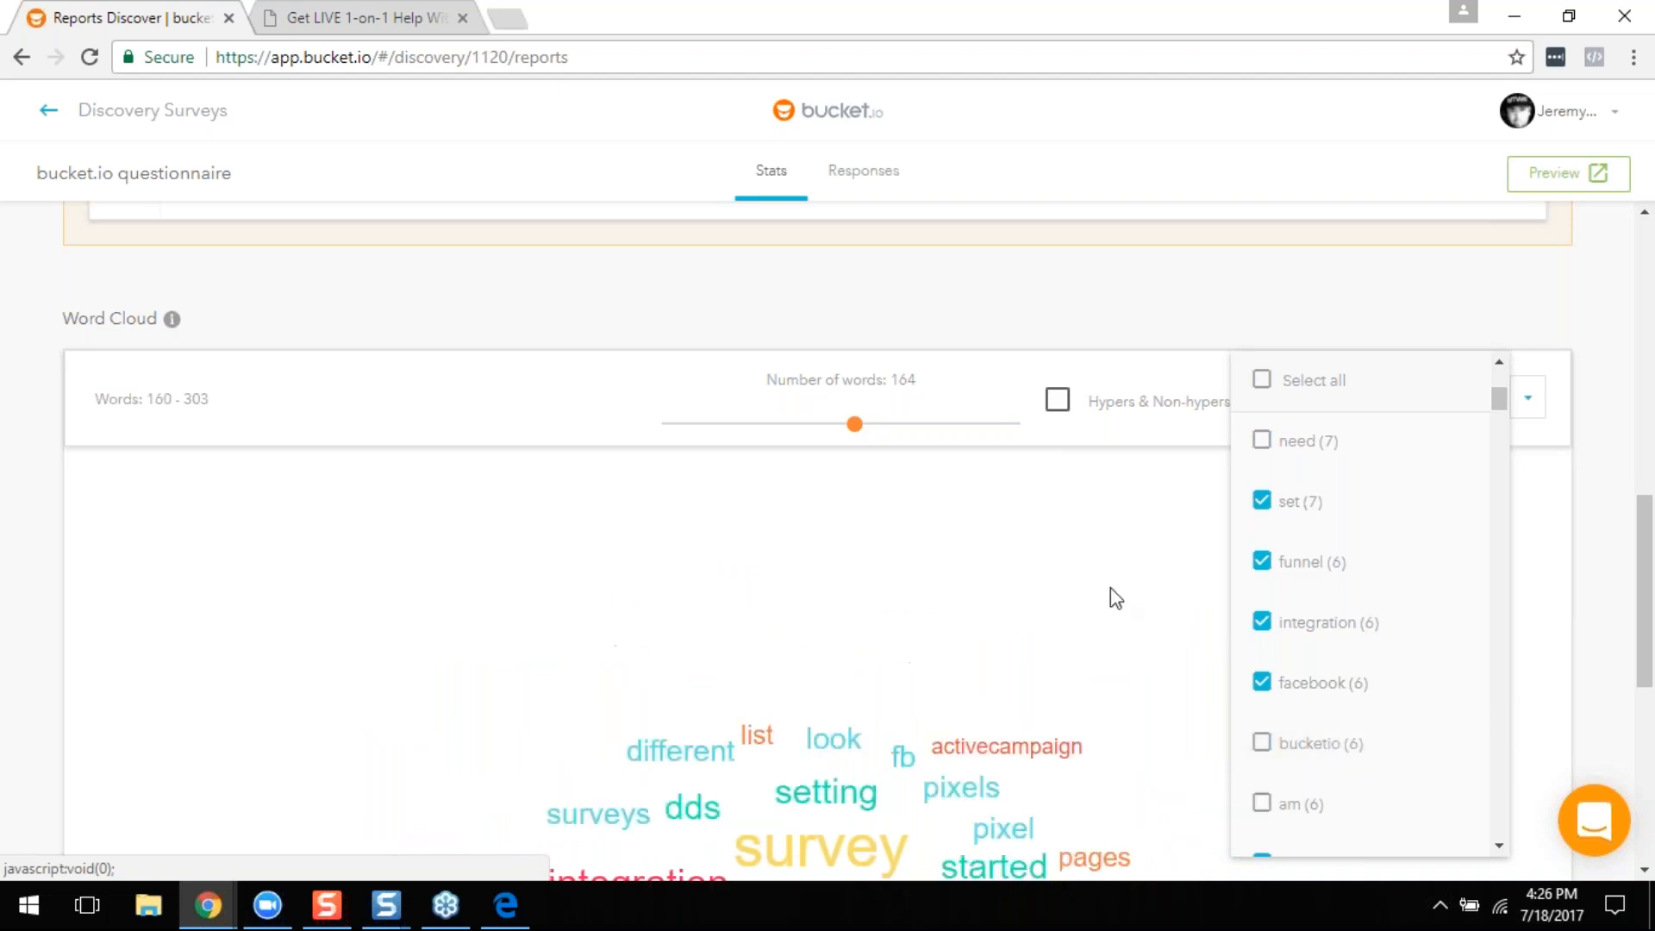
click(1032, 586)
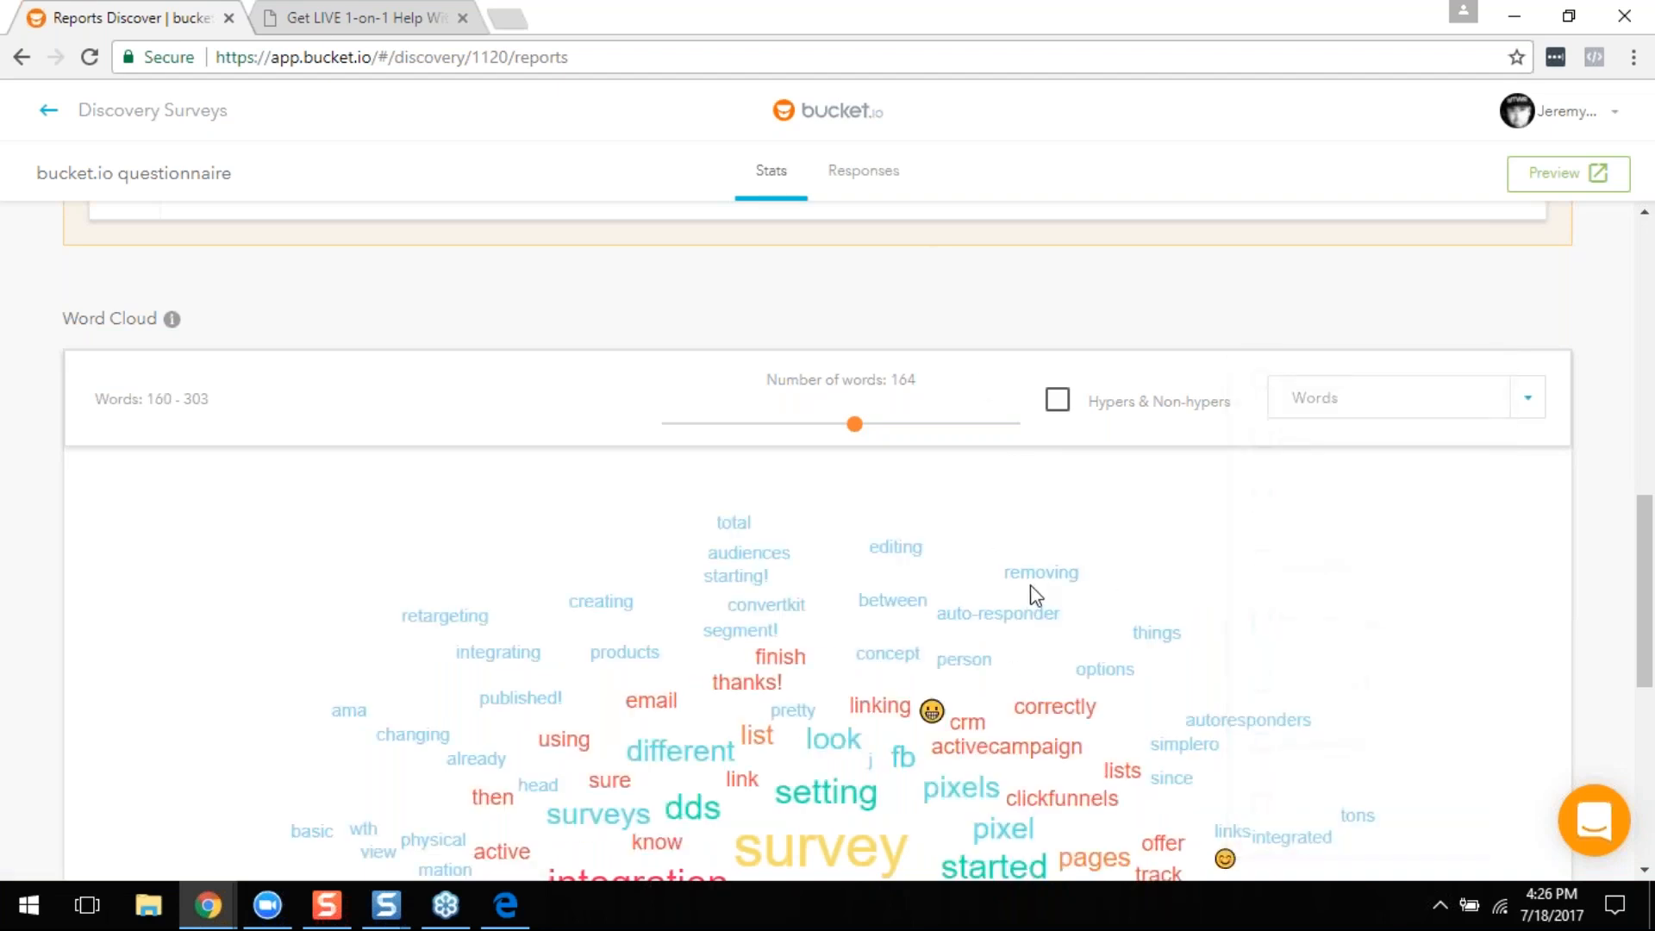
Step: Look over the filtered word cloud, and open the survey's Responses report to read the answers with the highest Hyper Scores
scroll(1034, 595, down, 3)
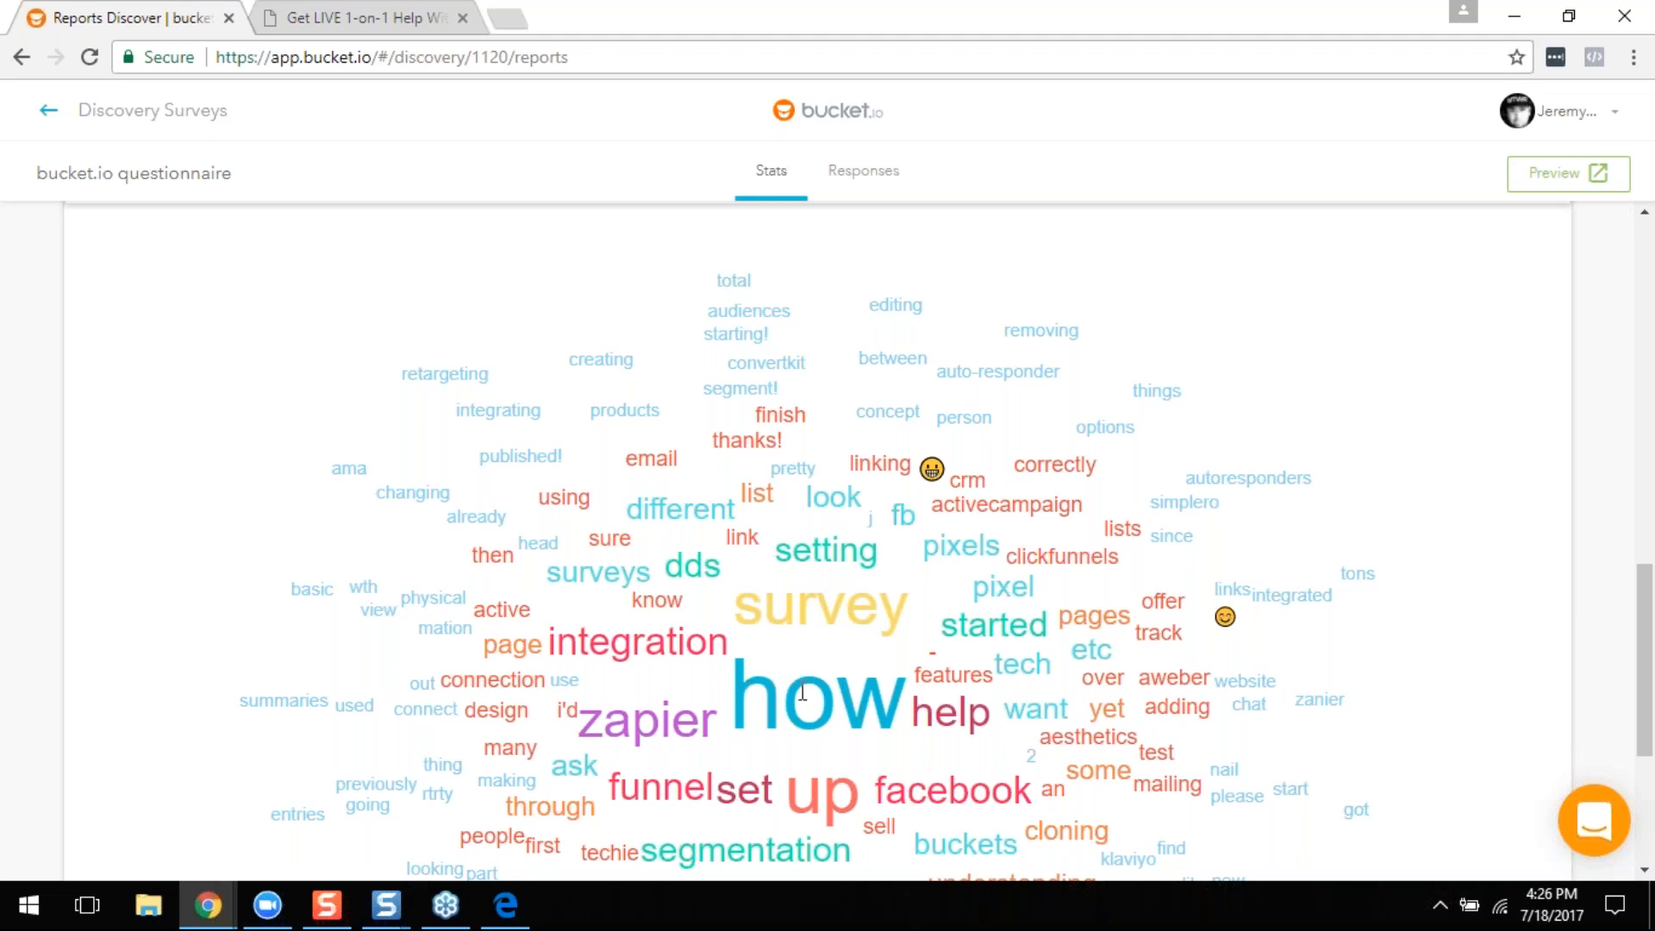
scroll(790, 721, down, 2)
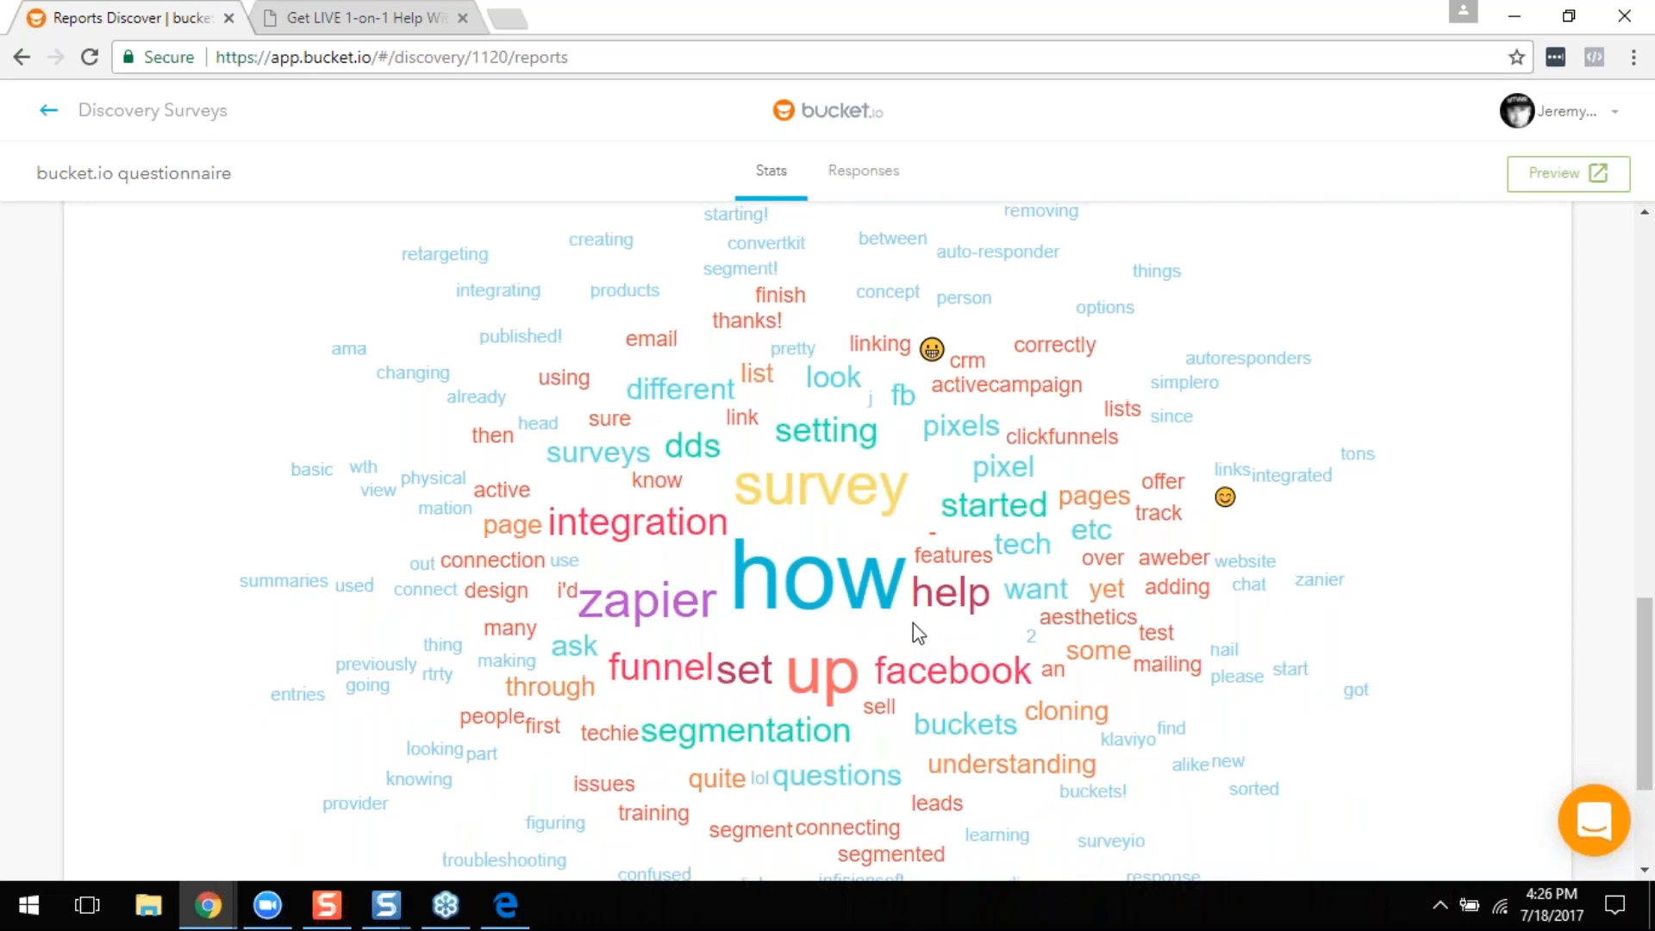
scroll(913, 622, up, 3)
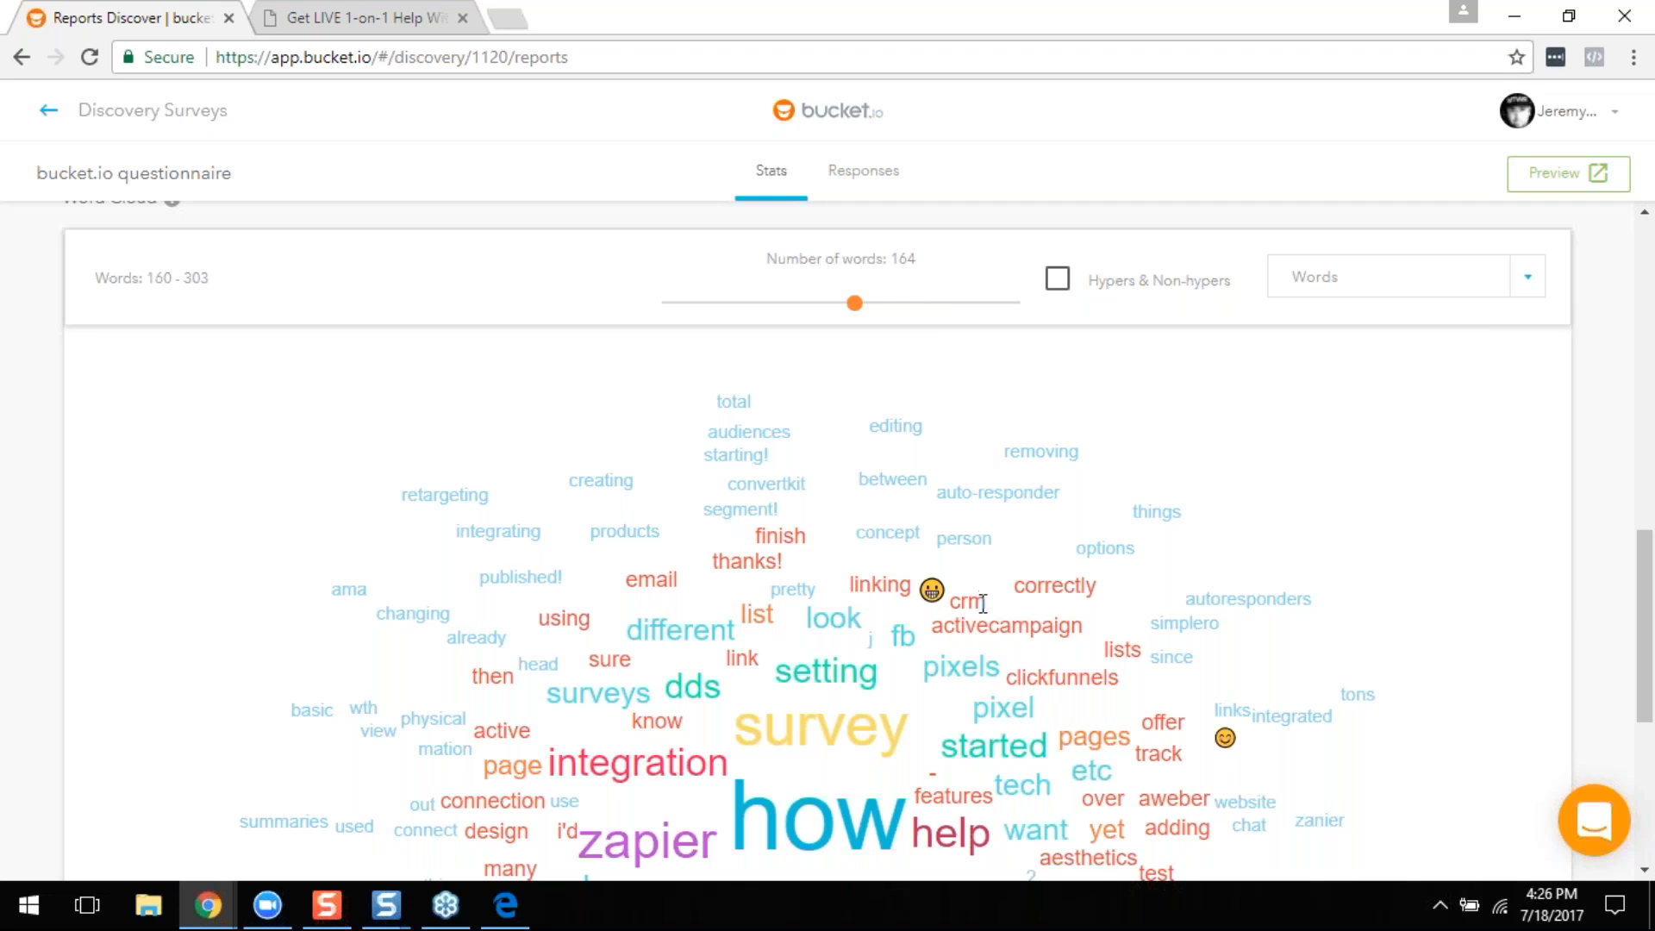
scroll(983, 603, up, 3)
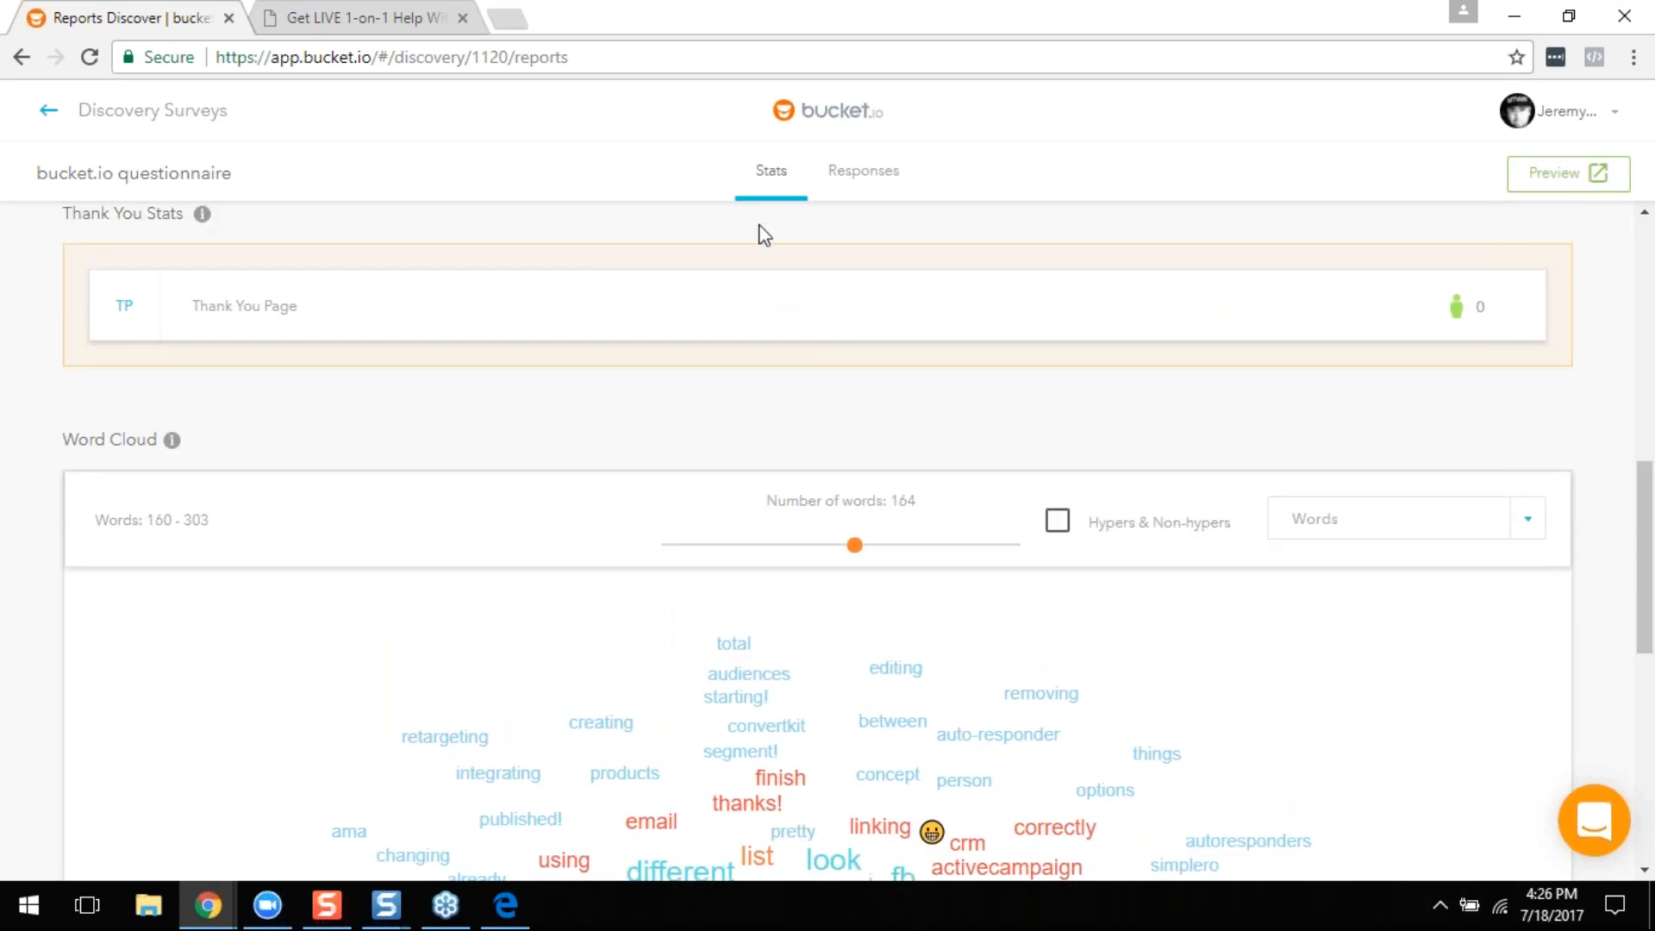
click(882, 180)
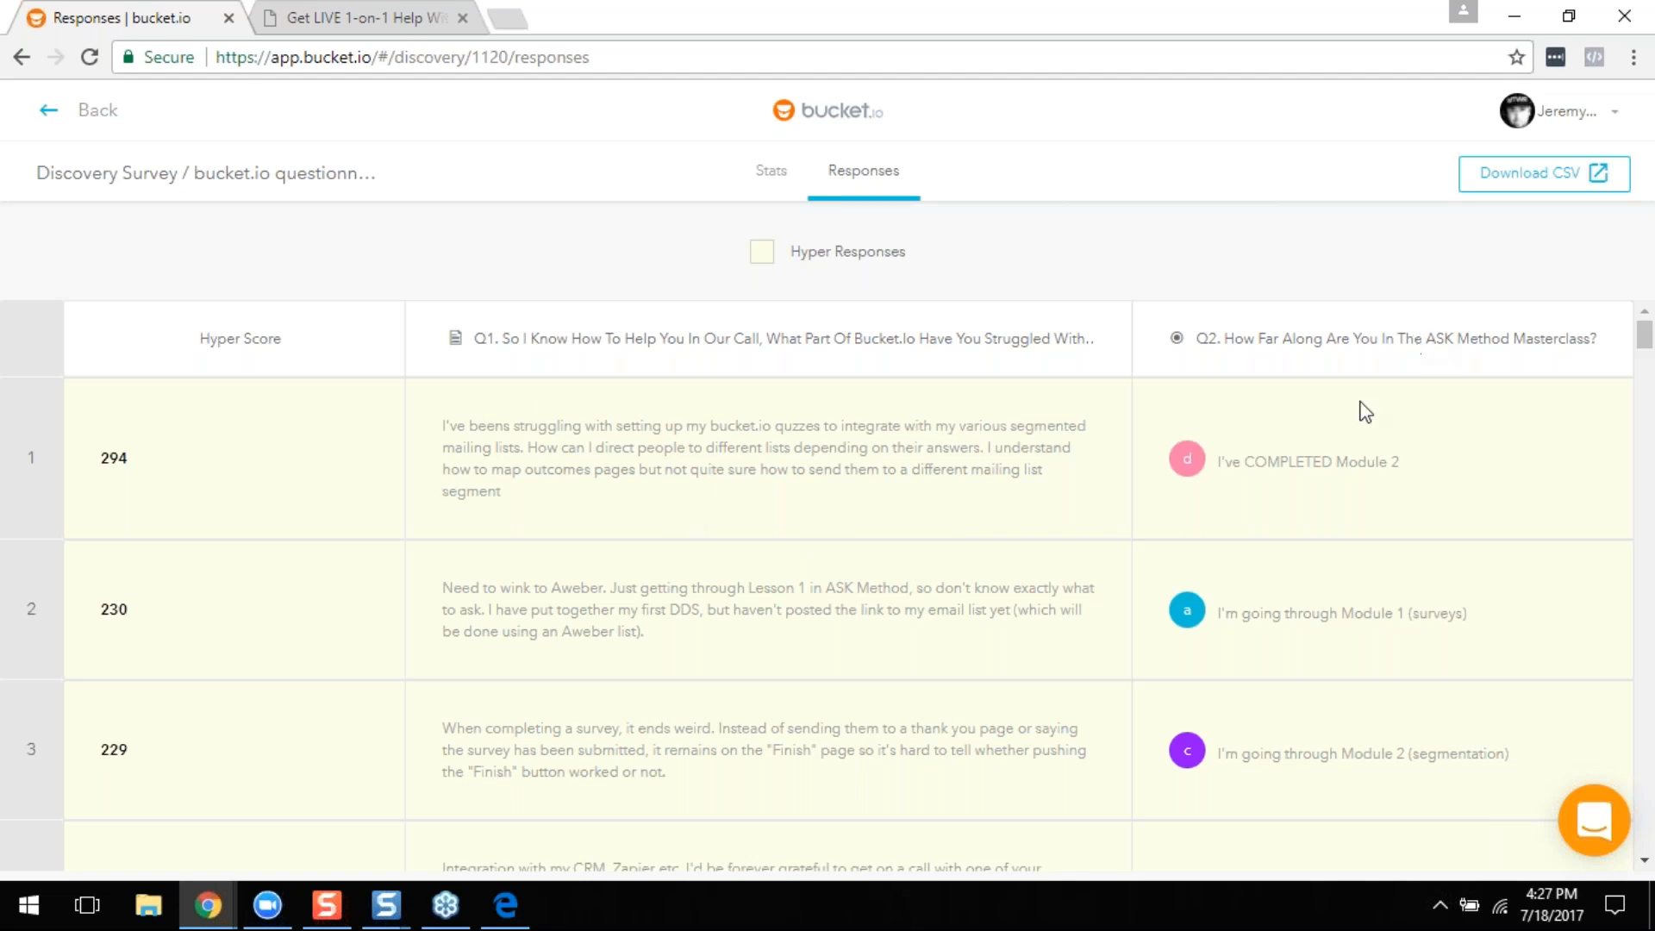
scroll(583, 469, down, 2)
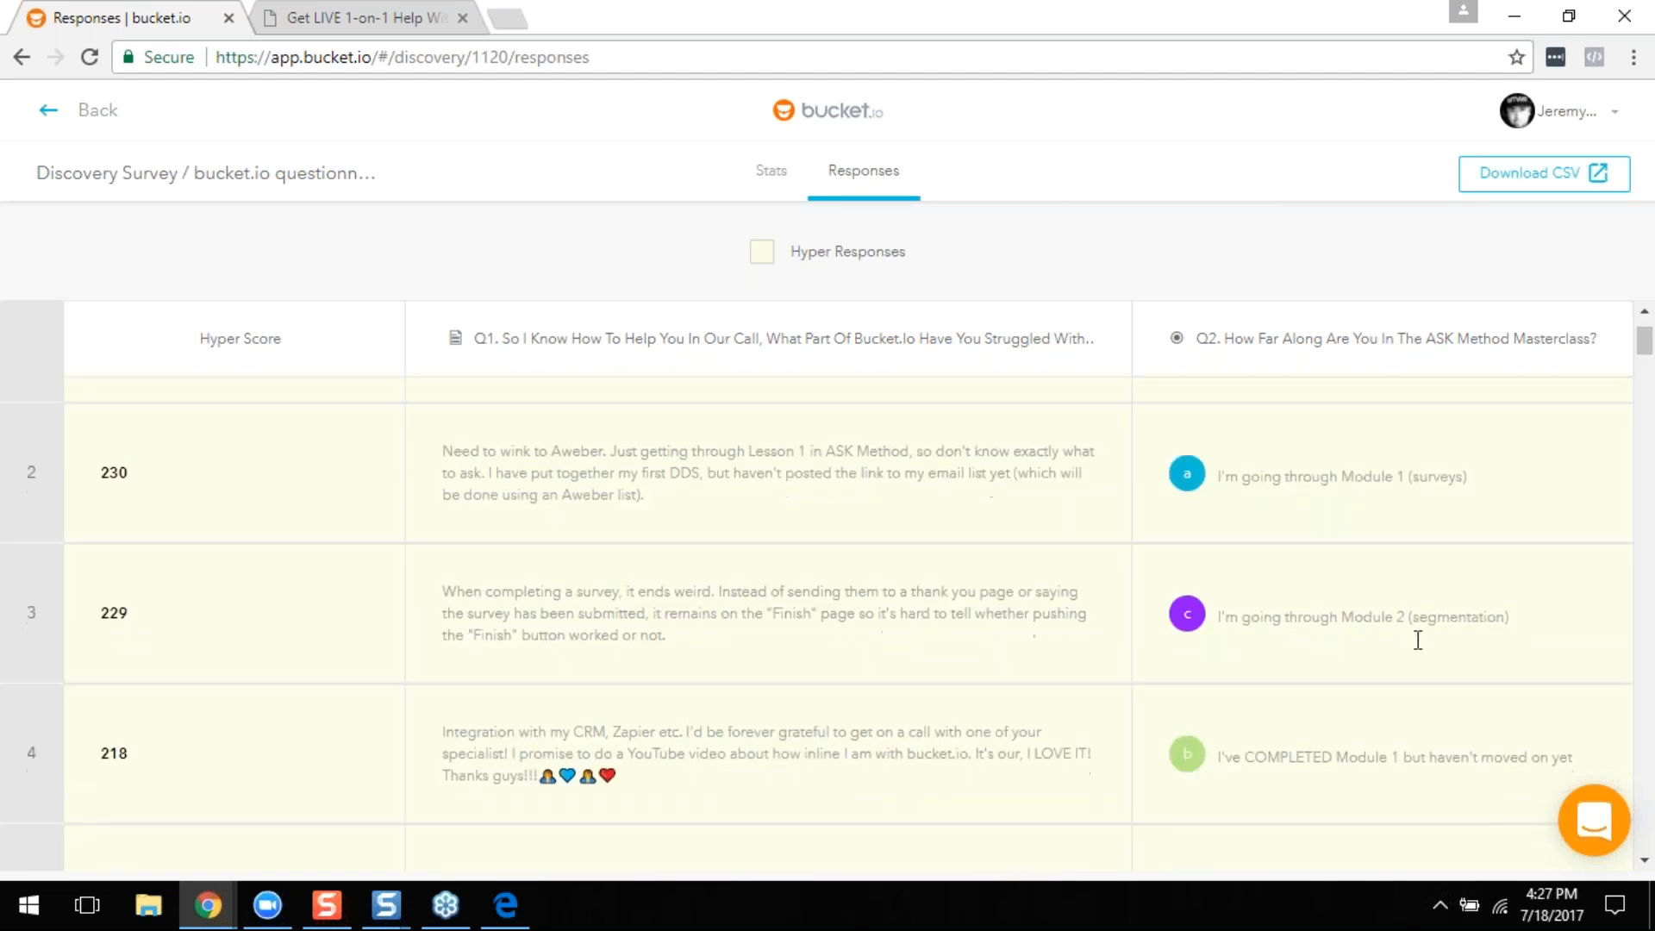
scroll(1072, 854, up, 2)
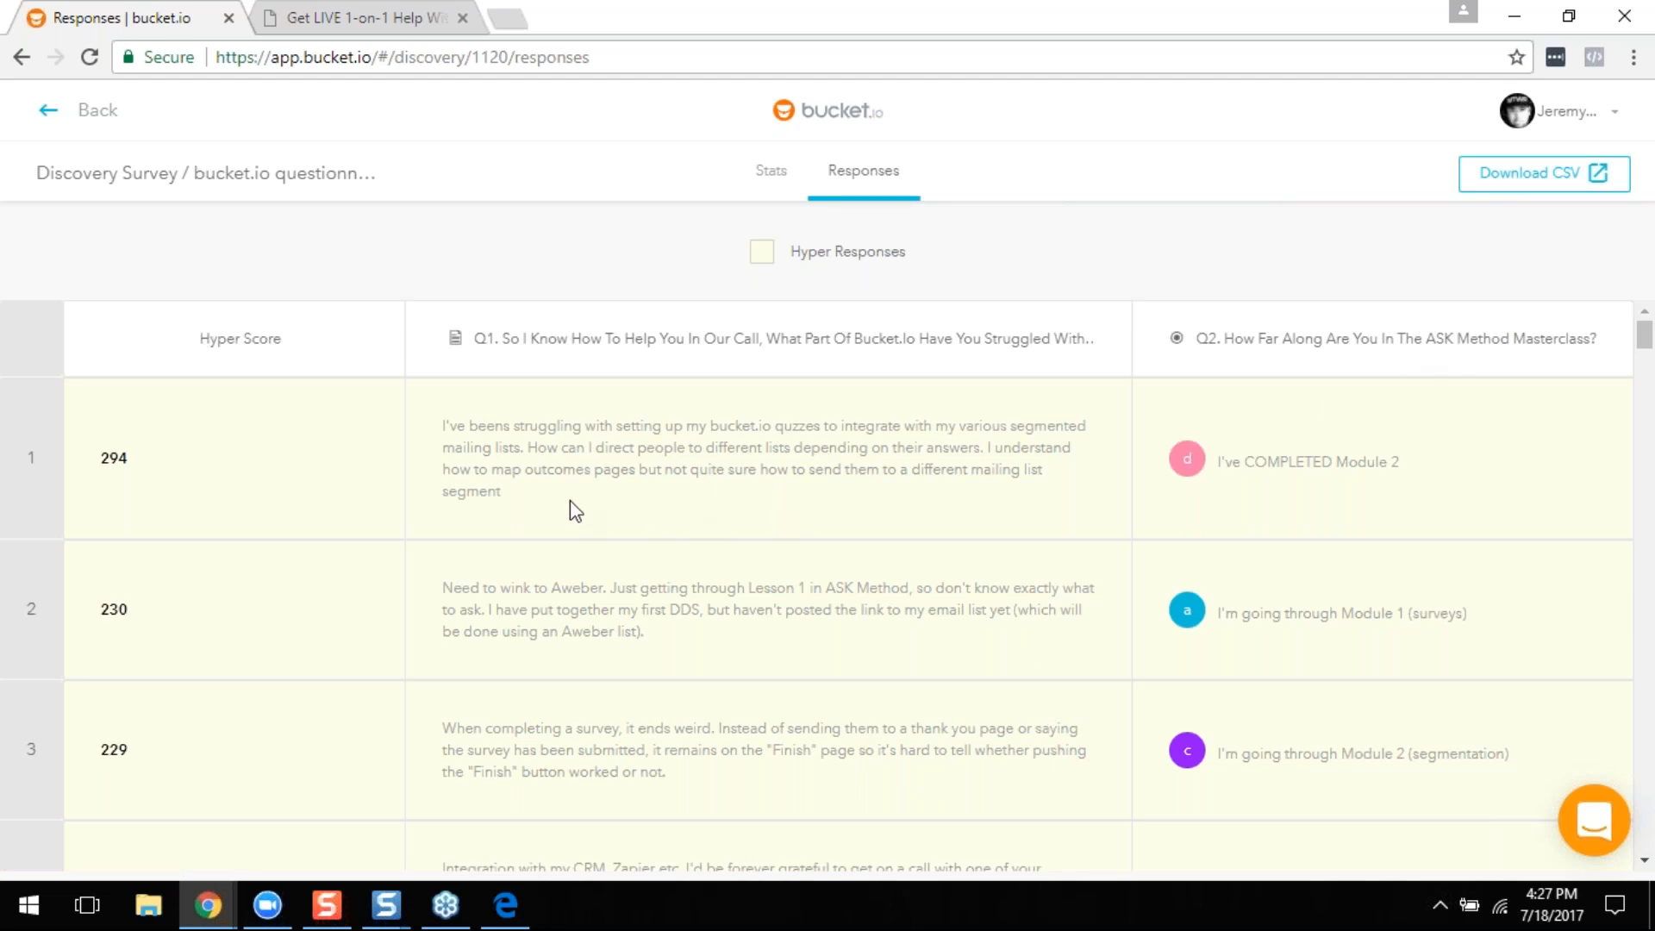
Step: Skim the remaining survey responses, and return to the questionnaire's Stats report to review its participation, conversion and thank-you statistics
scroll(603, 560, down, 12)
scroll(635, 617, up, 12)
click(780, 175)
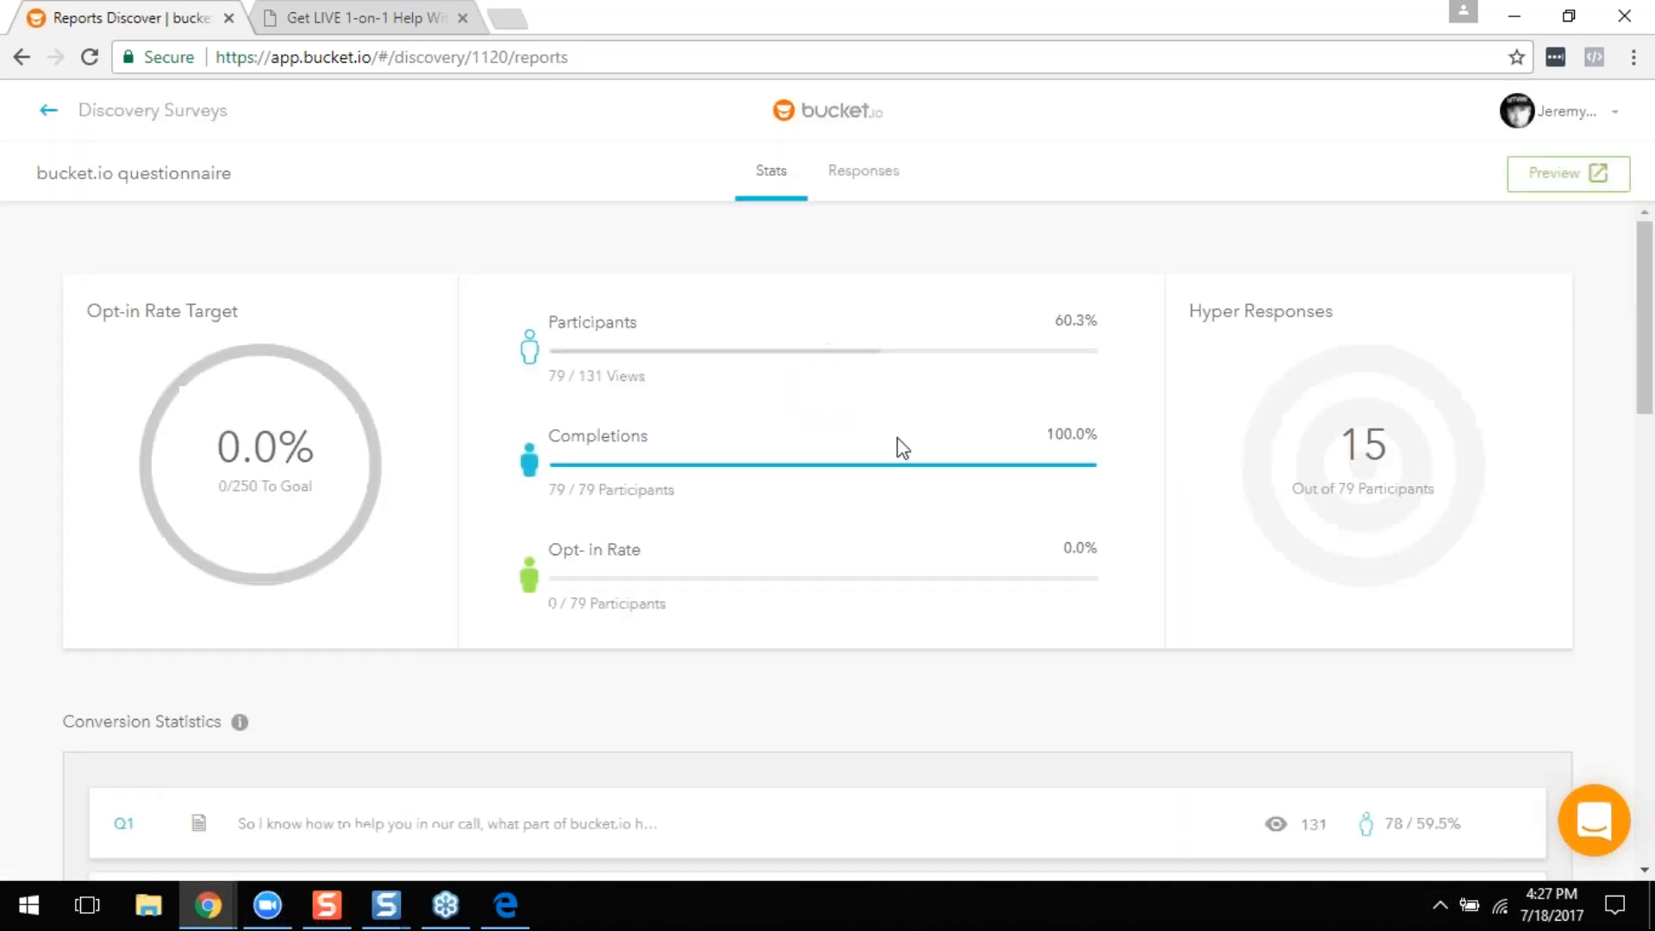
scroll(849, 509, down, 3)
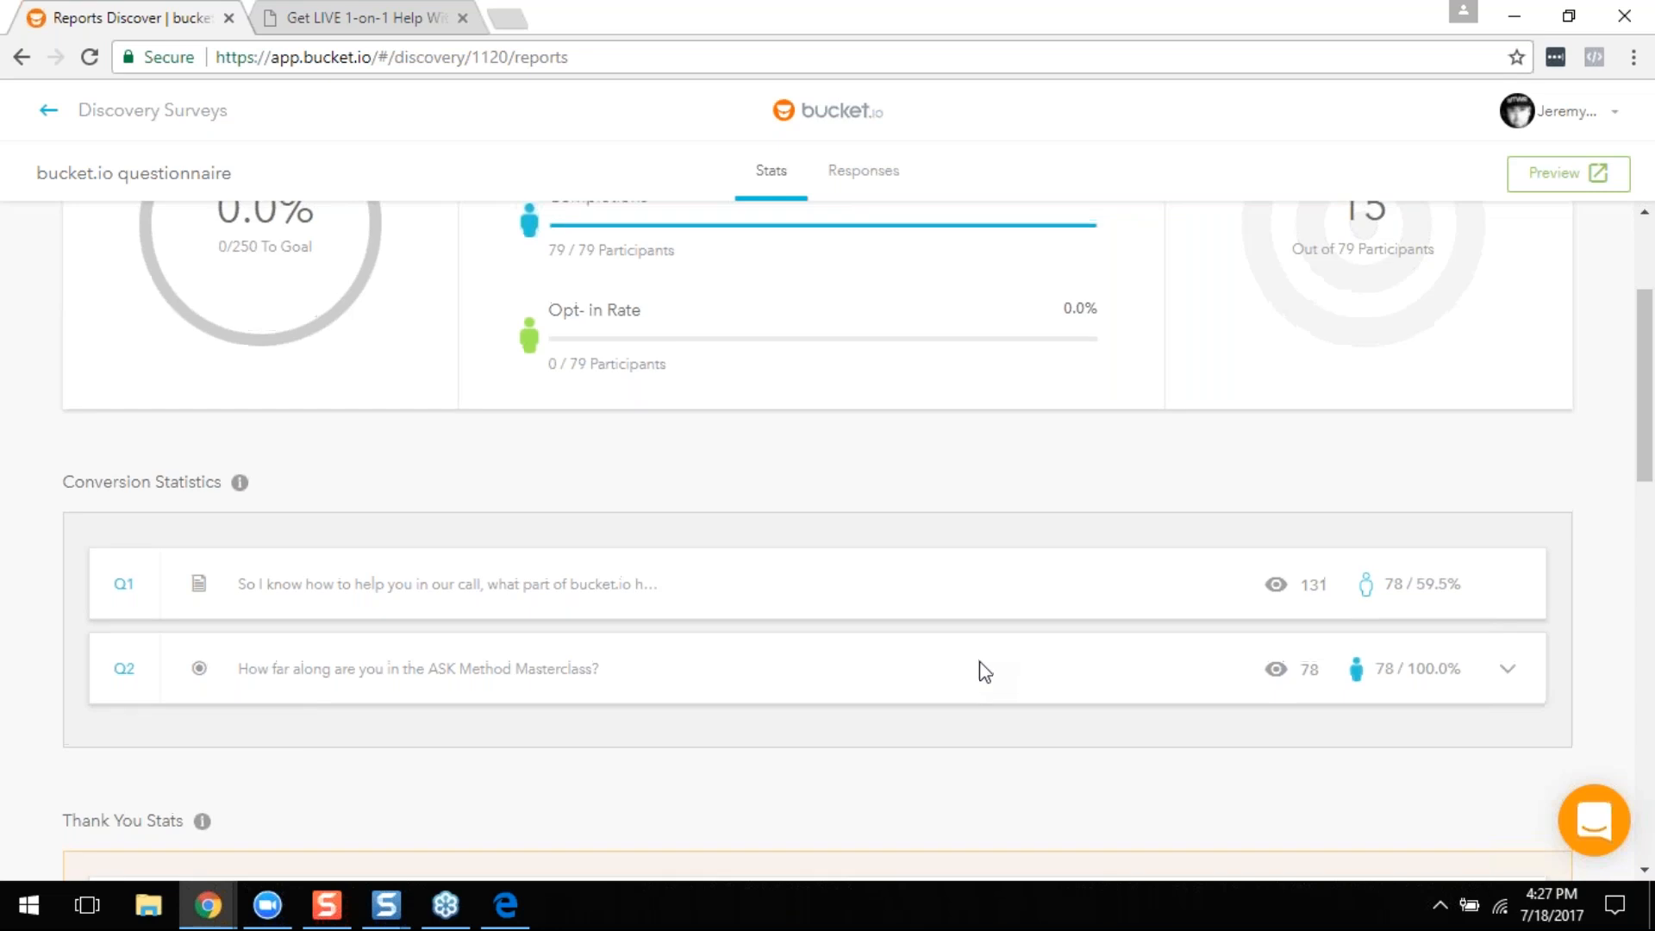
scroll(985, 672, up, 3)
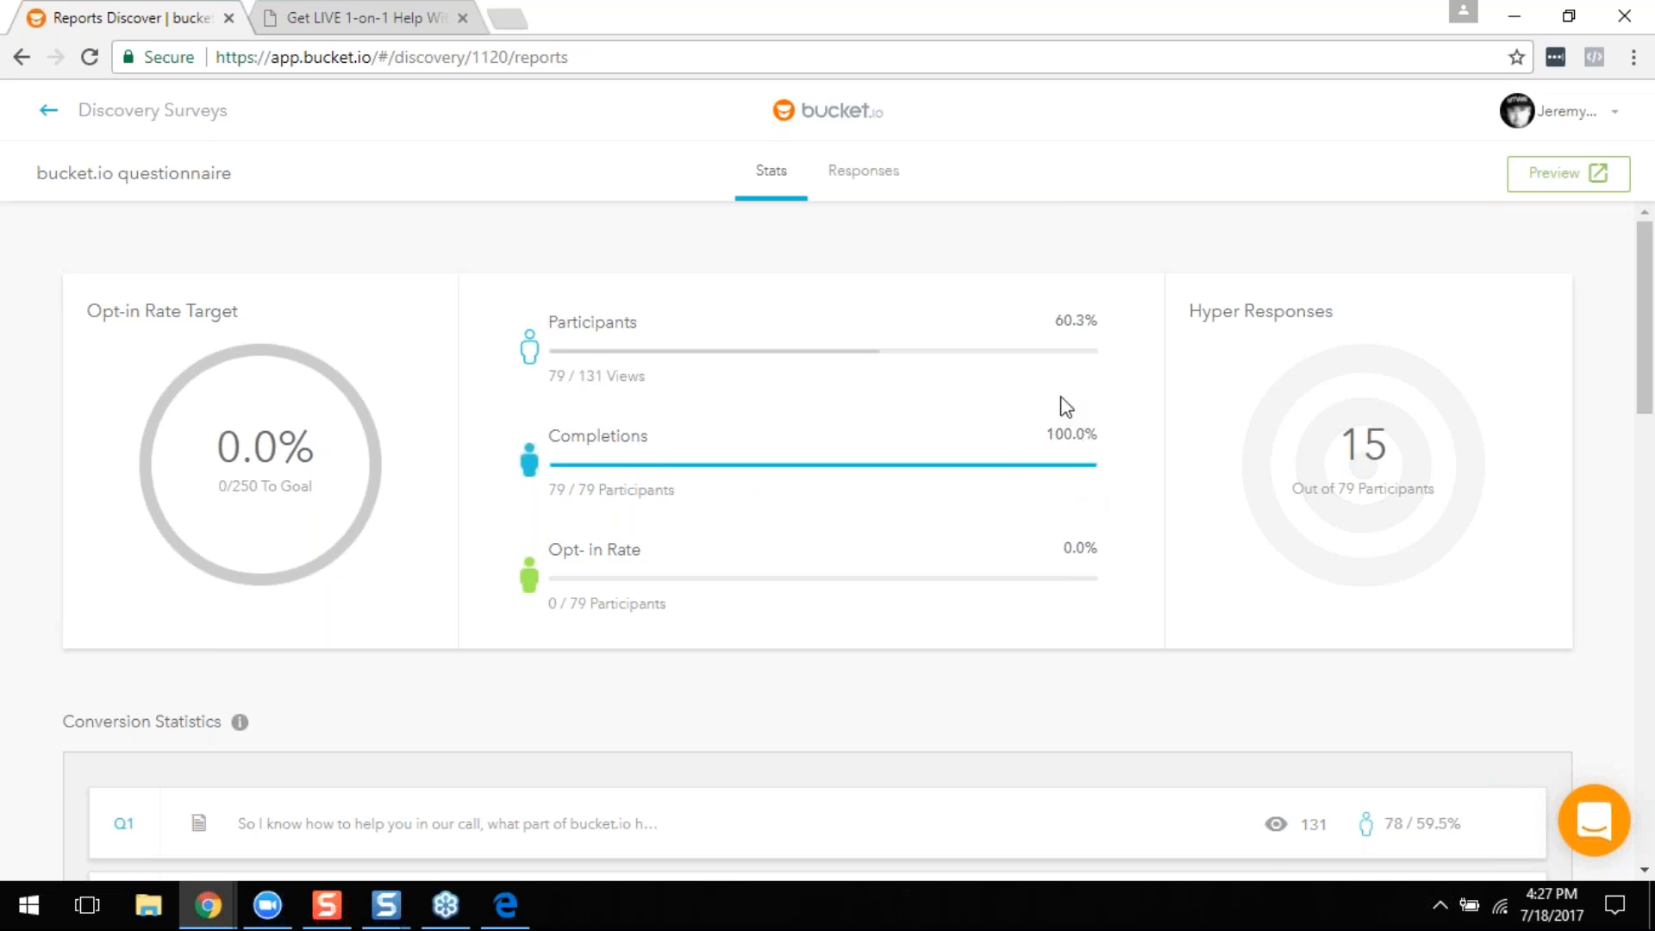
scroll(669, 624, down, 4)
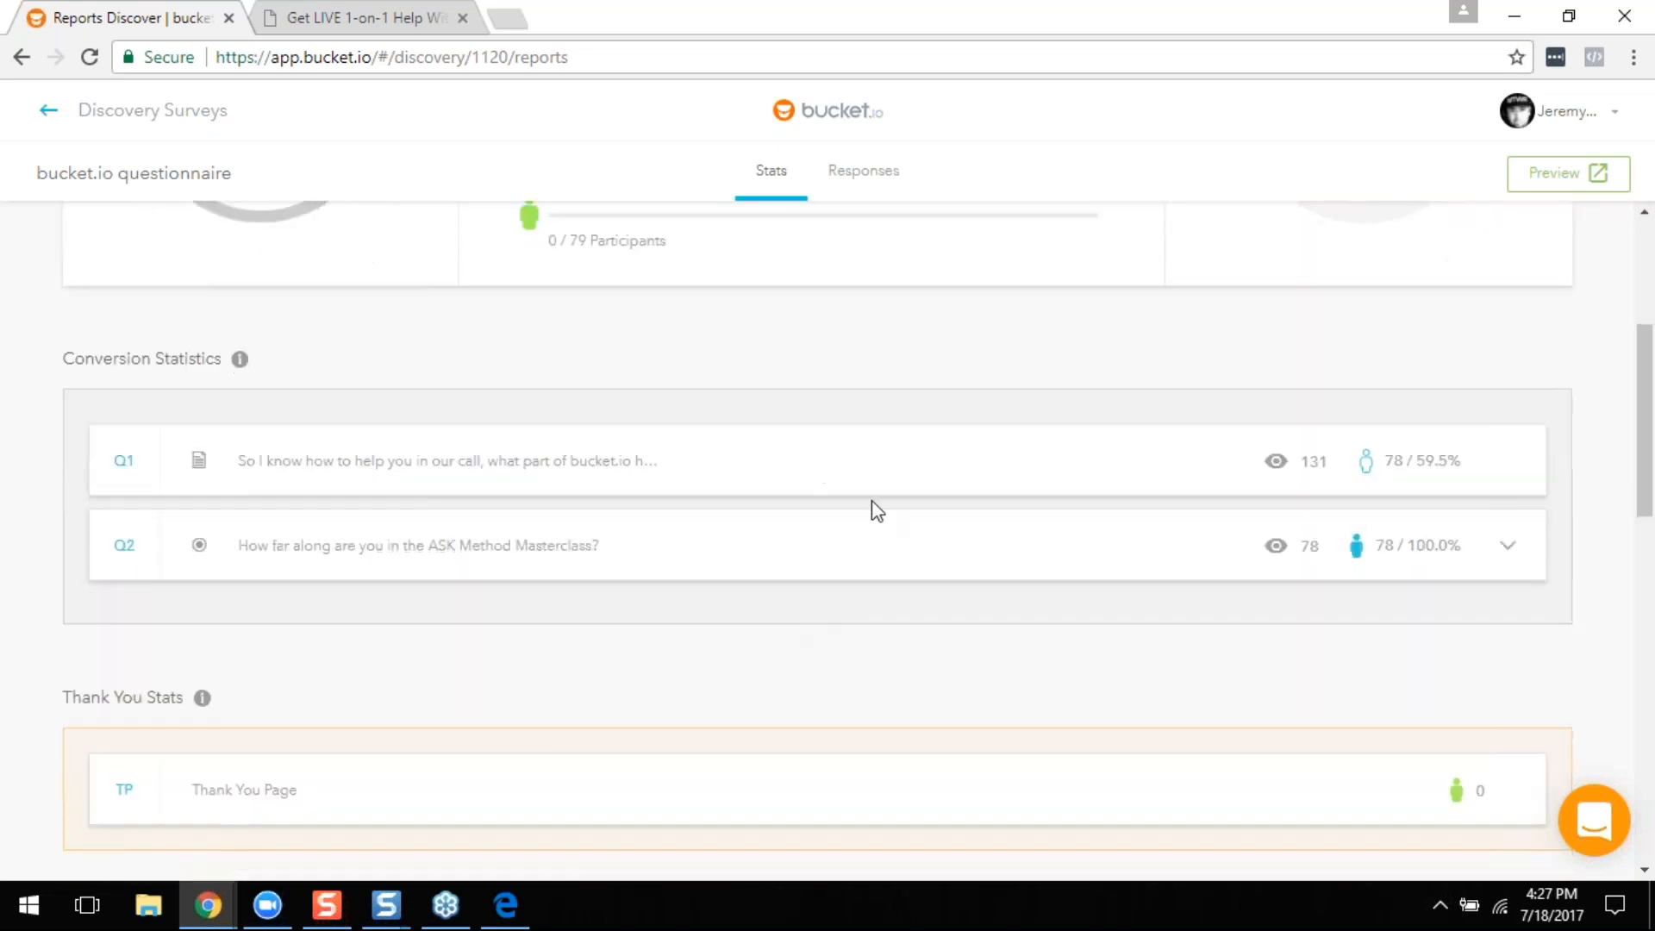
scroll(927, 679, up, 3)
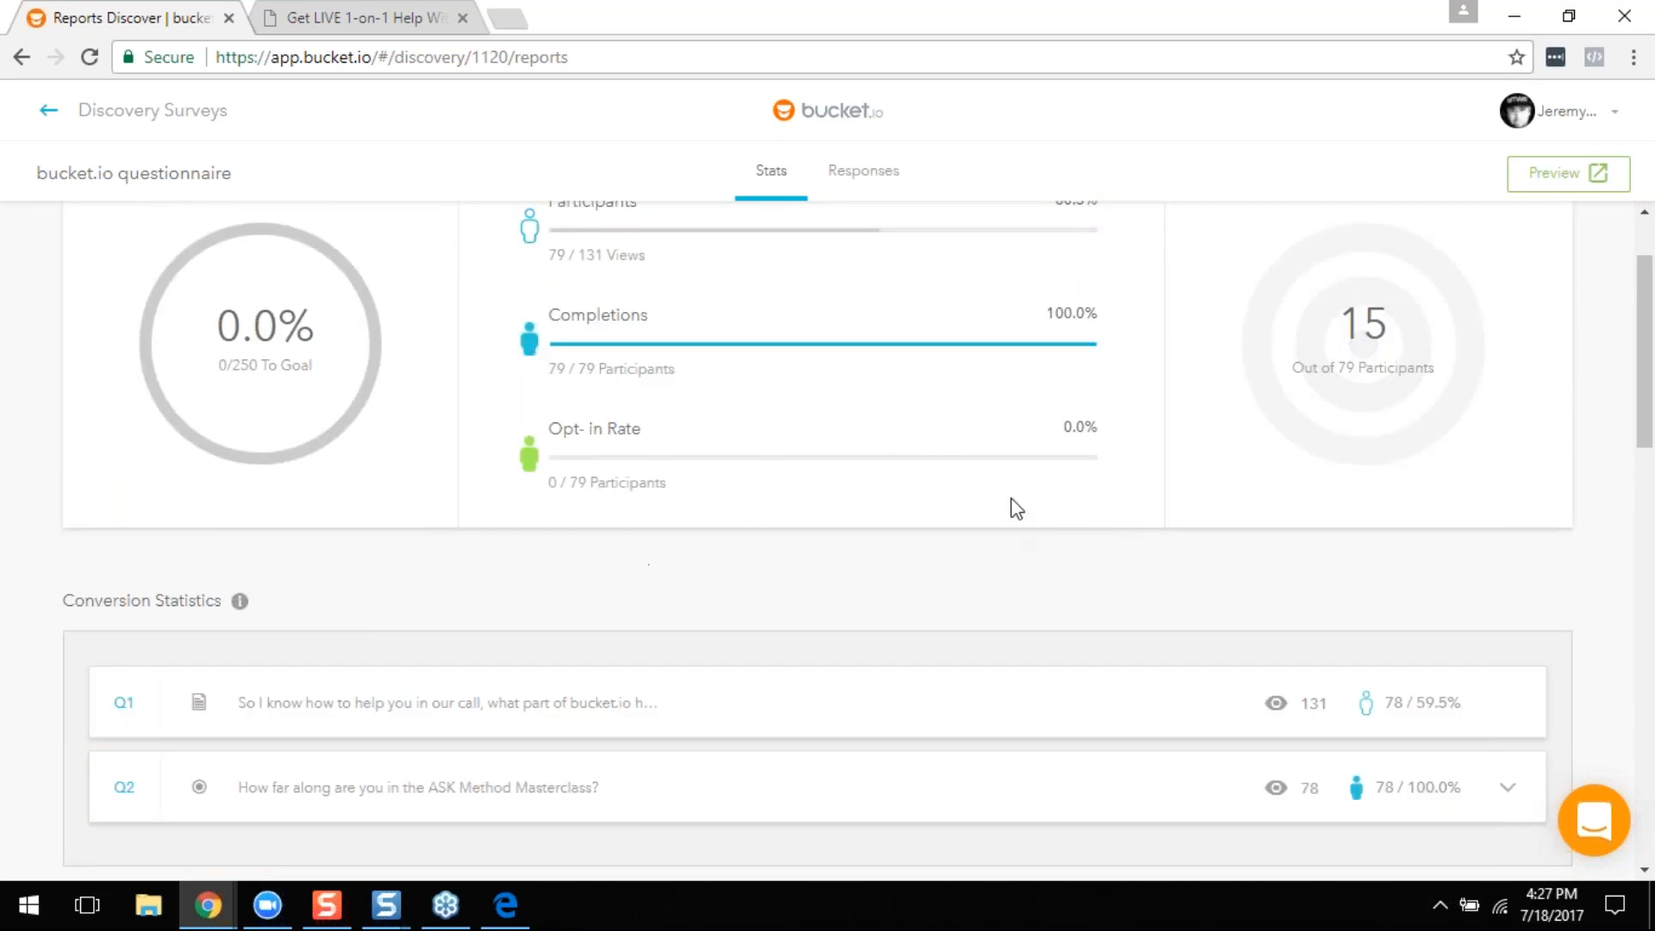
scroll(1012, 509, down, 5)
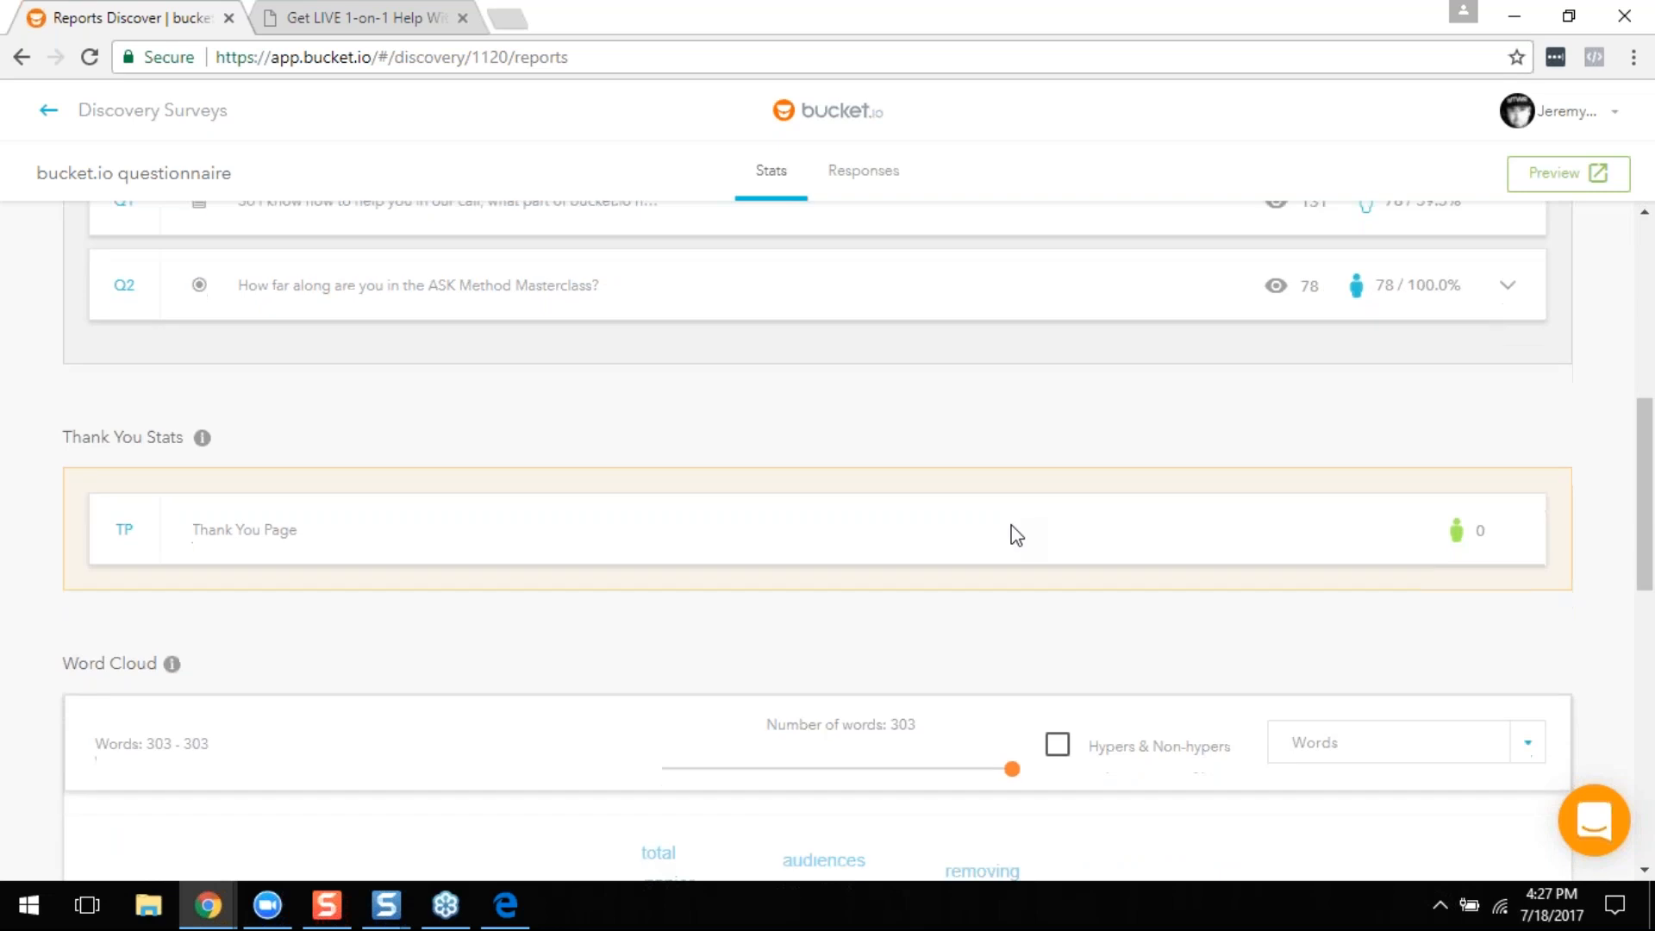
scroll(1015, 534, down, 4)
scroll(1017, 517, up, 7)
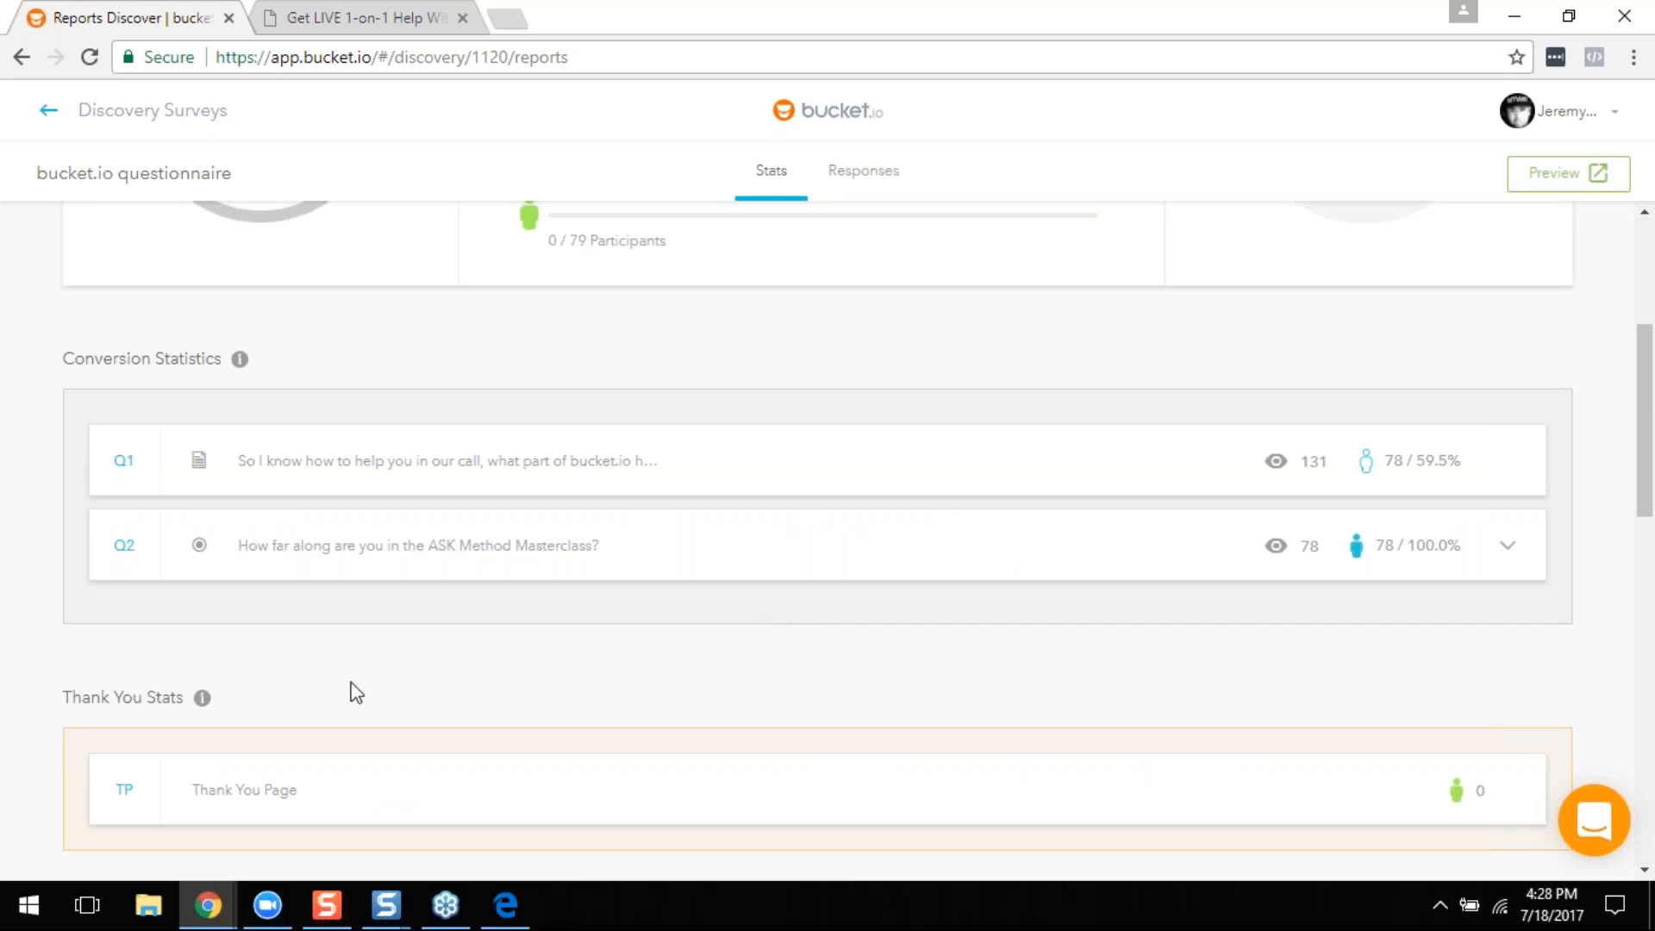
Step: Switch to the Getting Started with Bucket PDF in Edge and go to the "What is a Segmentation Funnel?" slide
mouse_move(498, 924)
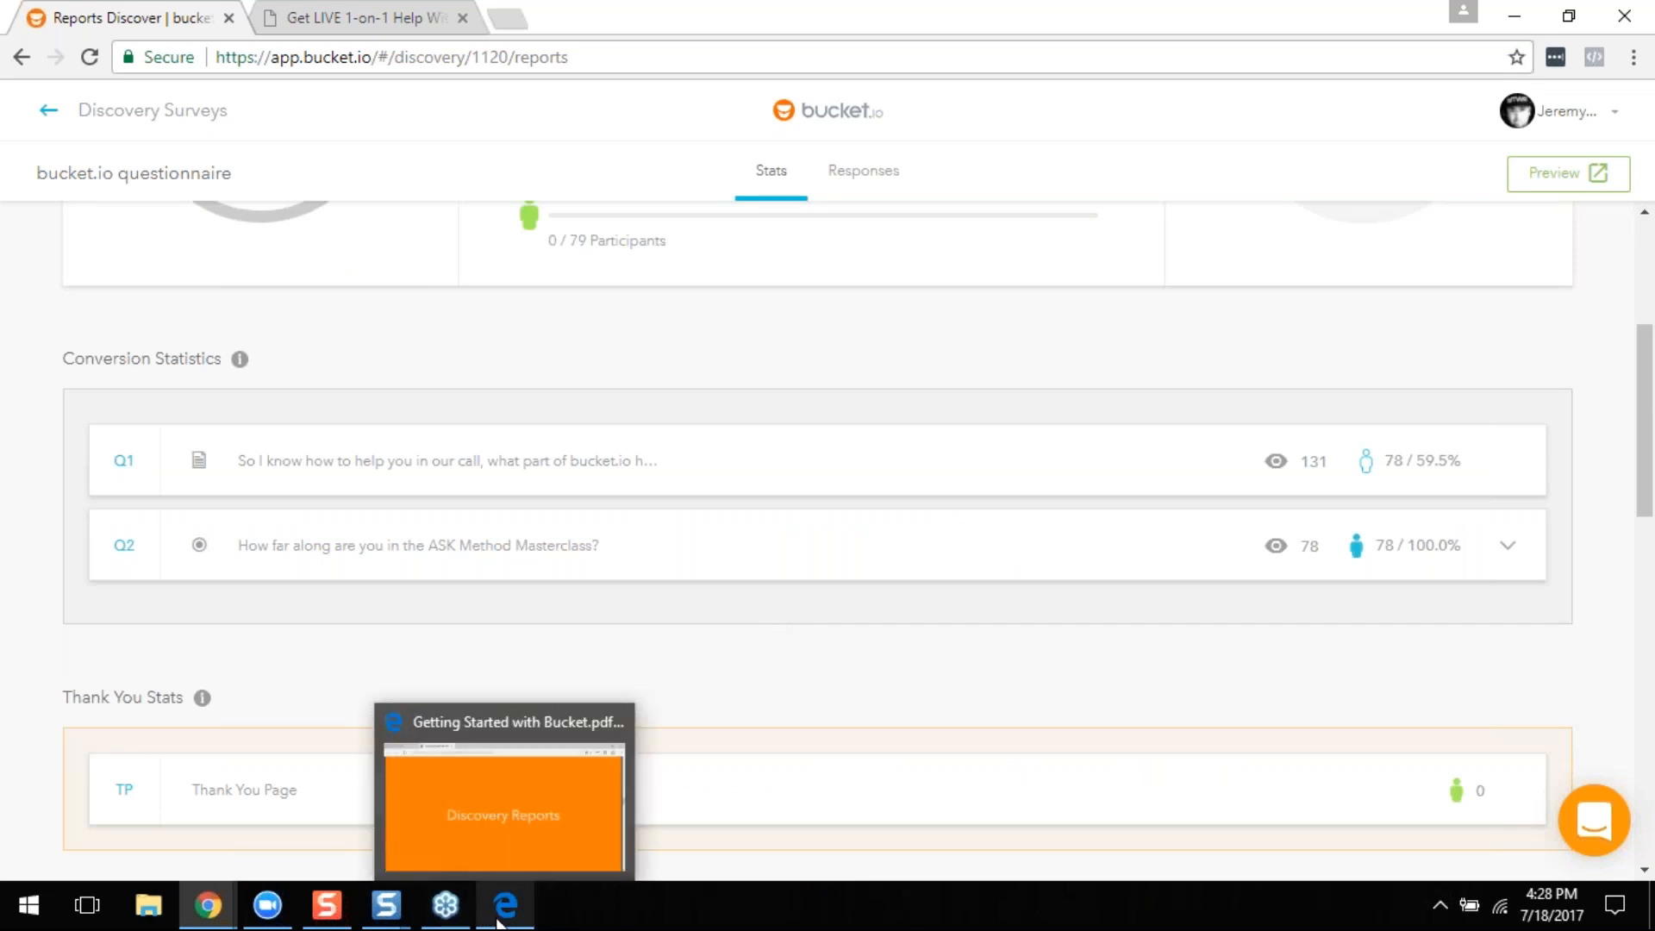
click(498, 920)
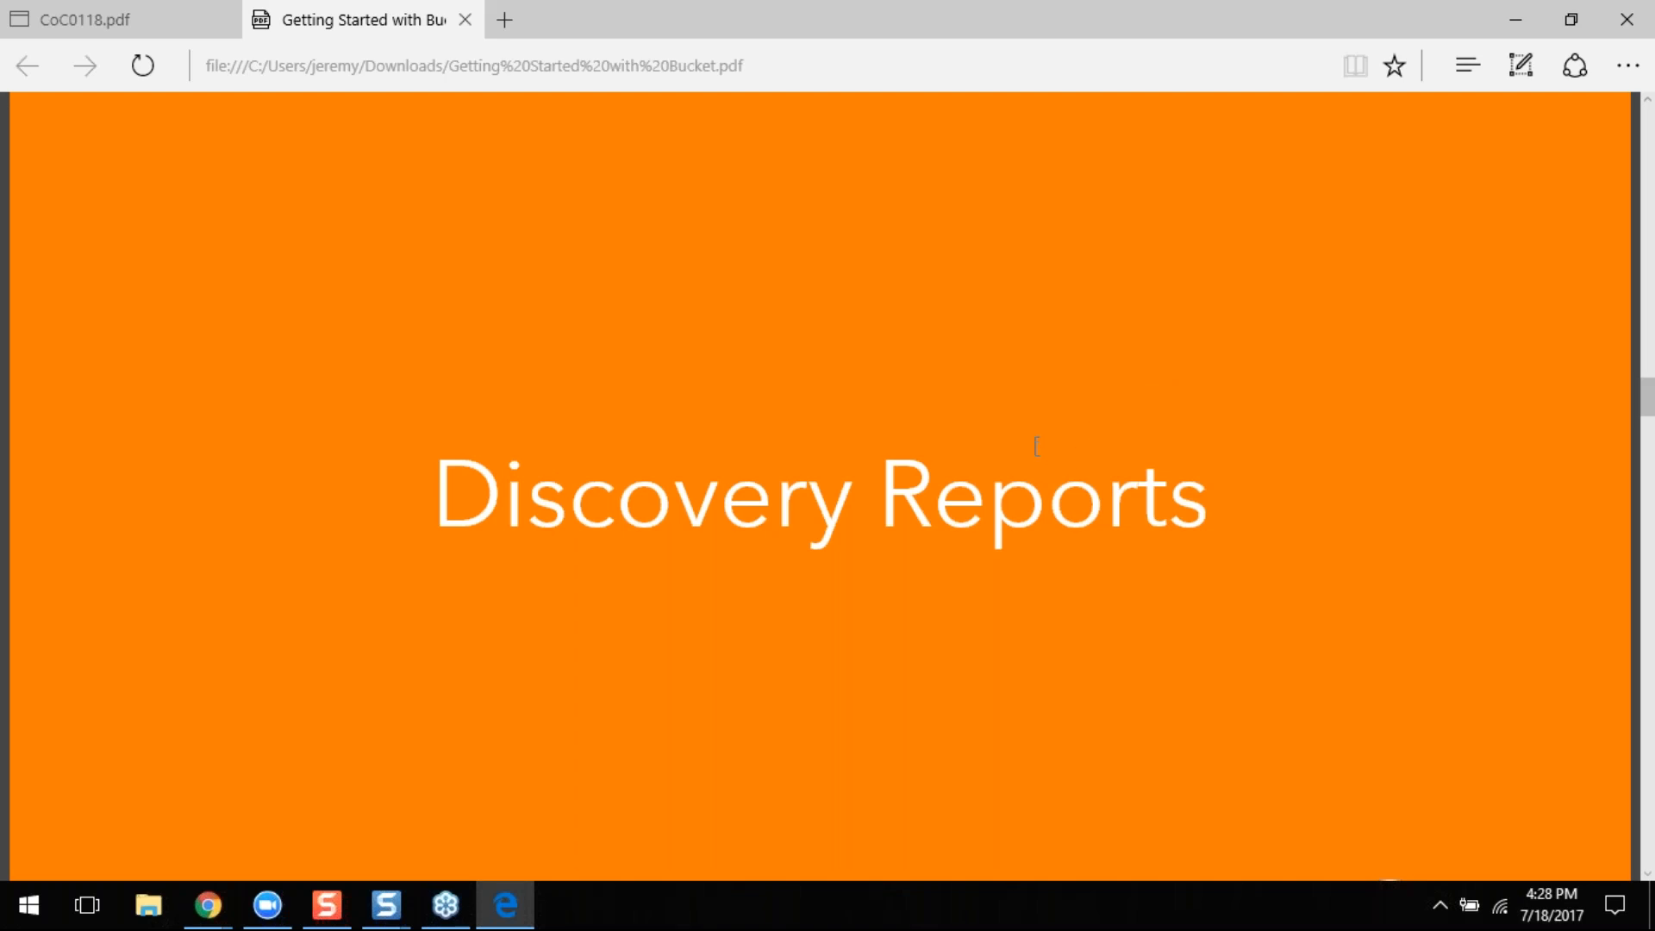
scroll(1036, 448, down, 15)
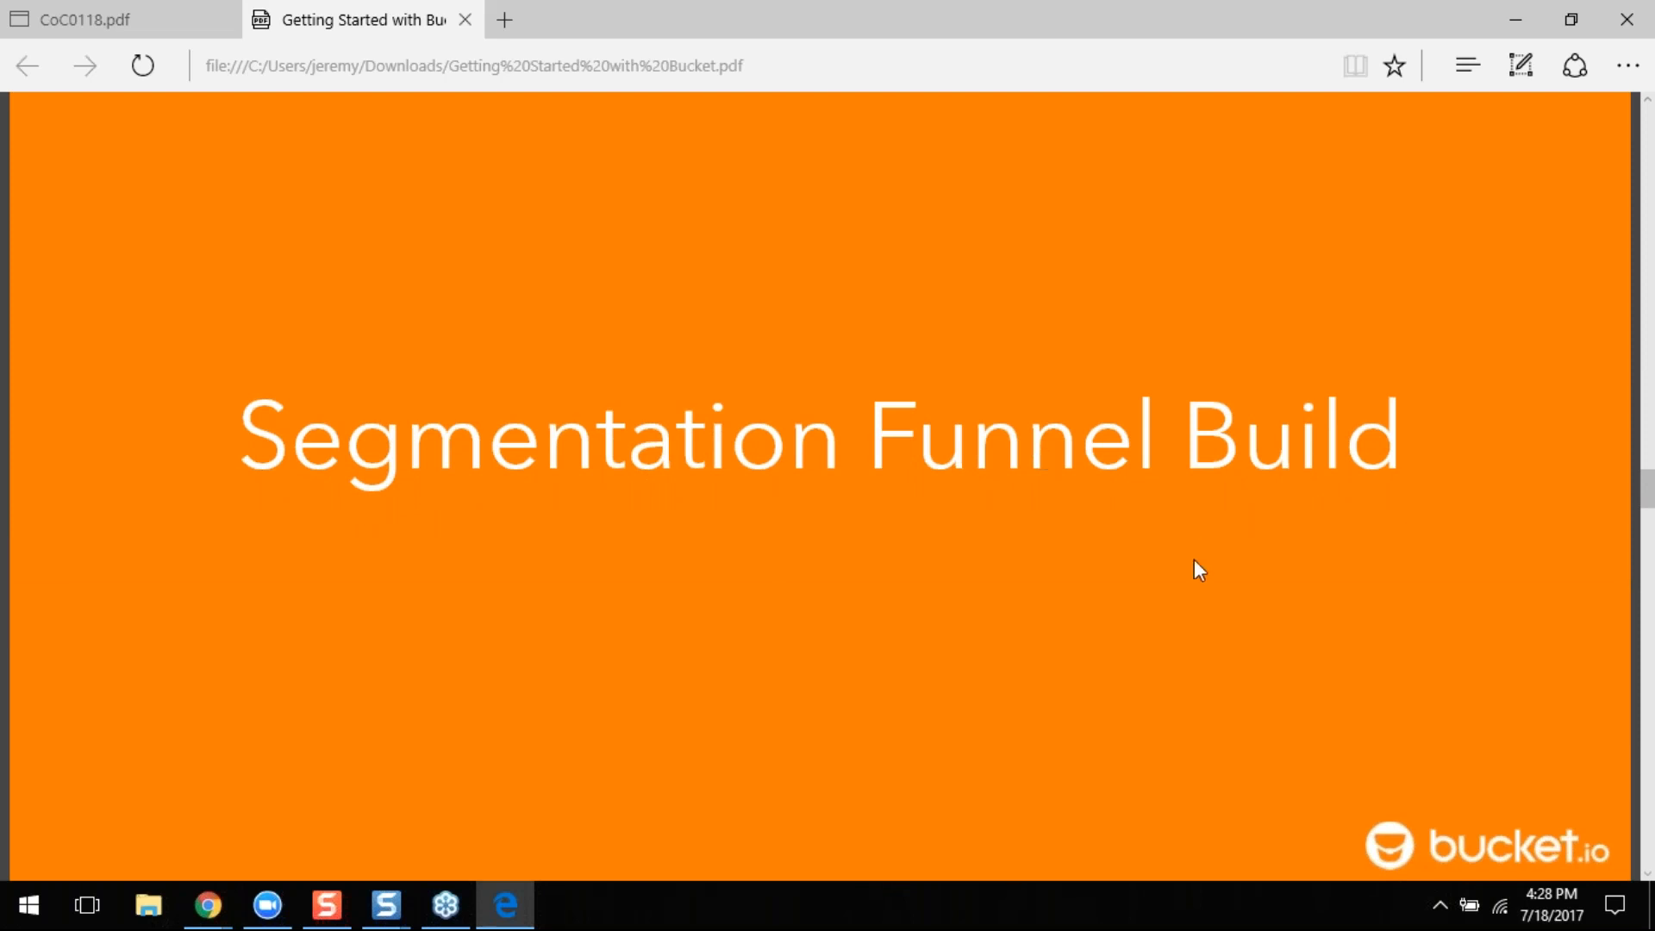
scroll(1193, 564, down, 4)
scroll(1145, 565, down, 3)
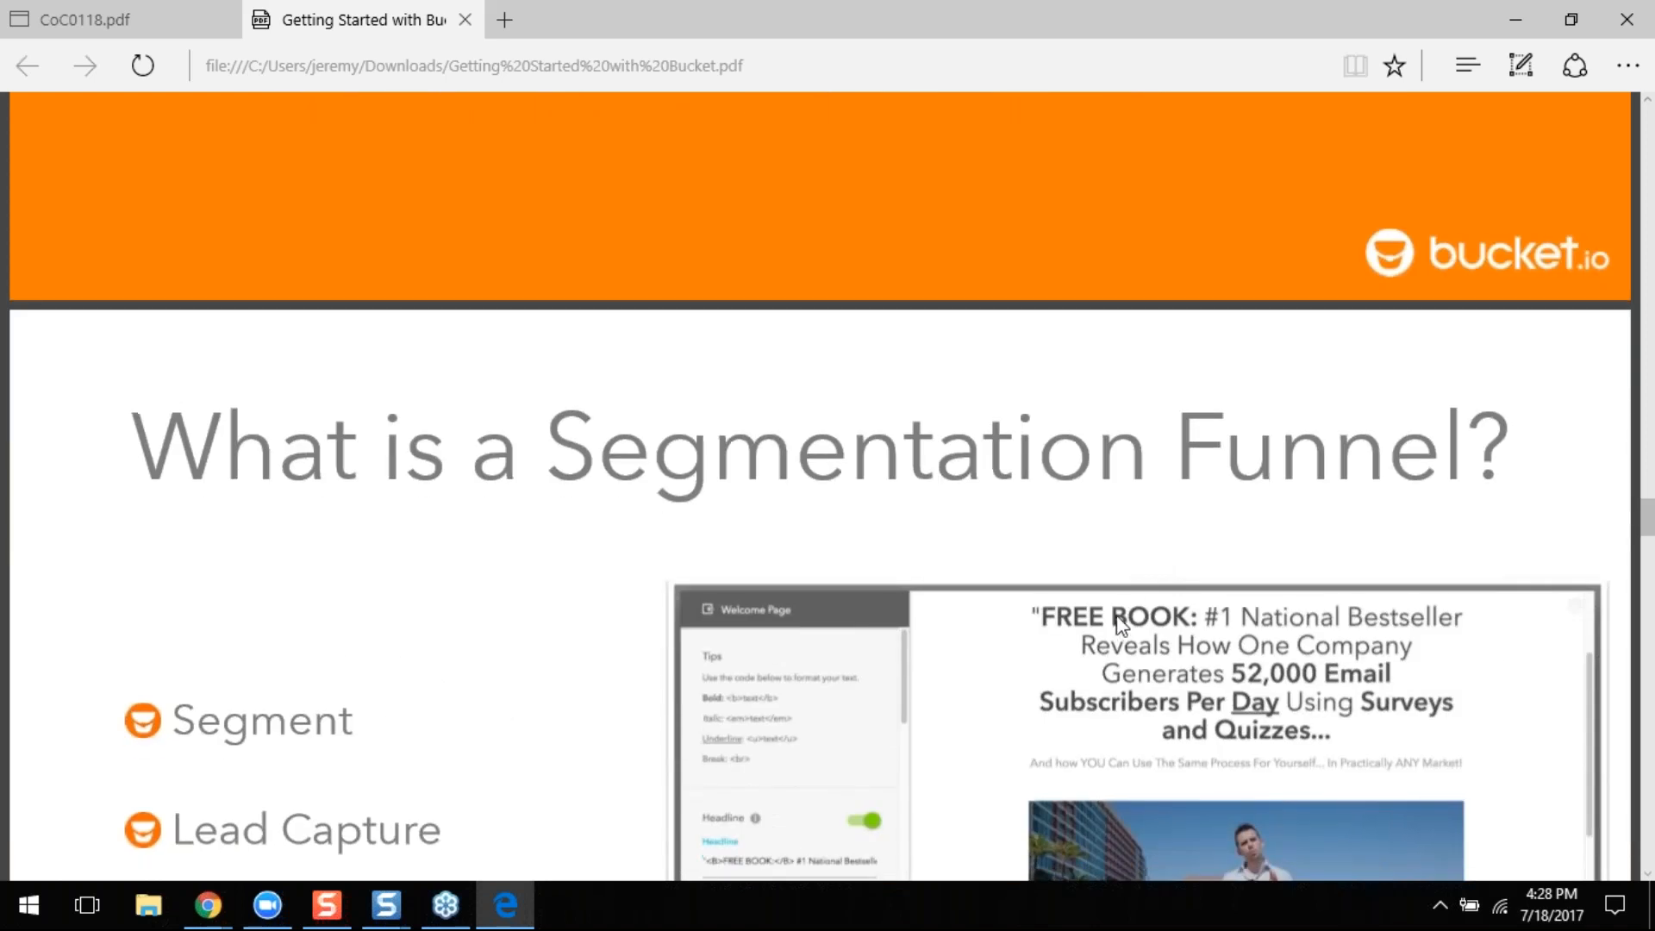
scroll(1119, 627, down, 3)
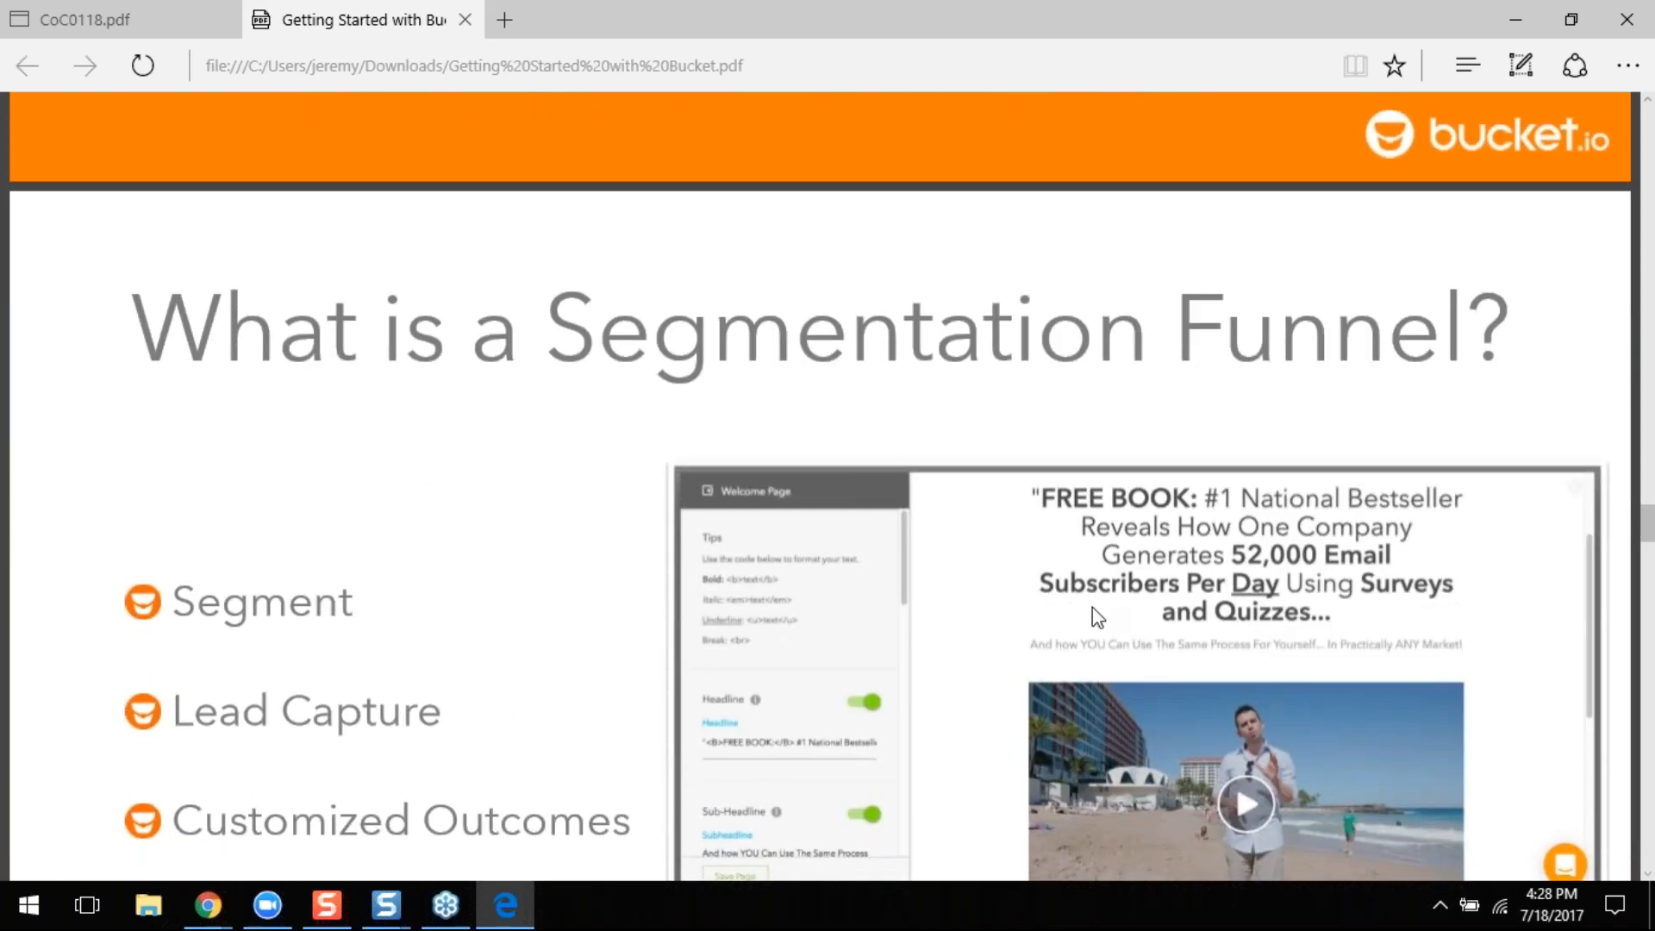
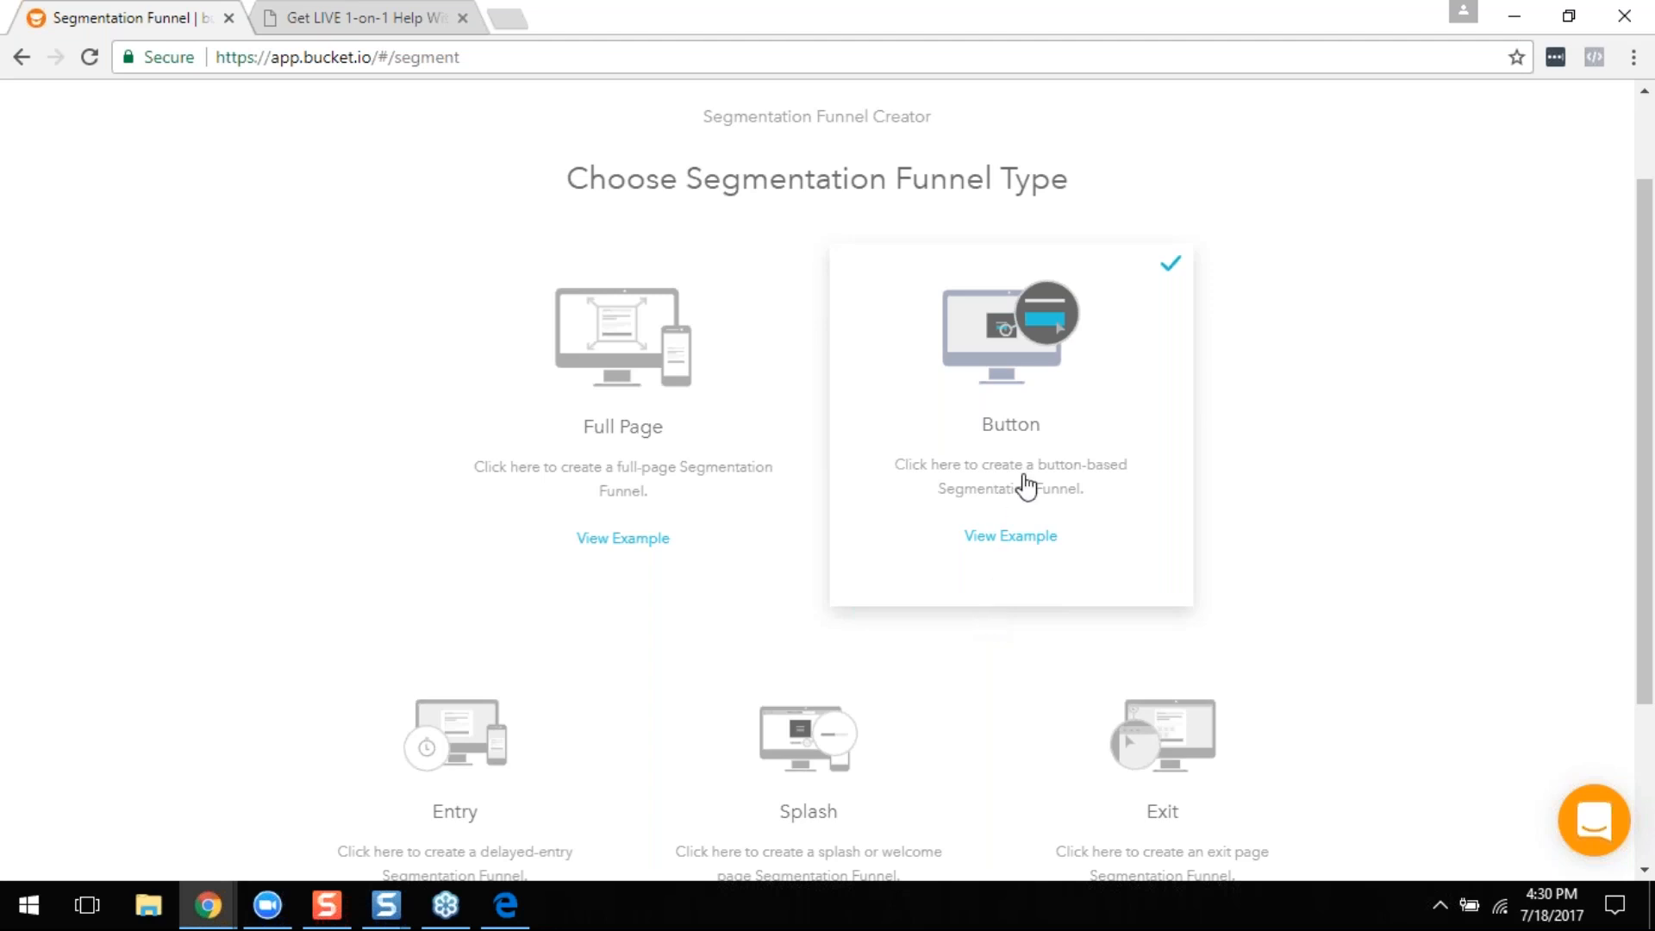
Step: Review the Full Page, Button, Entry, Splash and Exit funnel types and close the segmentation funnel creator
scroll(862, 483, down, 2)
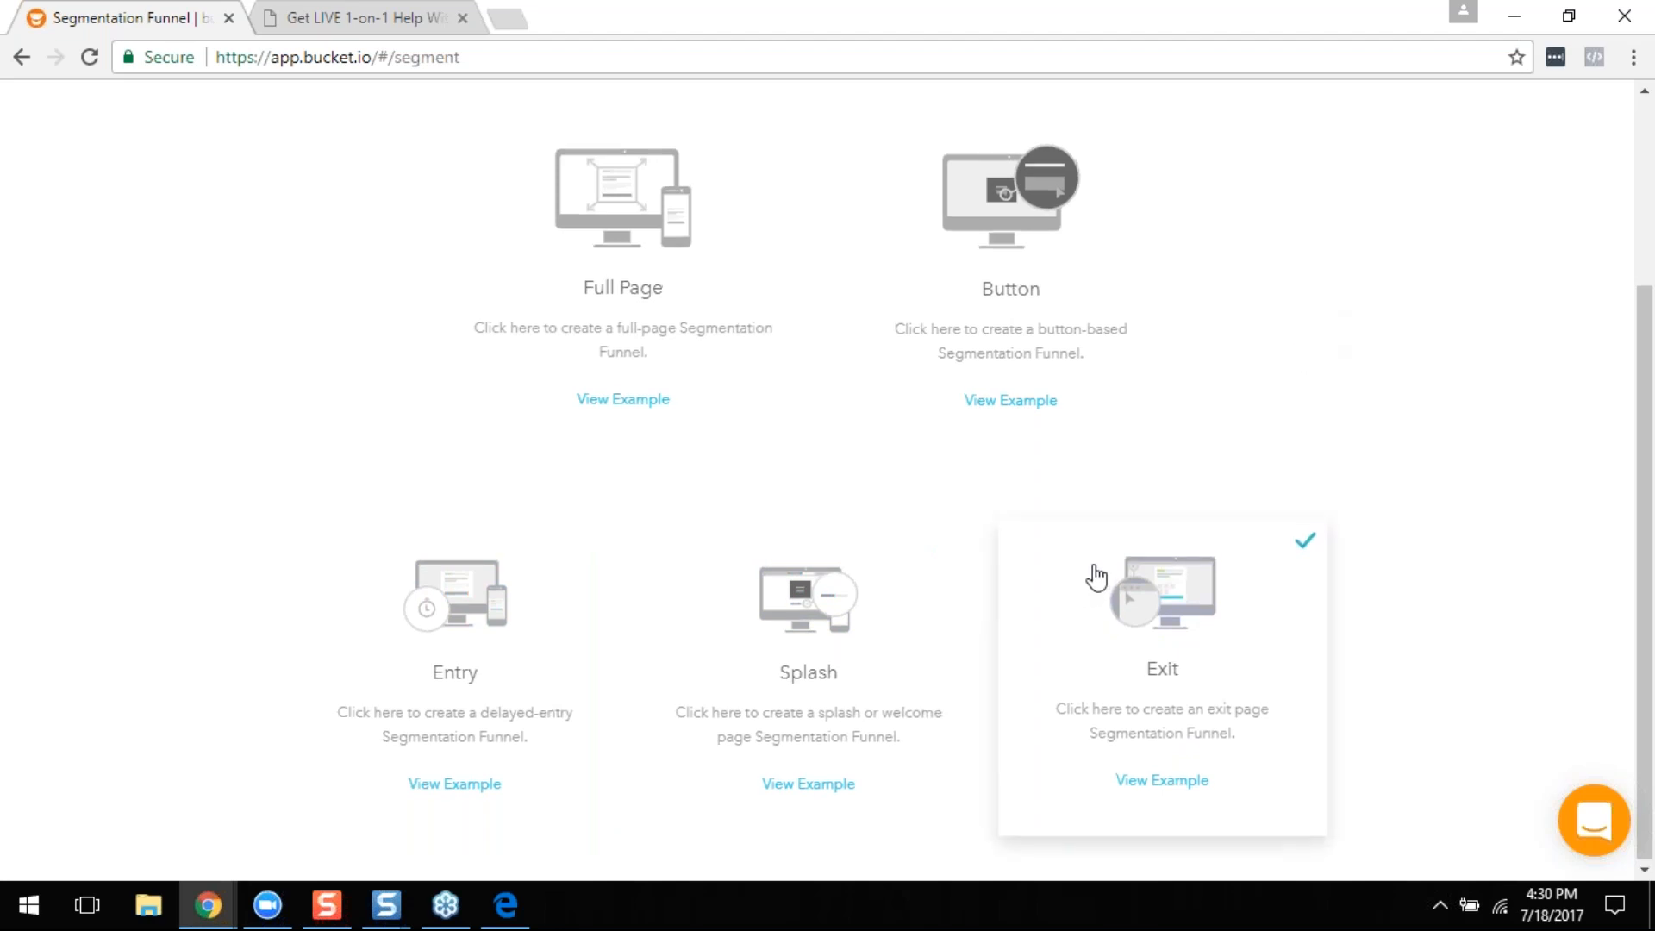
scroll(1093, 572, up, 2)
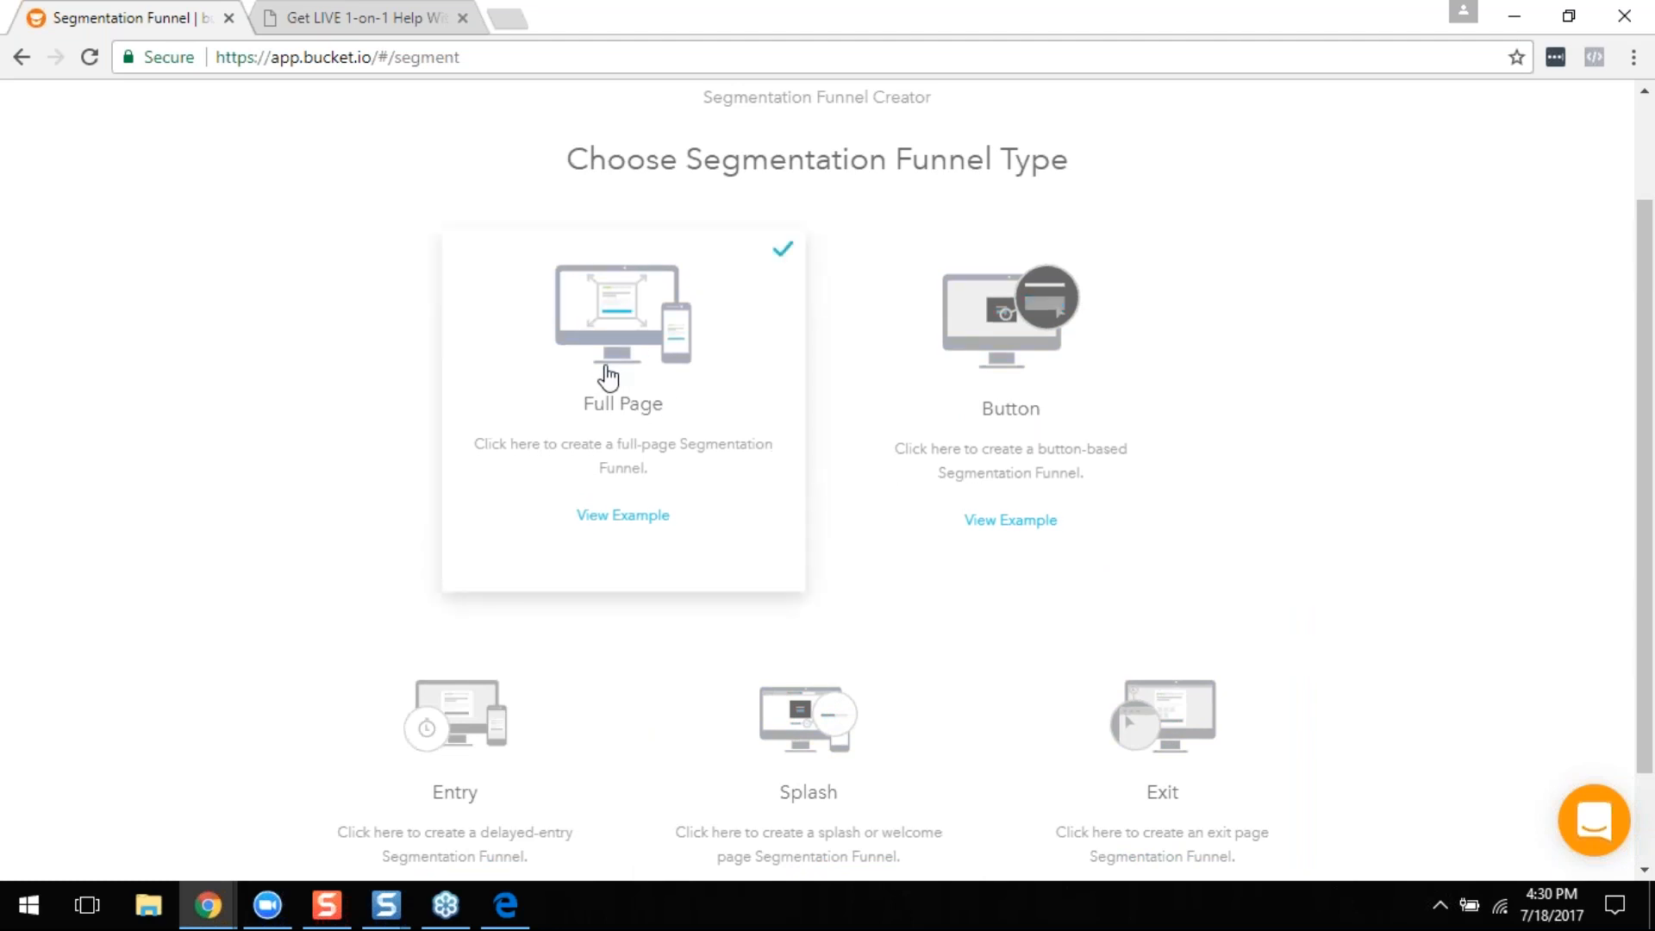
scroll(842, 436, up, 2)
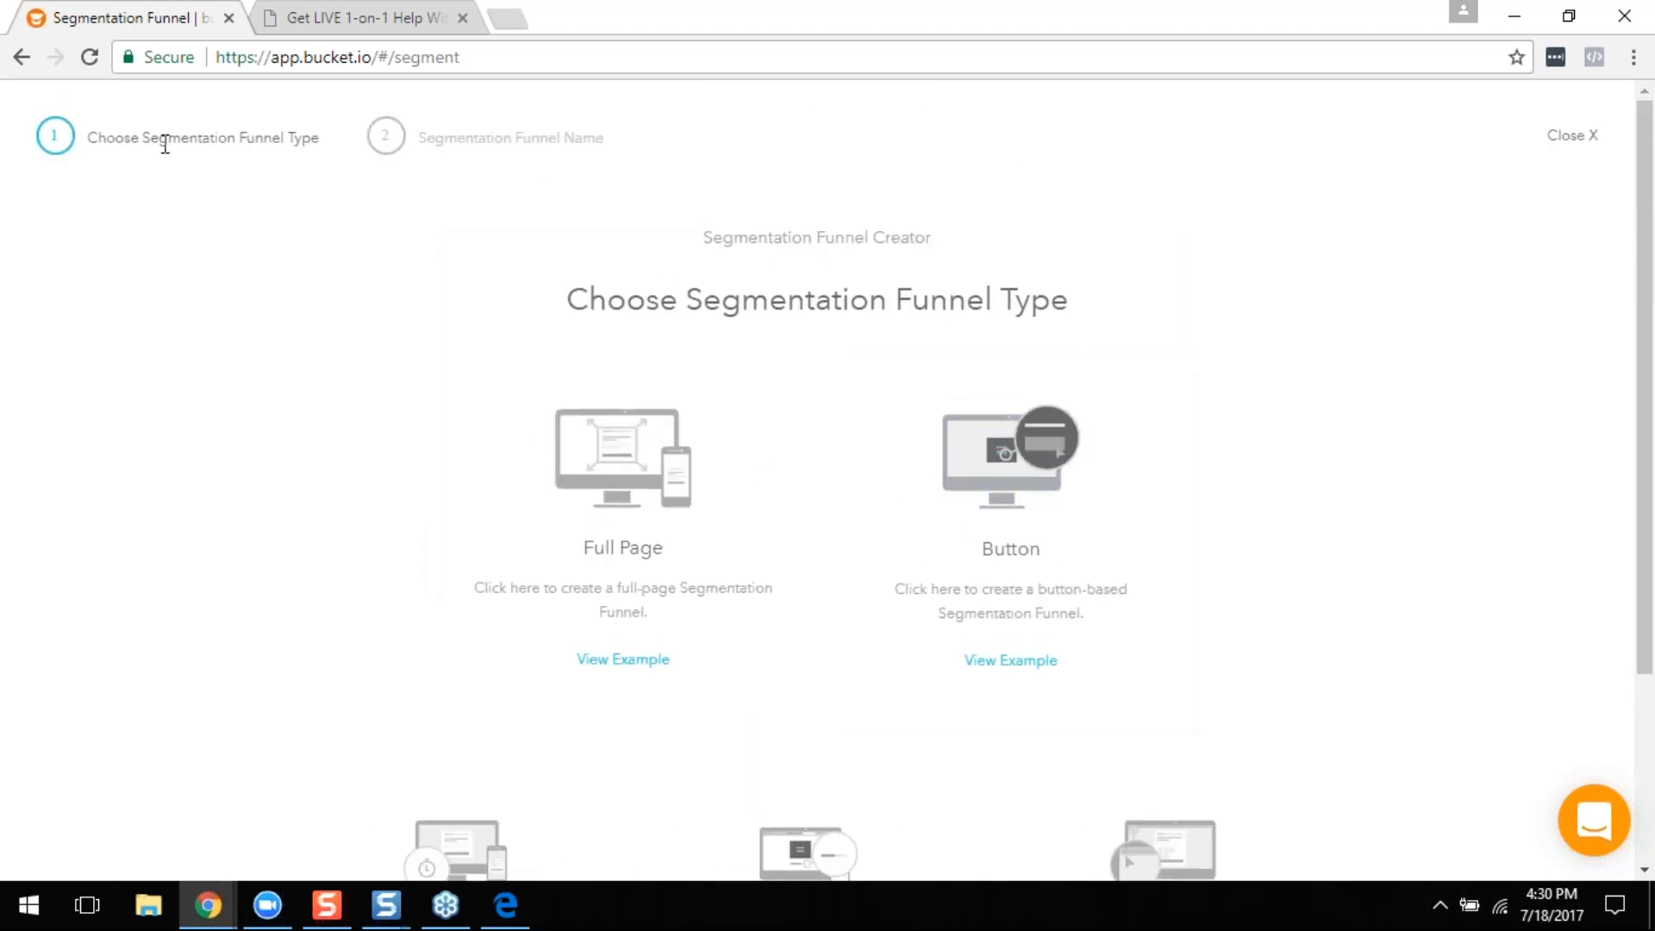
click(1576, 136)
Step: Duplicate the Test Seg Funnel and open the copy for editing
scroll(1016, 231, down, 1)
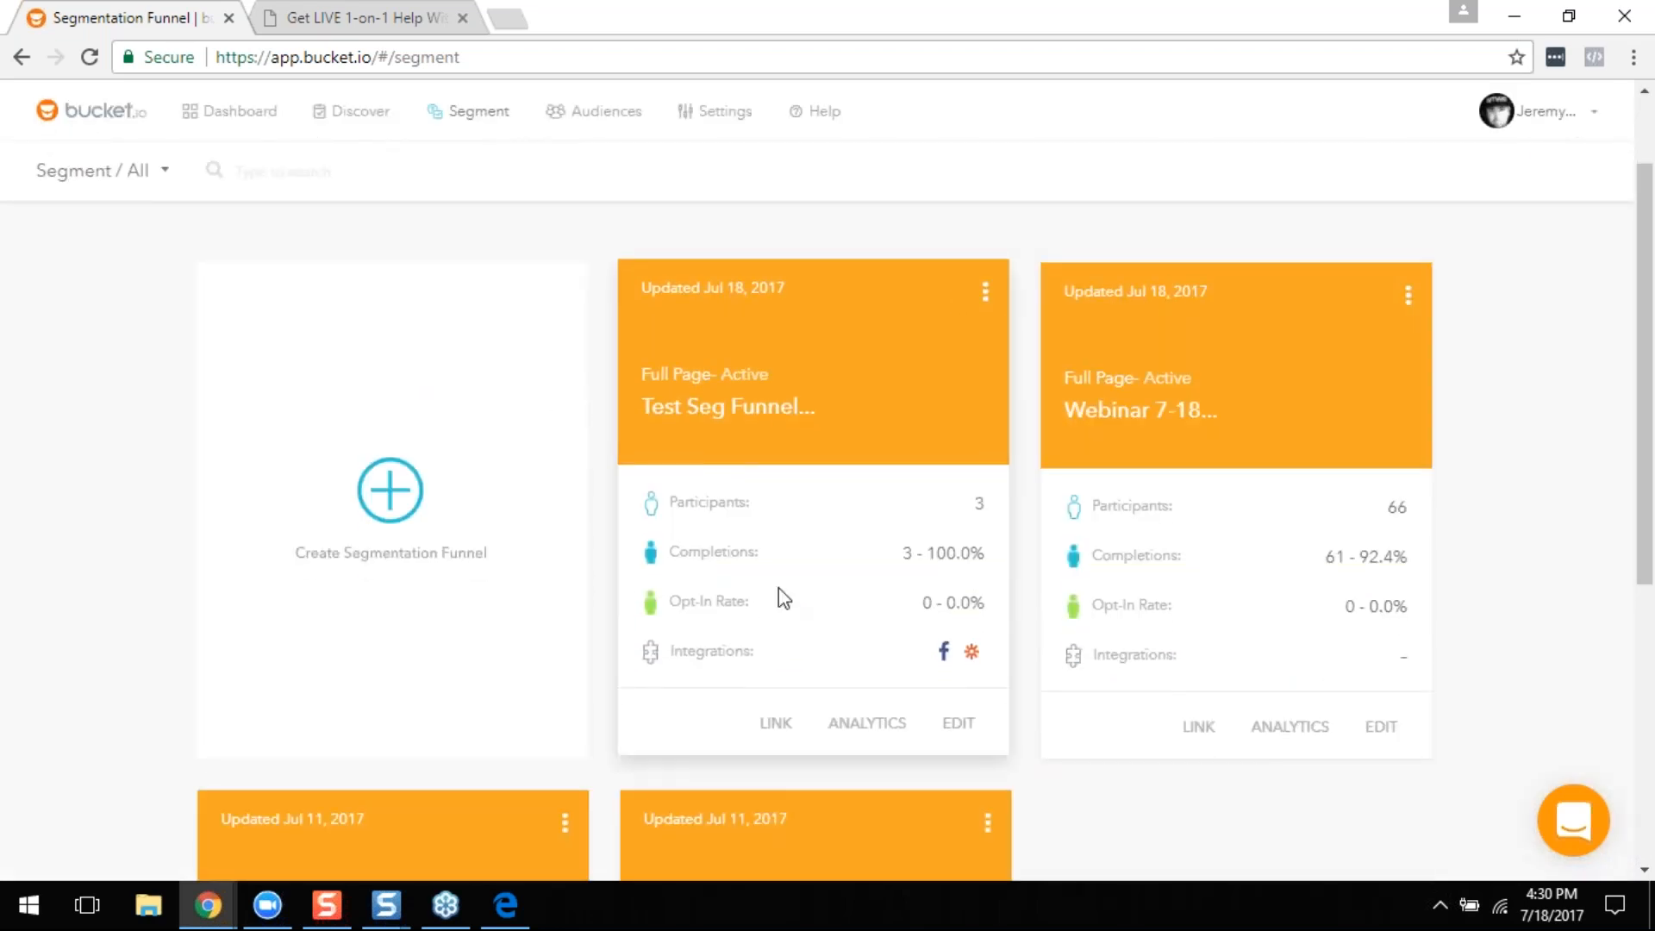
click(986, 298)
click(935, 307)
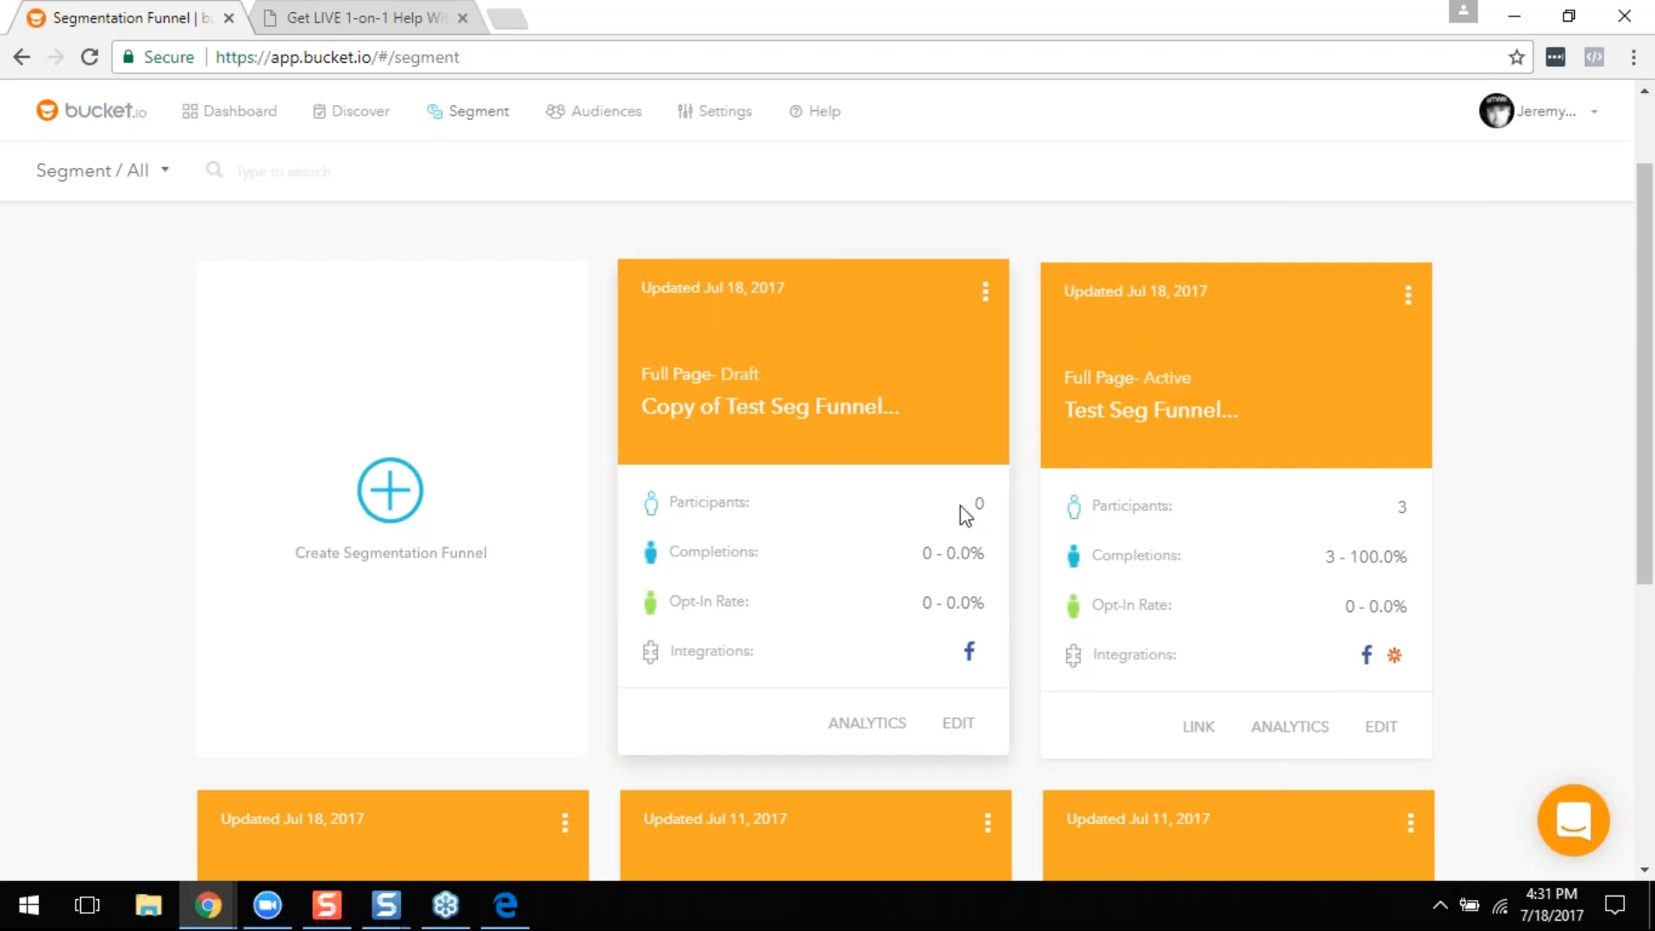
click(955, 722)
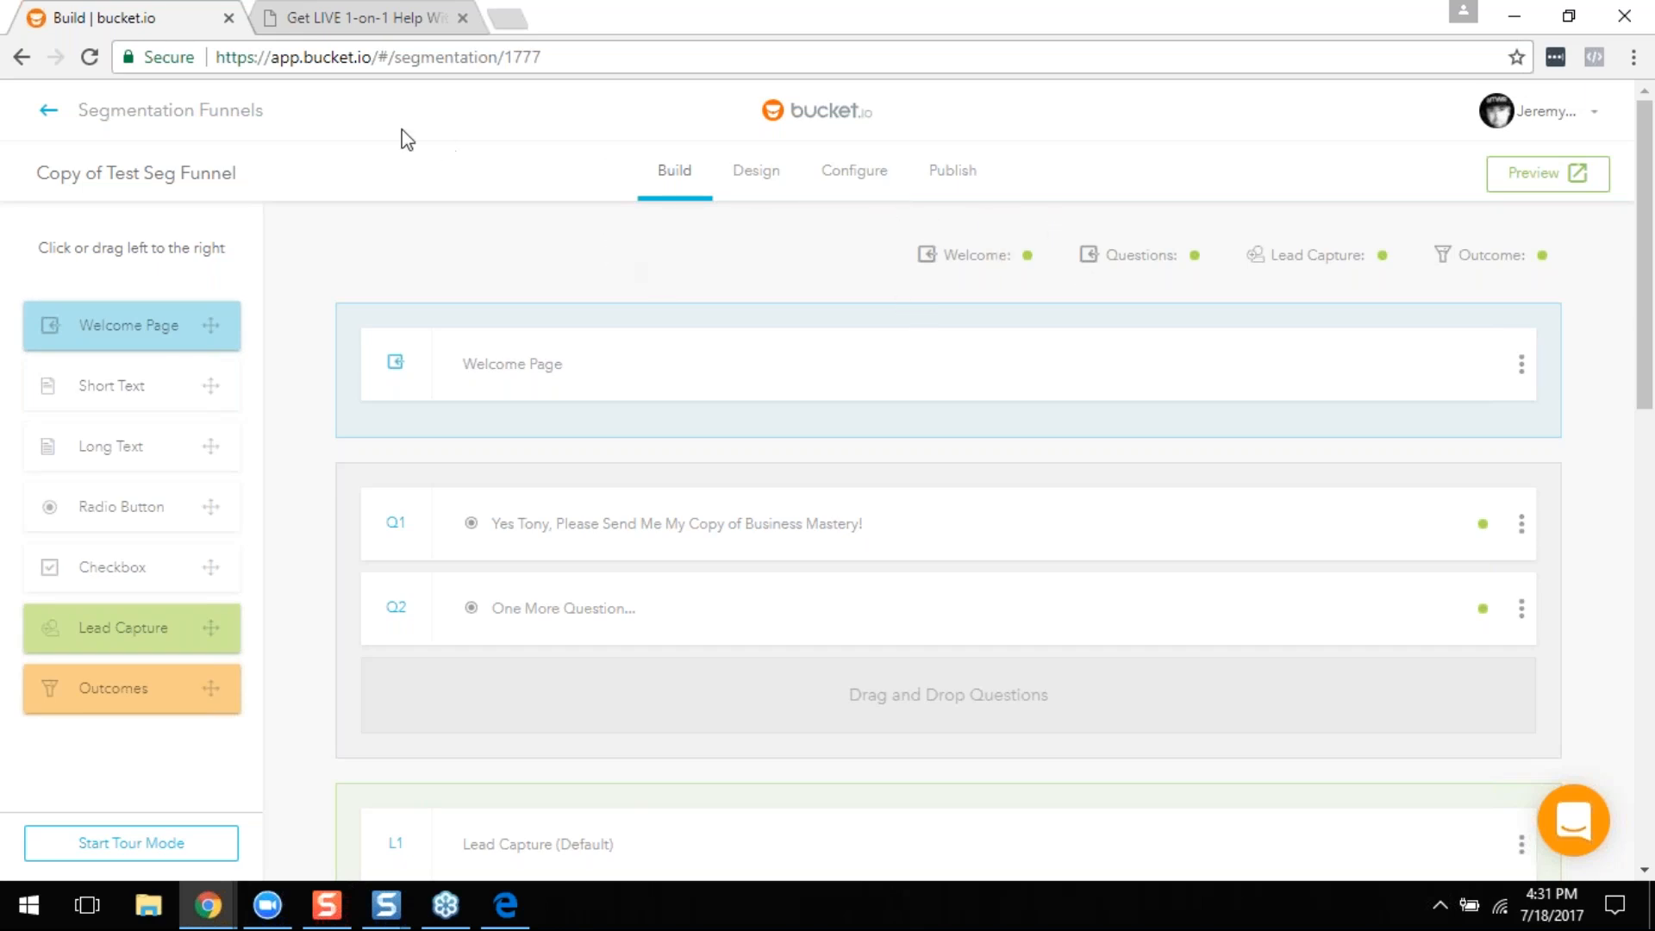
Step: Open the copied funnel's Welcome Page and examine its preview from the headline and video down to the call-to-action button
scroll(493, 323, down, 4)
scroll(493, 322, up, 1)
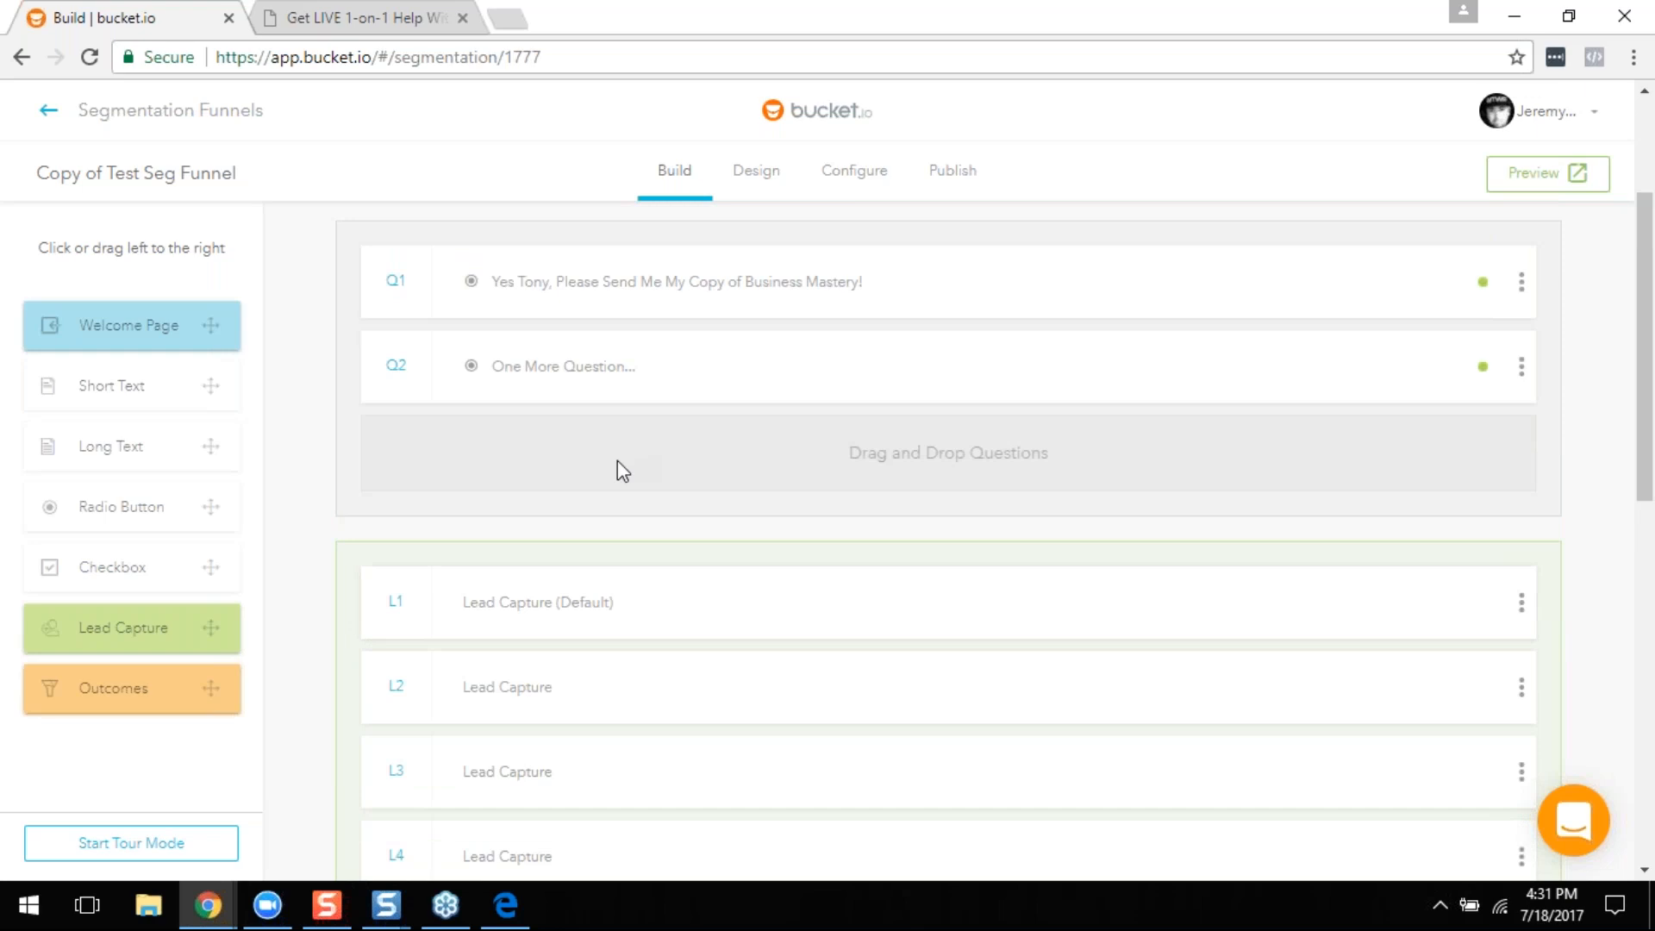
scroll(614, 474, up, 1)
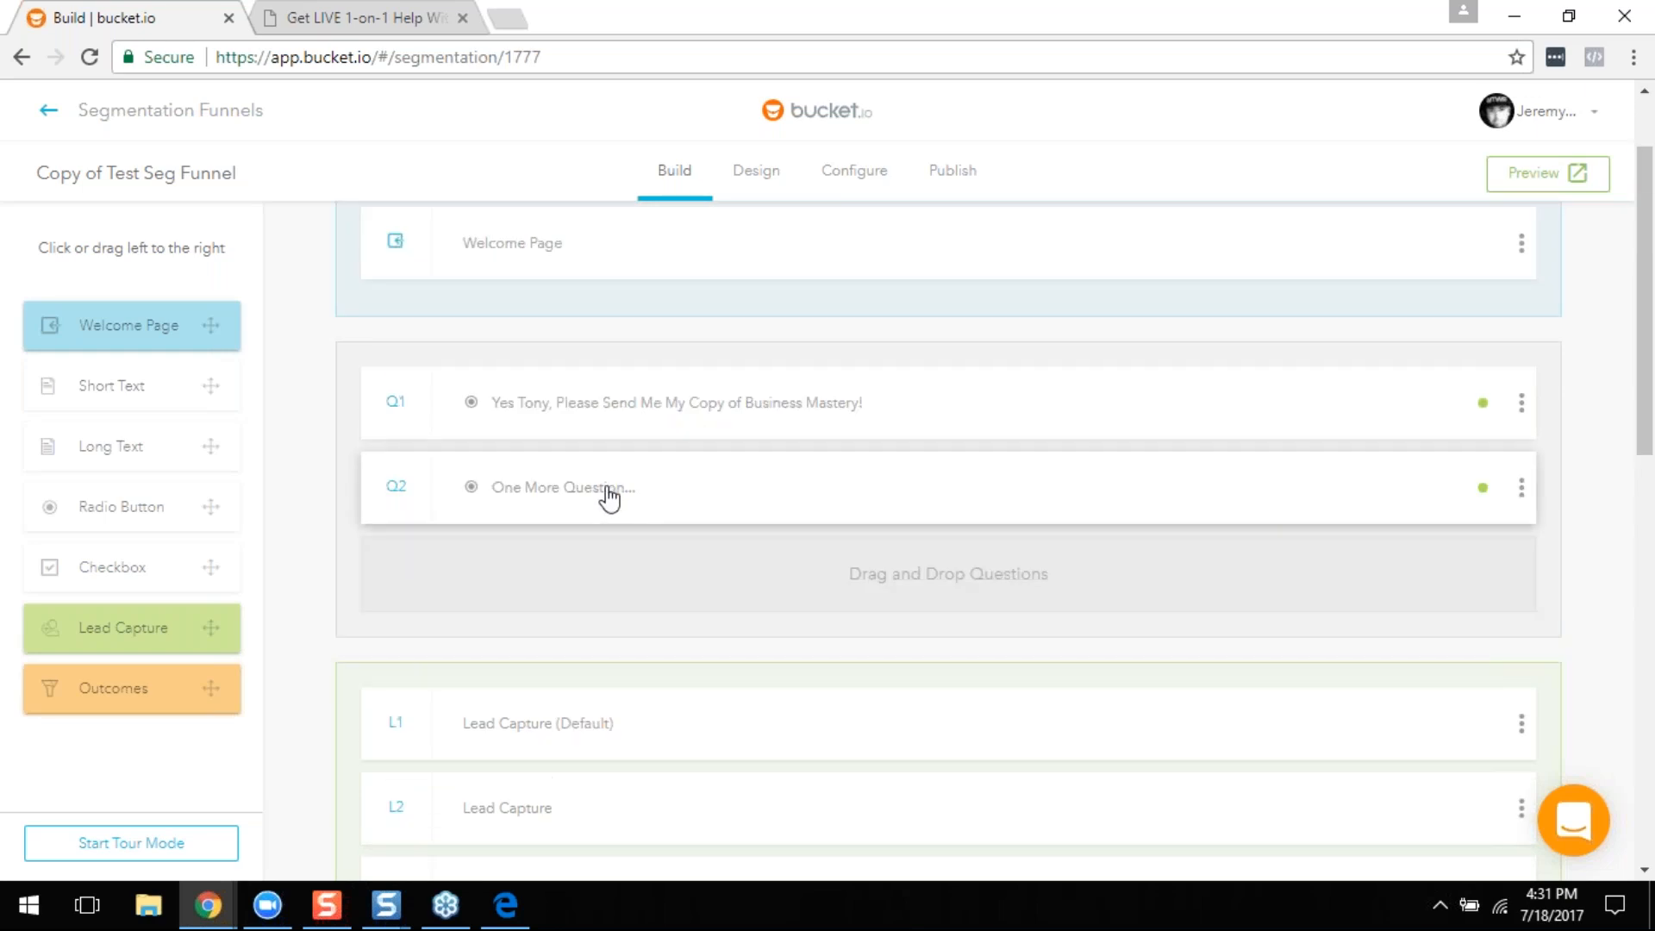
scroll(610, 498, up, 1)
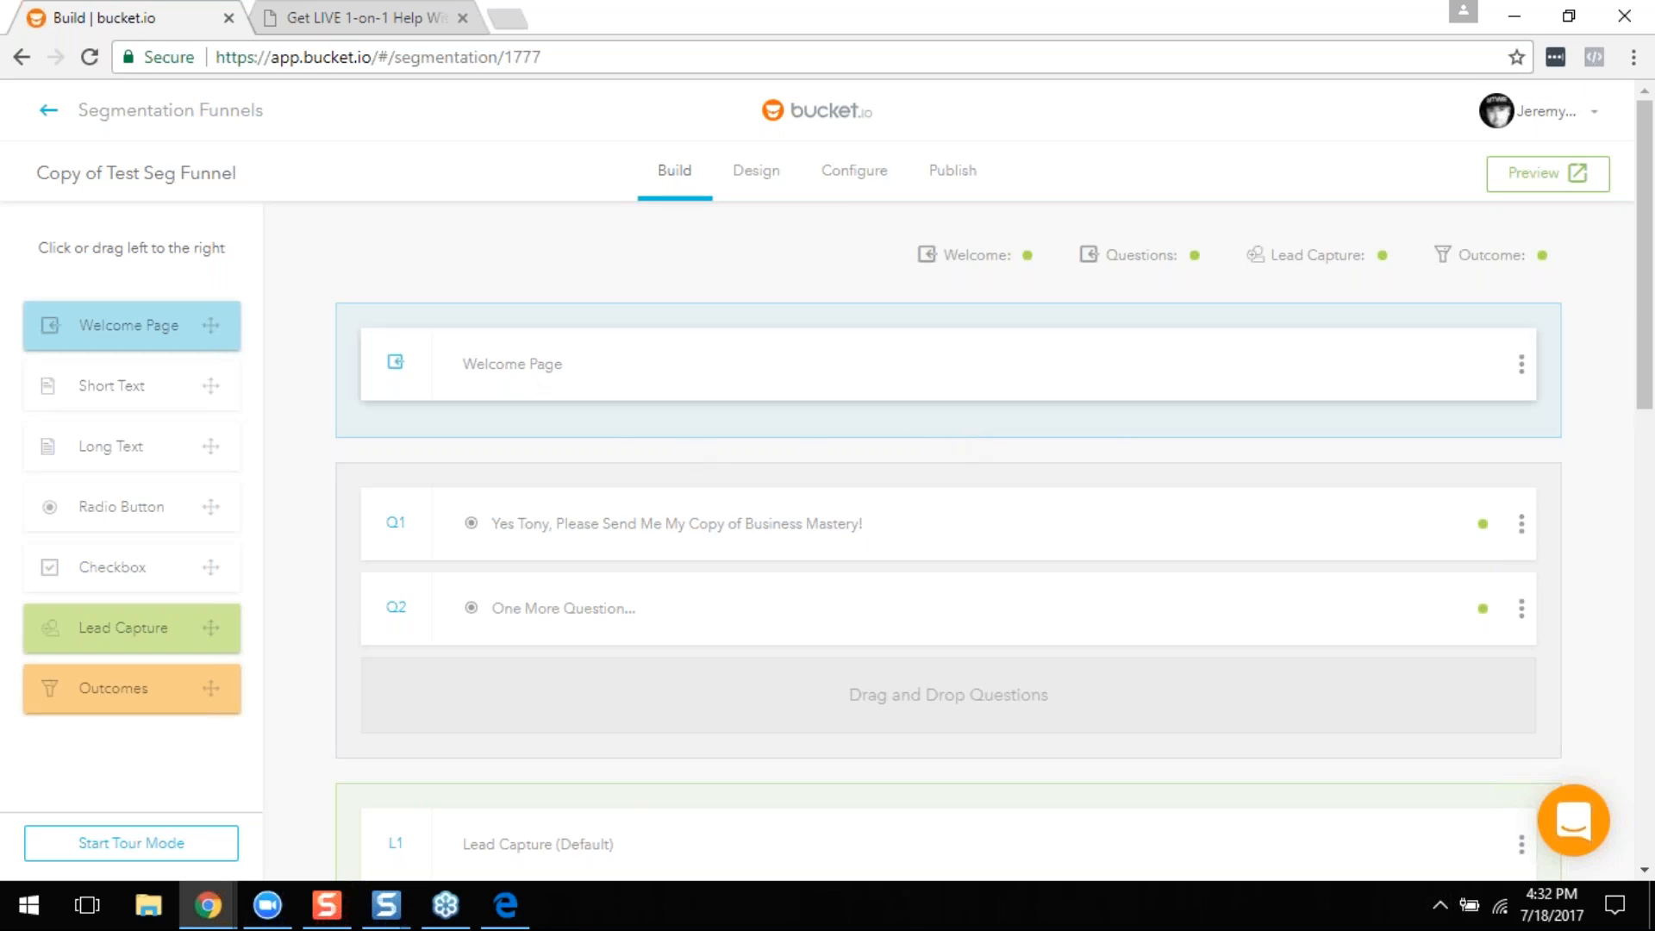
click(634, 373)
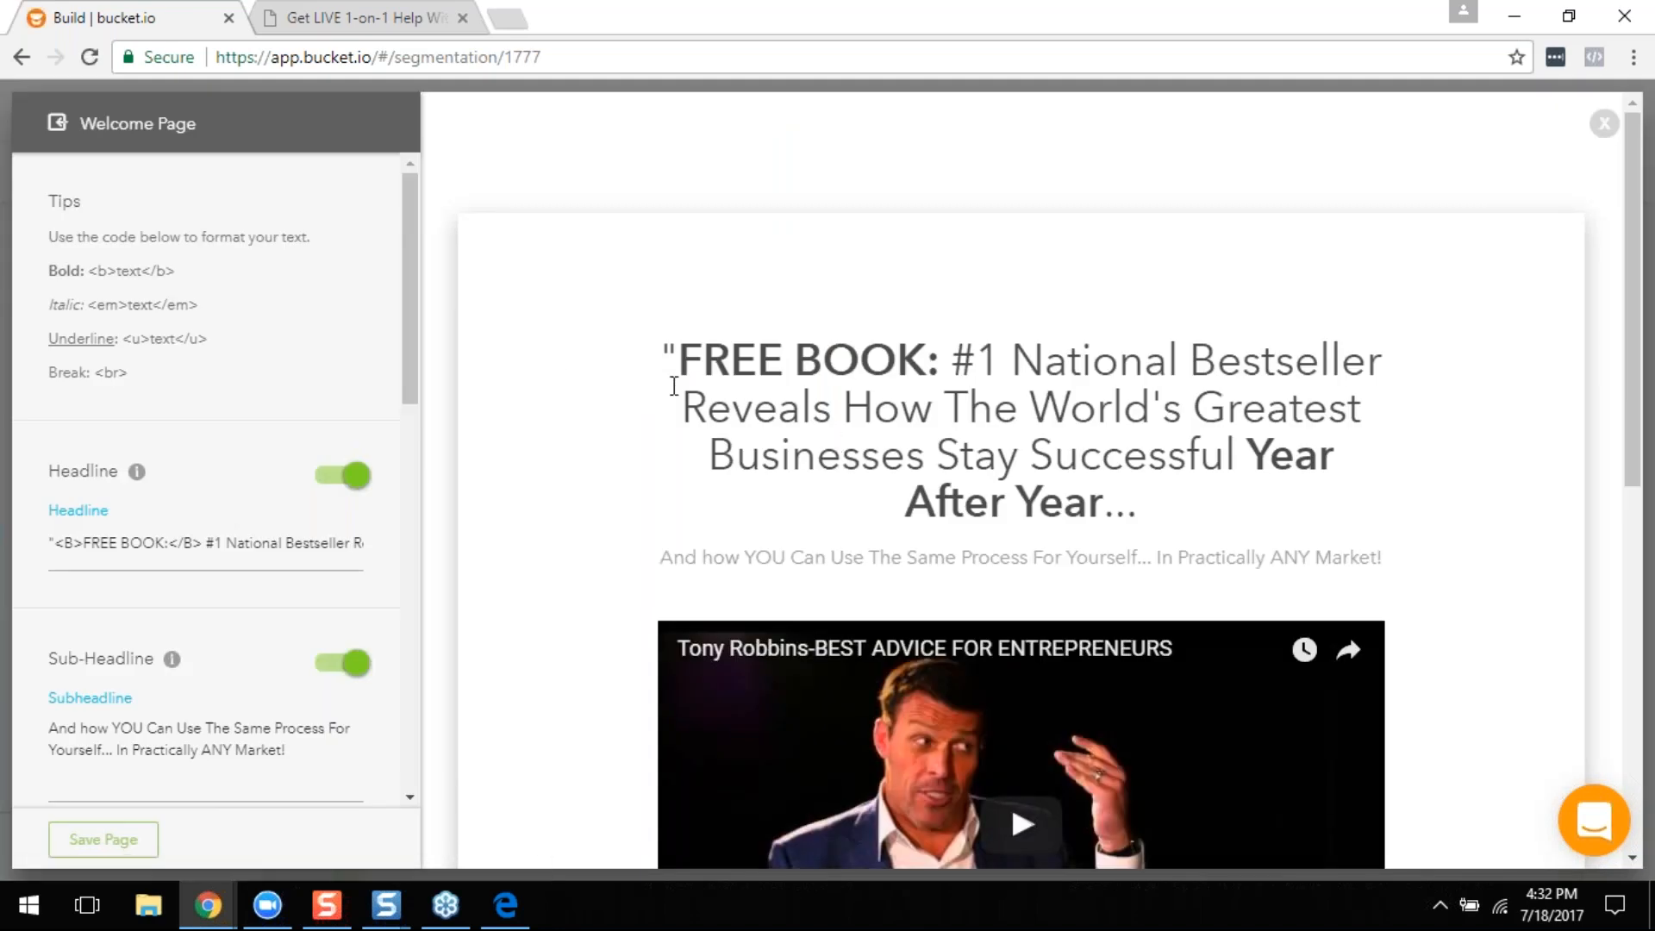
scroll(1085, 595, down, 7)
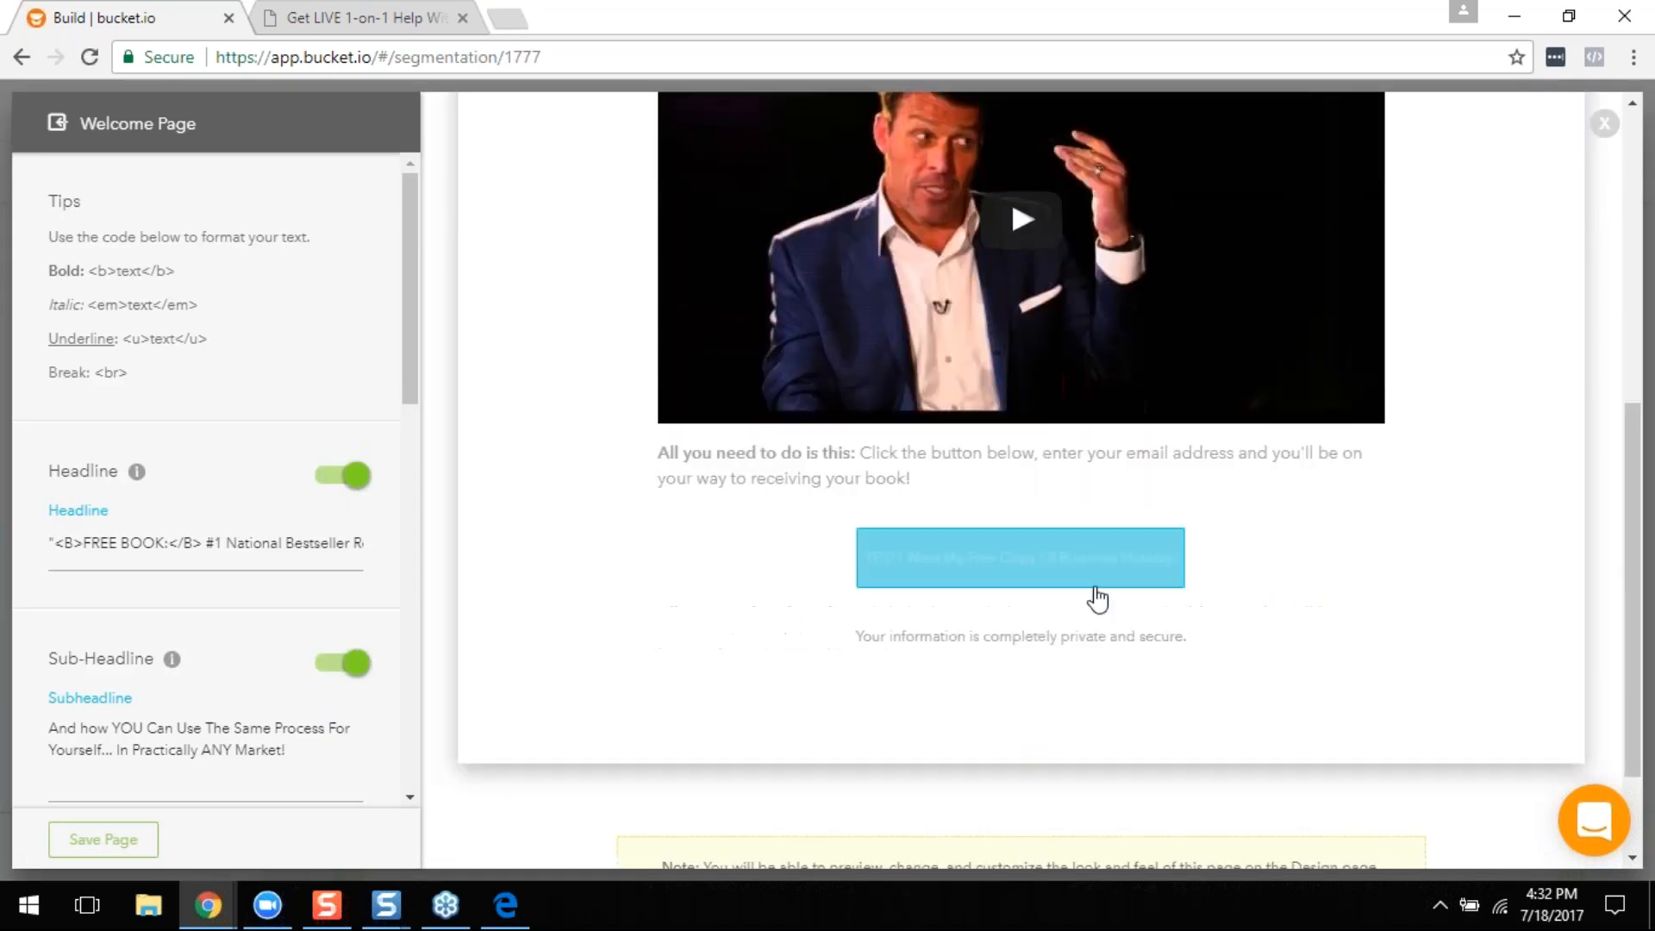
scroll(1092, 500, up, 3)
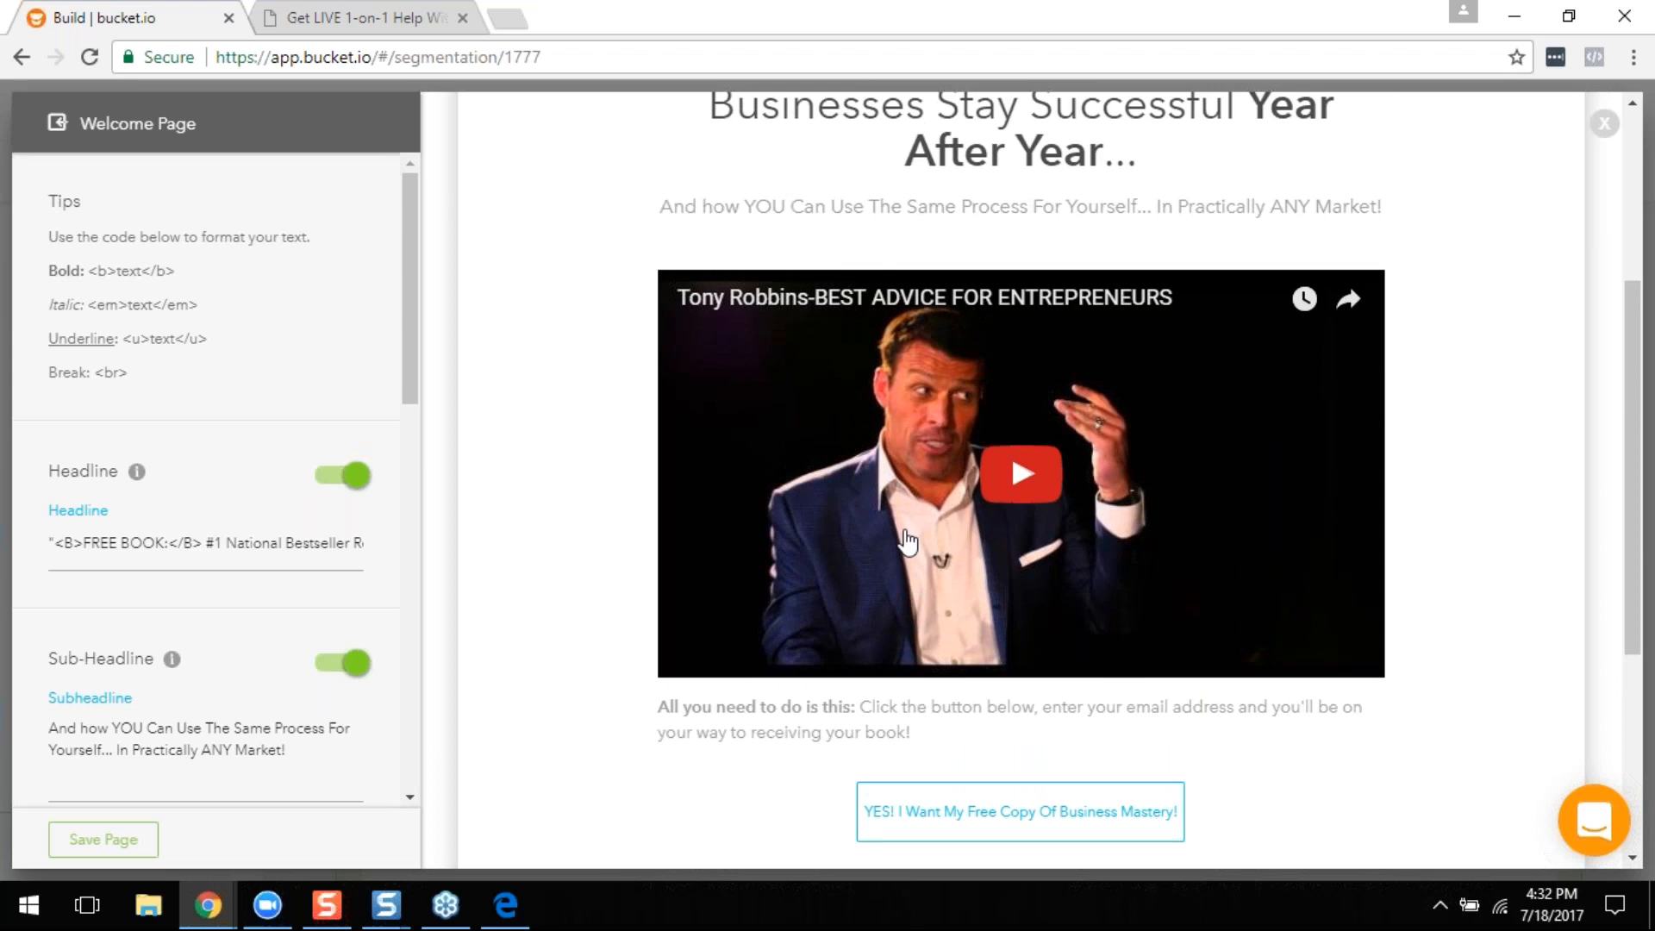
scroll(907, 541, up, 2)
scroll(1031, 429, down, 5)
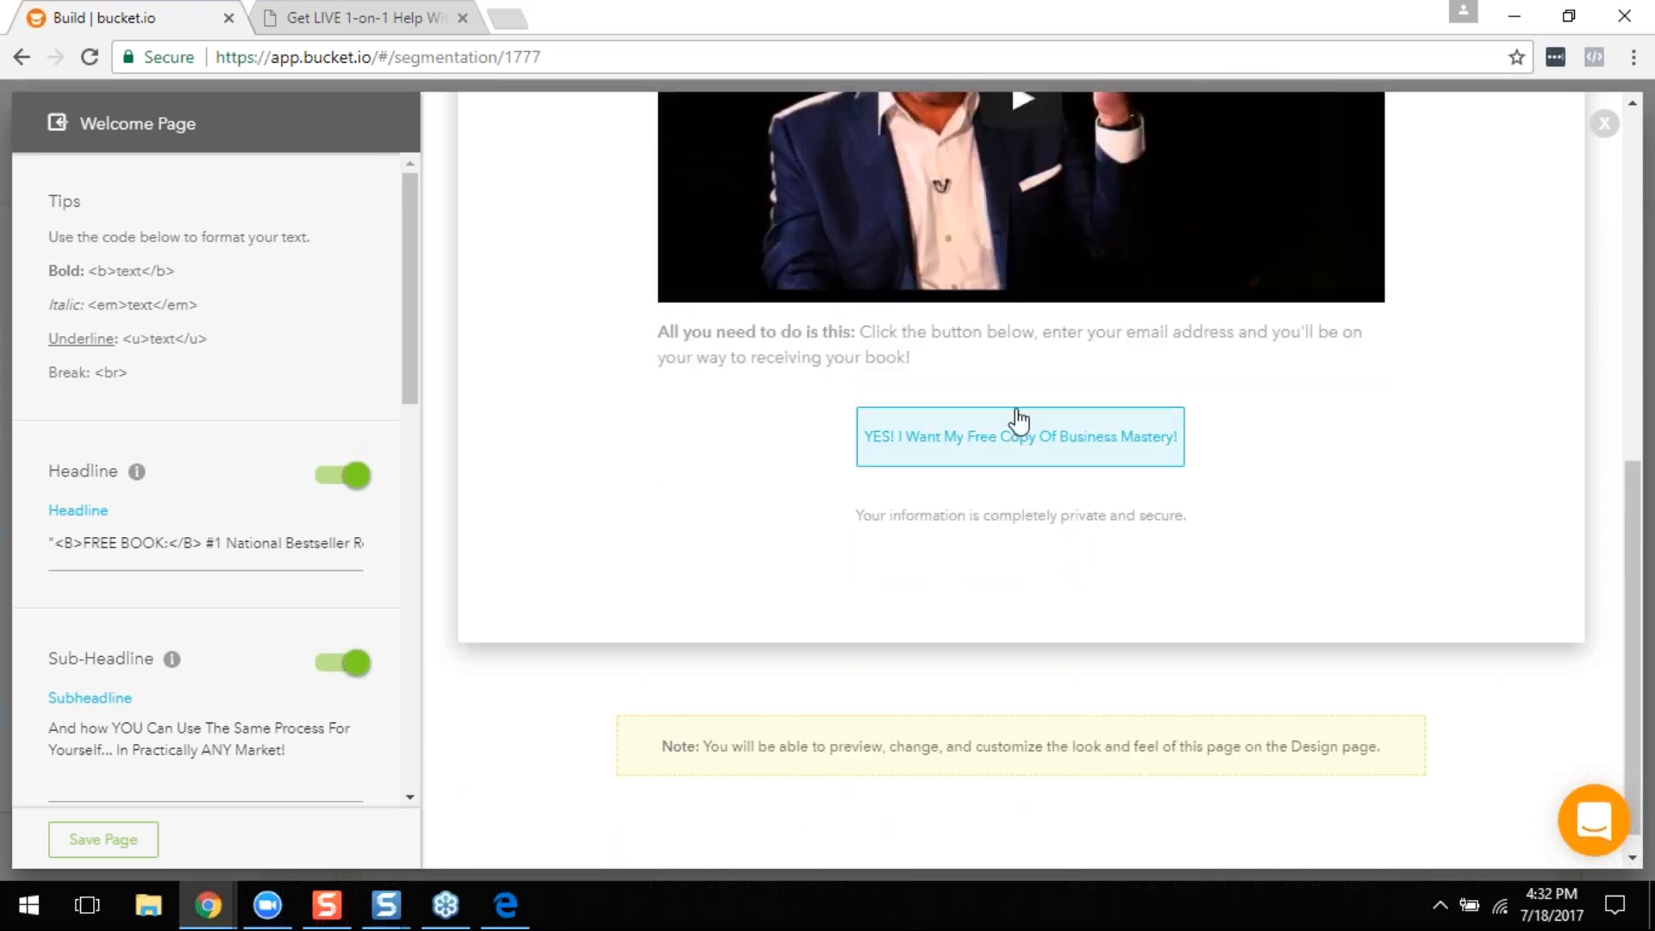
scroll(130, 513, down, 1)
Step: Compare the Welcome Page's headline, video embed, body, button and sub-body text settings with the page preview
scroll(207, 576, down, 5)
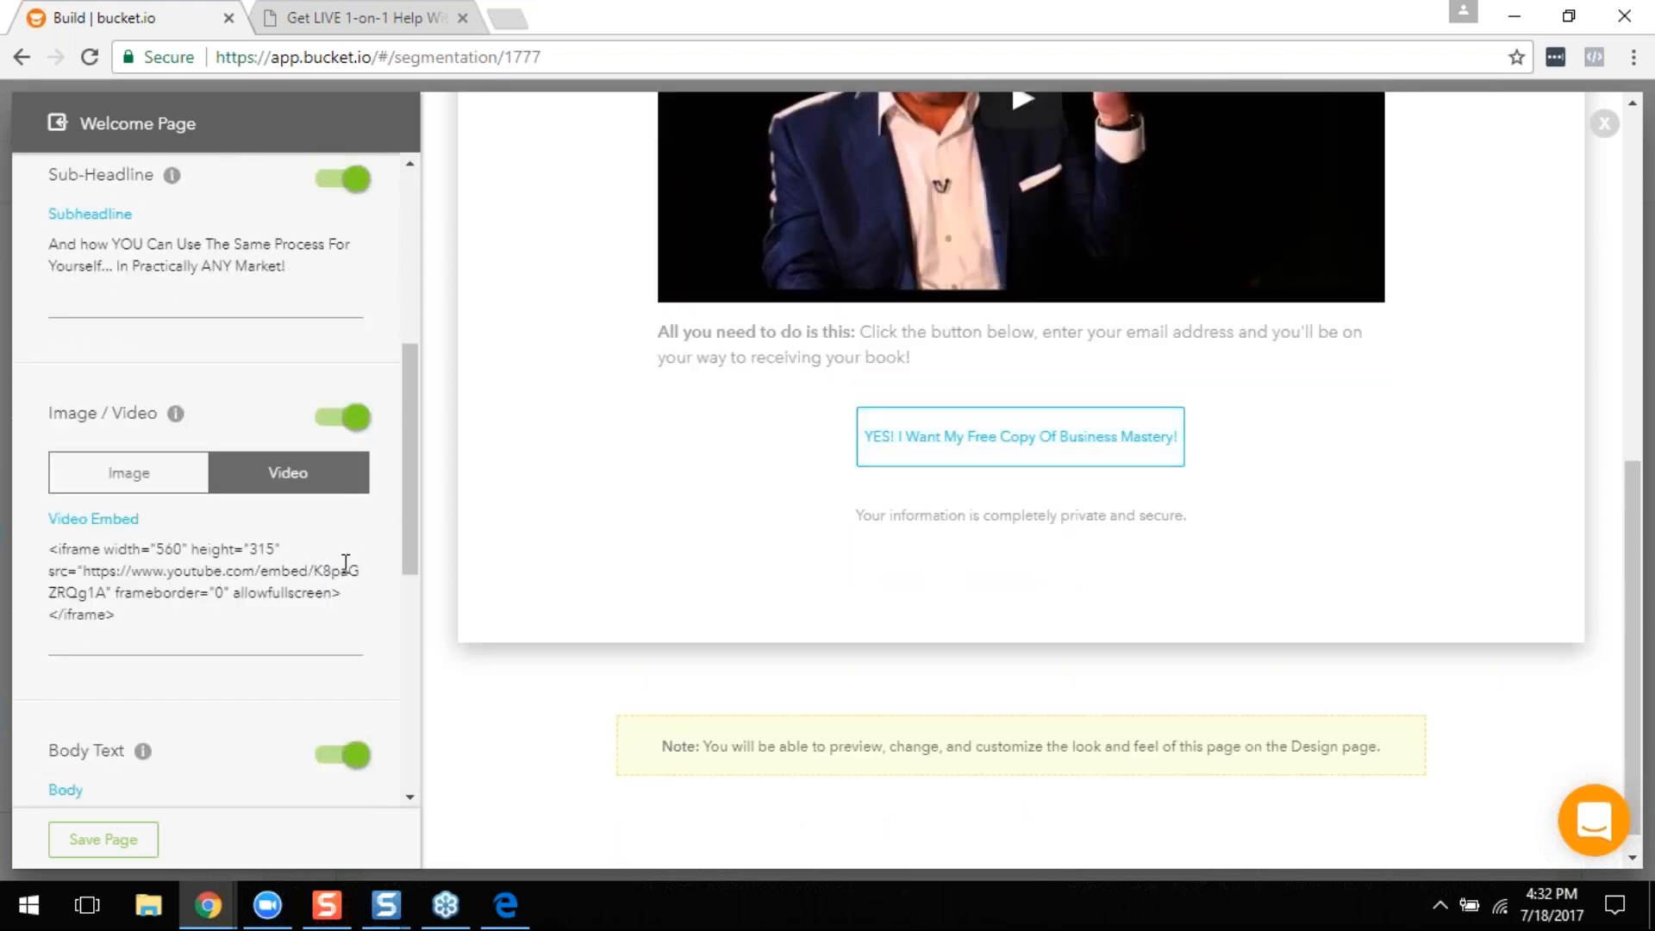
scroll(345, 562, up, 6)
scroll(1026, 595, up, 6)
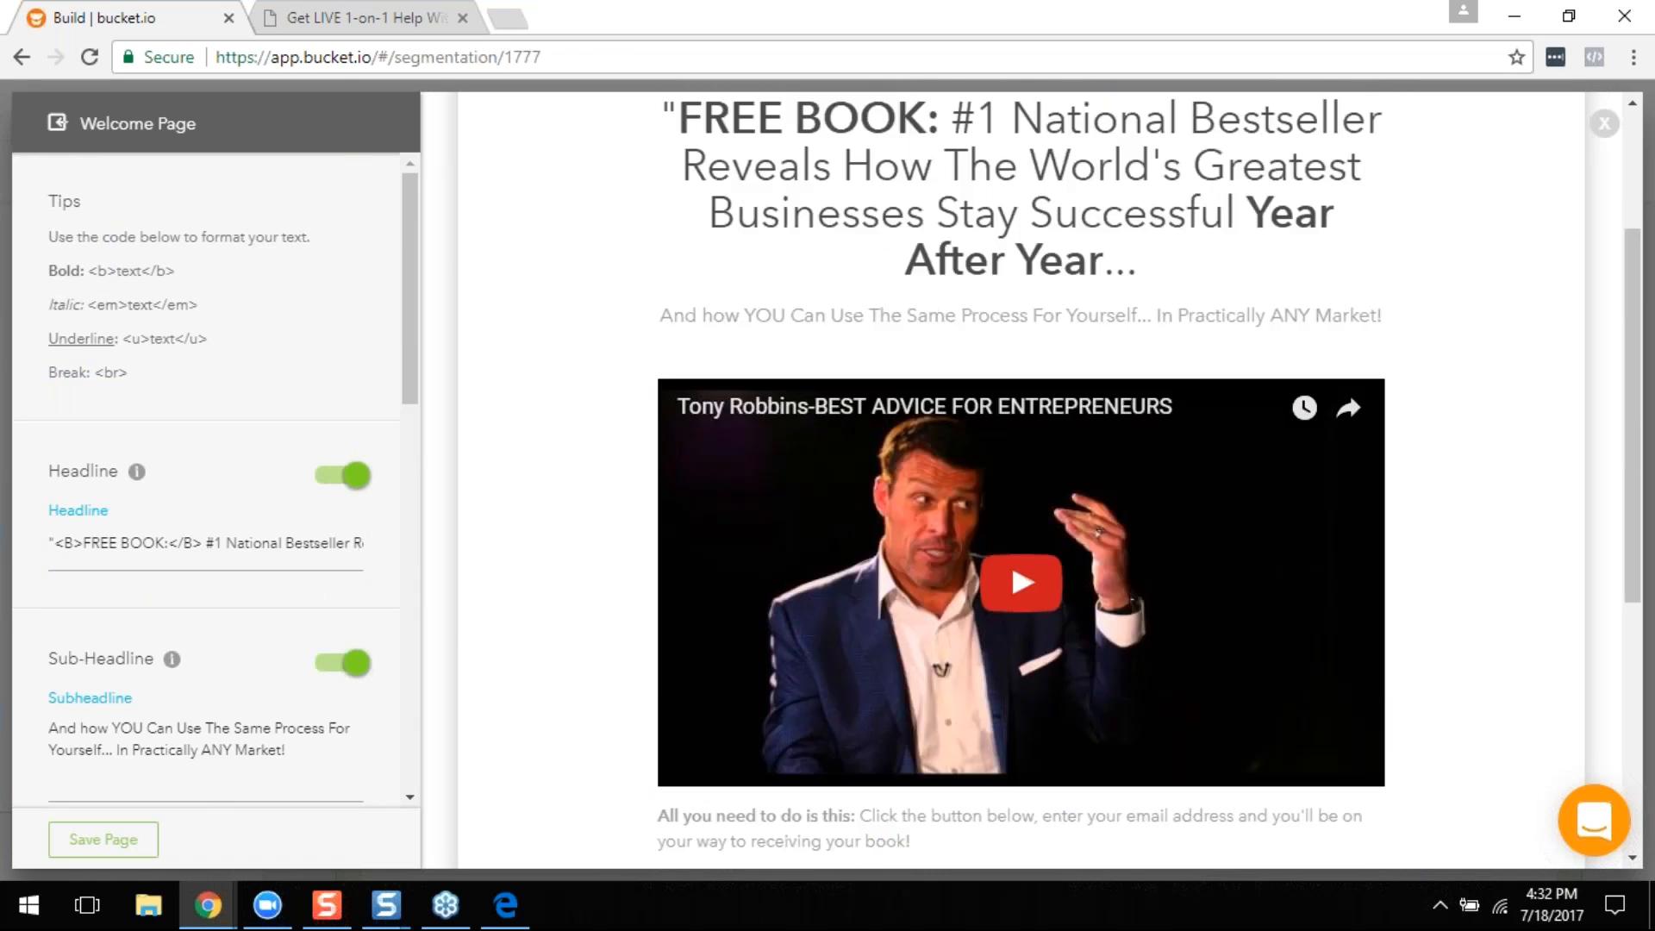
scroll(750, 322, up, 3)
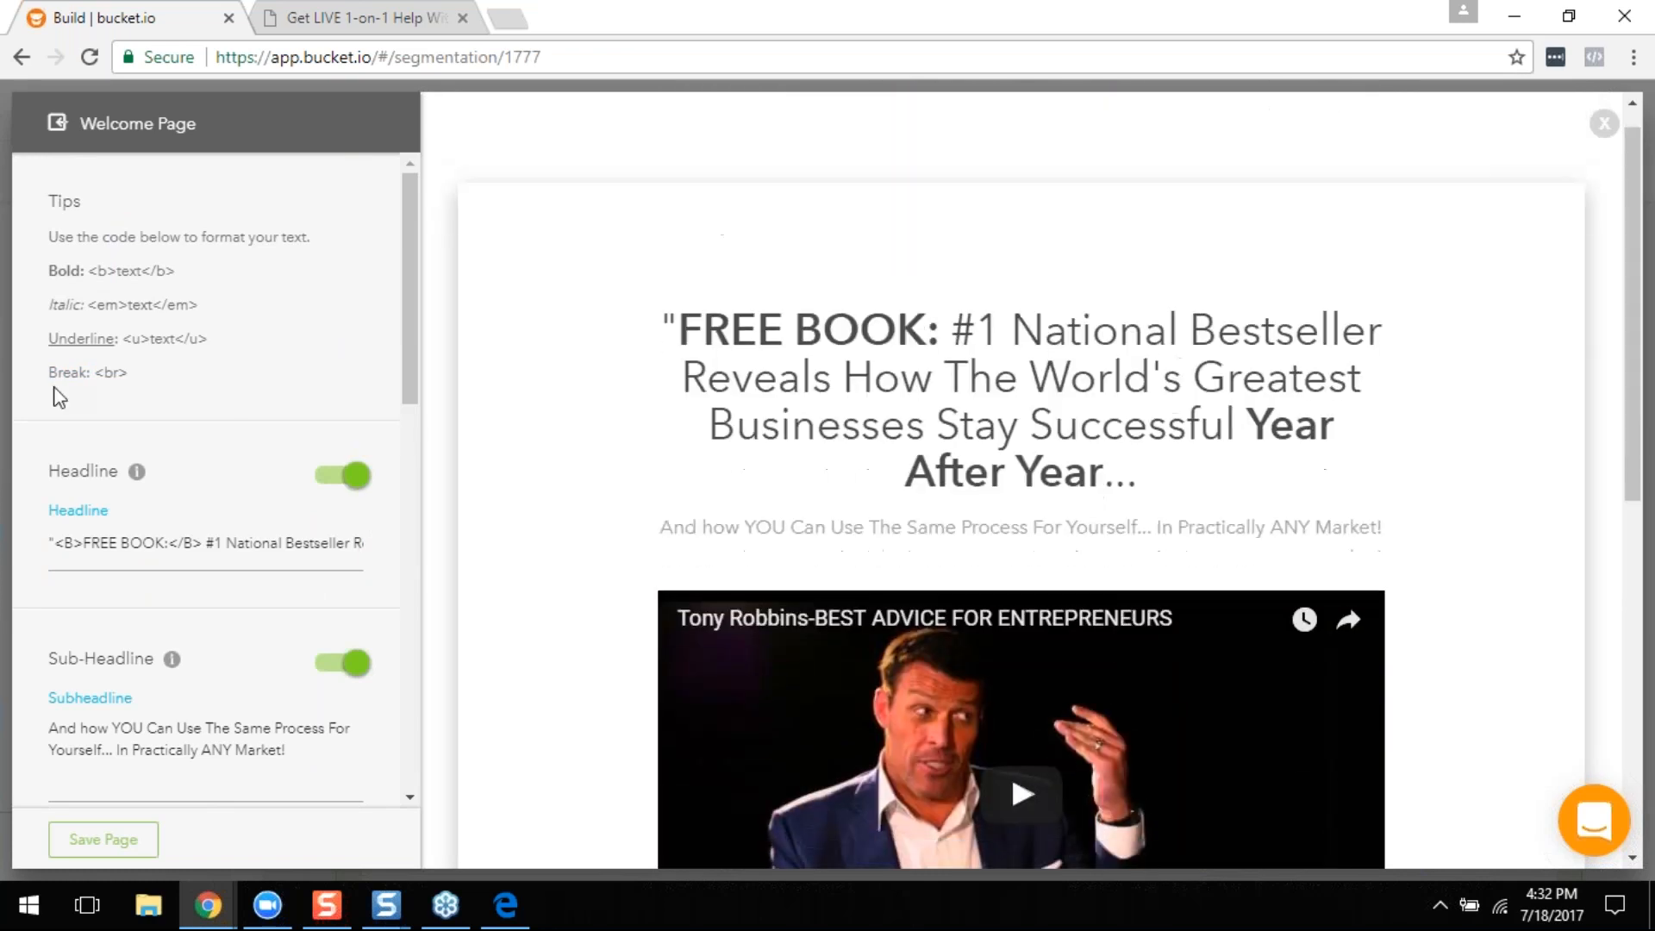
scroll(58, 398, down, 5)
scroll(136, 468, down, 5)
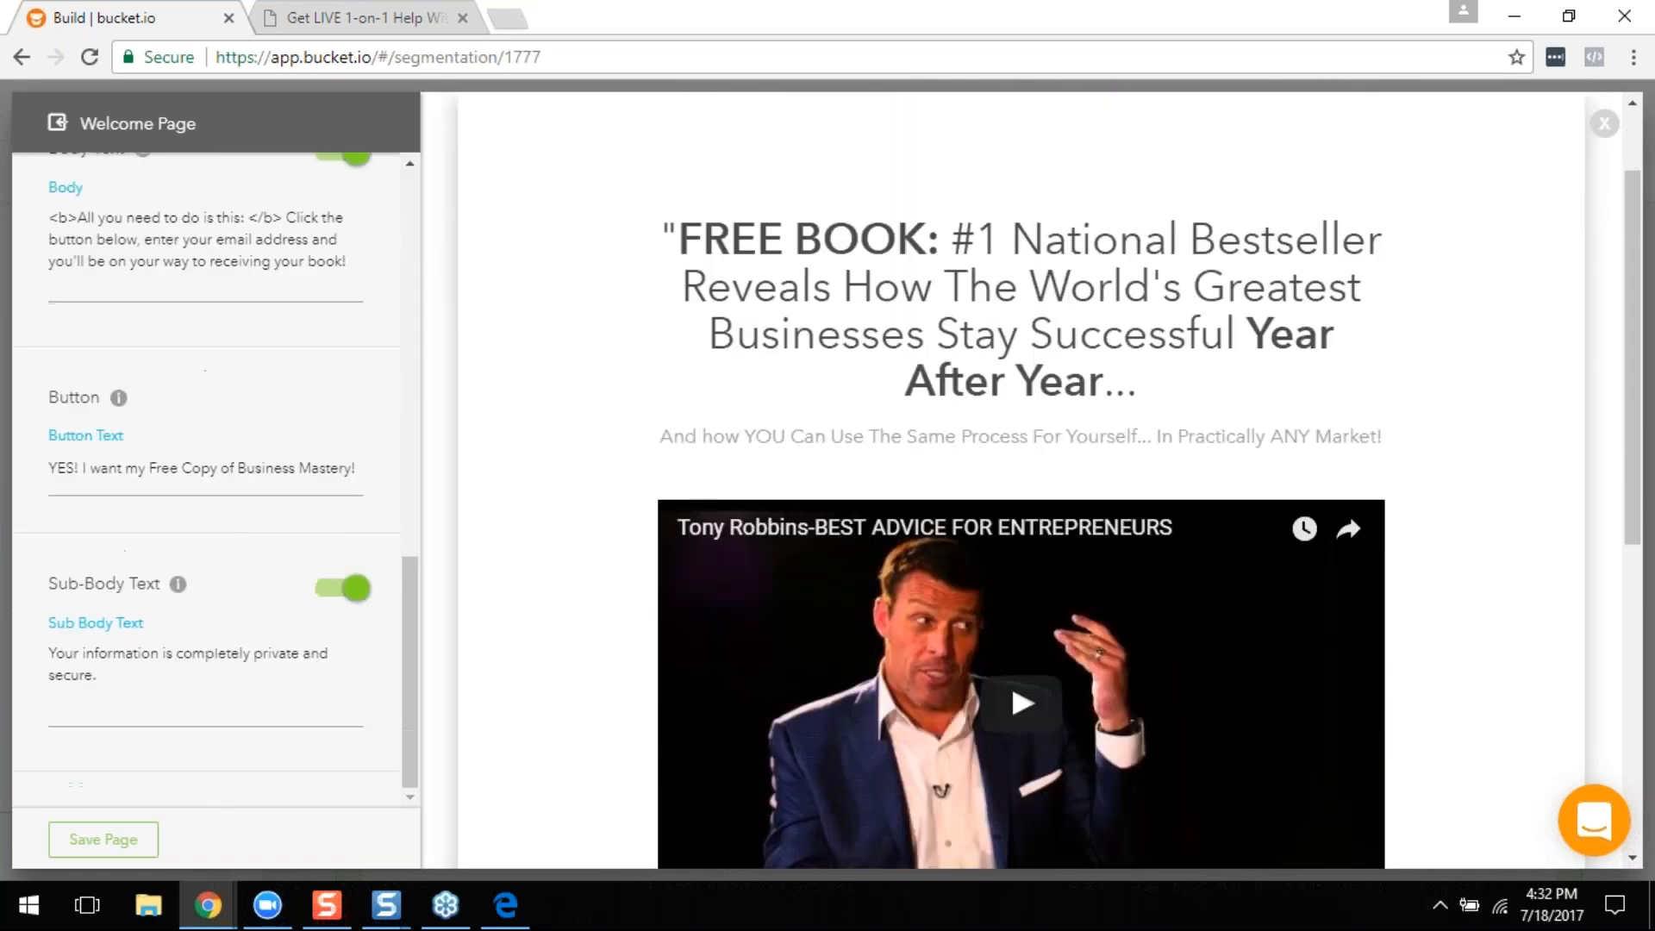
scroll(369, 421, up, 1)
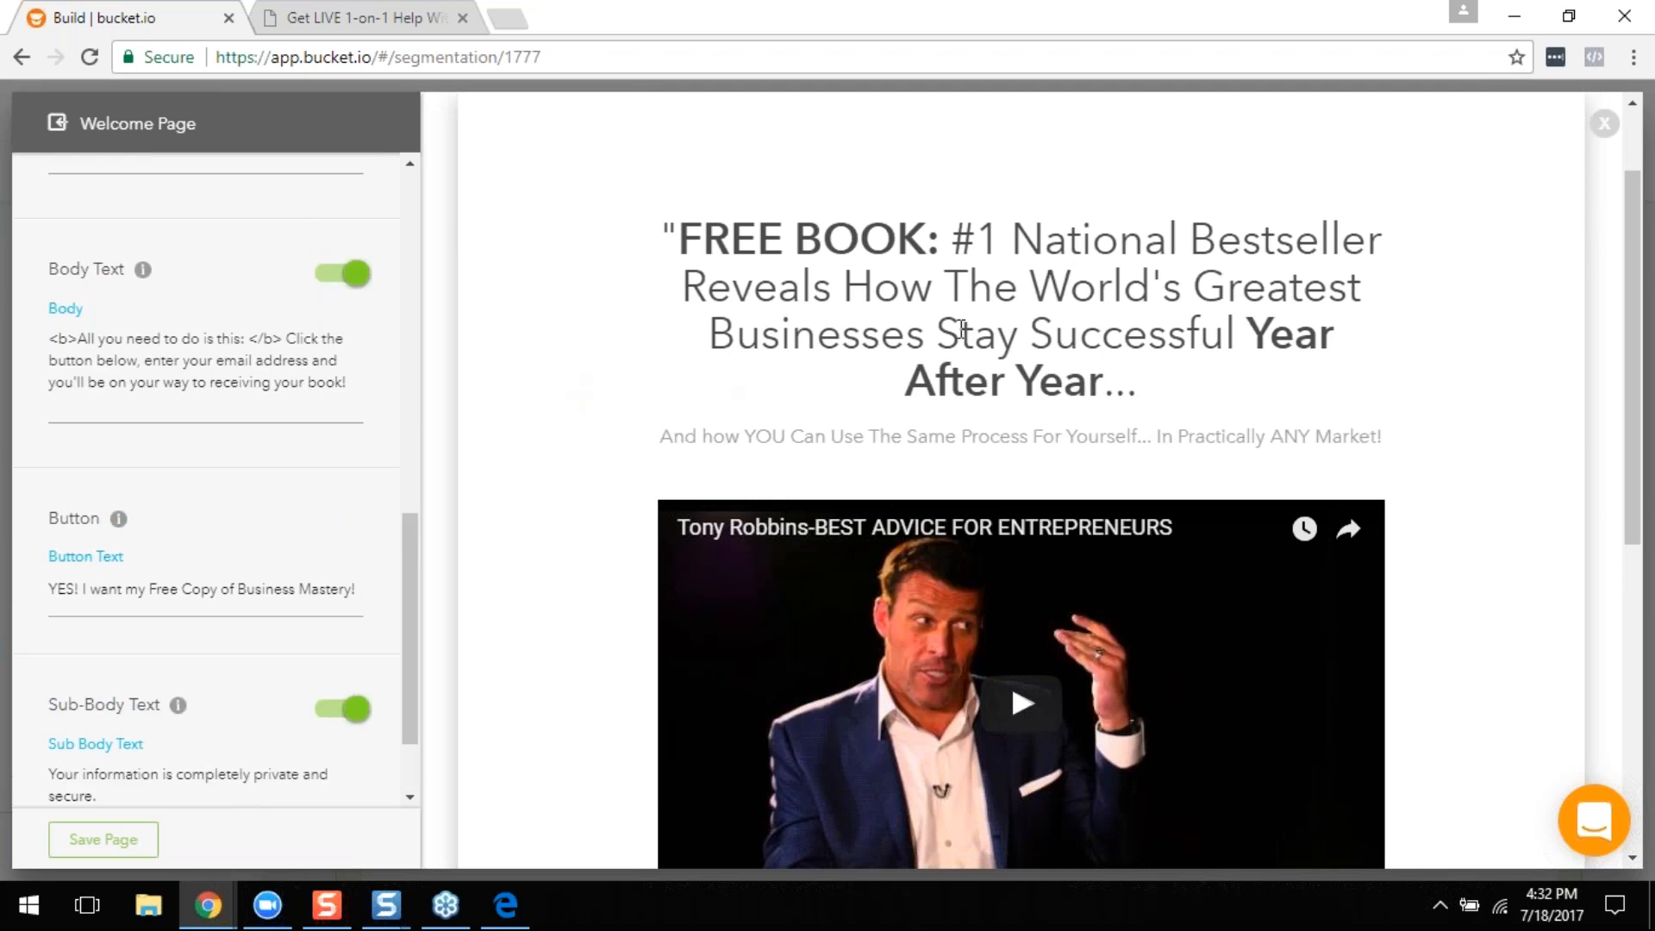
scroll(872, 375, down, 4)
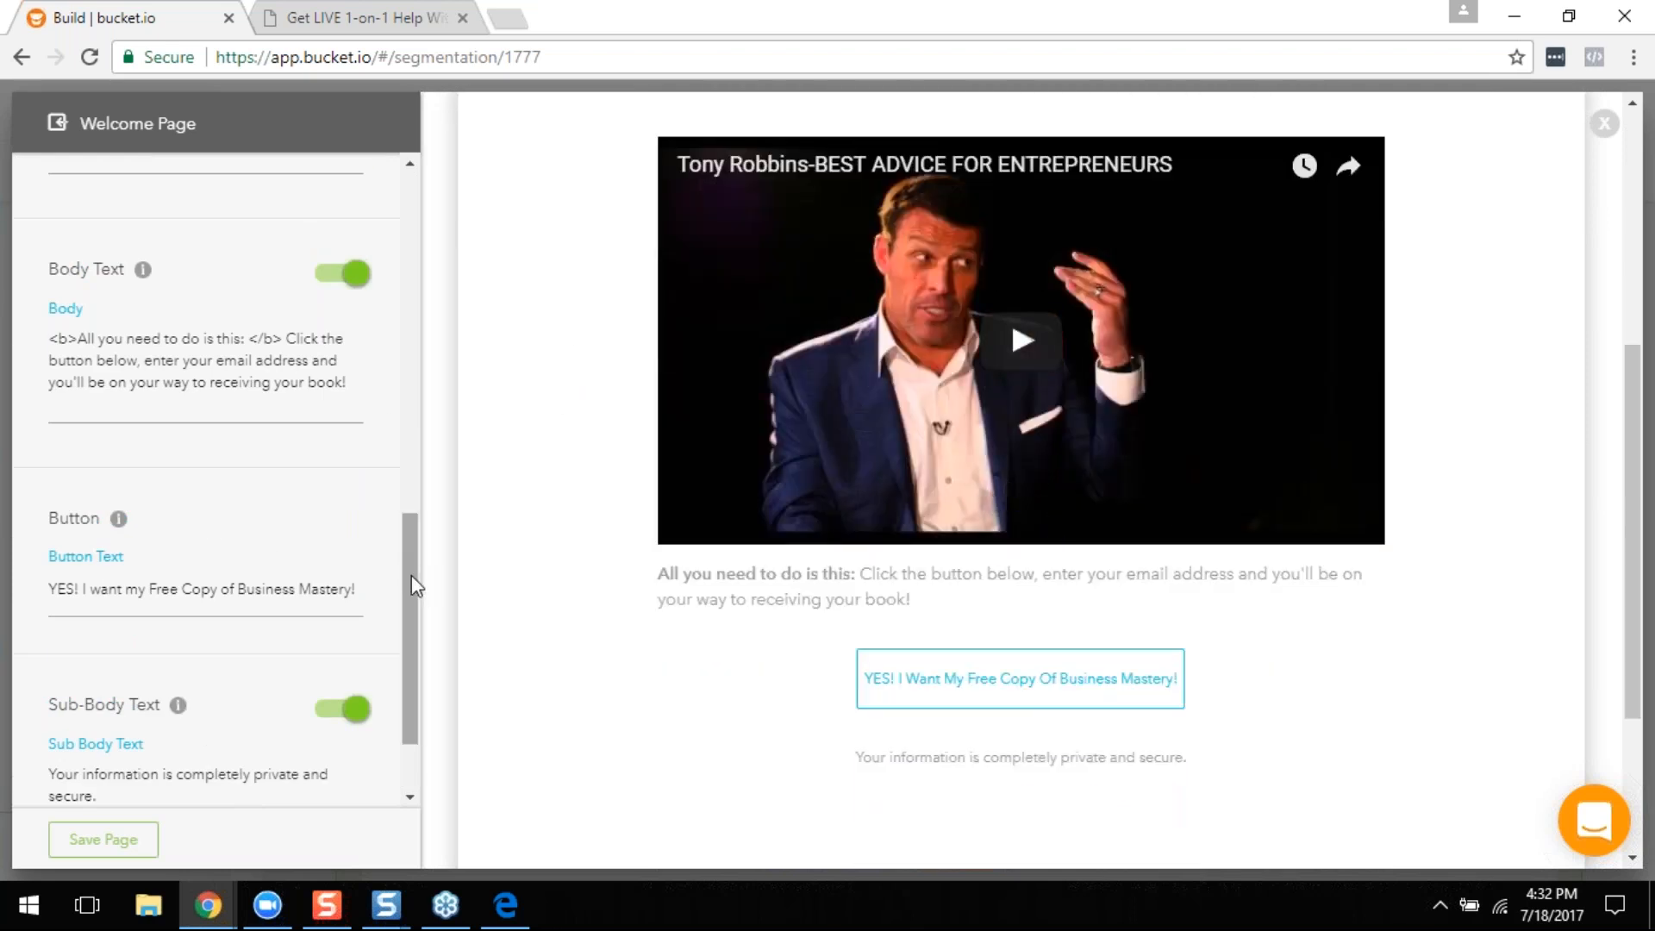
Step: Check the Welcome Page's video settings and preview once more, and exit the page editor discarding changes
scroll(412, 586, up, 4)
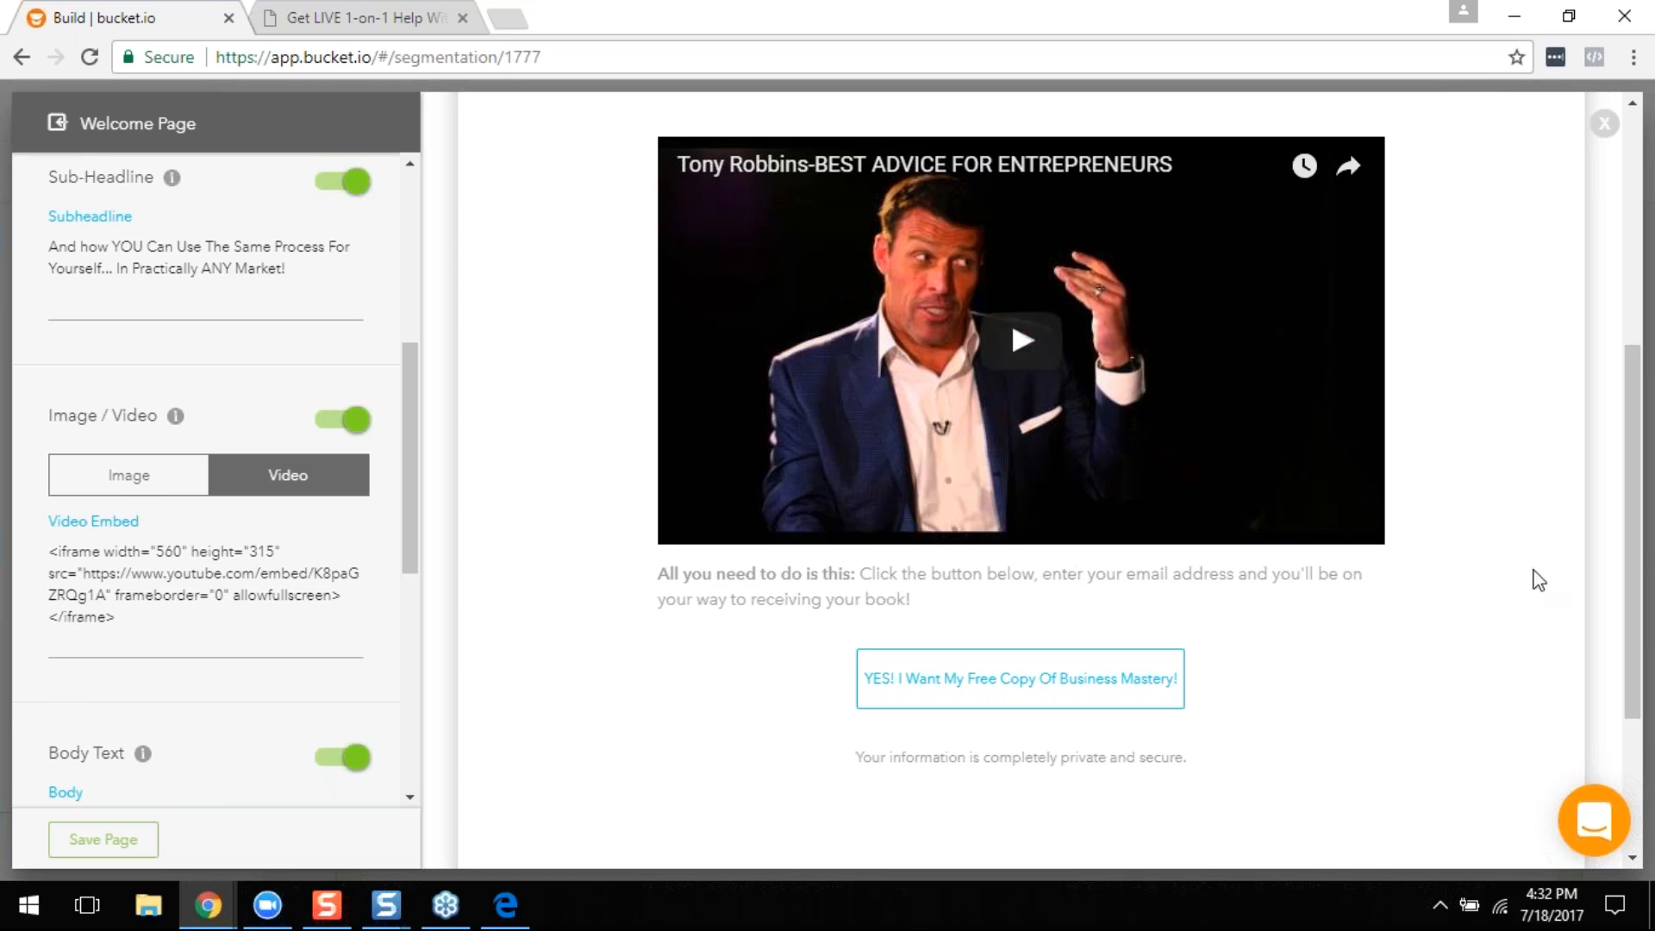
scroll(1419, 581, down, 3)
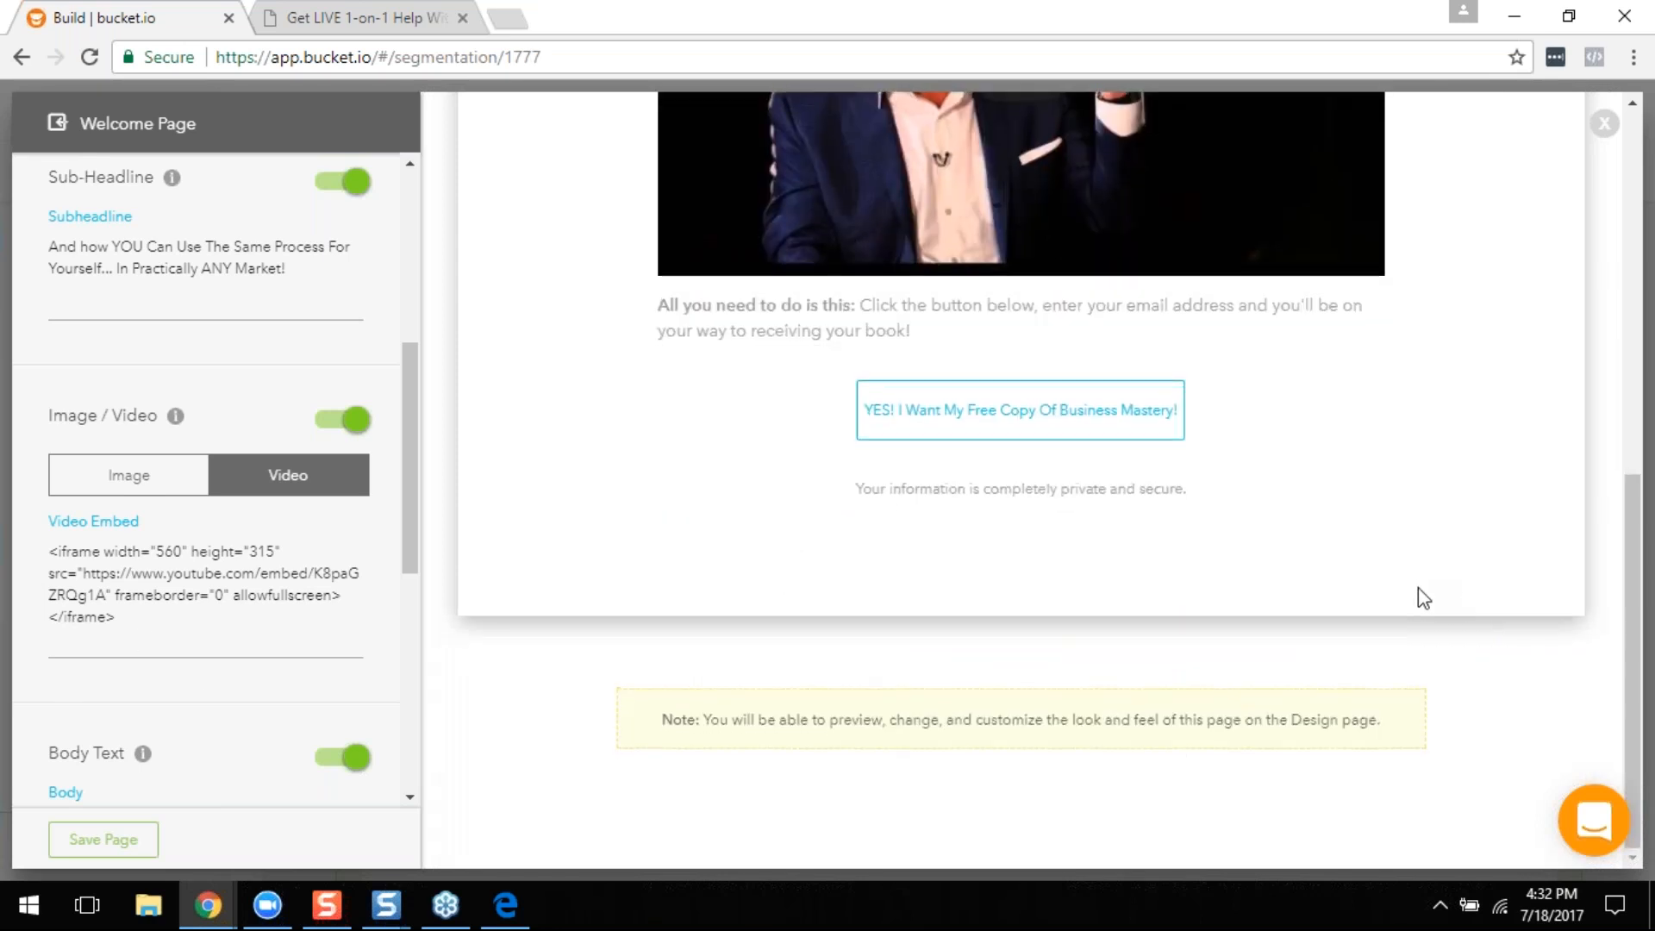
scroll(1423, 599, up, 8)
scroll(1422, 599, up, 1)
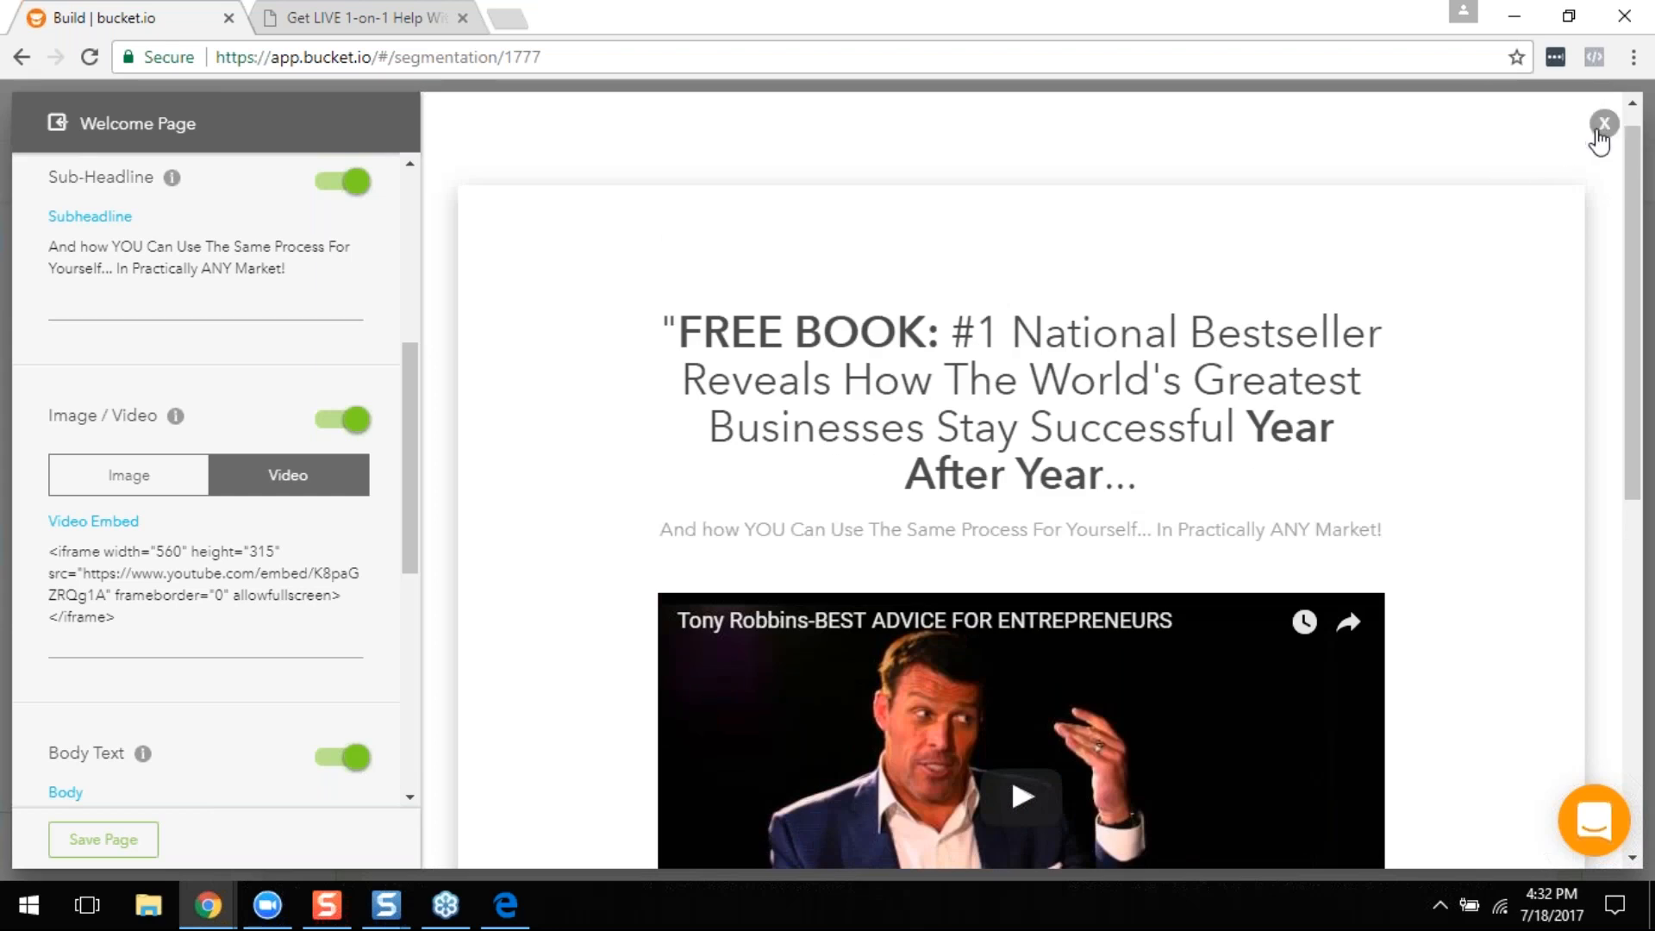
click(1599, 134)
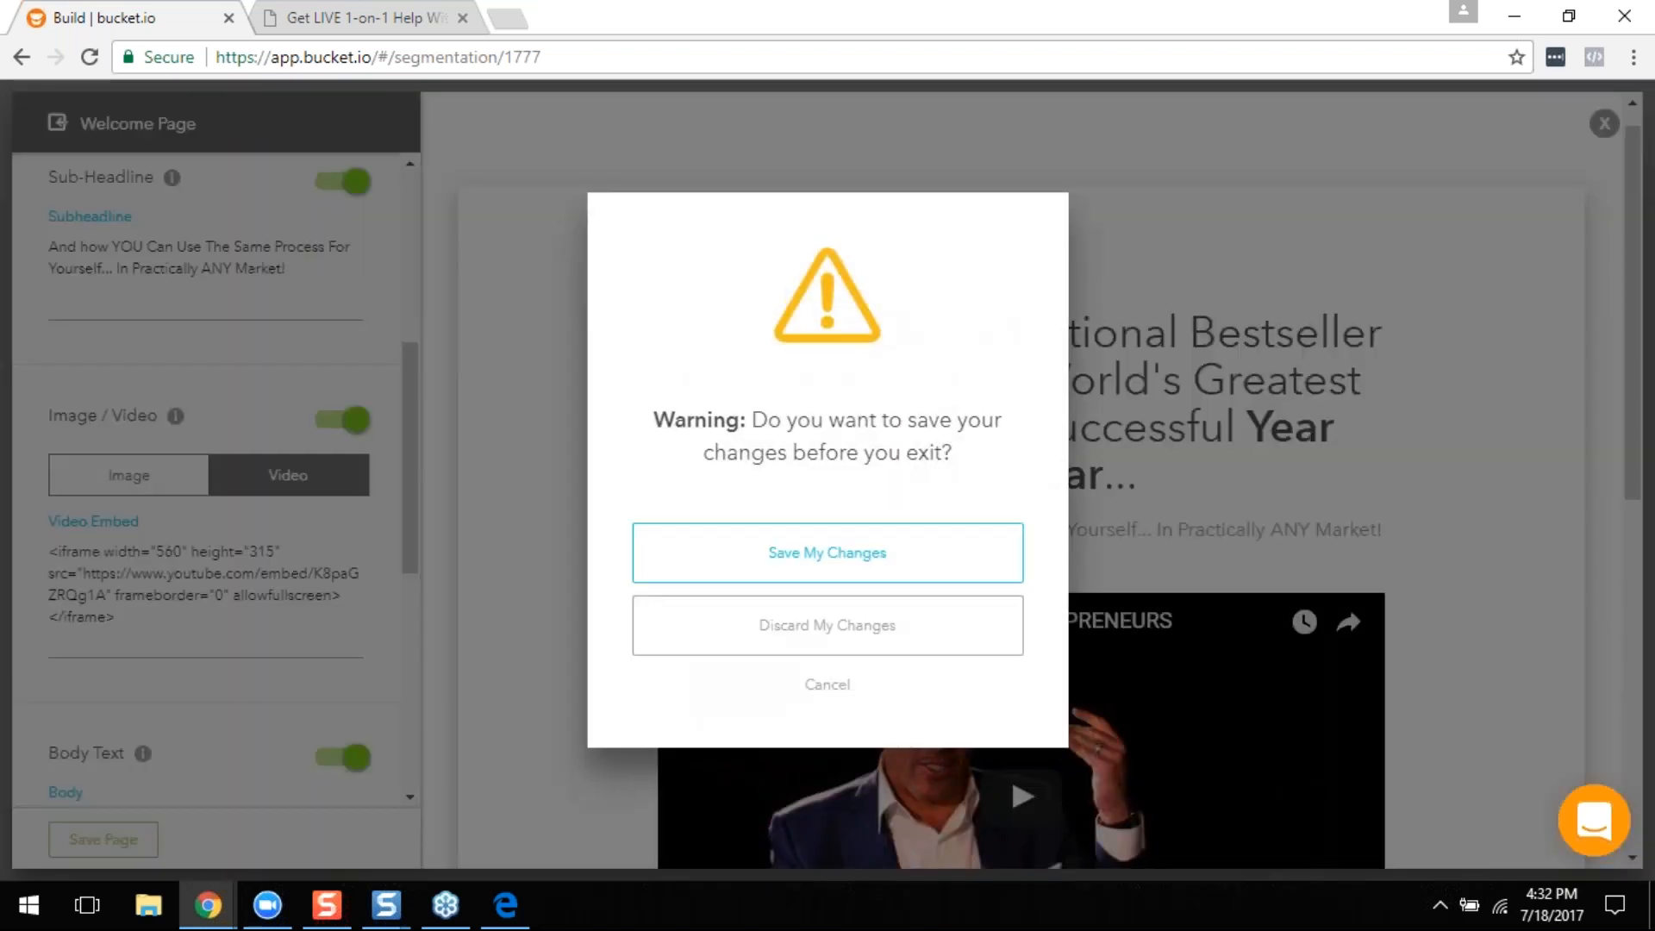
click(785, 622)
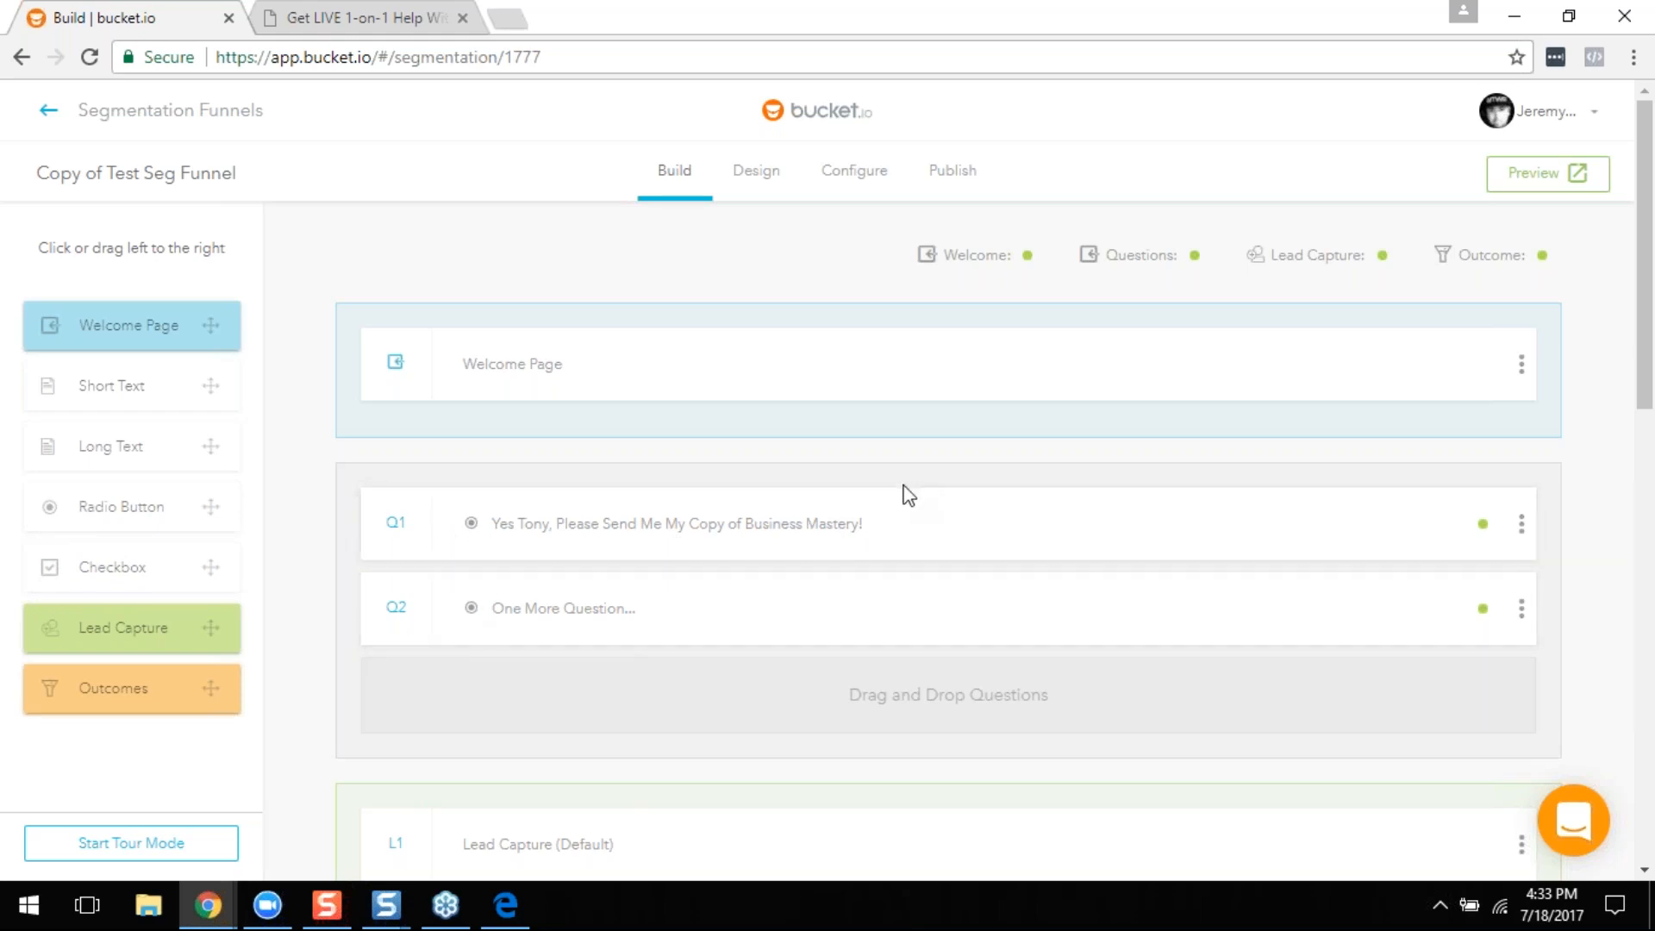
Step: Open question Q1, examine its name, Zapier tag, description and answer options, and cancel out without saving
click(731, 539)
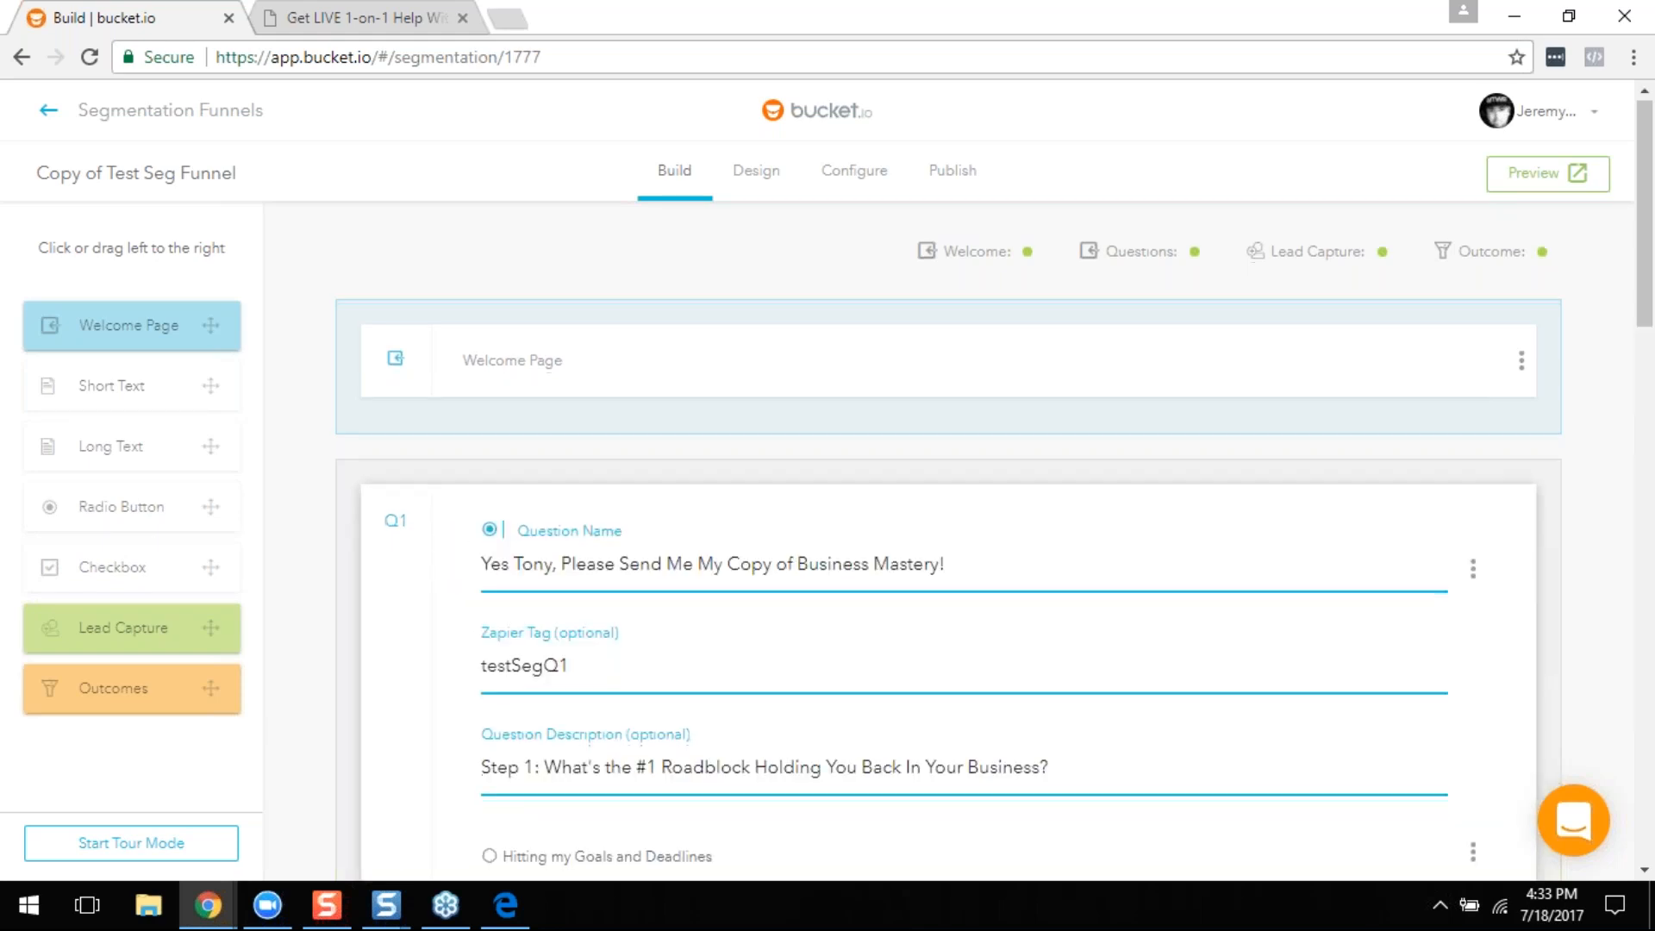
scroll(819, 536, down, 1)
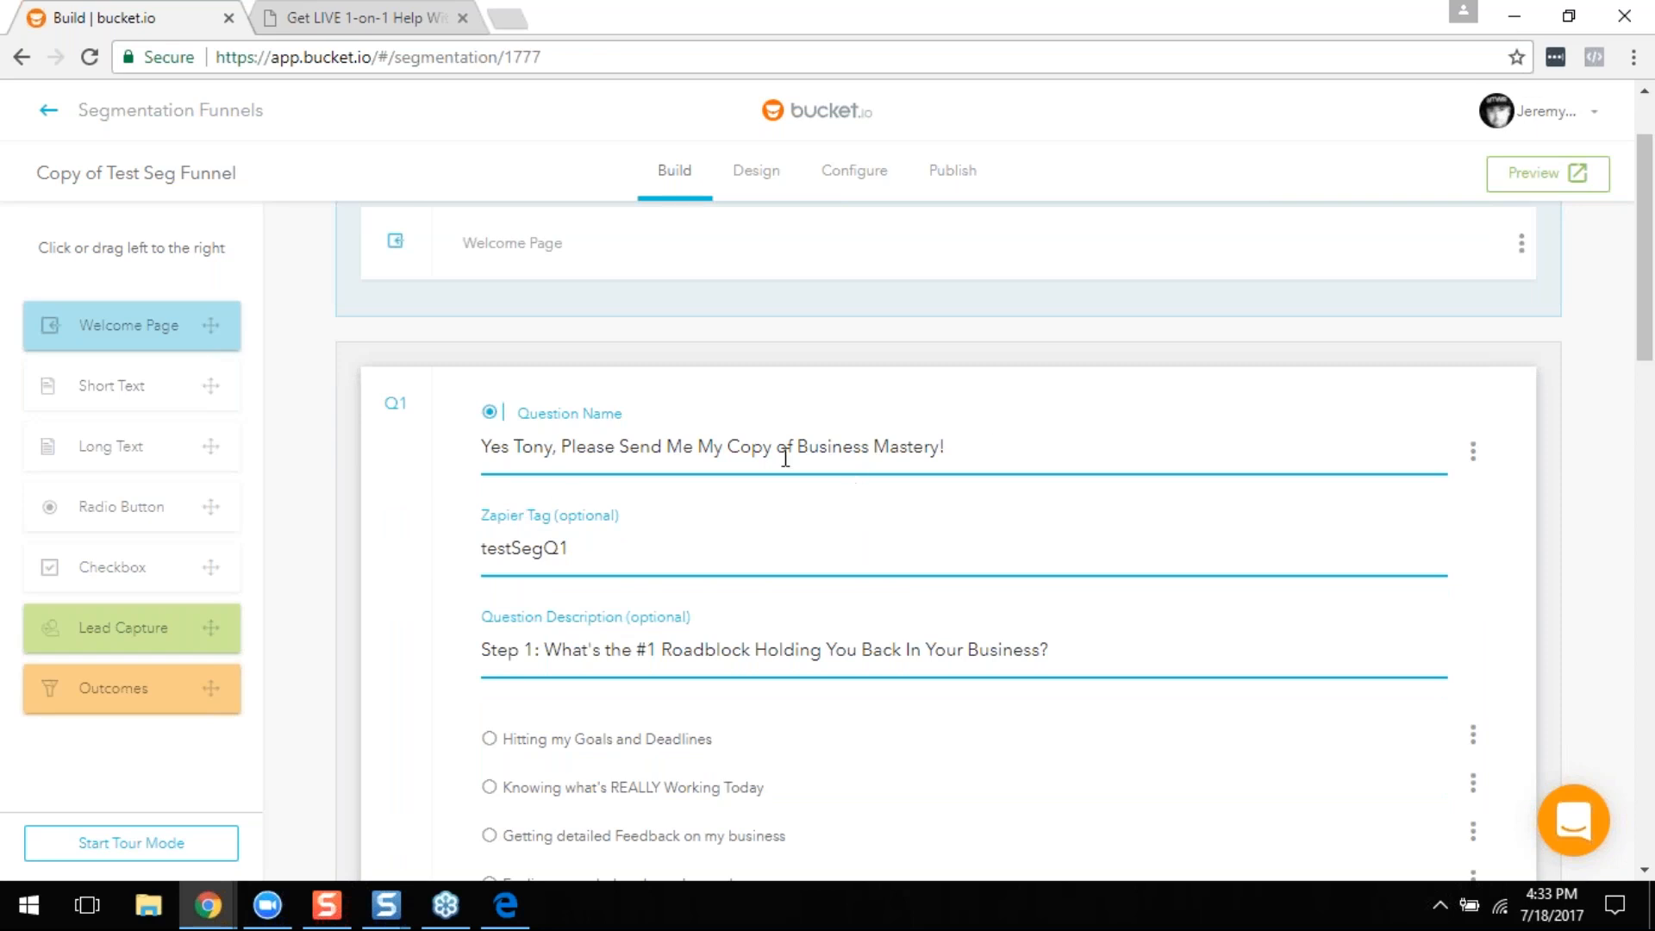
scroll(1126, 426, down, 1)
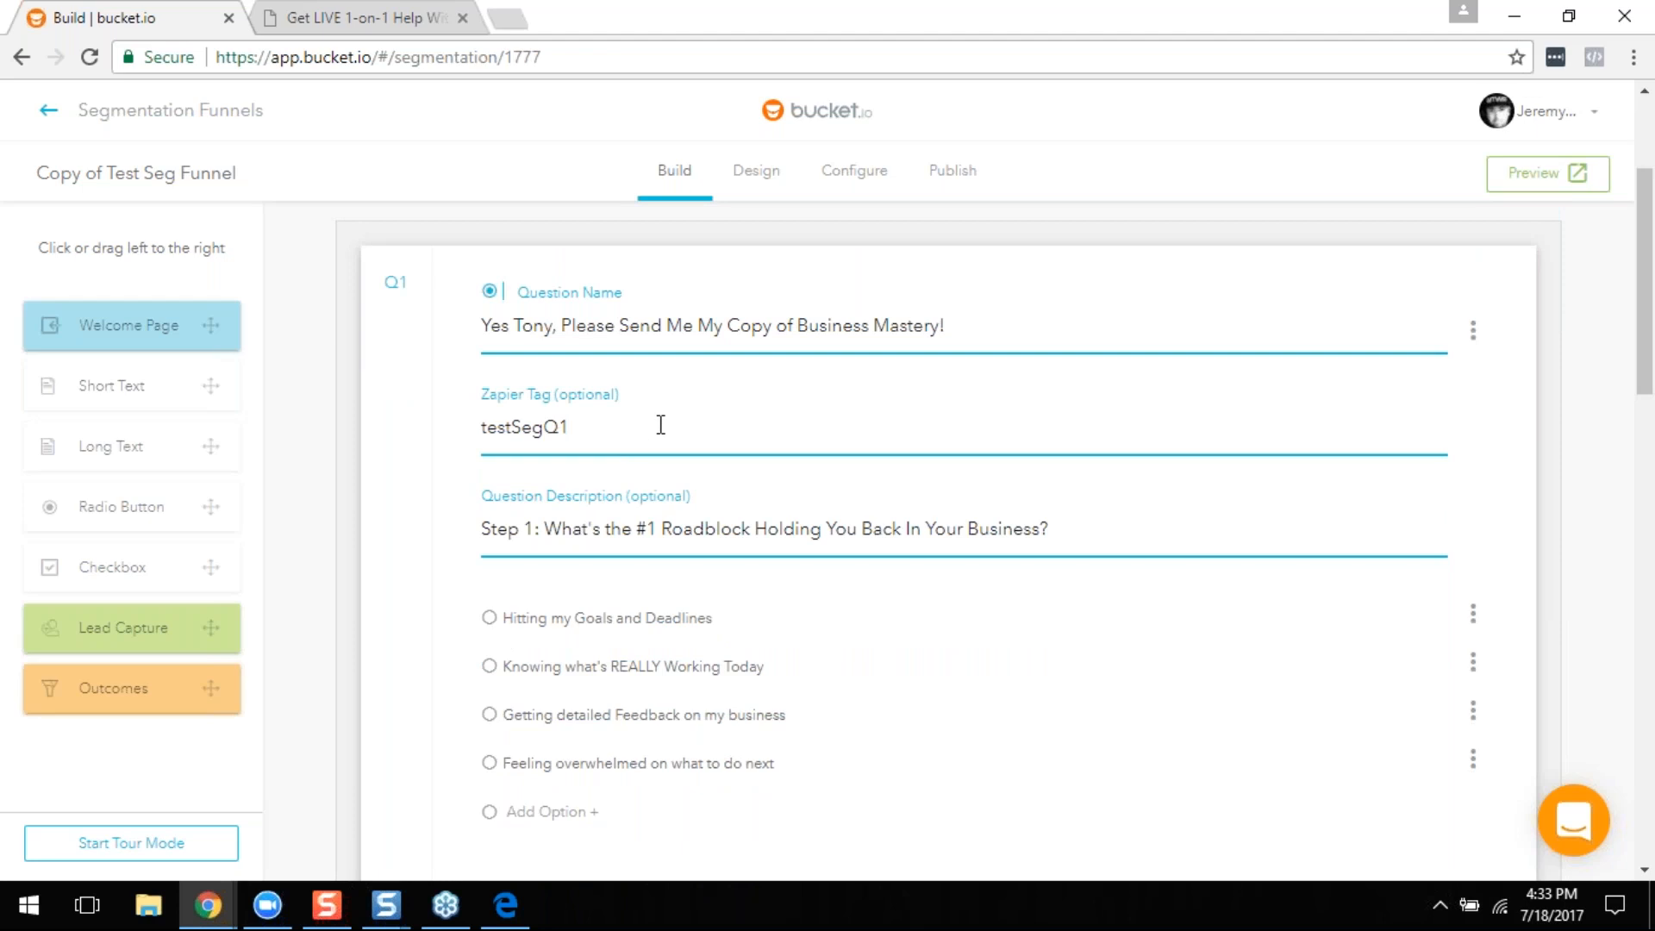
scroll(660, 425, down, 1)
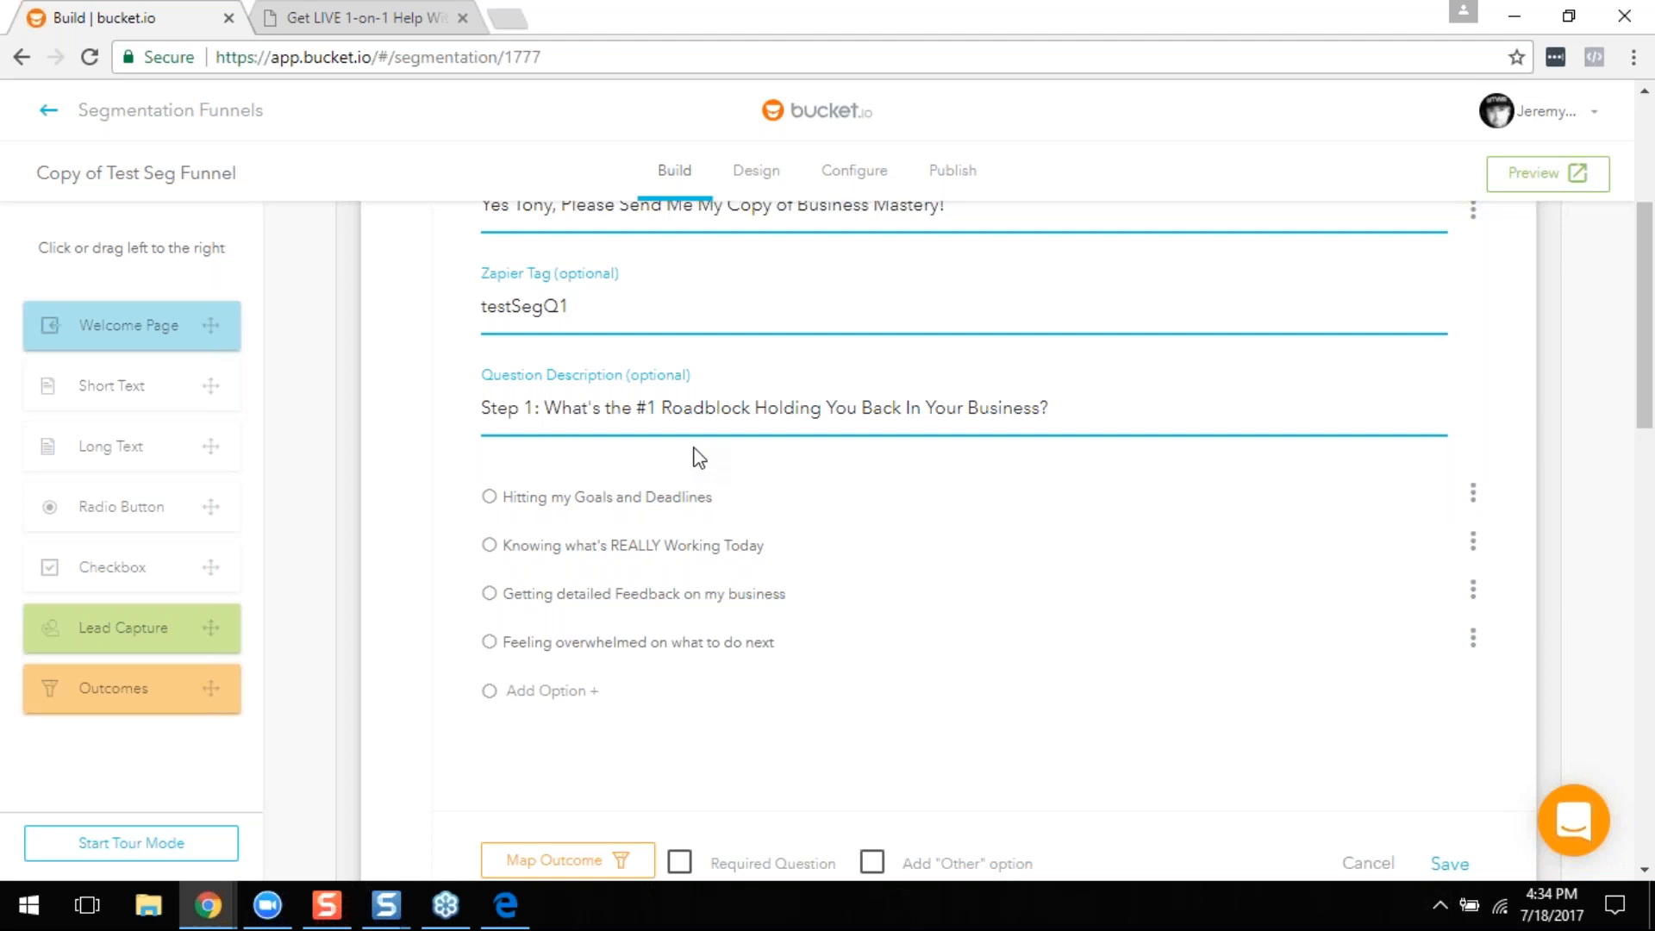
scroll(694, 454, down, 1)
scroll(705, 528, up, 1)
scroll(706, 528, up, 1)
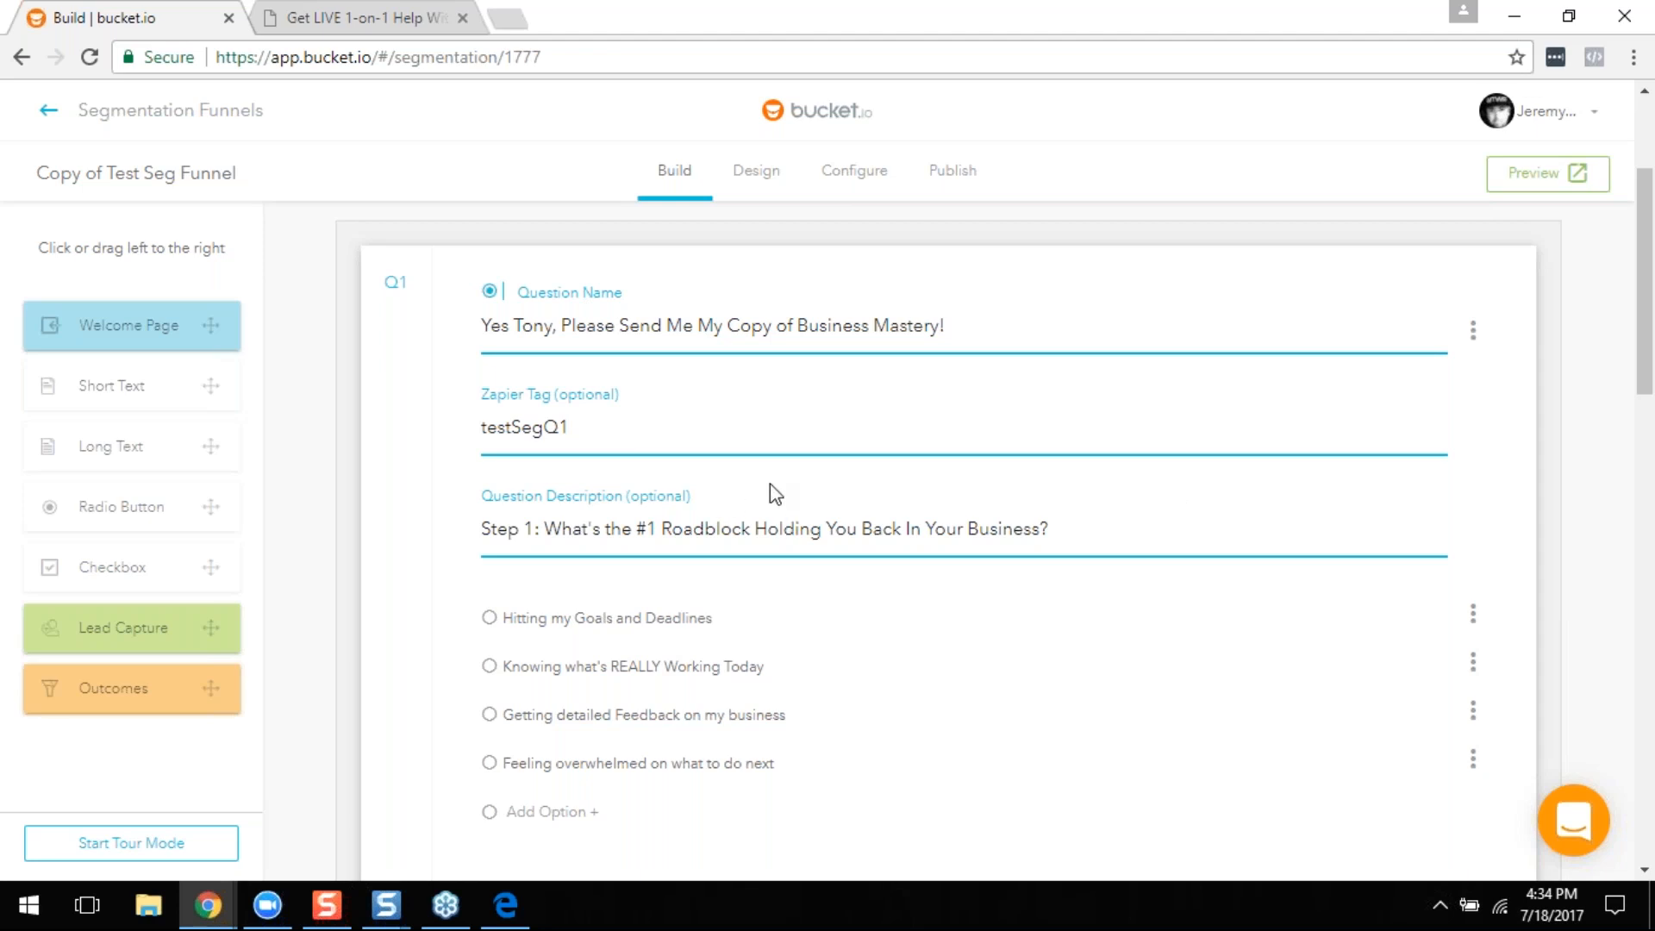
scroll(772, 491, down, 1)
scroll(776, 484, down, 1)
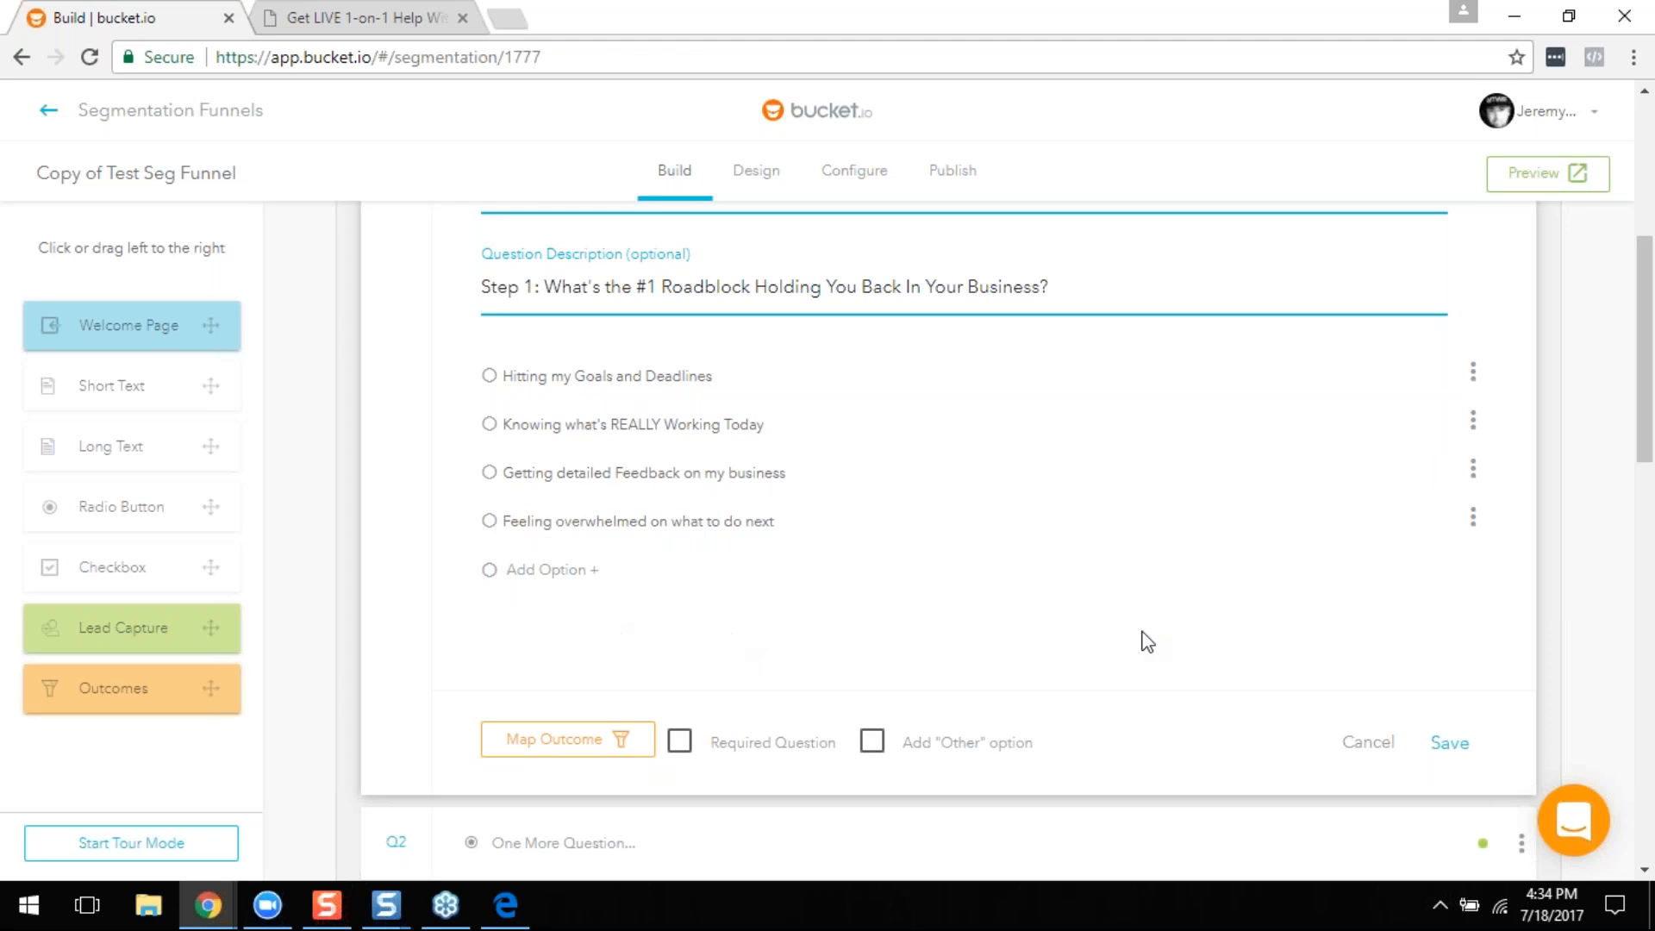
click(1371, 746)
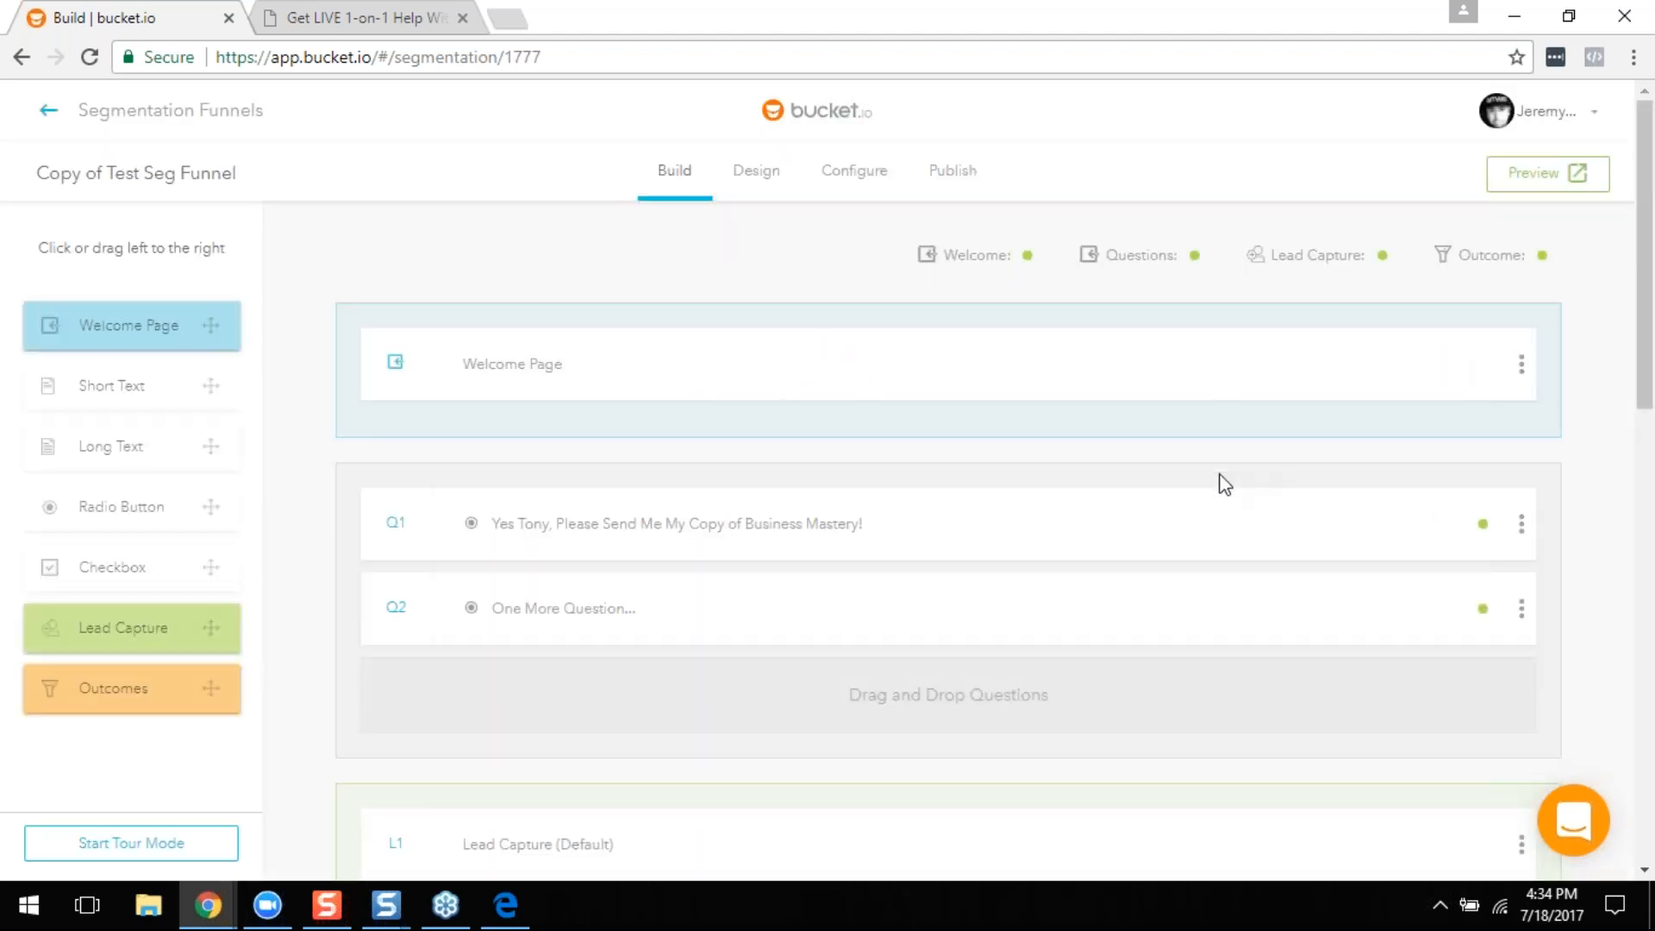
Step: Look over question Q1's name, Zapier tag and description, cancel out, and check which actions are available for that question
scroll(896, 515, down, 1)
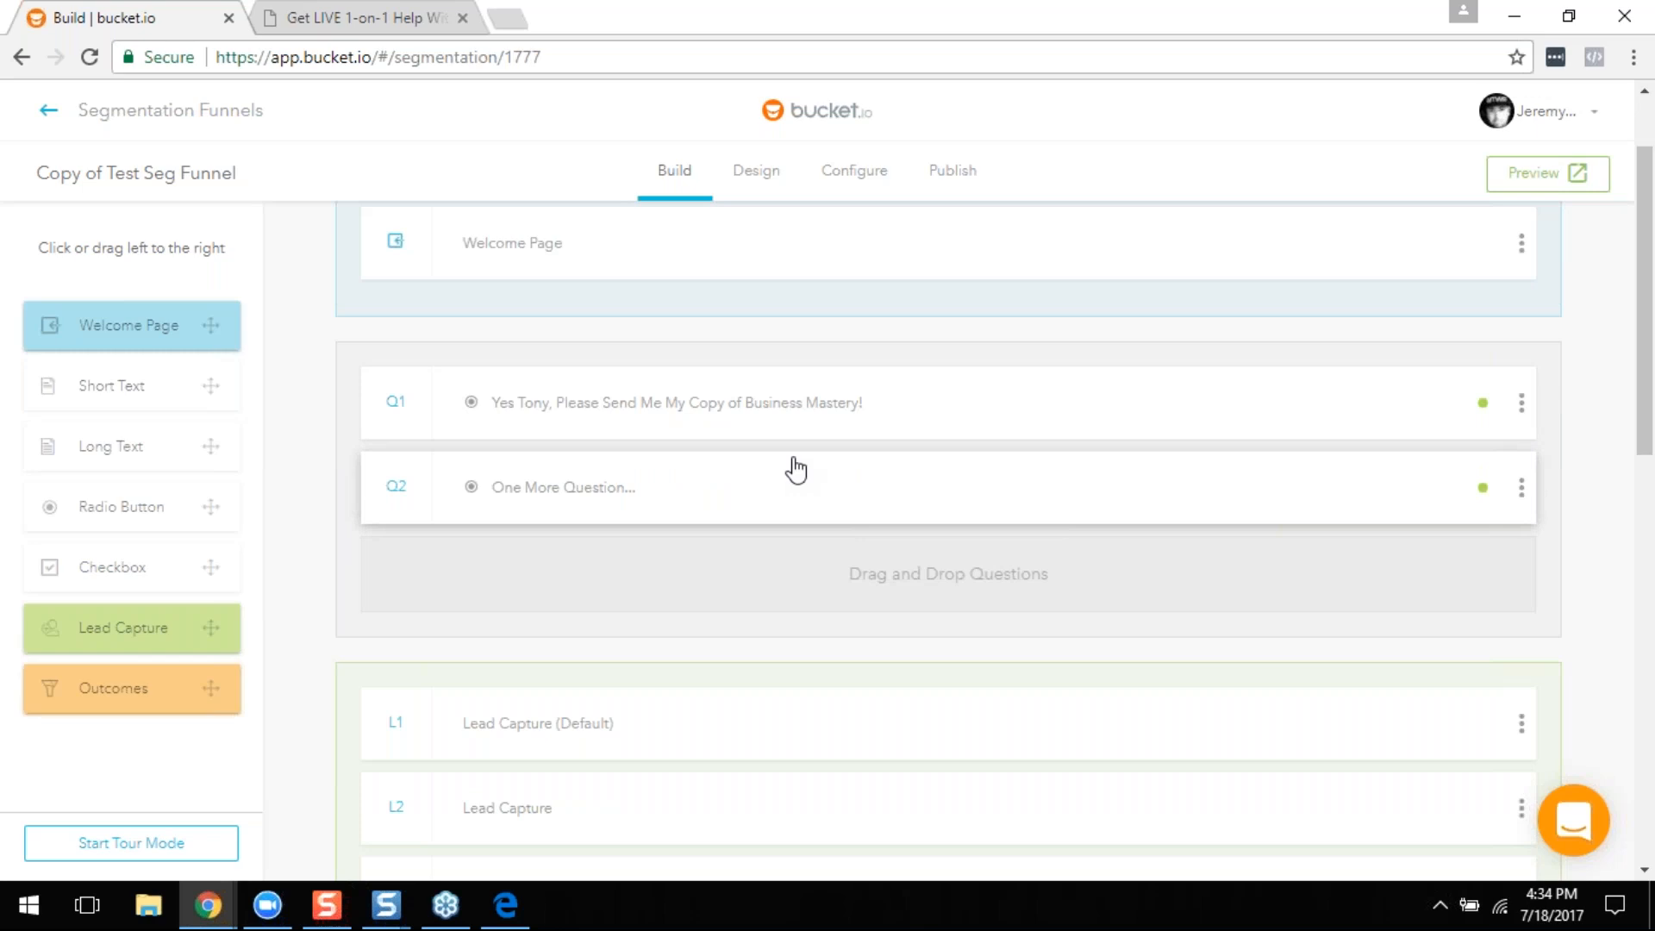
scroll(914, 491, down, 1)
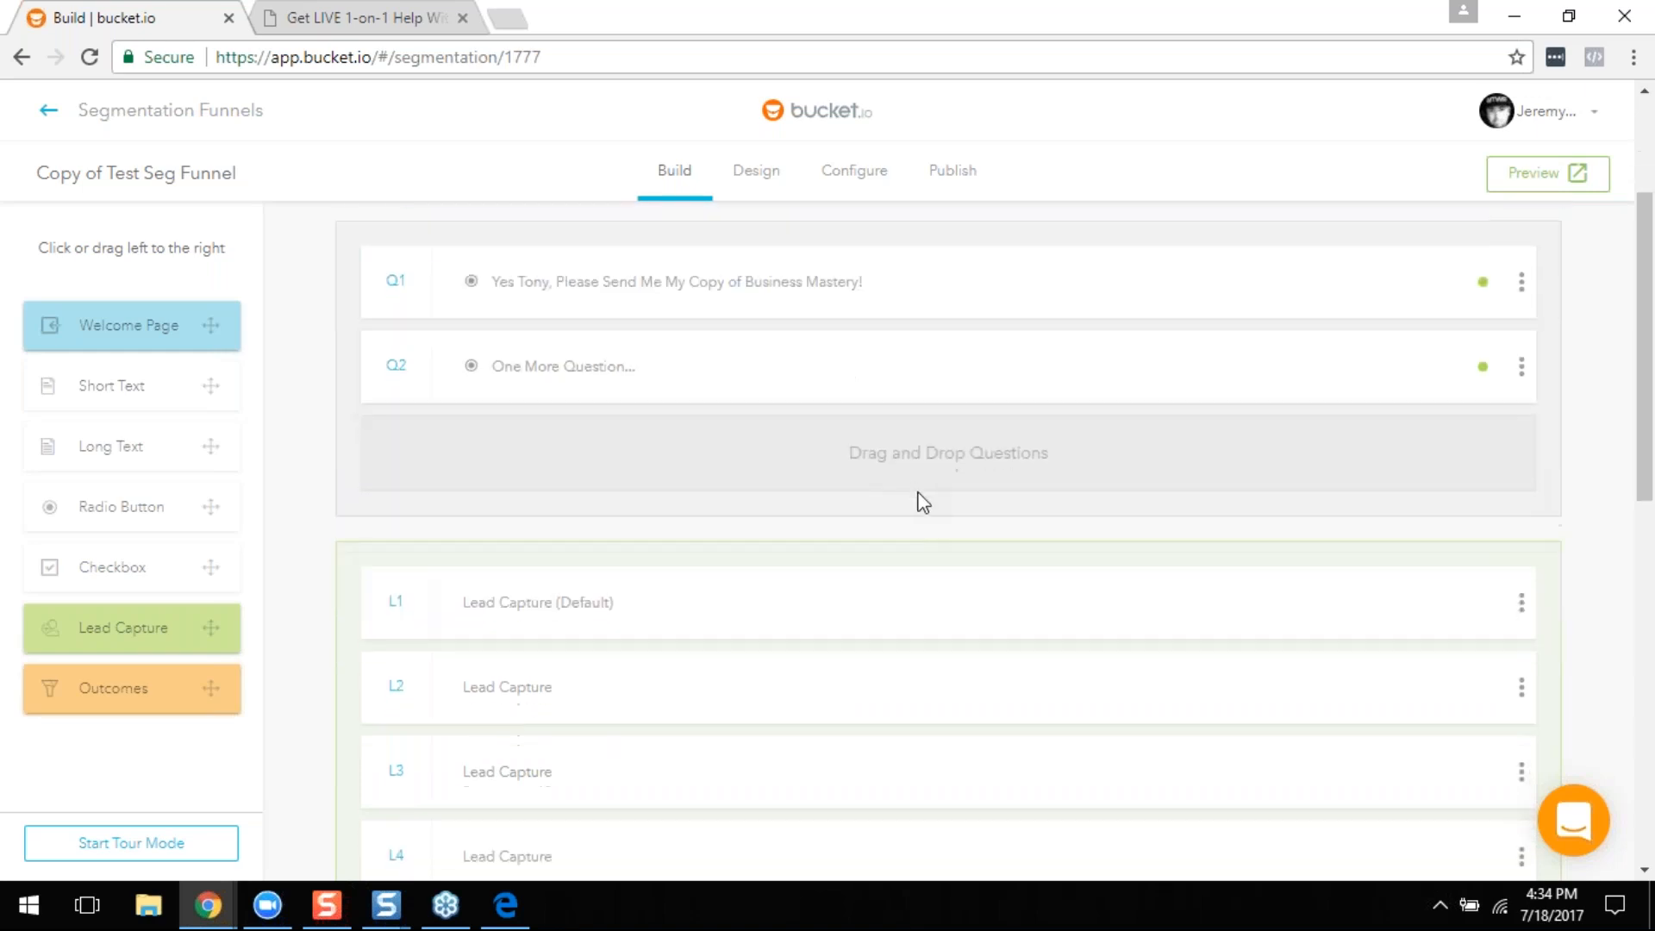
scroll(851, 402, up, 2)
click(853, 527)
scroll(1097, 528, down, 6)
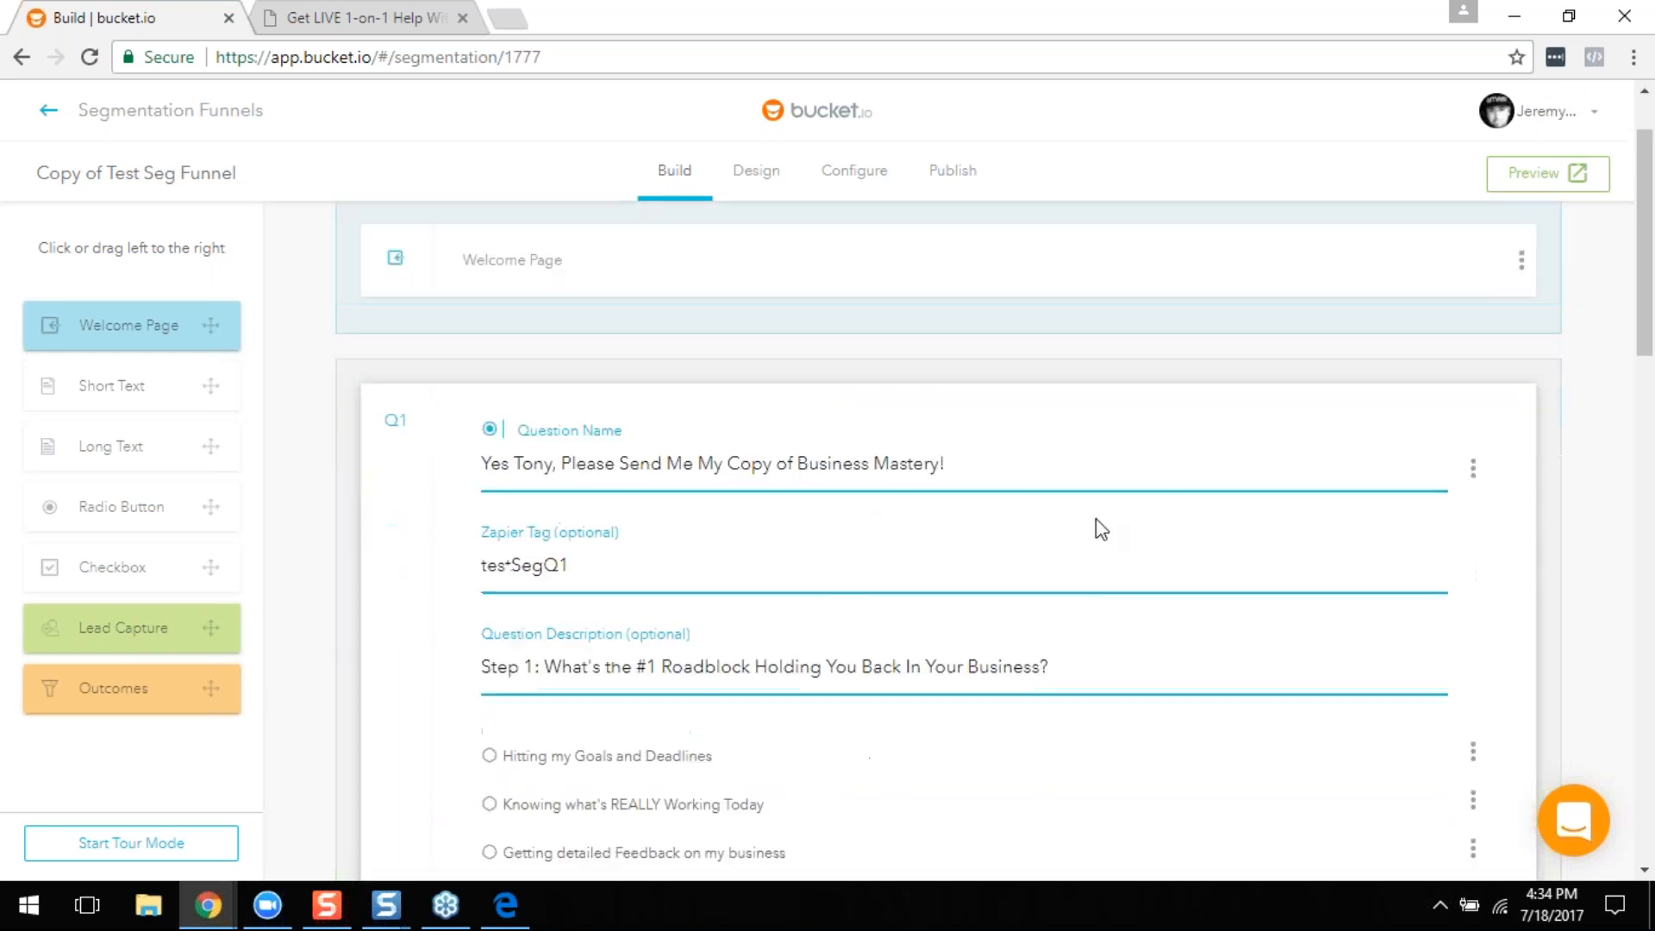
click(1373, 636)
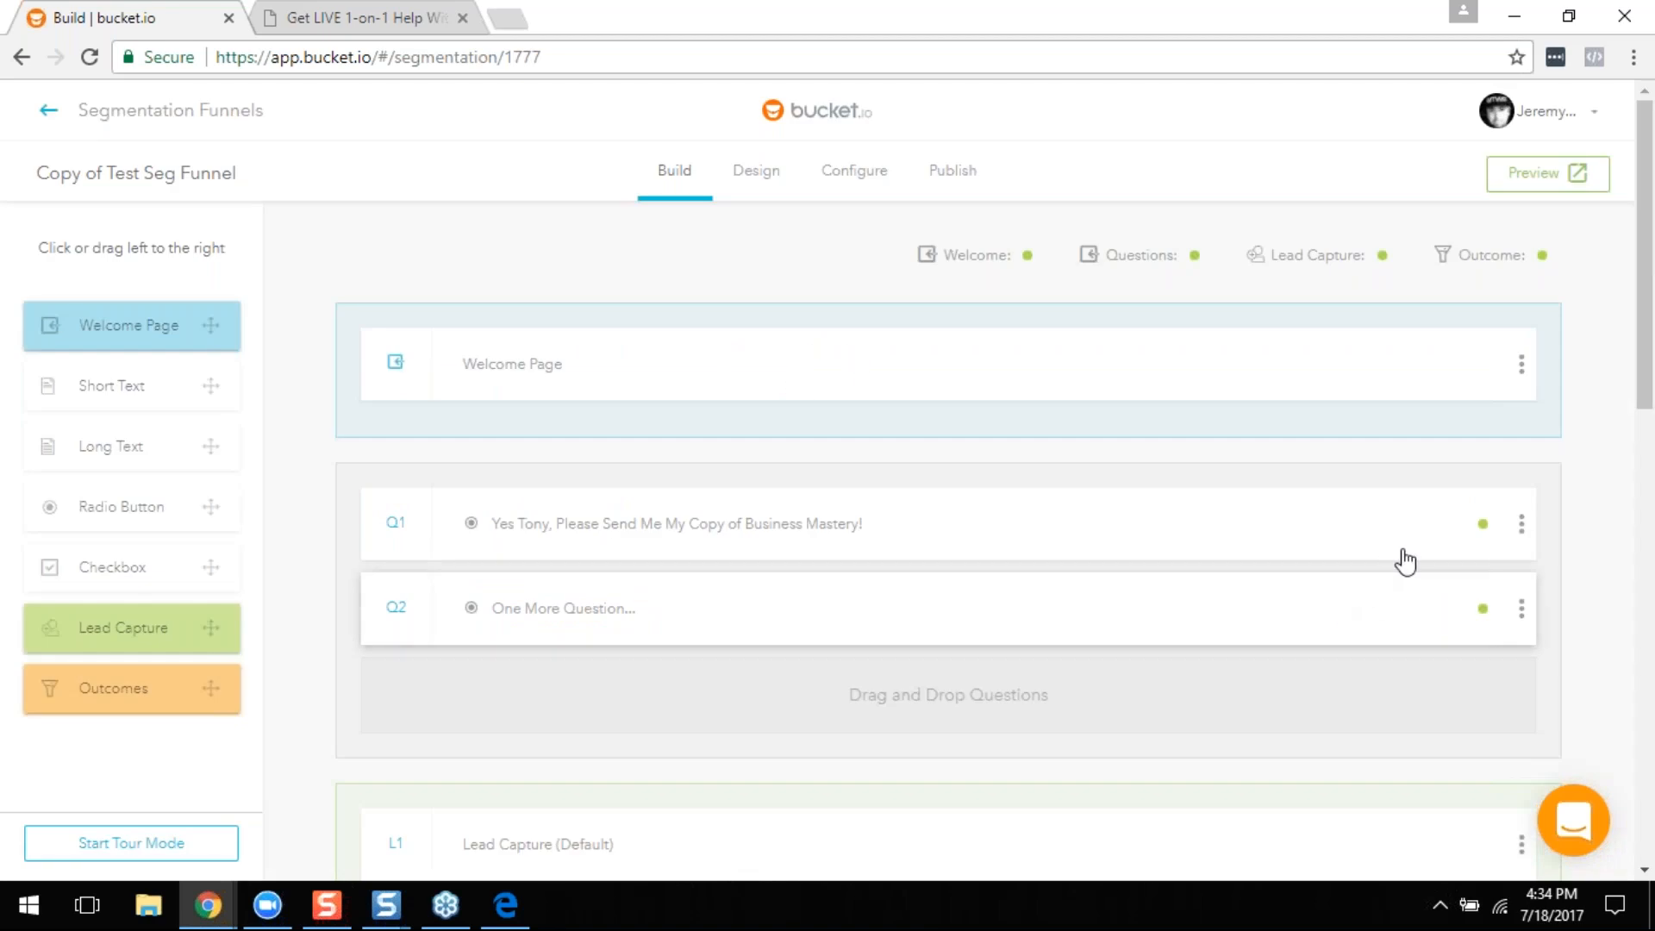
click(1523, 527)
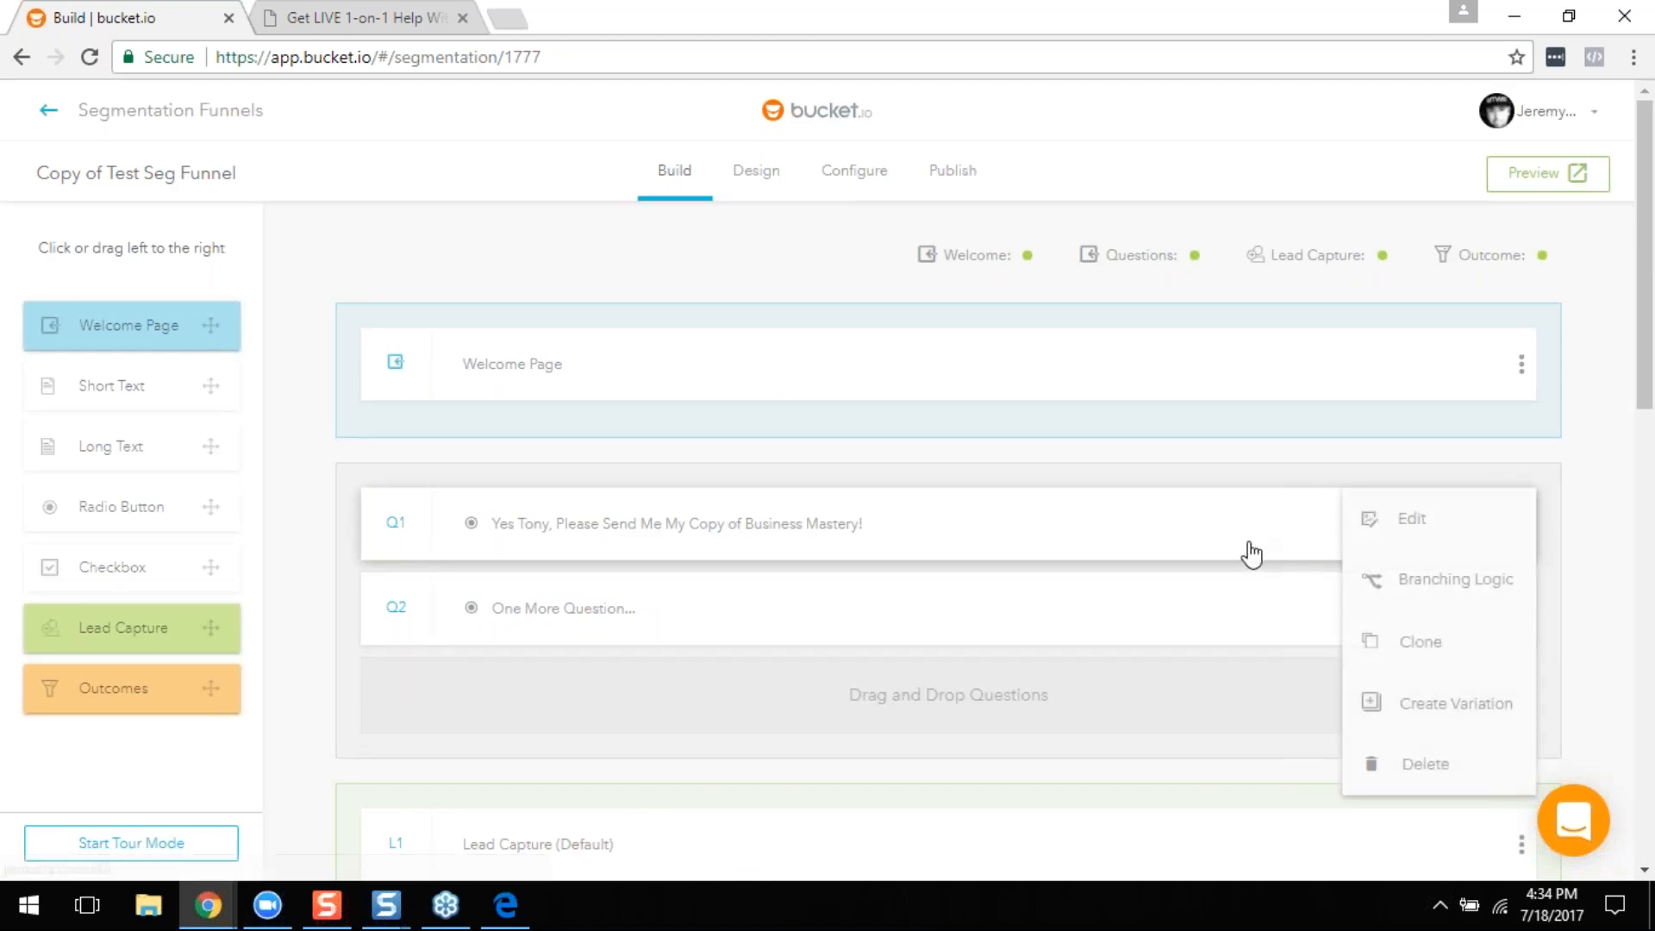
click(1213, 693)
Step: Examine how the copied funnel is laid out, from its Welcome Page and two questions down to the lead capture pages
scroll(1218, 694, down, 15)
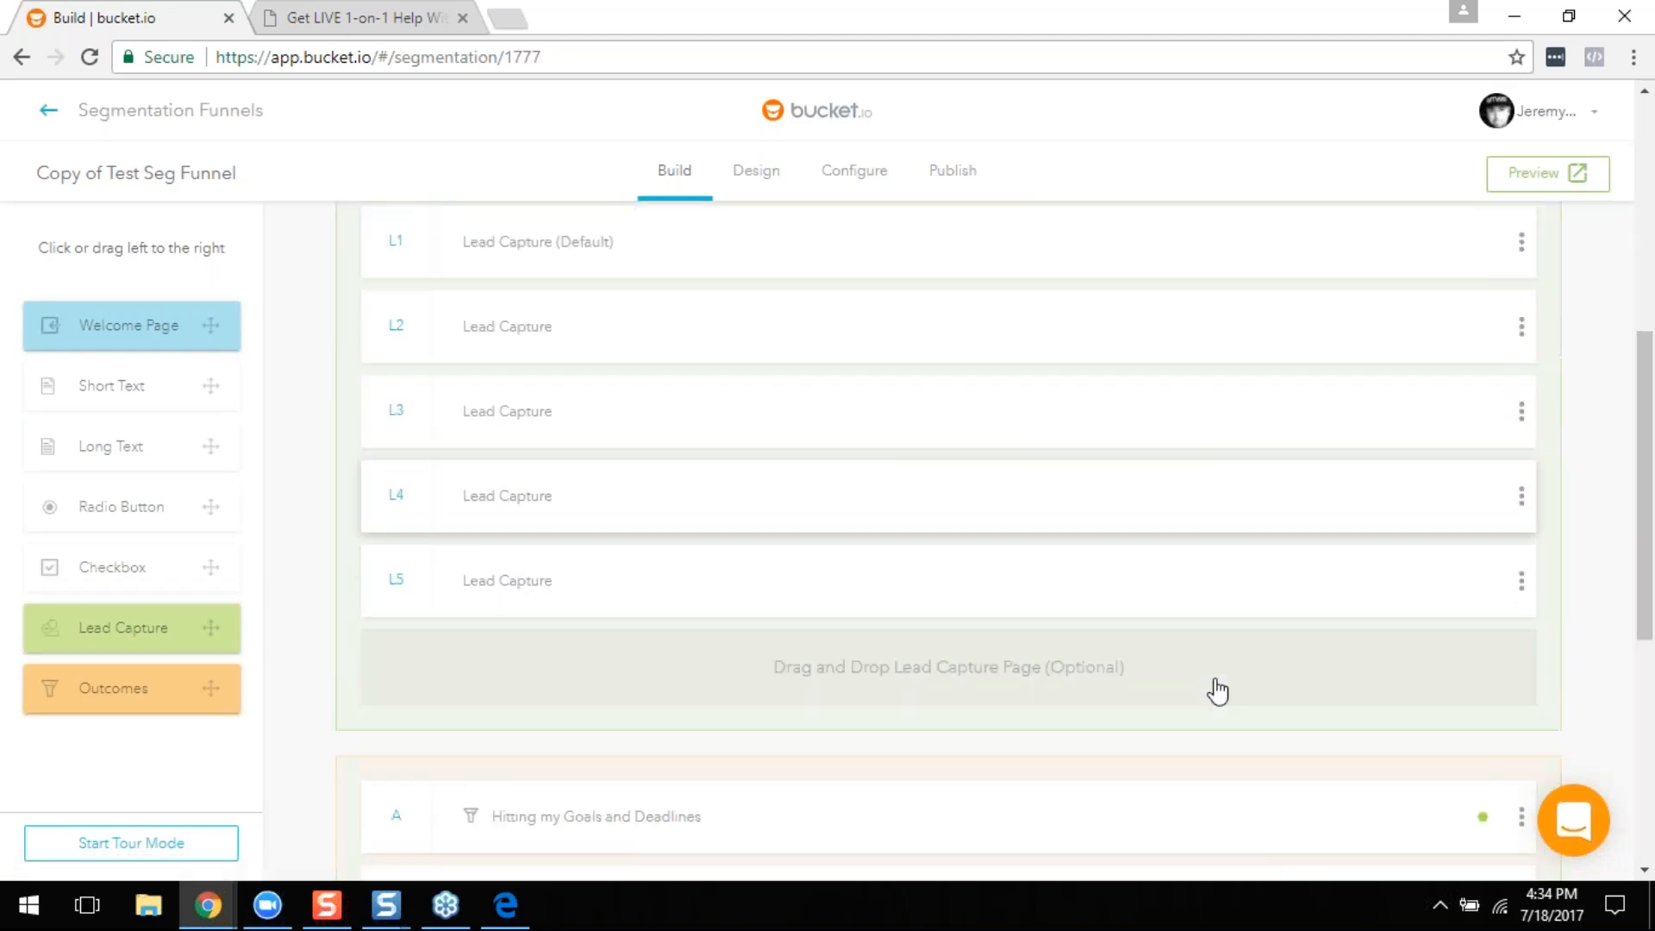
scroll(1218, 686, up, 15)
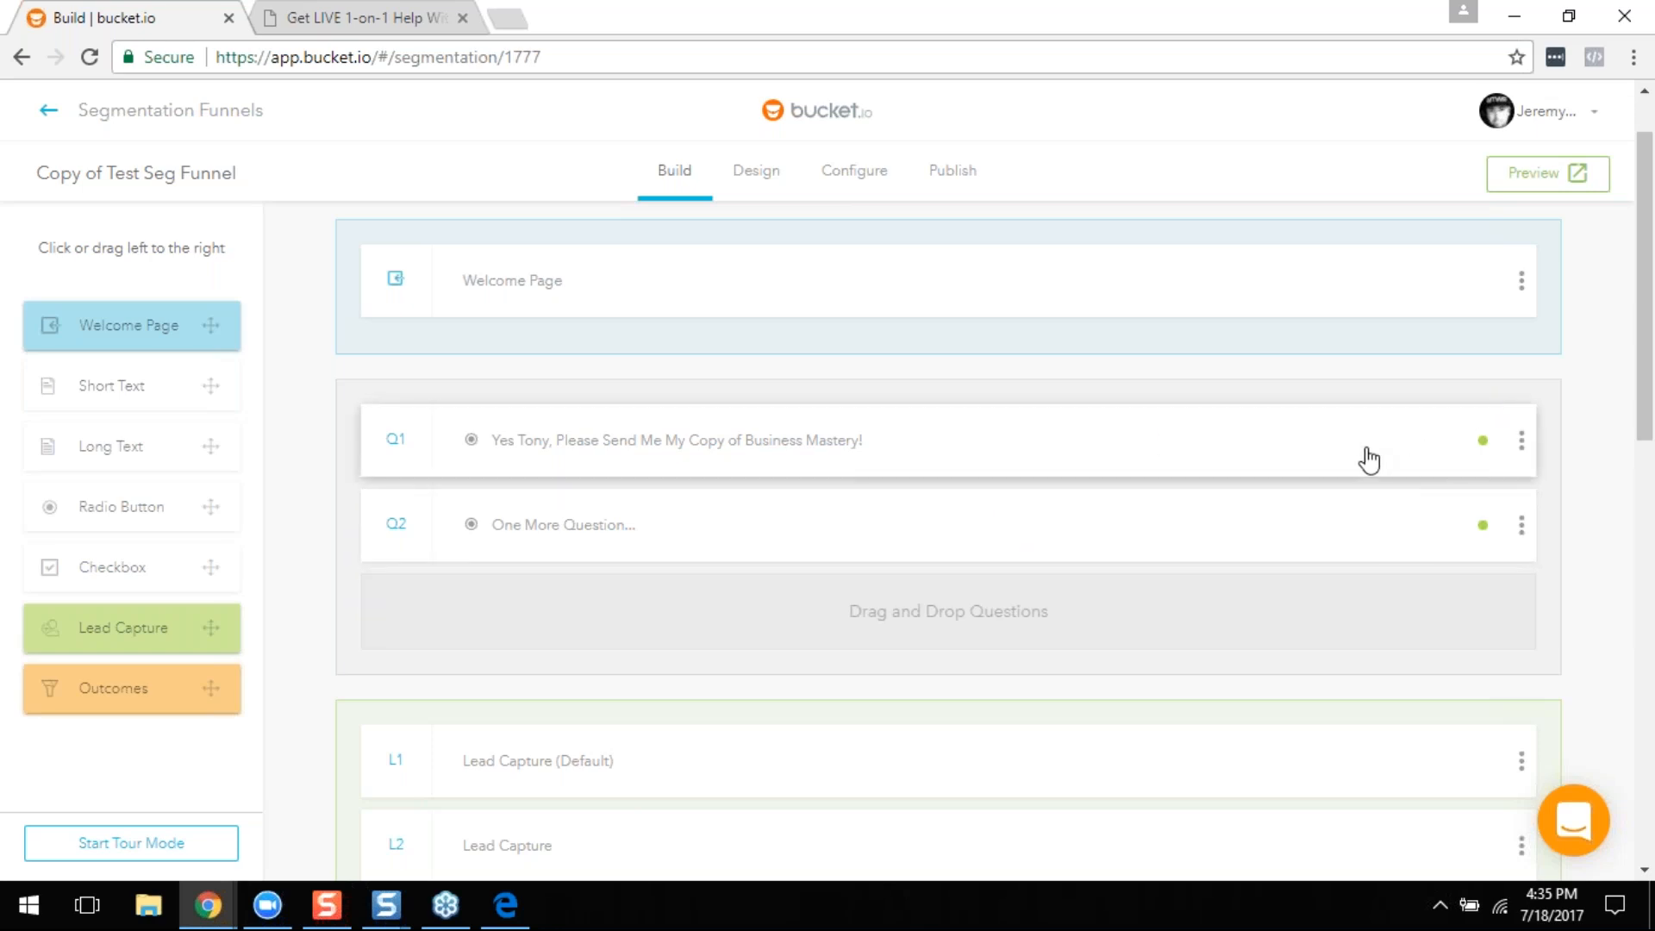
scroll(1349, 587, down, 3)
scroll(1140, 532, up, 4)
scroll(1141, 531, down, 5)
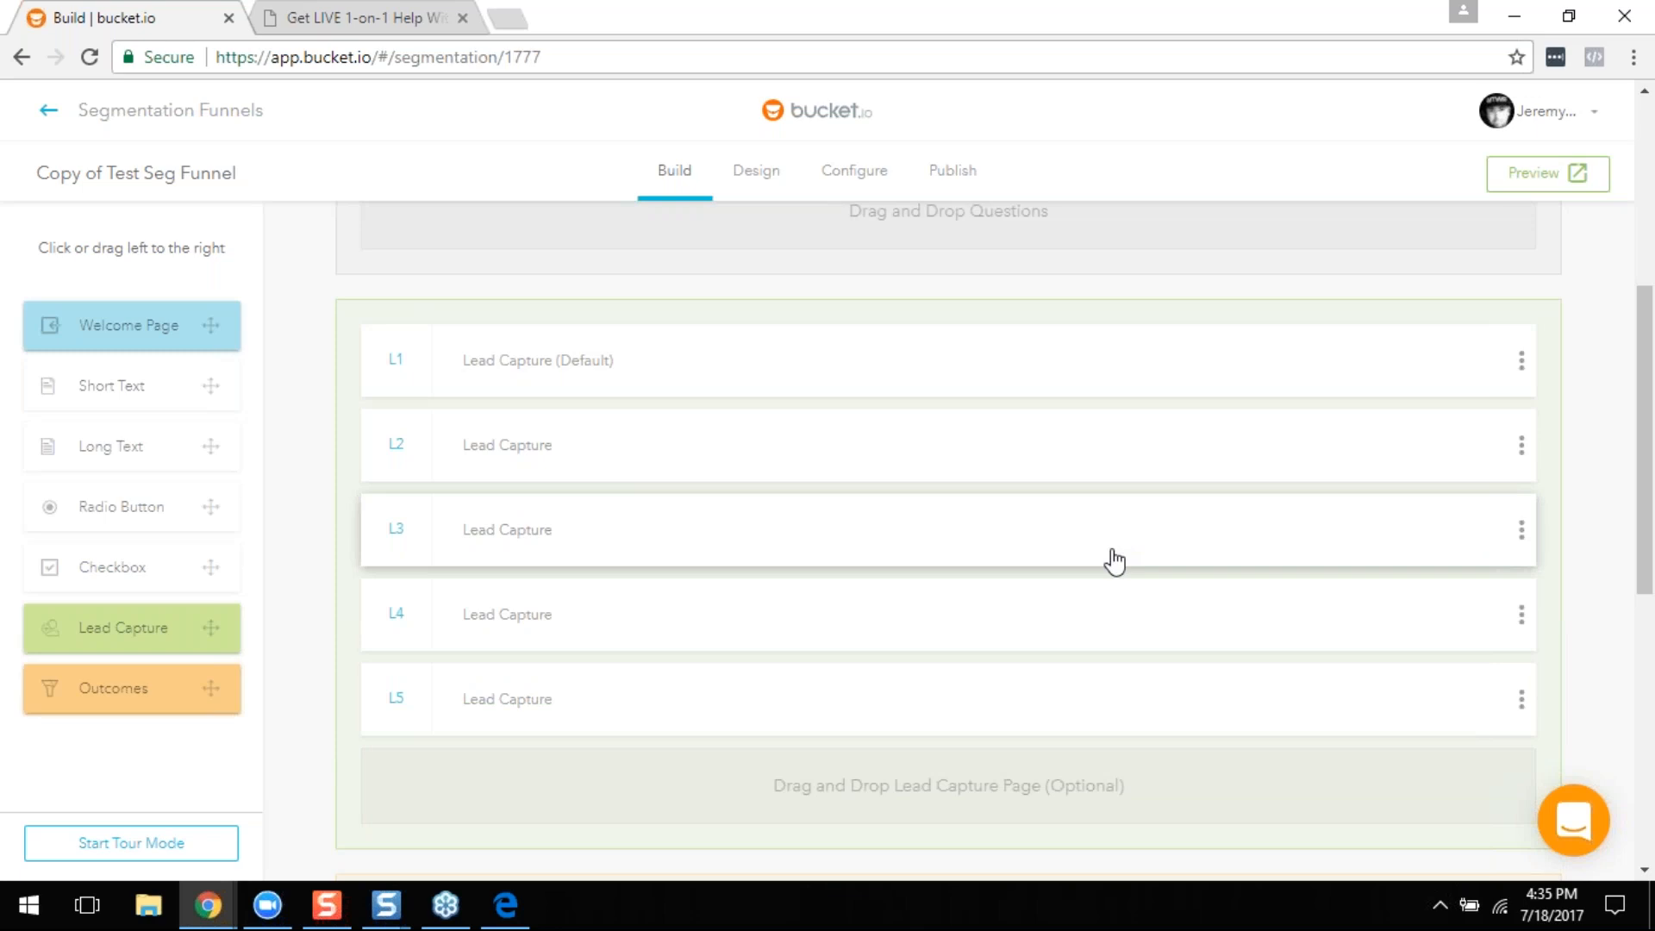
scroll(1126, 565, up, 3)
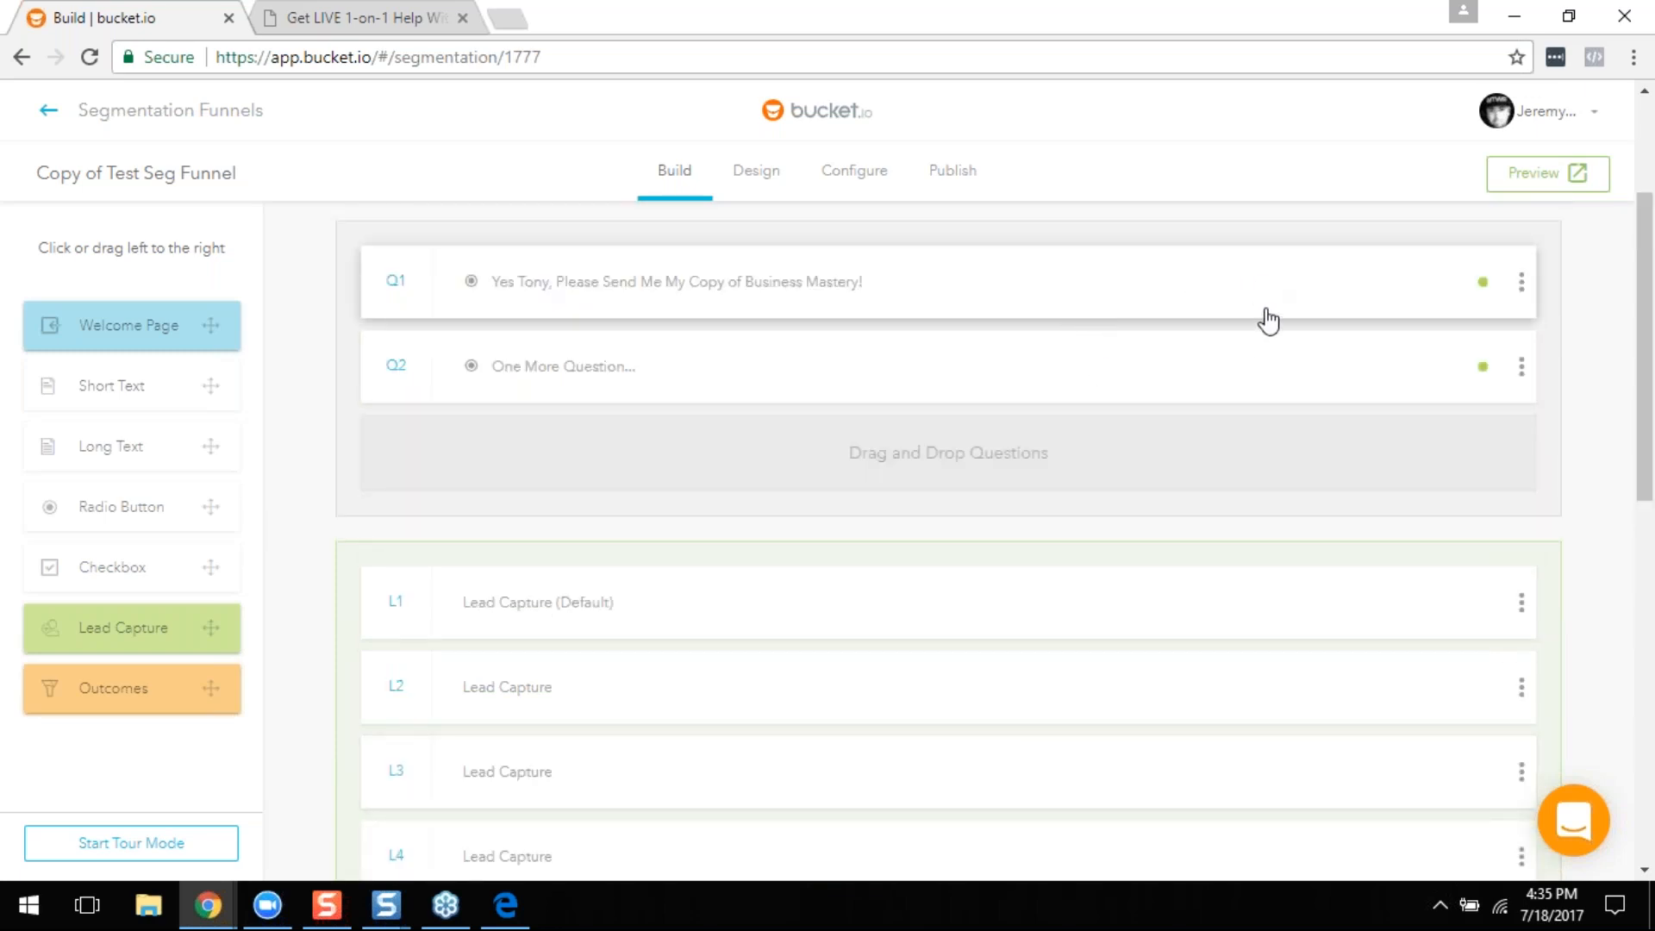
scroll(925, 370, down, 2)
scroll(1089, 506, down, 2)
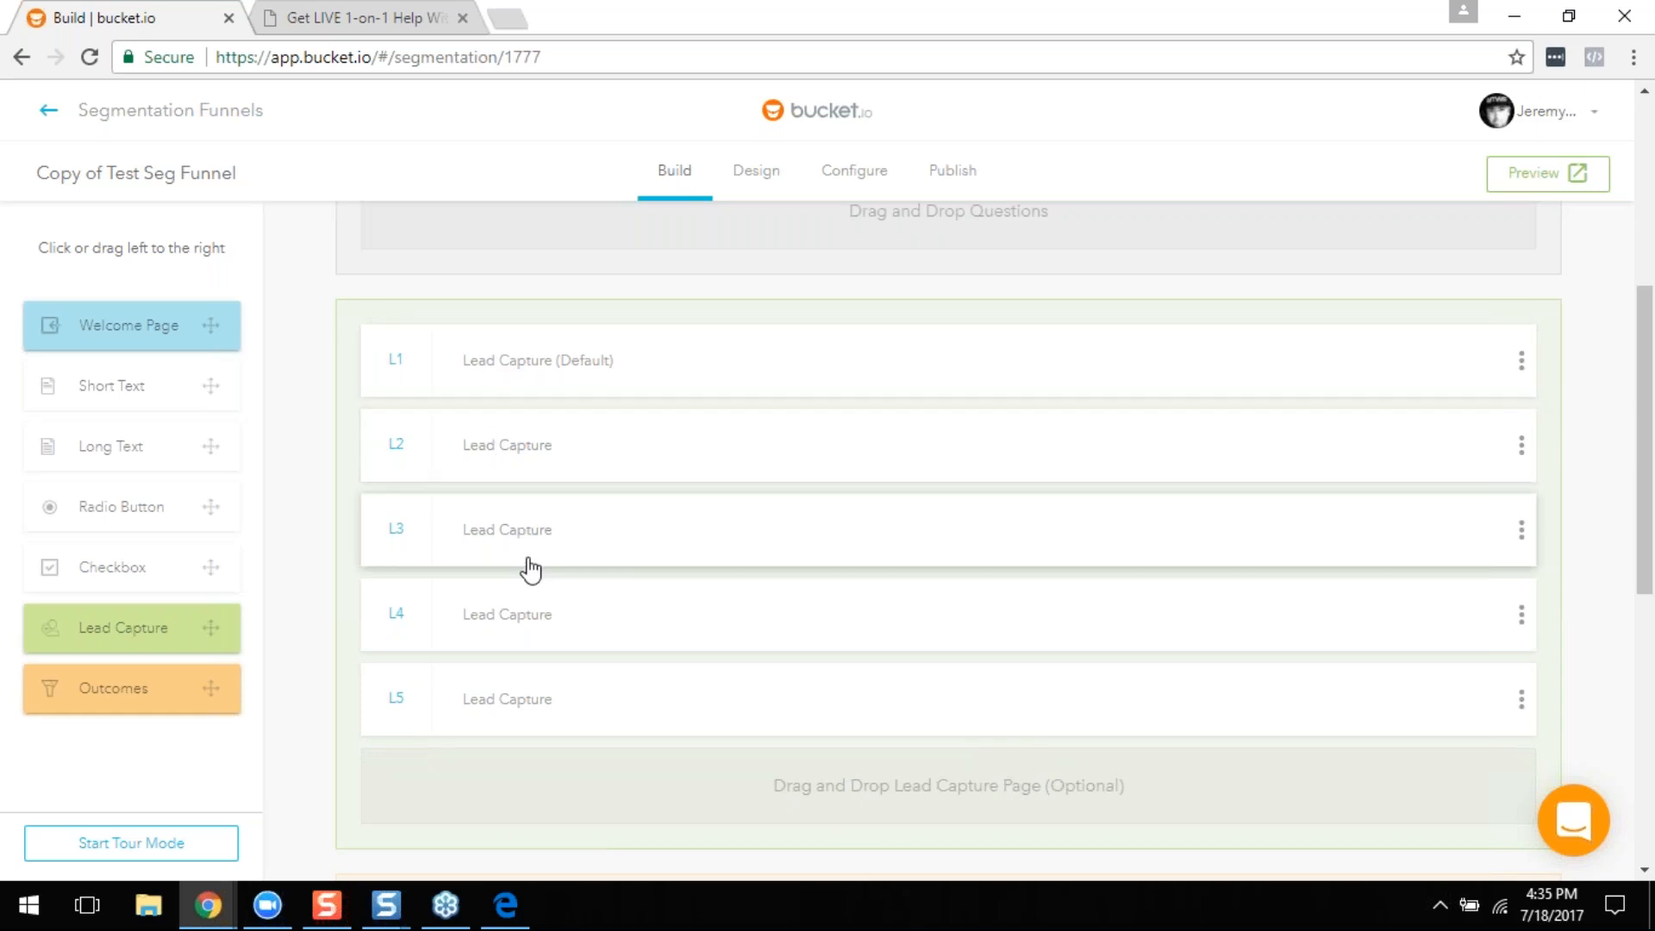
scroll(543, 692, down, 2)
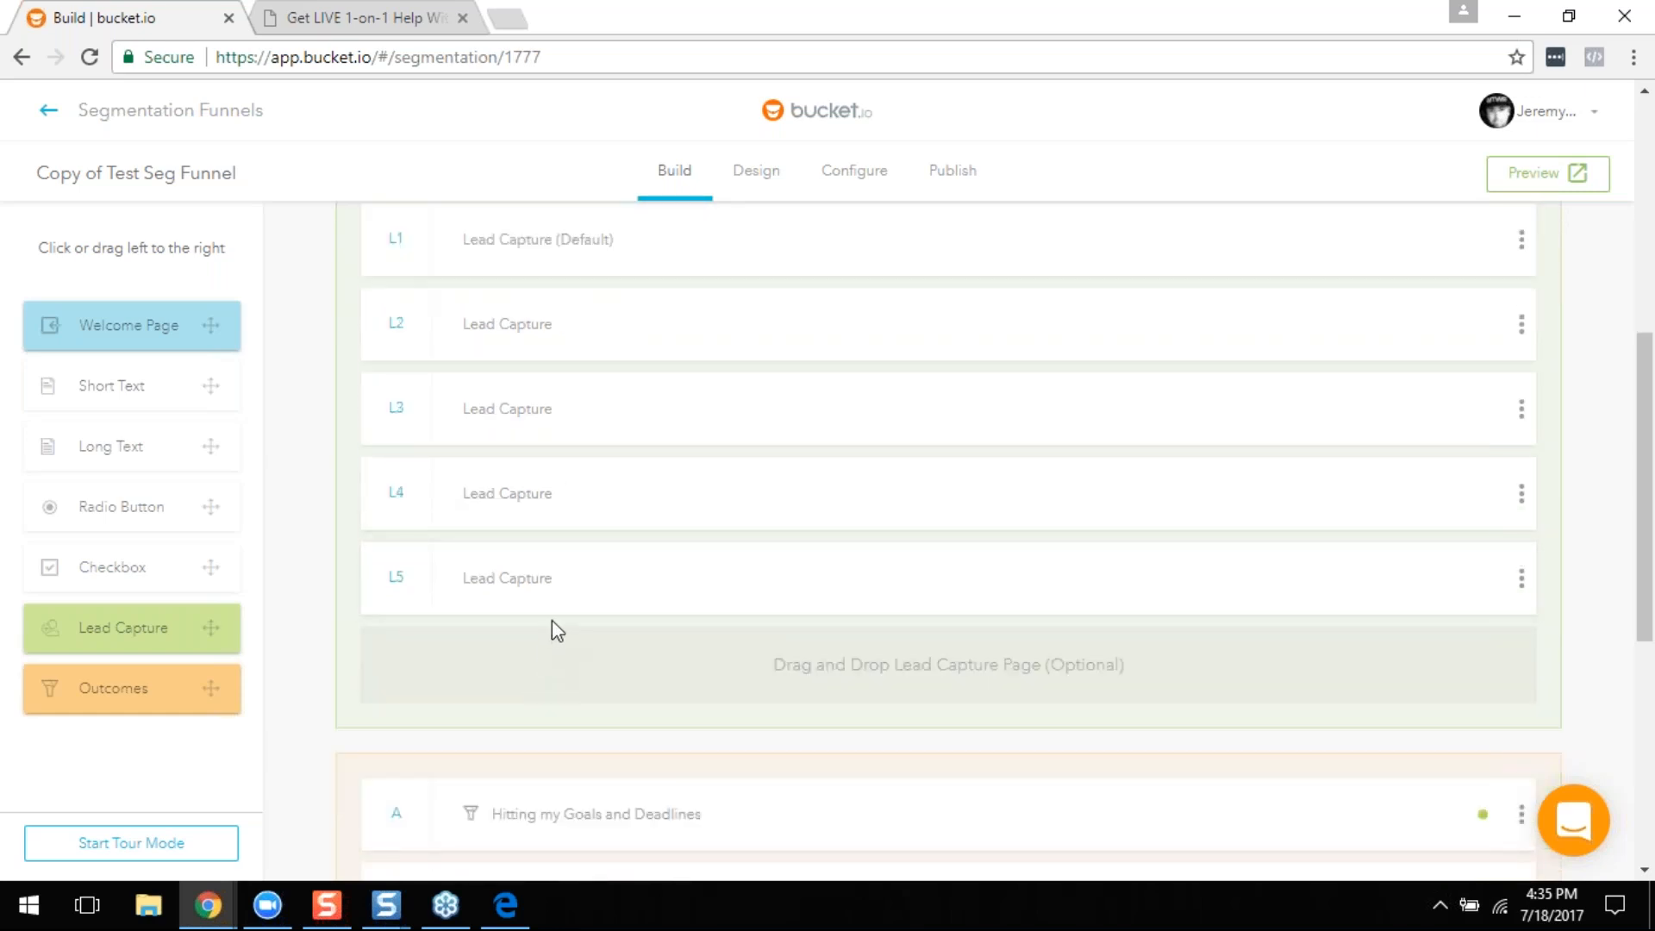
scroll(630, 621, up, 8)
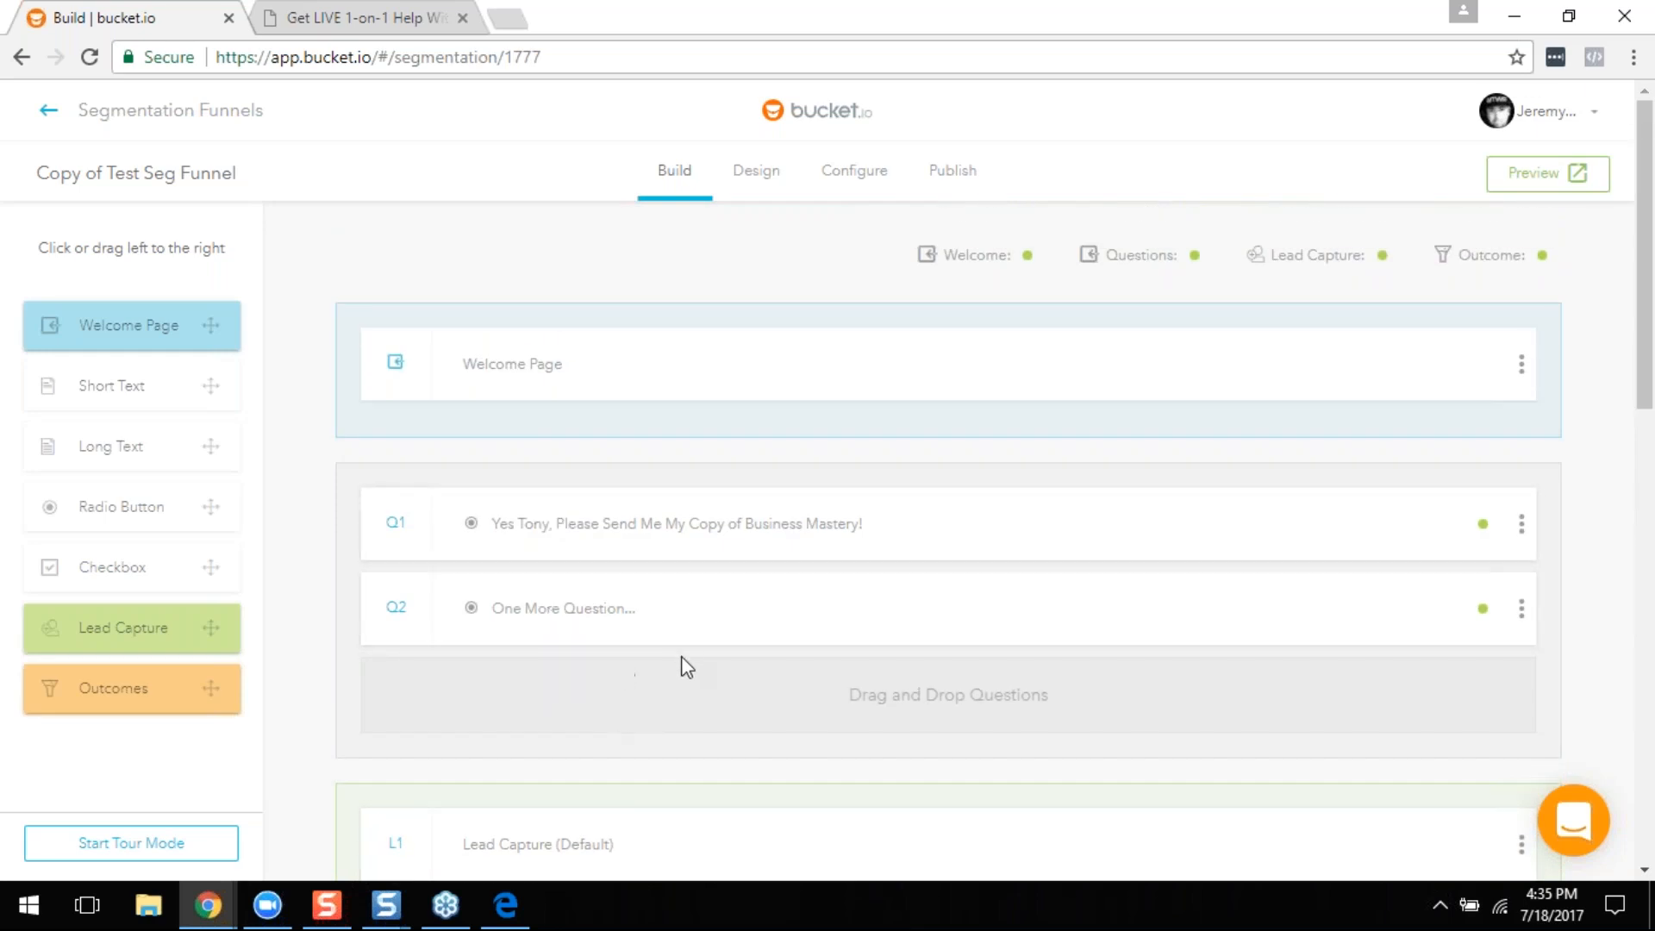
scroll(738, 562, down, 3)
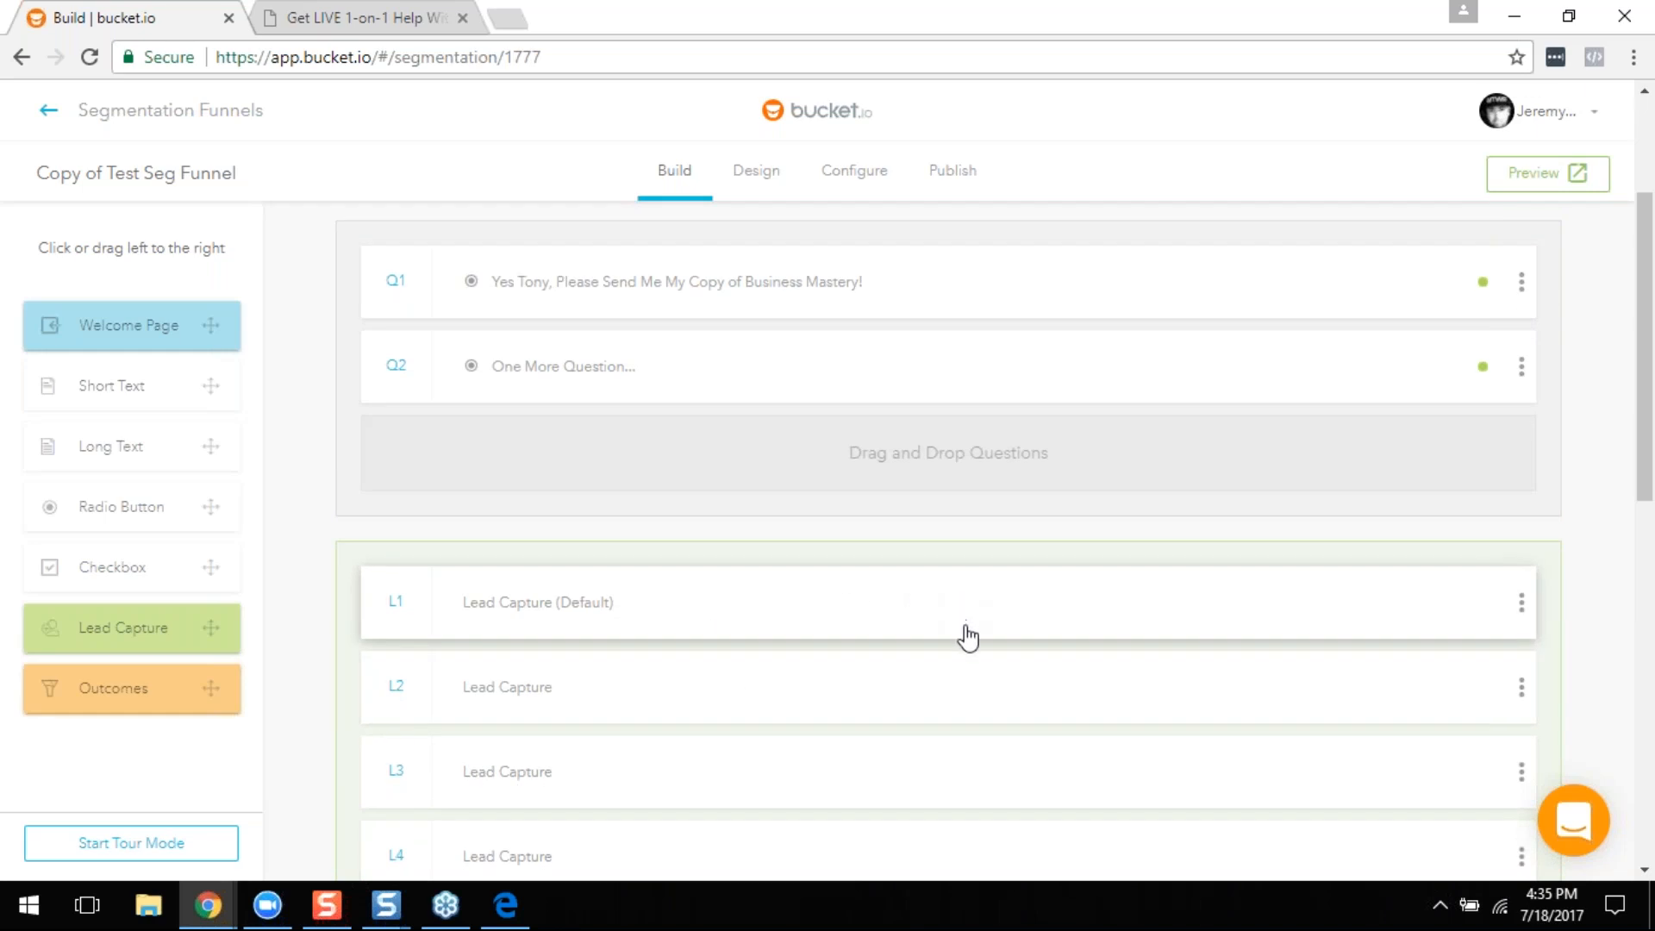
Step: Open question Q1 again, examine its answer options and Map Outcome setting, and cancel out without saving
click(681, 314)
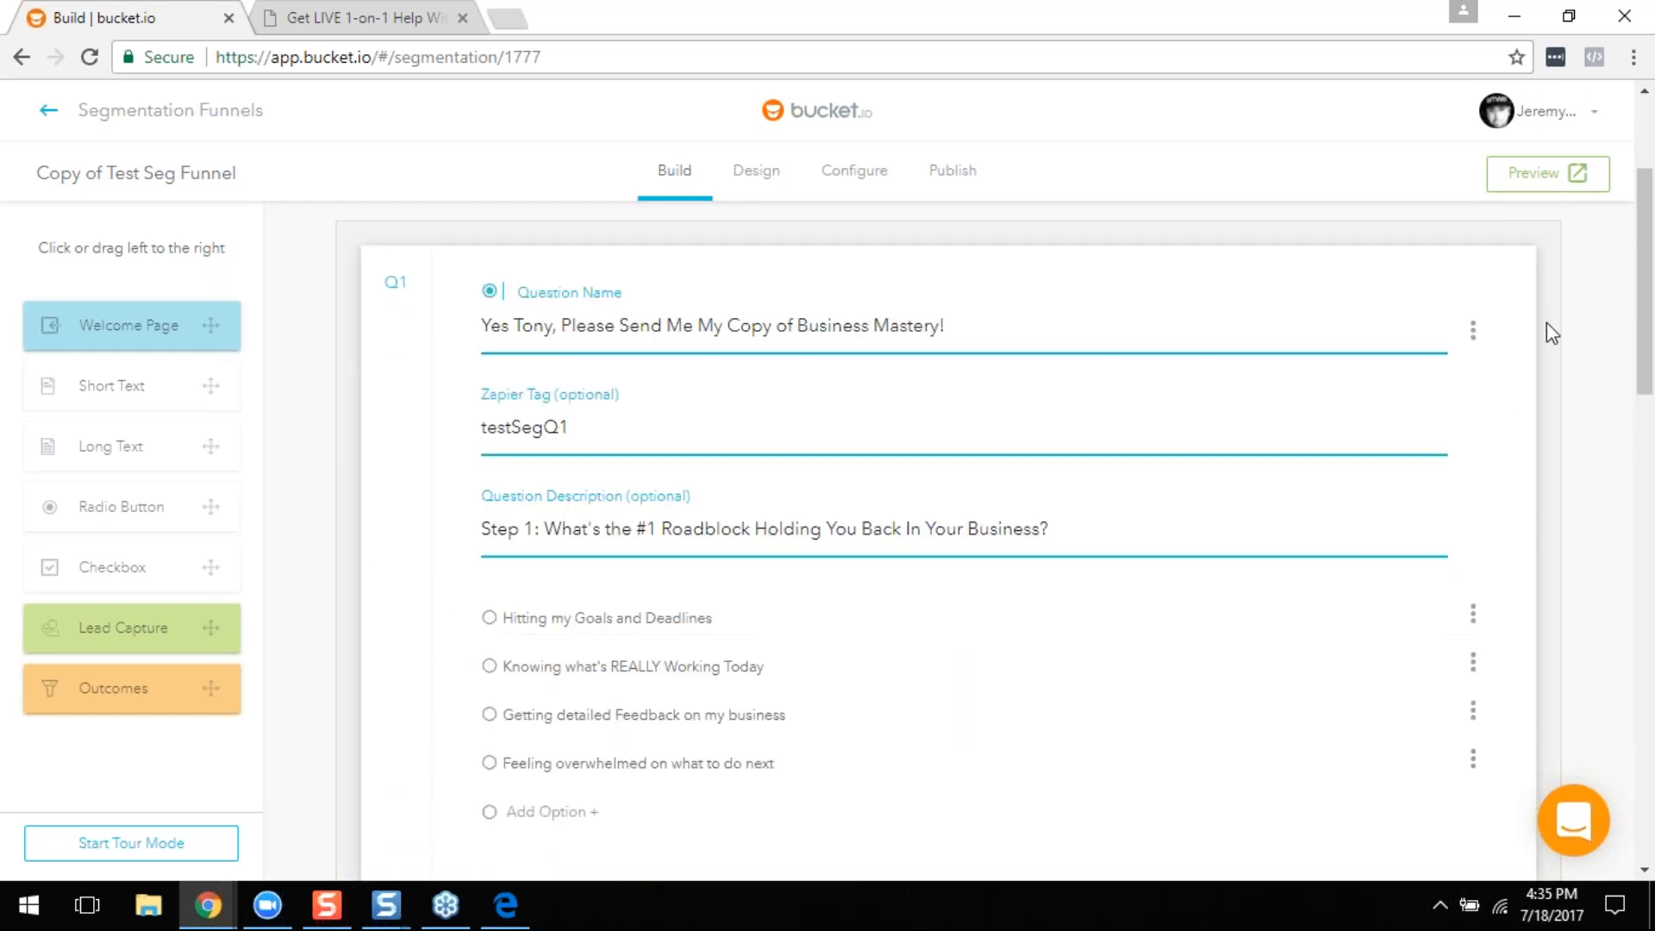
scroll(1571, 550, down, 4)
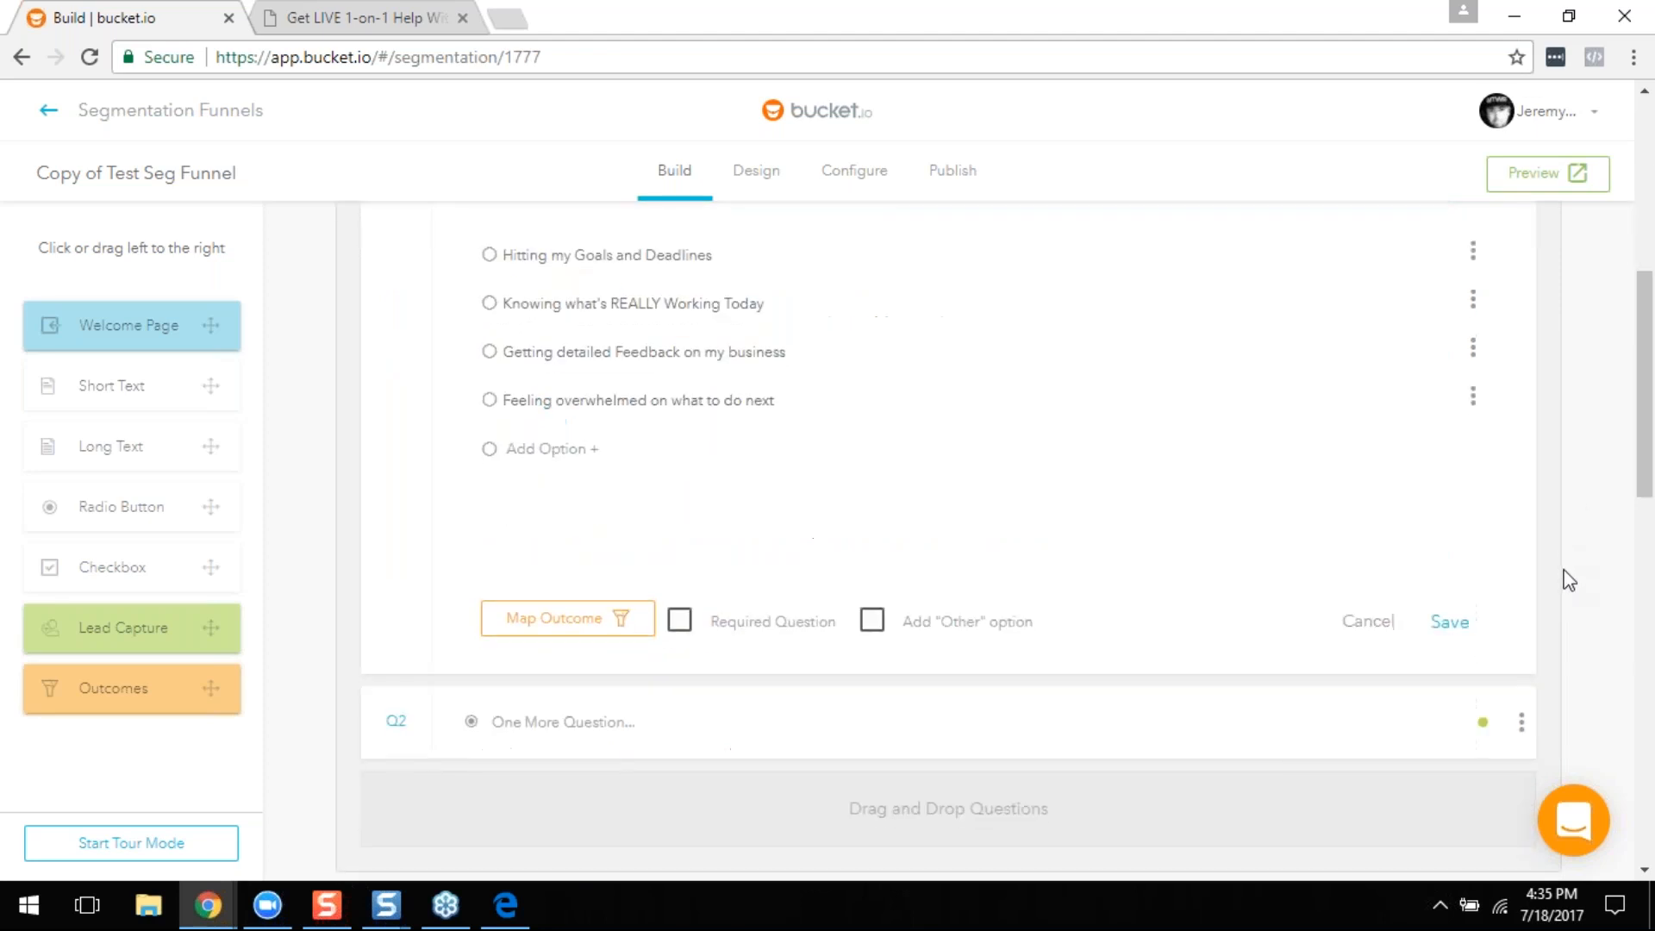
click(1363, 628)
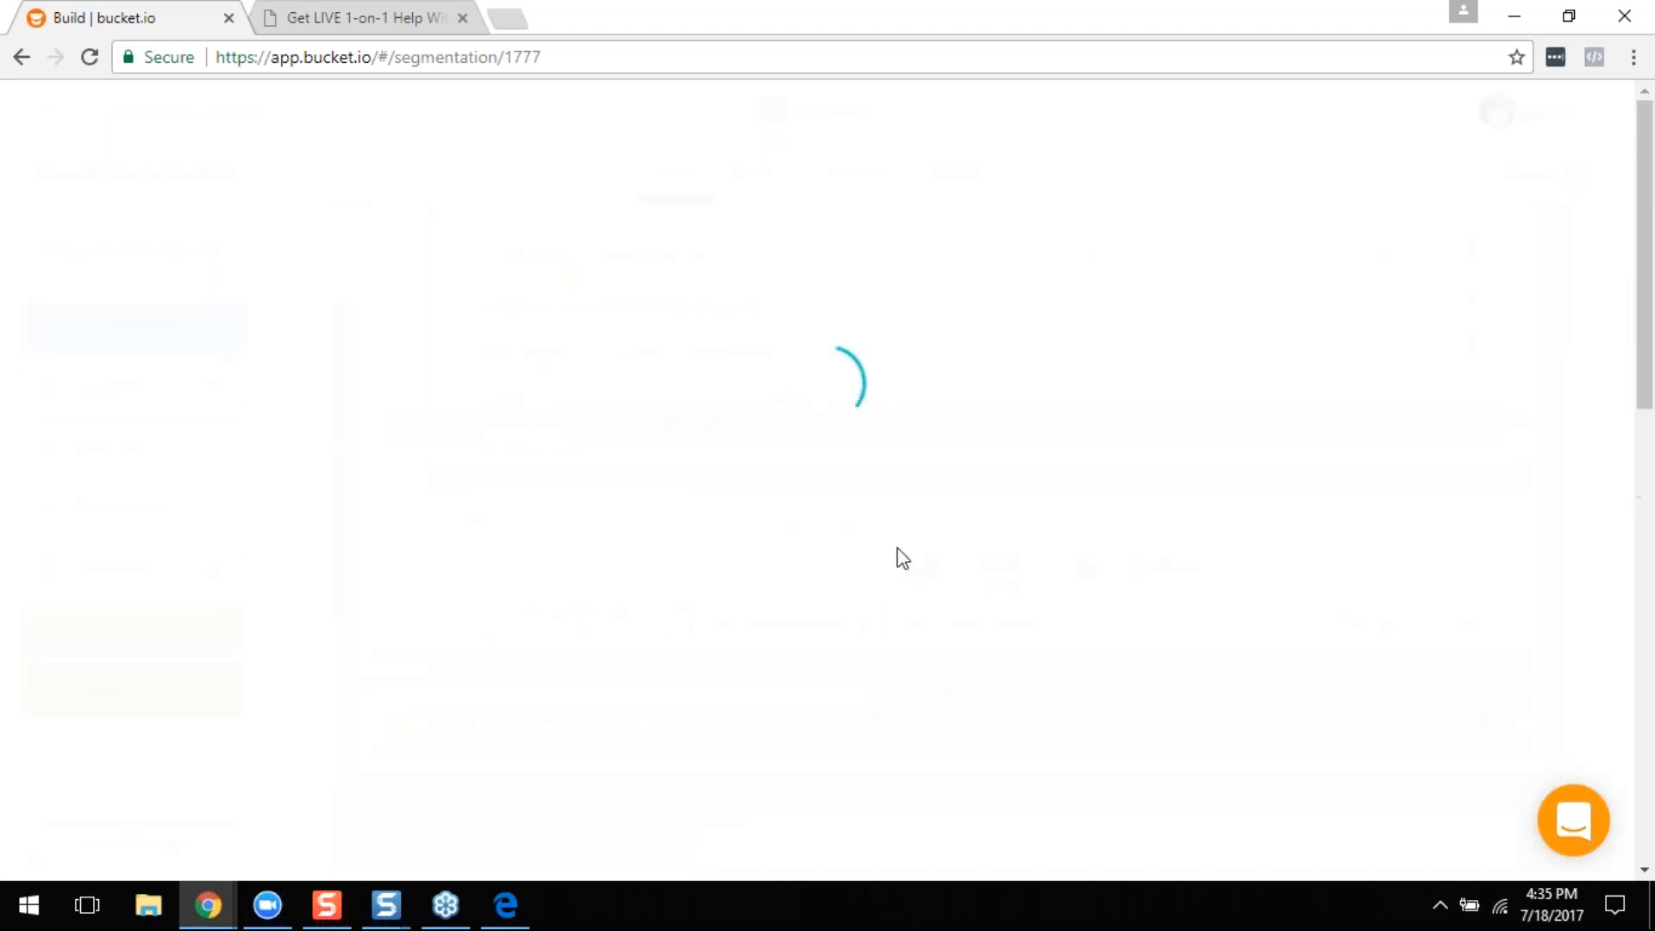
Step: Open the default lead capture page L1, examine its form and outcome mapping settings, and exit discarding changes
scroll(766, 615, down, 2)
scroll(765, 607, down, 1)
click(766, 607)
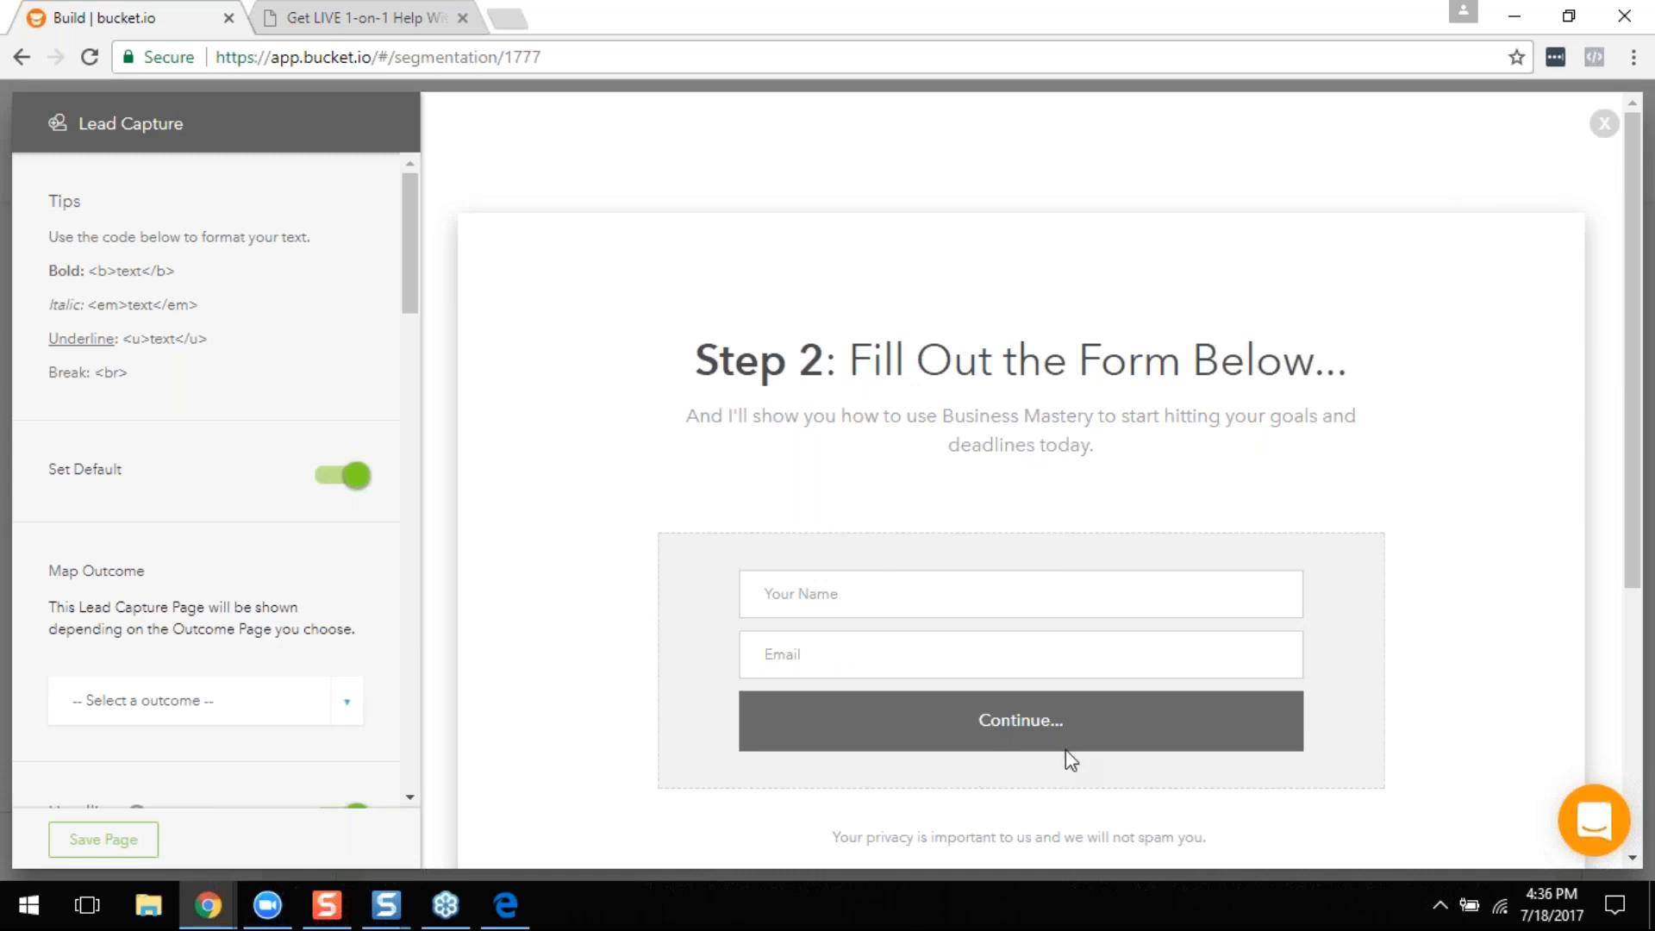
click(1602, 129)
click(828, 624)
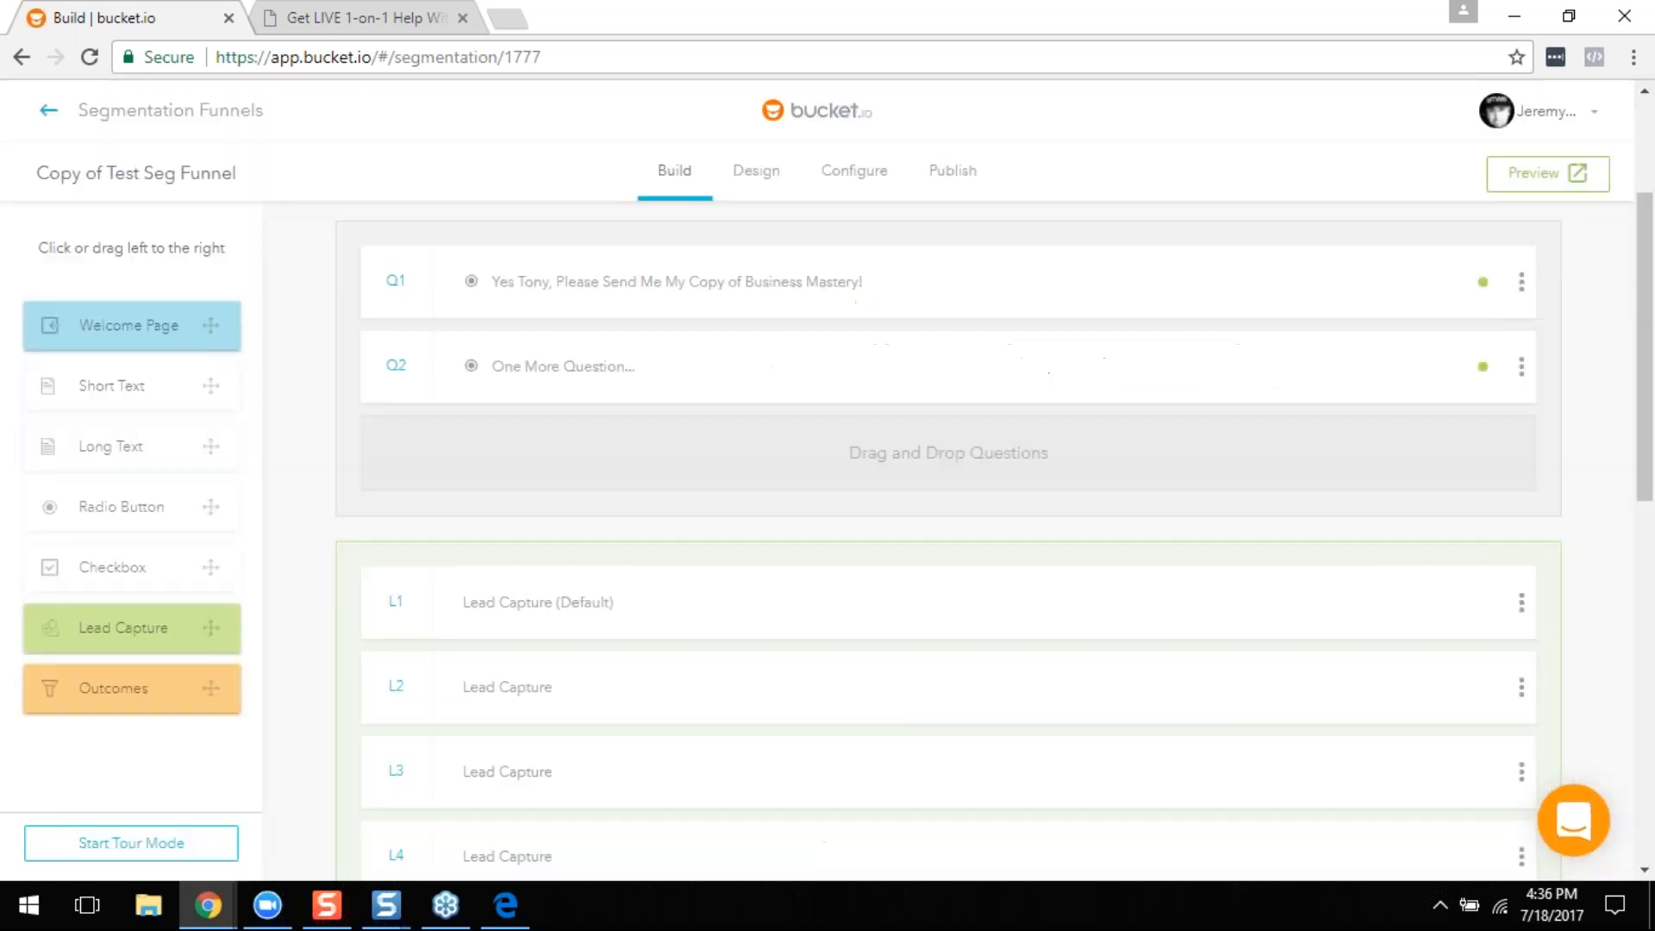
Step: Open outcome A, "Hitting my Goals and Deadlines", and examine its outcome type settings along with the other outcomes in the copied funnel
scroll(960, 610, down, 5)
scroll(676, 681, down, 3)
click(658, 586)
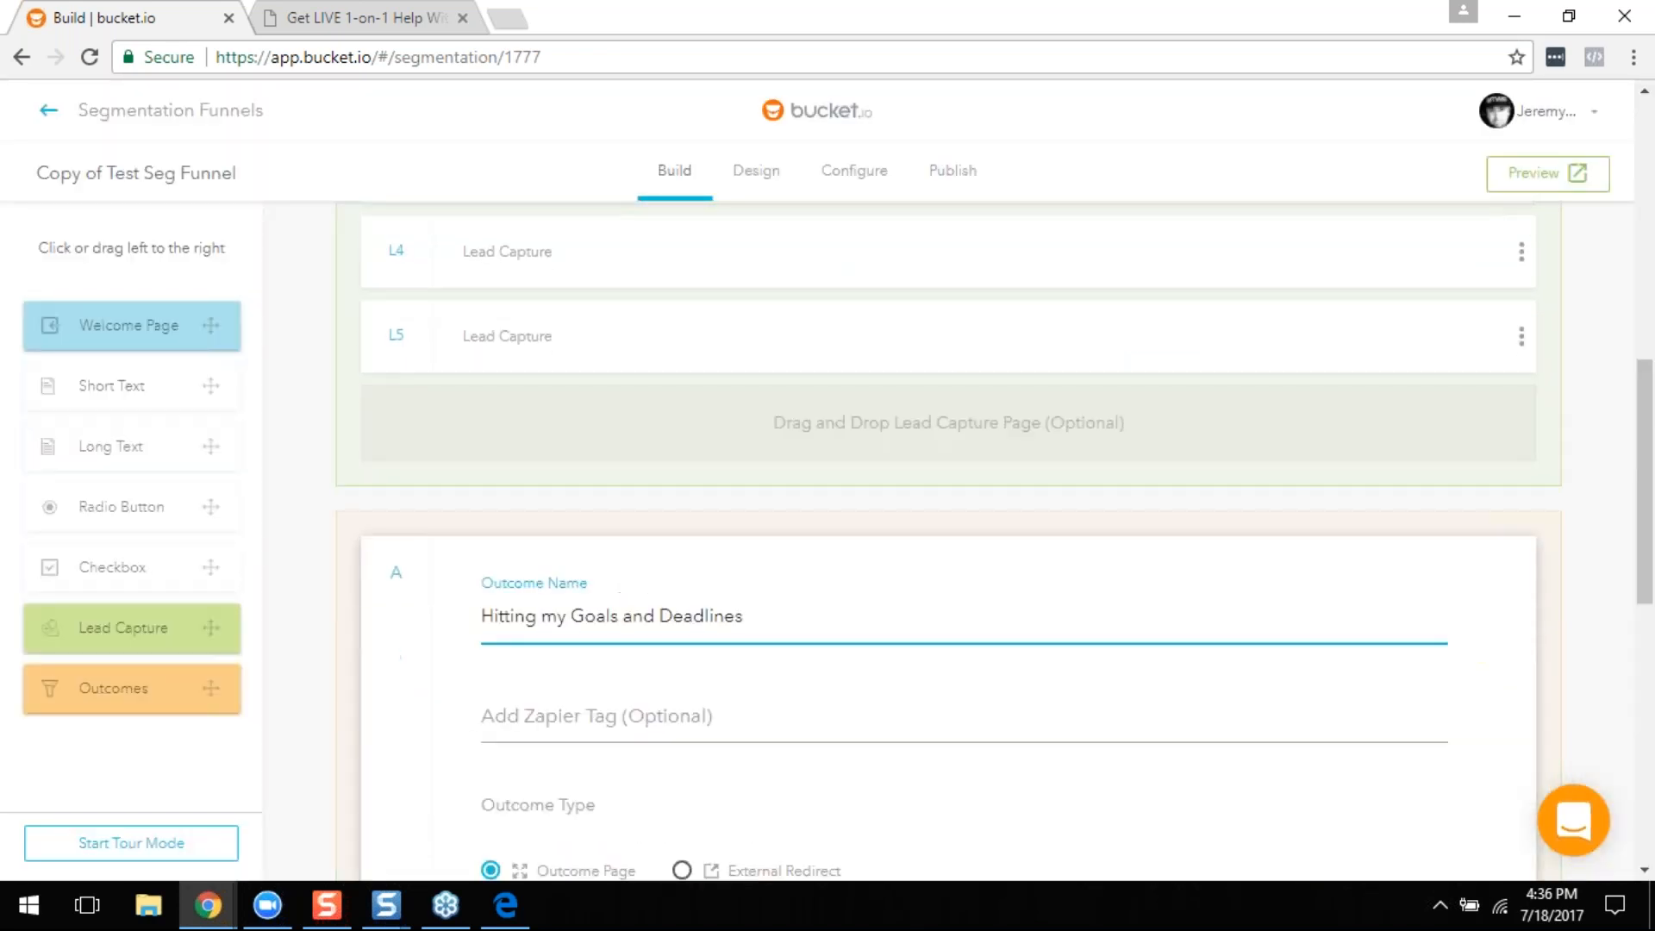
scroll(726, 577, down, 5)
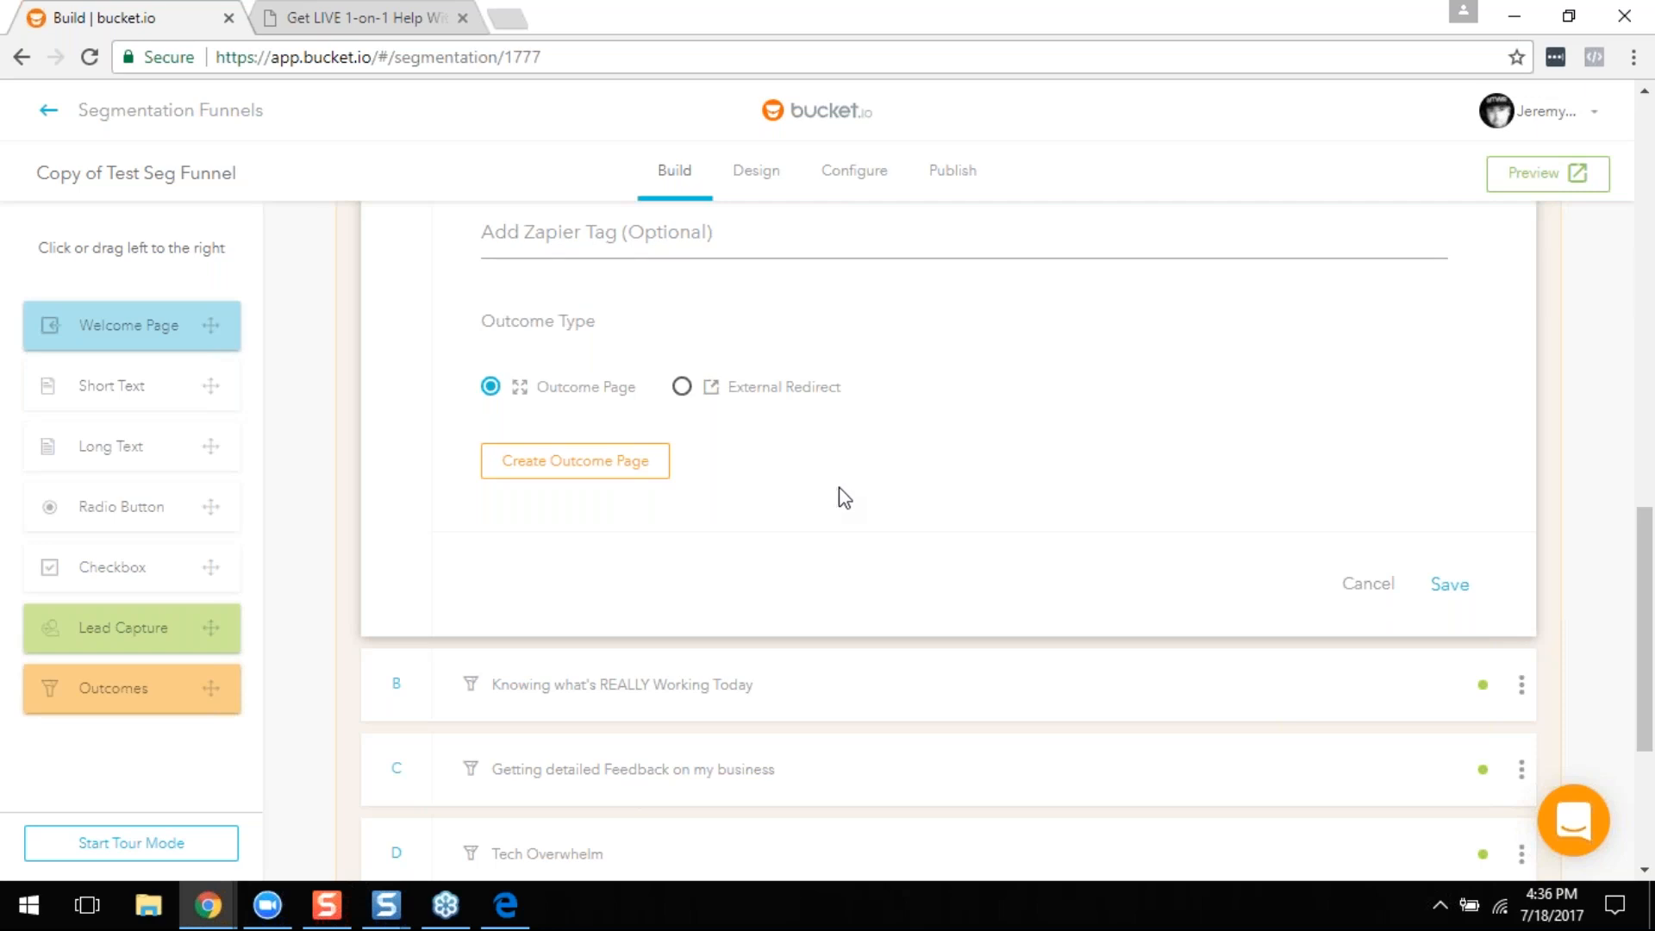
scroll(700, 521, up, 3)
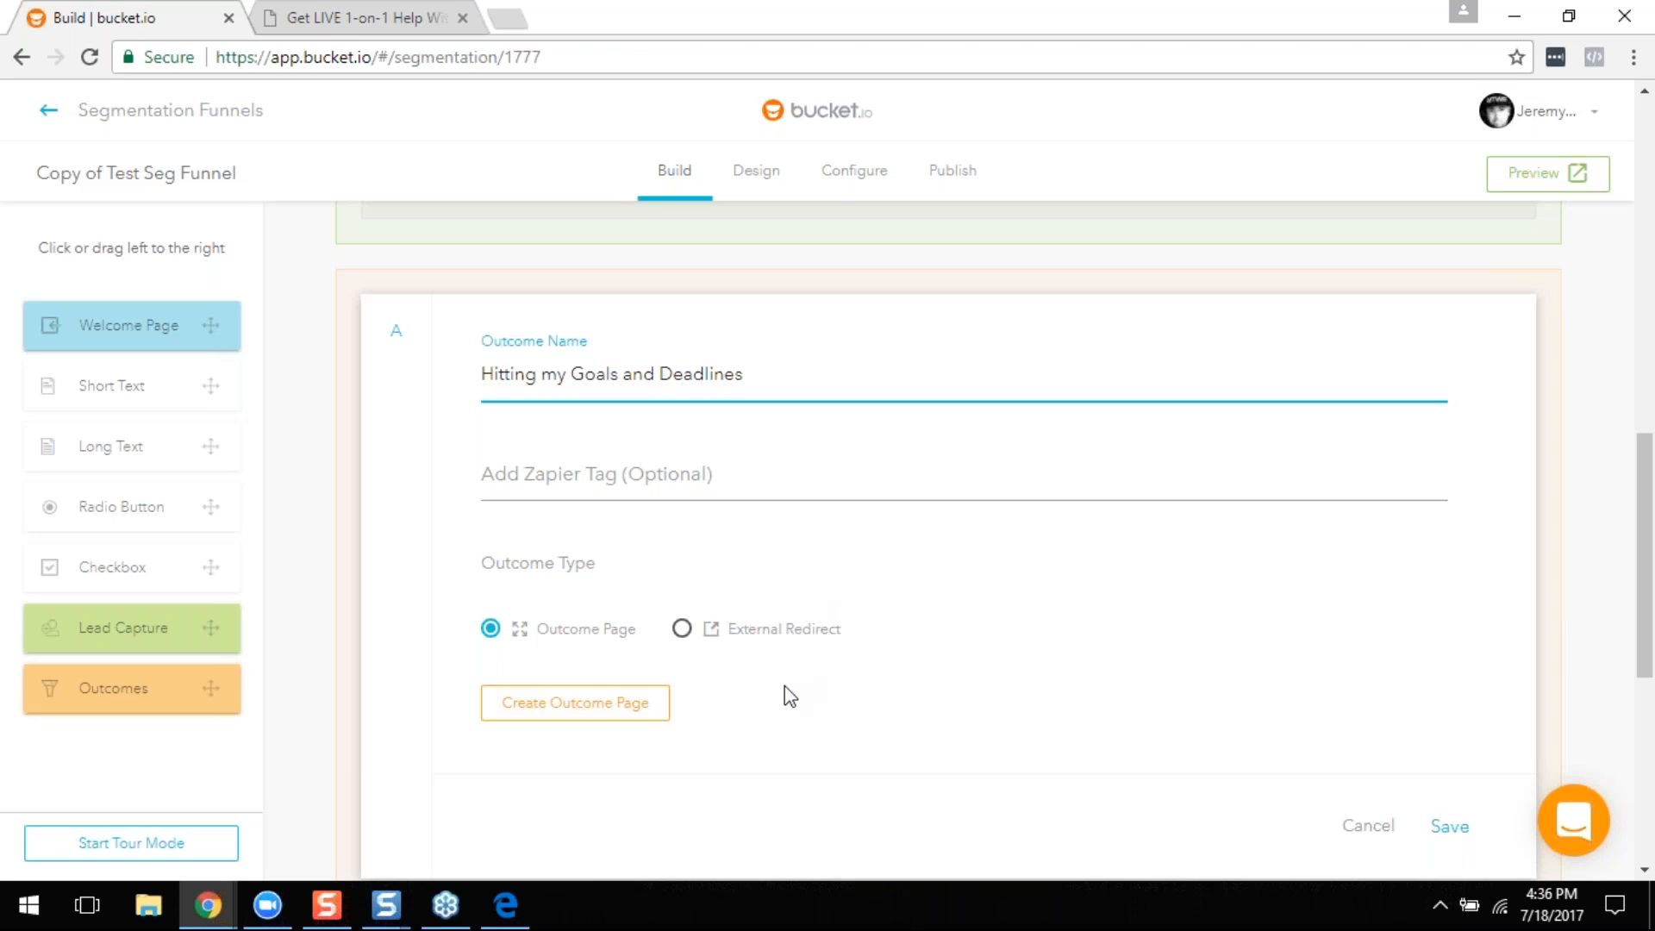
scroll(784, 686, down, 7)
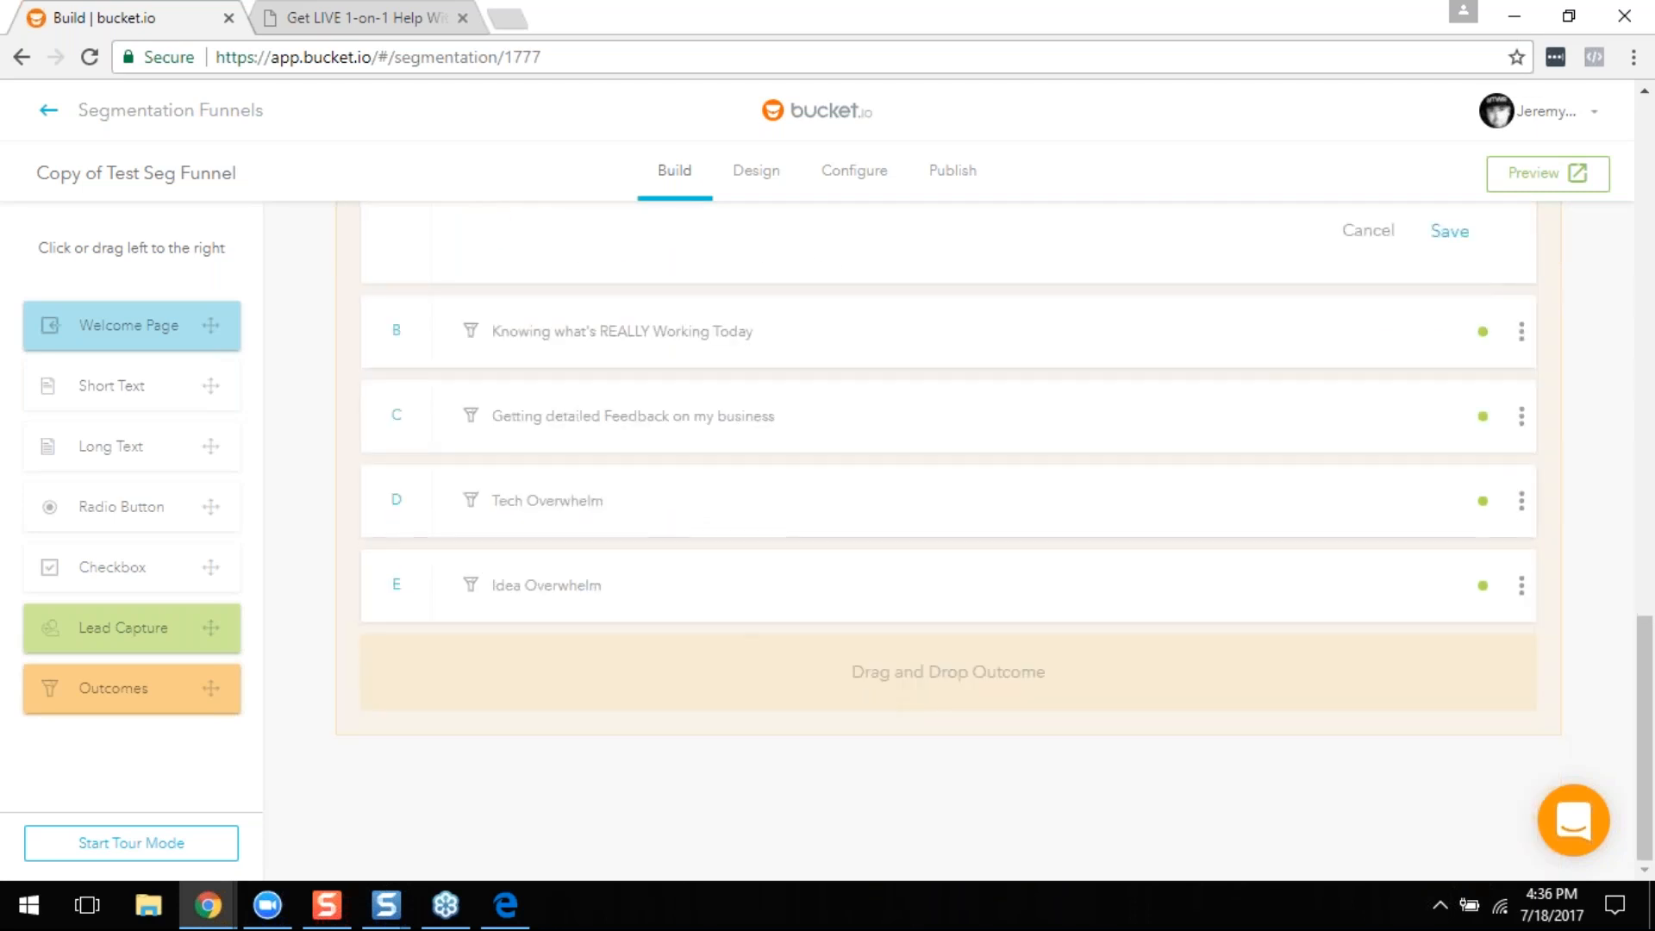
scroll(777, 675, up, 6)
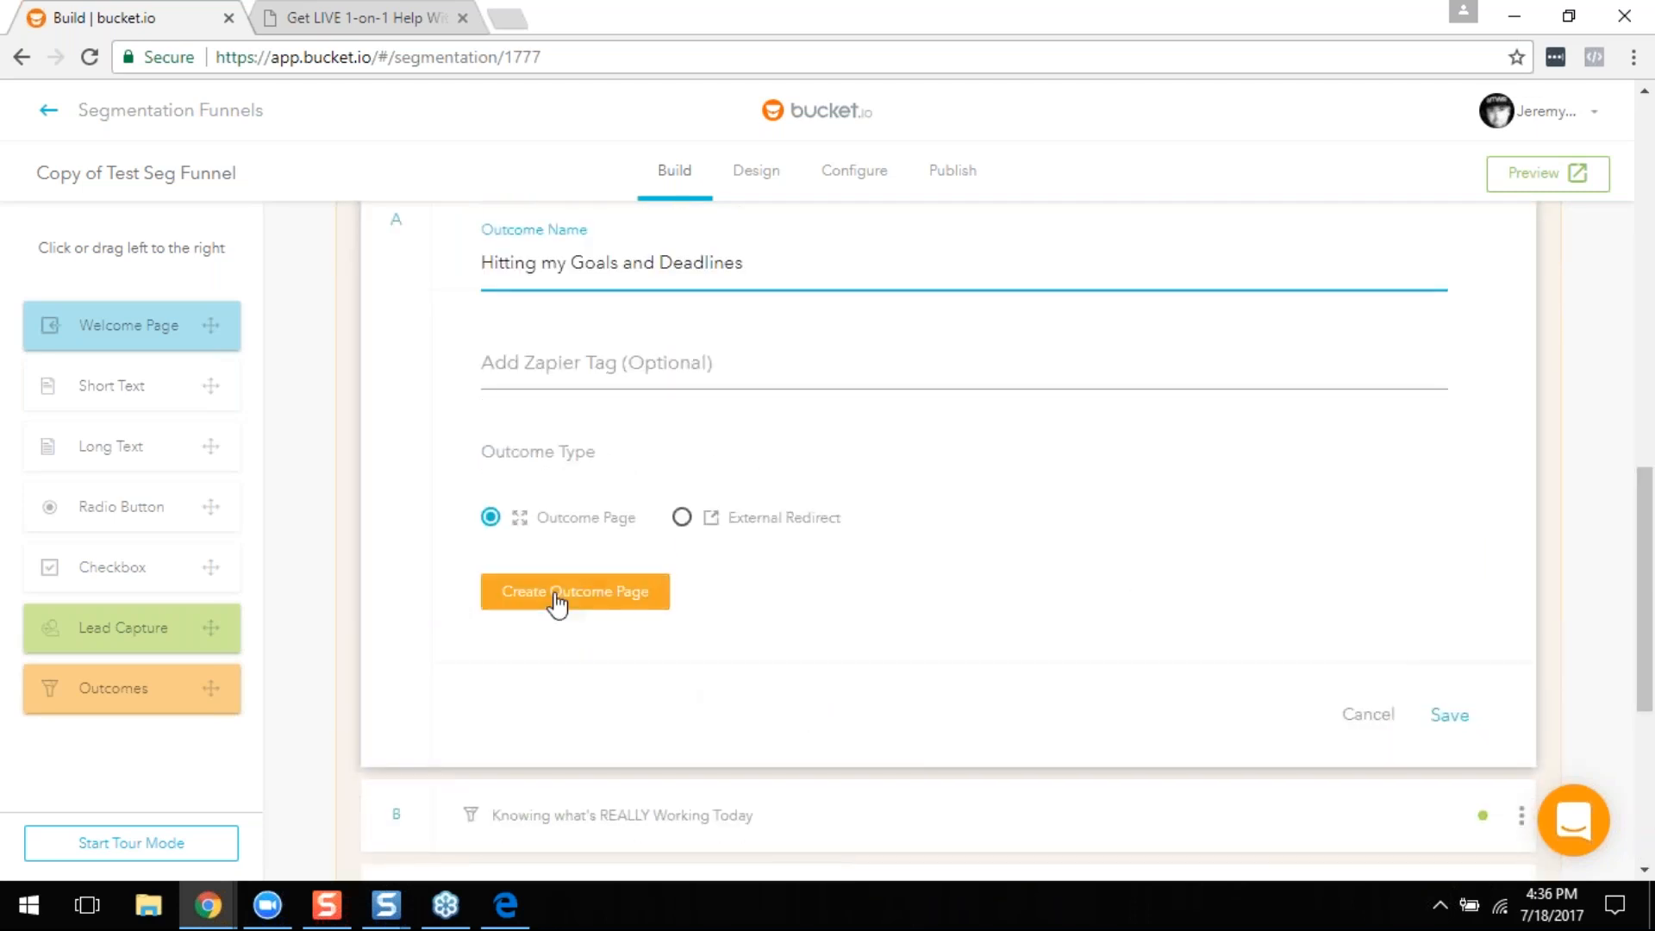
scroll(871, 676, up, 12)
scroll(871, 691, down, 10)
scroll(1112, 583, up, 10)
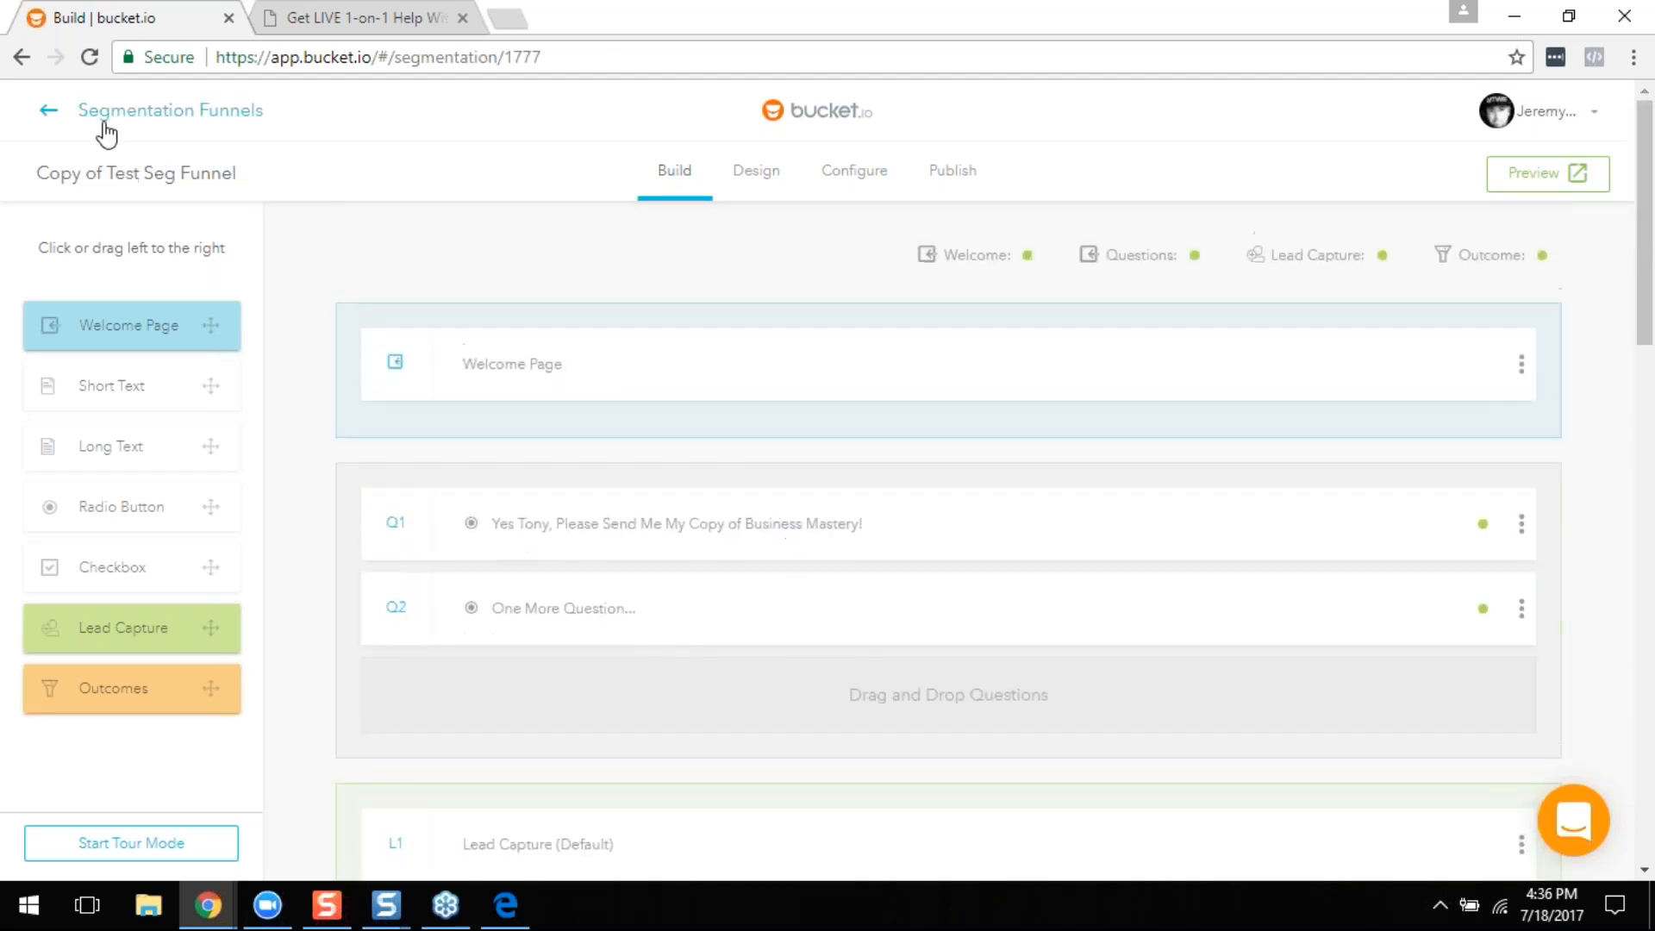
Step: Return to the segmentation funnels list and open the original Test Seg Funnel for editing, accepting the deletion of its response data
click(104, 120)
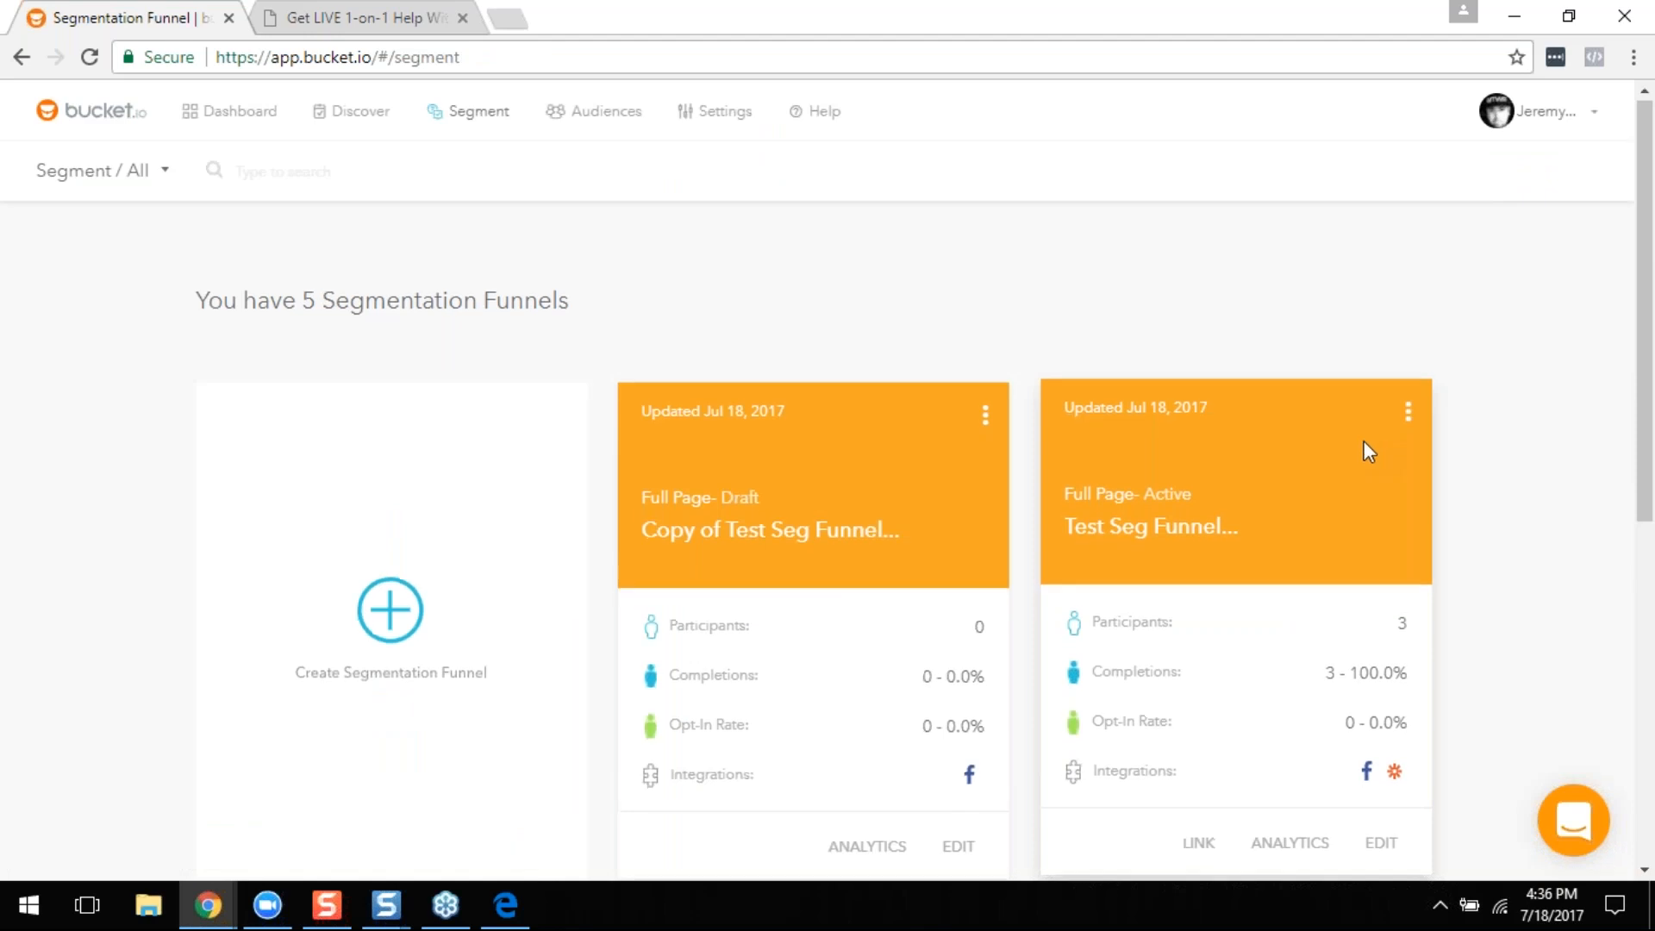
scroll(1365, 444, down, 1)
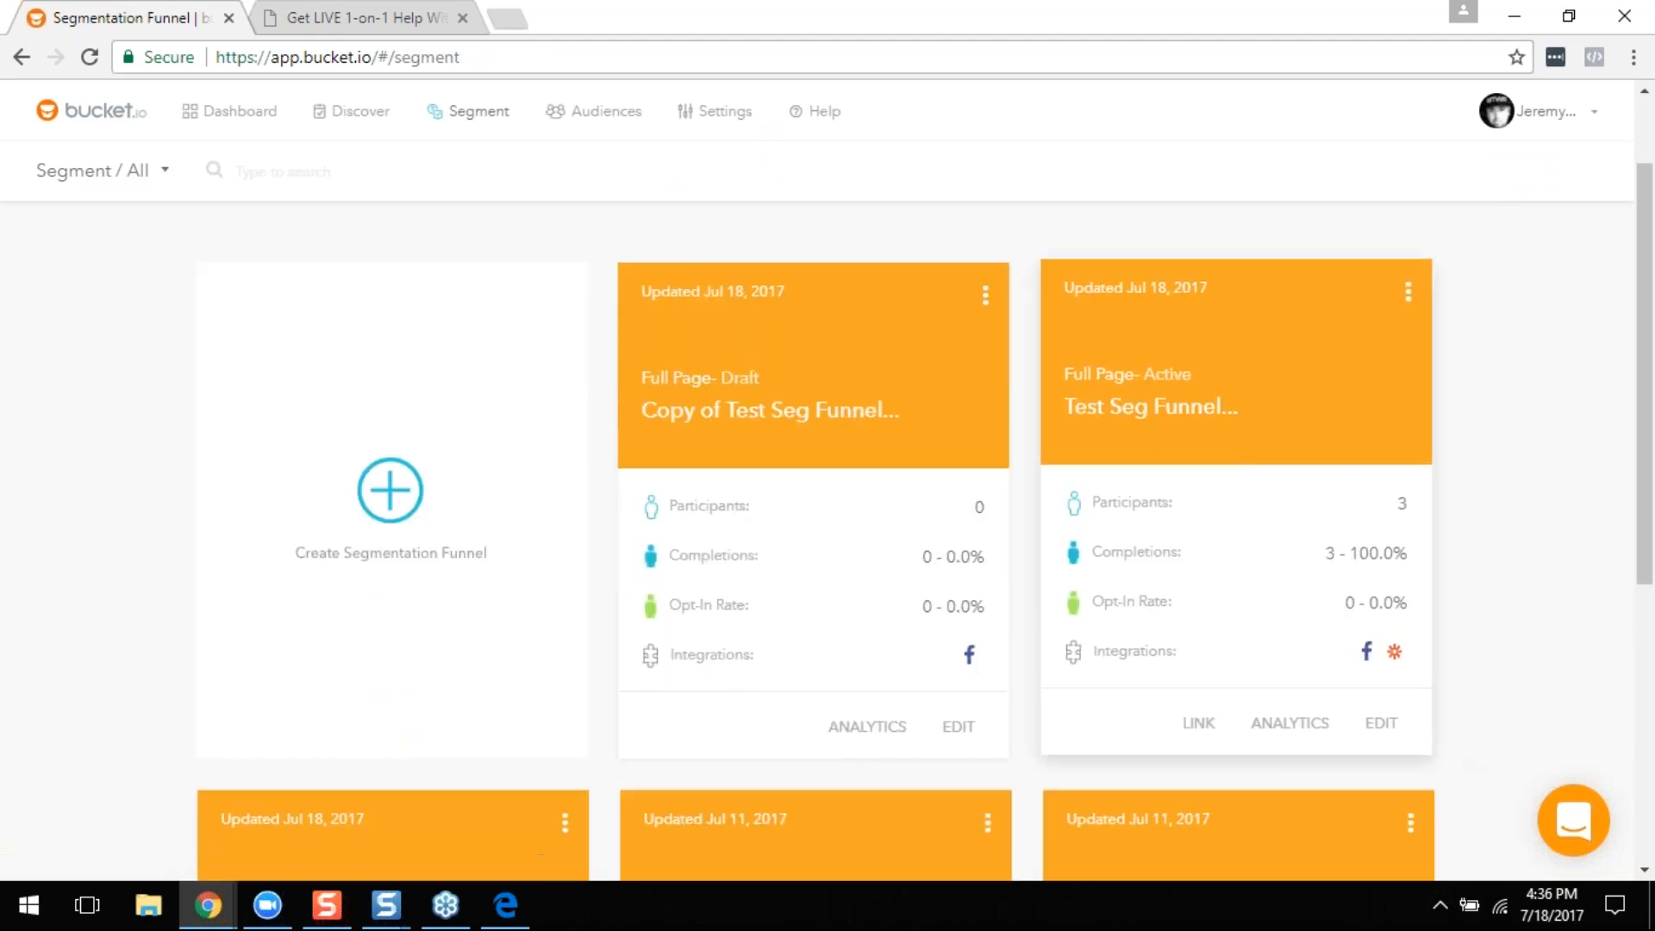
click(1381, 724)
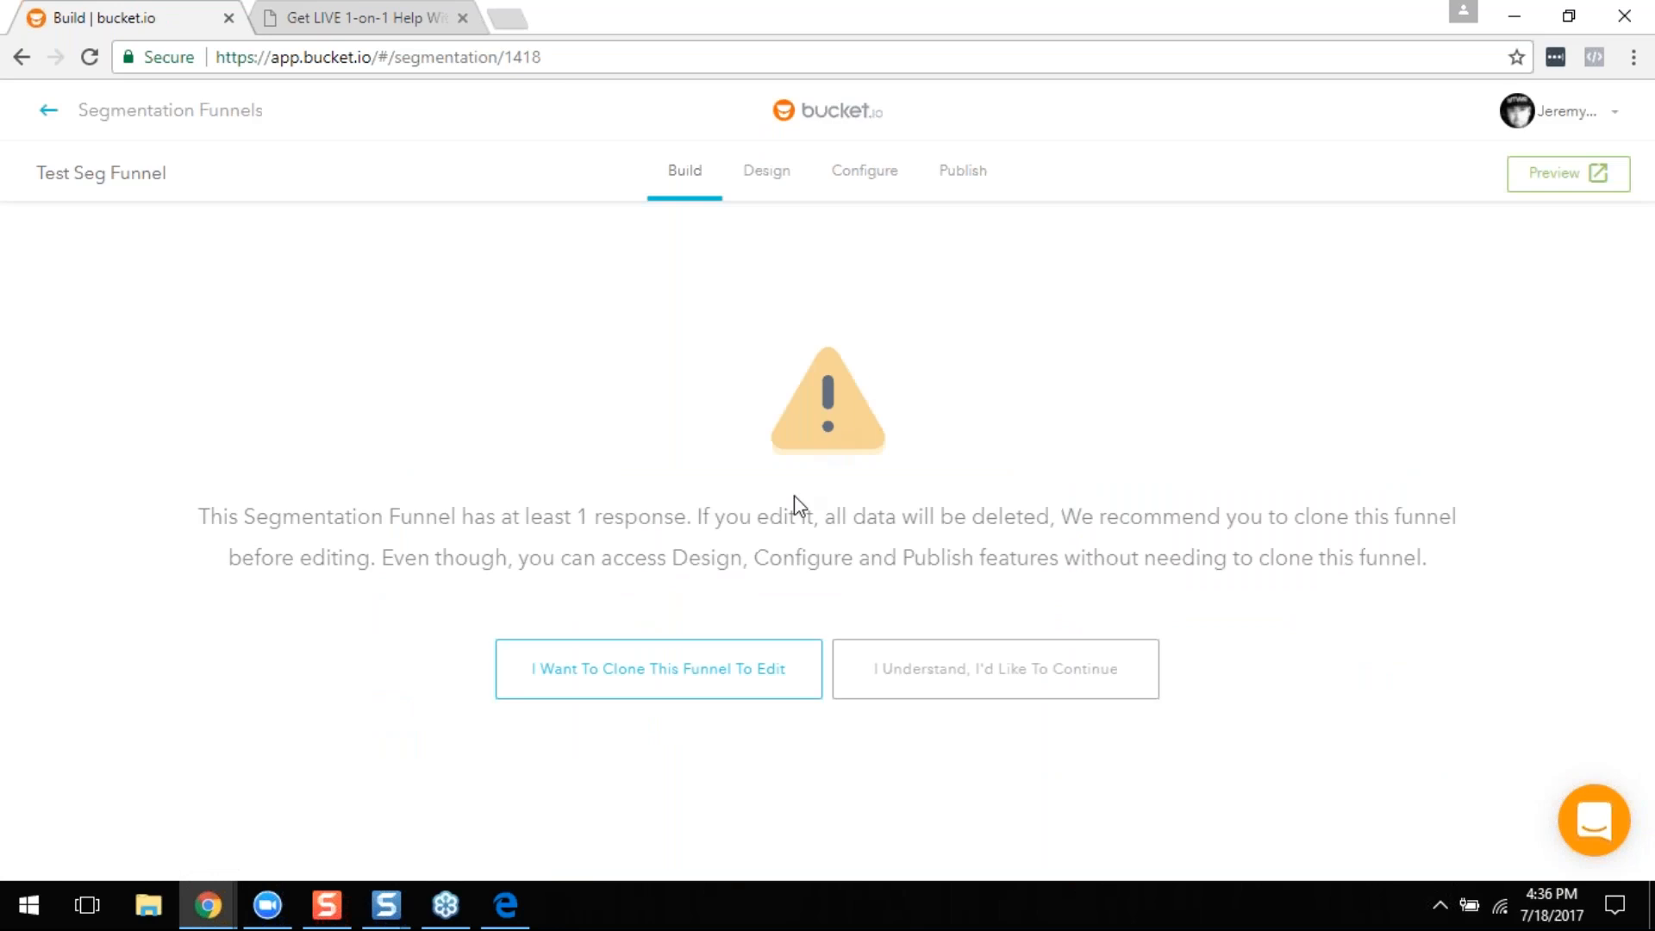
click(969, 685)
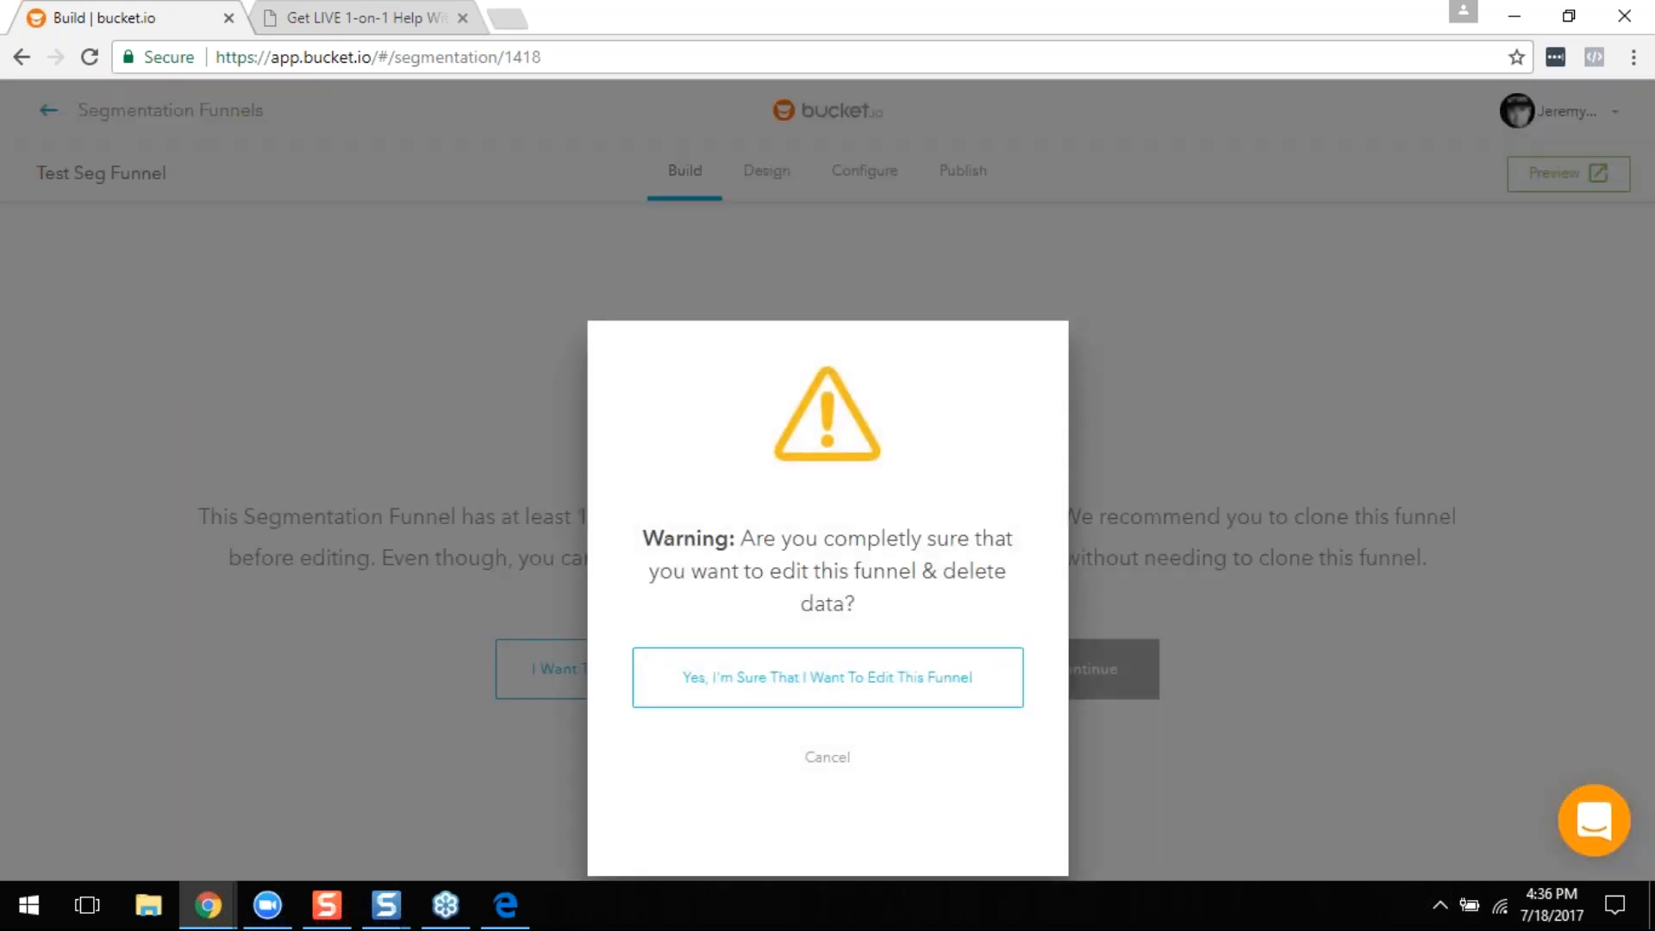
click(775, 676)
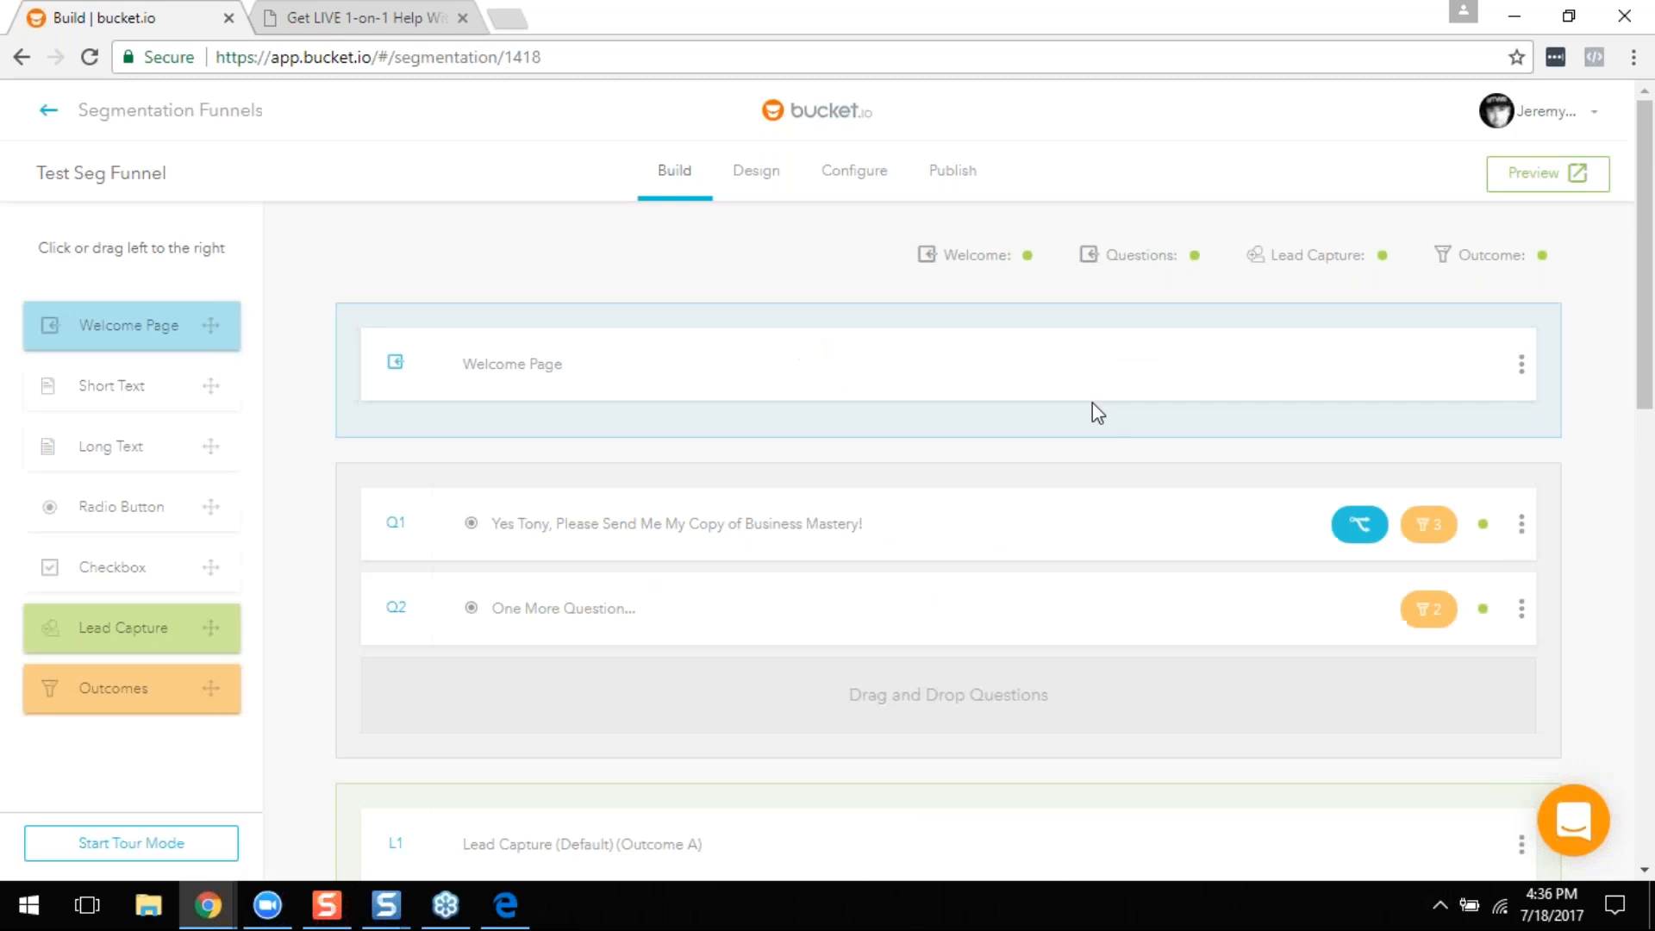
Step: Look through Test Seg Funnel's lead captures and outcomes, and open the outcome page of "Hitting my Goals and Deadlines"
scroll(1157, 512, down, 4)
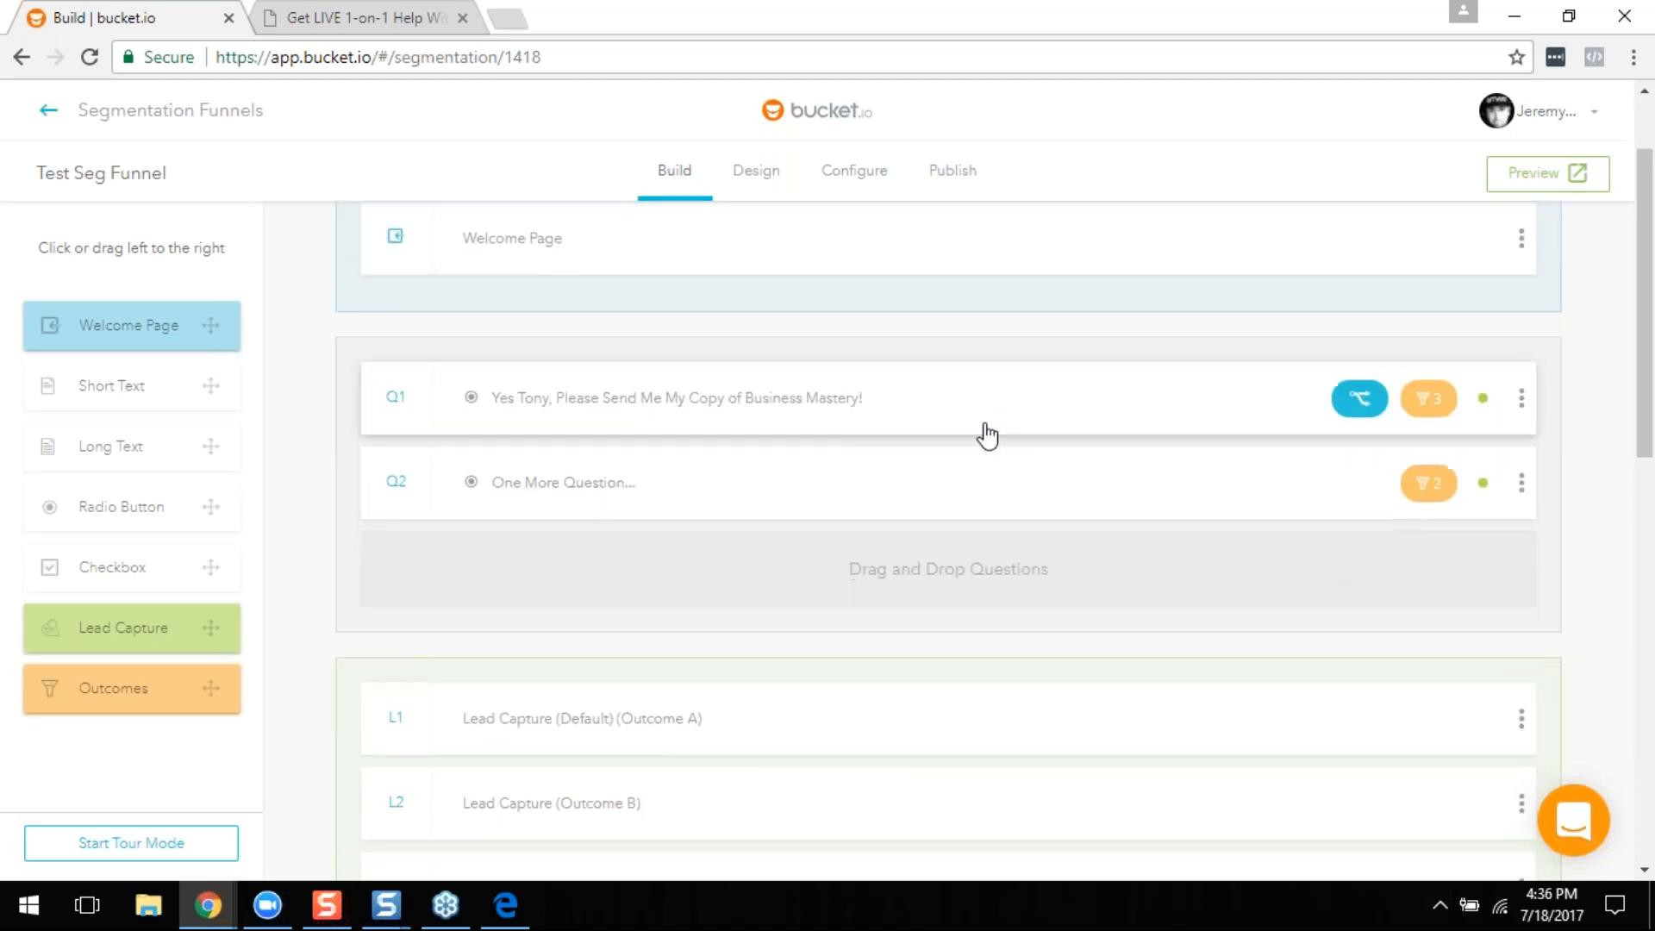
scroll(990, 462, down, 5)
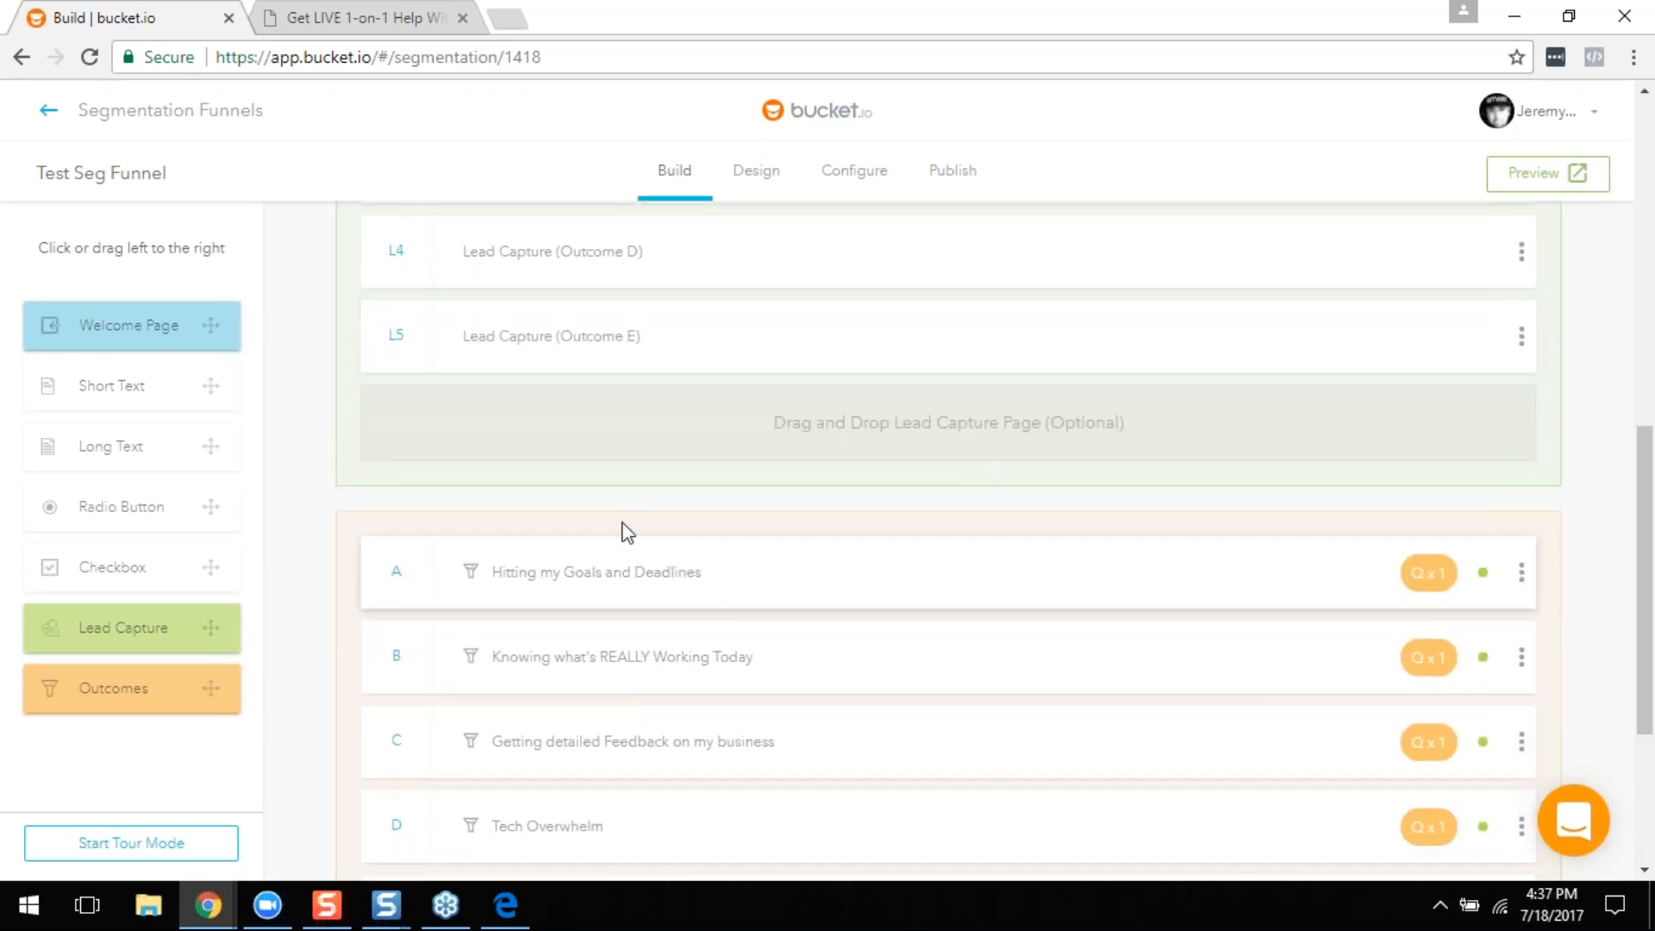
scroll(662, 619, down, 1)
click(639, 461)
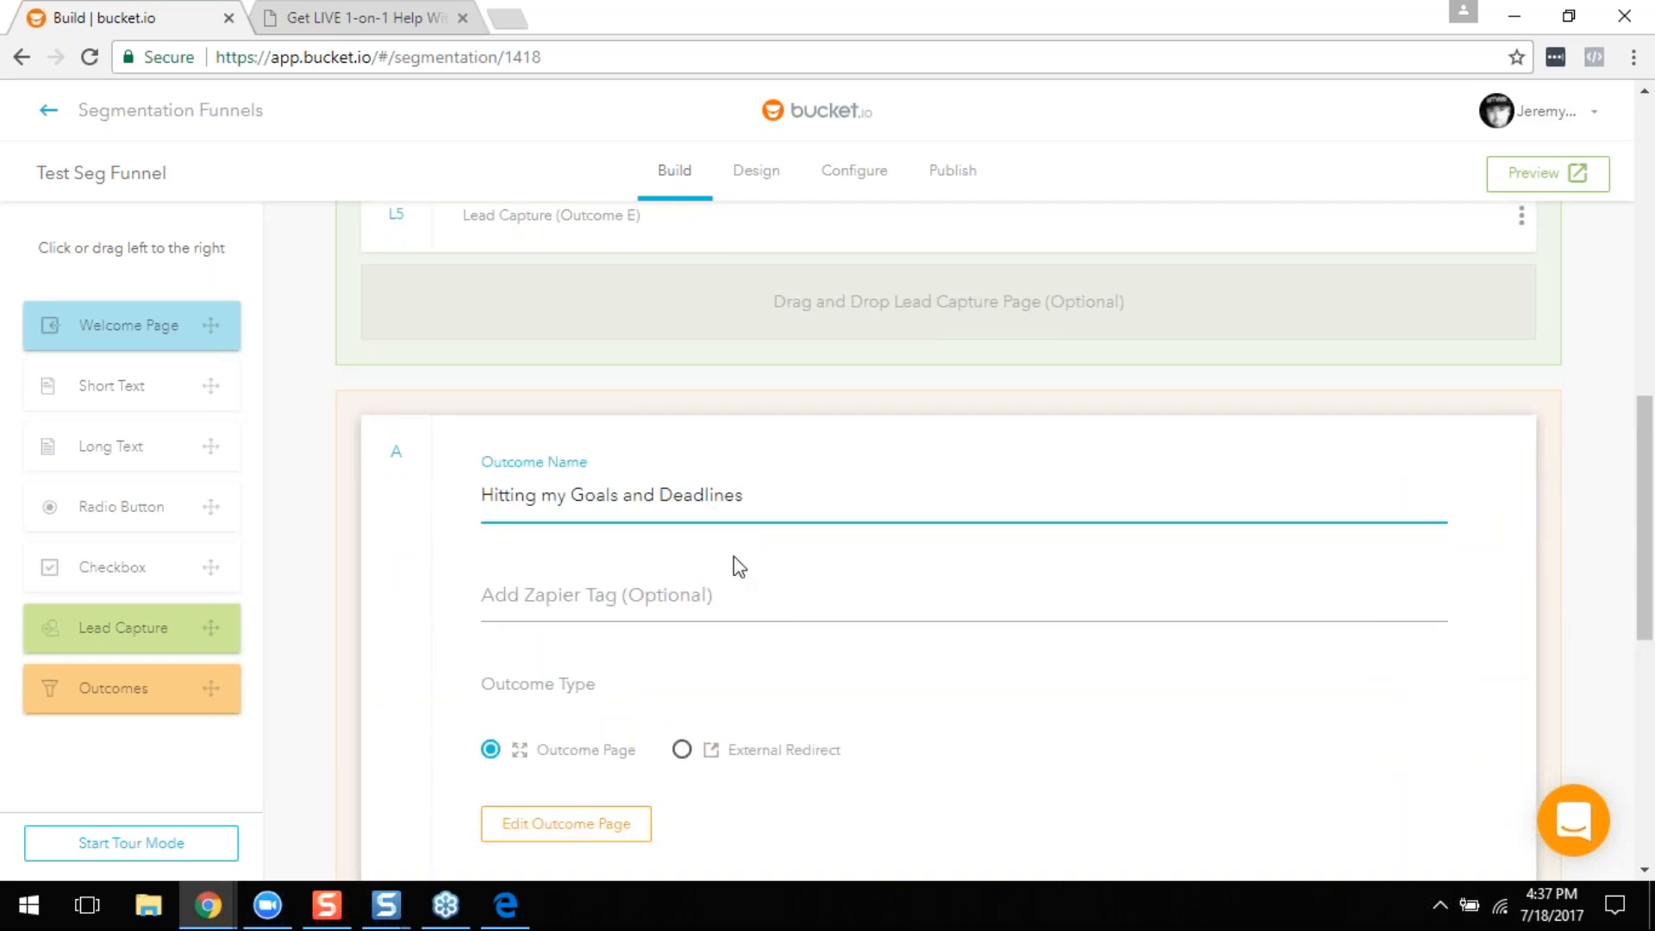
click(593, 707)
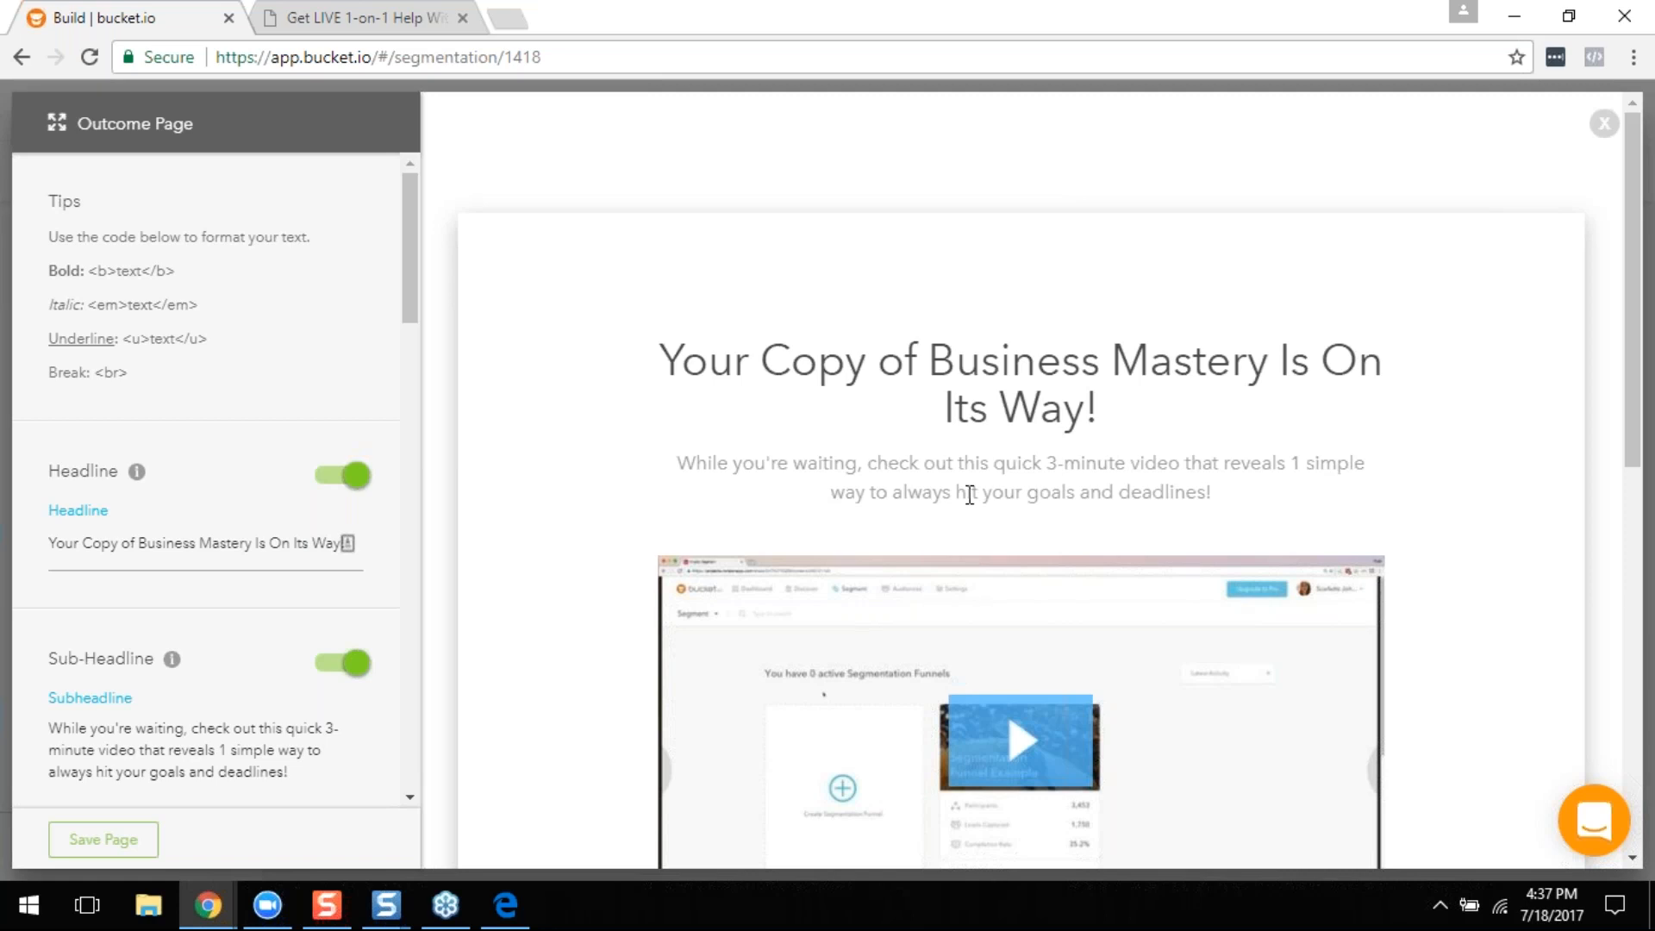
Step: Examine the outcome page's headline, sub-headline and video in the preview, and exit discarding changes
scroll(1034, 604, down, 5)
scroll(613, 621, up, 5)
click(1603, 124)
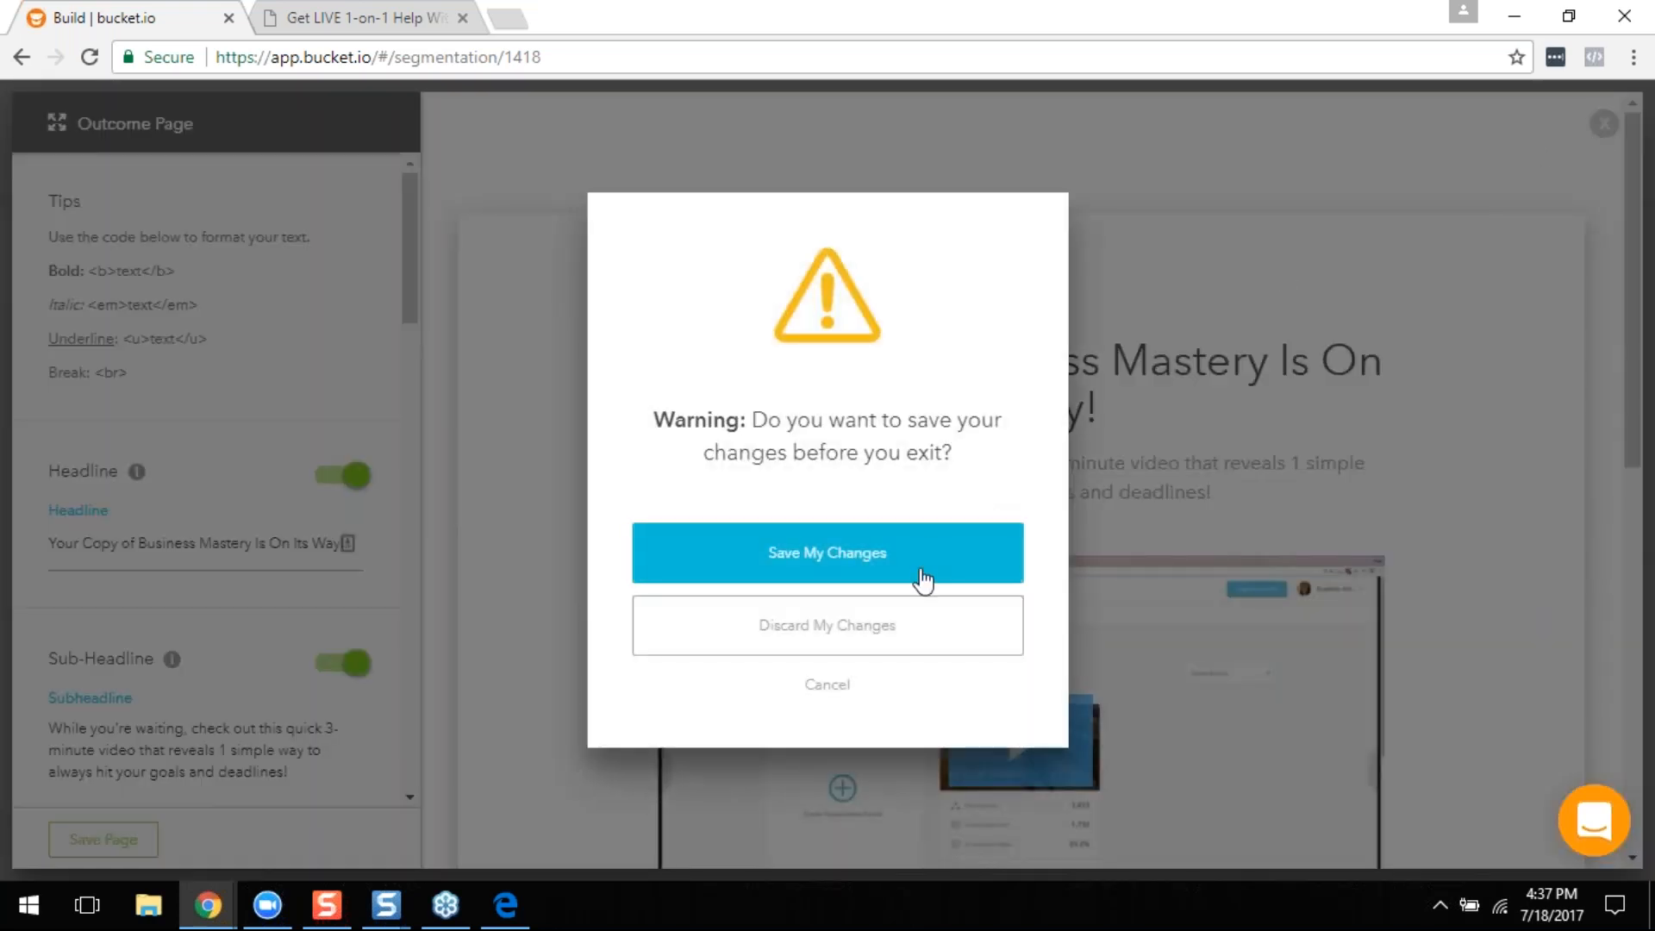
click(916, 621)
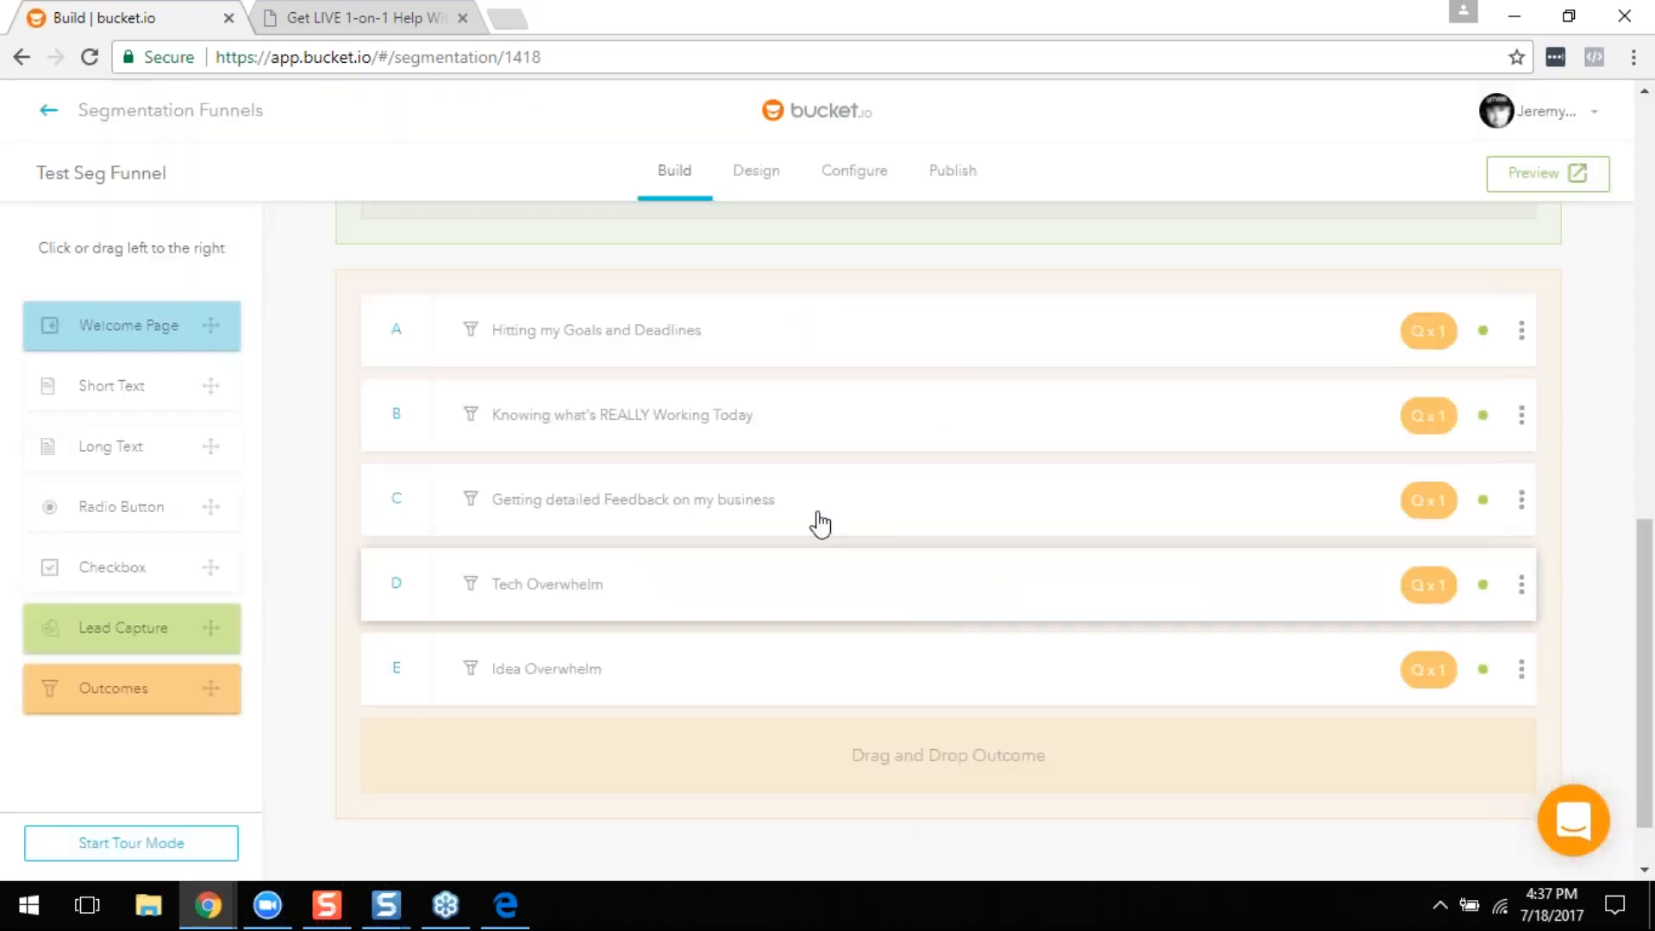
Step: Examine how the lead capture pages L1 to L5 correspond to outcomes A to E in Test Seg Funnel
scroll(647, 539, up, 4)
scroll(645, 548, up, 3)
scroll(680, 562, down, 3)
scroll(987, 610, down, 3)
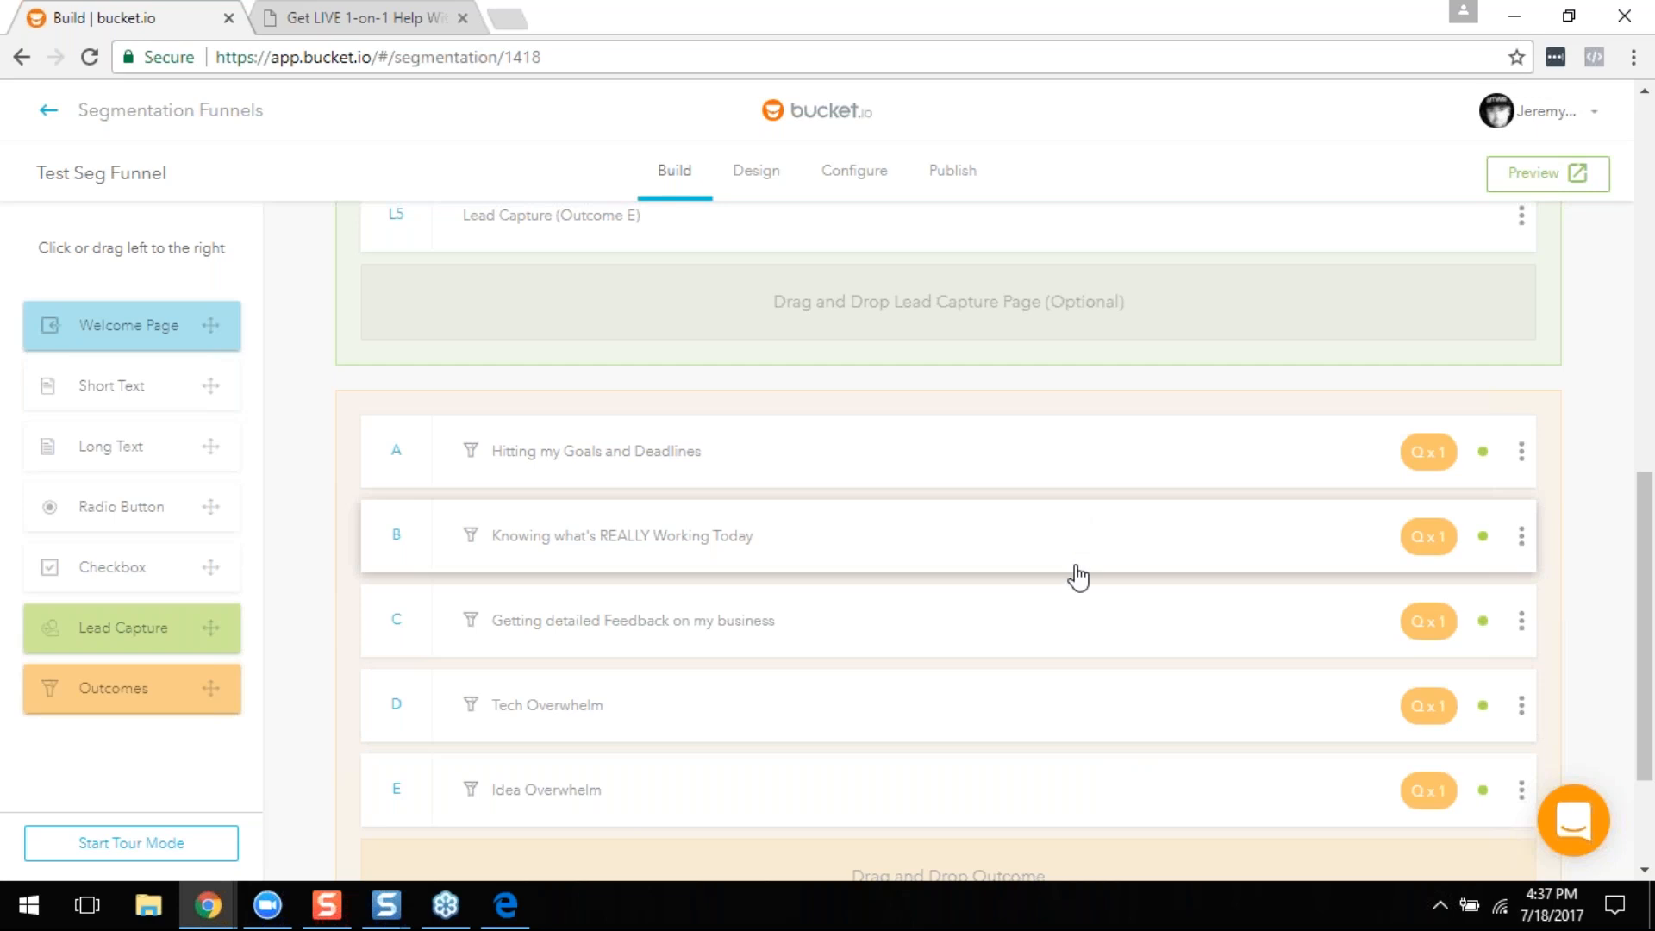
scroll(1077, 577, up, 3)
scroll(1121, 634, up, 4)
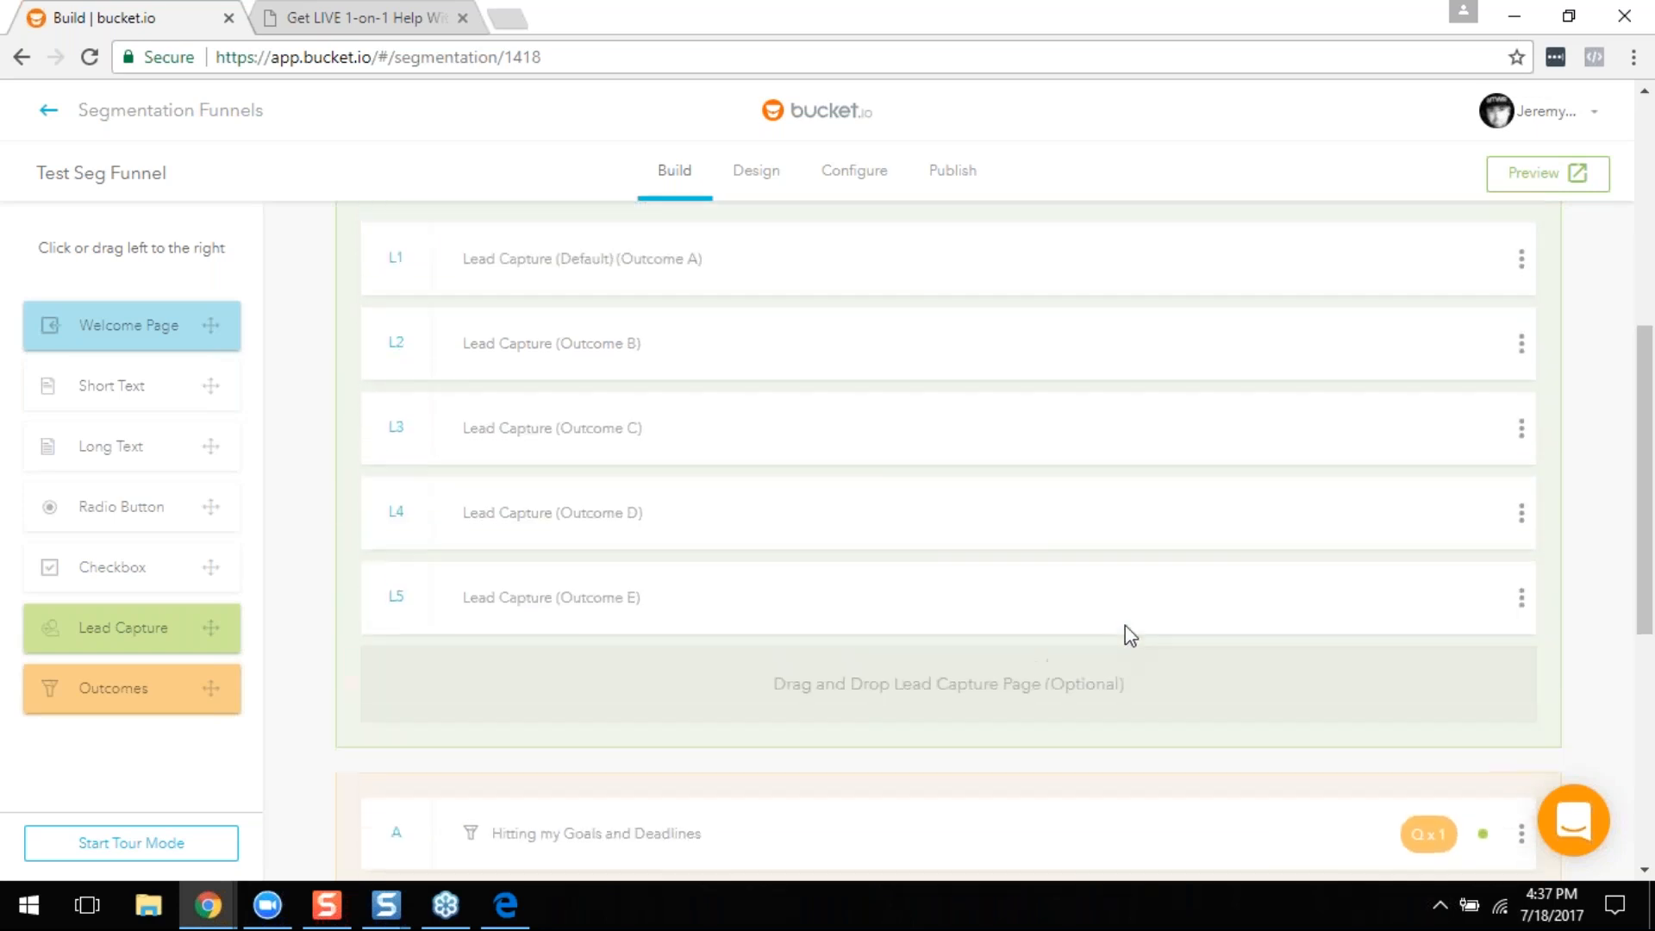
scroll(1115, 635, down, 4)
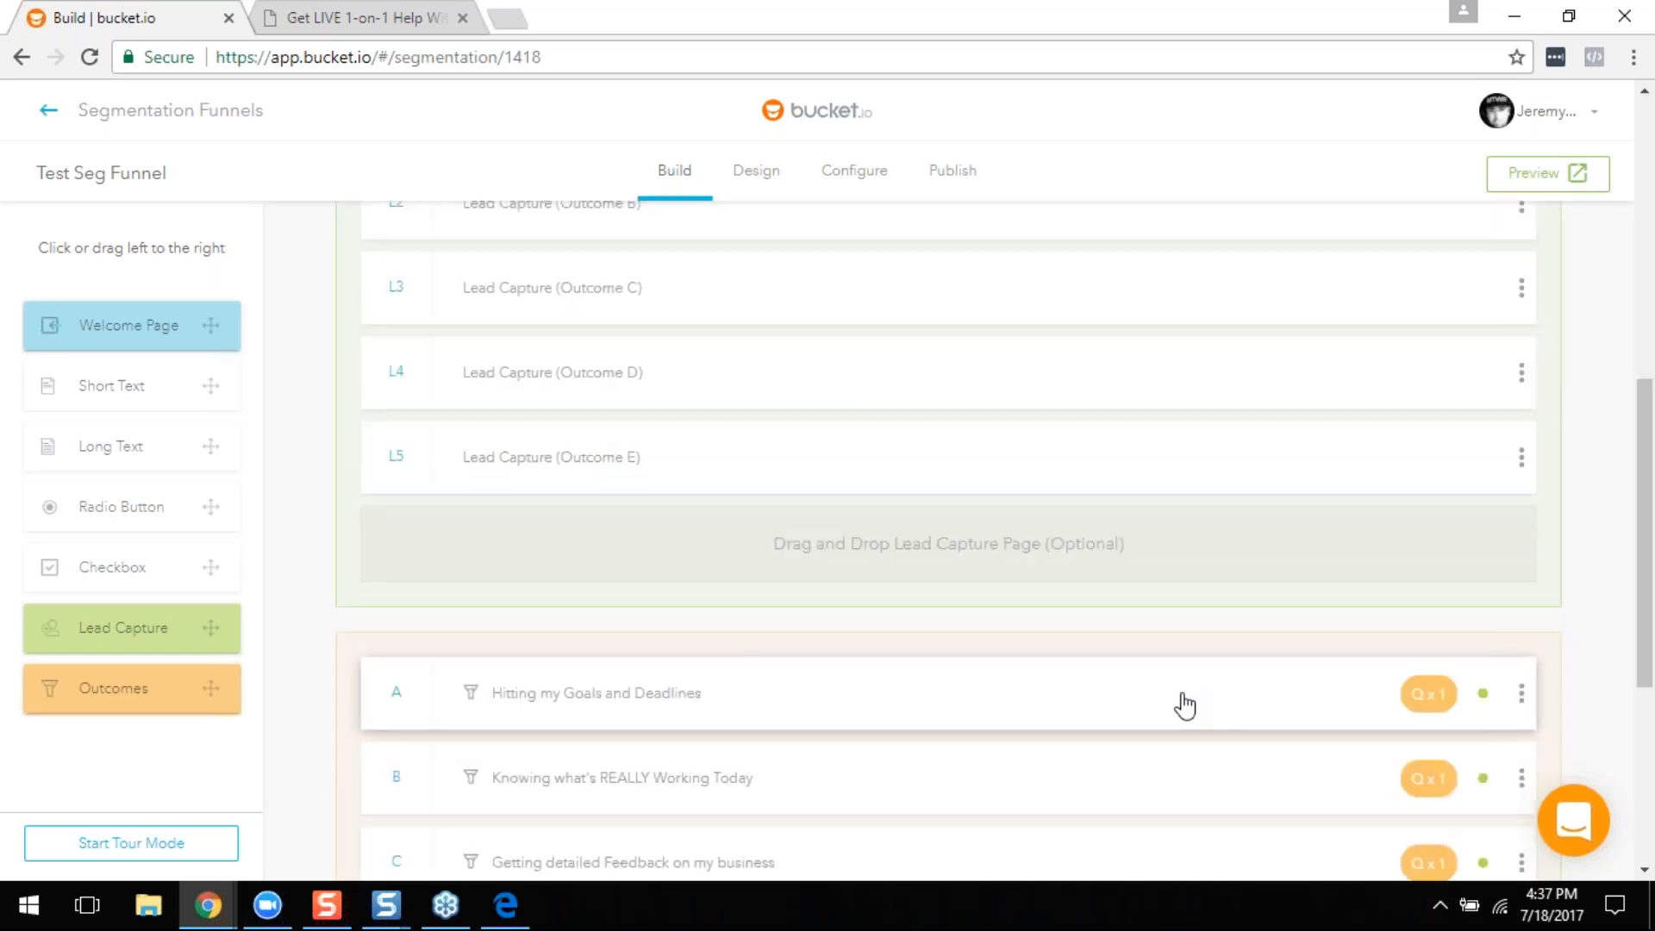
scroll(1121, 698, down, 4)
scroll(1068, 754, up, 5)
scroll(750, 617, up, 6)
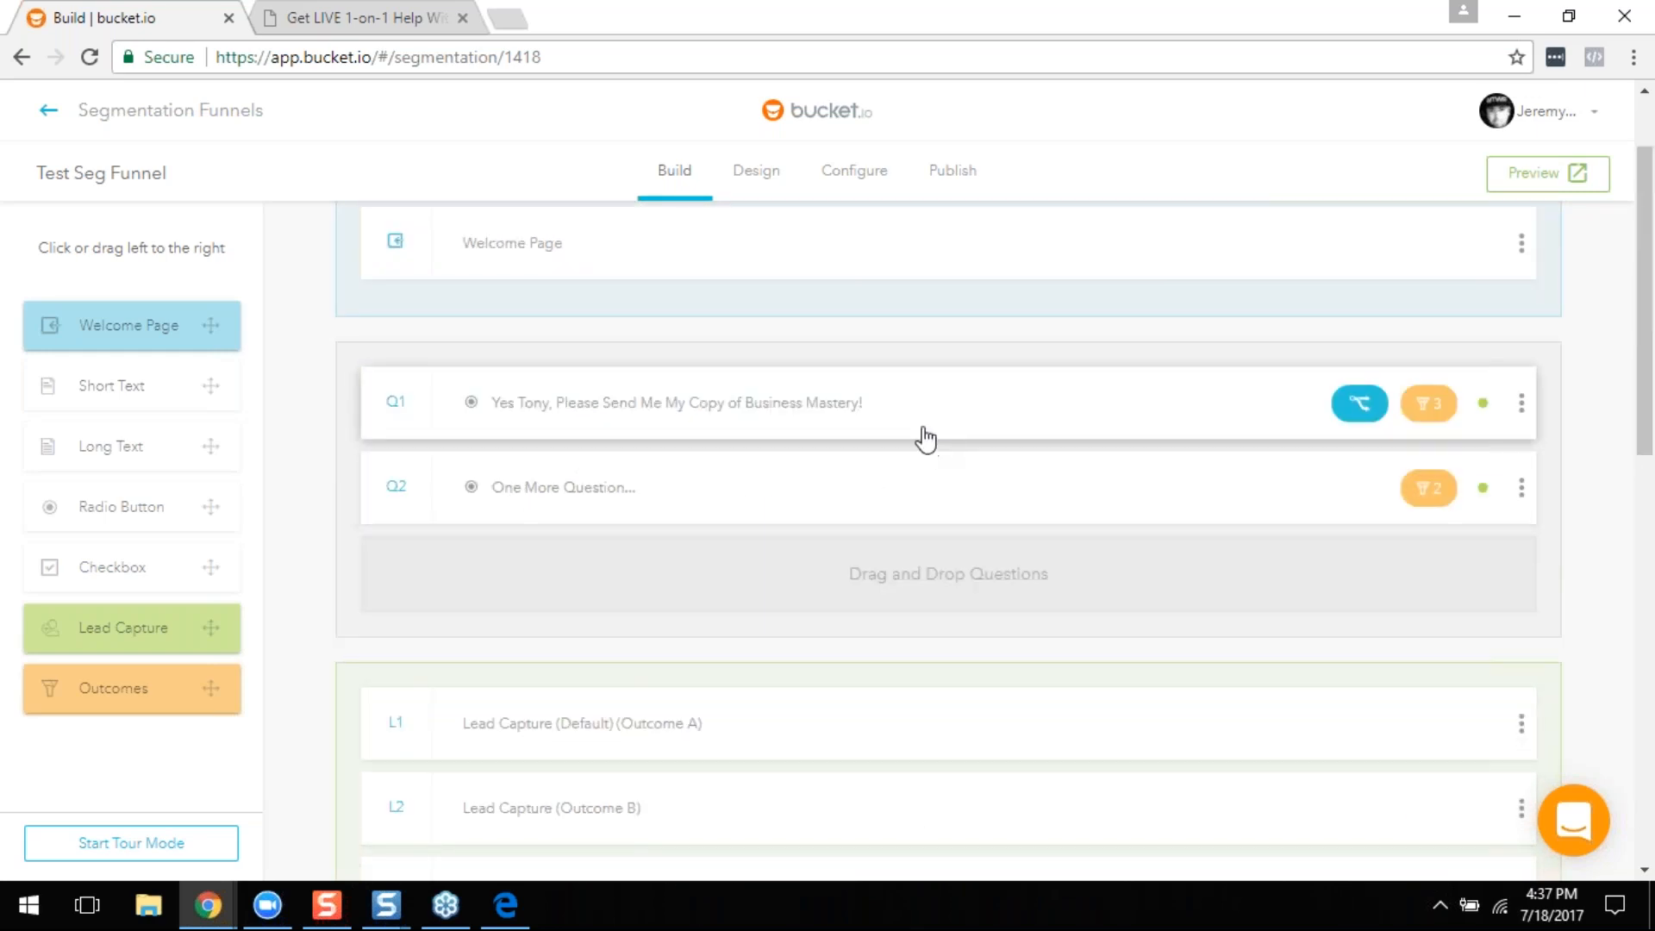
Step: Open question Q1, "Yes Tony, Please Send Me My Copy of Business Mastery!", and examine its description and answer options
click(702, 407)
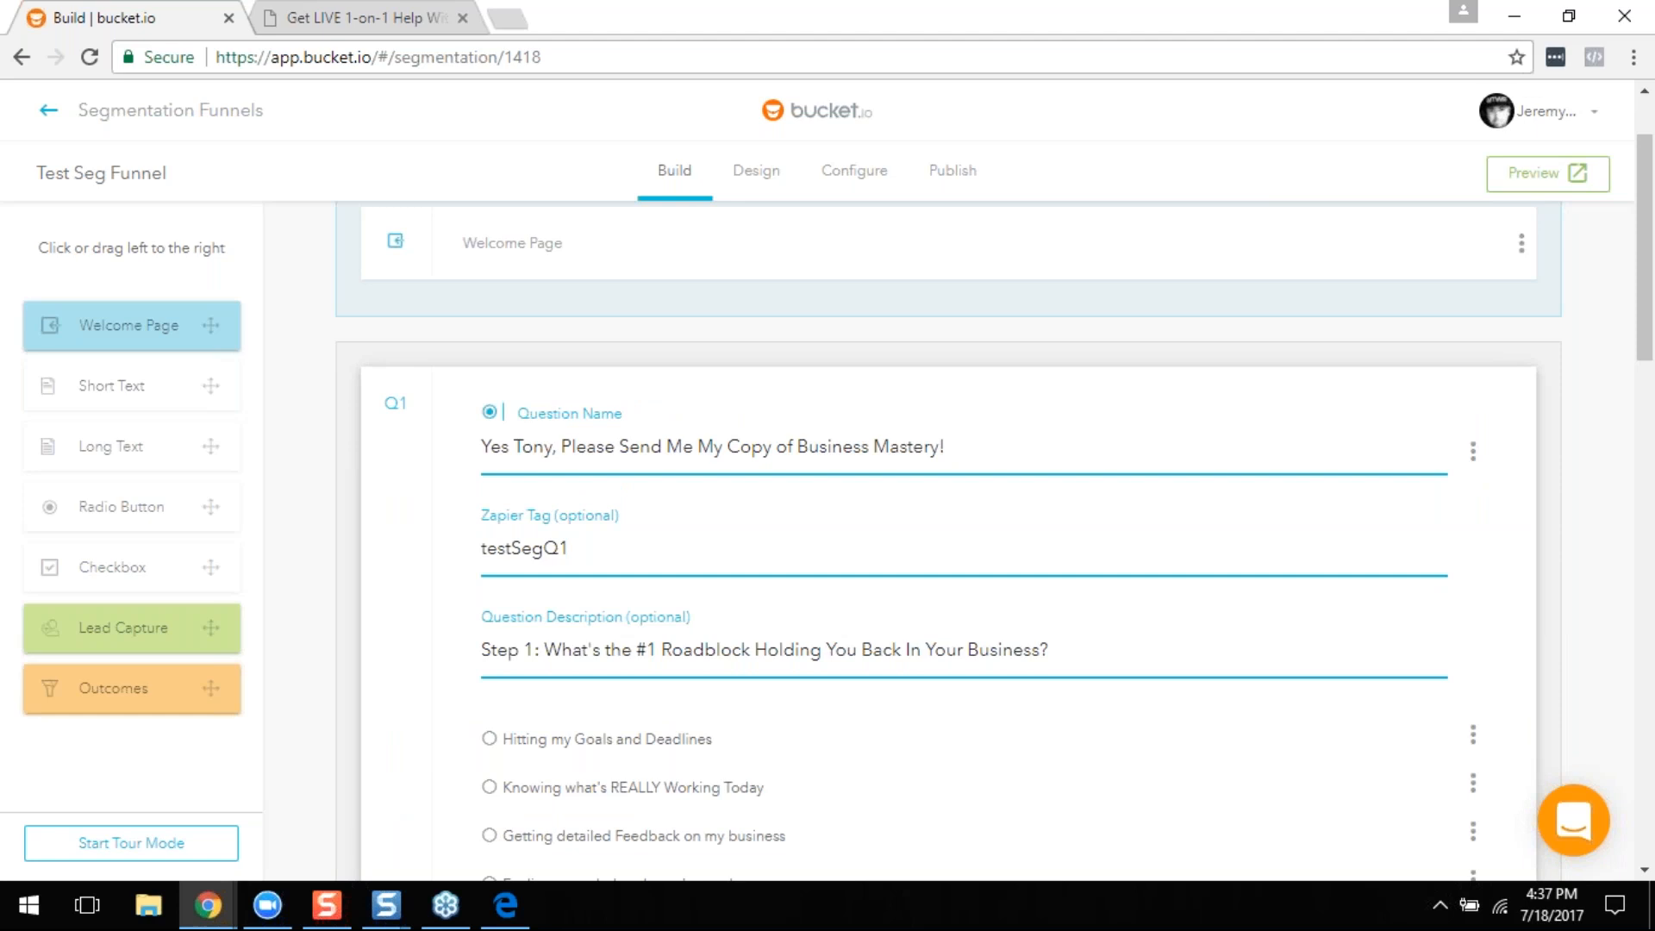
scroll(703, 453, down, 3)
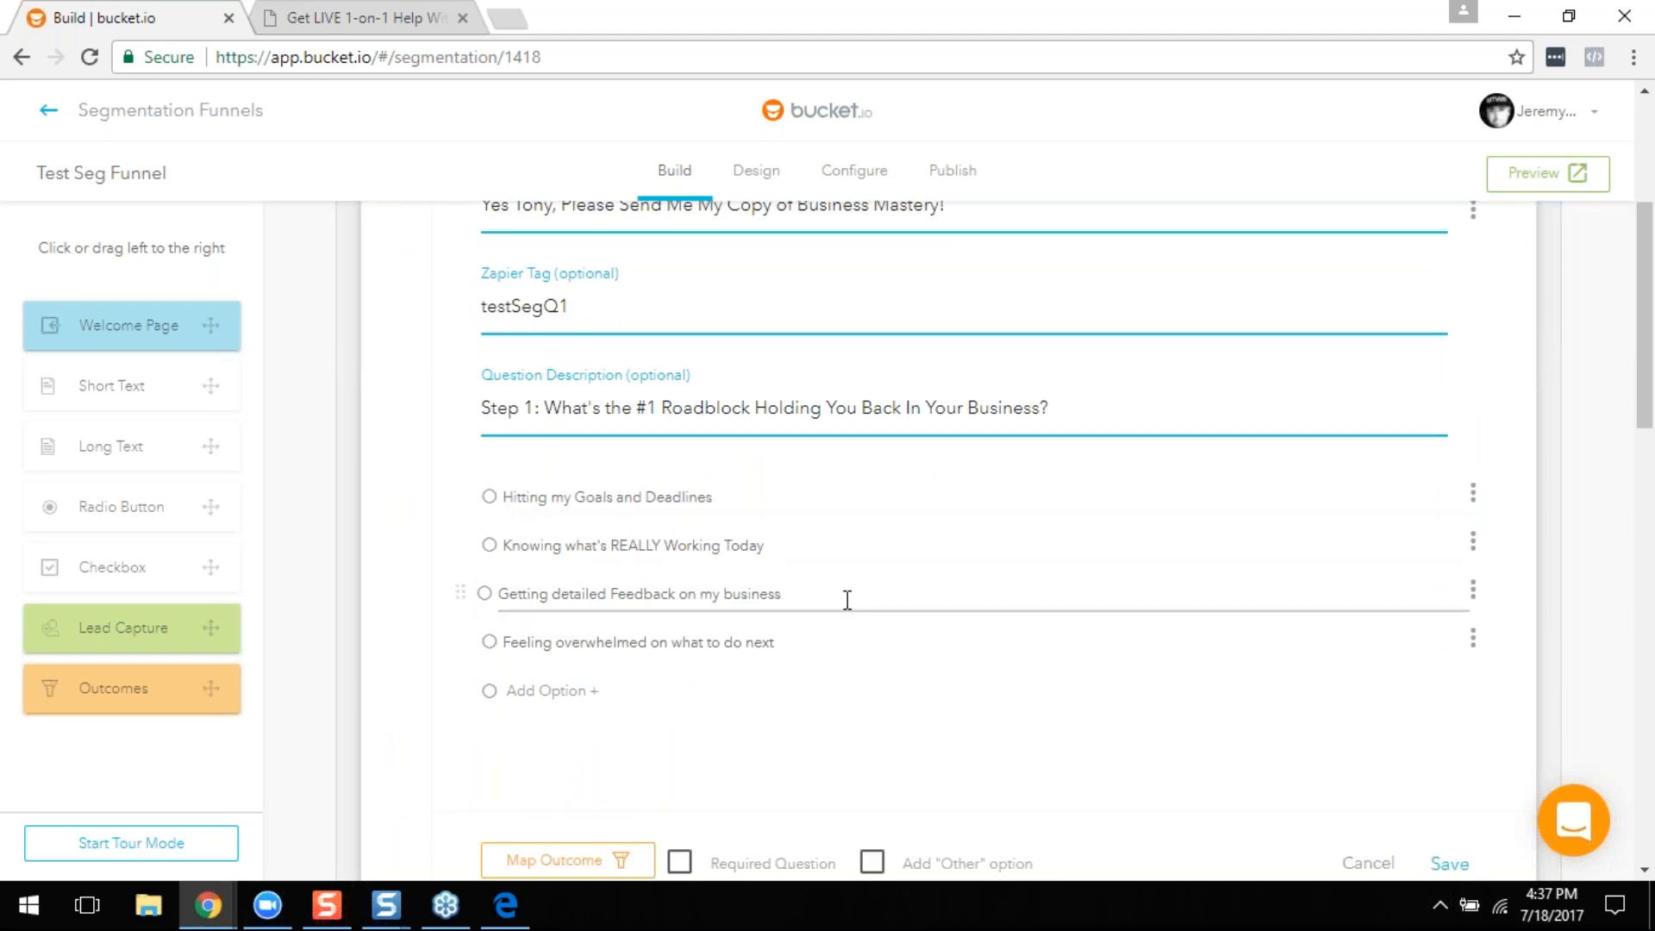
scroll(847, 599, down, 2)
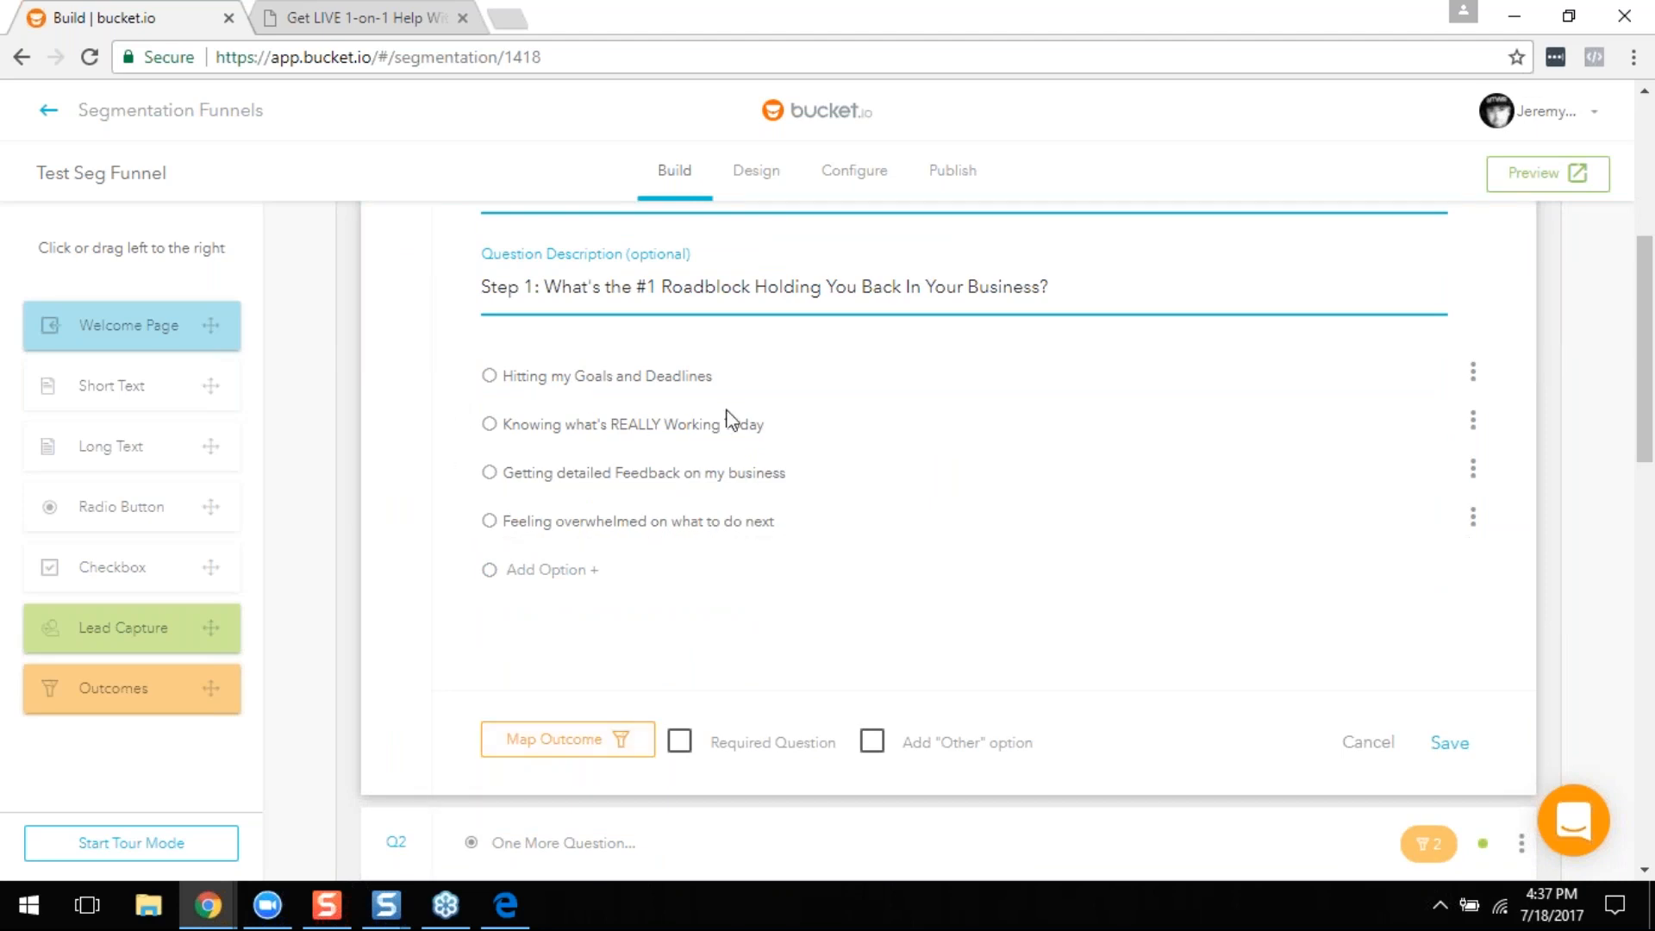
scroll(817, 518, up, 4)
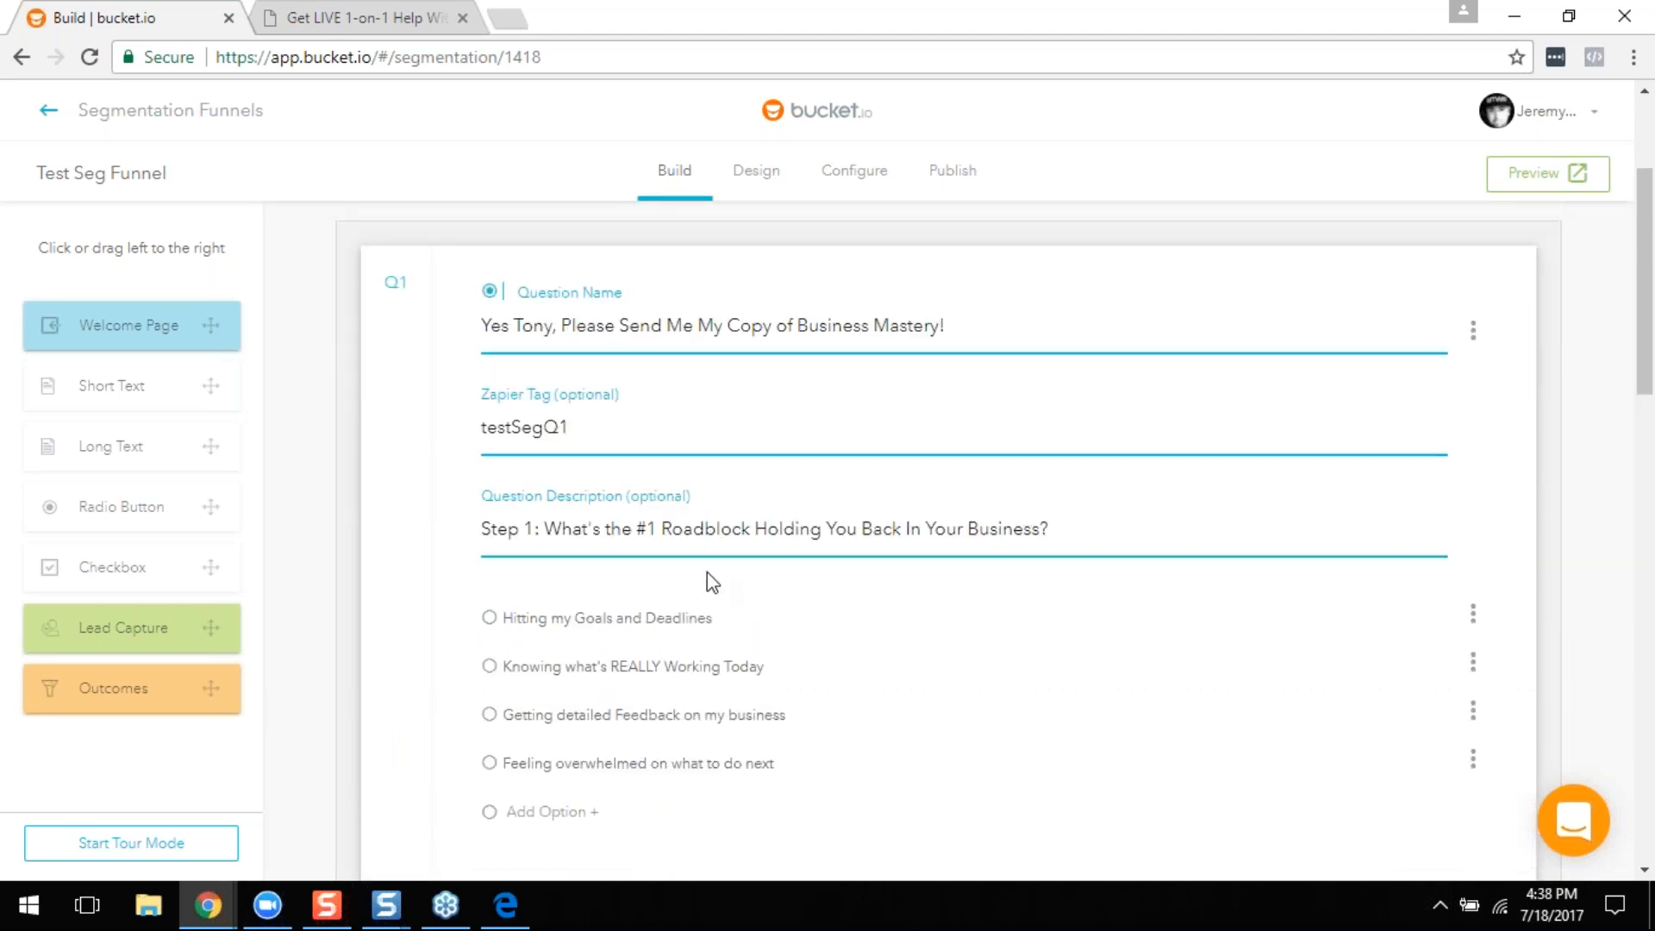
scroll(1062, 524, down, 9)
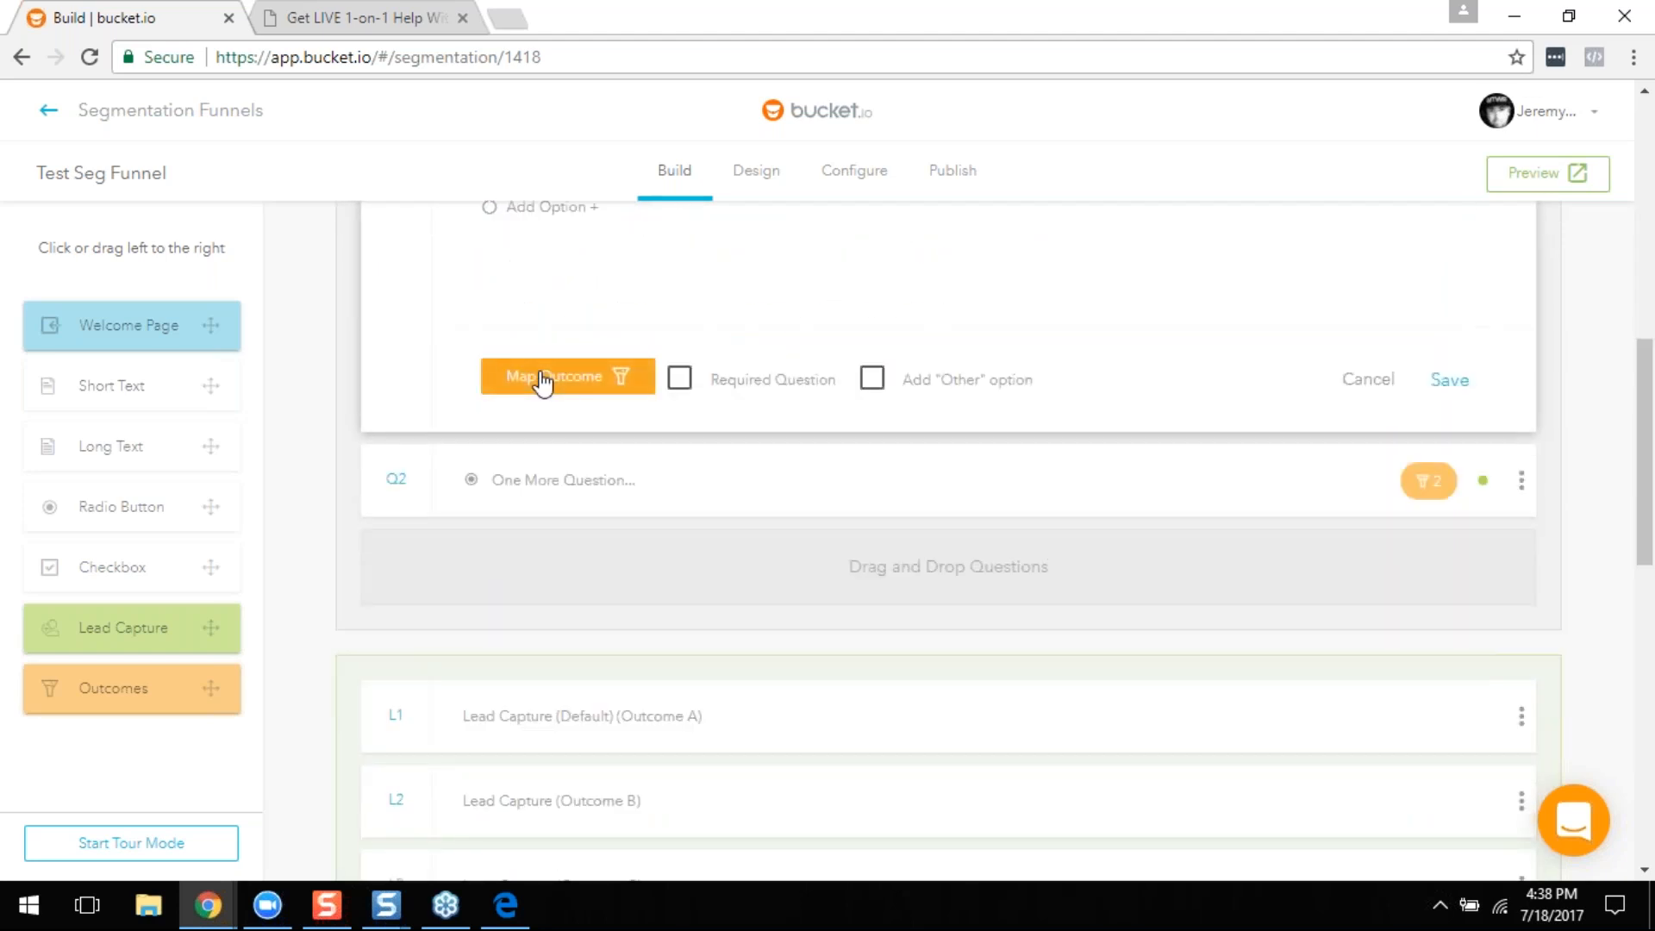
Step: Examine Q1's outcome mapping, comparing its answers with the available outcomes, and cancel without saving
click(542, 379)
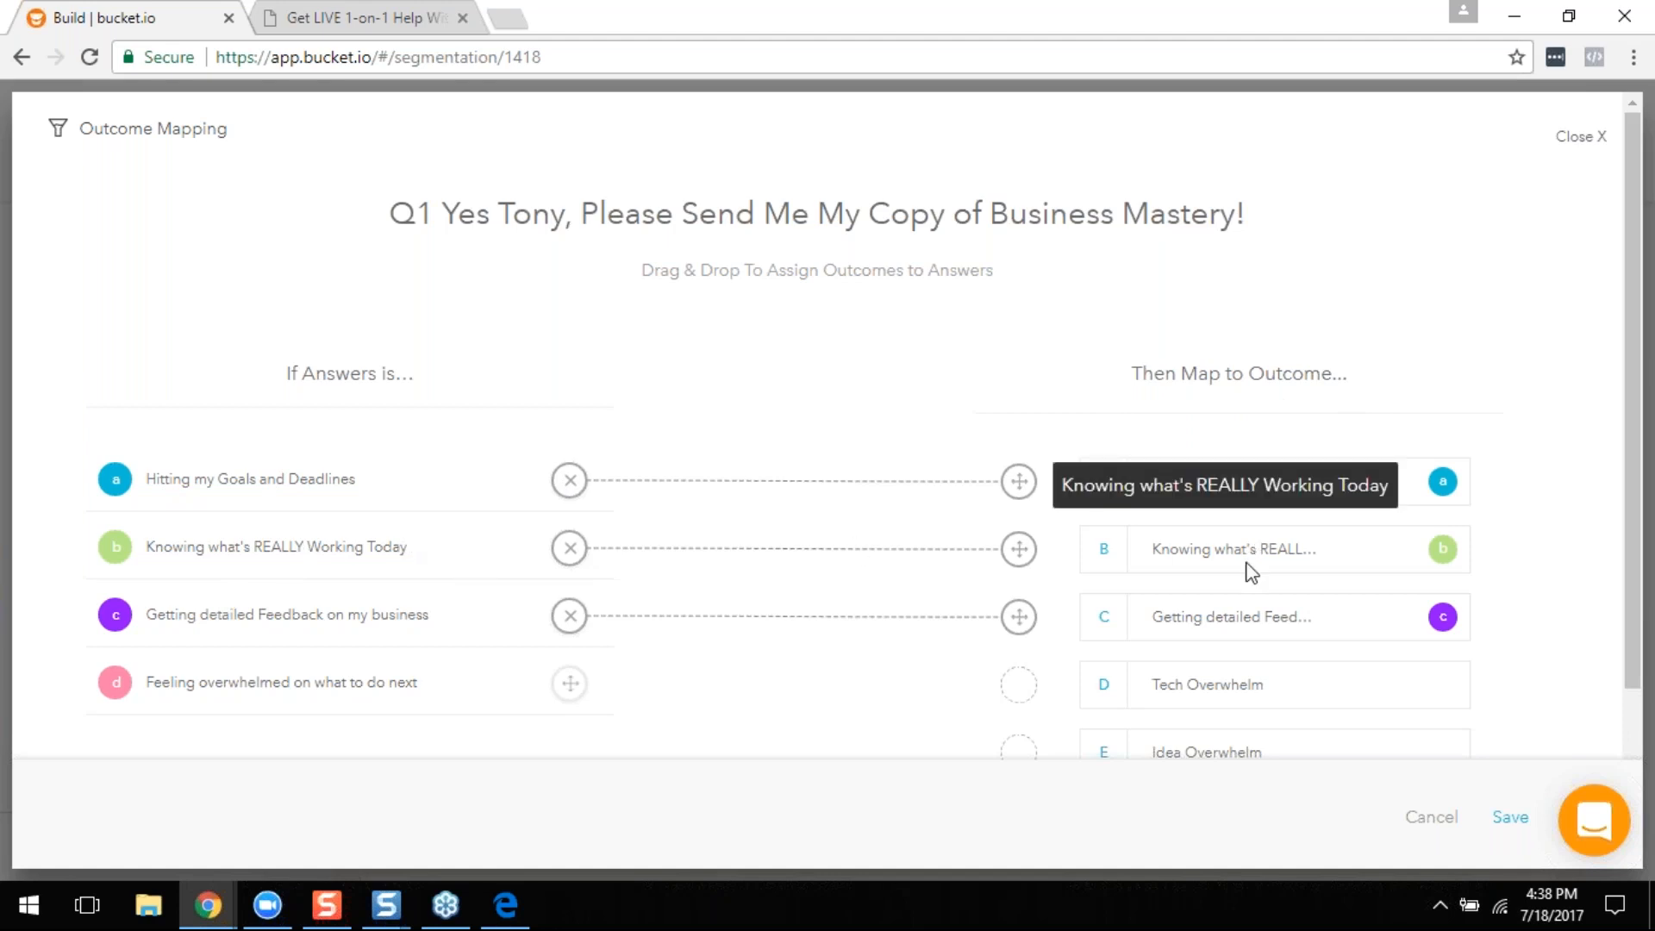
scroll(1035, 584, down, 1)
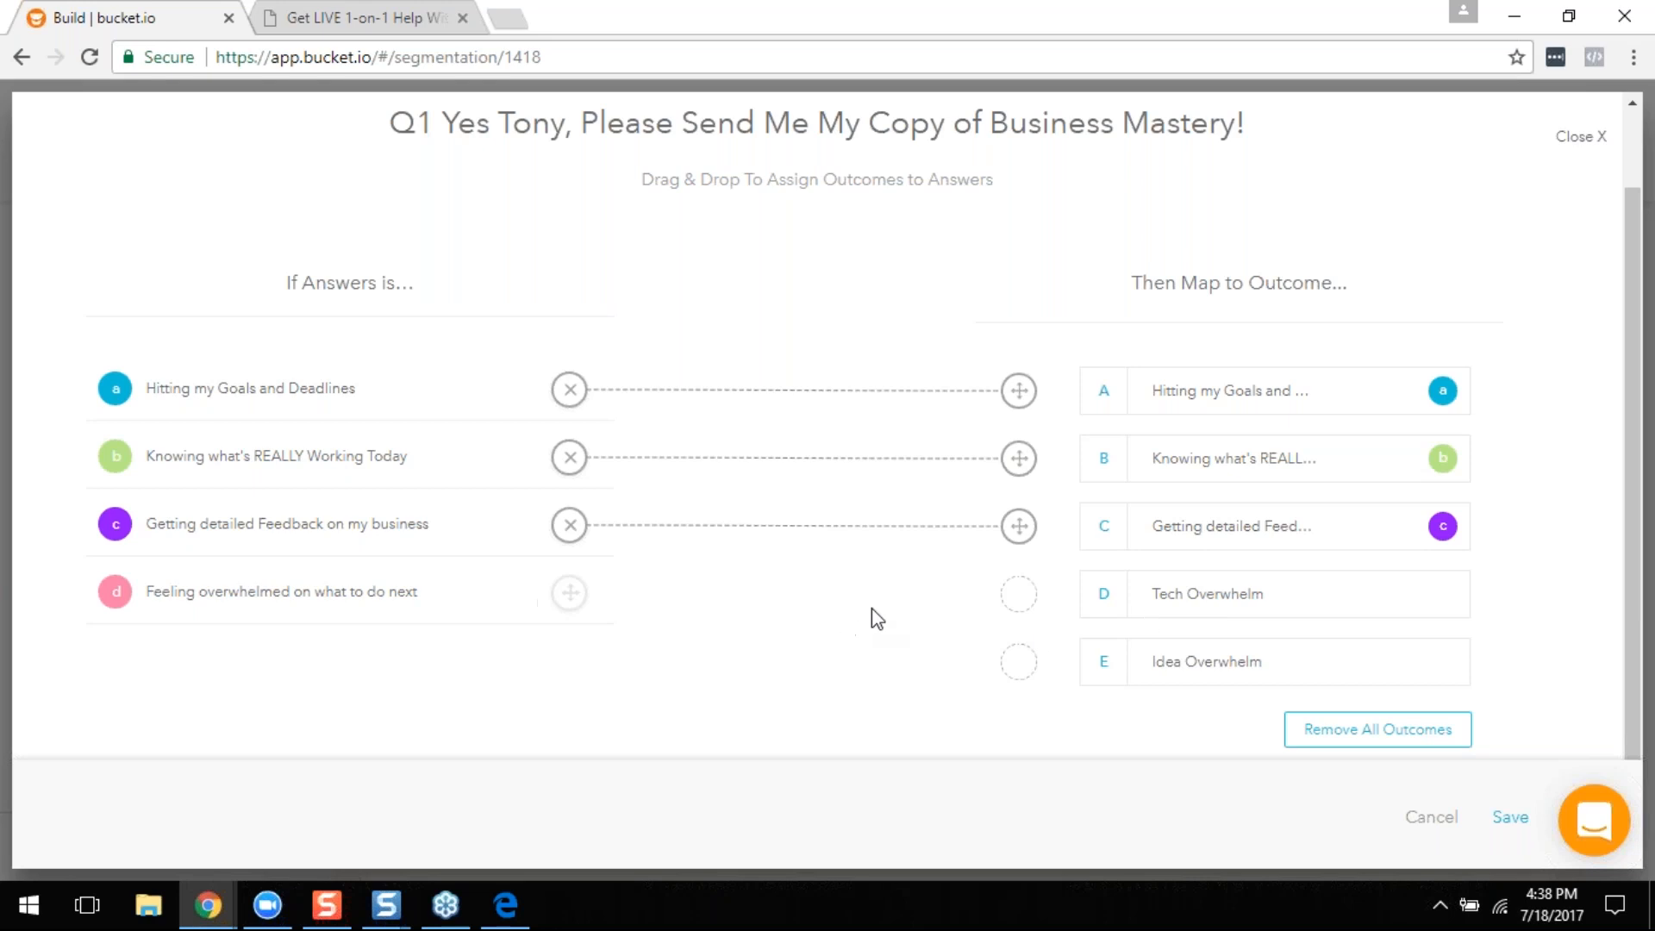
click(1434, 819)
scroll(1356, 680, up, 3)
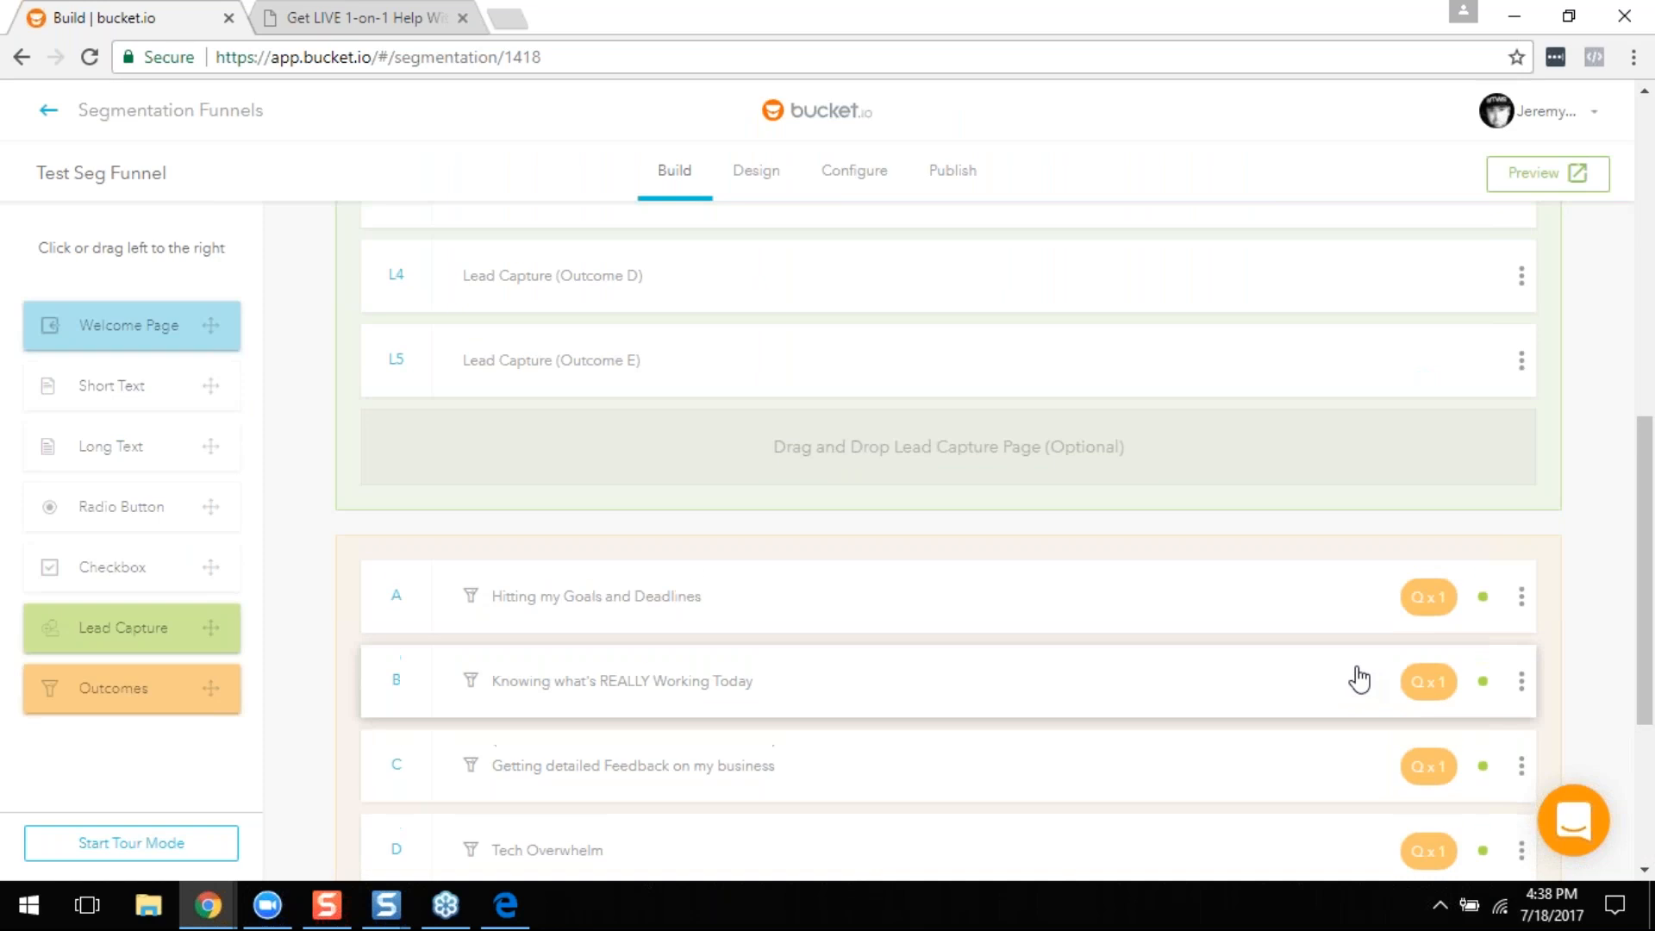
scroll(1219, 594, up, 6)
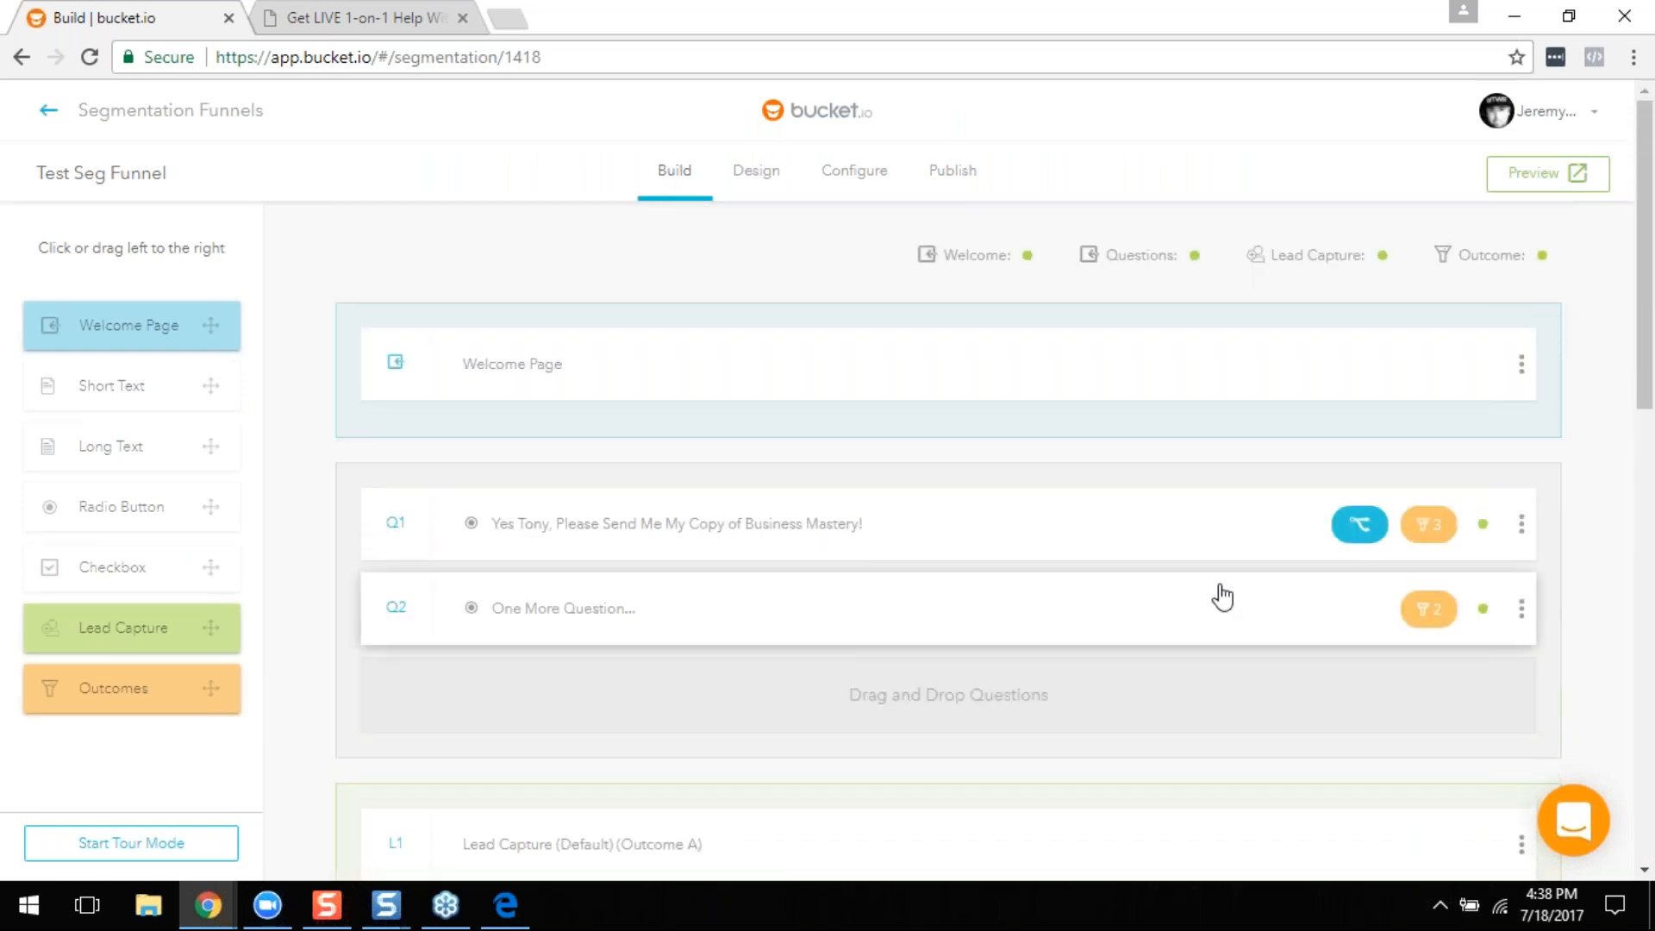
Step: Review Q1's branching logic for the answer "Feeling overwhelmed on what to do next" and save it
click(1521, 531)
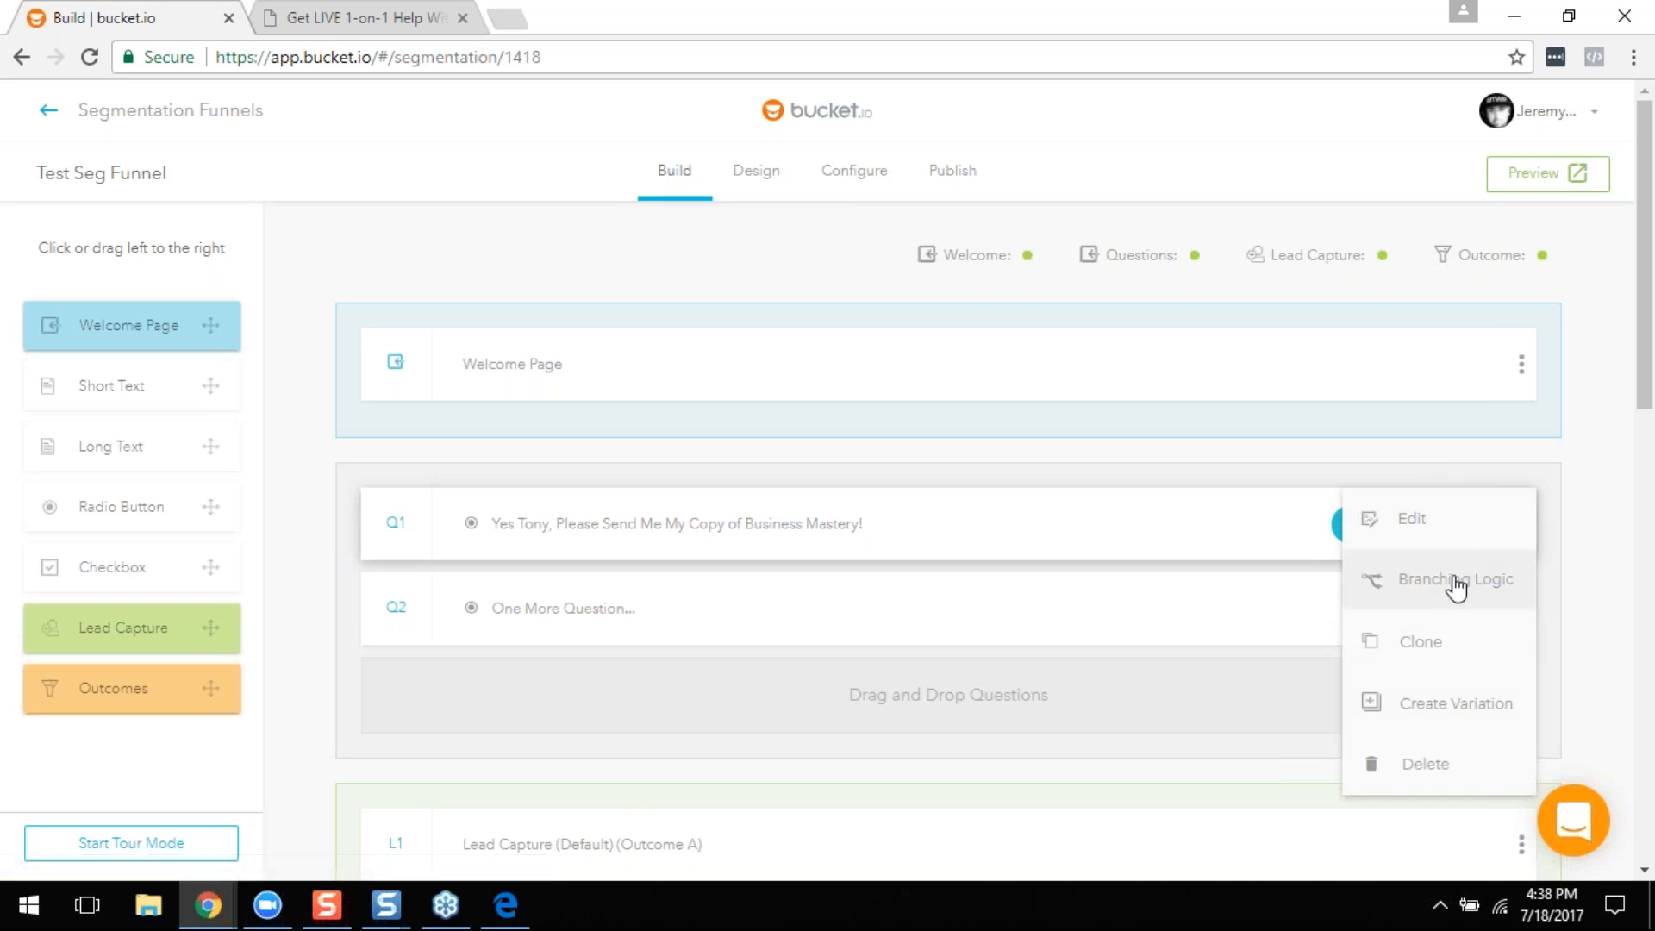
click(1457, 582)
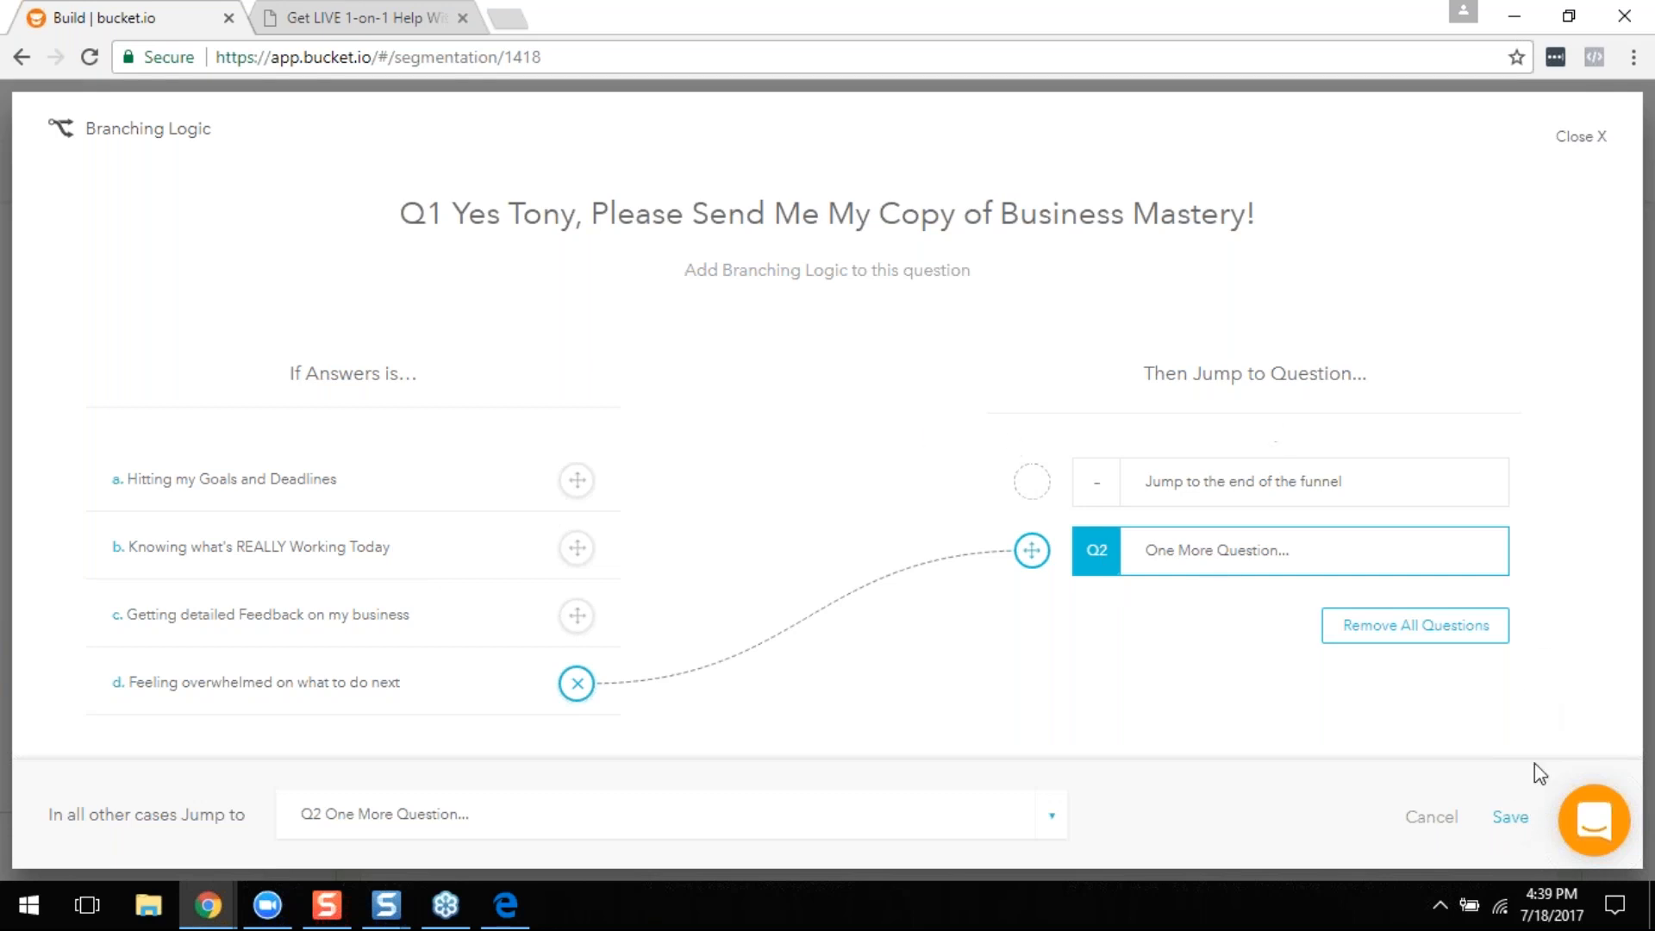
click(1510, 817)
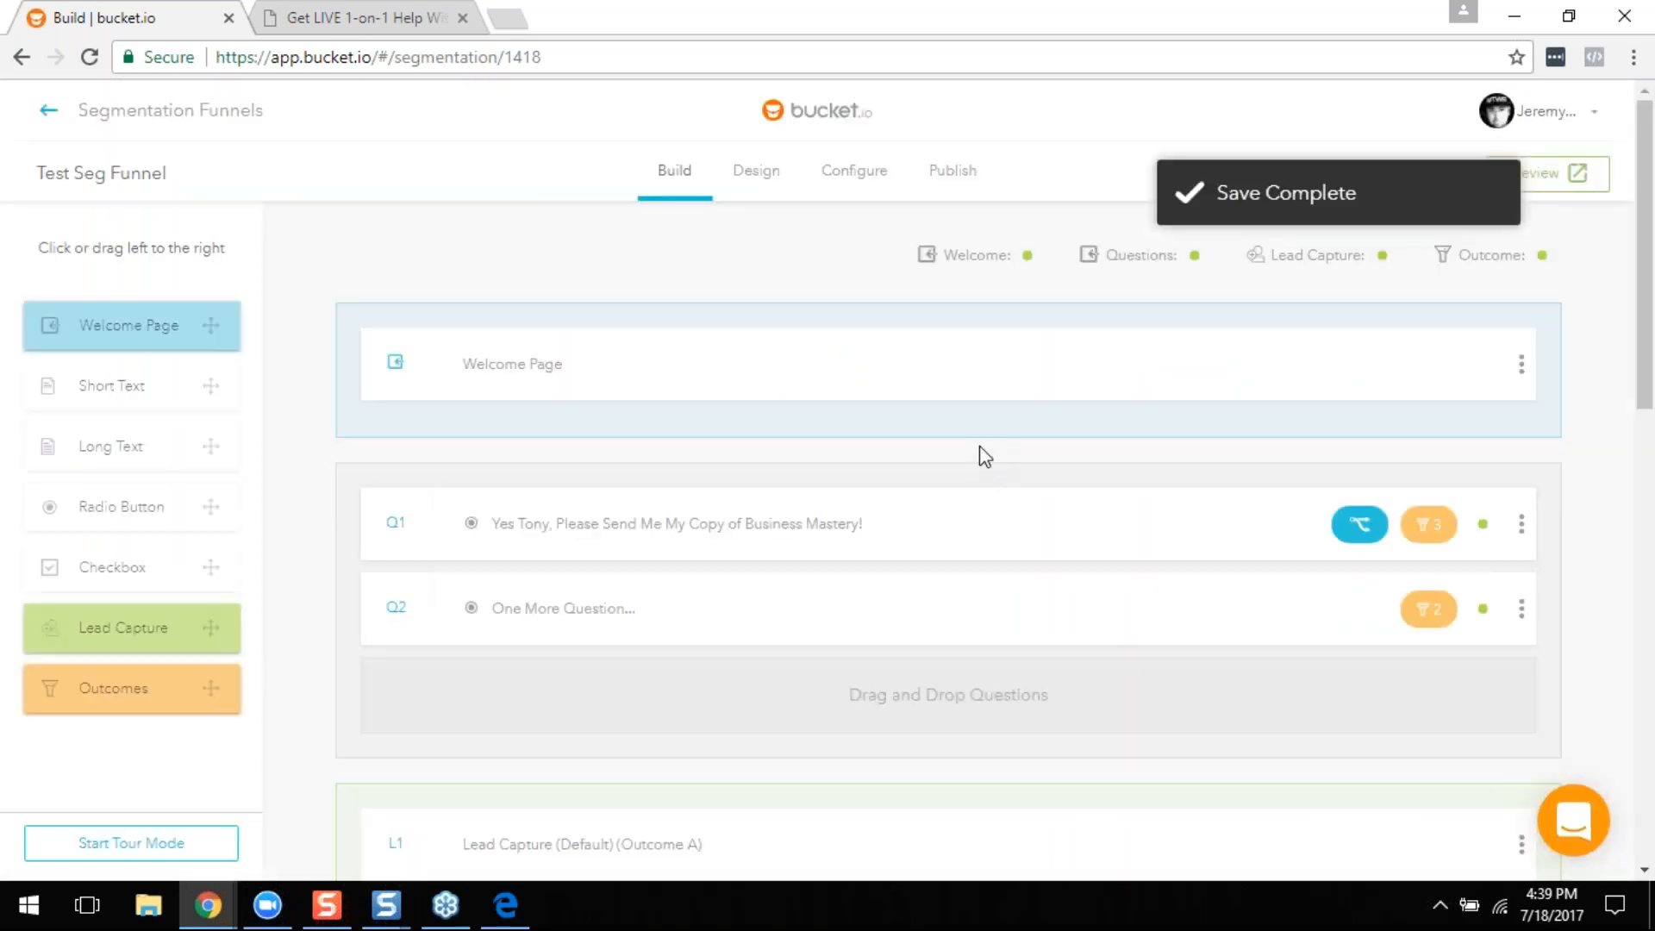
Step: Open question Q2, "One More Question...", and examine its description and answer options
scroll(981, 462, down, 2)
click(747, 506)
scroll(753, 498, down, 3)
scroll(753, 495, up, 3)
scroll(717, 567, down, 3)
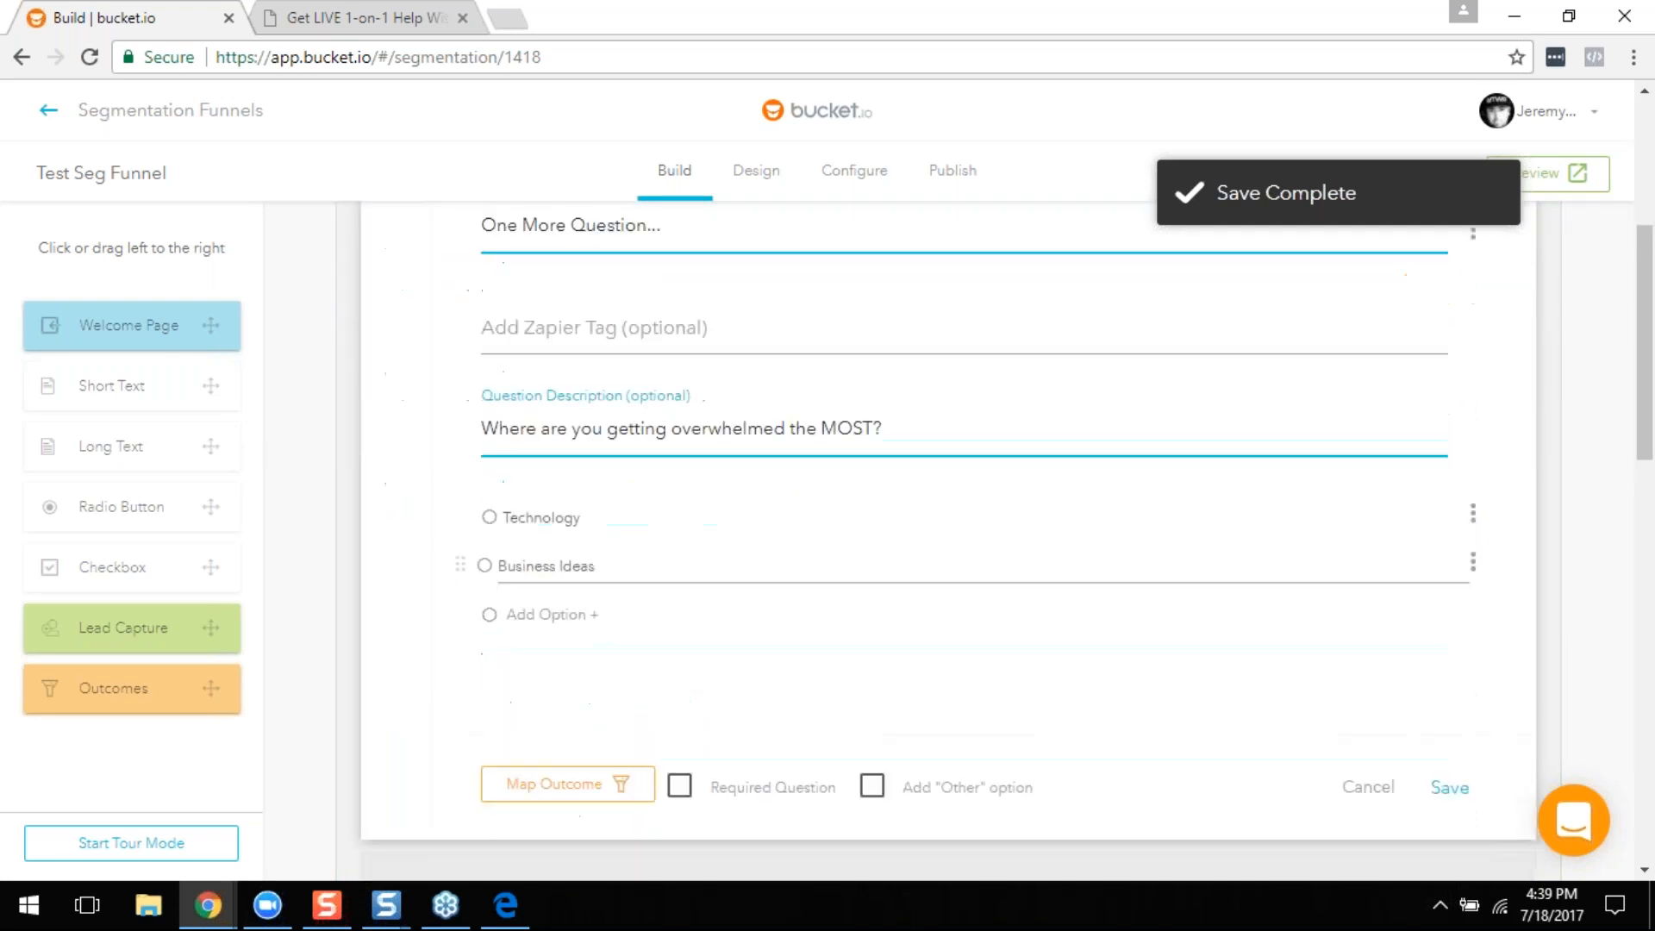
scroll(566, 625, down, 2)
Step: Examine Q2's outcome mapping for the Technology and Business Ideas answers, and cancel without saving
click(550, 617)
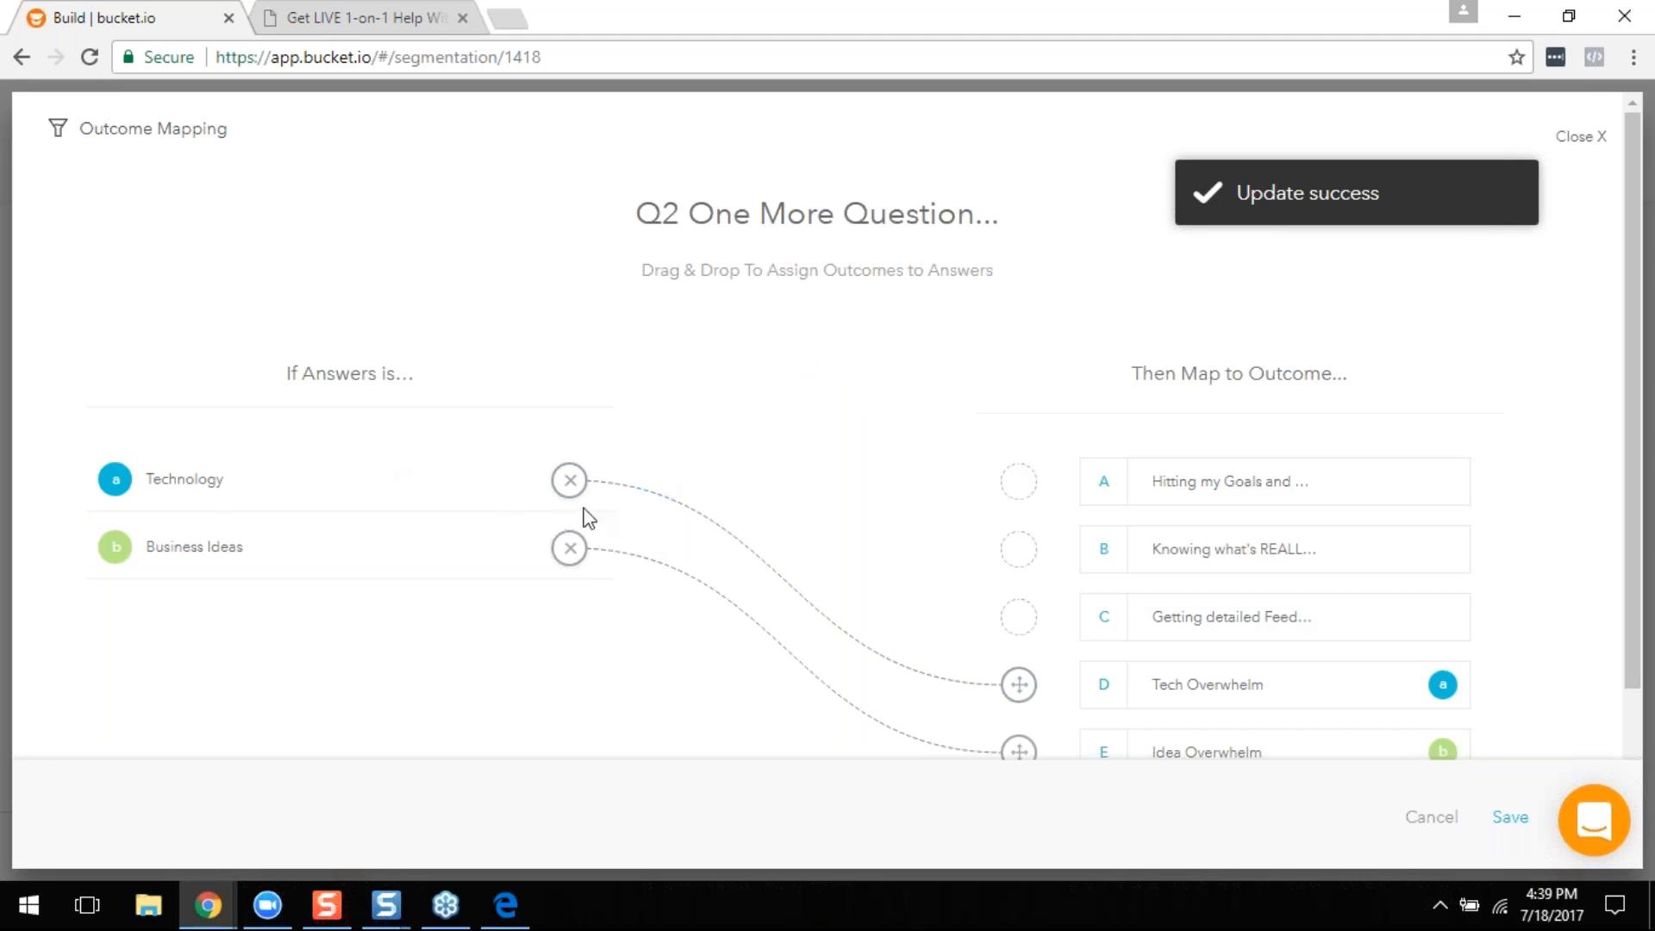
scroll(841, 530, down, 2)
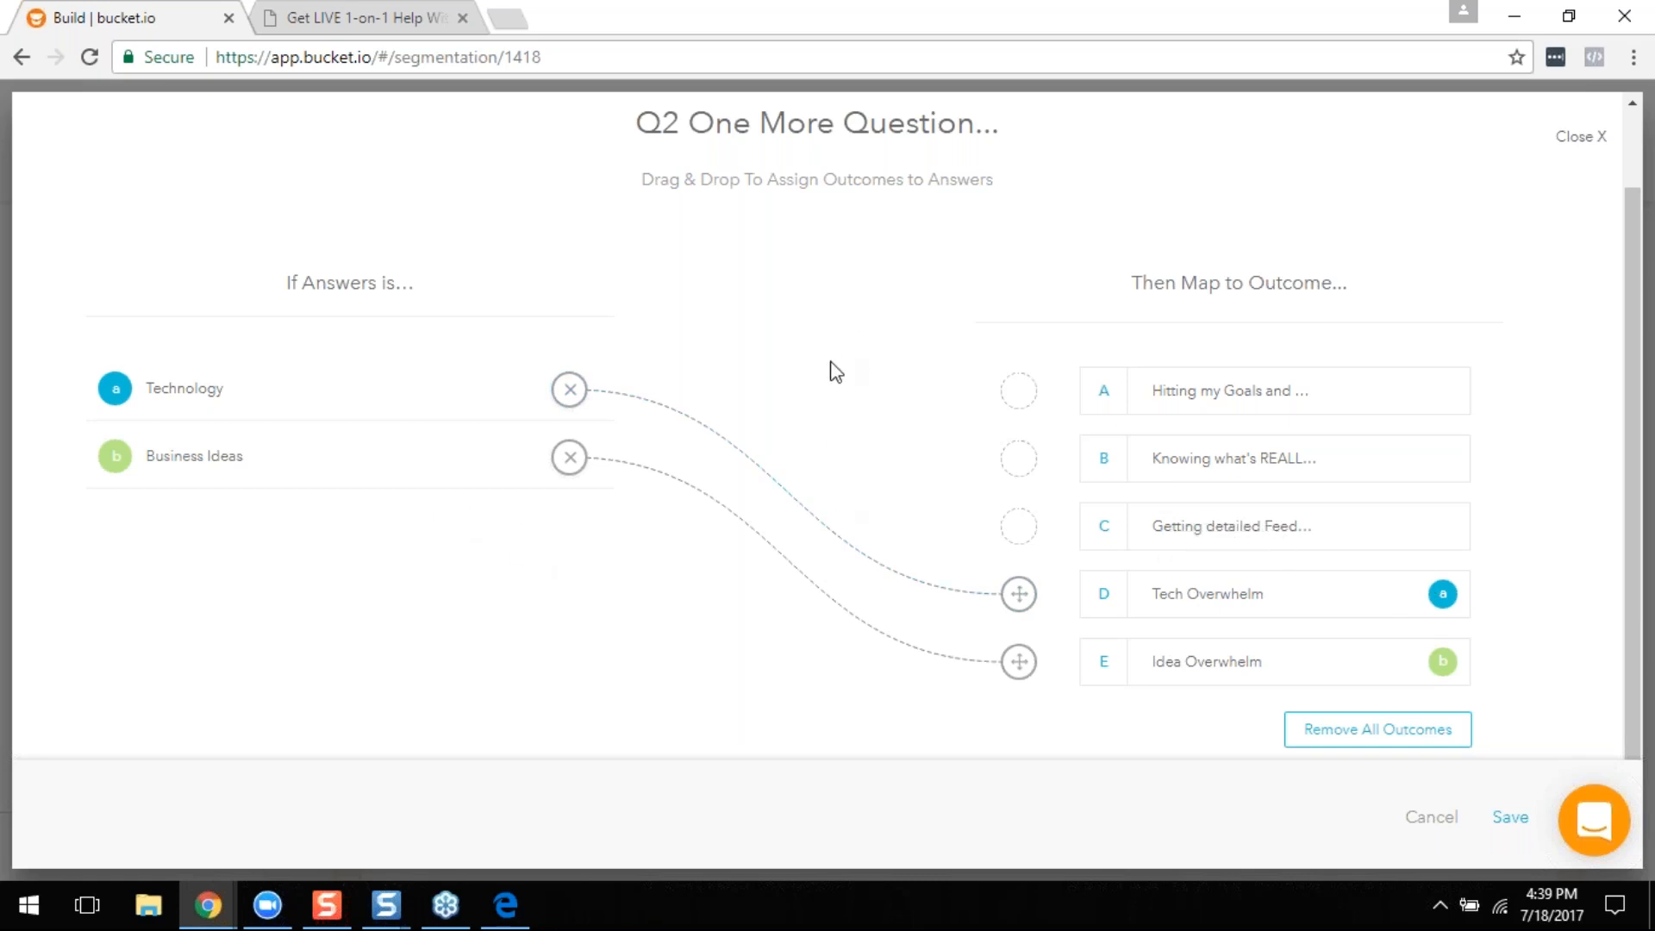
scroll(836, 372, up, 2)
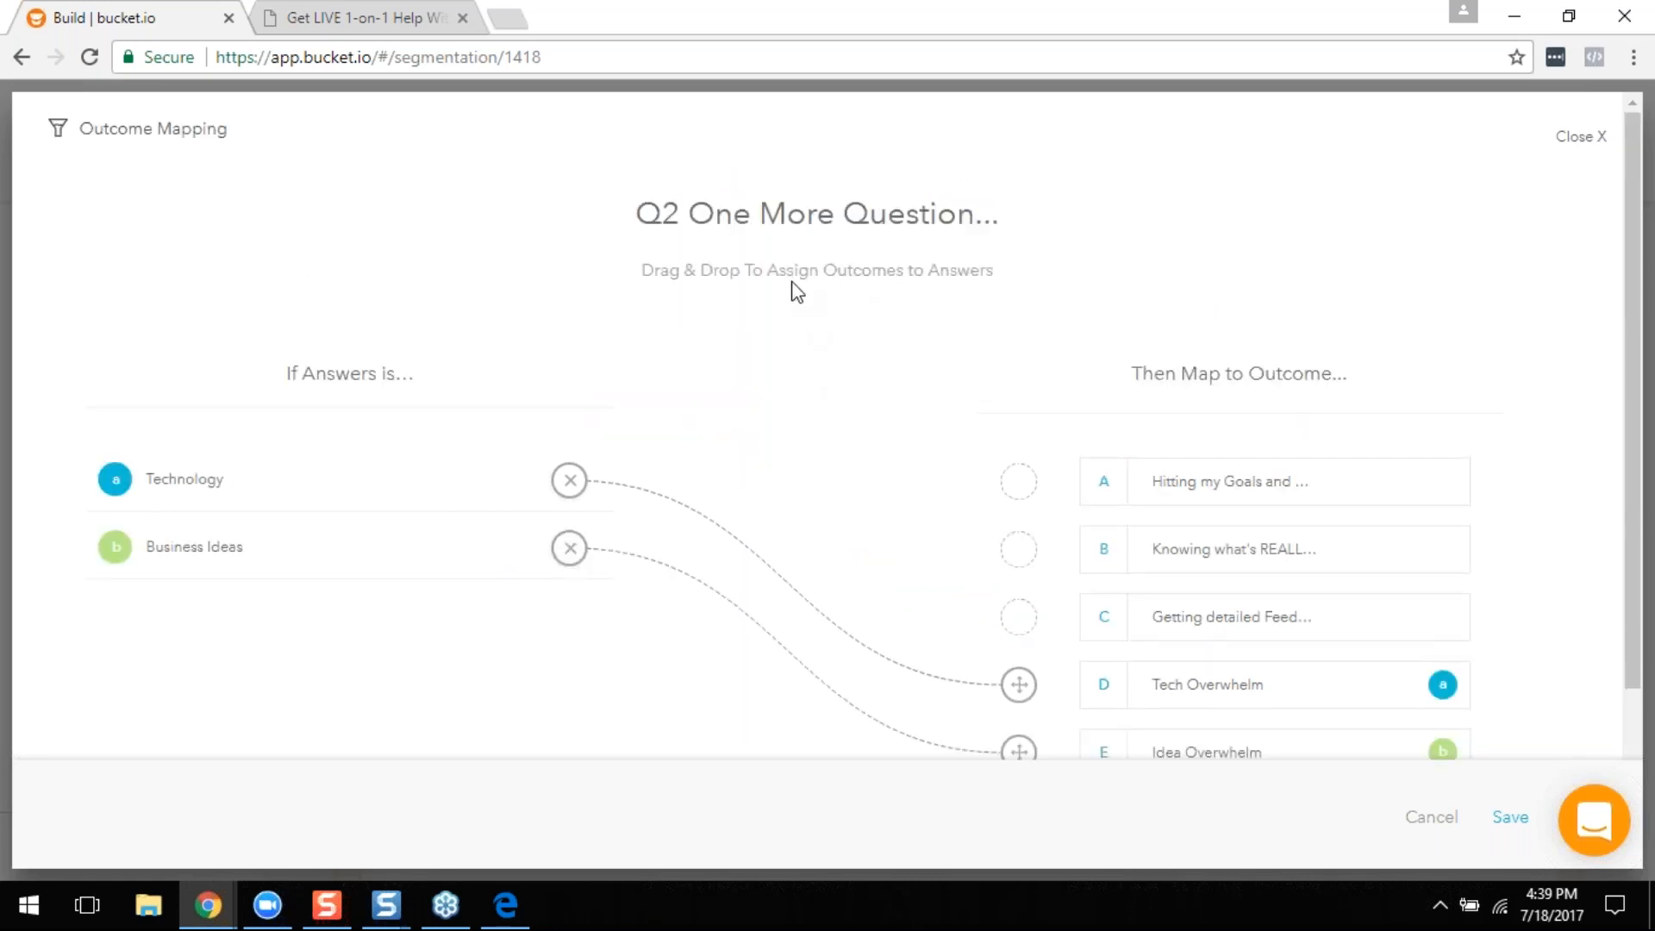
scroll(1156, 681, down, 2)
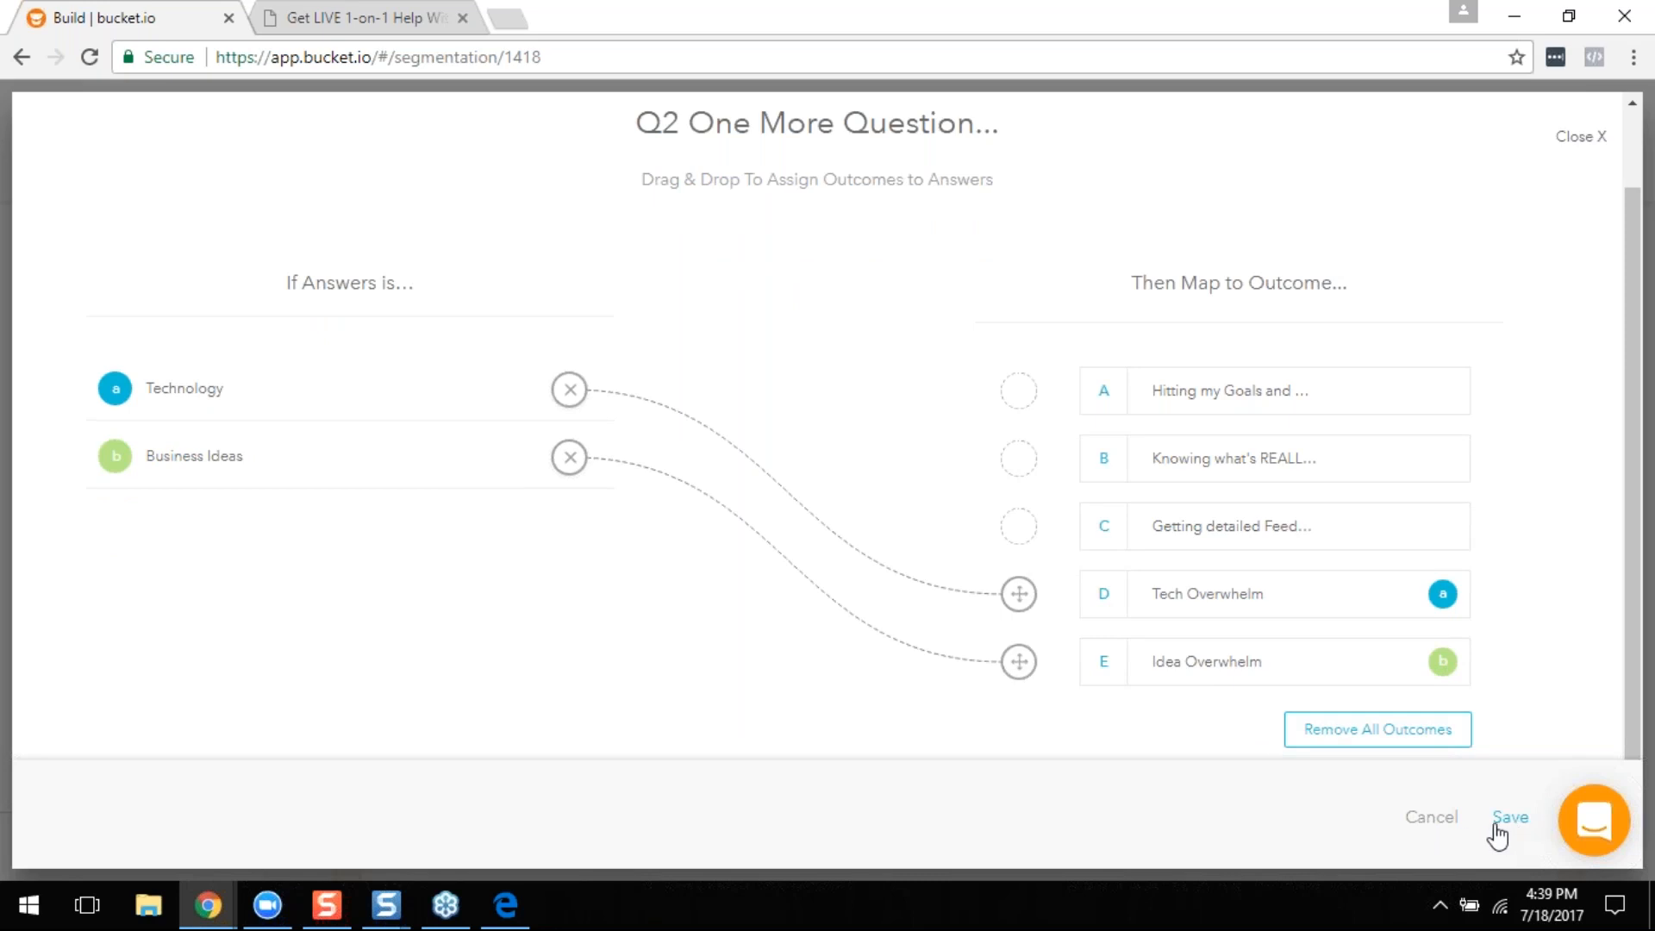
click(1448, 826)
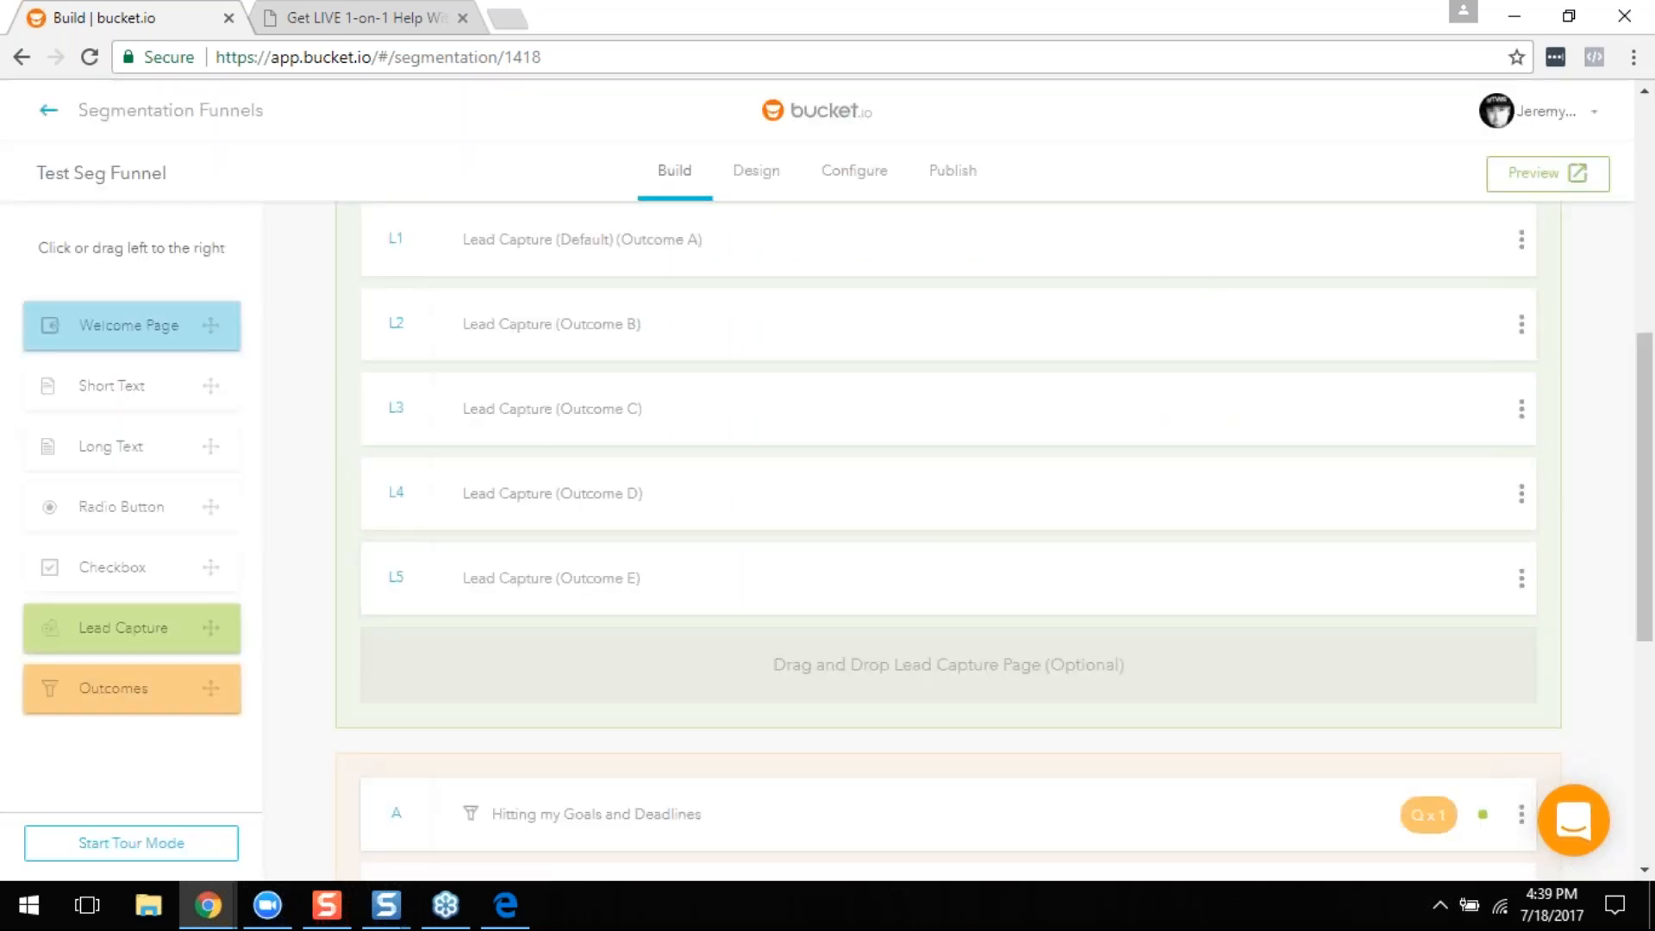
Step: Look over the whole funnel structure, checking the lead captures, the outcomes, the welcome page and the questions
scroll(938, 543, down, 6)
scroll(946, 599, up, 10)
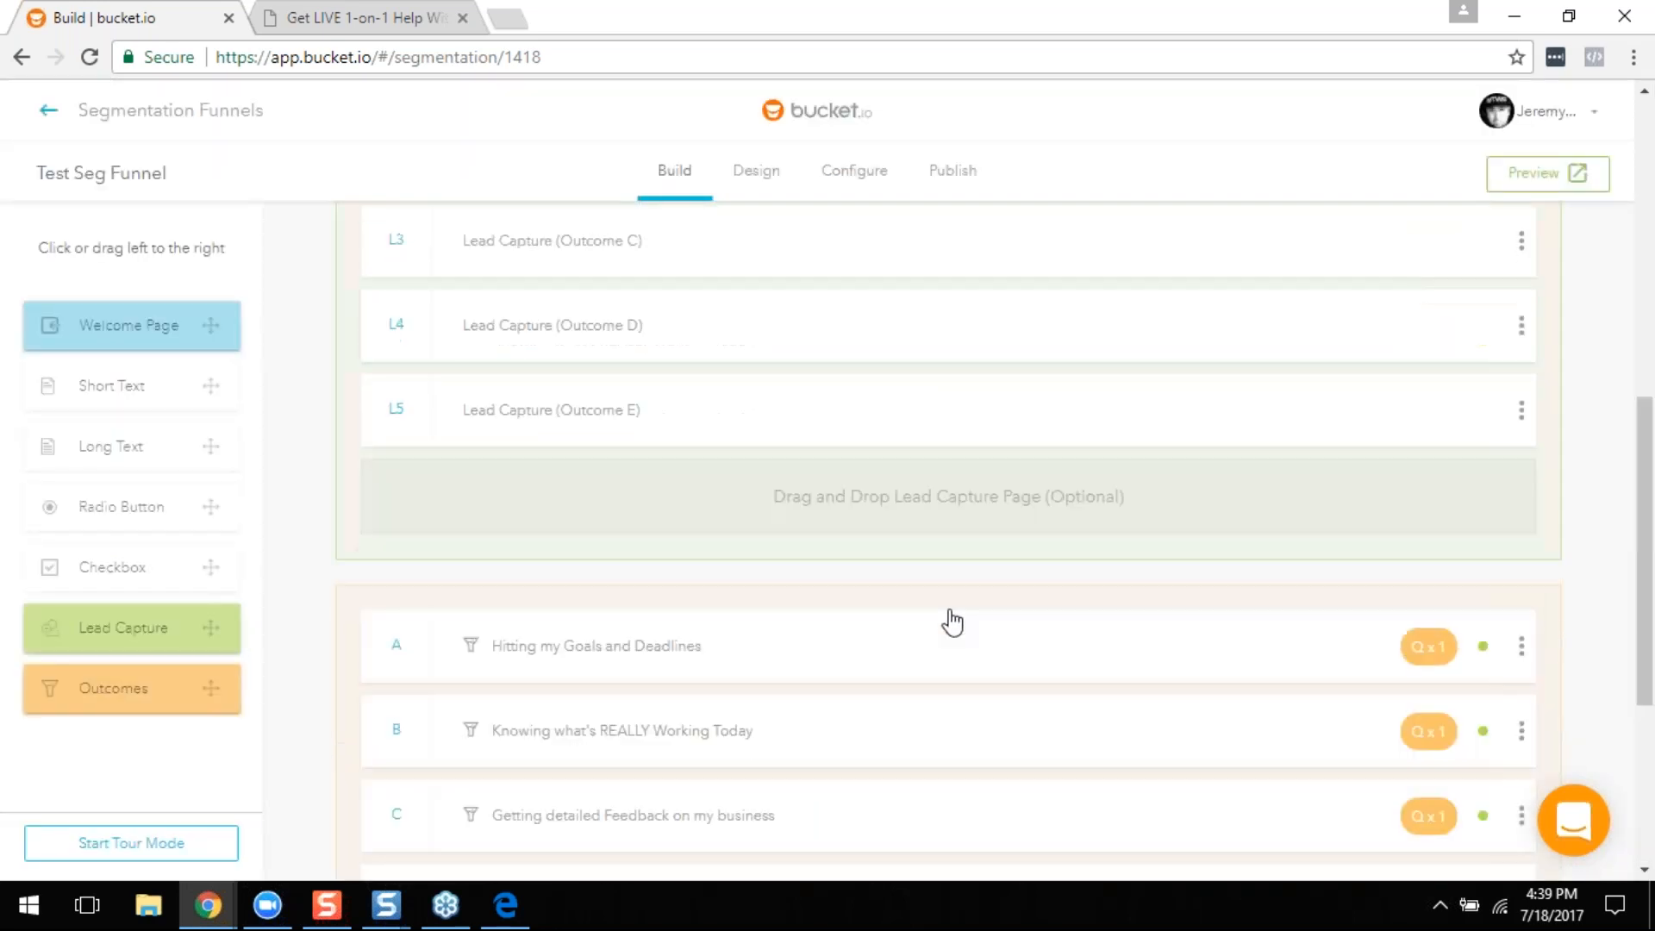
scroll(1422, 385, down, 10)
scroll(1397, 551, down, 2)
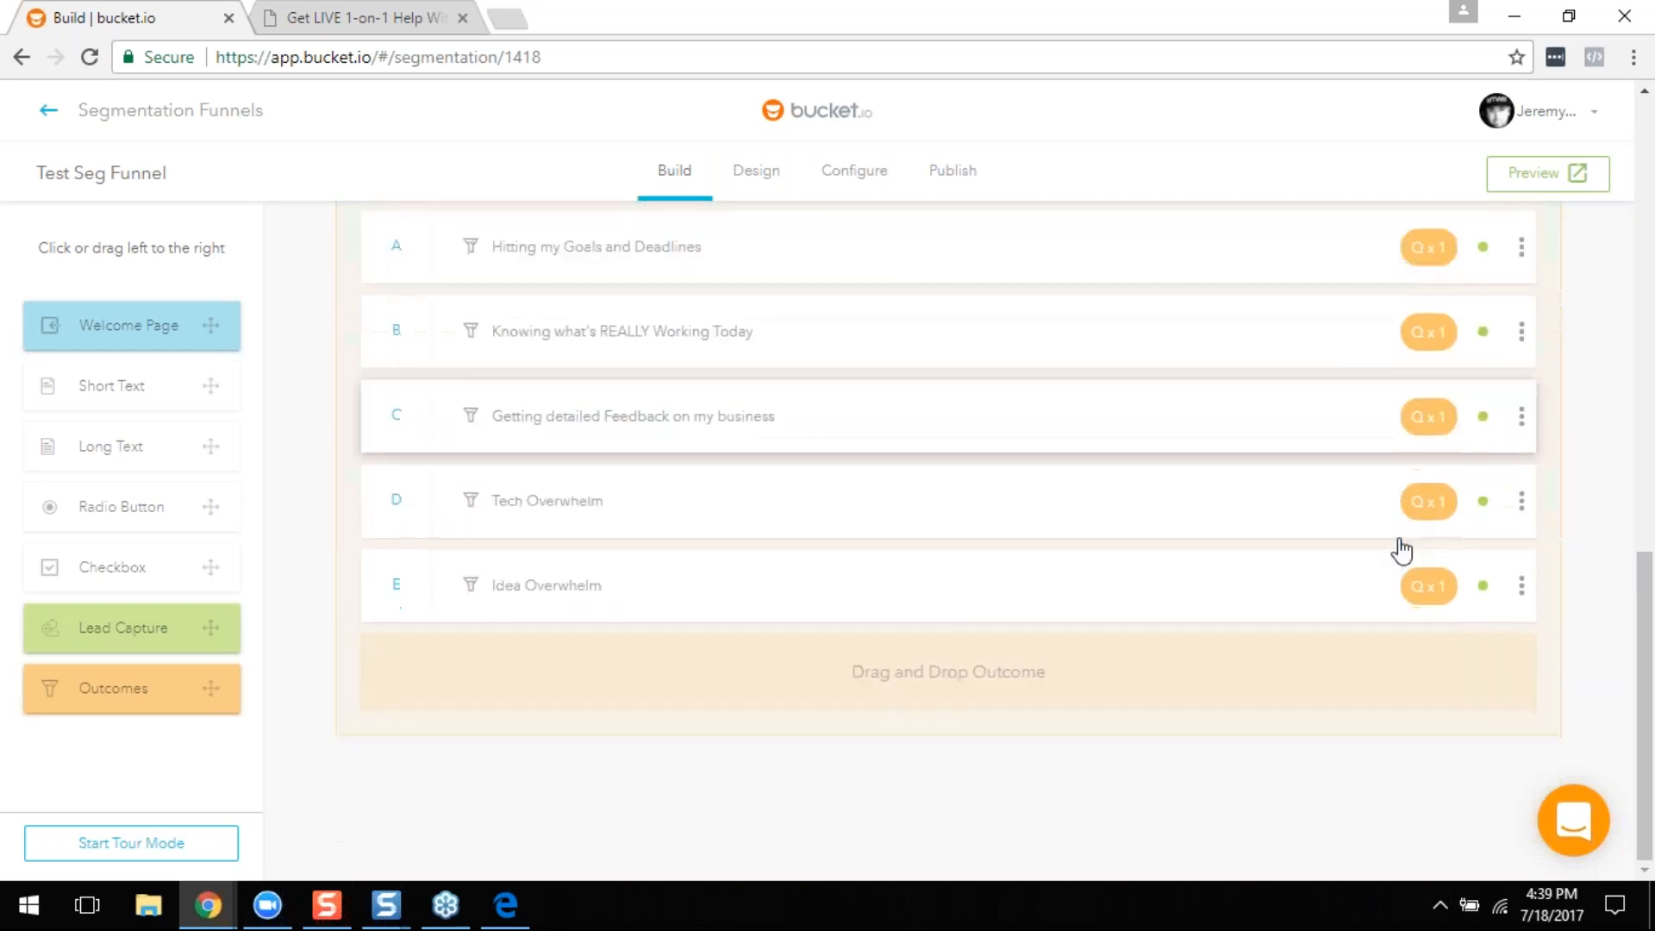
scroll(1389, 572, up, 10)
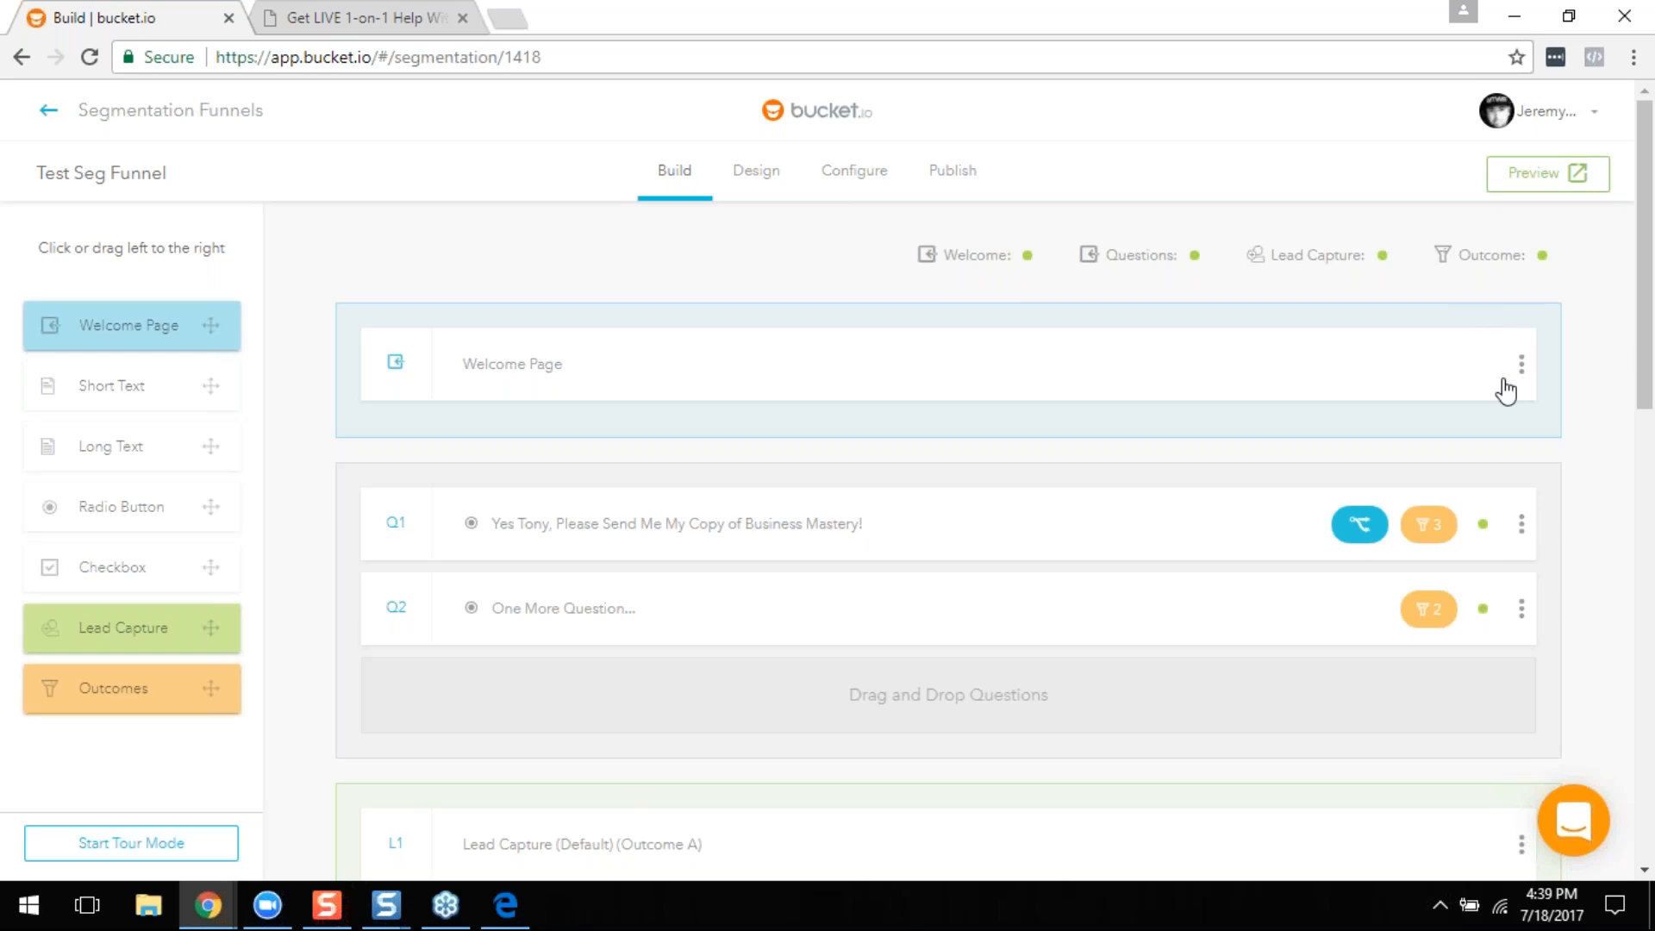
scroll(1466, 603, down, 2)
scroll(1396, 629, up, 2)
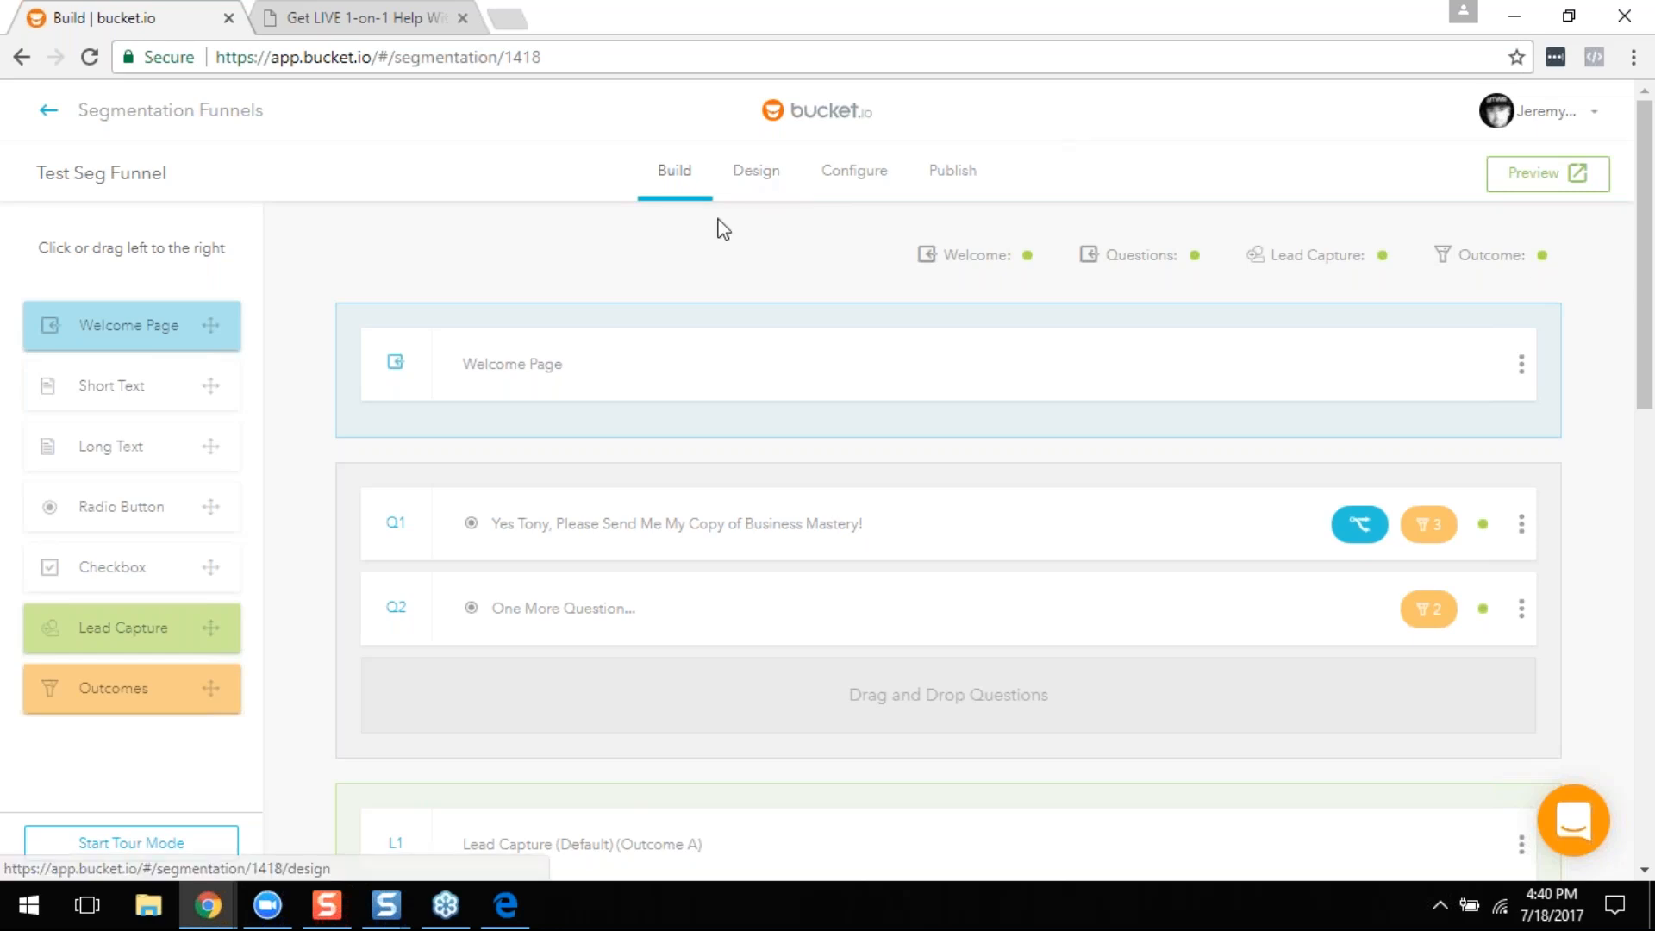
Step: Open the funnel's design settings and look over the welcome page preview
click(748, 172)
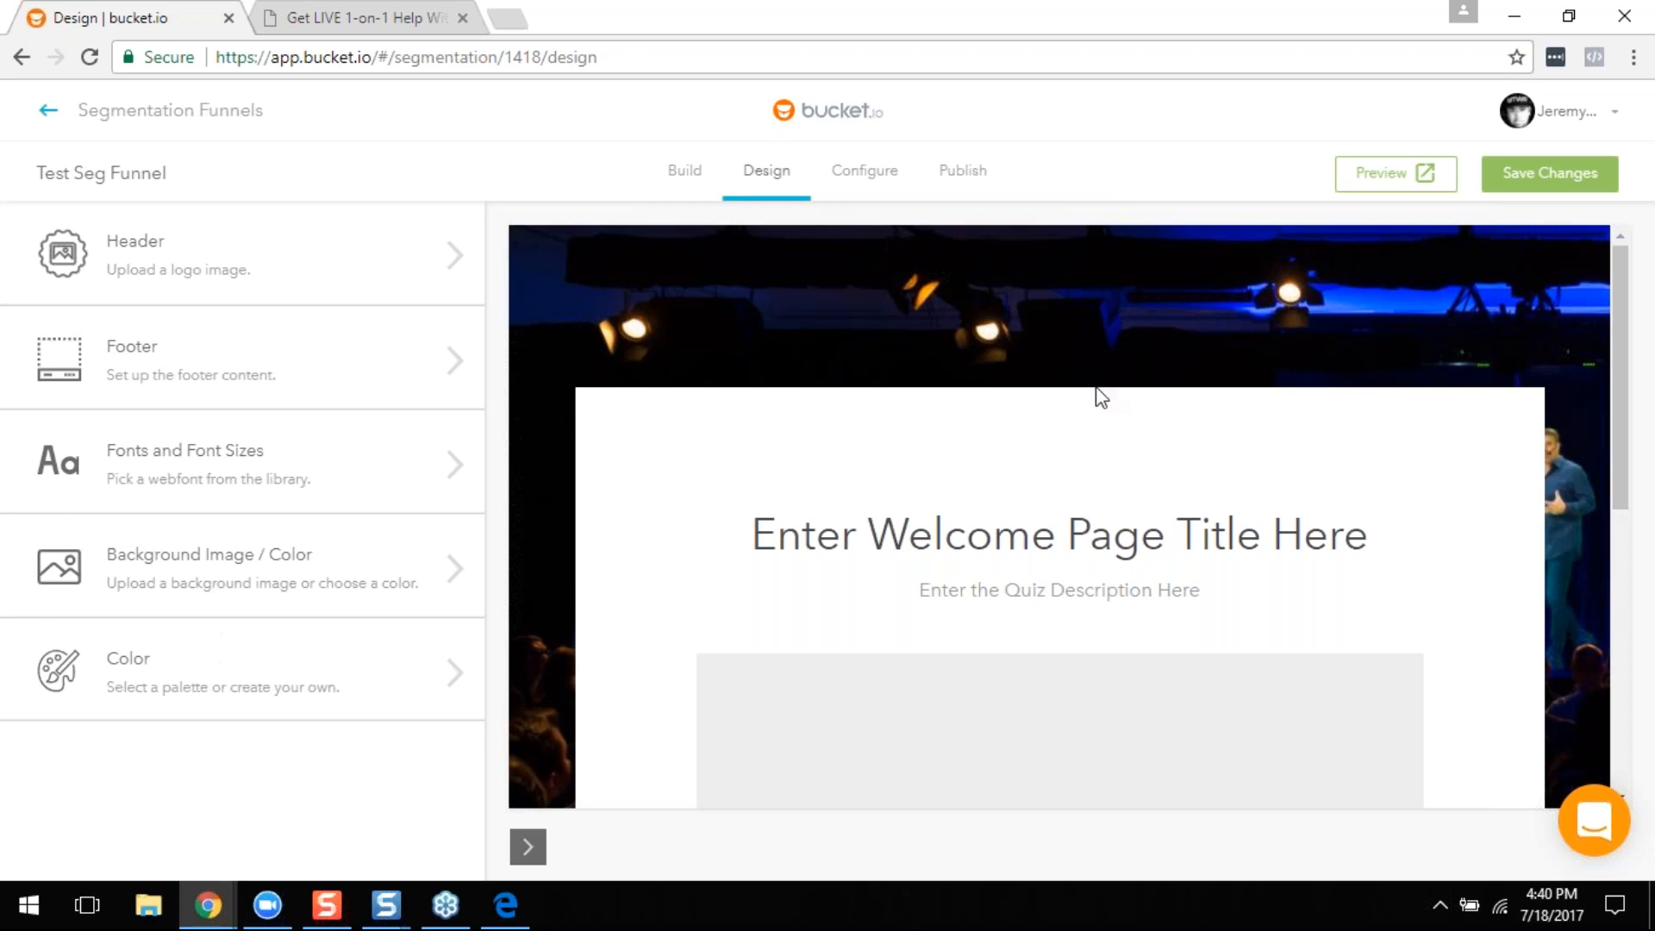
scroll(1100, 397, down, 5)
scroll(820, 680, up, 1)
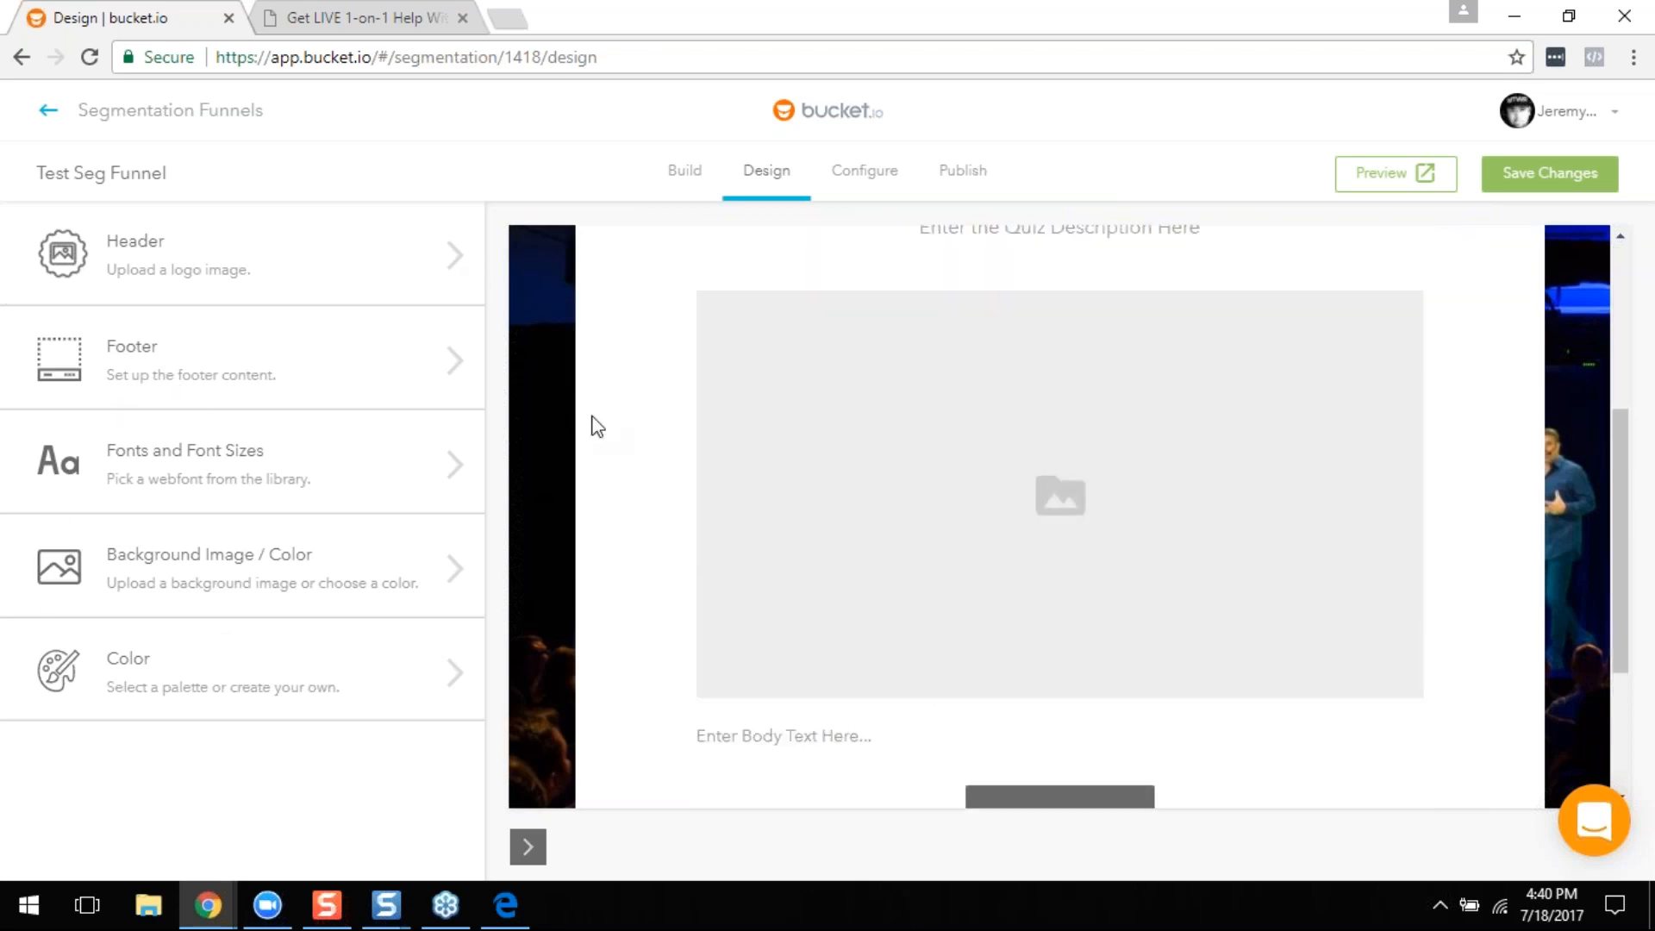
Step: Examine the background image settings for the general, welcome and lead capture pages, and return to the design options
click(218, 576)
scroll(216, 551, down, 2)
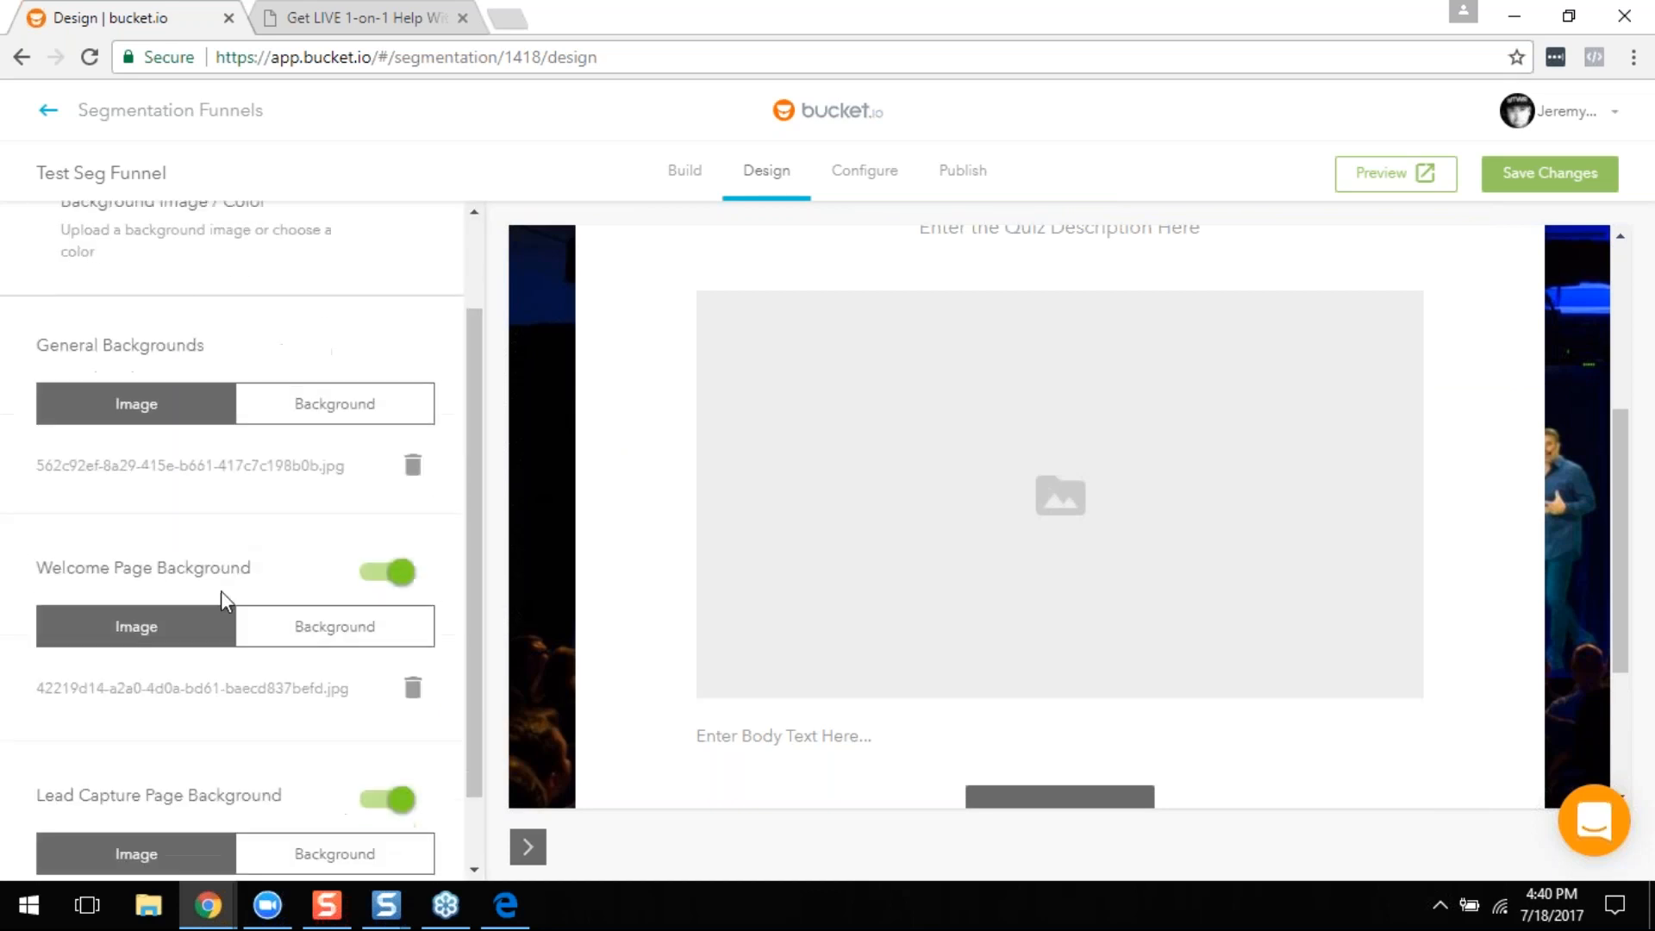
scroll(205, 451, down, 1)
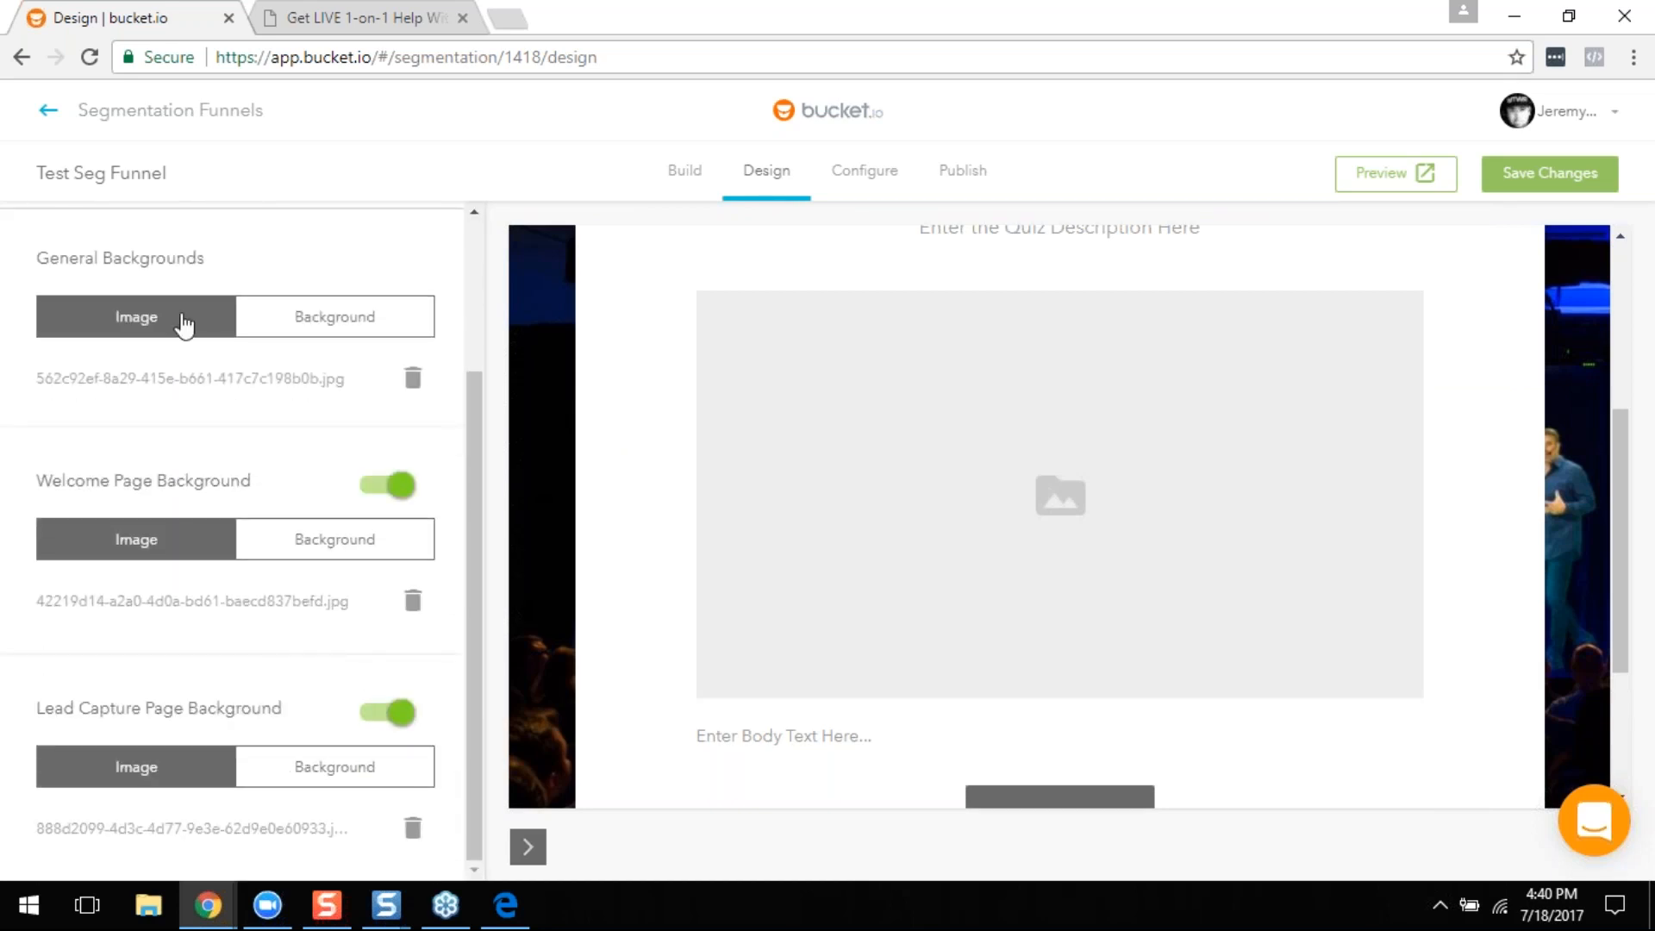
scroll(111, 224, up, 3)
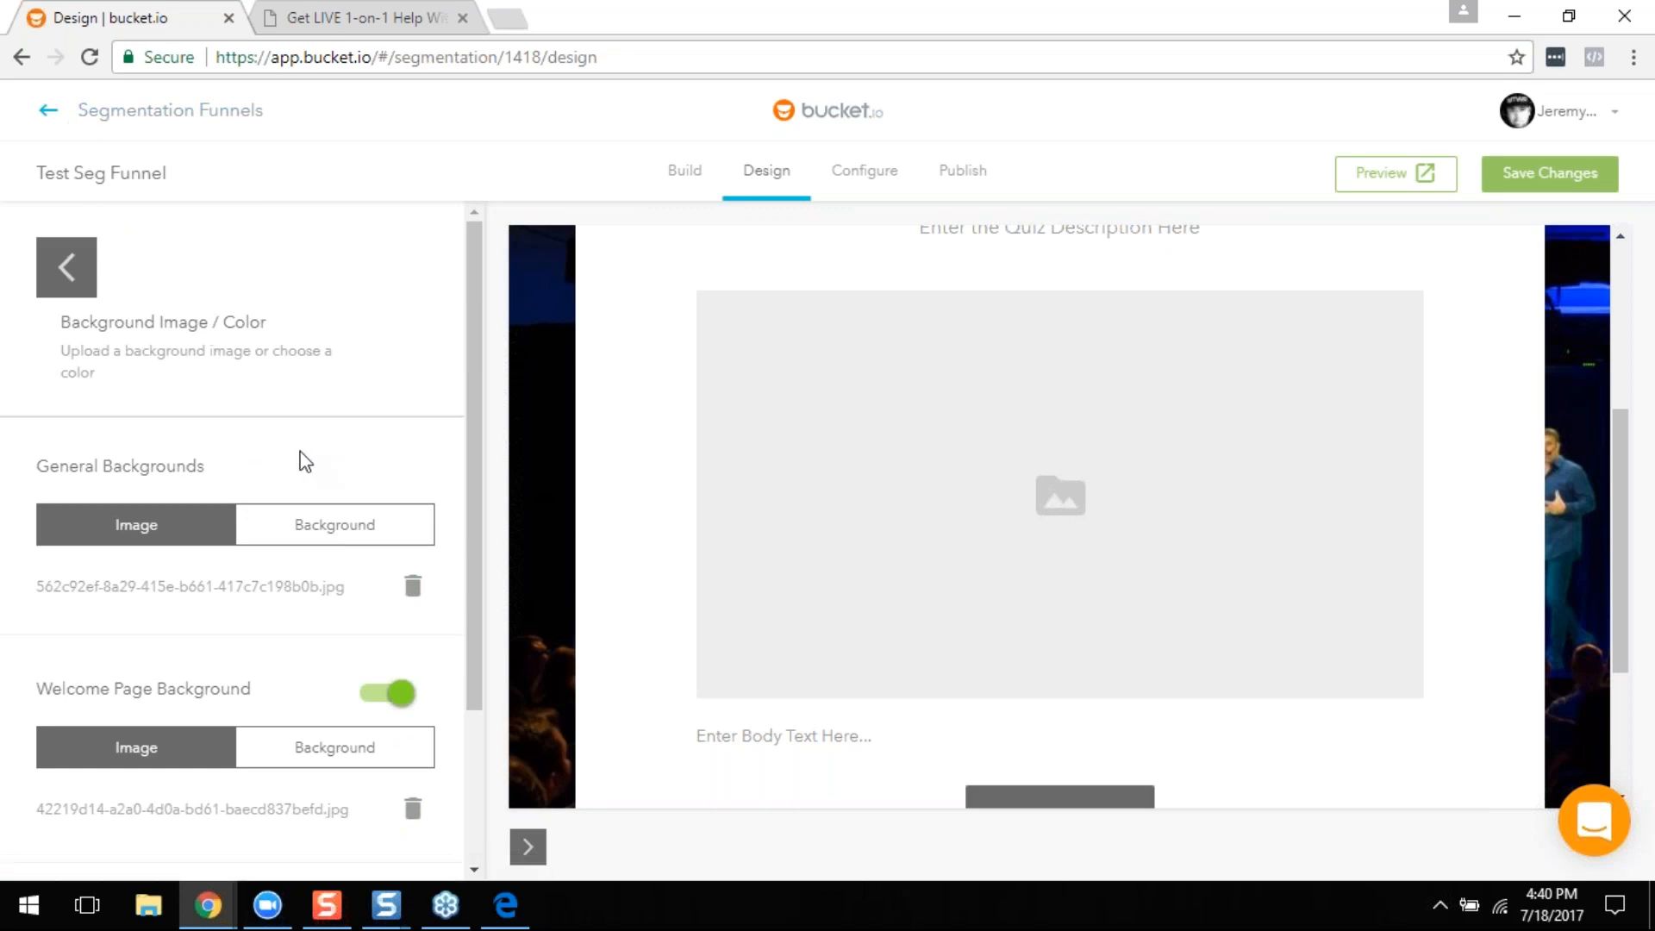
scroll(244, 472, down, 3)
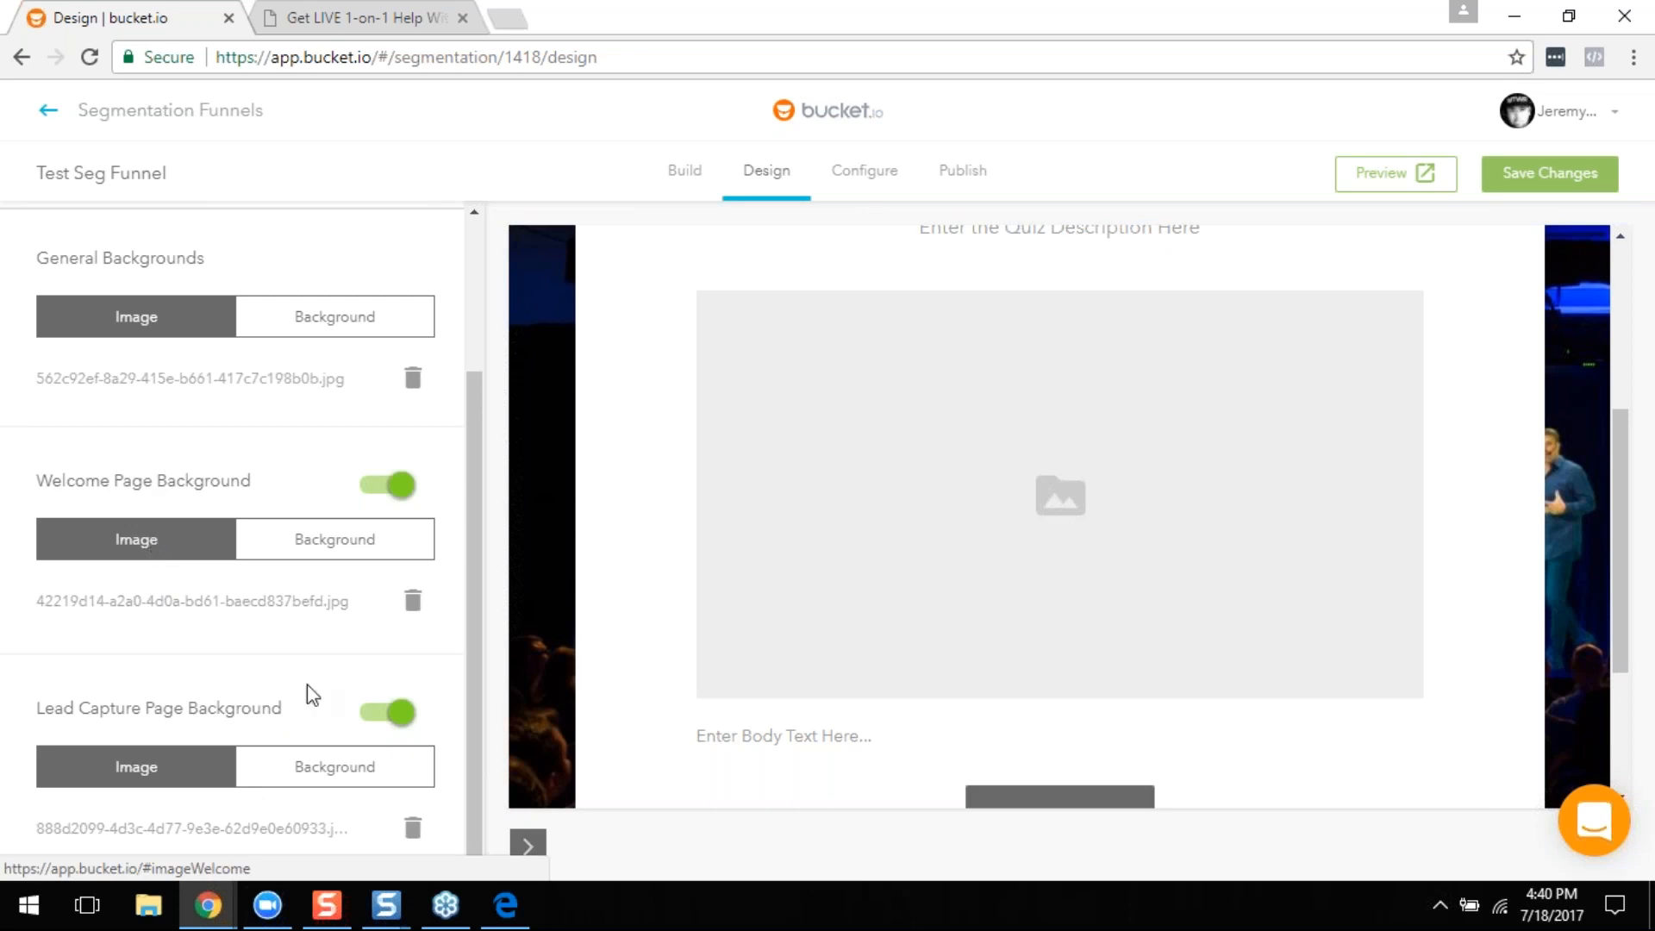
scroll(235, 583, up, 3)
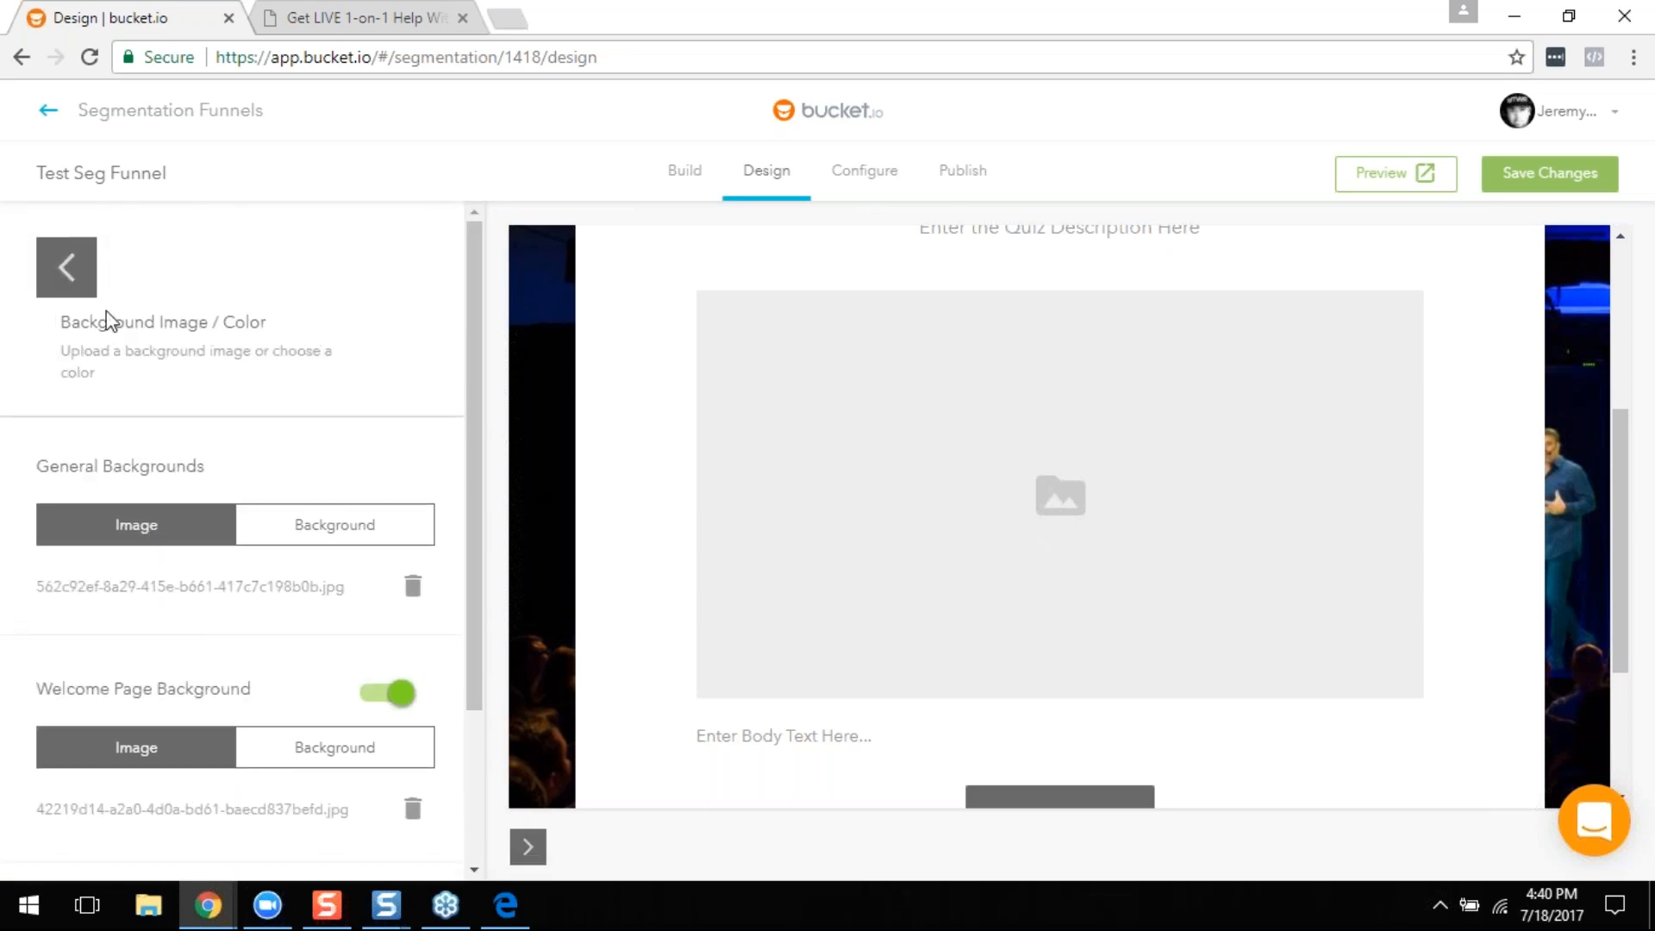
click(66, 269)
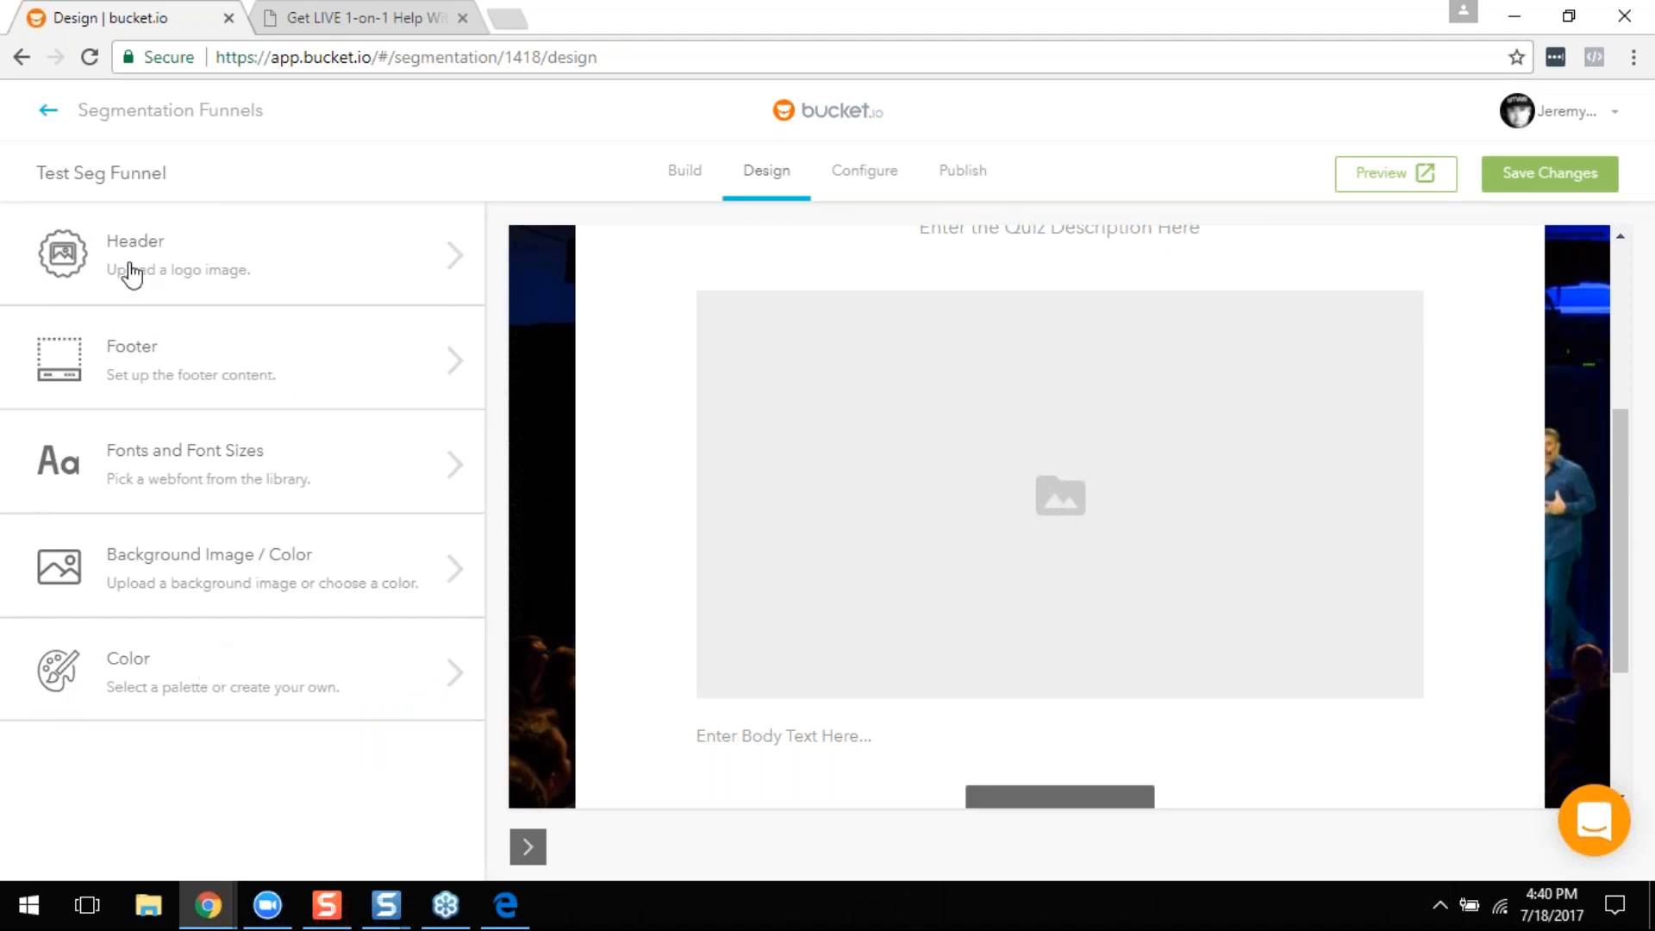
Step: Look over the funnel's general configuration, its Zapier integration and its Facebook Pixel code
click(884, 171)
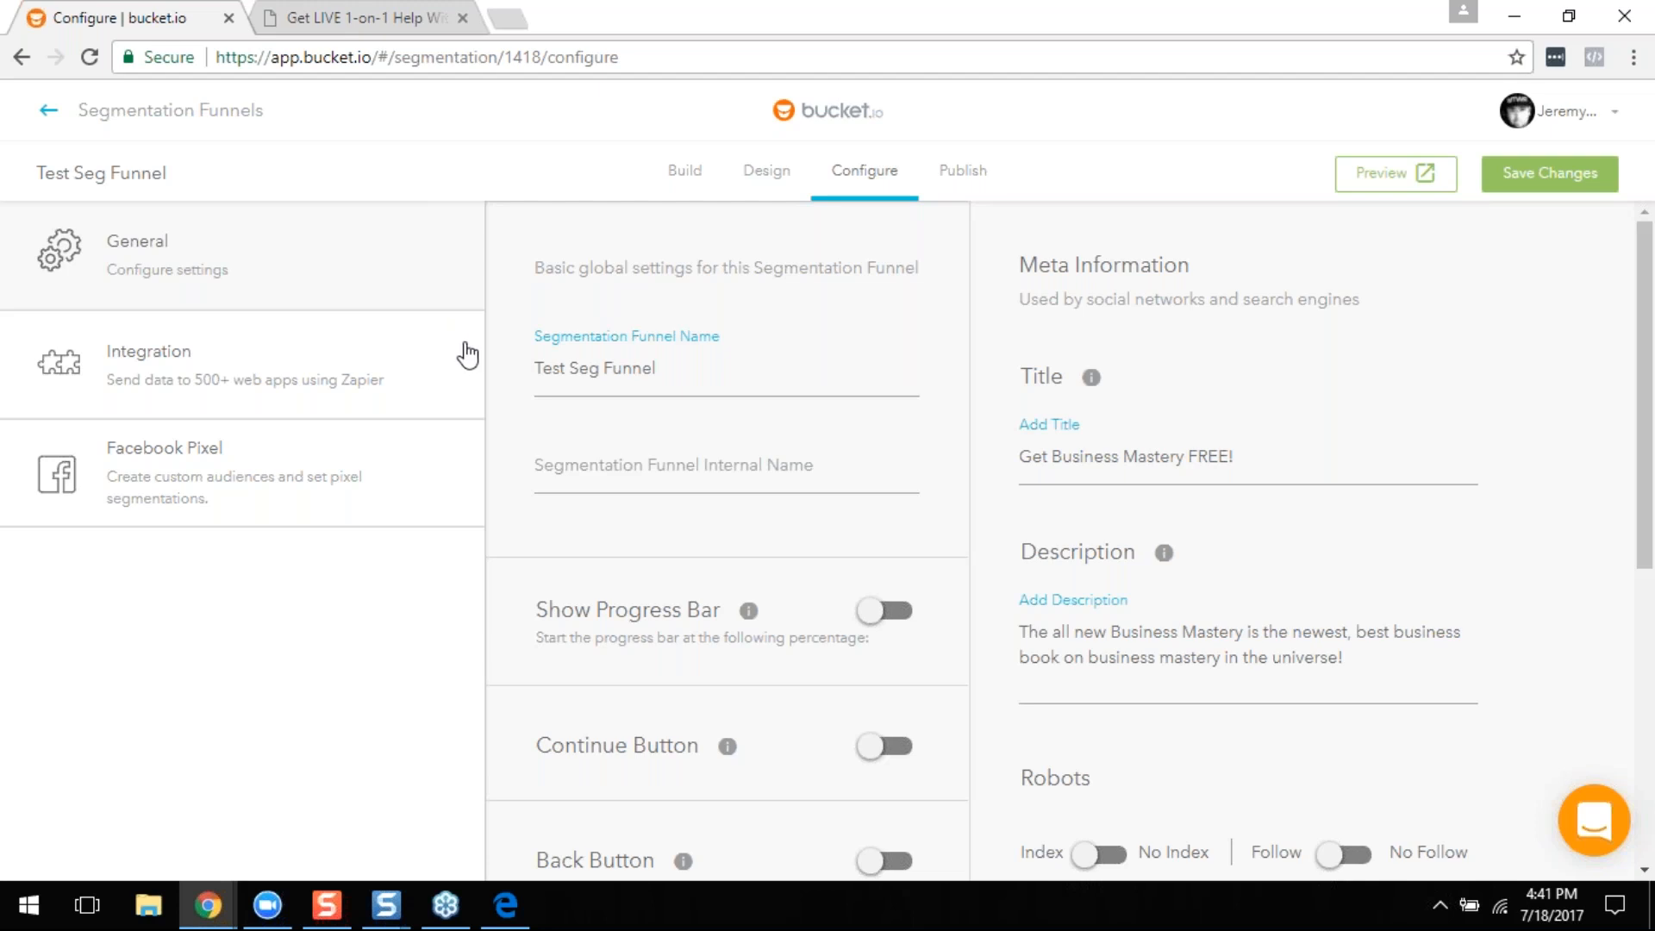
click(176, 389)
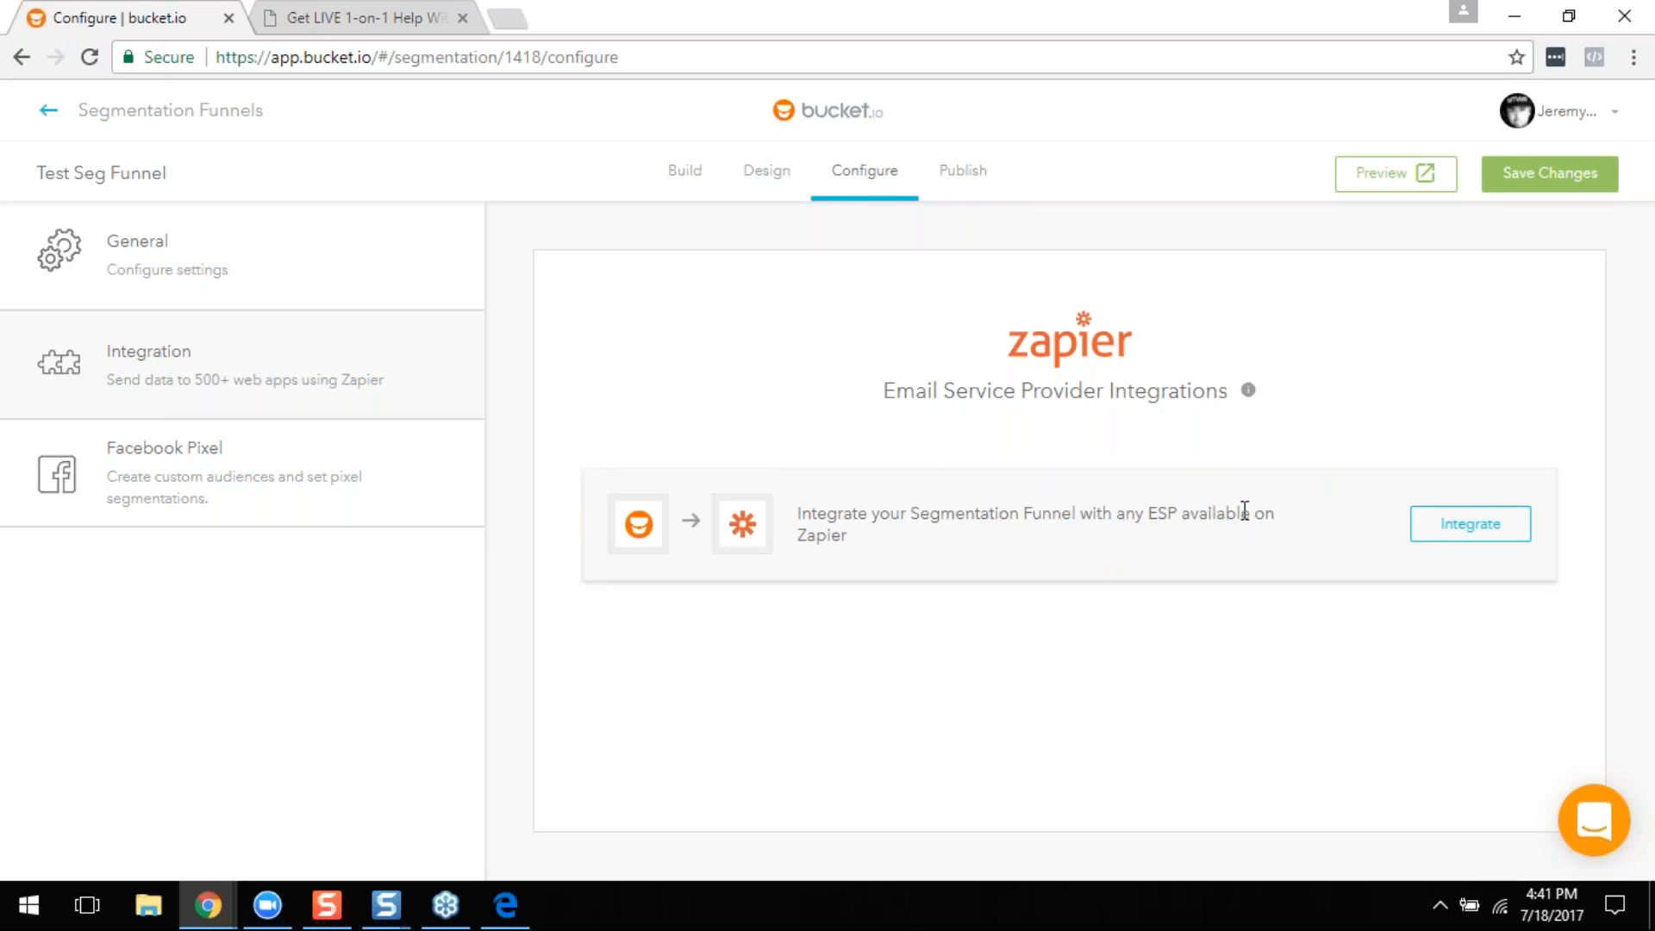
click(308, 470)
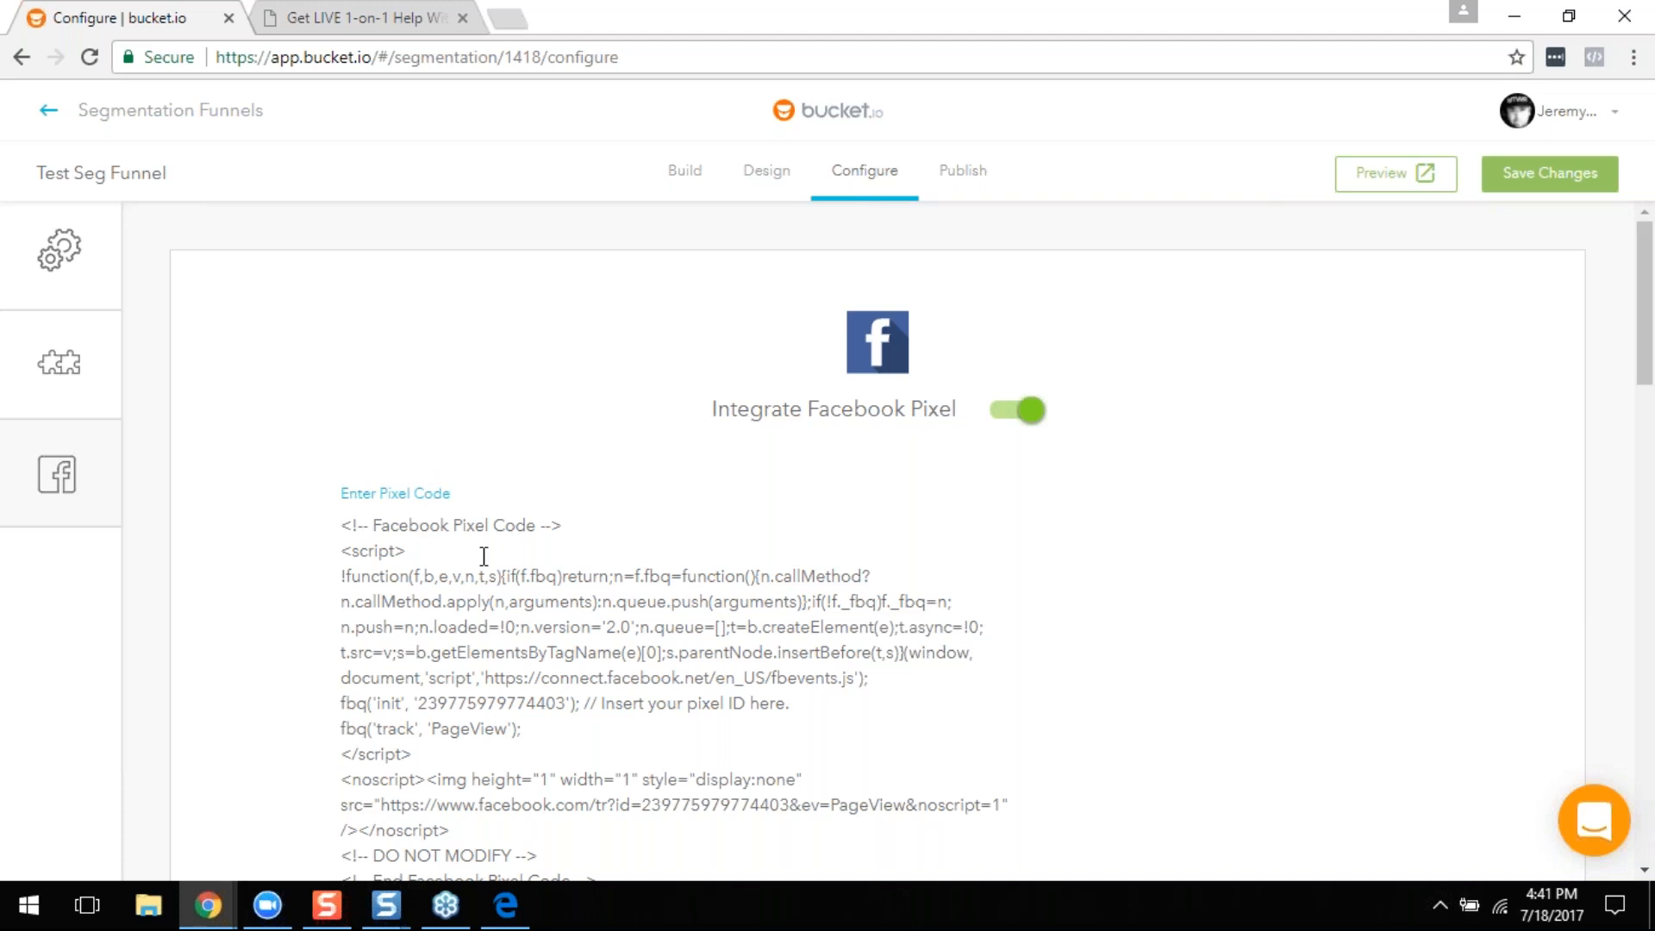
scroll(479, 599, down, 3)
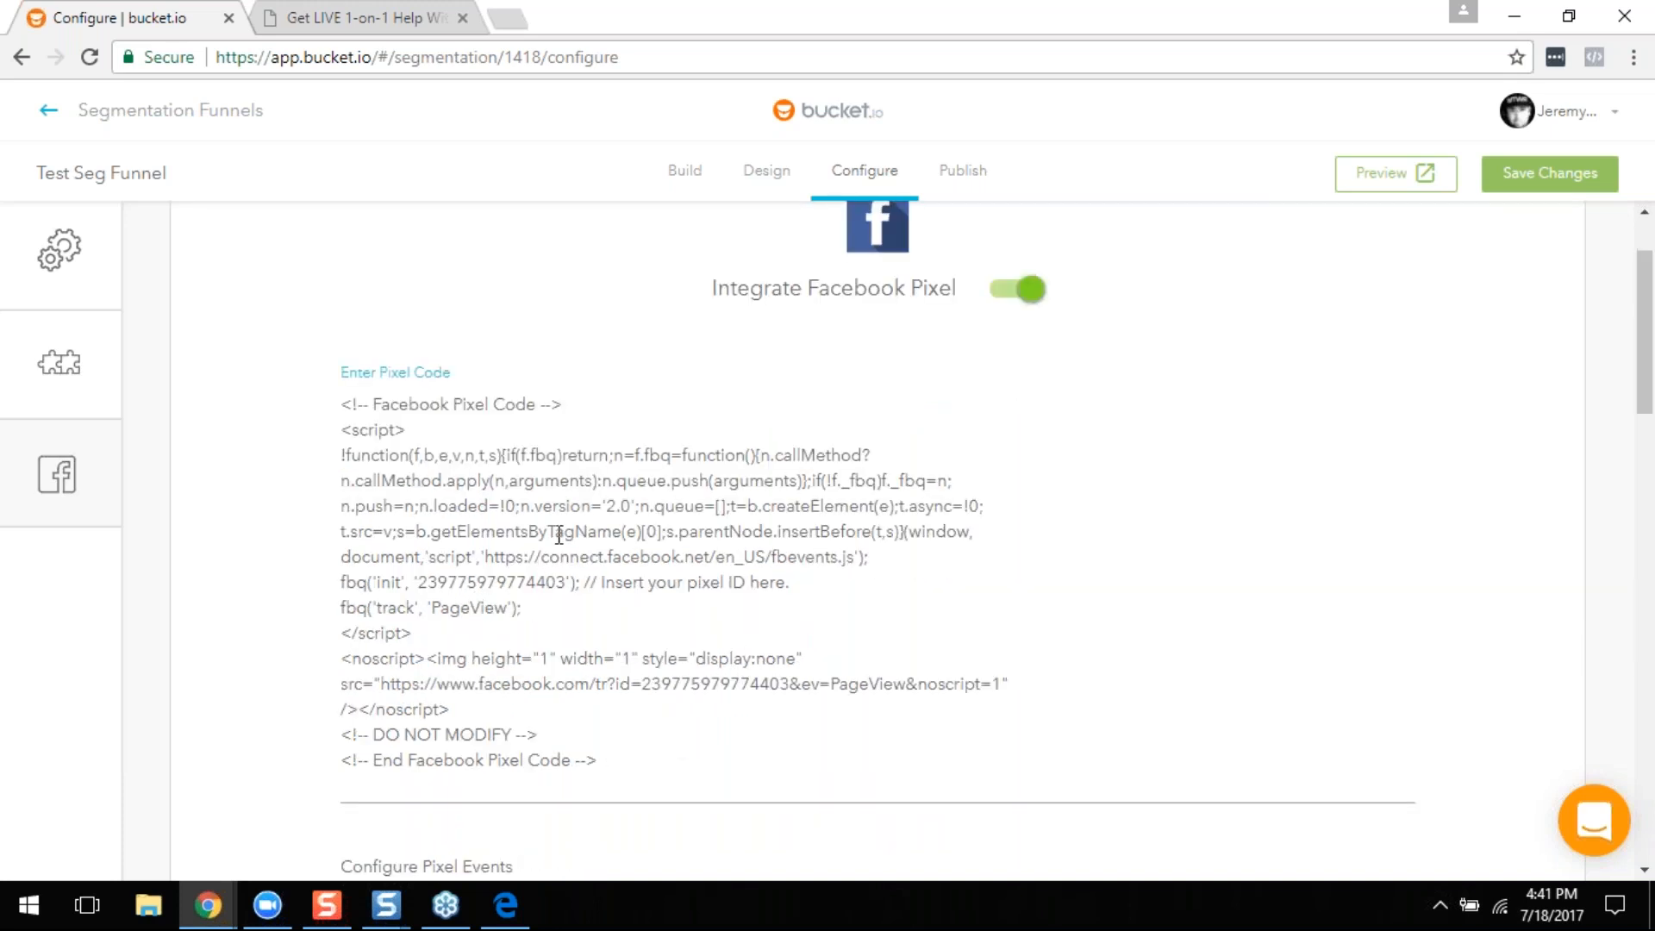
scroll(638, 480, down, 6)
scroll(629, 499, up, 3)
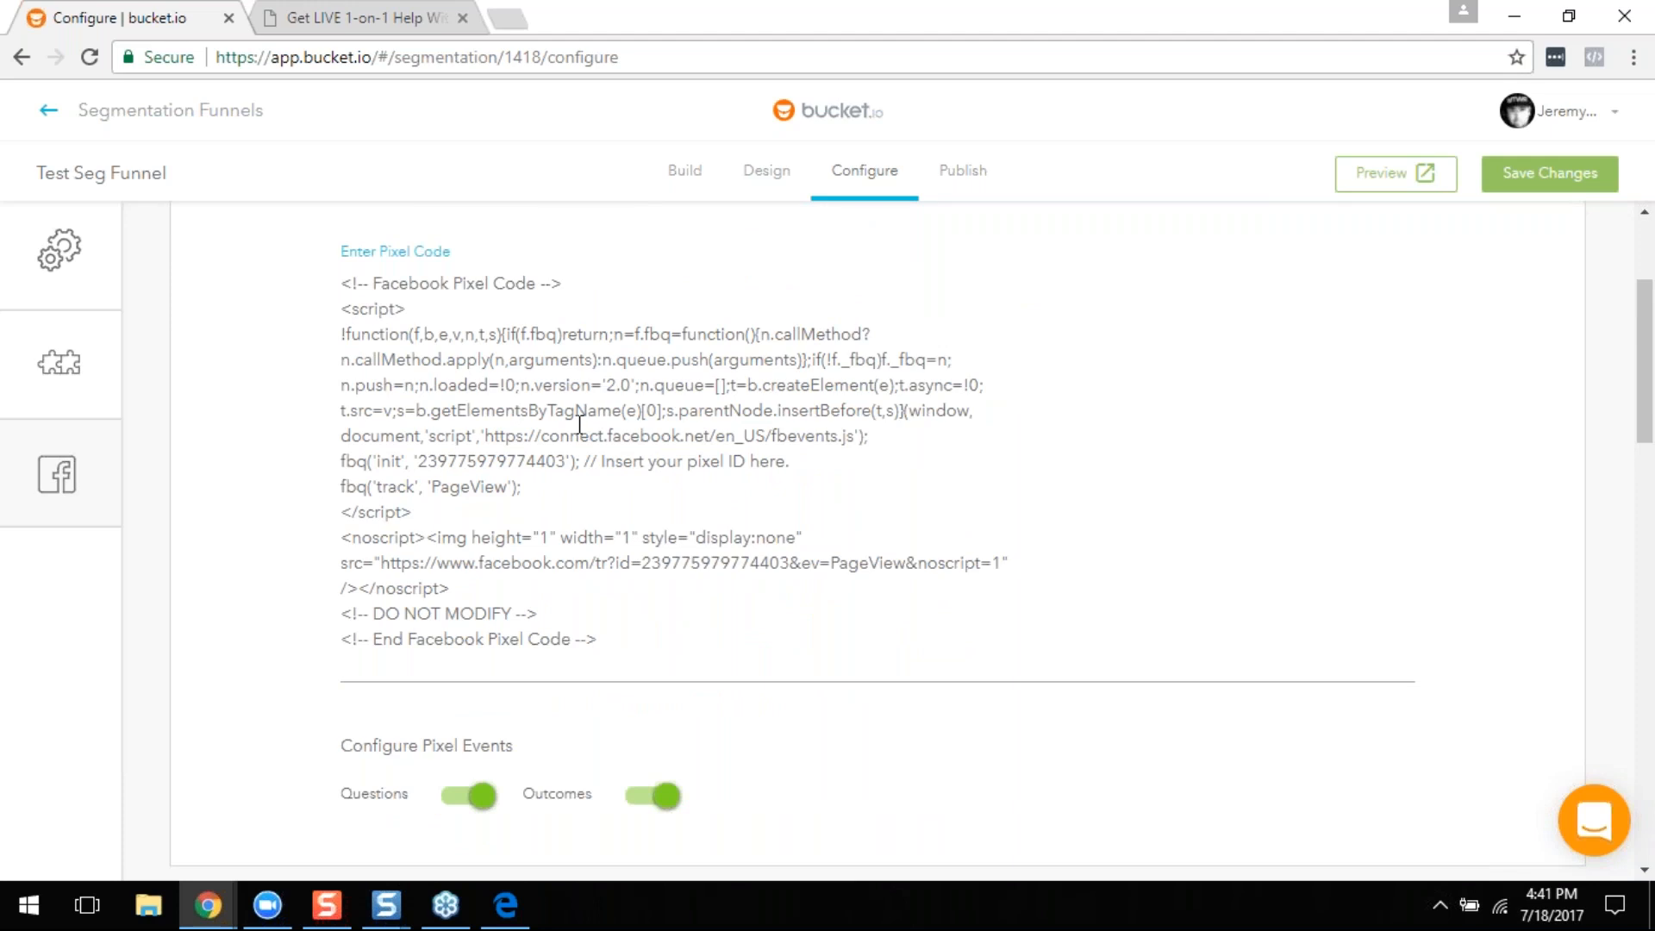
Step: Examine the Facebook Pixel events, tags and values configured for the questions and the outcomes
scroll(579, 424, down, 12)
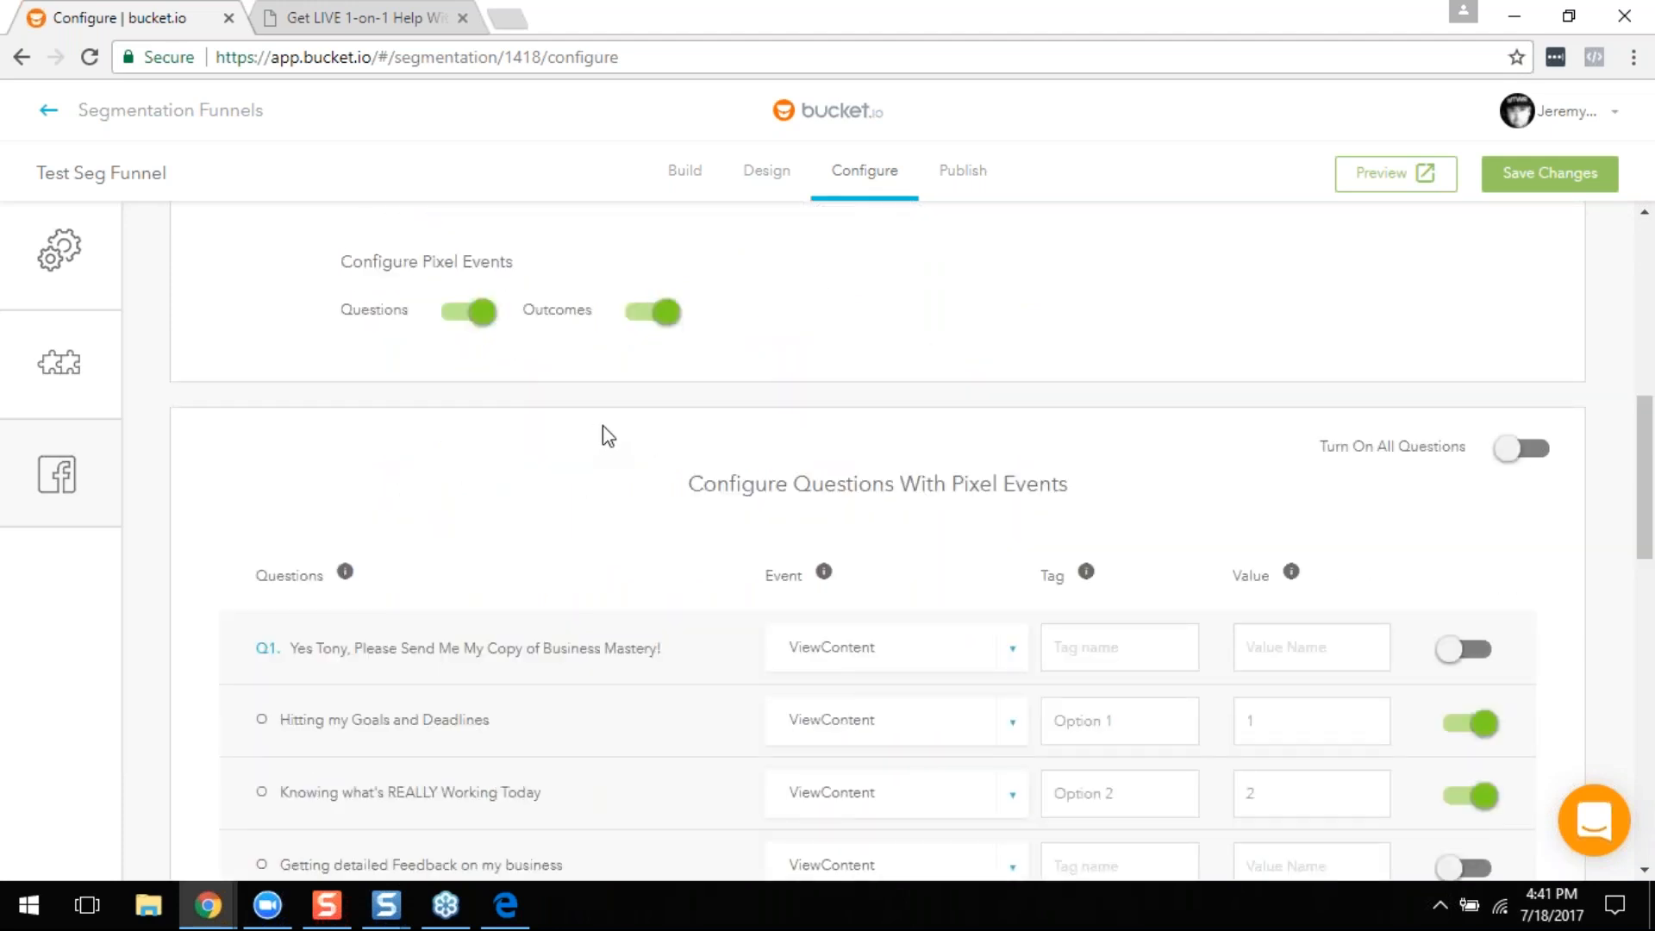
scroll(866, 517, down, 6)
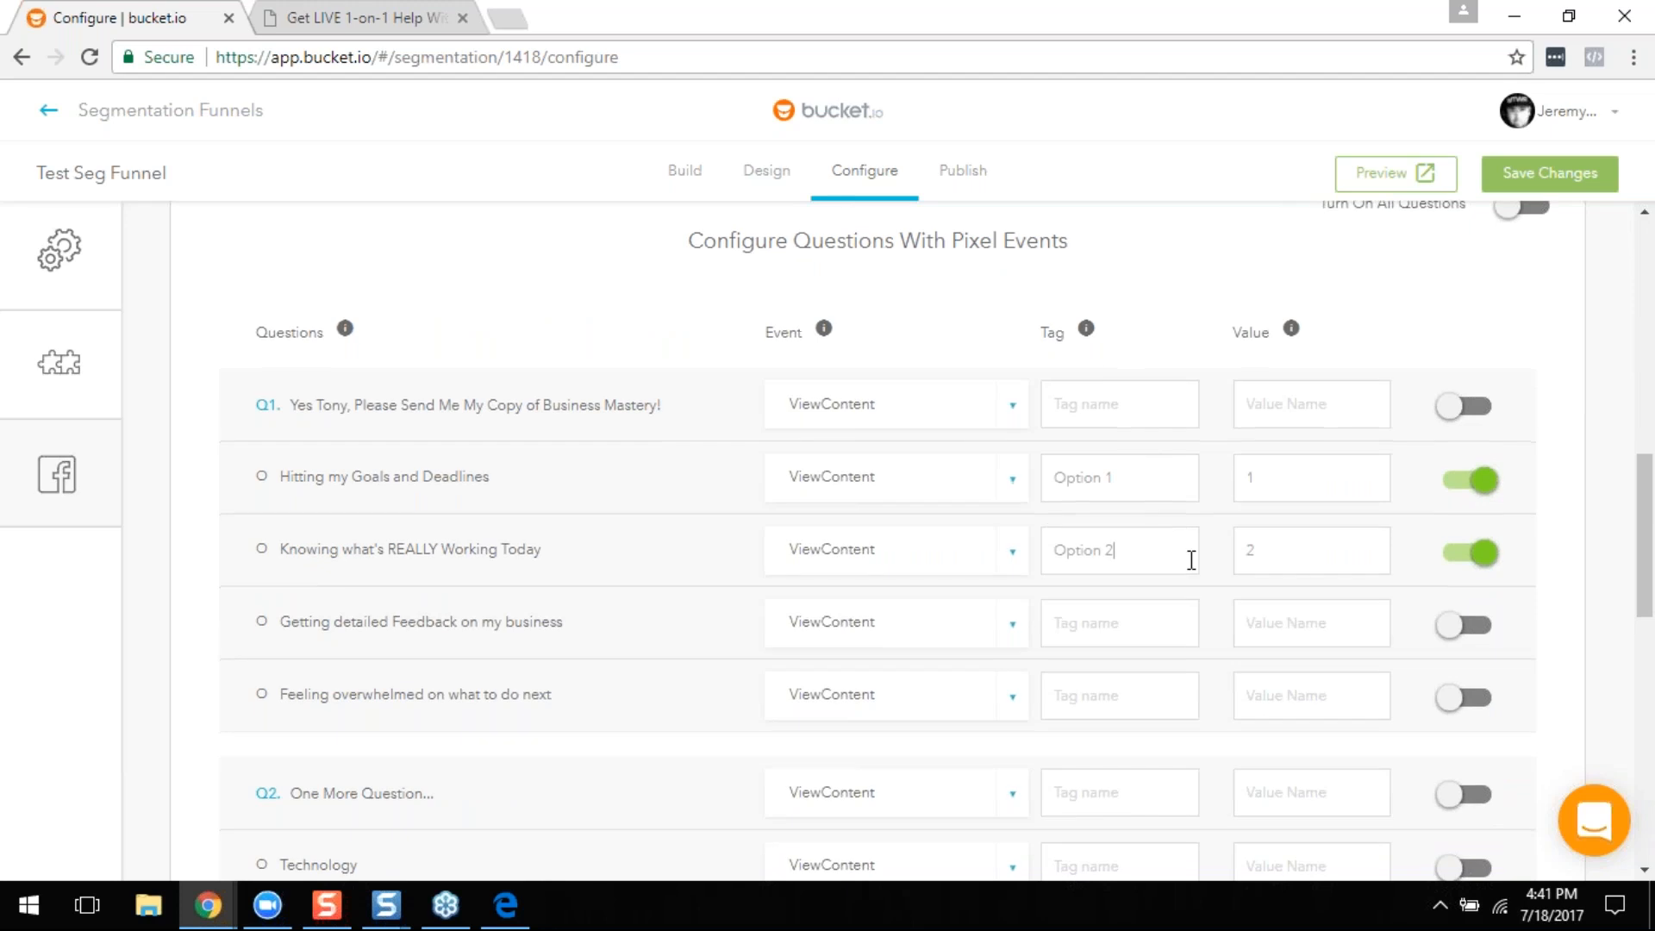
scroll(1335, 270, down, 2)
scroll(1237, 406, down, 6)
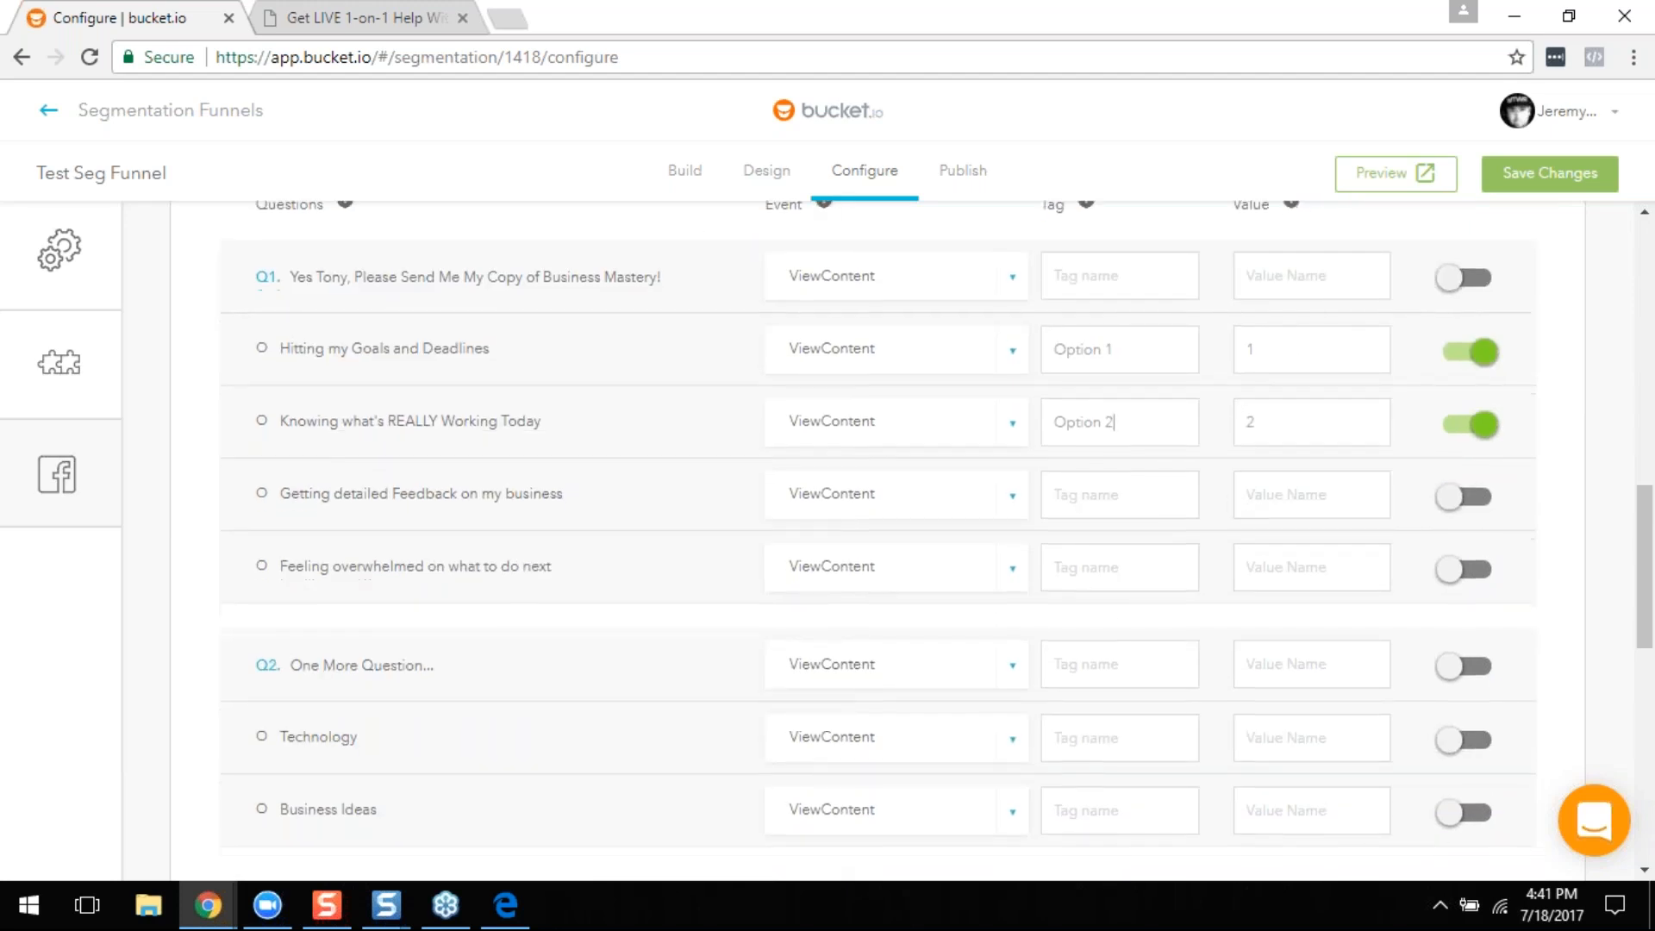
scroll(1241, 569, up, 3)
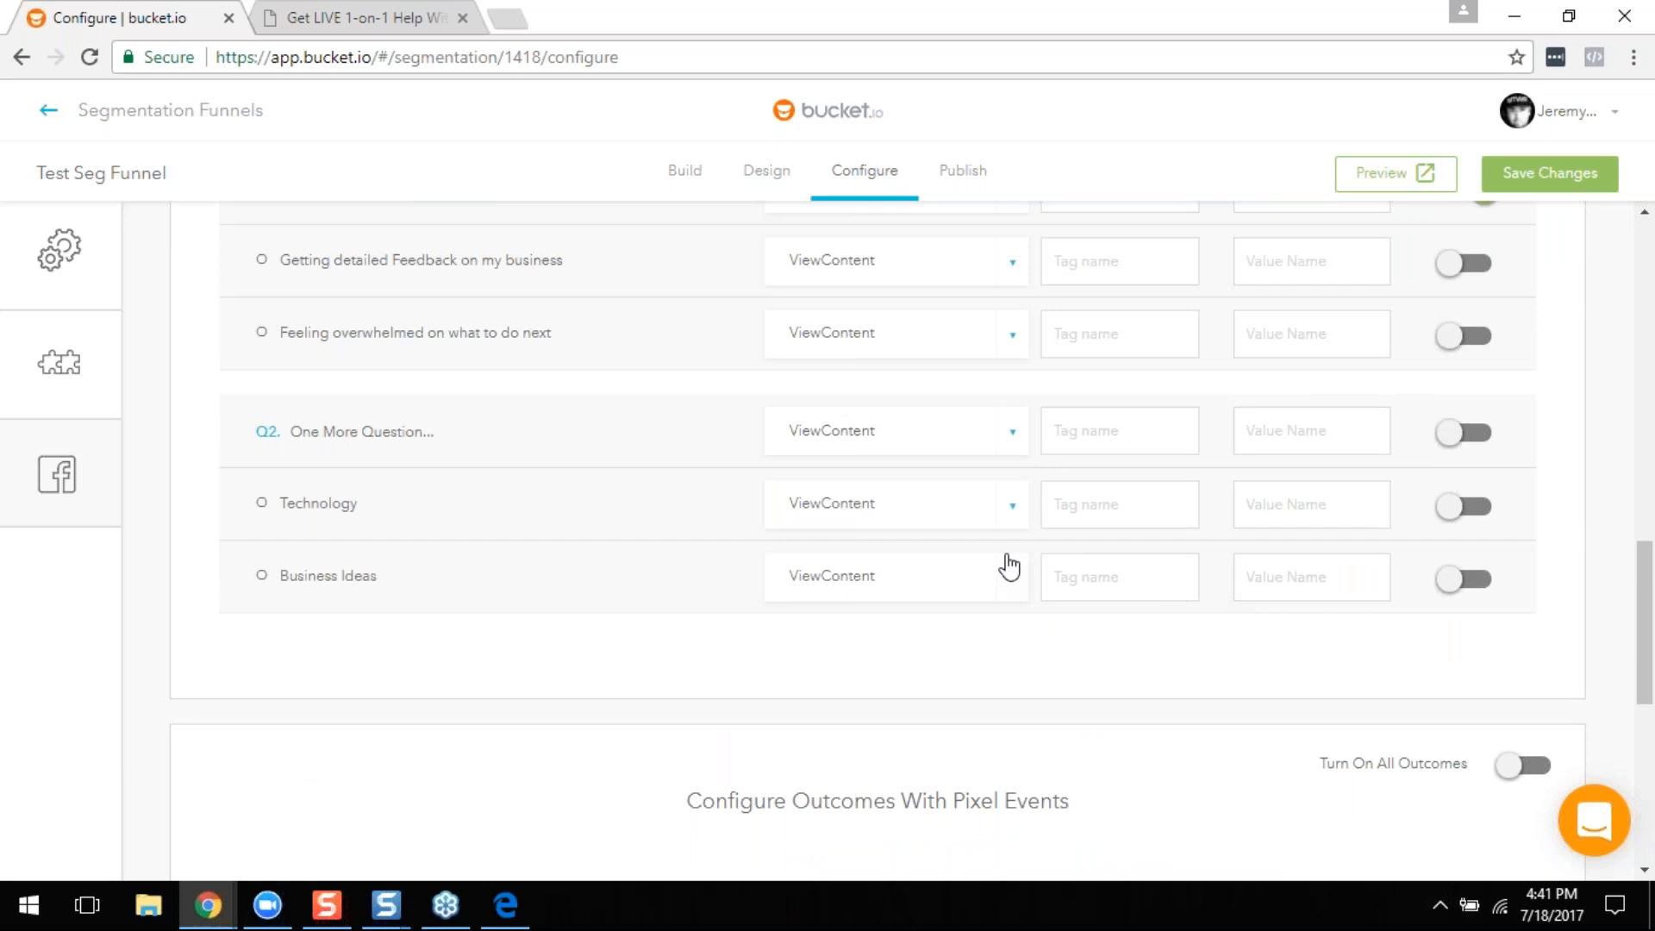
scroll(1008, 566, down, 7)
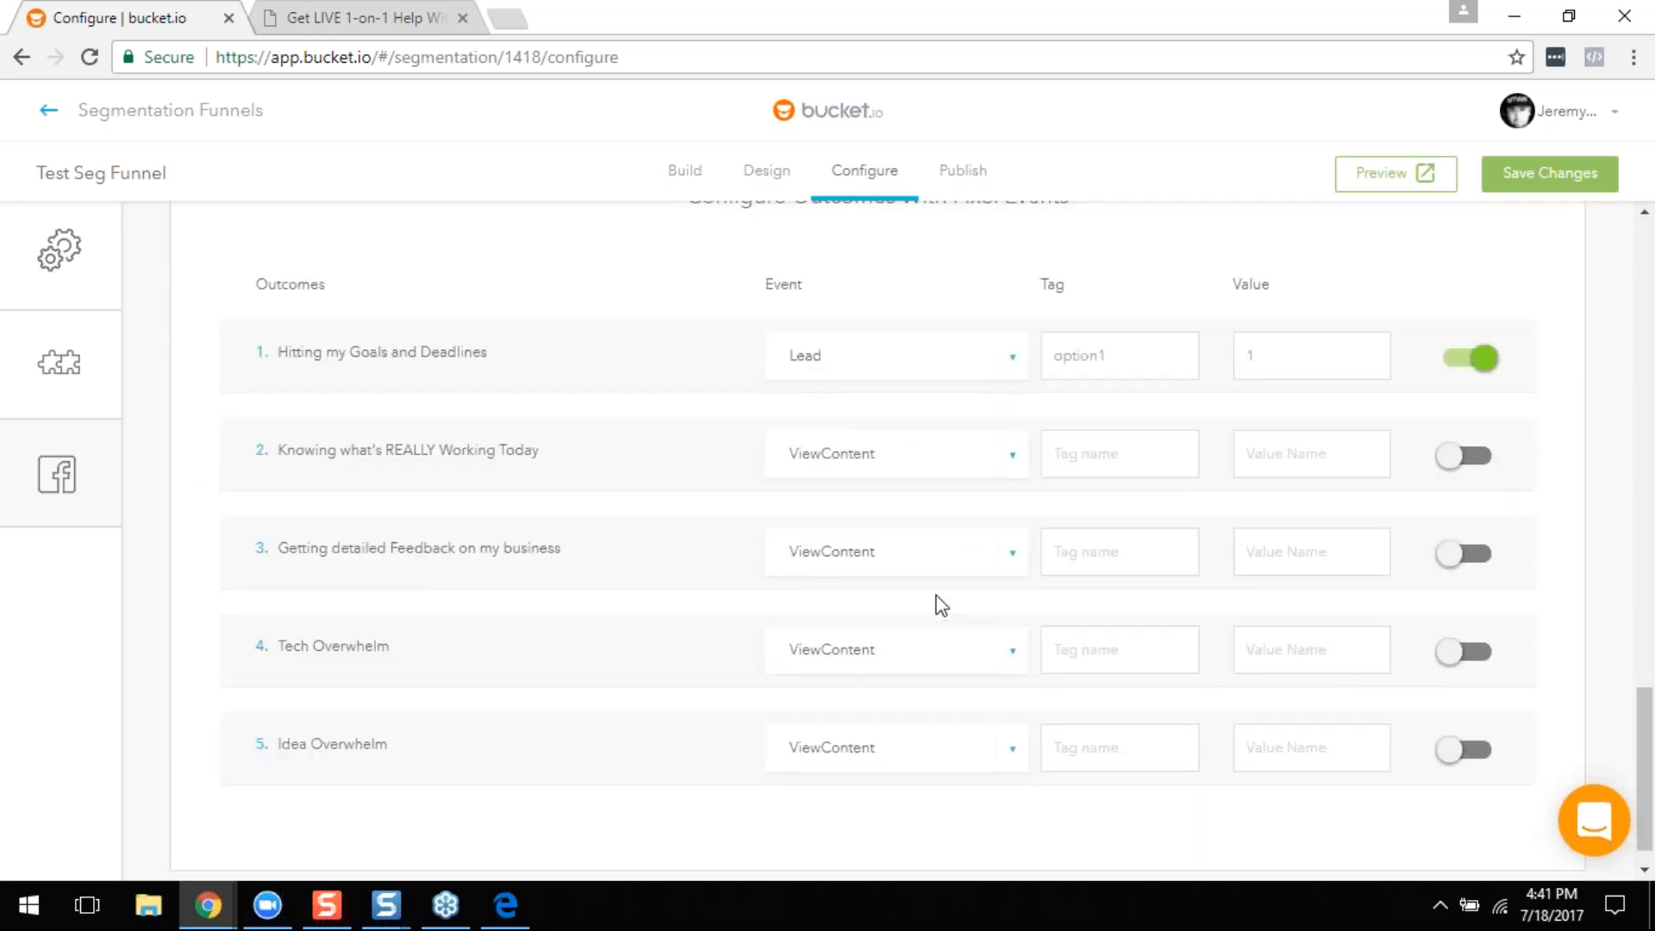
scroll(941, 608, down, 1)
scroll(991, 628, up, 5)
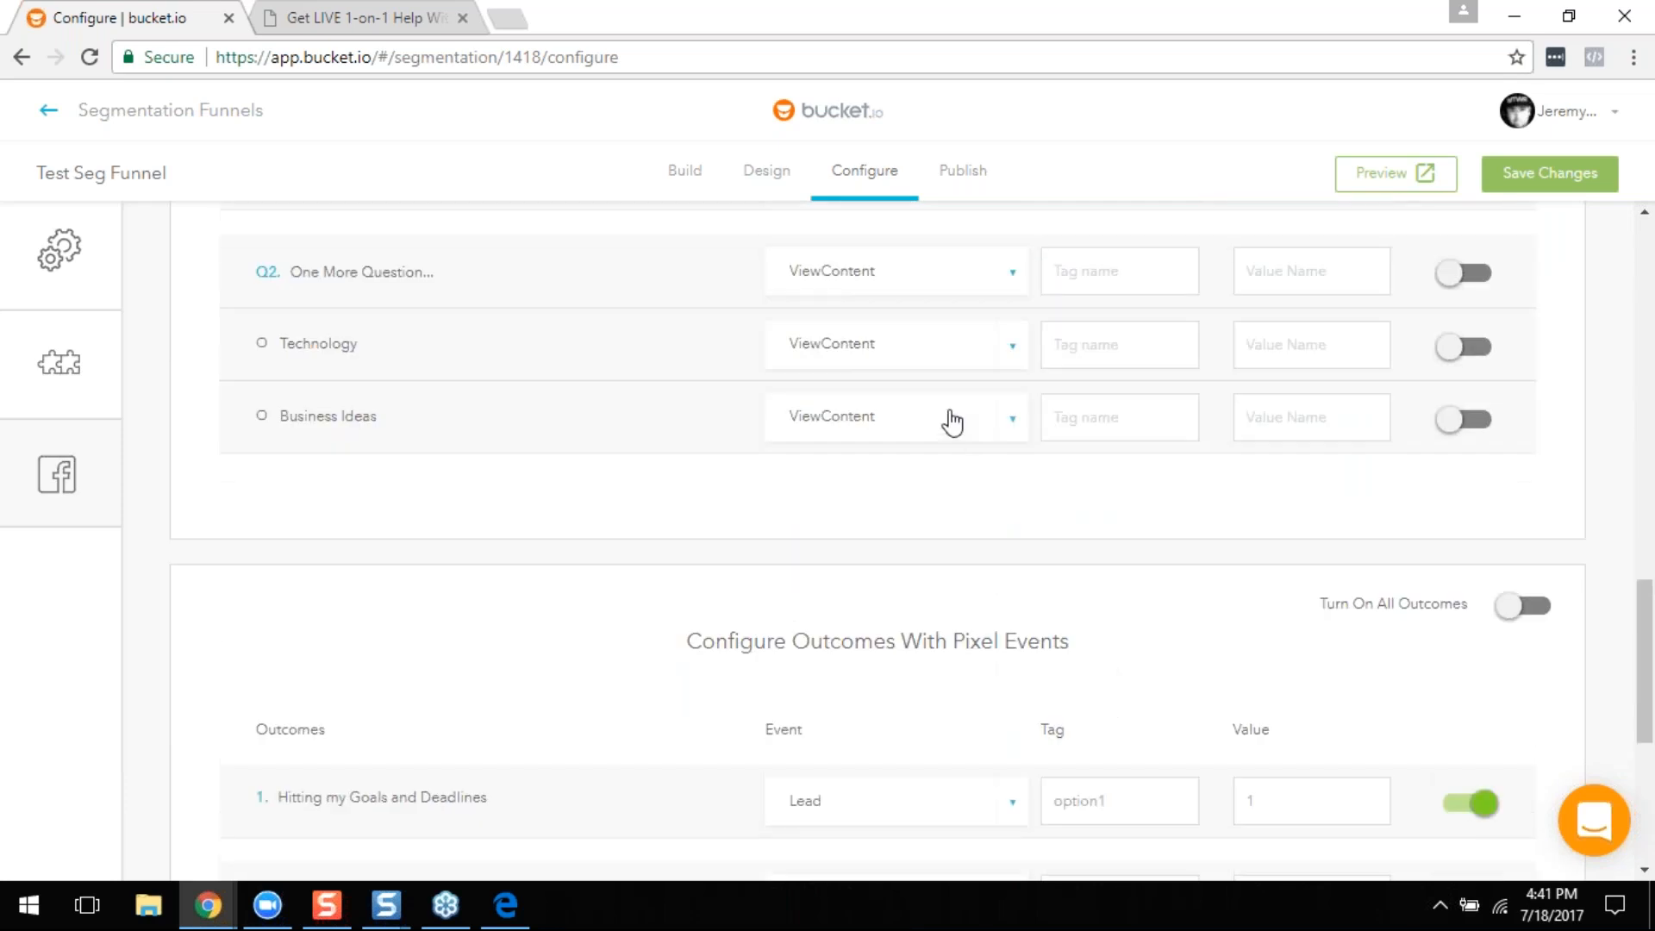
Step: Save the funnel's configuration and copy its share link from the publishing settings
click(1539, 183)
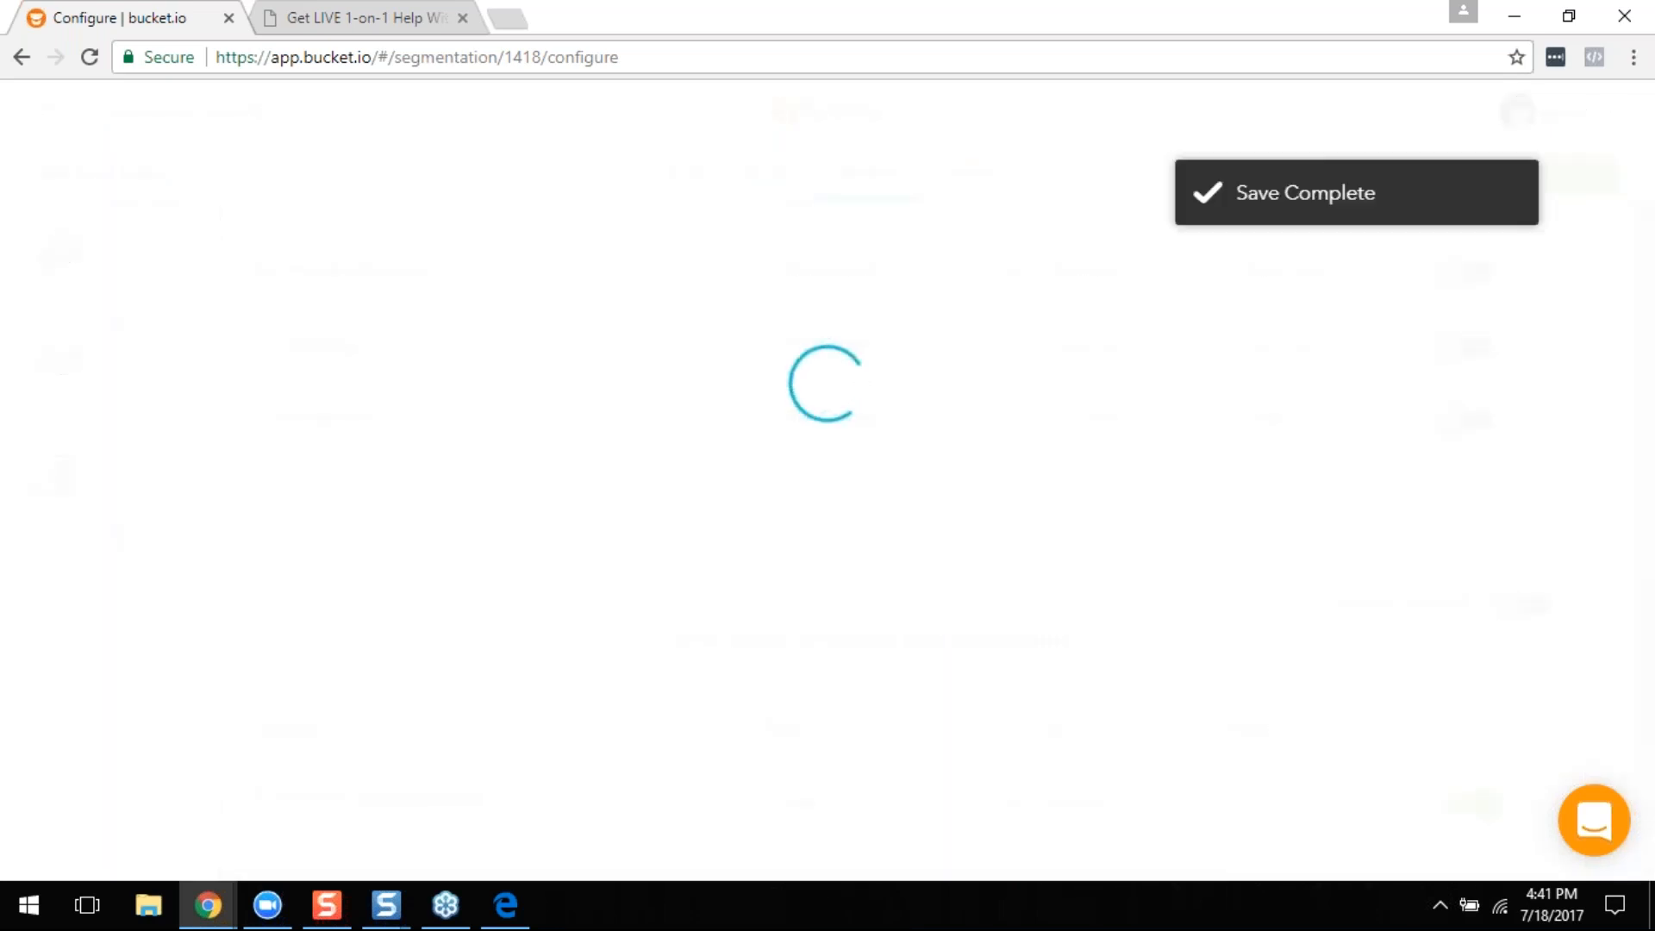
click(965, 170)
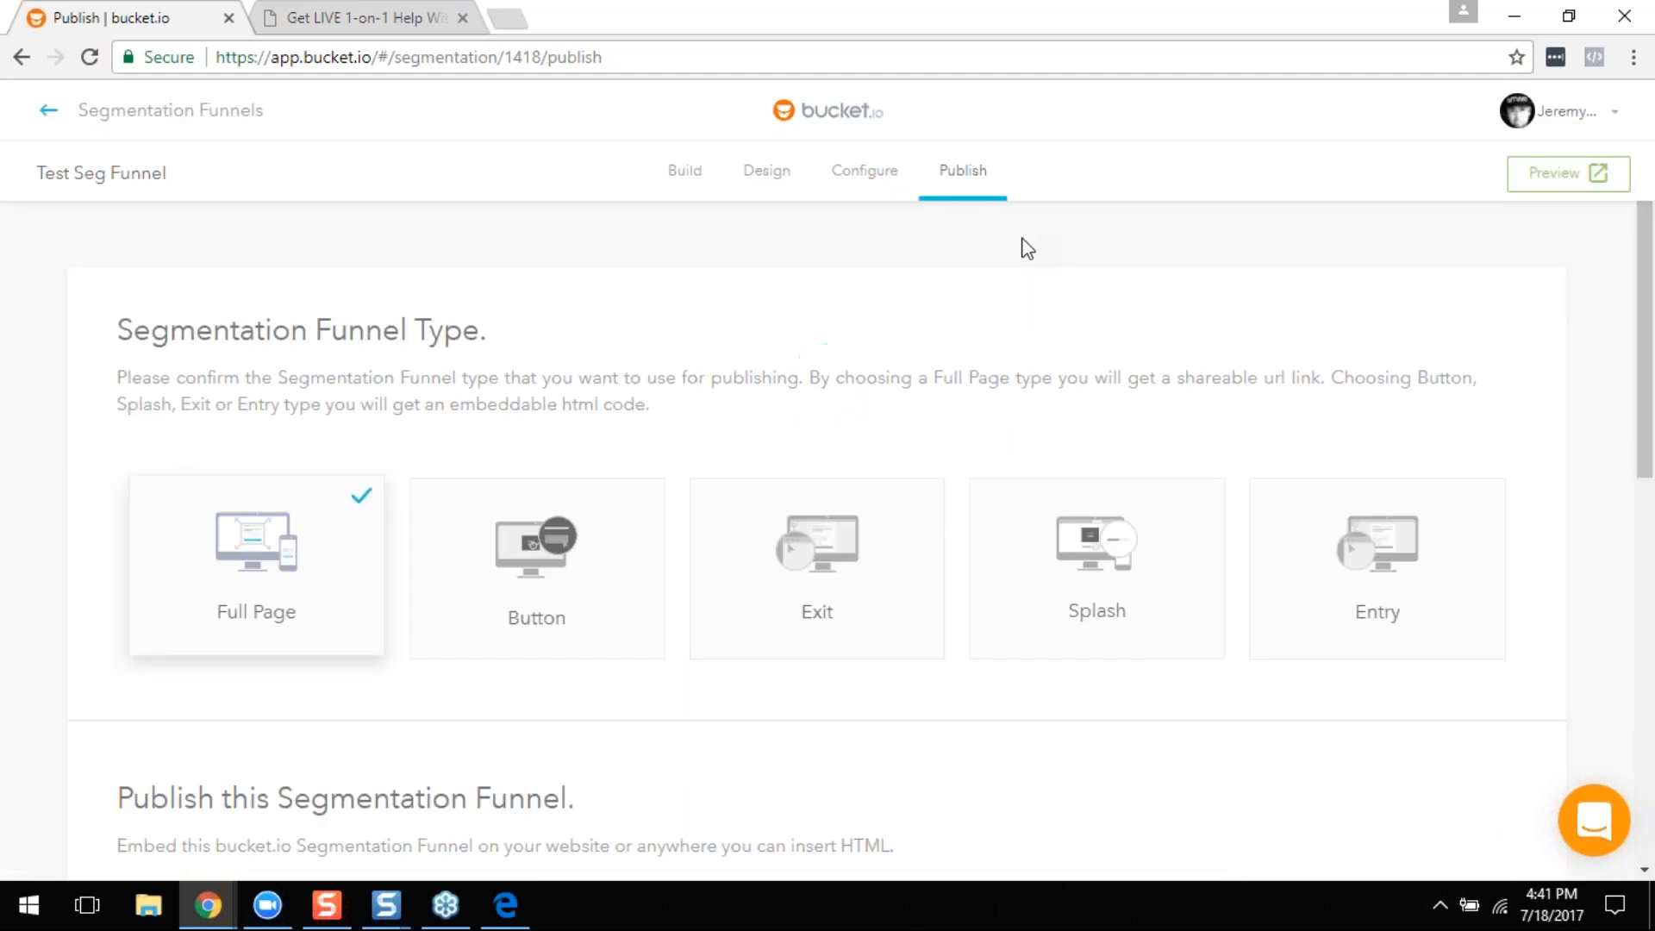
scroll(1086, 380, down, 5)
scroll(560, 548, down, 4)
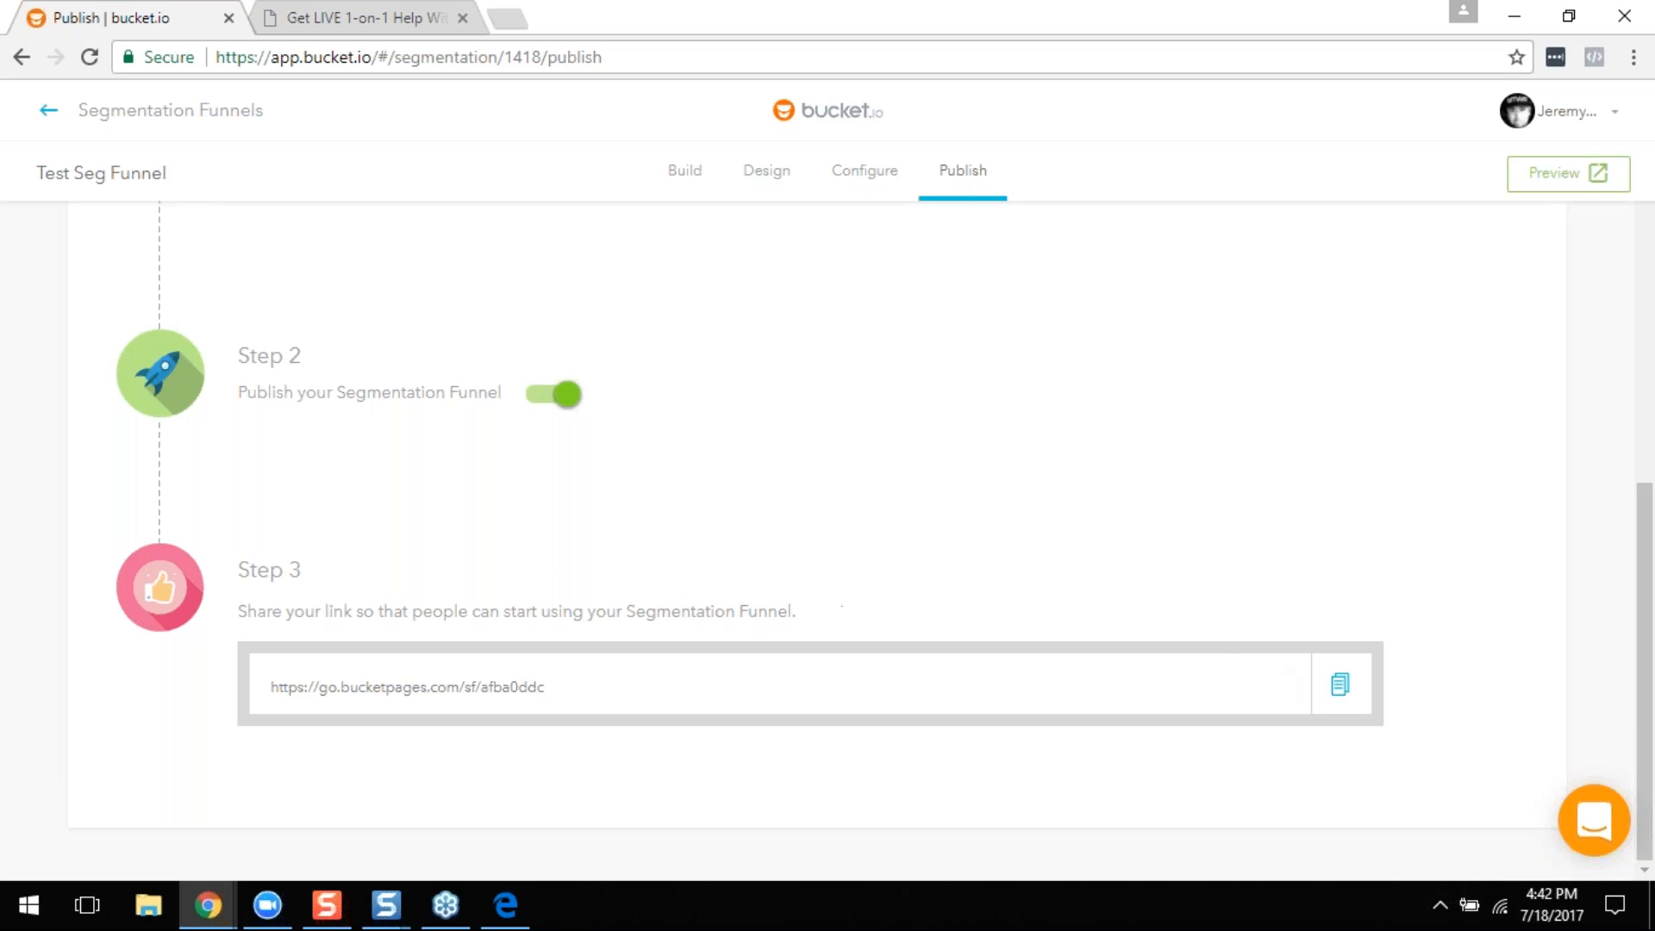
click(1340, 683)
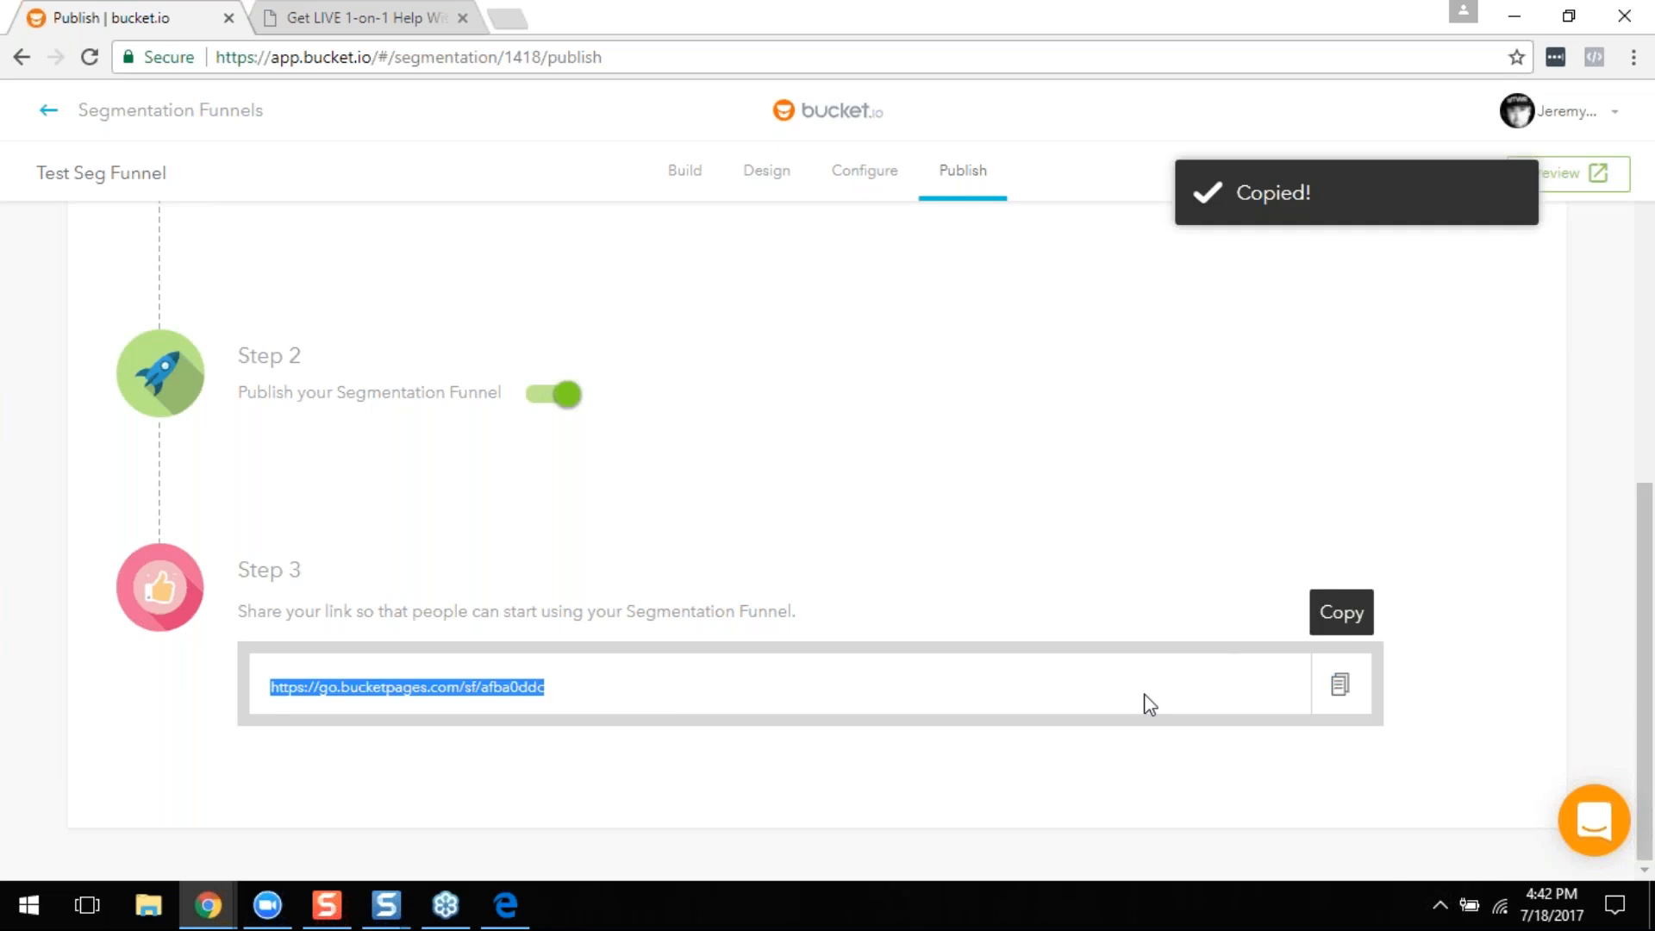
click(354, 6)
click(352, 58)
key(ctrl+v)
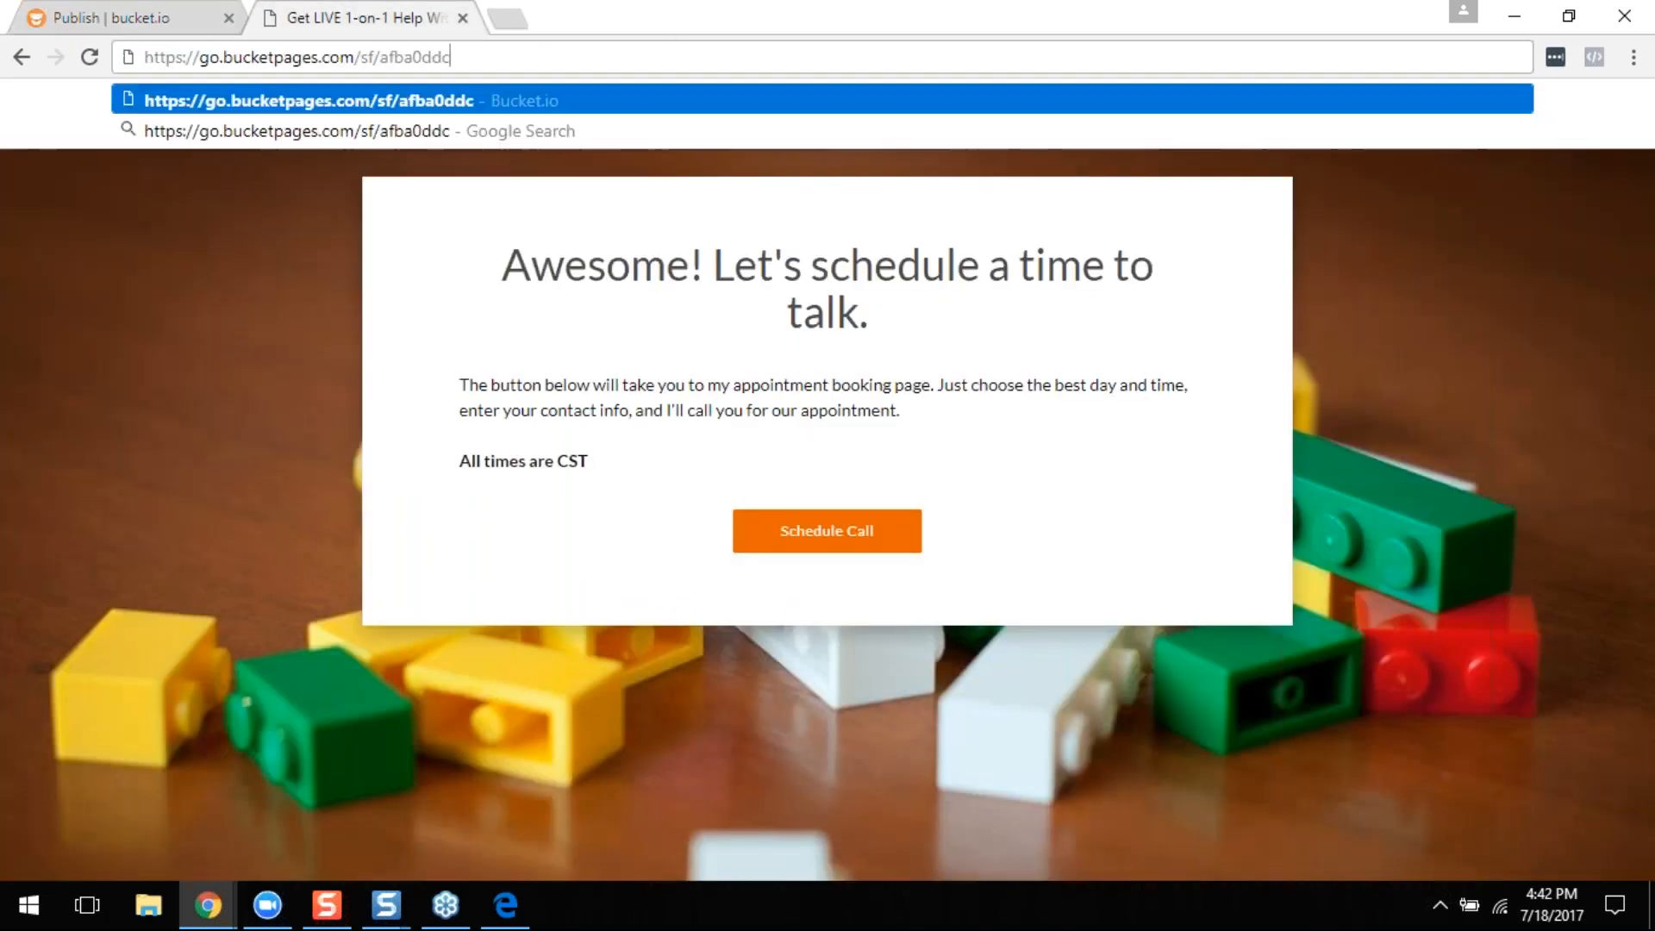
key(Return)
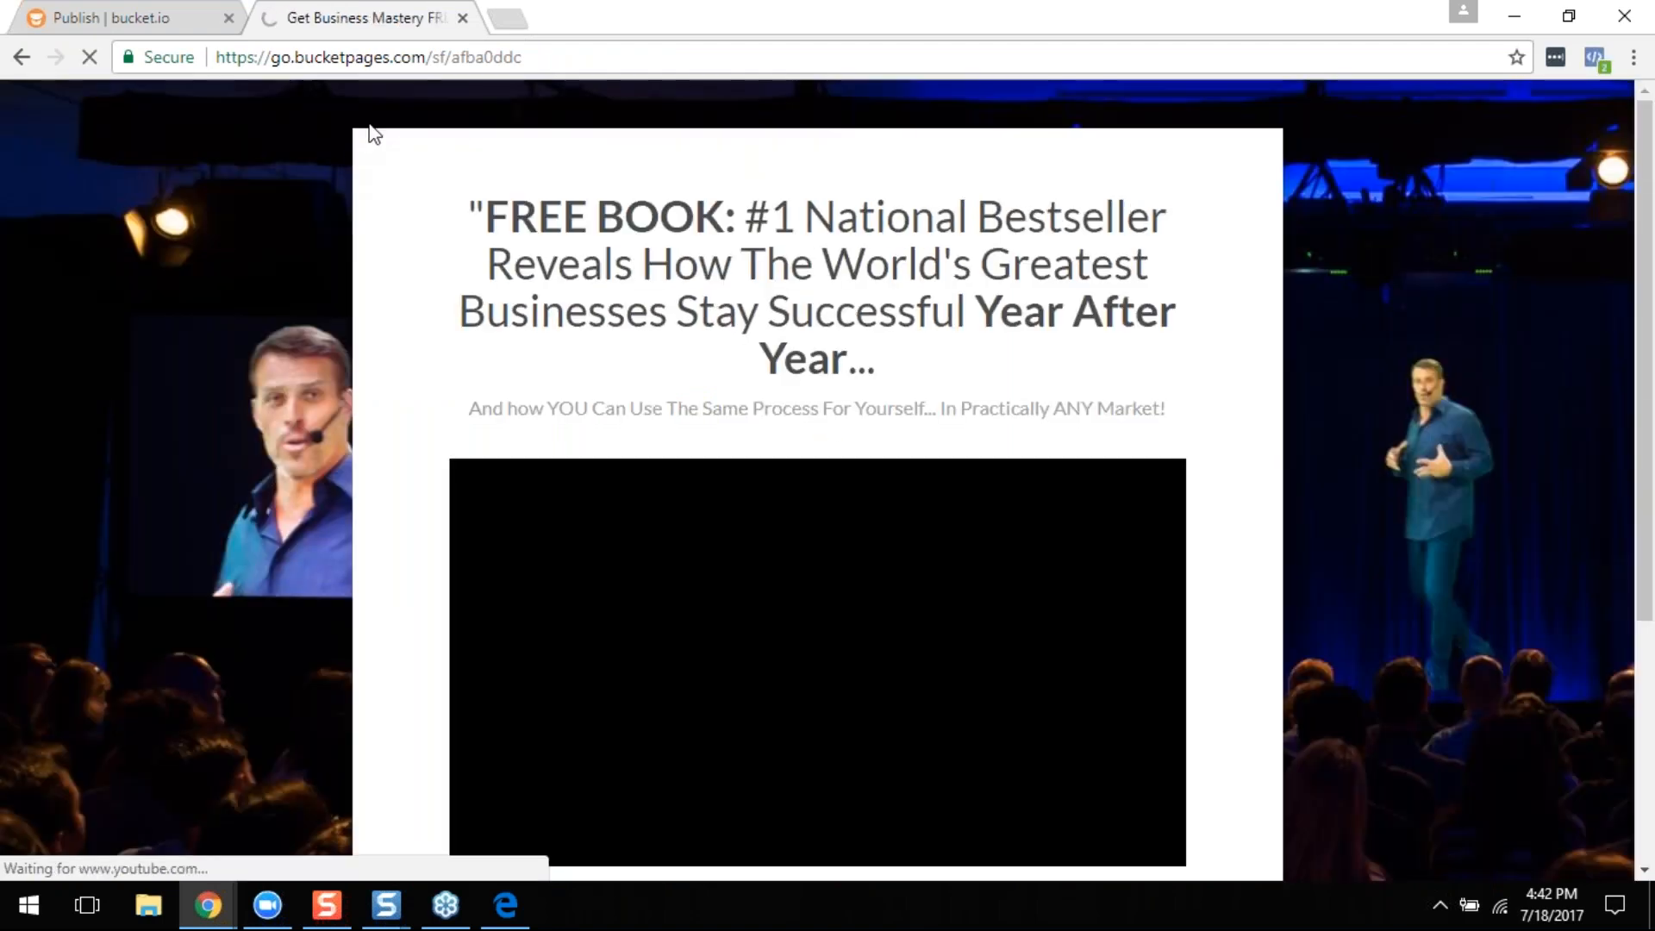
Step: Look over the published welcome page's headline, video and body text, and proceed to the first question
scroll(952, 307, down, 4)
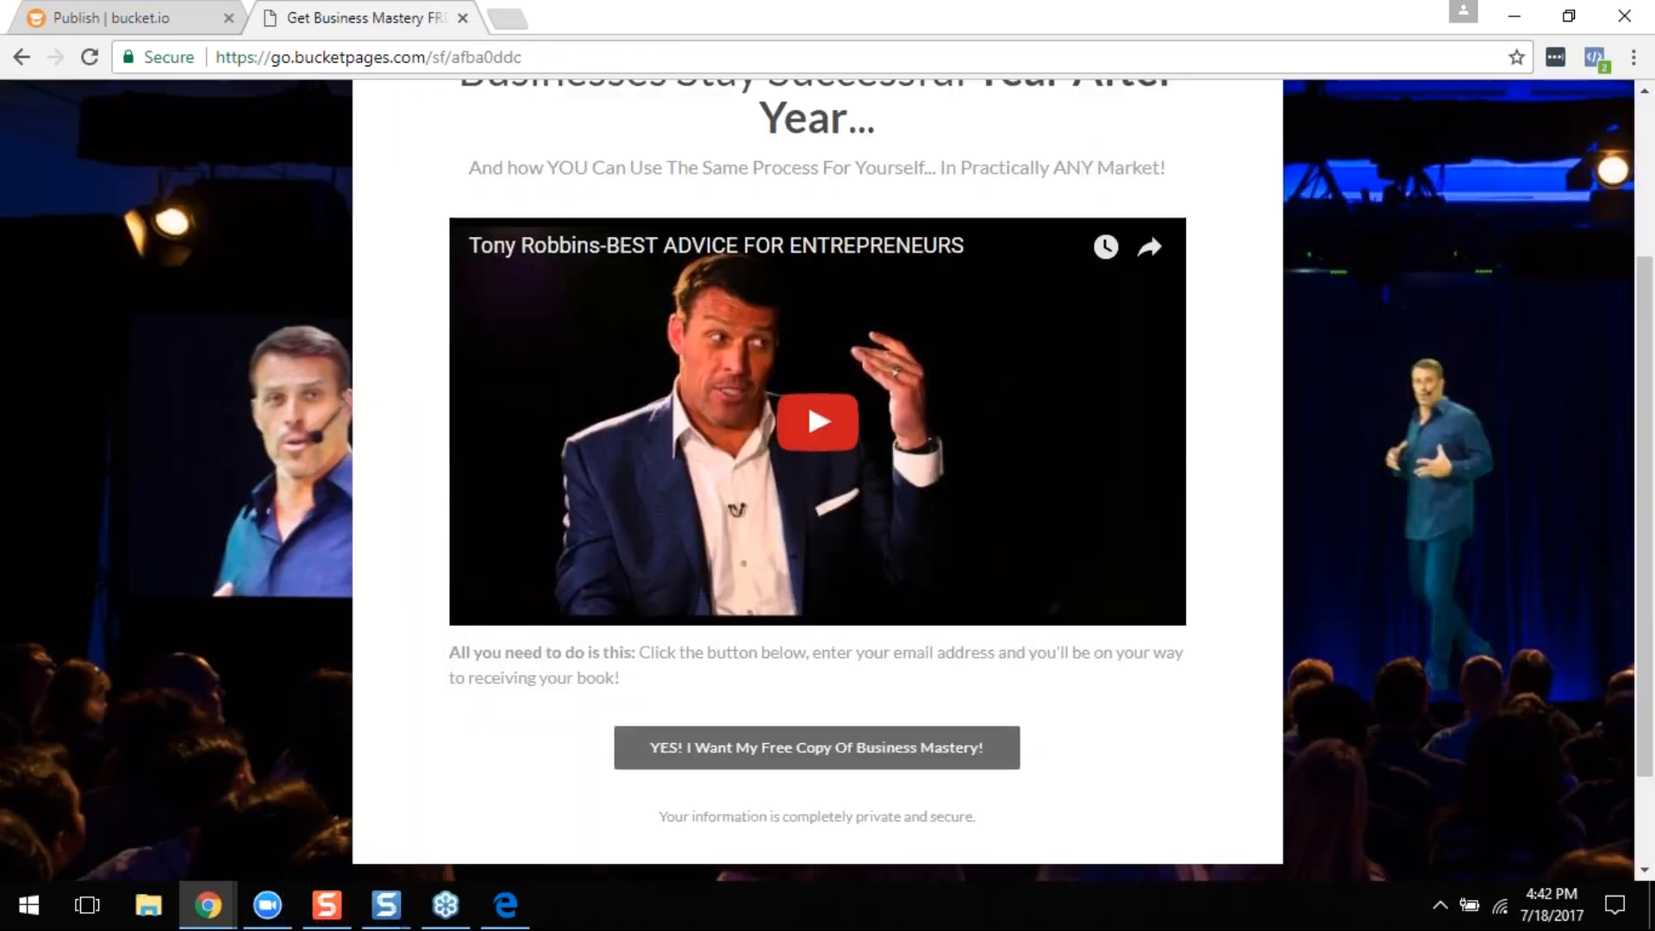
scroll(997, 414, up, 4)
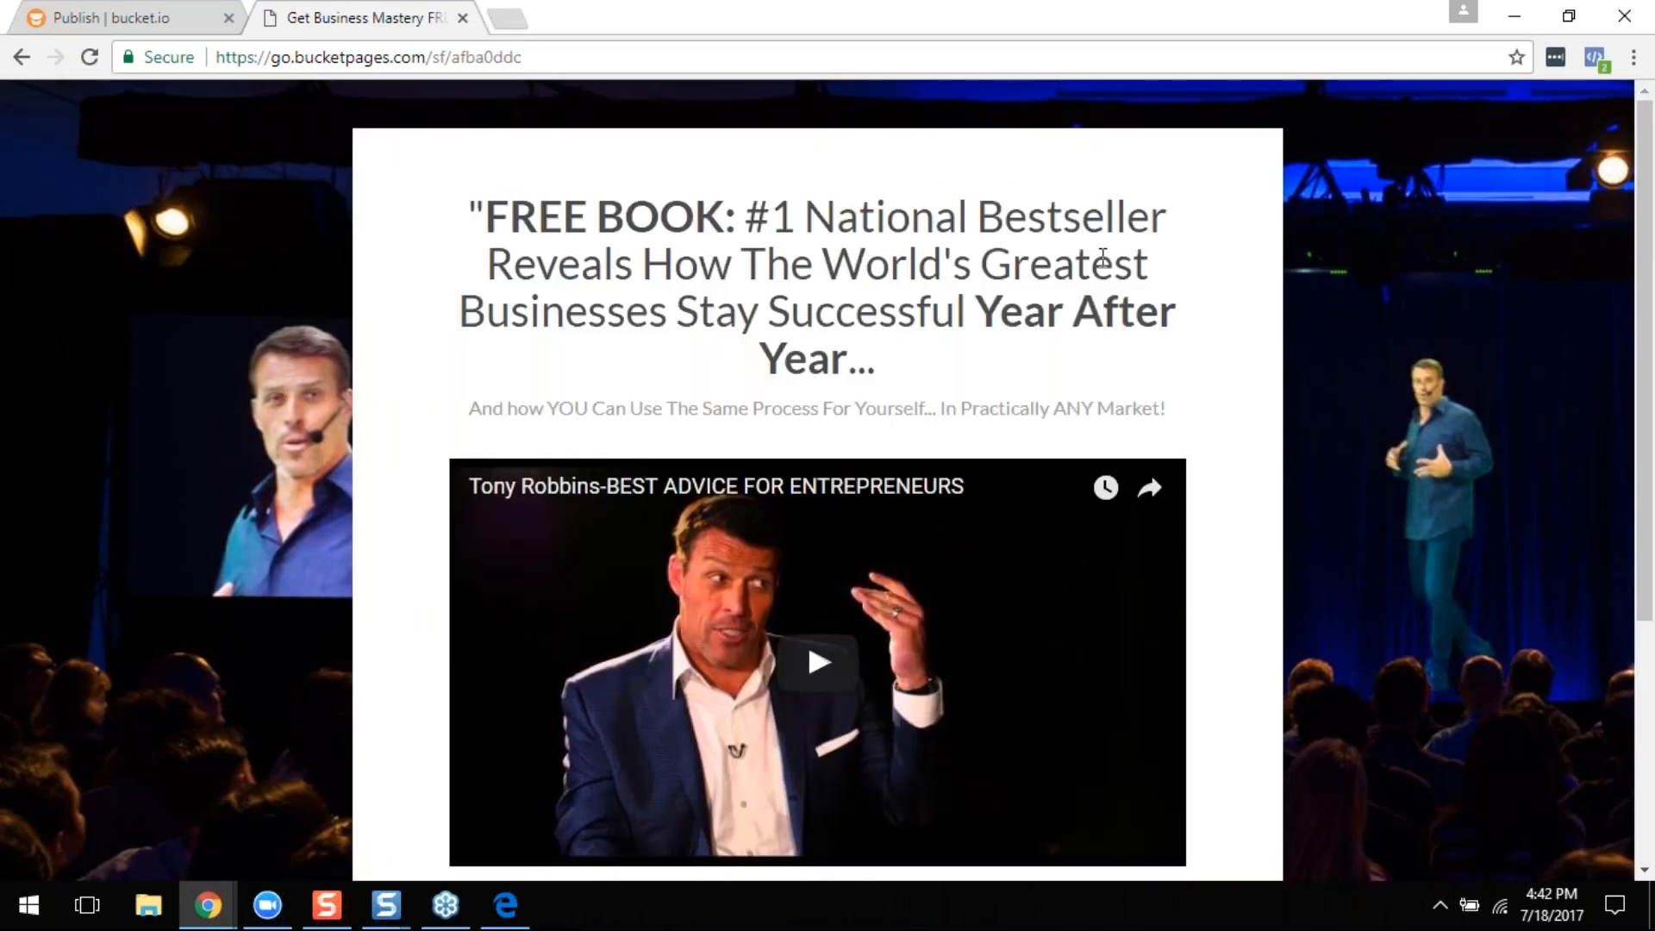
scroll(952, 263, down, 2)
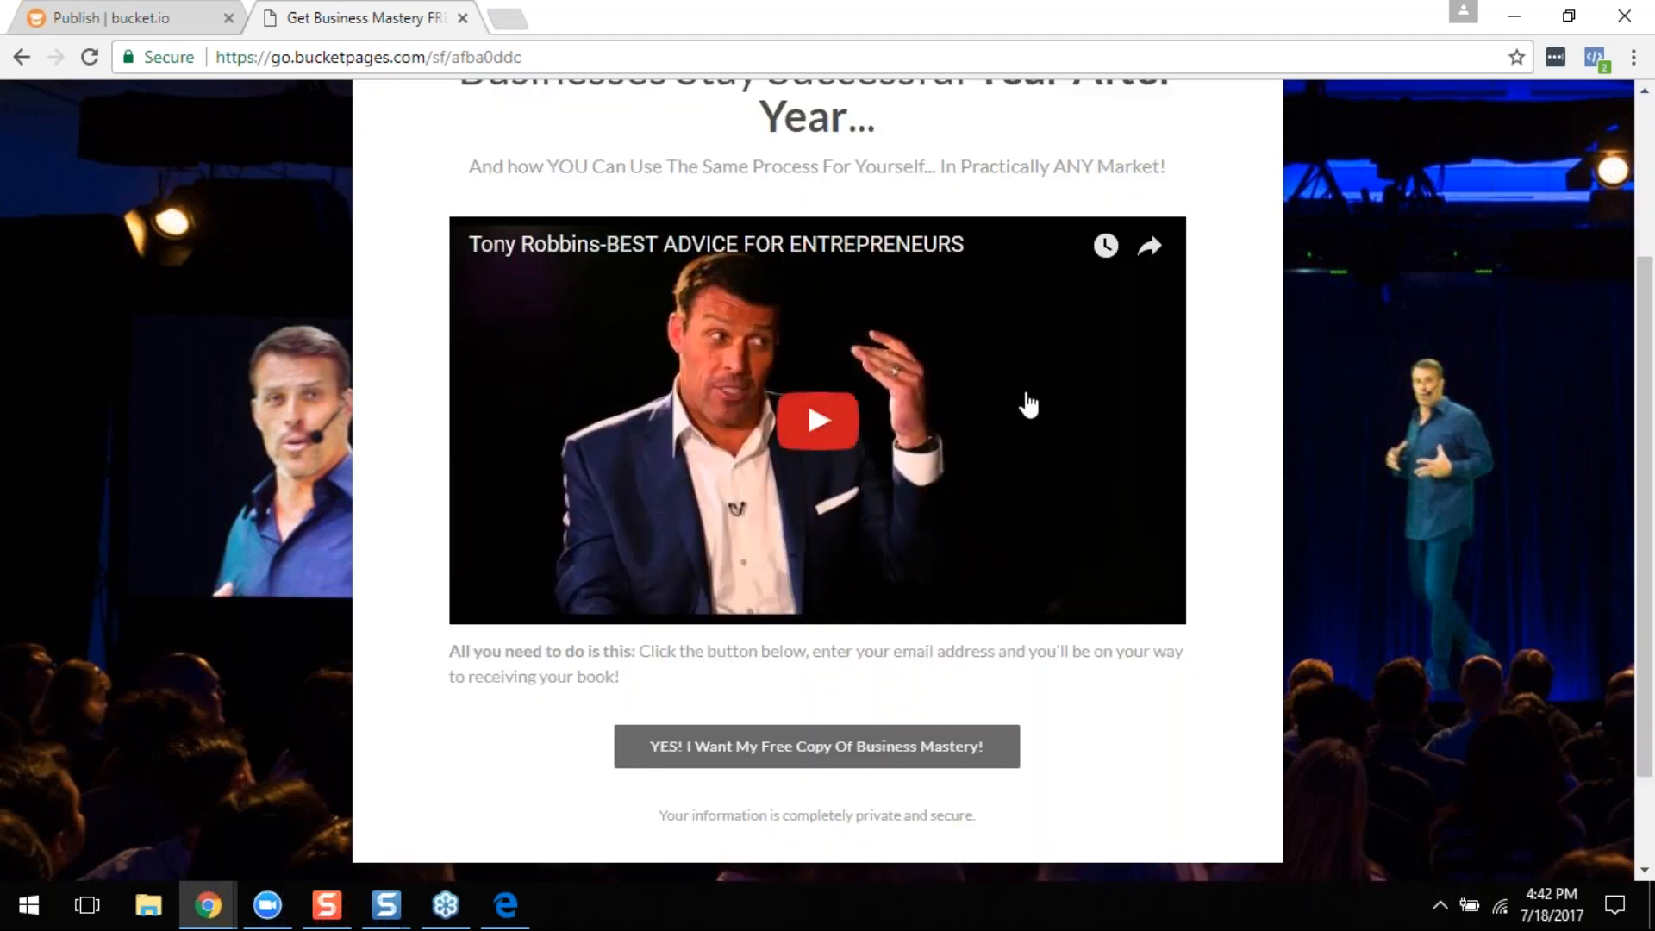
scroll(1069, 638, down, 1)
scroll(1004, 768, up, 4)
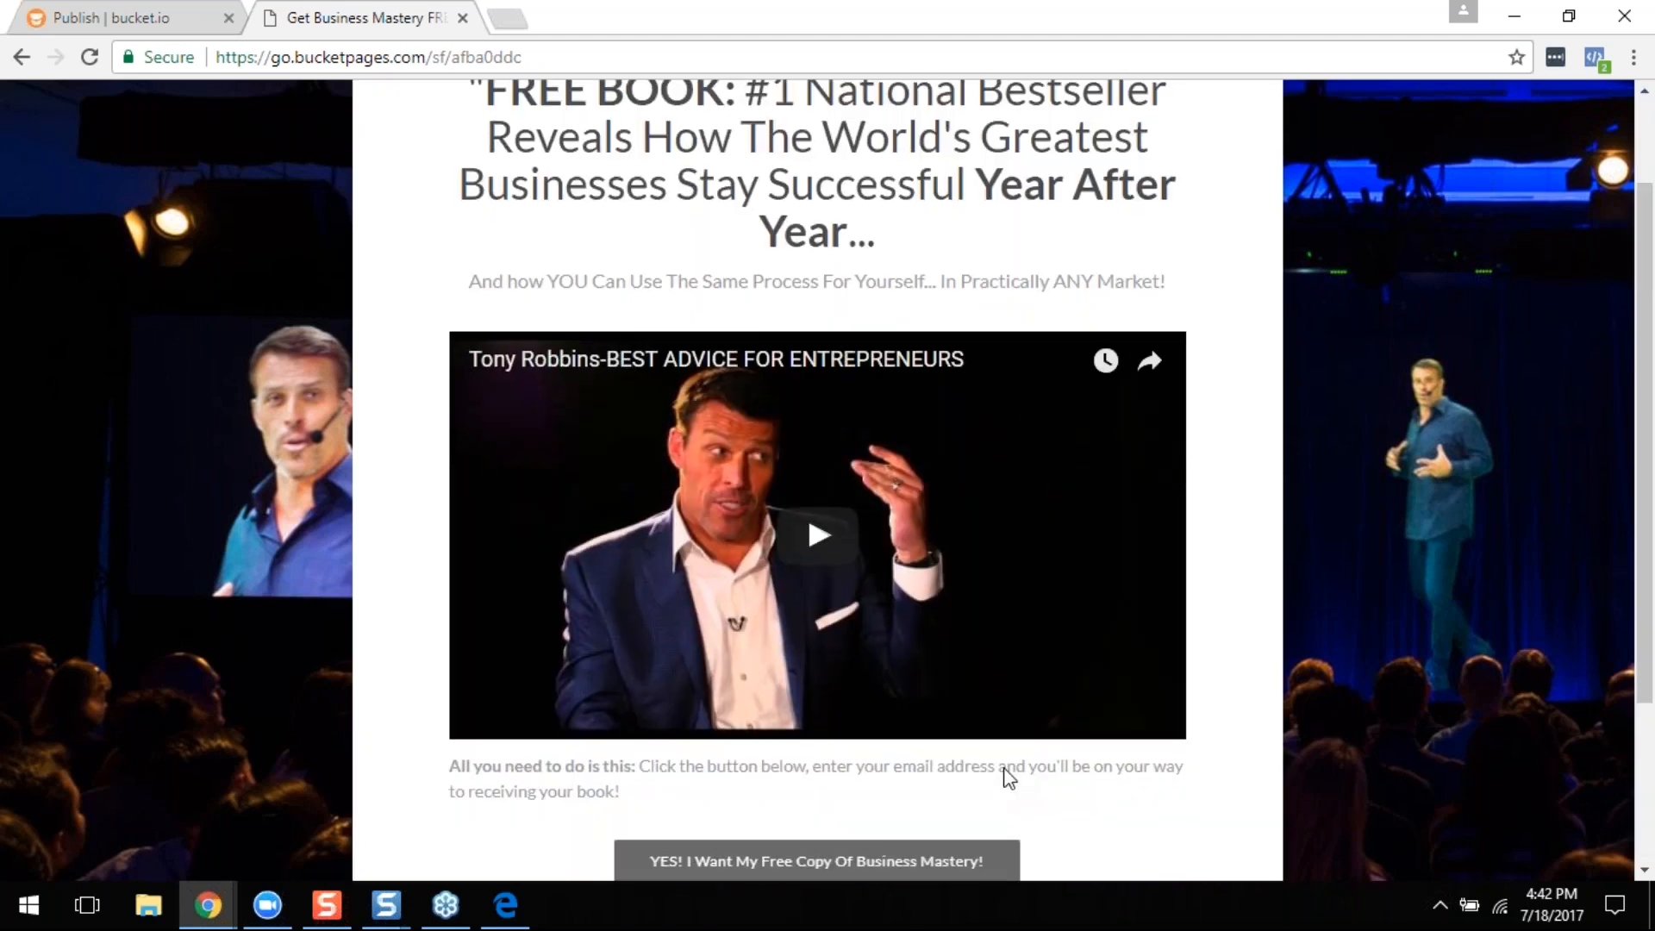
scroll(1073, 280, down, 4)
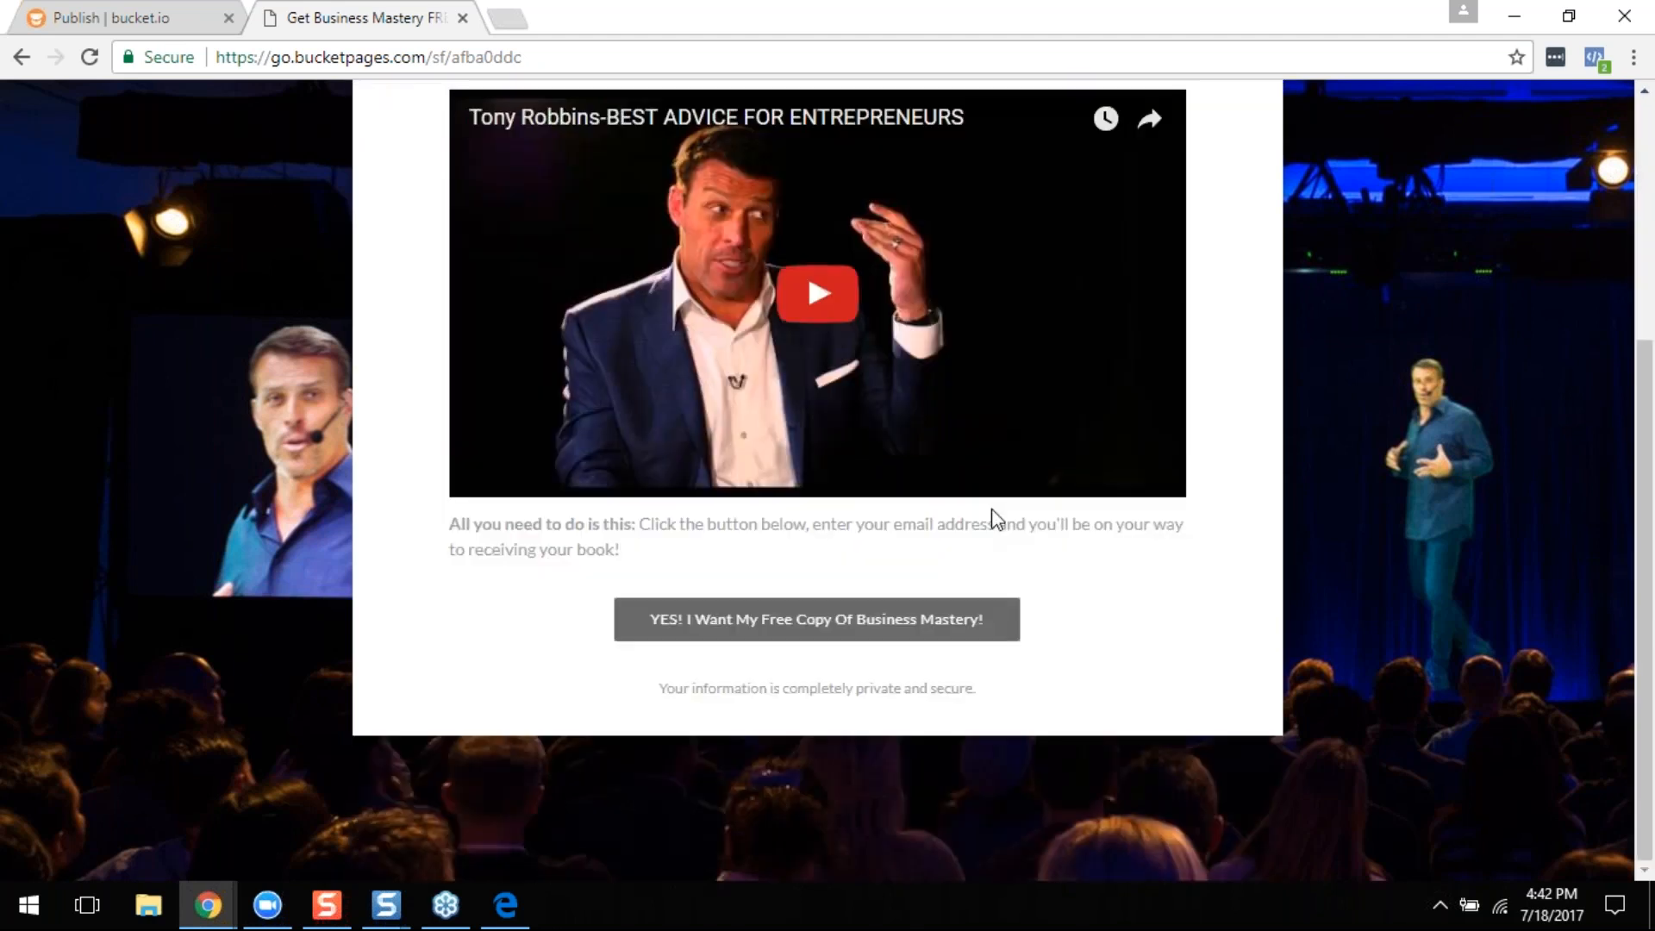
click(681, 628)
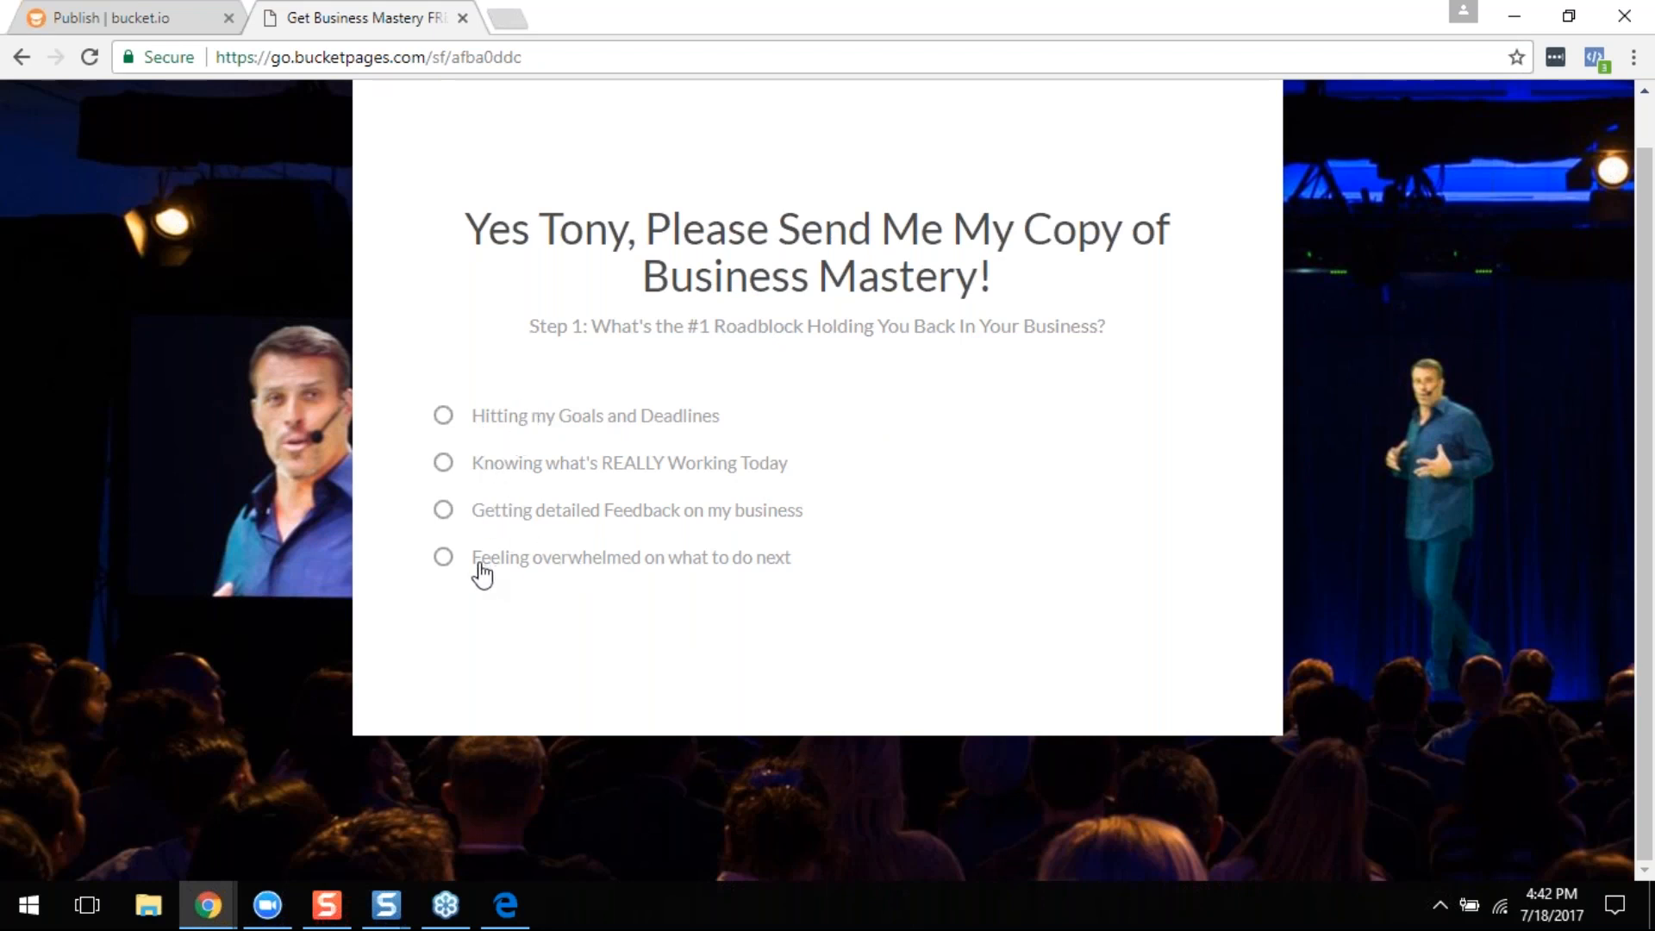
Step: Return to building Test Seg Funnel, choose to continue editing without cloning it, and open Q1's branching logic
click(106, 16)
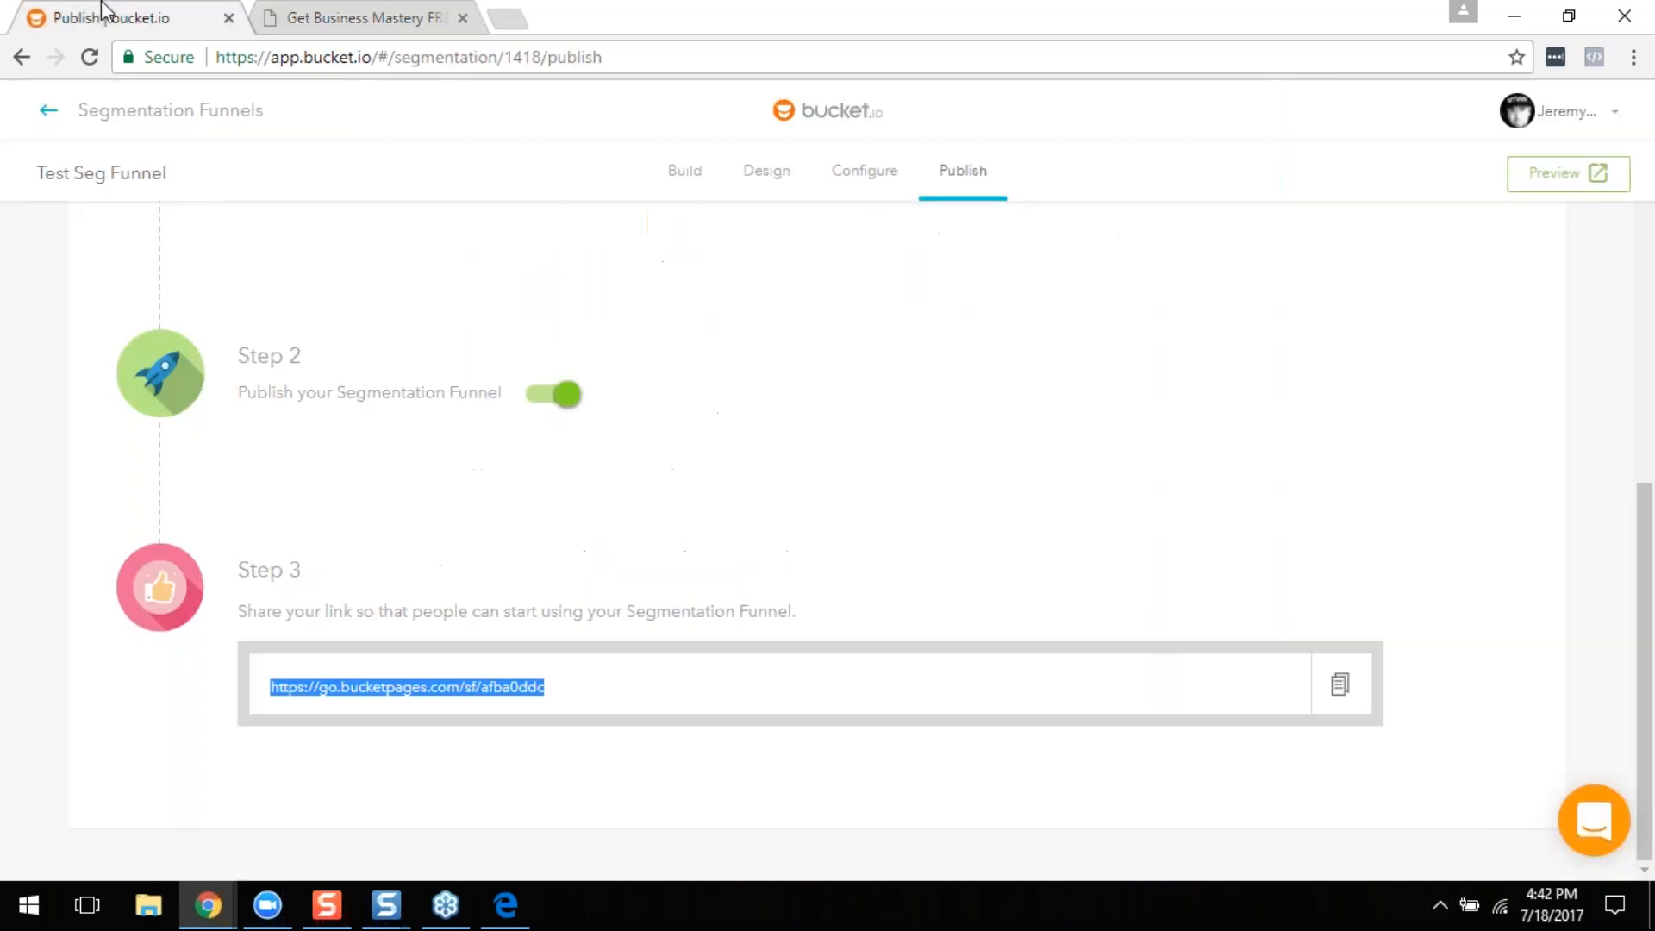
click(687, 175)
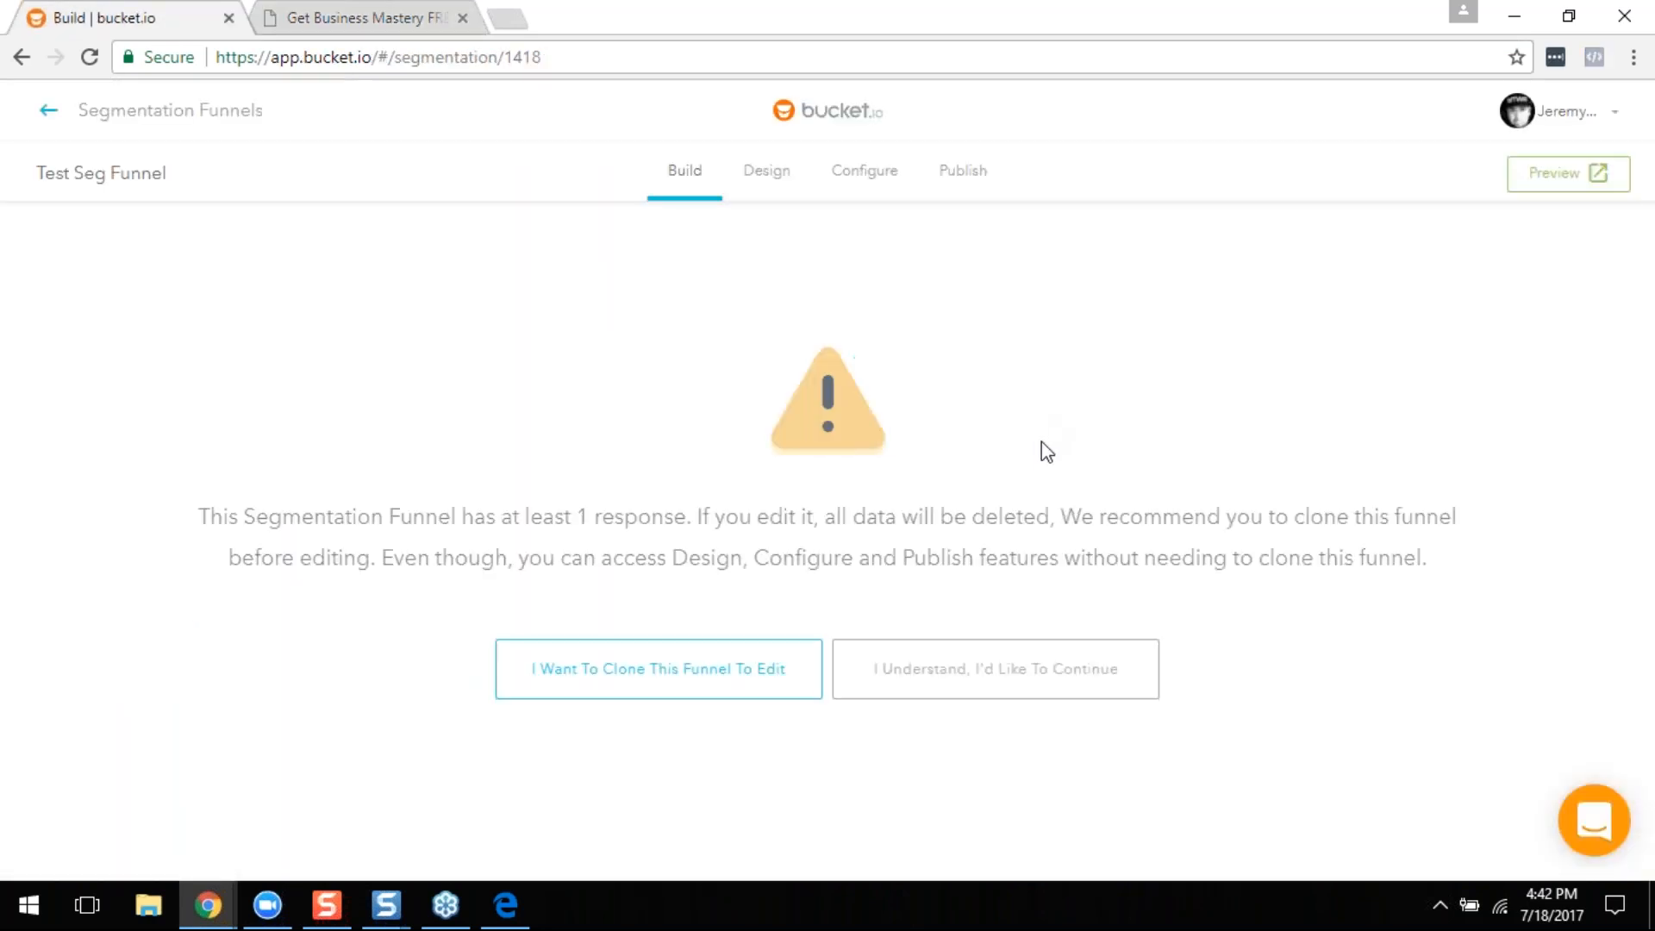
click(898, 677)
click(895, 676)
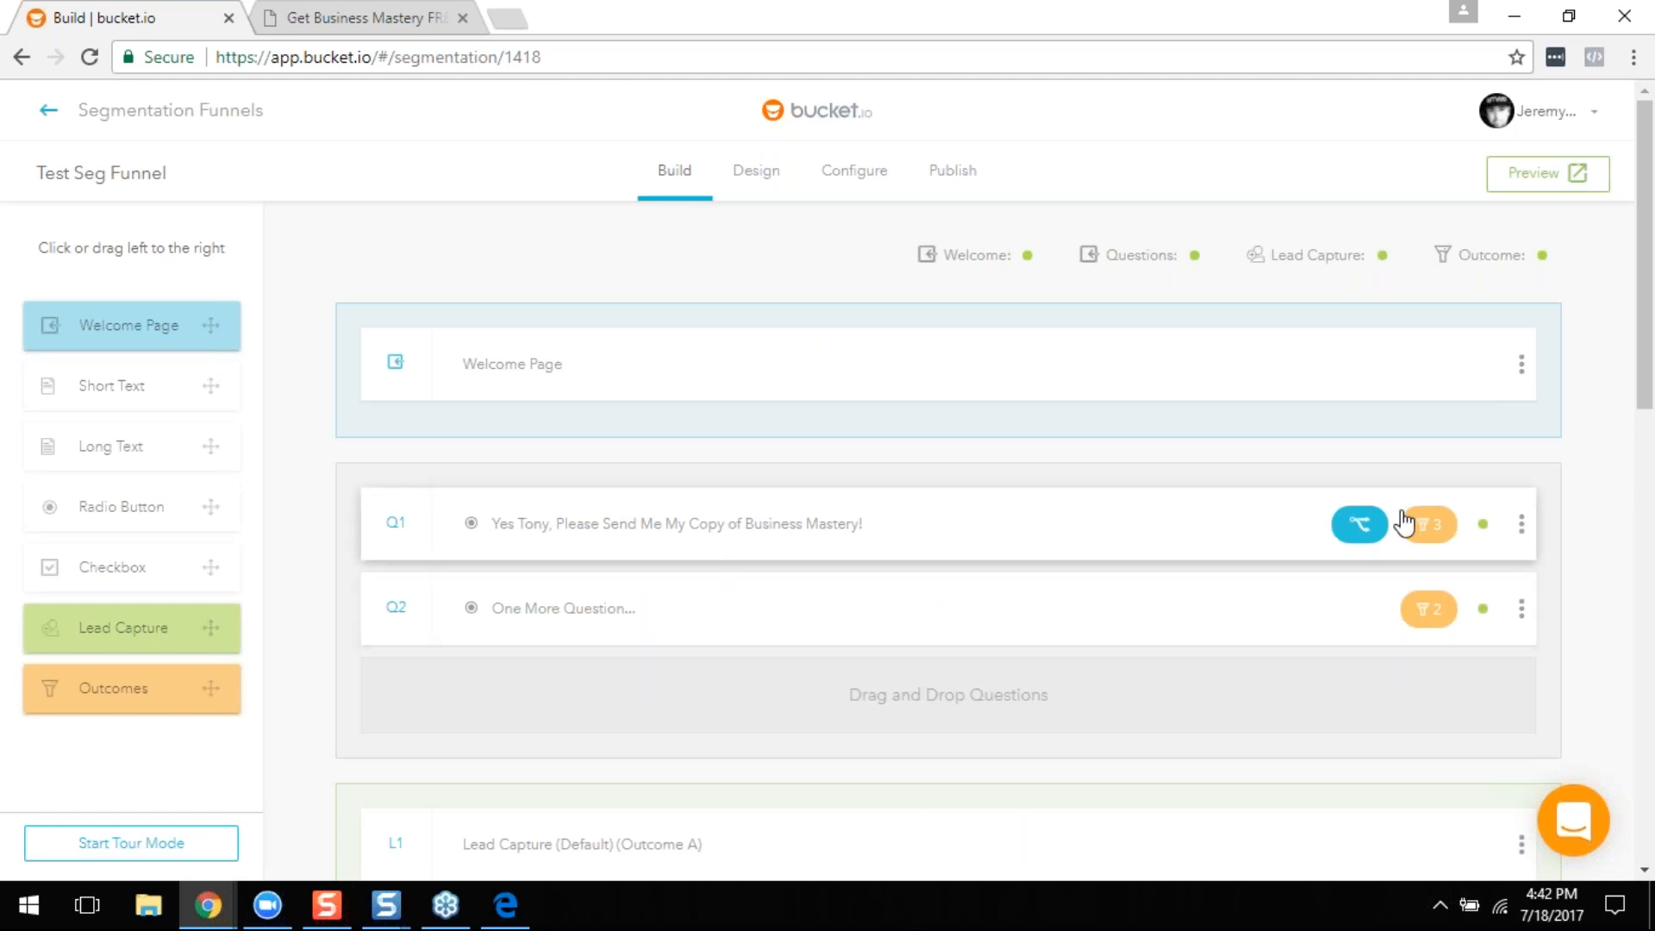
click(1363, 534)
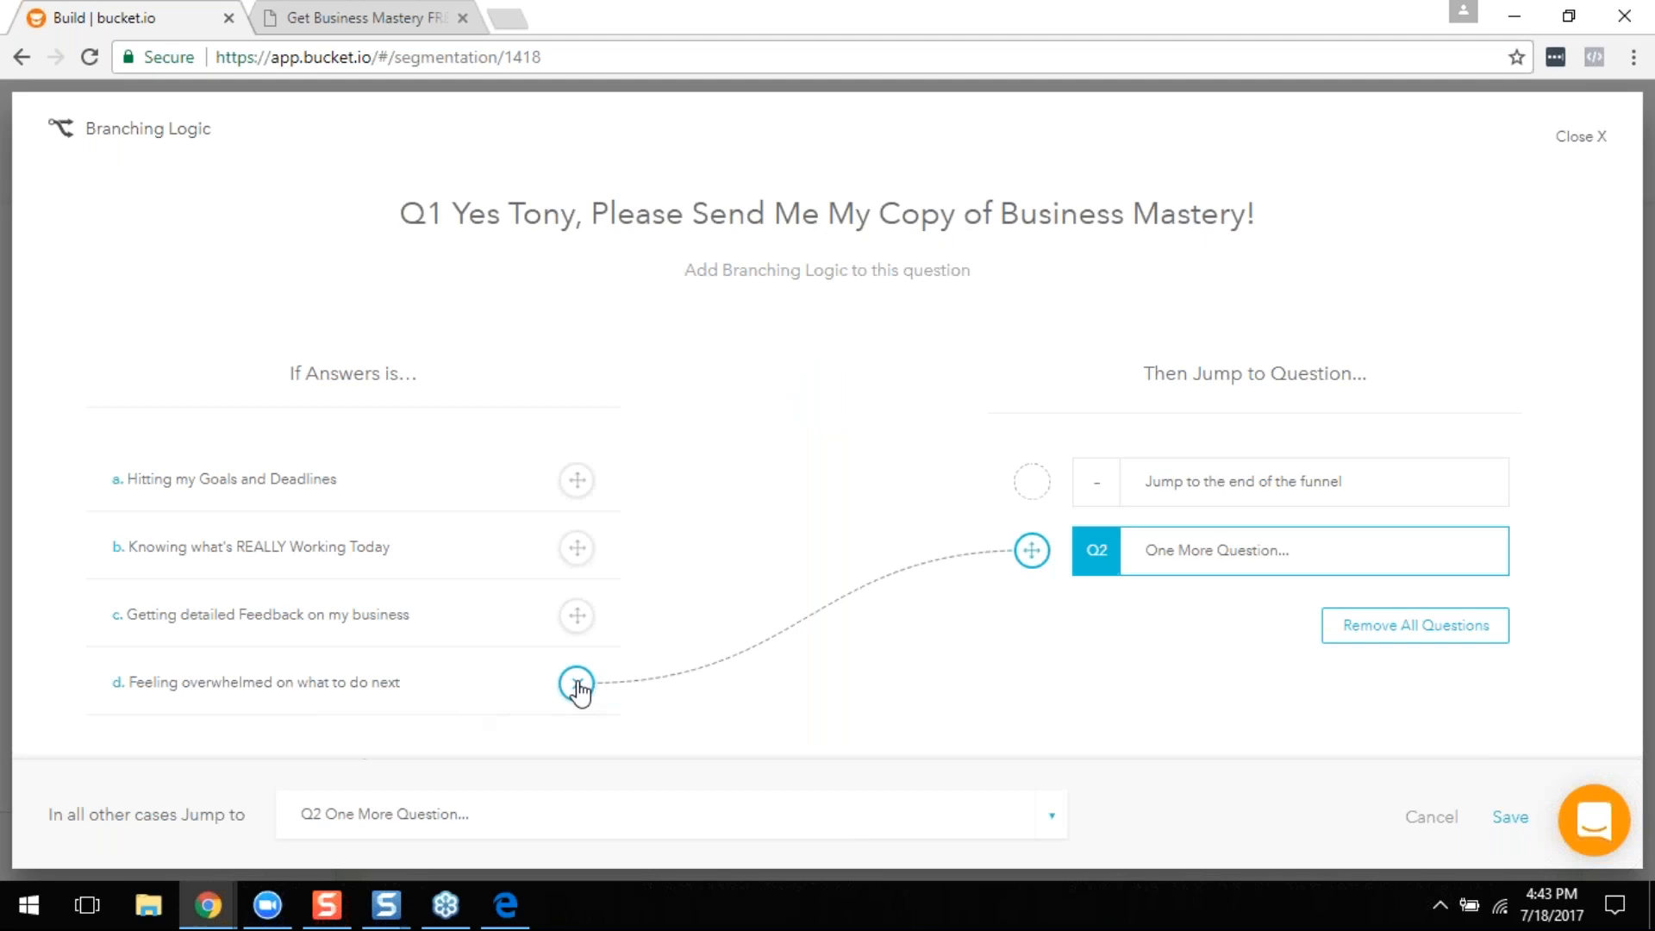
Step: Try to answer the published funnel's first question with "Feeling overwhelmed on what to do next", and return to the Bucket.io editor
click(349, 12)
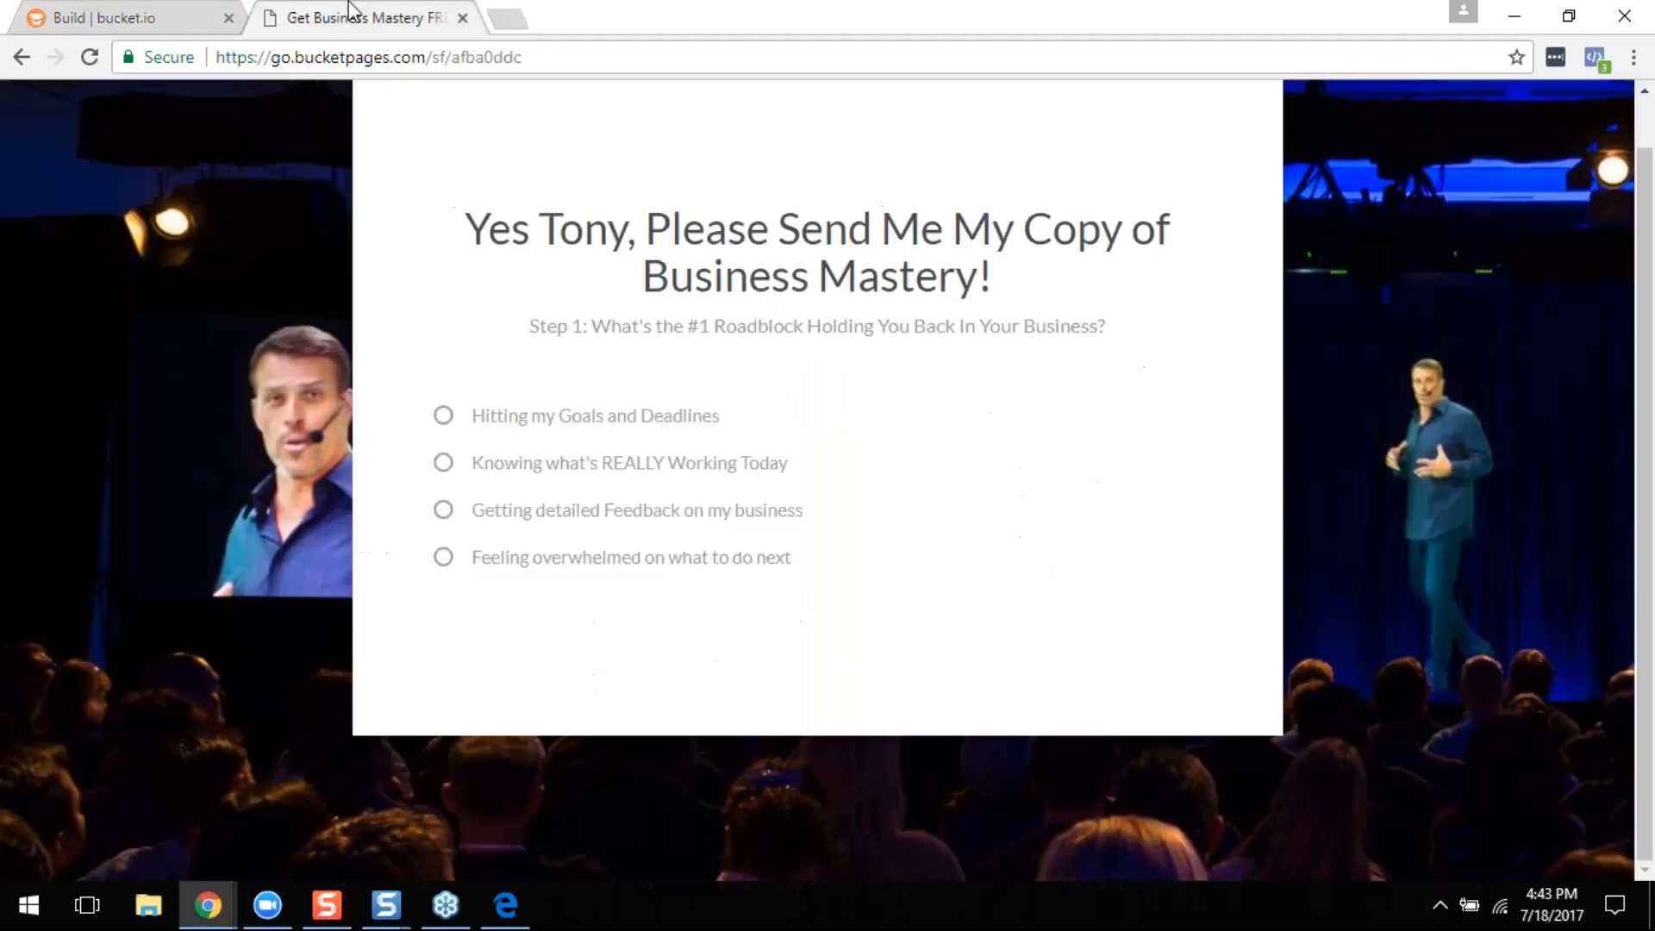
click(540, 567)
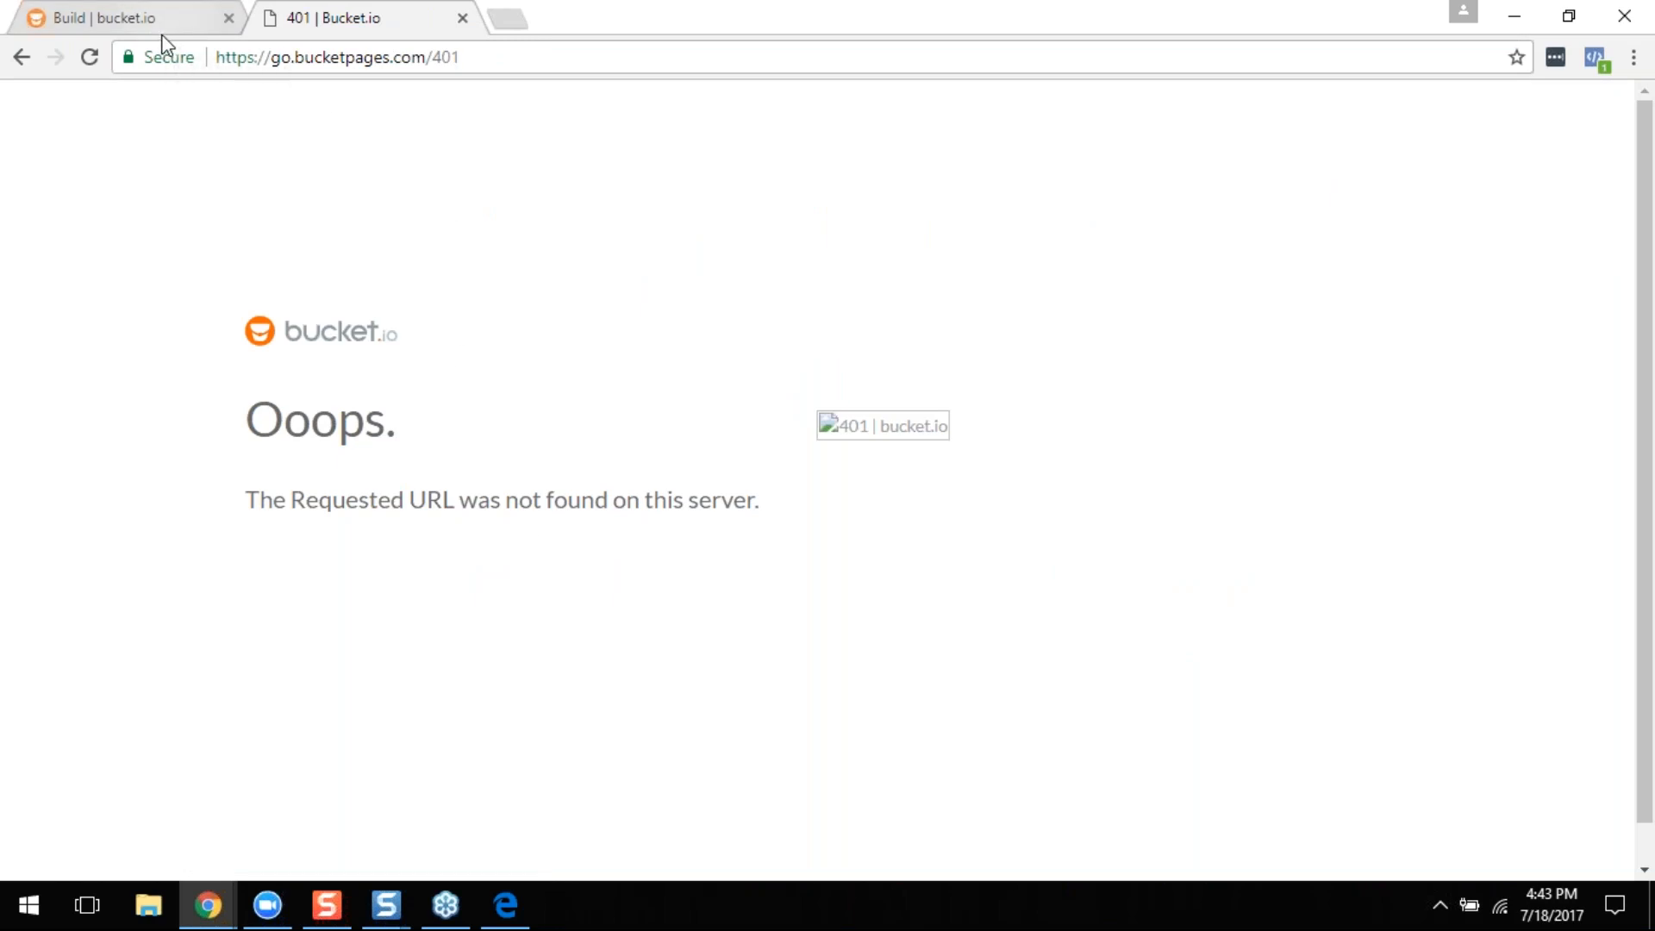
click(164, 11)
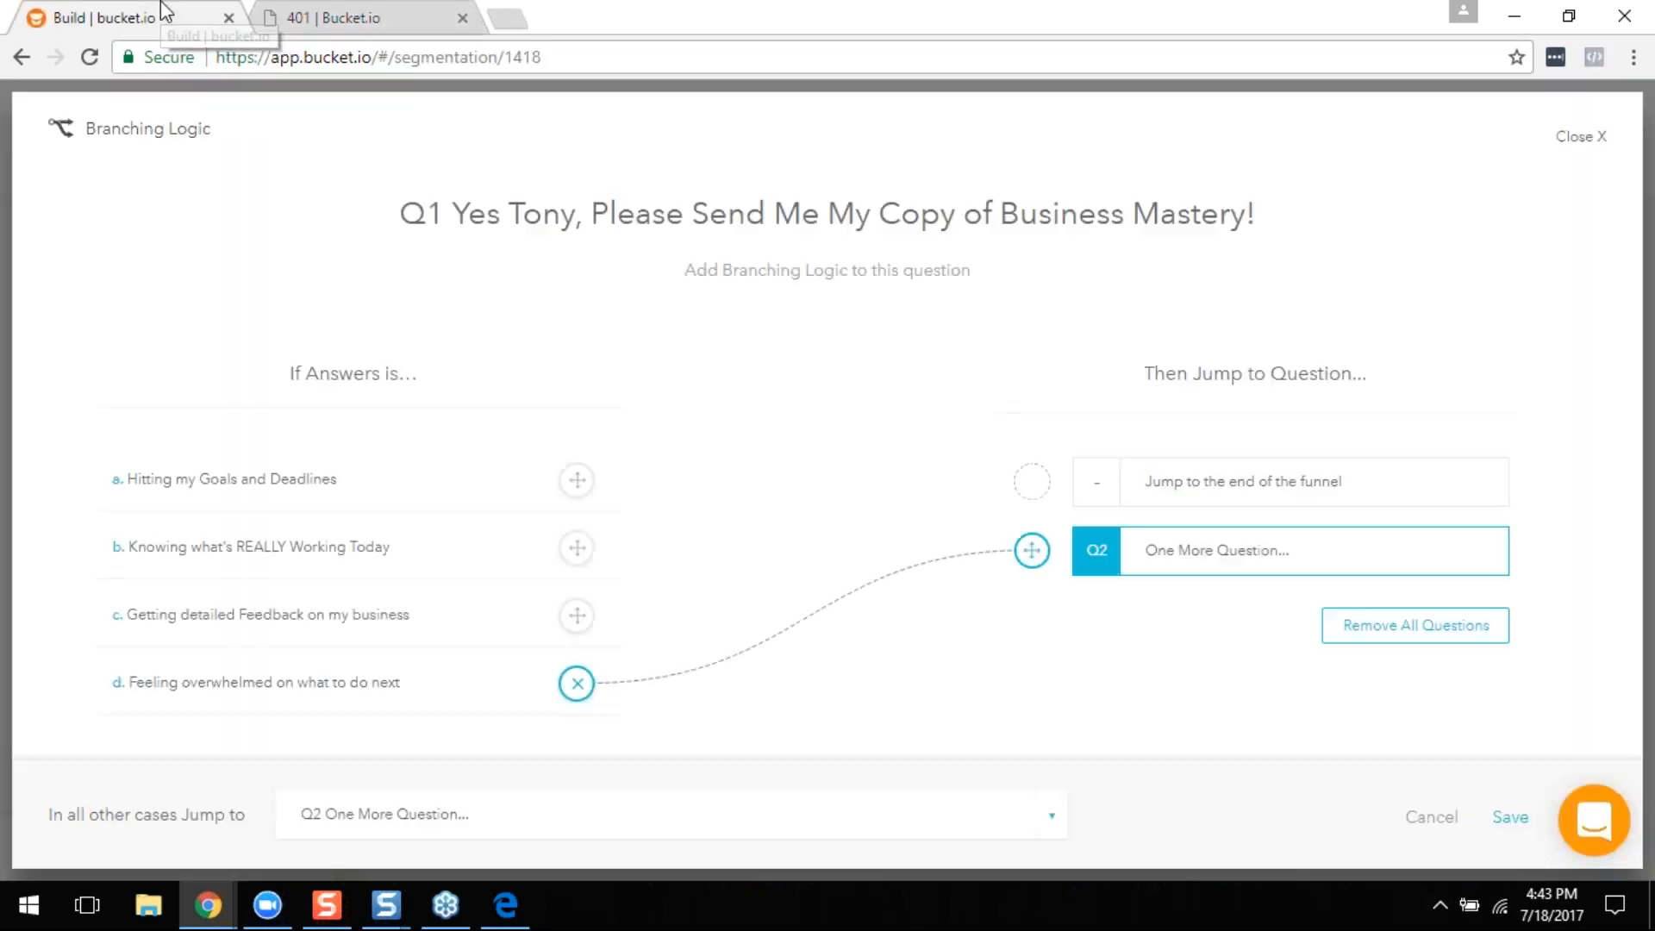
Step: Close Q1's branching logic without saving, and copy the funnel's share link again from the publishing settings
click(1584, 148)
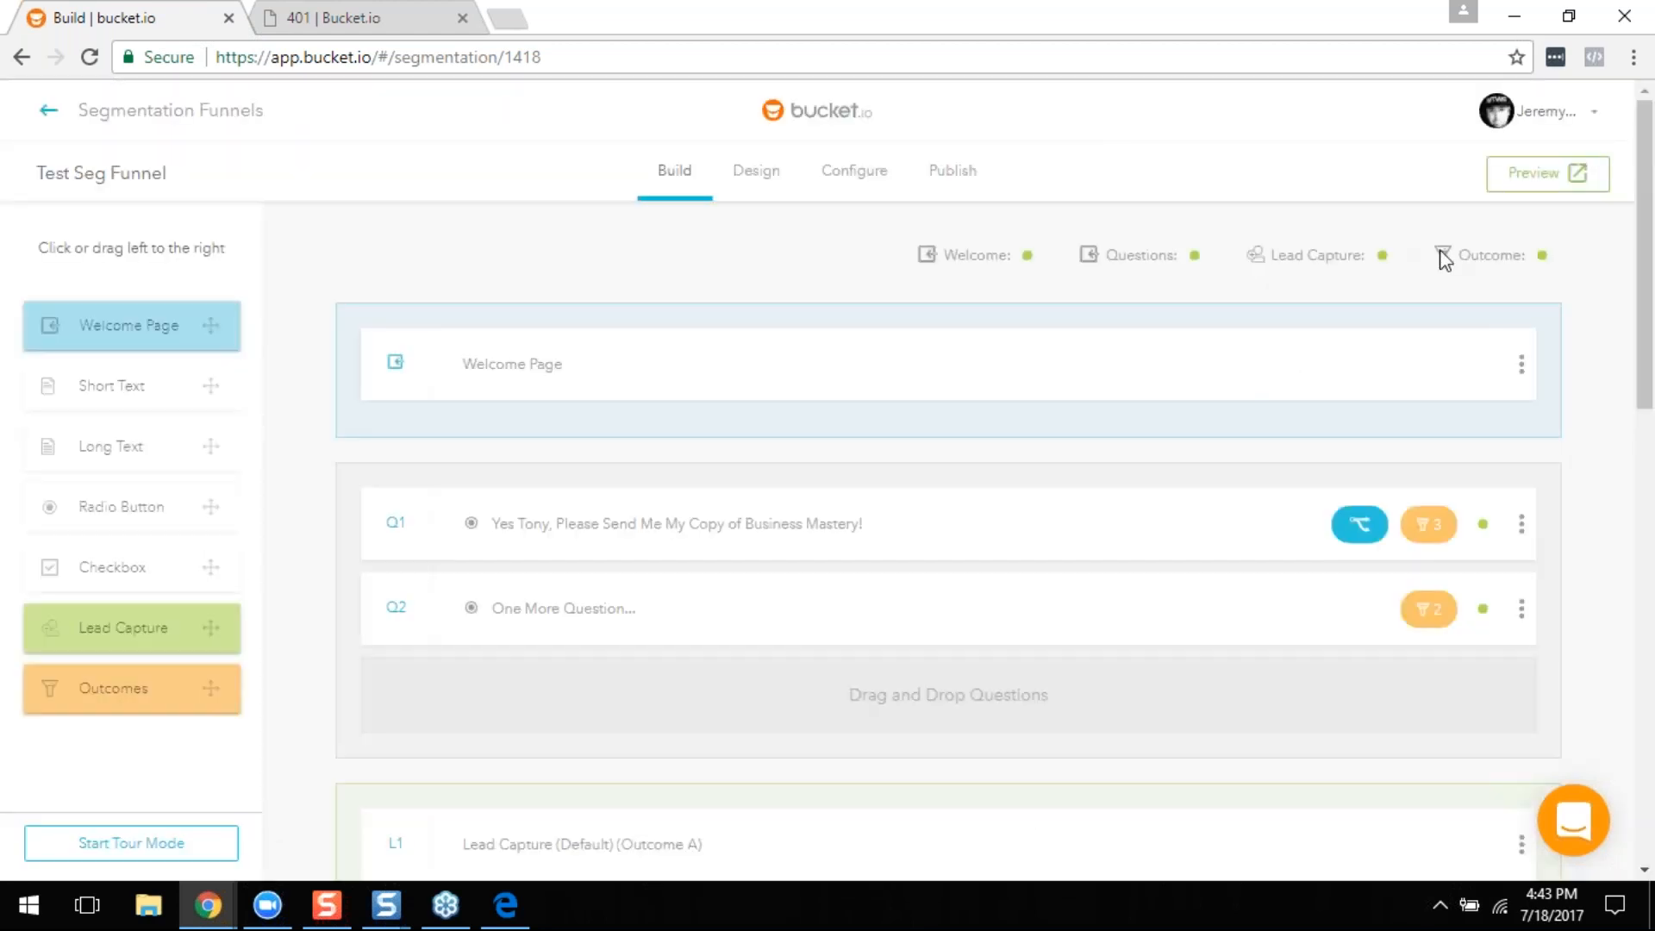
click(948, 179)
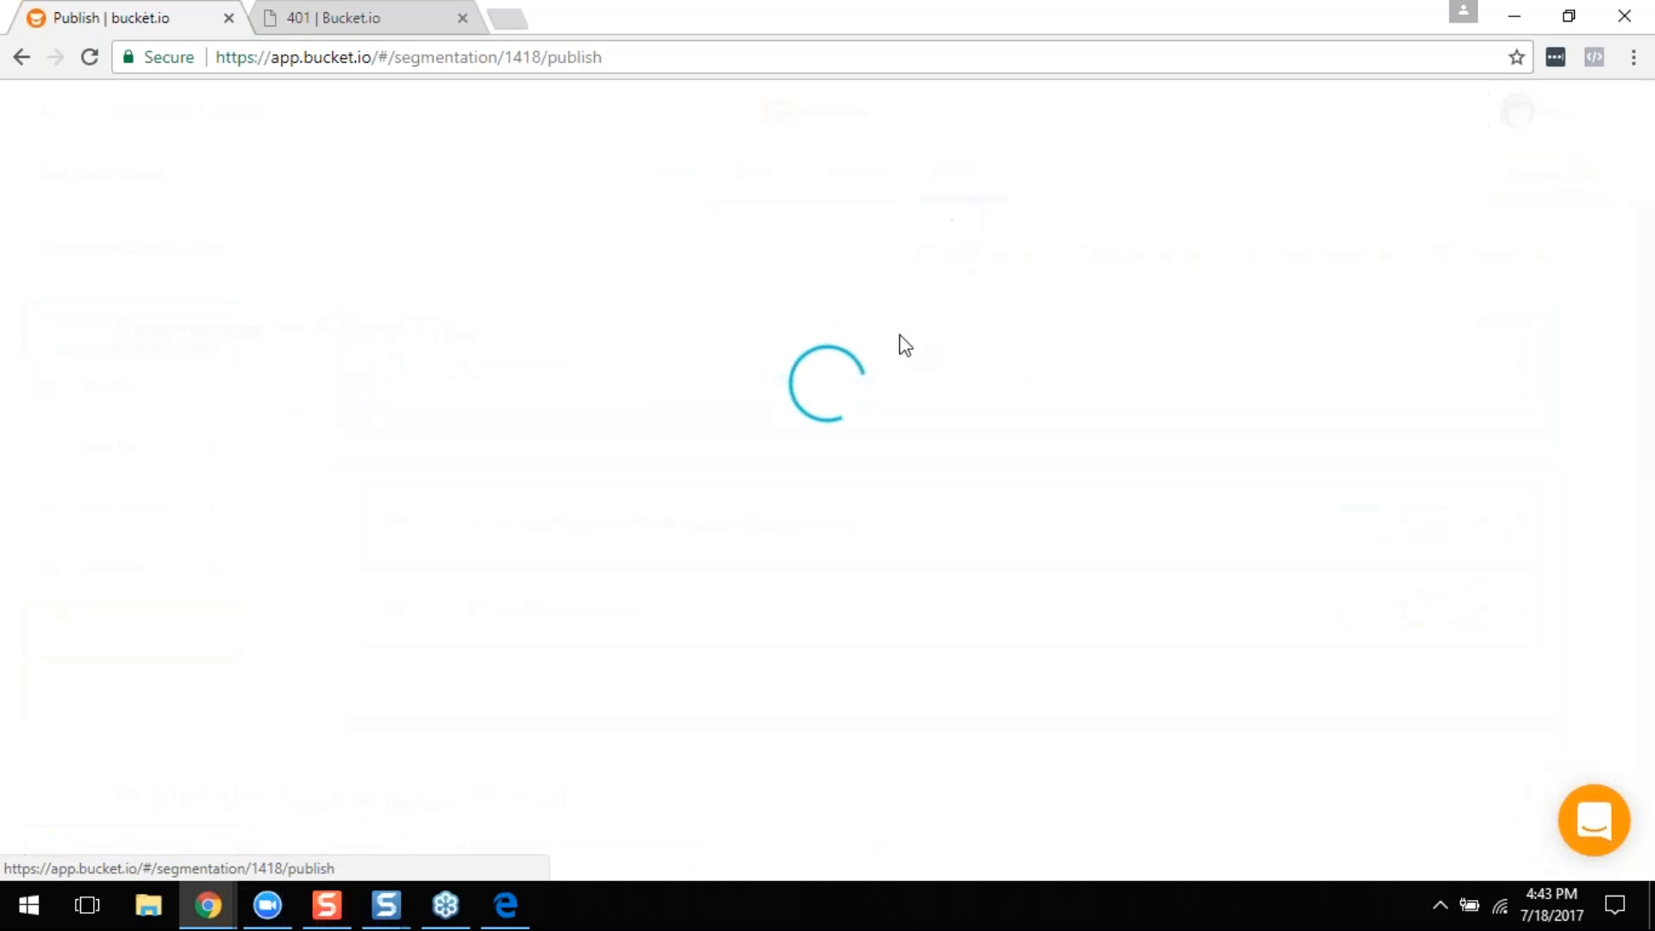
scroll(681, 466, down, 5)
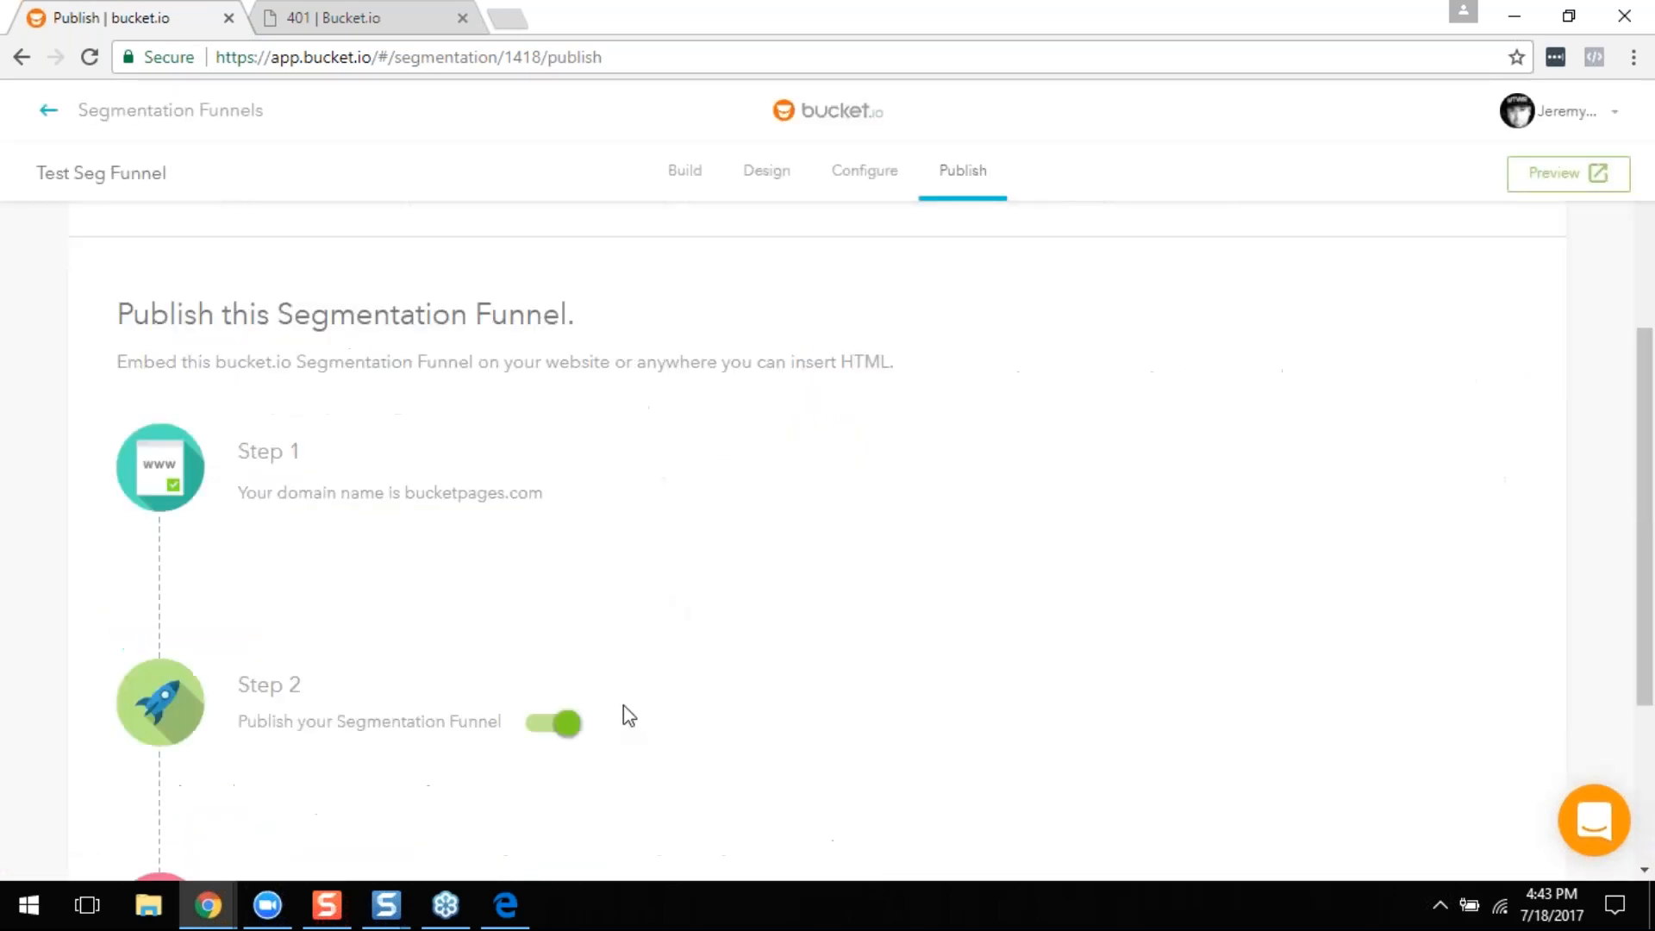
scroll(640, 739, down, 3)
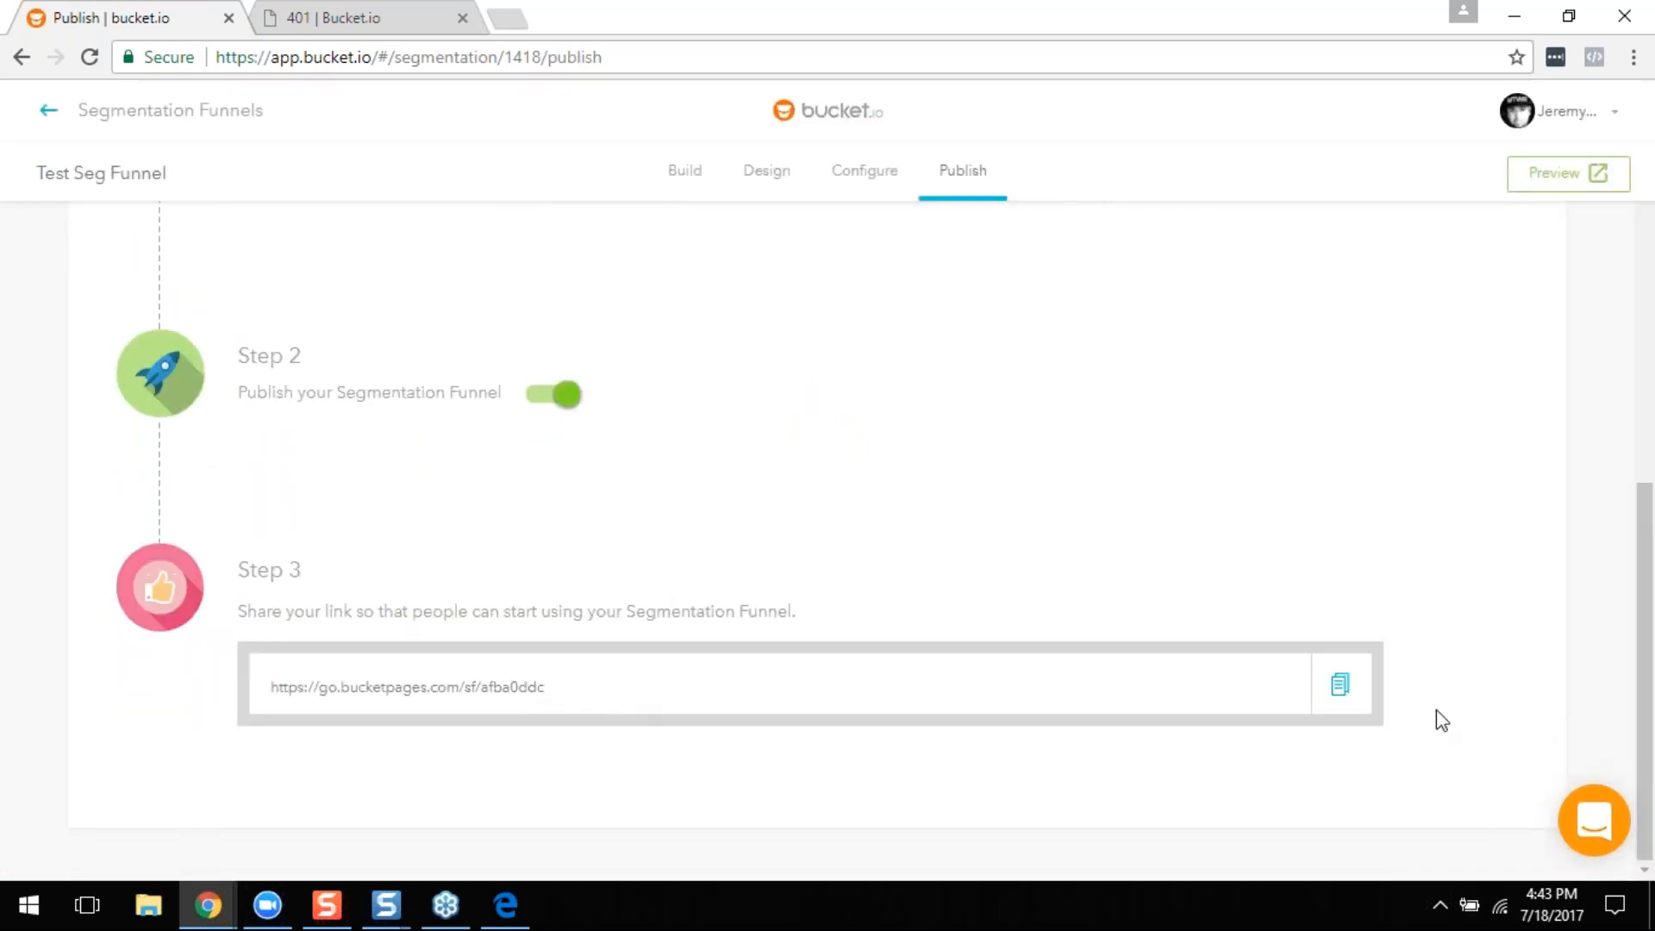
click(1338, 688)
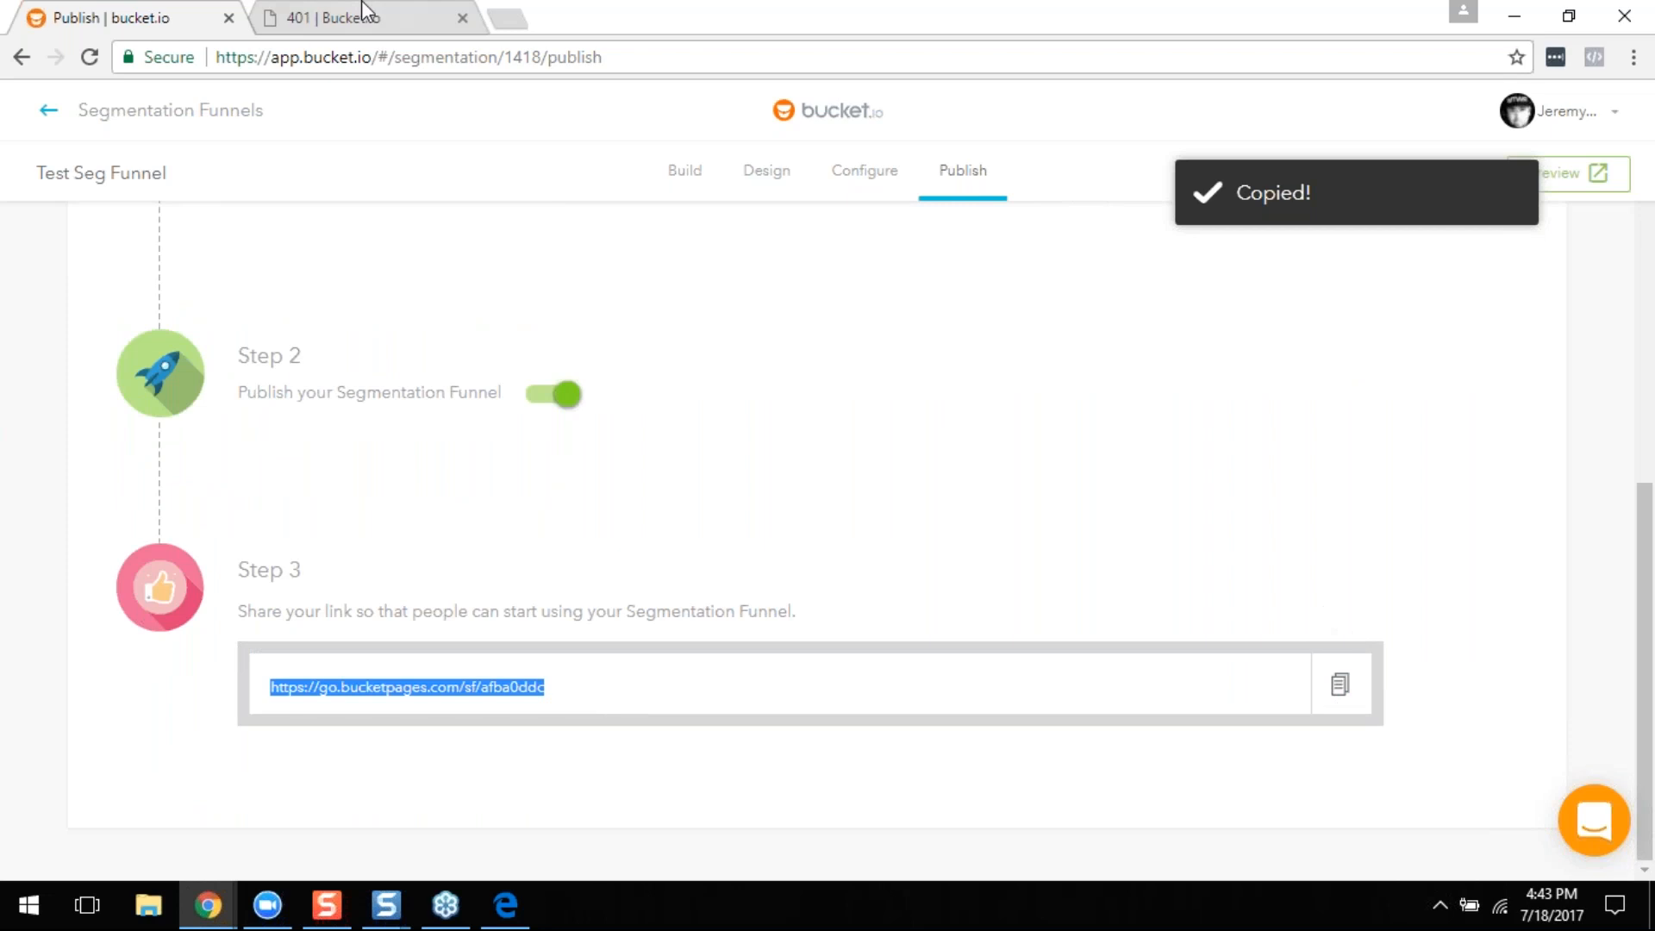
Step: Load the copied share link in the browser tab showing the 401 error page to reopen the published funnel
click(365, 17)
click(362, 56)
double_click(349, 57)
right_click(359, 60)
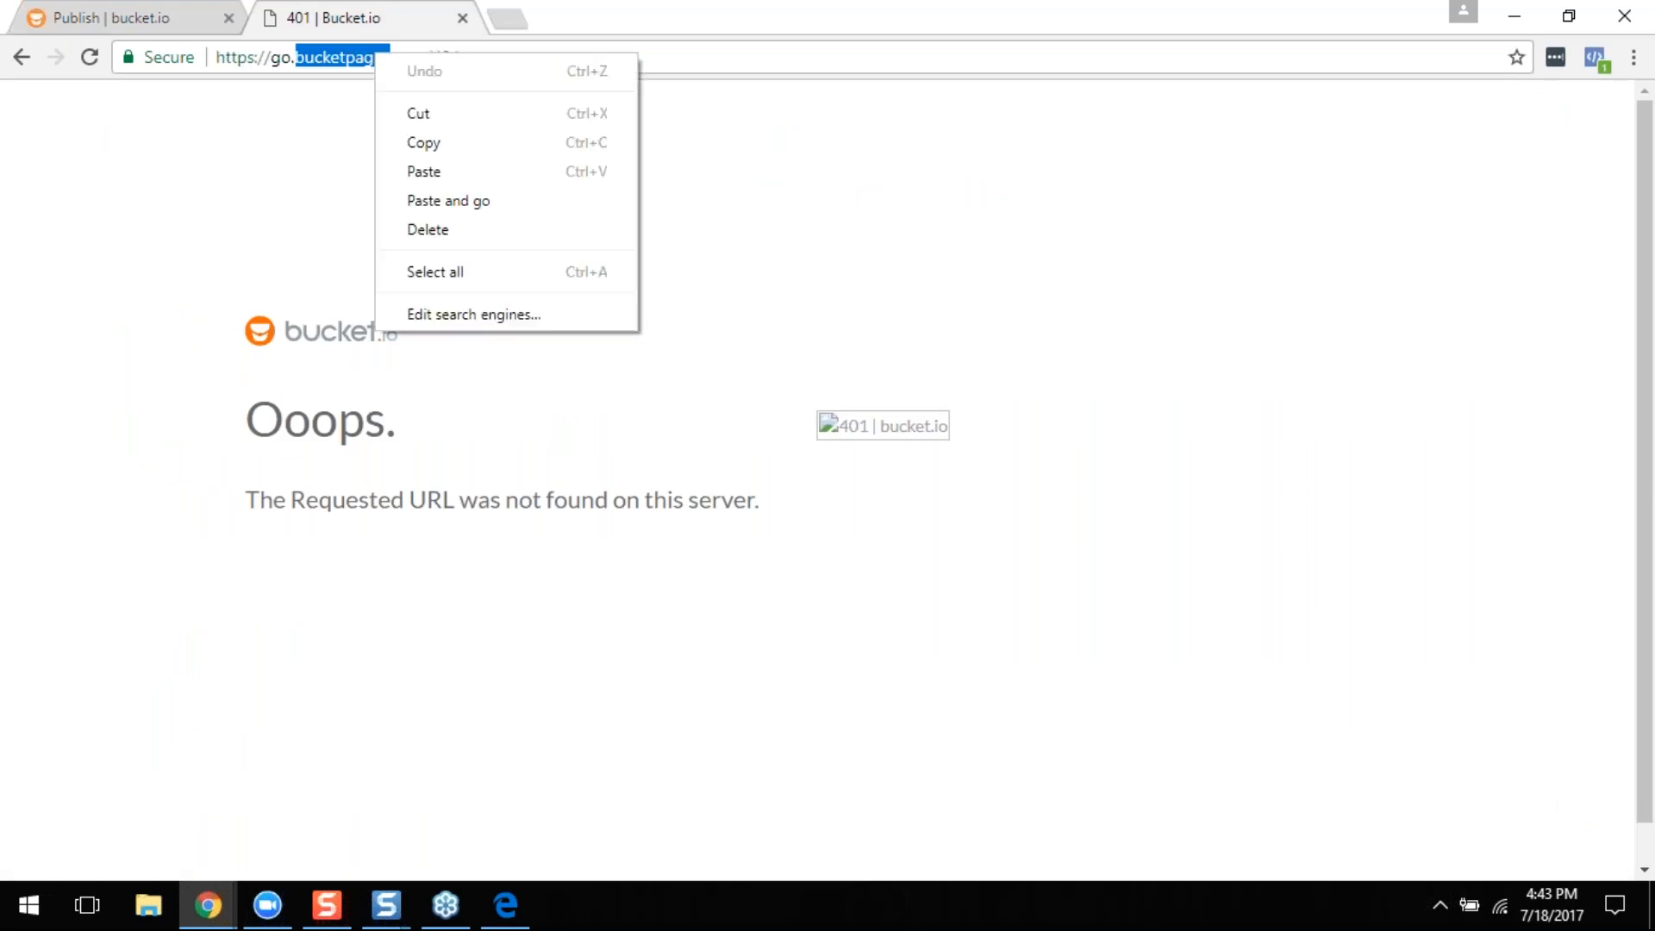
click(362, 56)
right_click(362, 60)
click(423, 143)
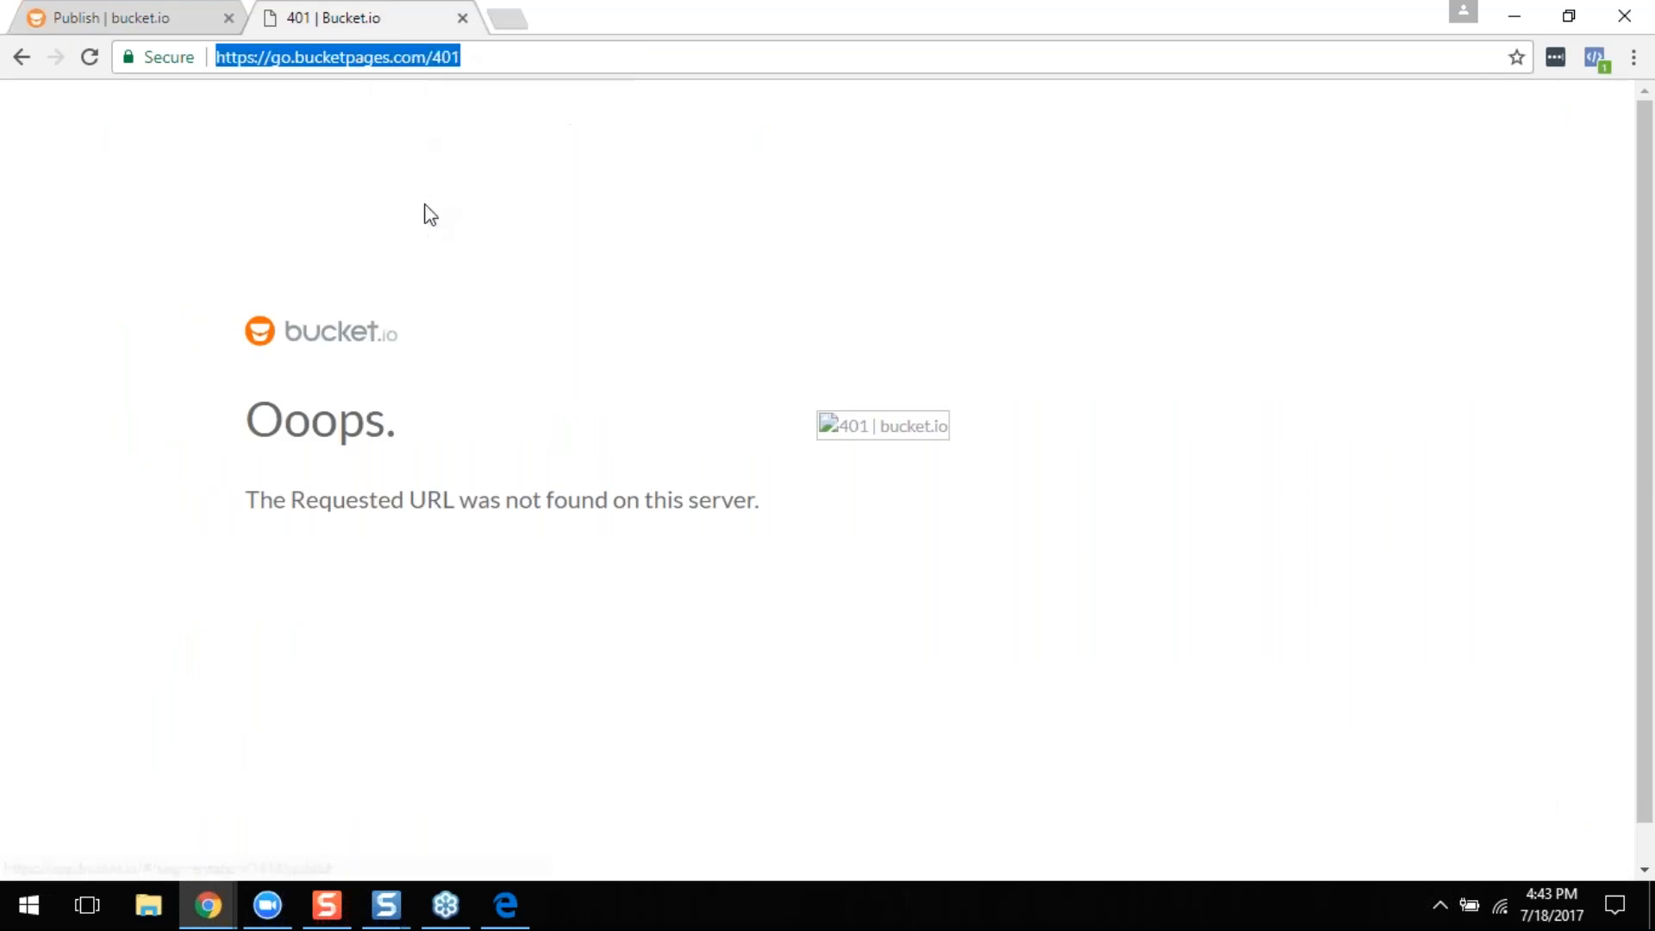
key(ctrl+v)
key(Return)
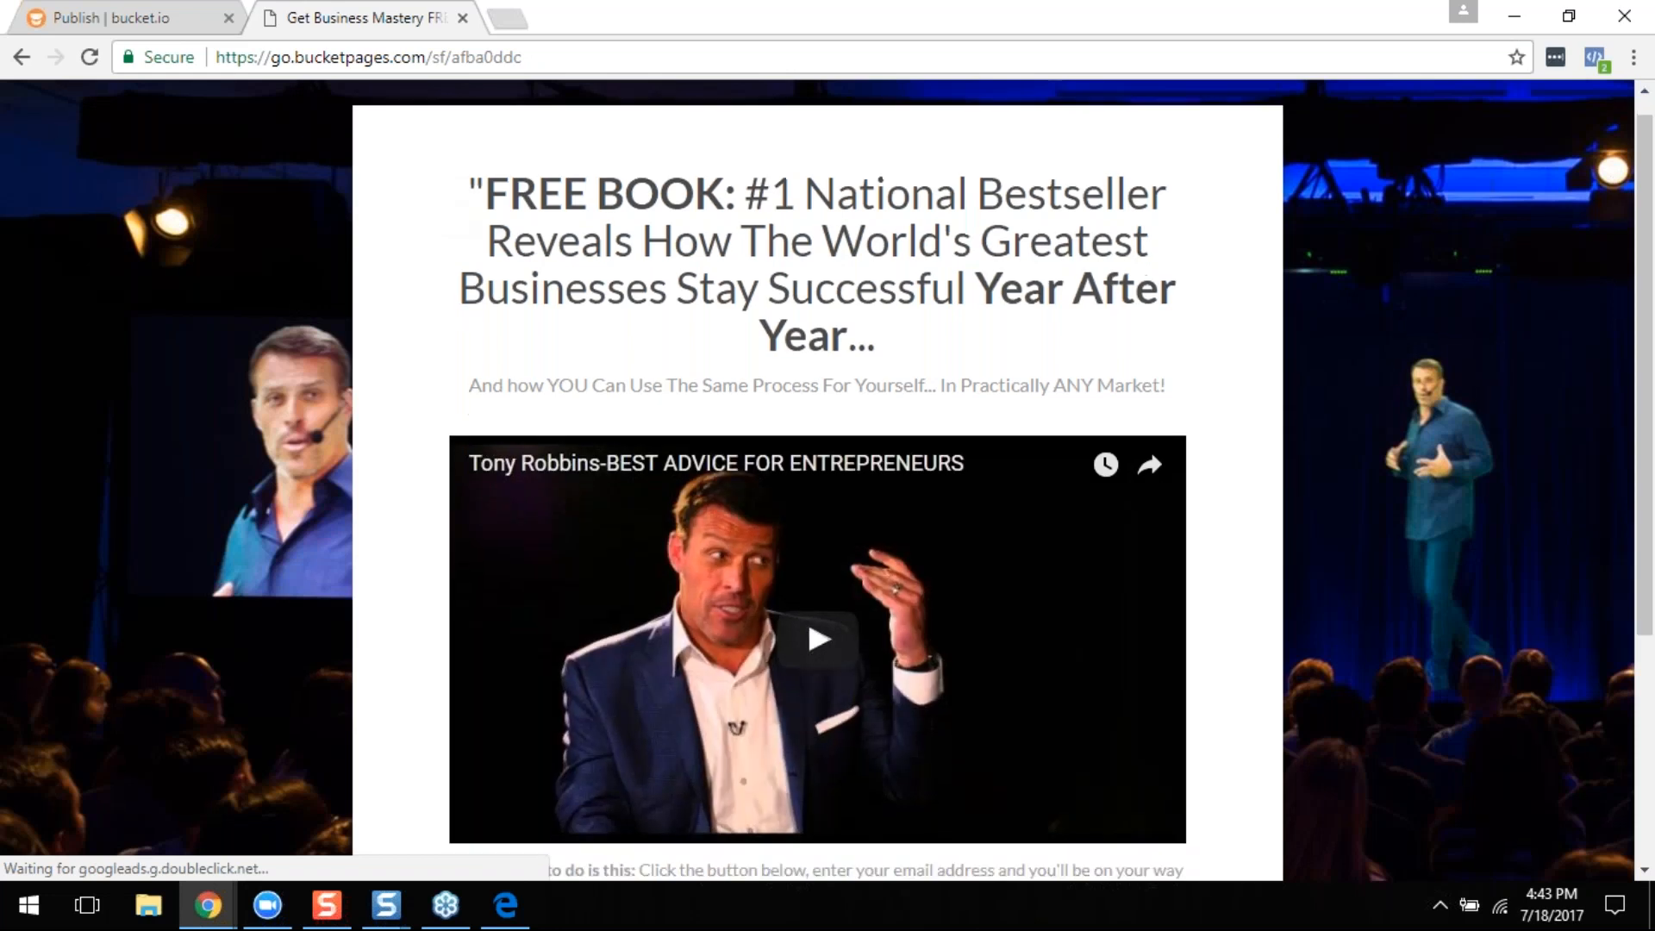
Step: Continue past the published welcome page, and answer the questions with "Feeling overwhelmed on what to do next" and "Technology"
scroll(750, 603, down, 4)
click(748, 631)
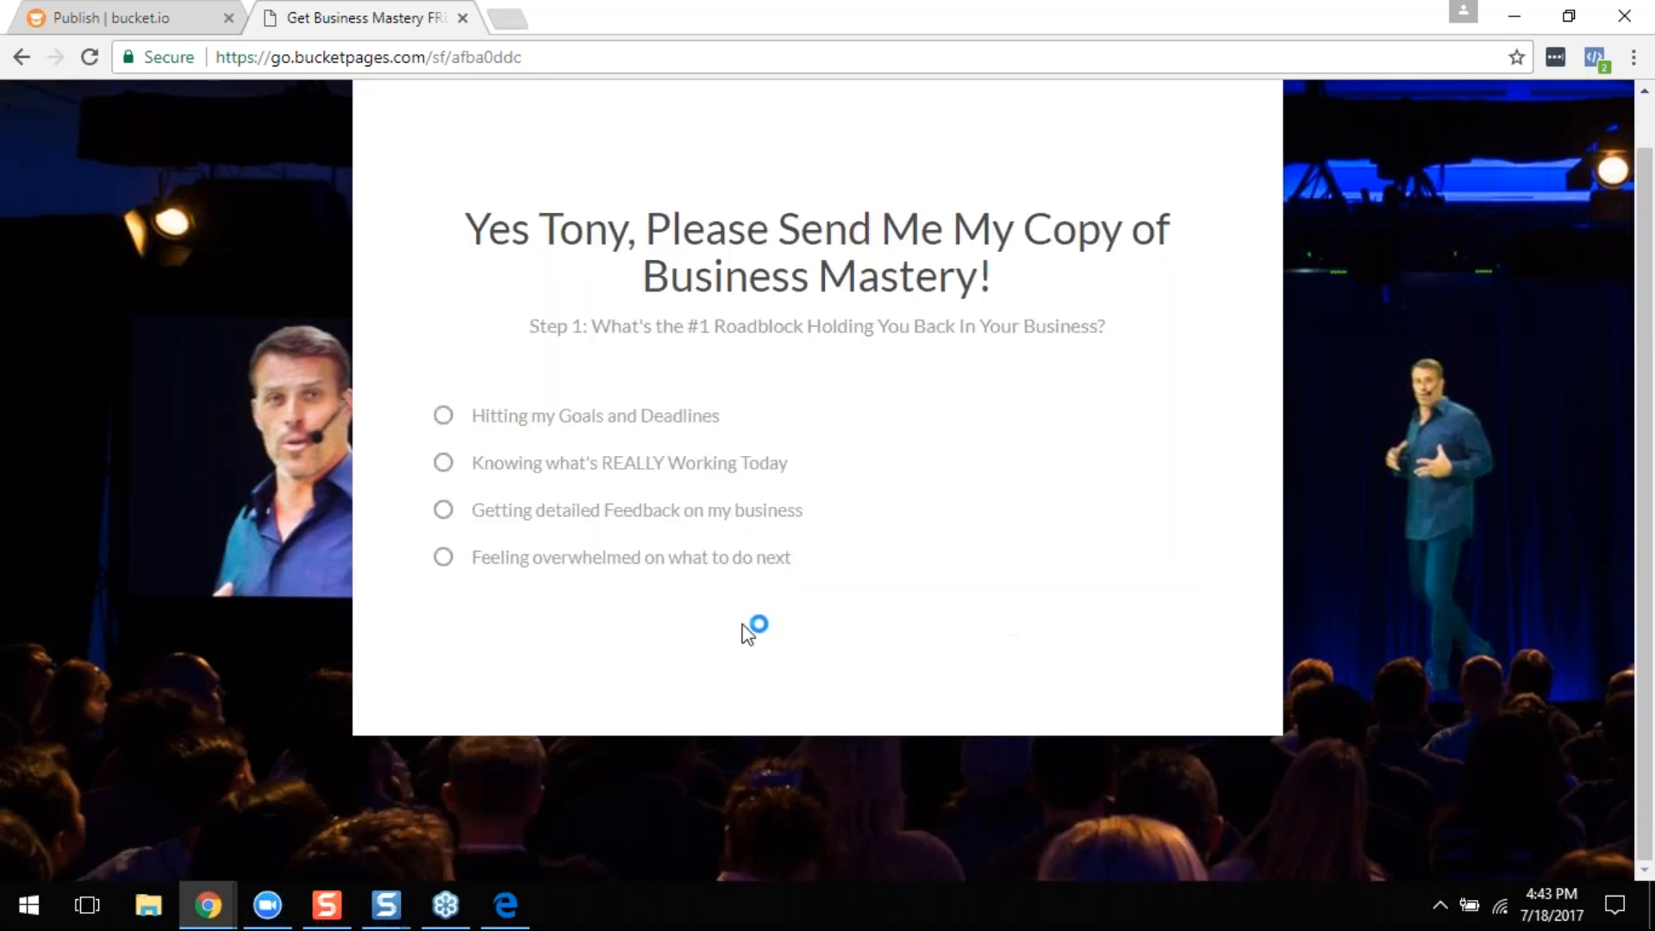
click(648, 559)
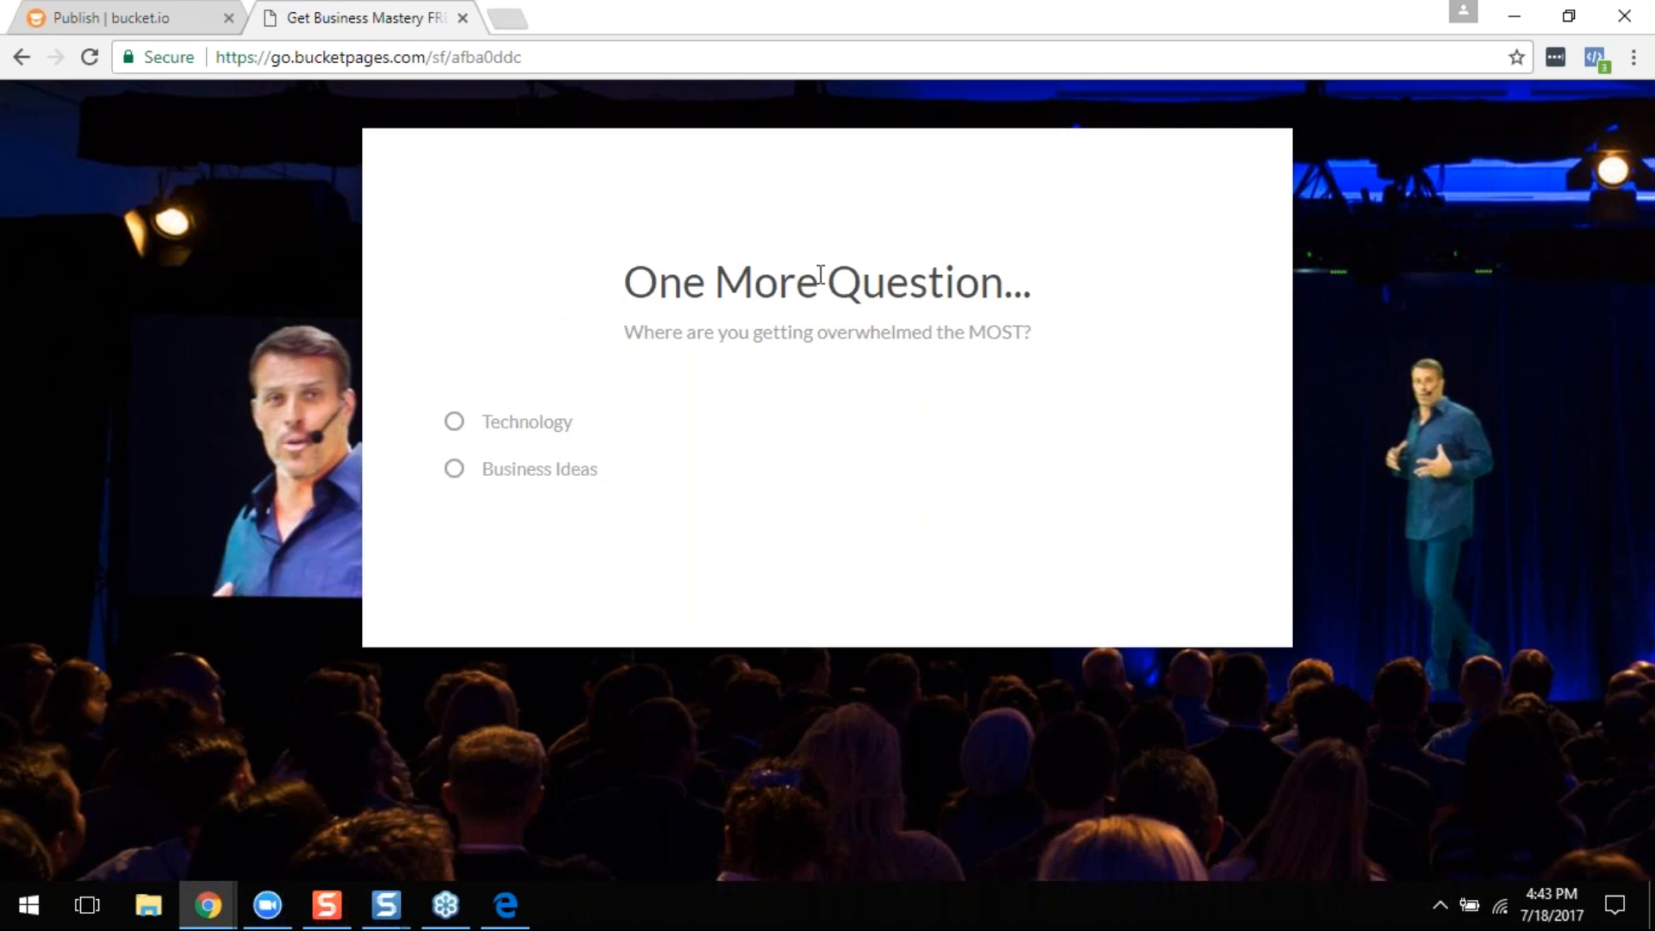
click(509, 437)
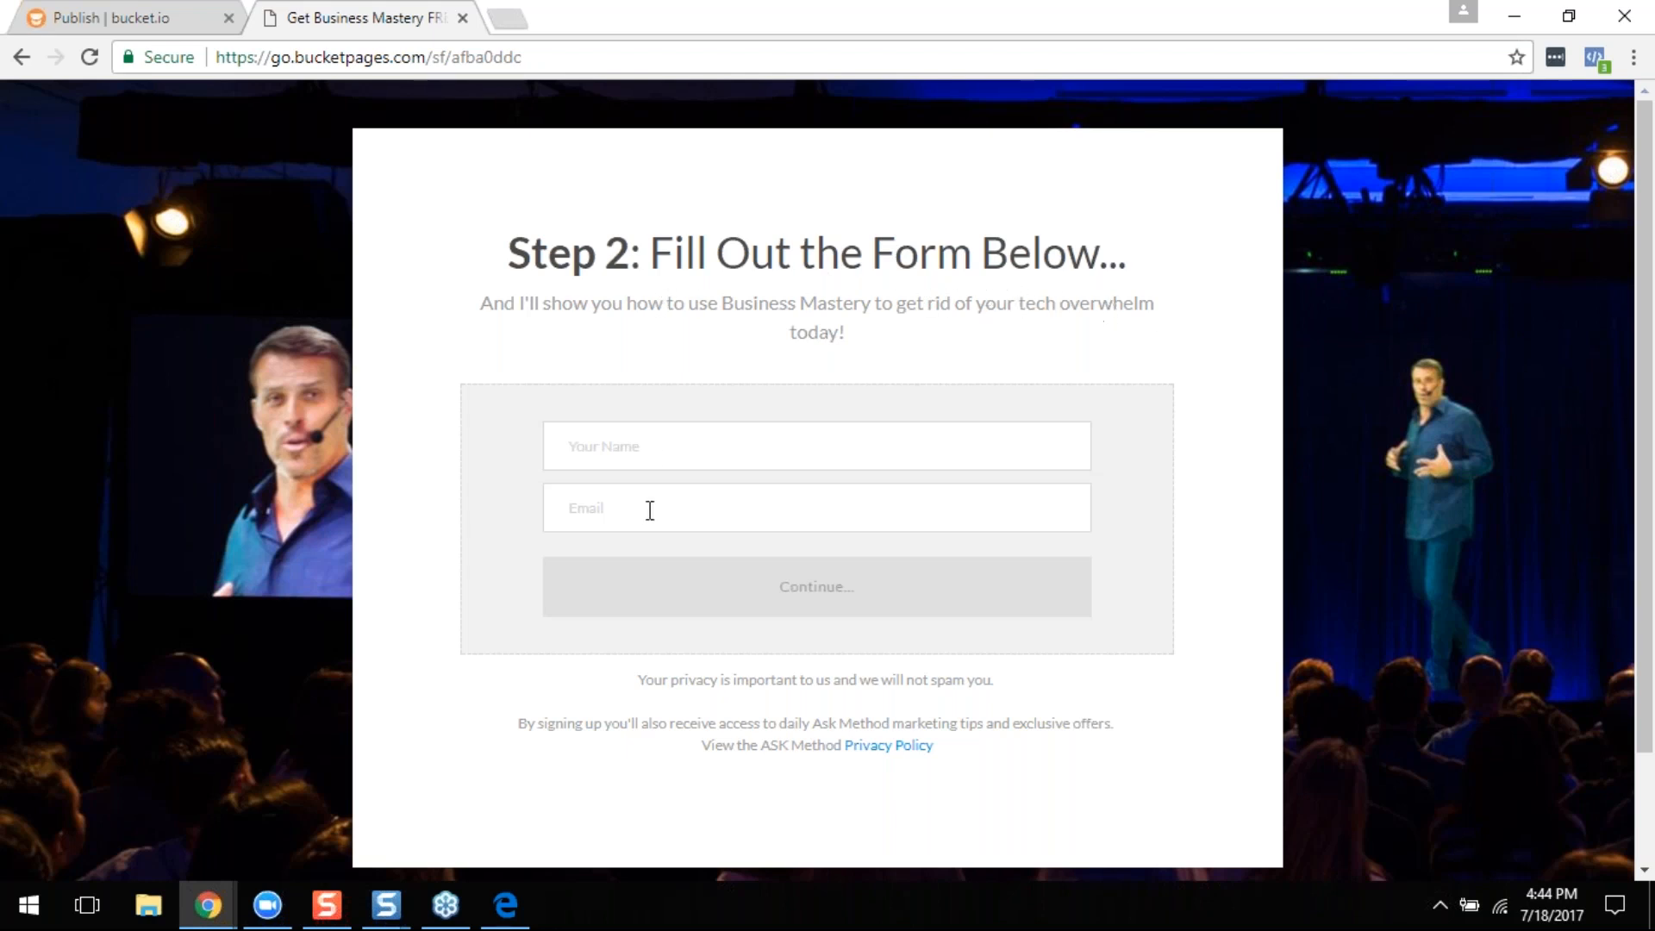
Step: Fill in the name and email on the published funnel's lead capture form, and continue to the outcome page
text(testte)
key(Down)
key(Return)
click(839, 606)
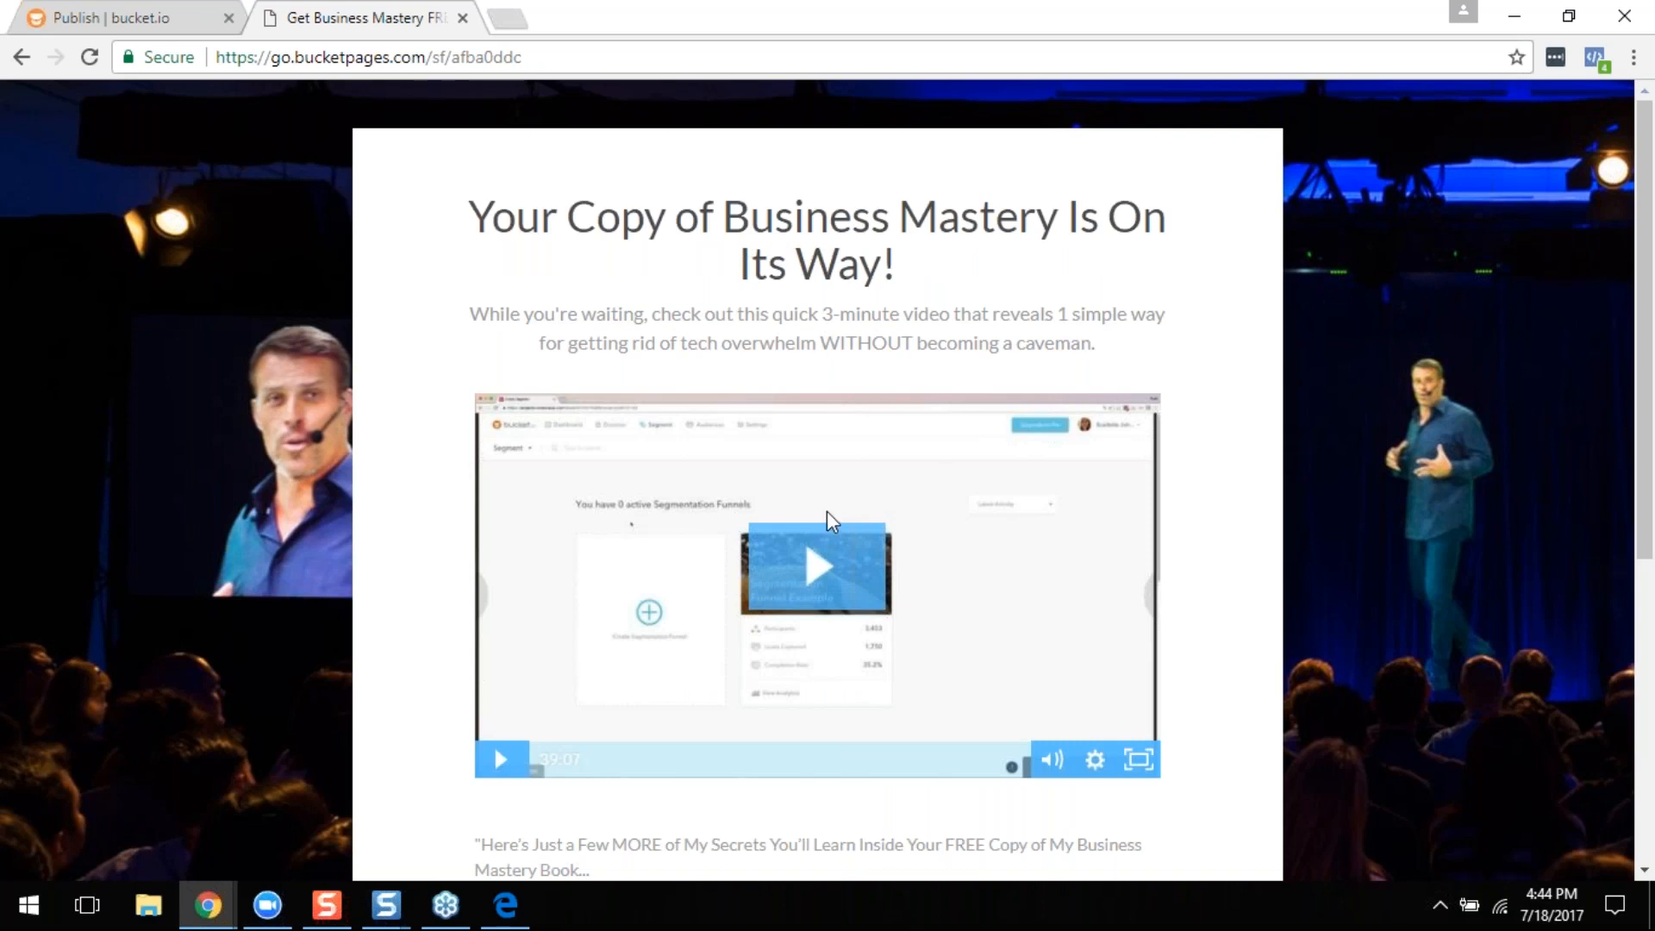
Step: Return to building Test Seg Funnel, choose to continue without cloning it, and confirm editing the funnel and deleting its data
click(131, 10)
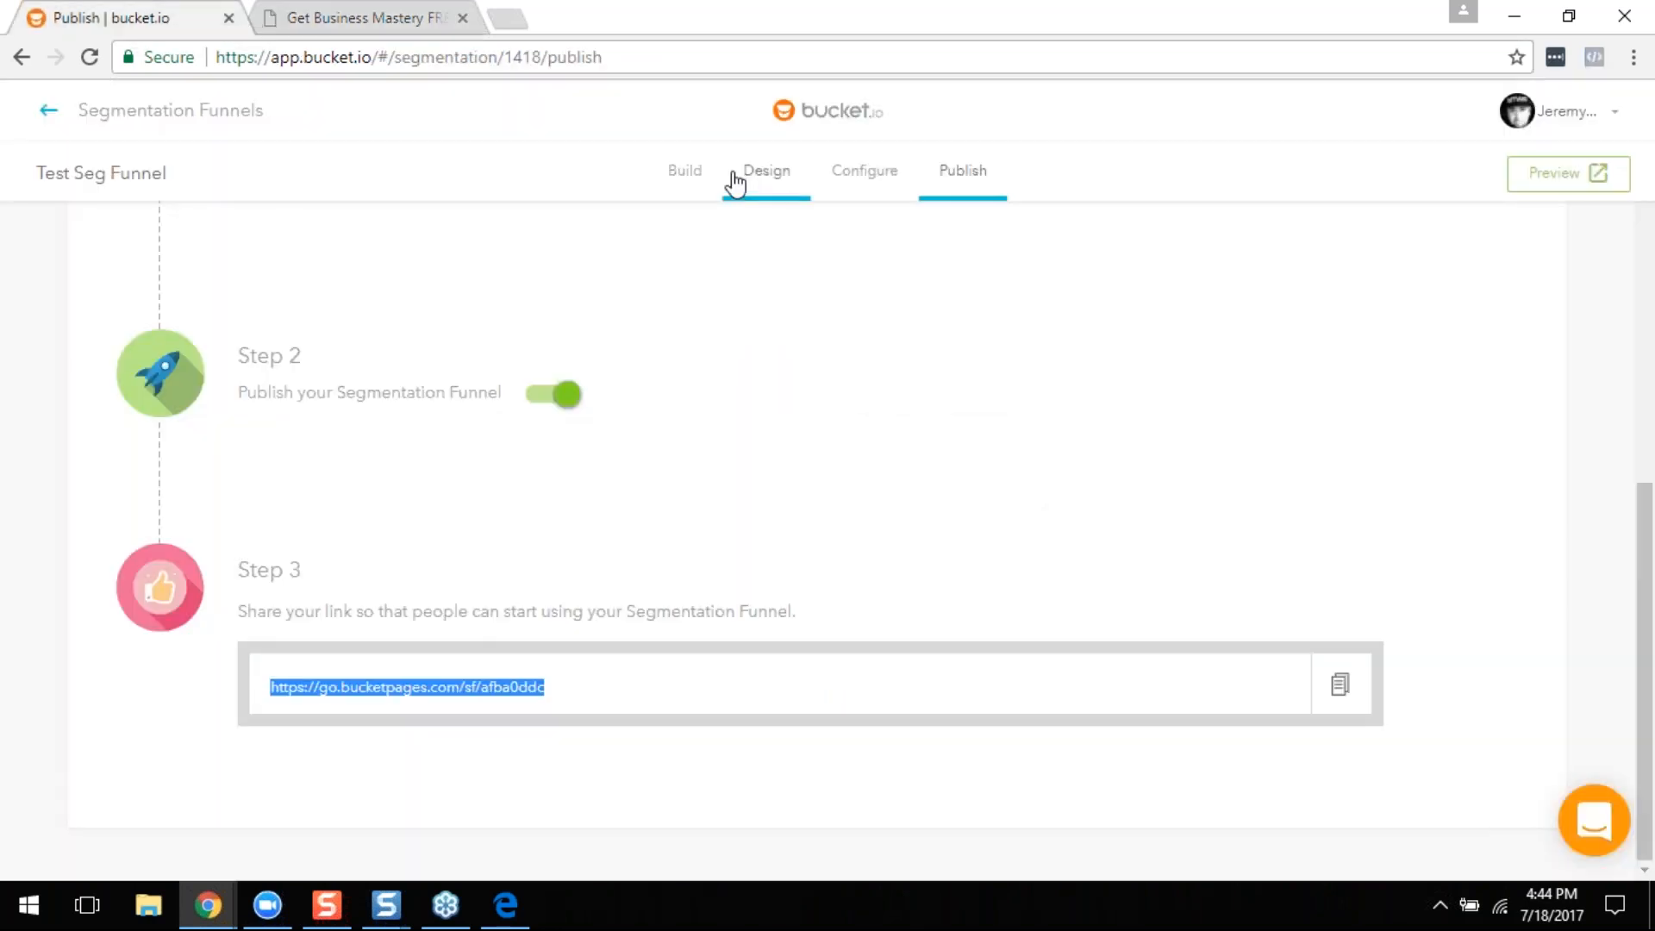
click(678, 179)
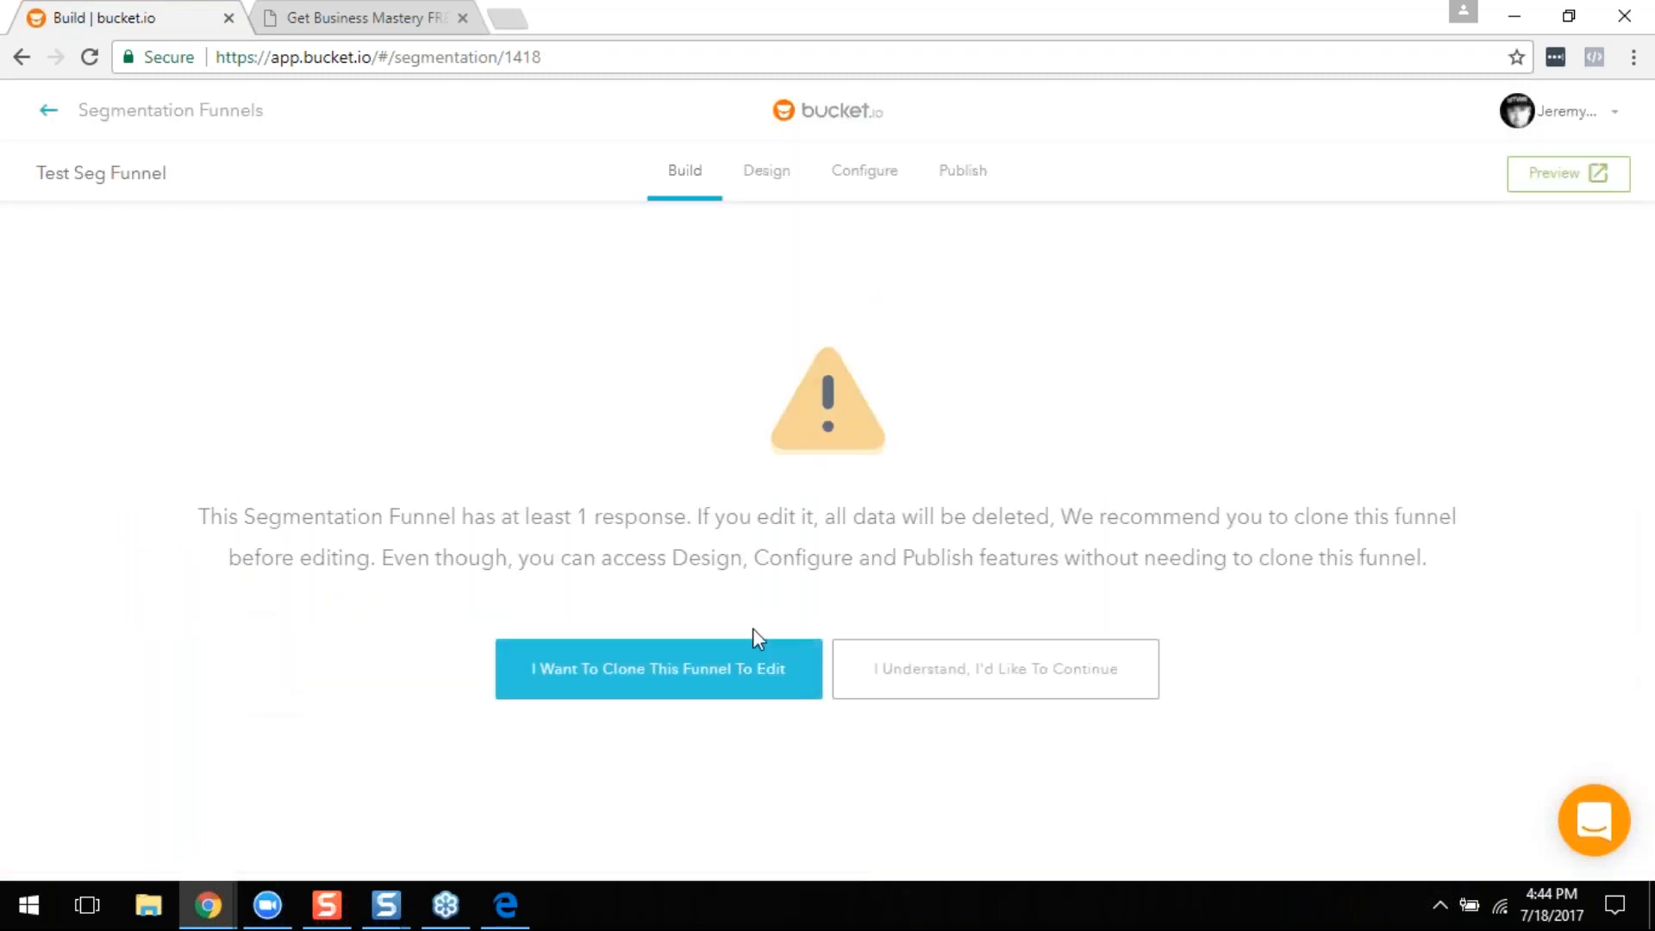
click(945, 664)
click(960, 653)
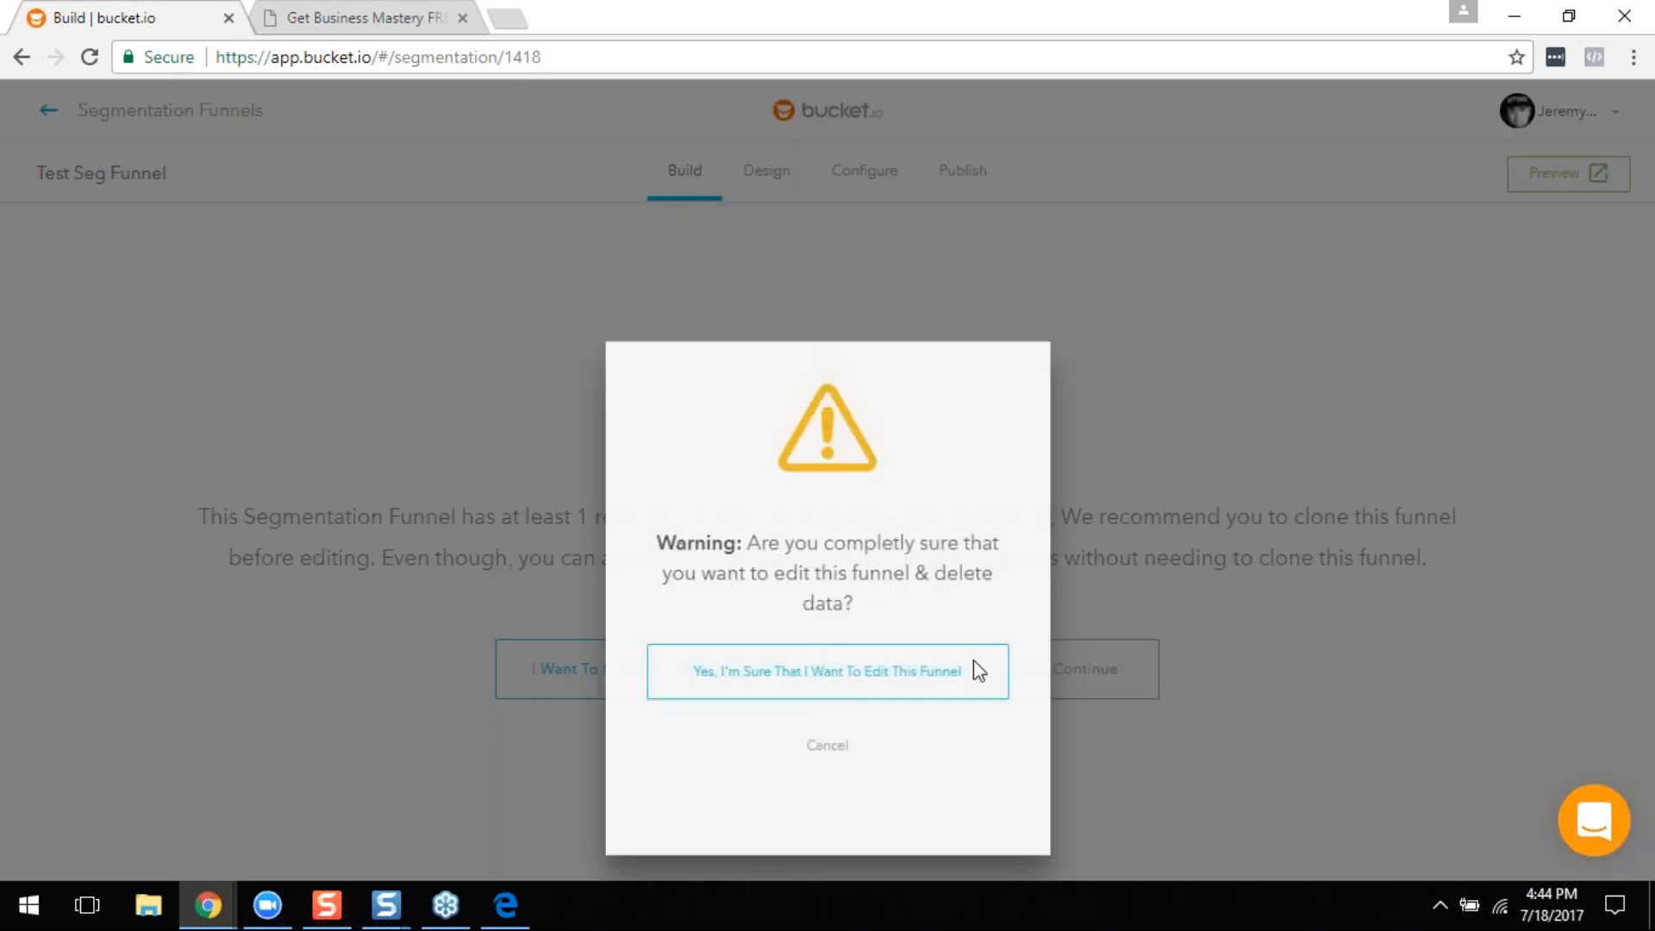
click(974, 660)
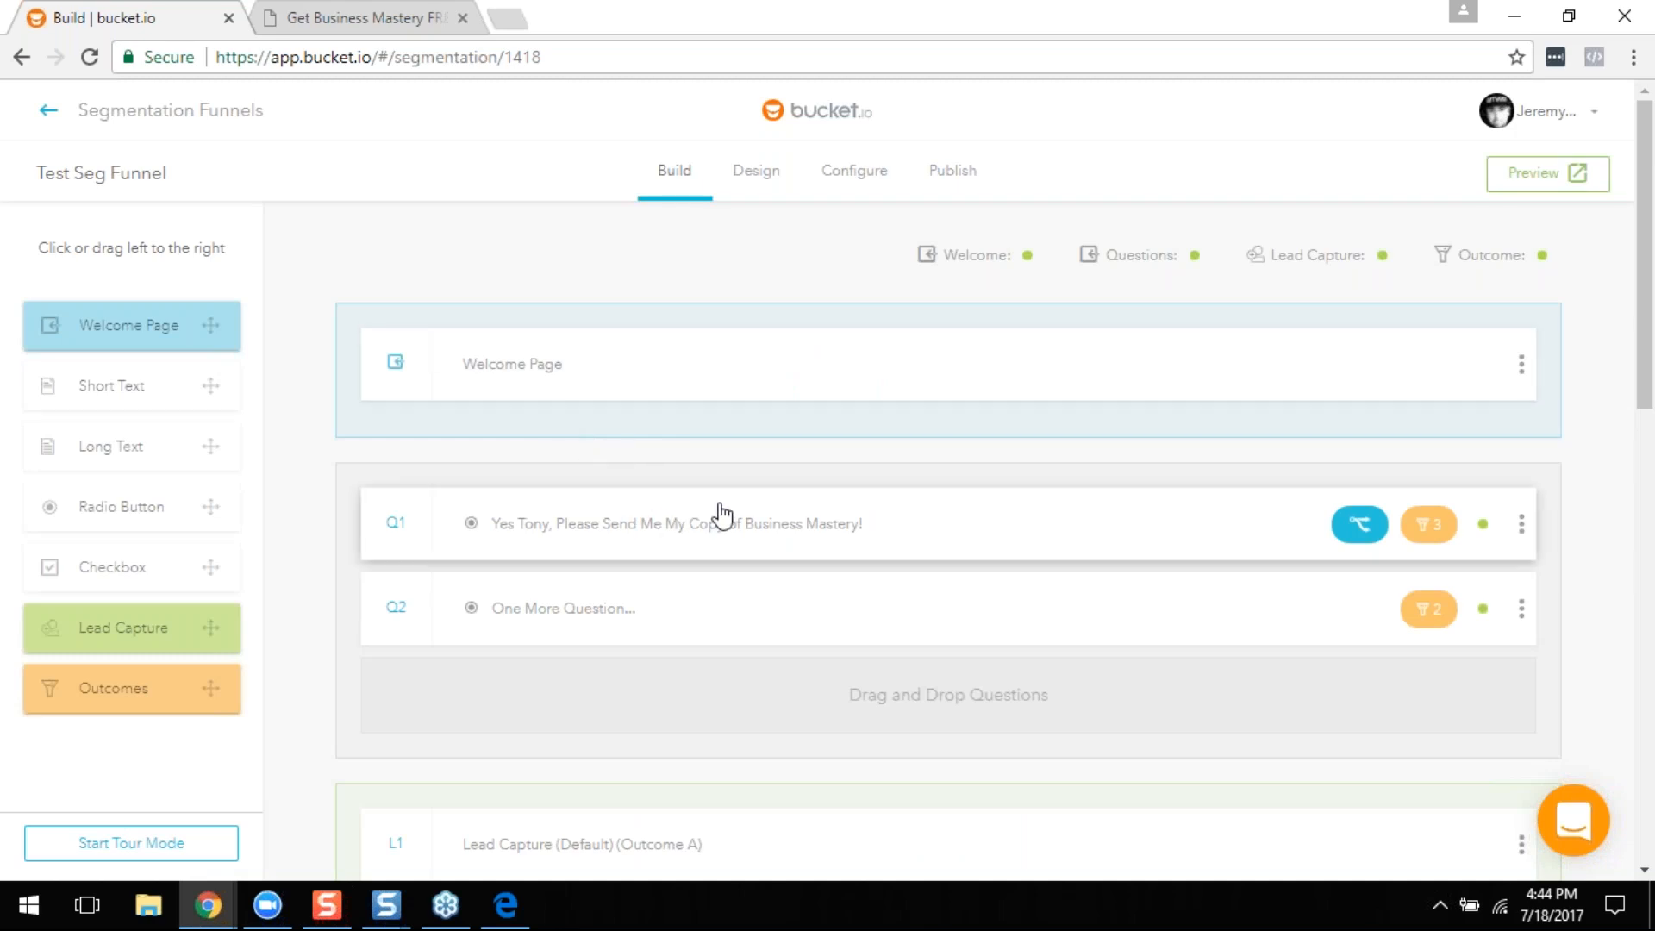
Step: Expand Q1 in the builder, and compare its Zapier tag and description with the published outcome page's text
click(566, 527)
click(639, 529)
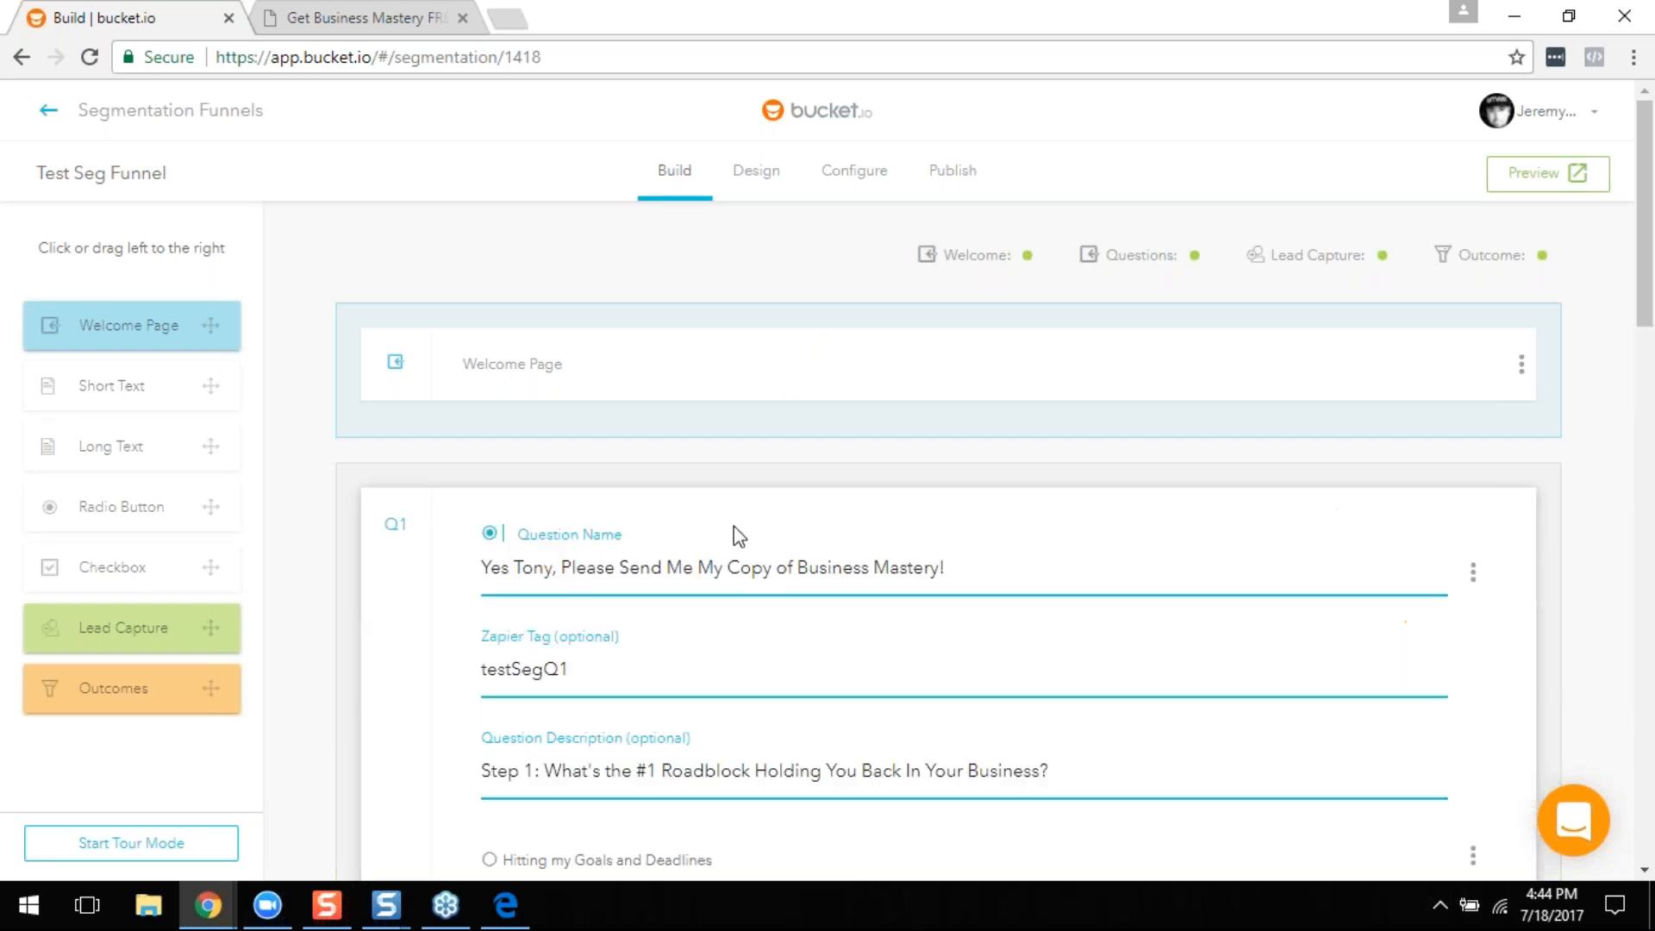
scroll(724, 547, down, 1)
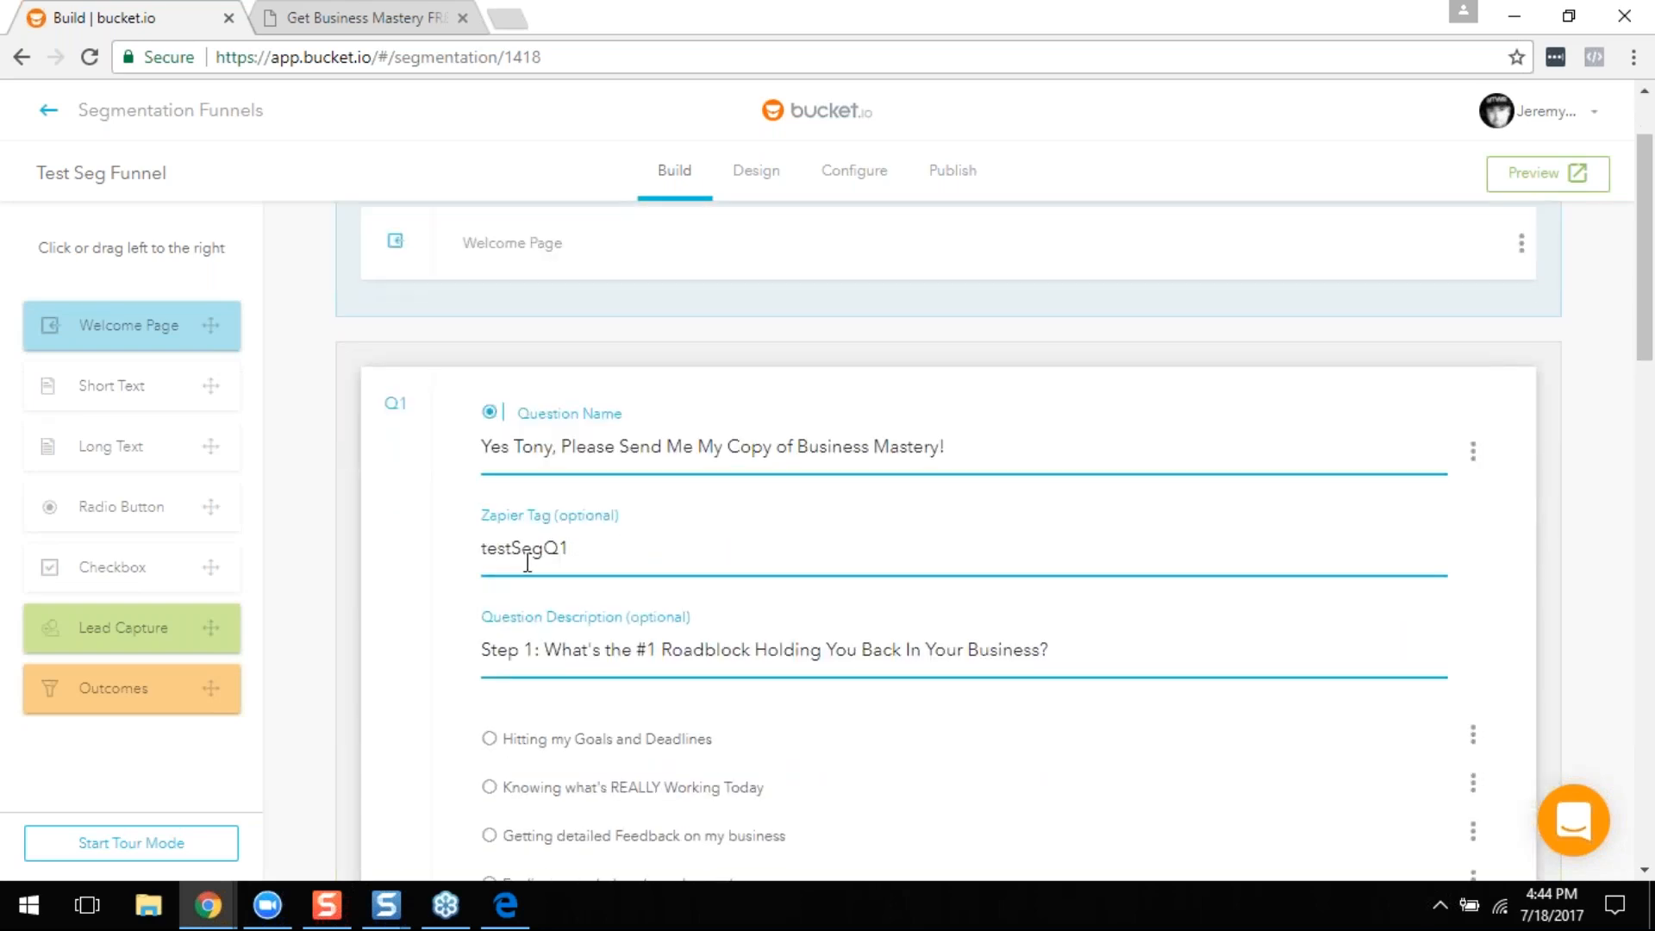
click(362, 13)
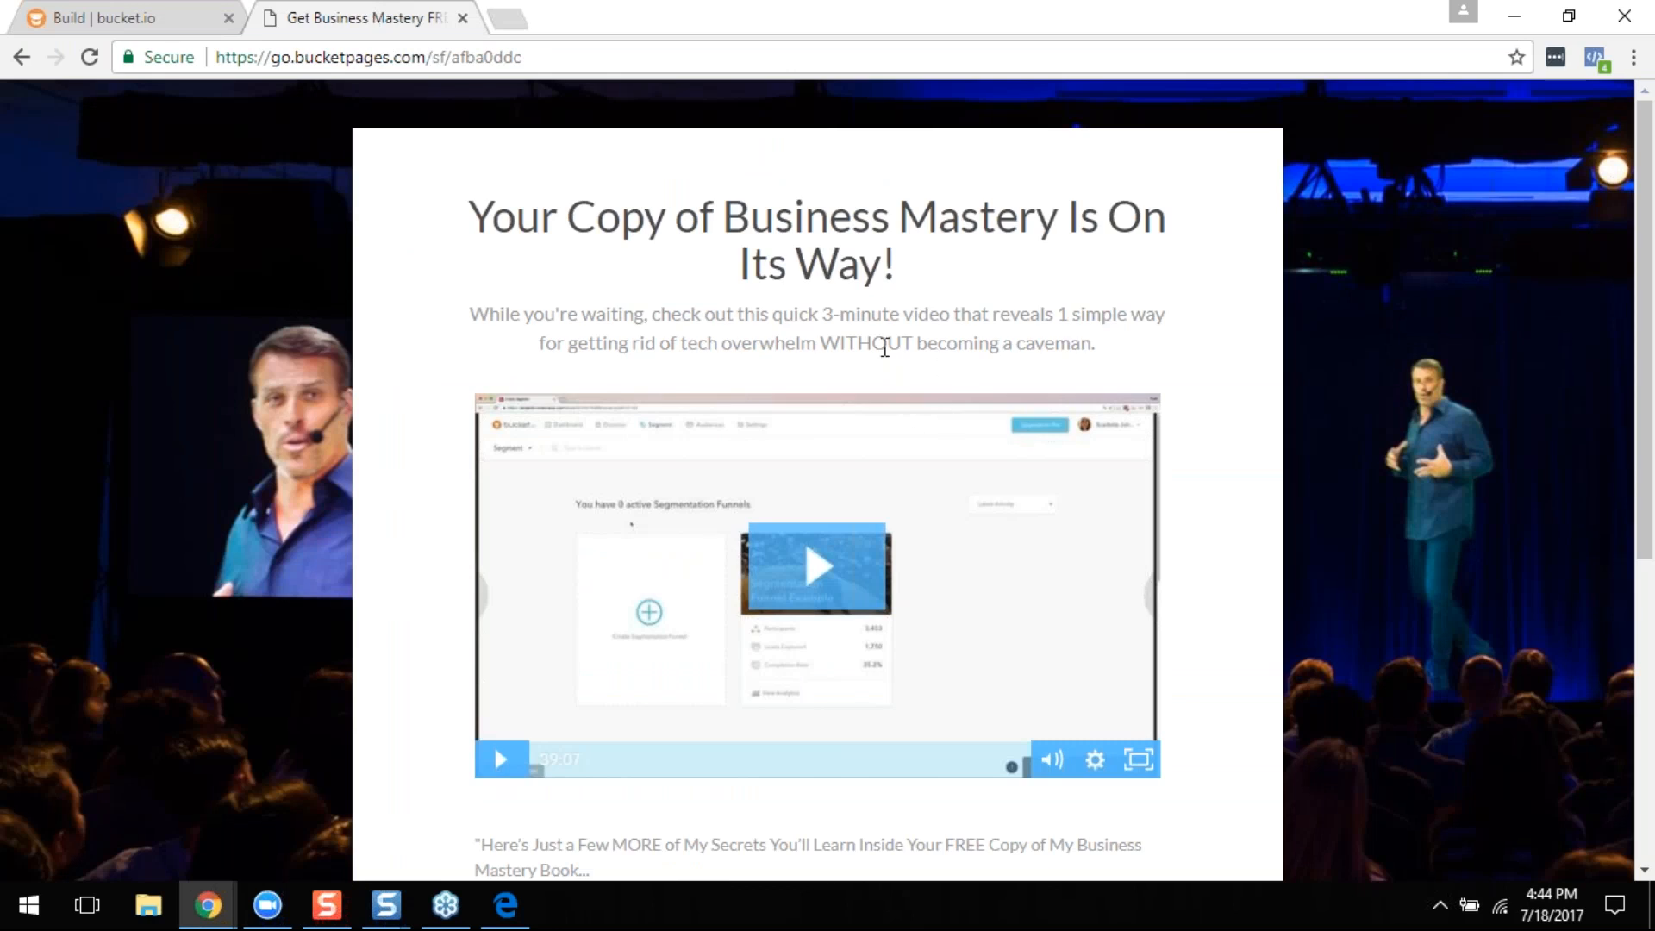
click(84, 8)
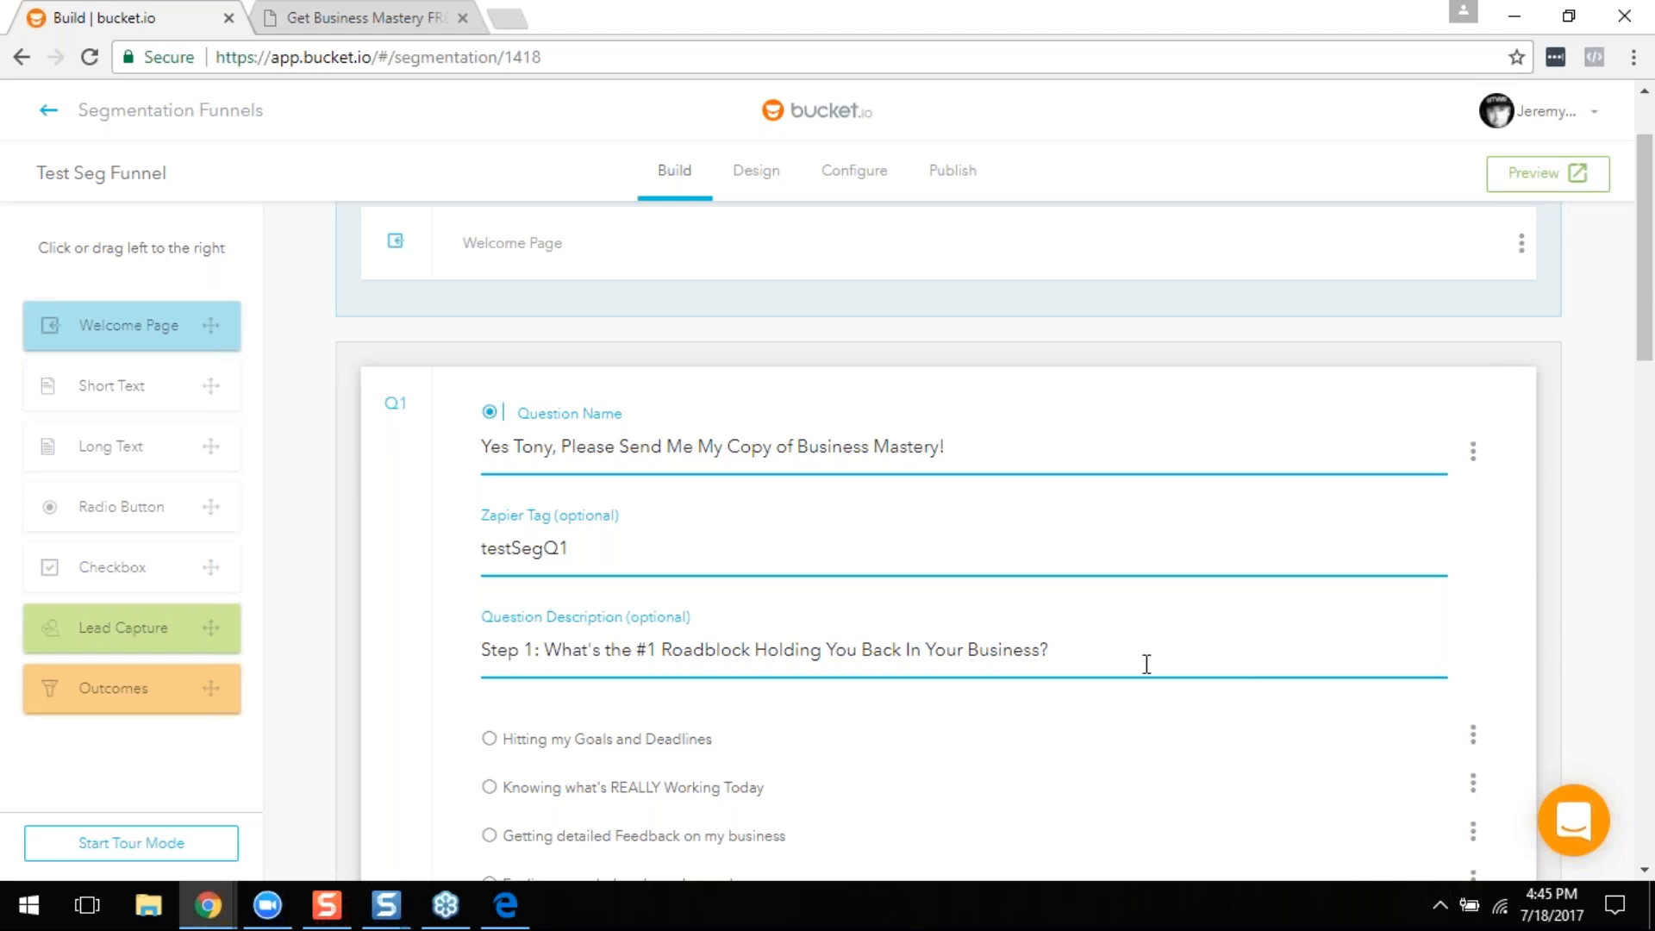
Step: Review Q1's name, tag, description and answer options, along with the lead capture pages and outcomes below it
scroll(895, 556, up, 2)
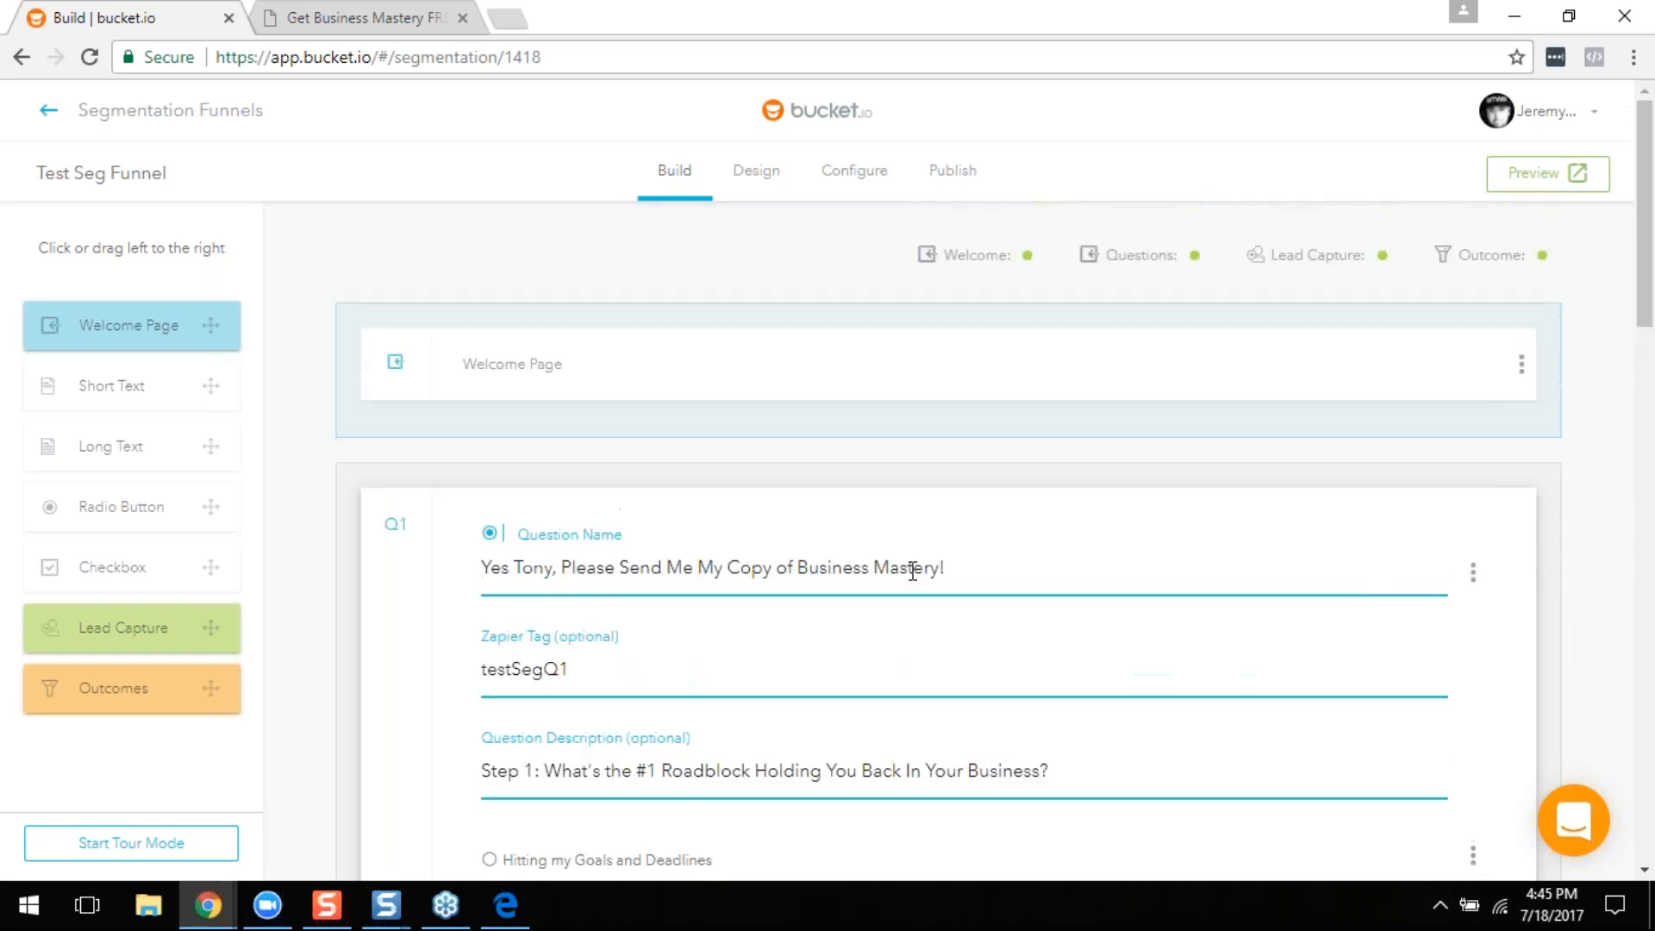
scroll(912, 565, down, 3)
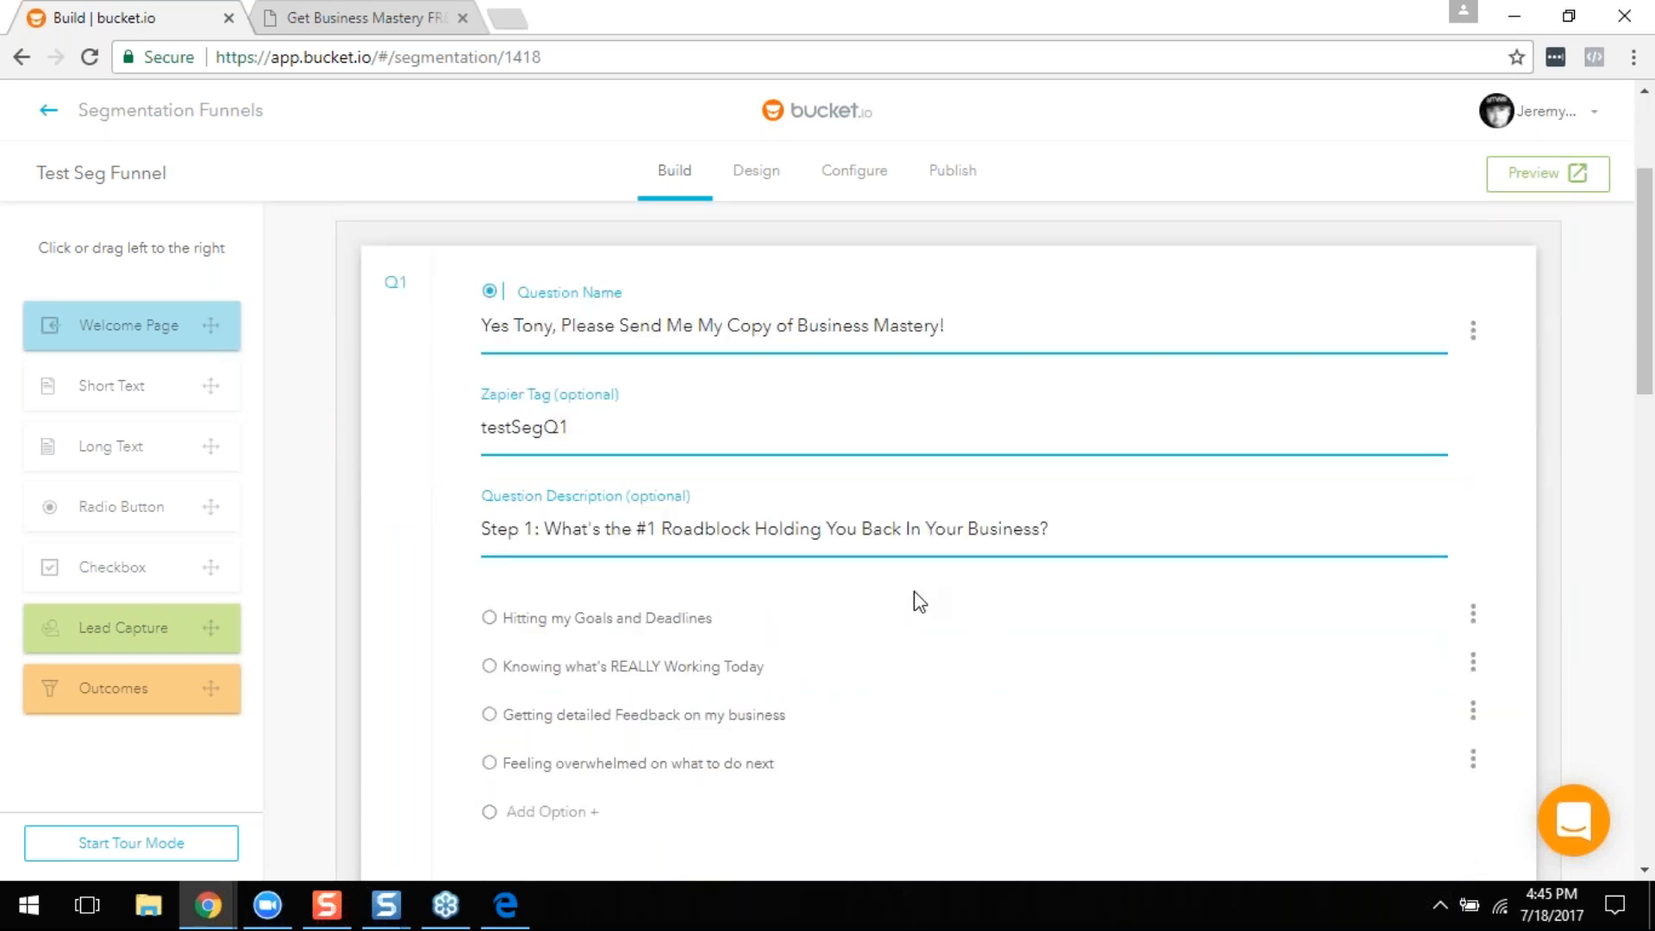
scroll(920, 601, down, 3)
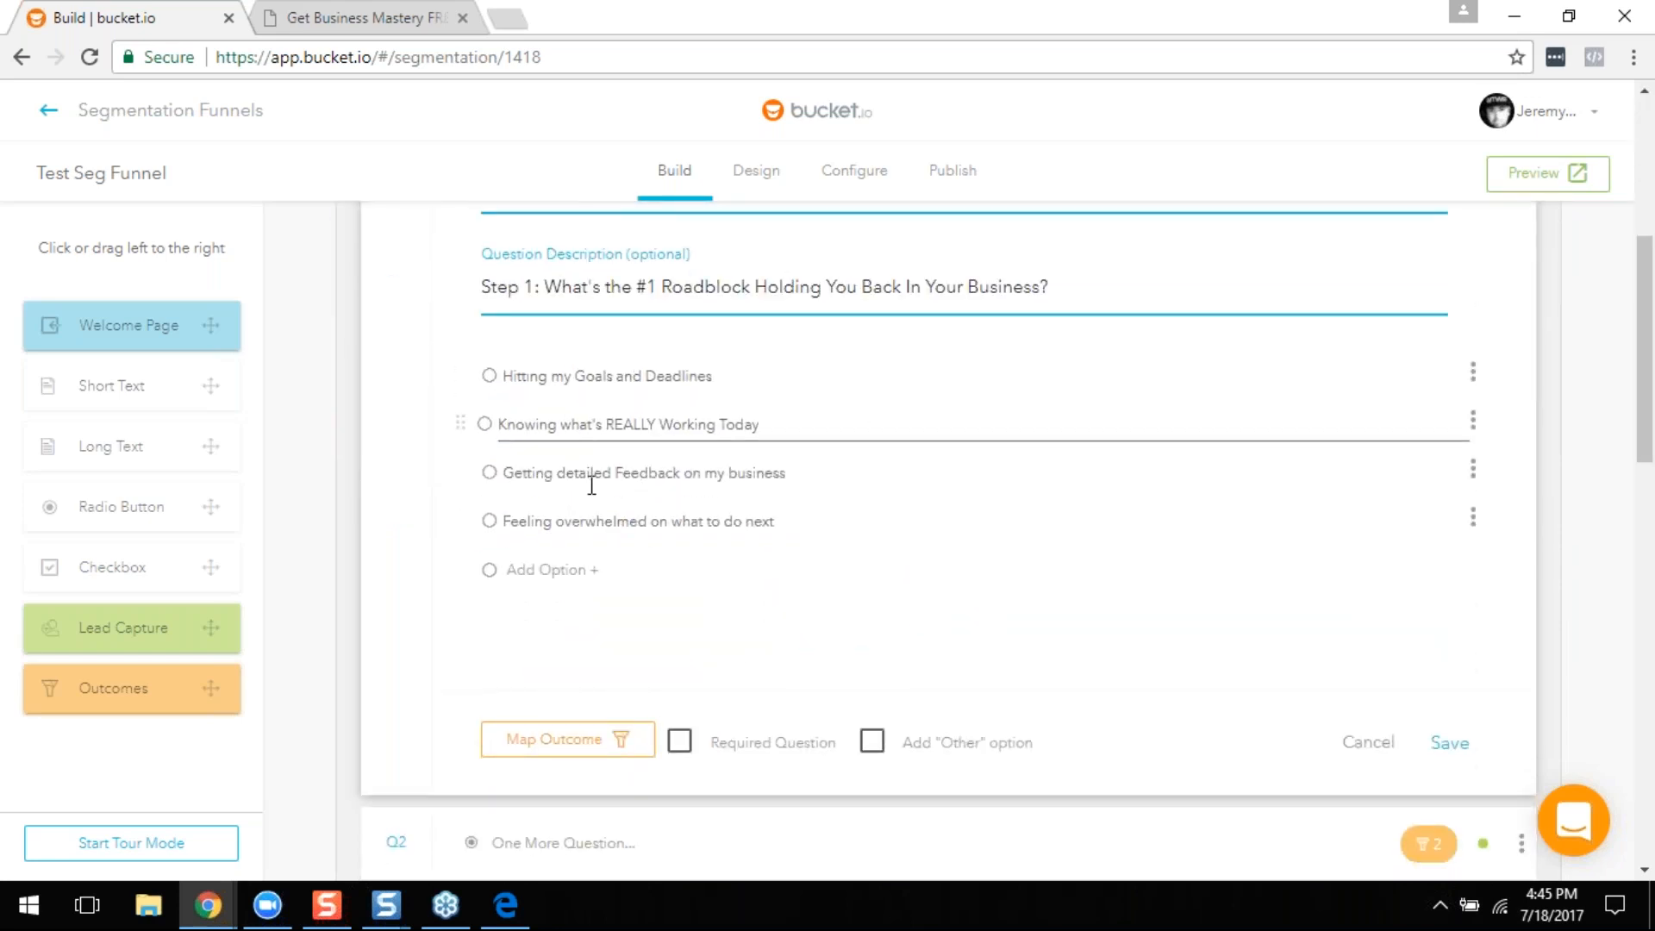
scroll(776, 664, down, 3)
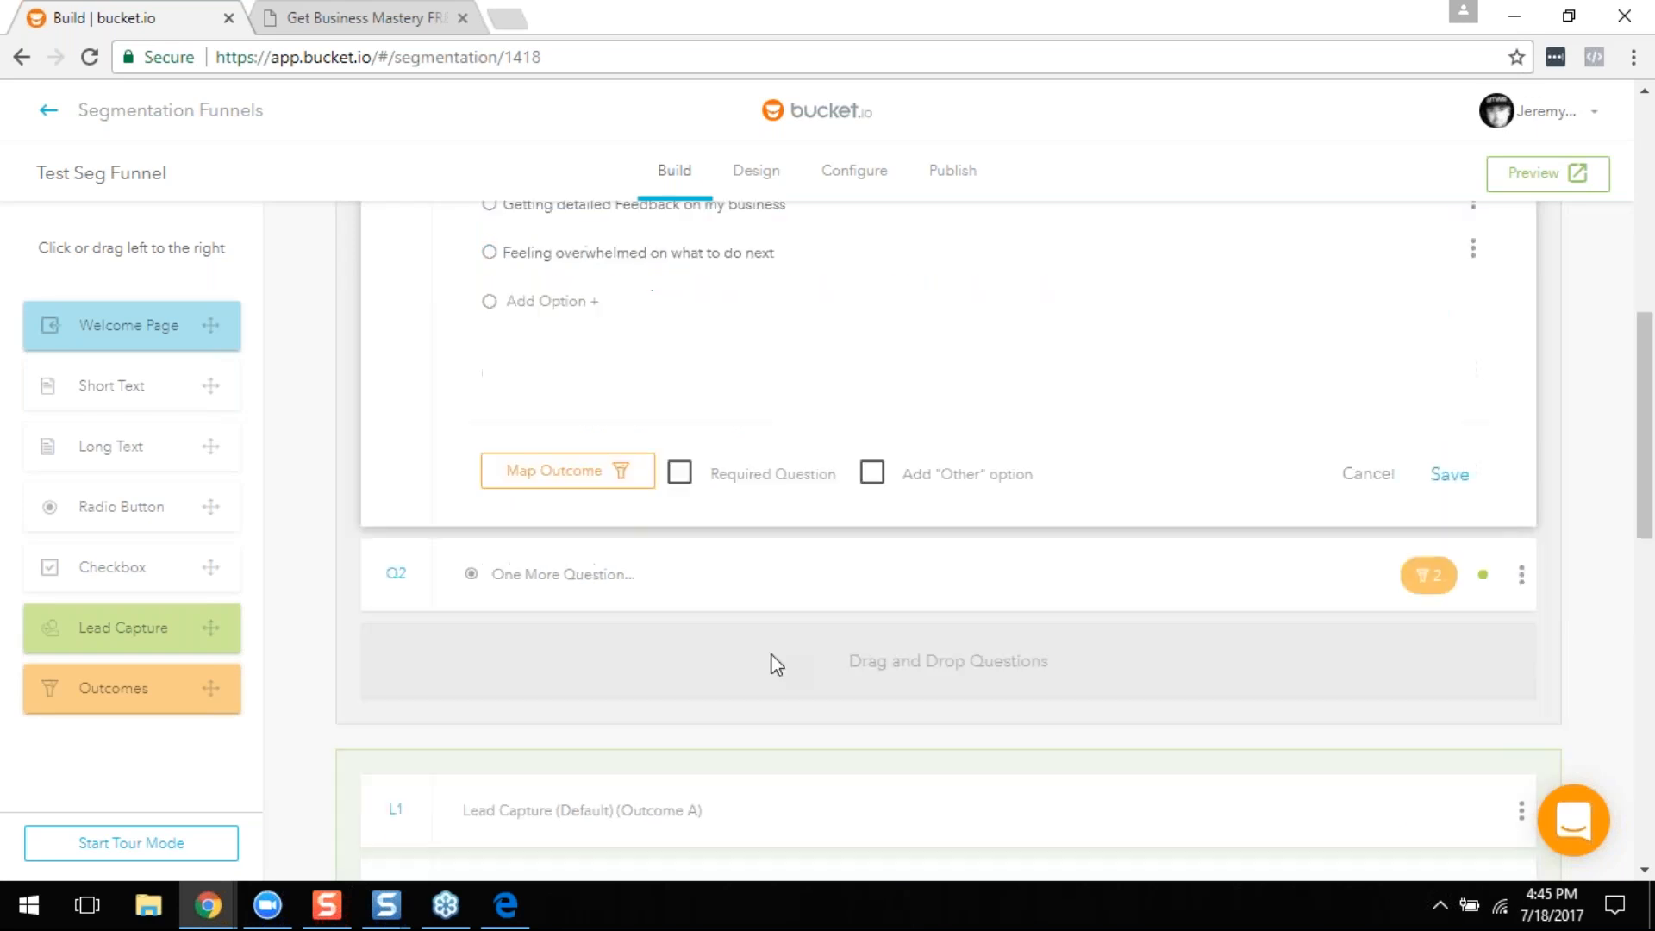
scroll(776, 664, down, 4)
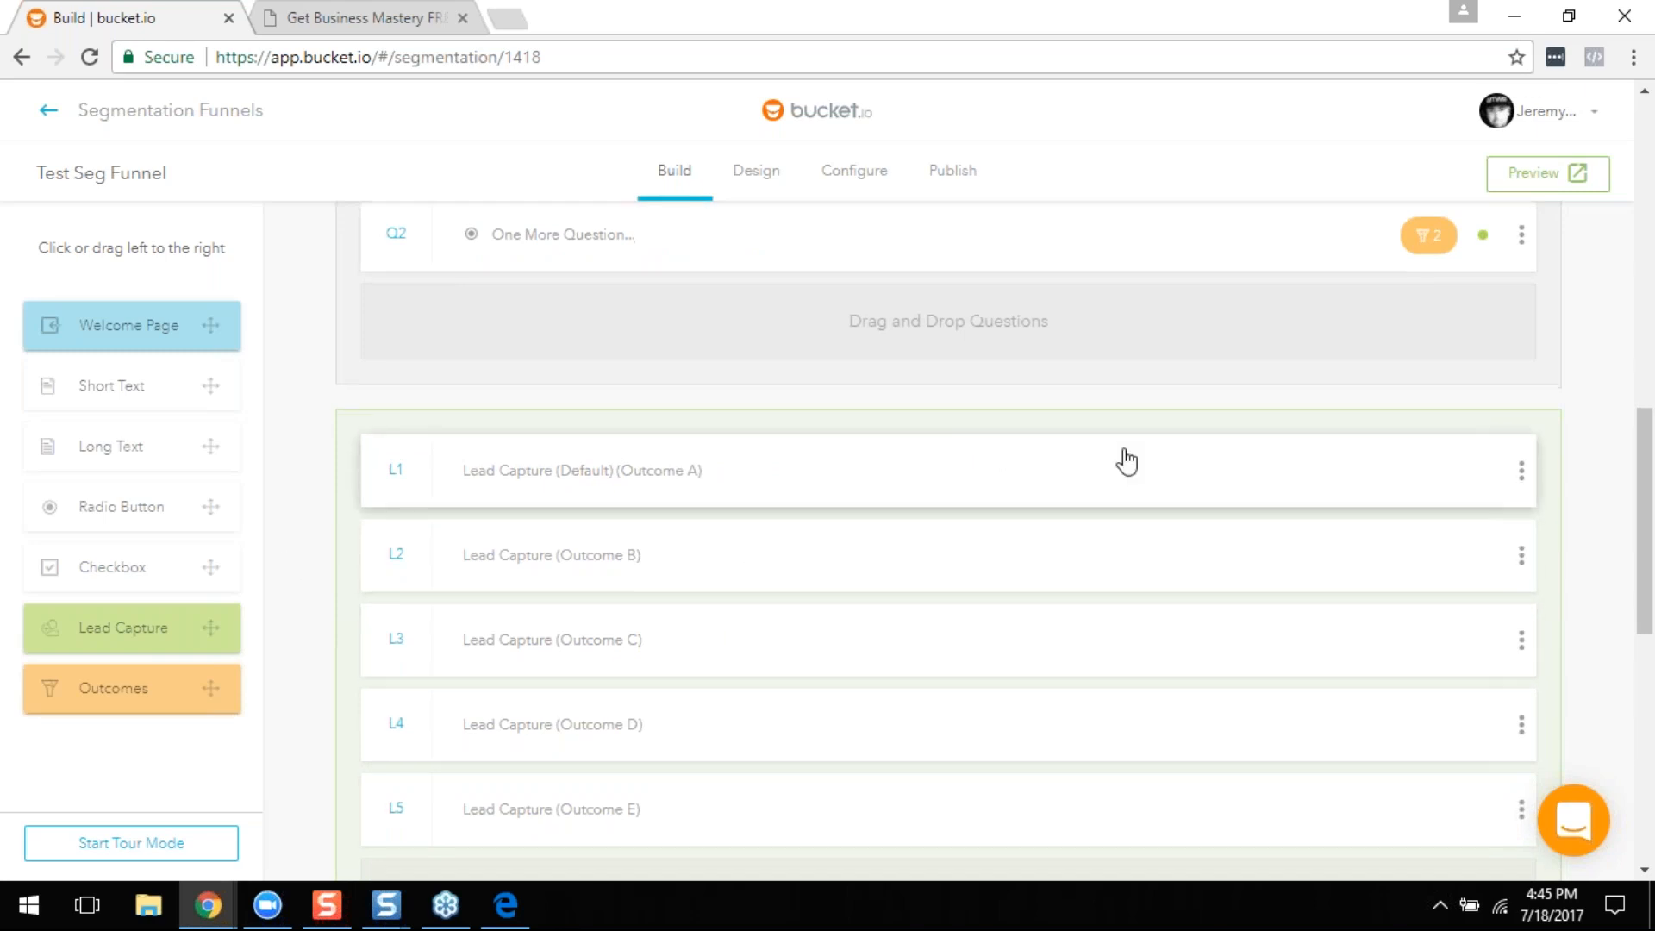
scroll(1128, 462, down, 4)
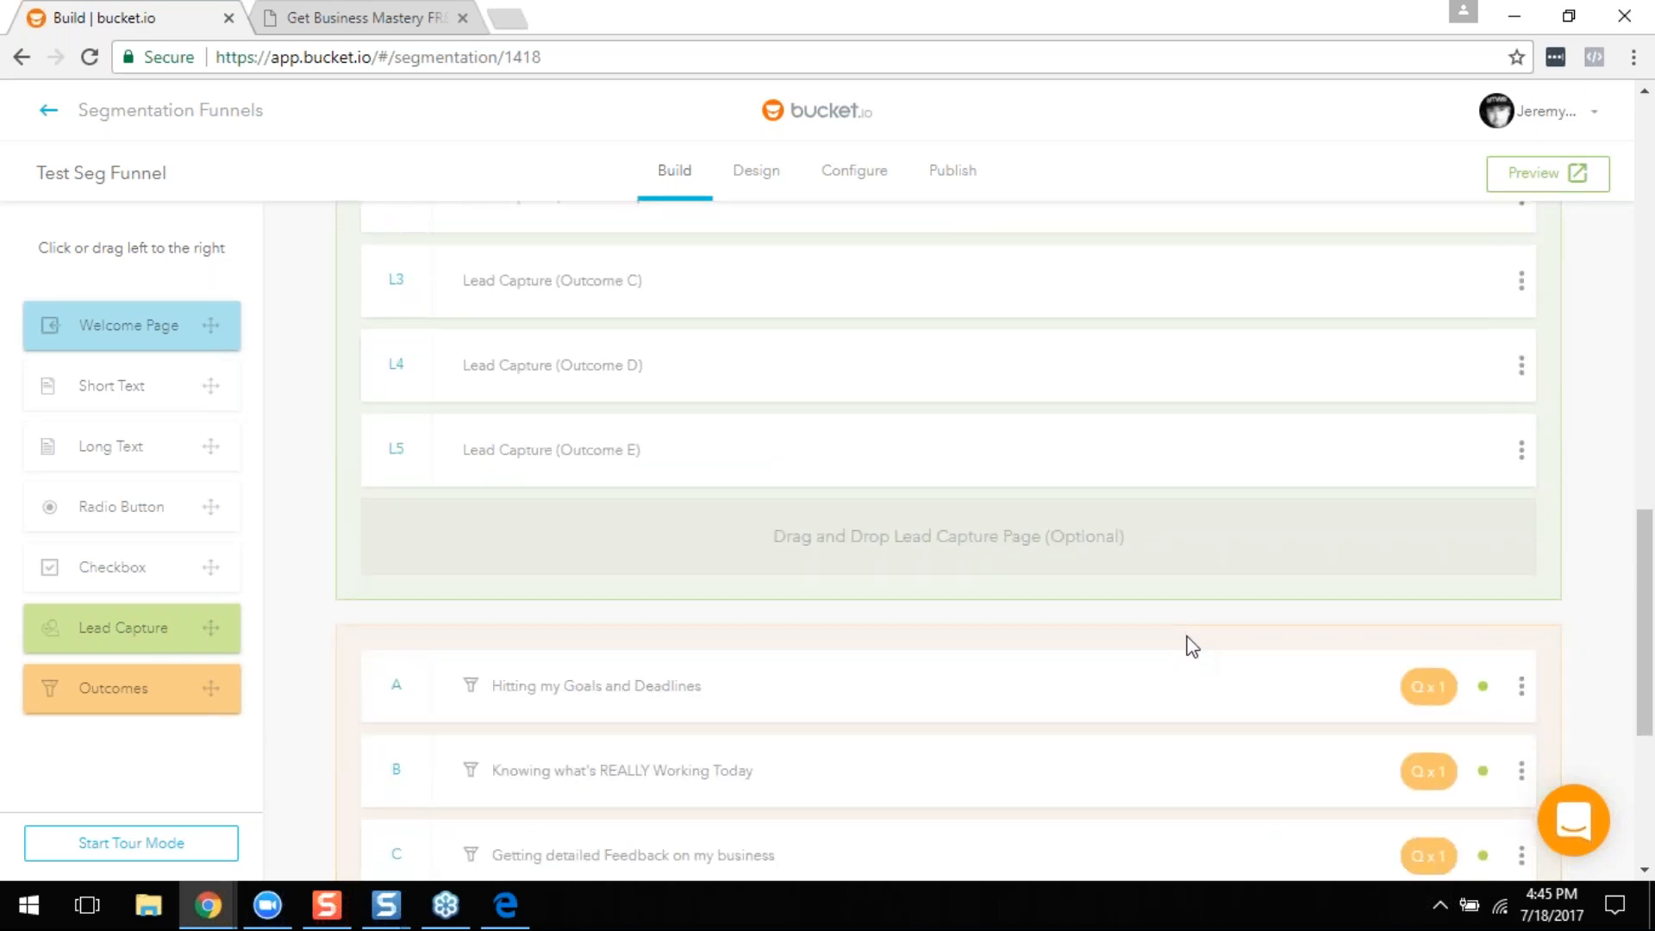
scroll(1178, 675, up, 7)
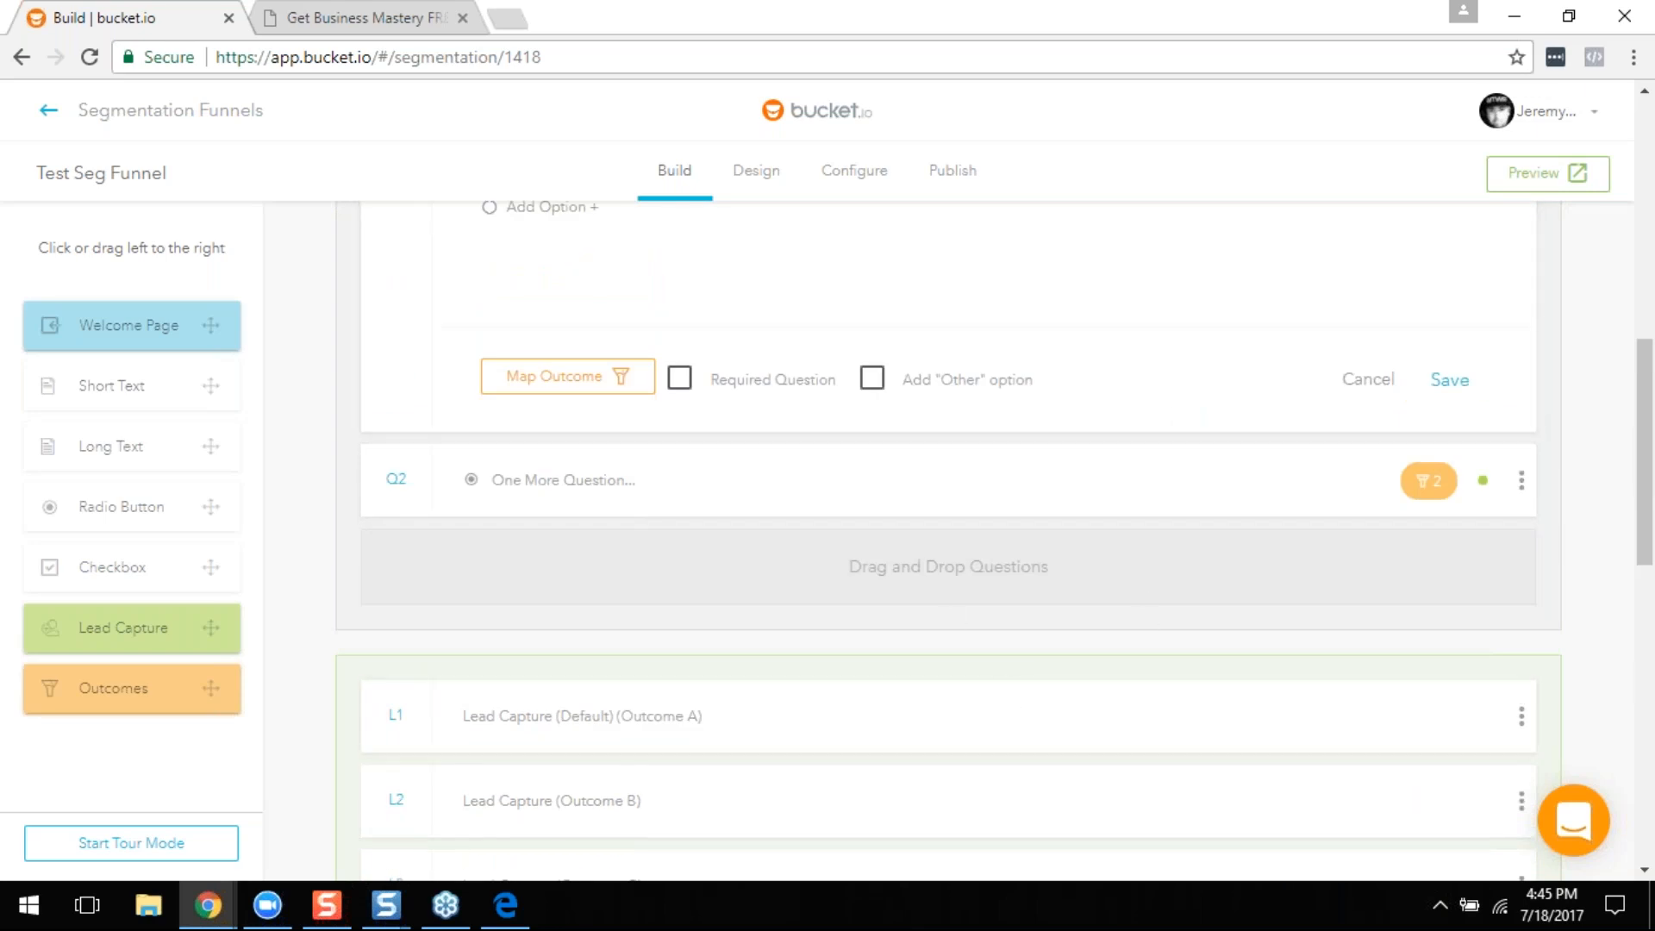
Step: Switch to Getting Started with Bucket.pdf in Edge, and look through the slides up to the next Demo slide
mouse_move(515, 918)
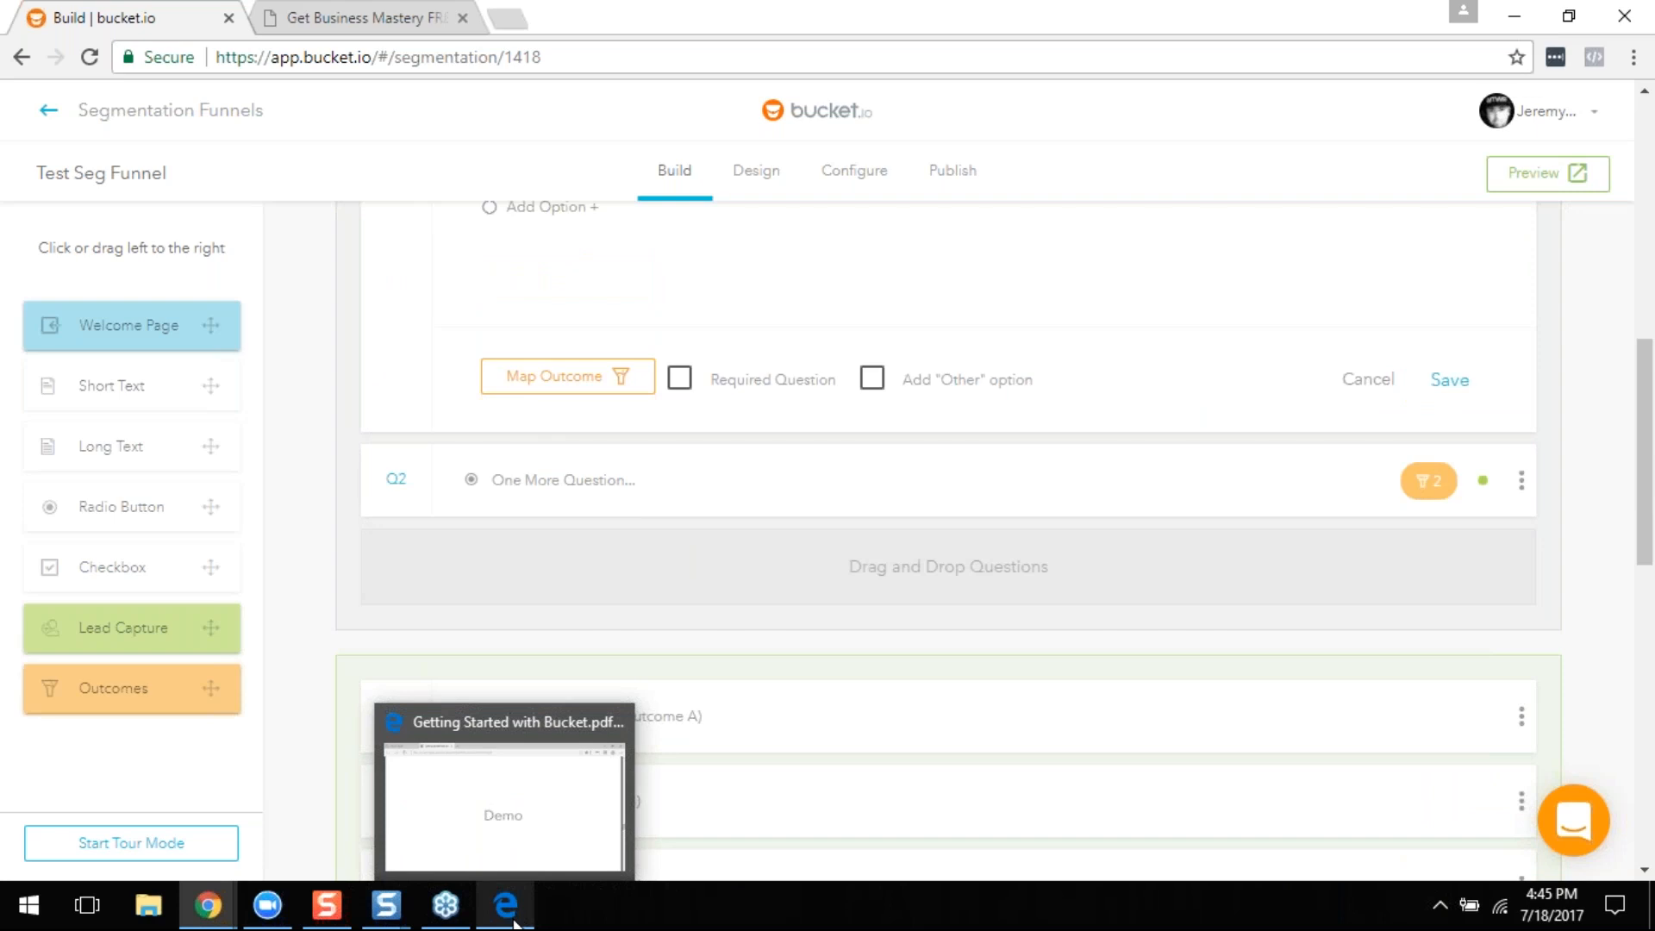
click(515, 919)
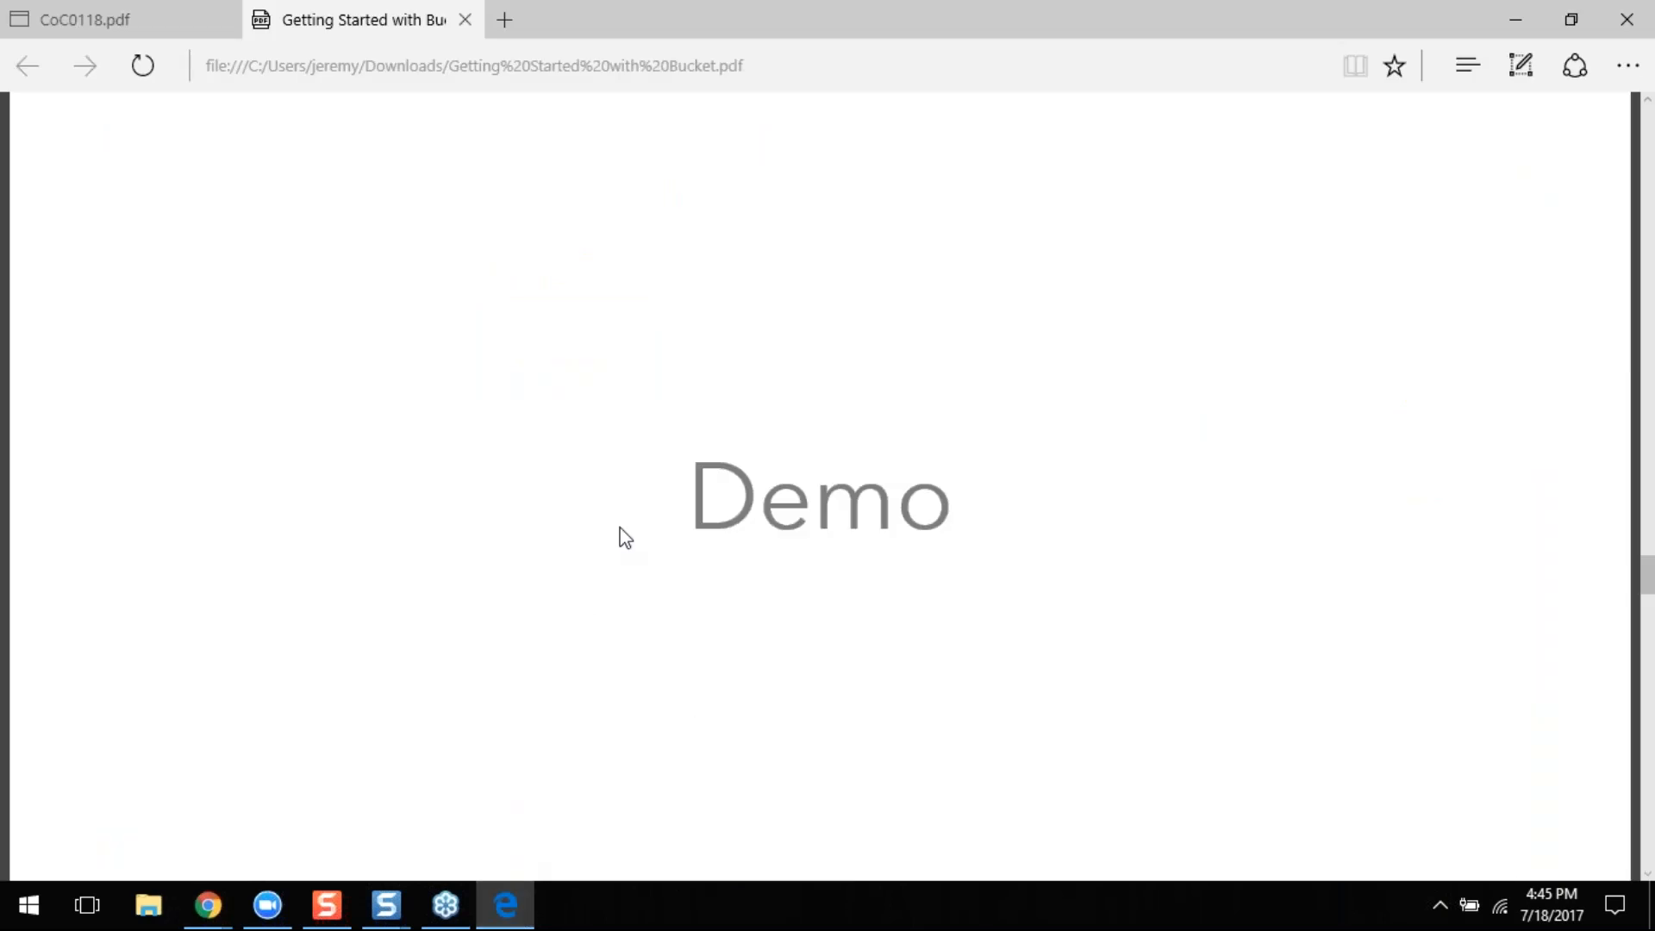
scroll(622, 539, down, 10)
scroll(634, 558, down, 8)
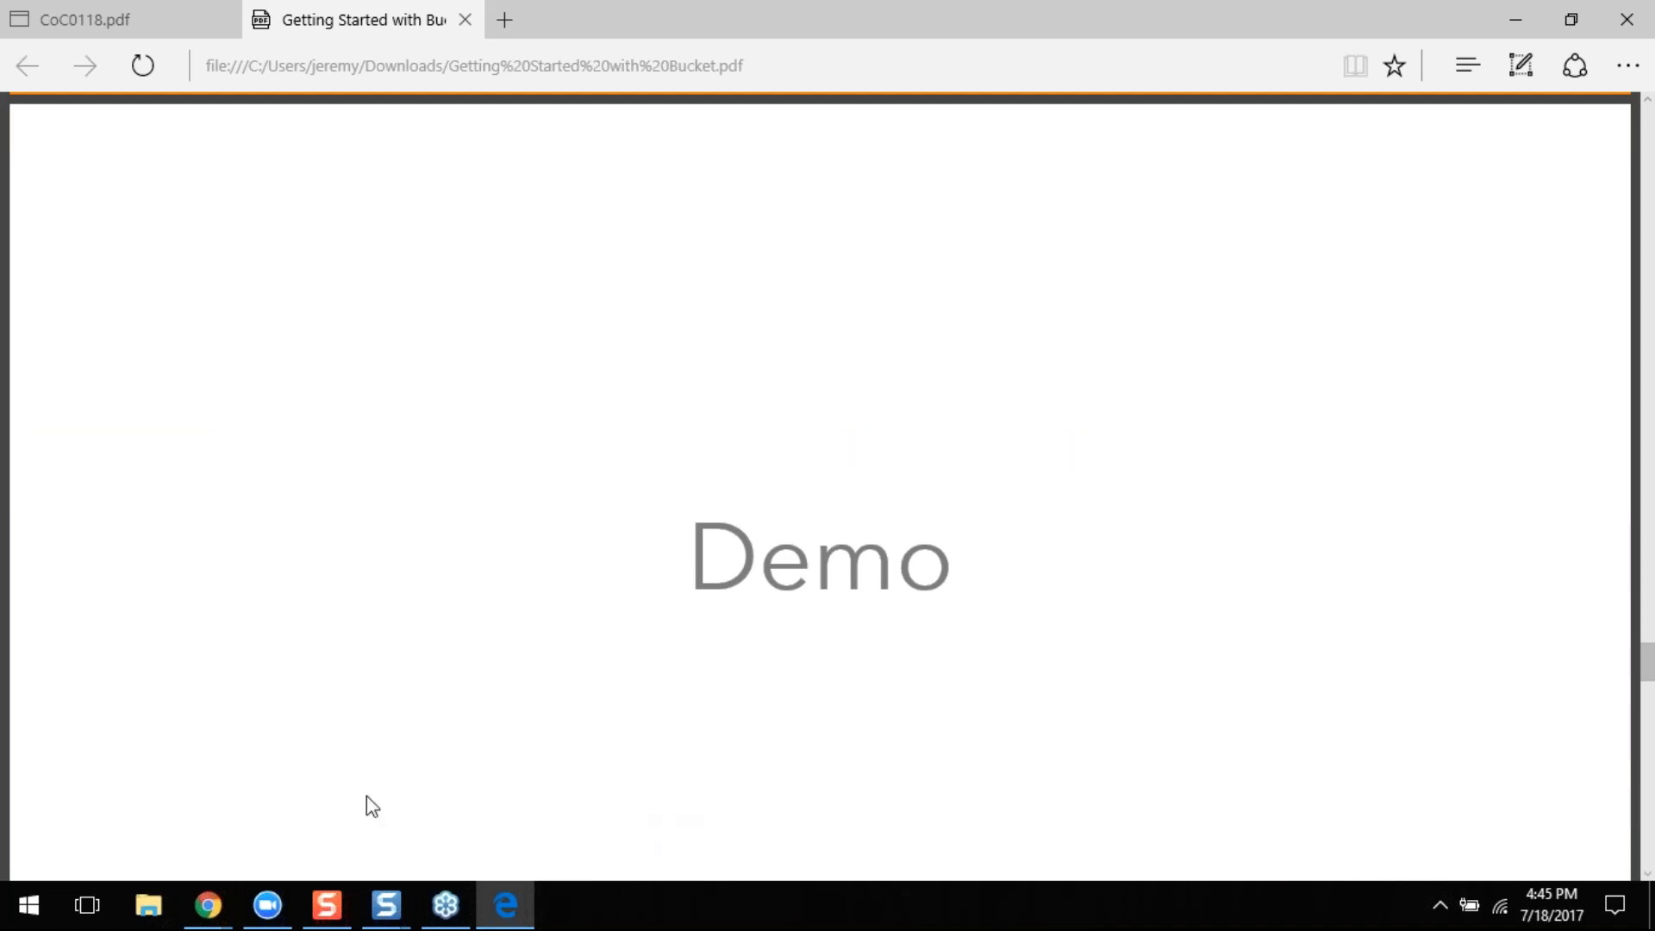
scroll(809, 523, down, 1)
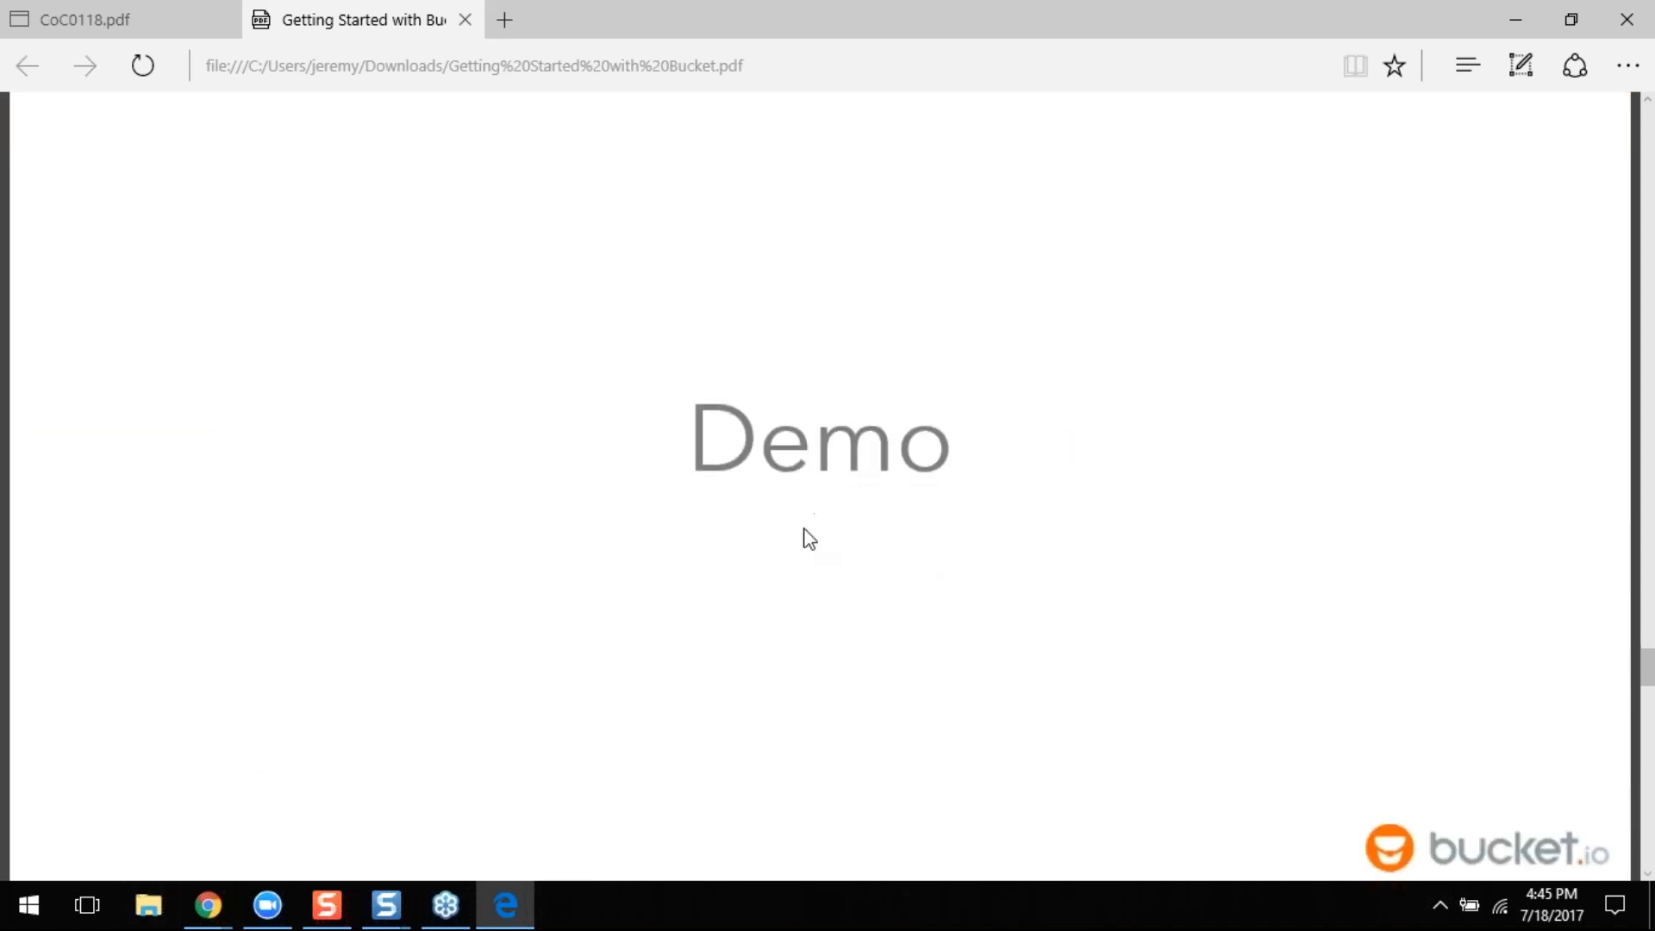
scroll(807, 526, up, 9)
scroll(803, 528, down, 9)
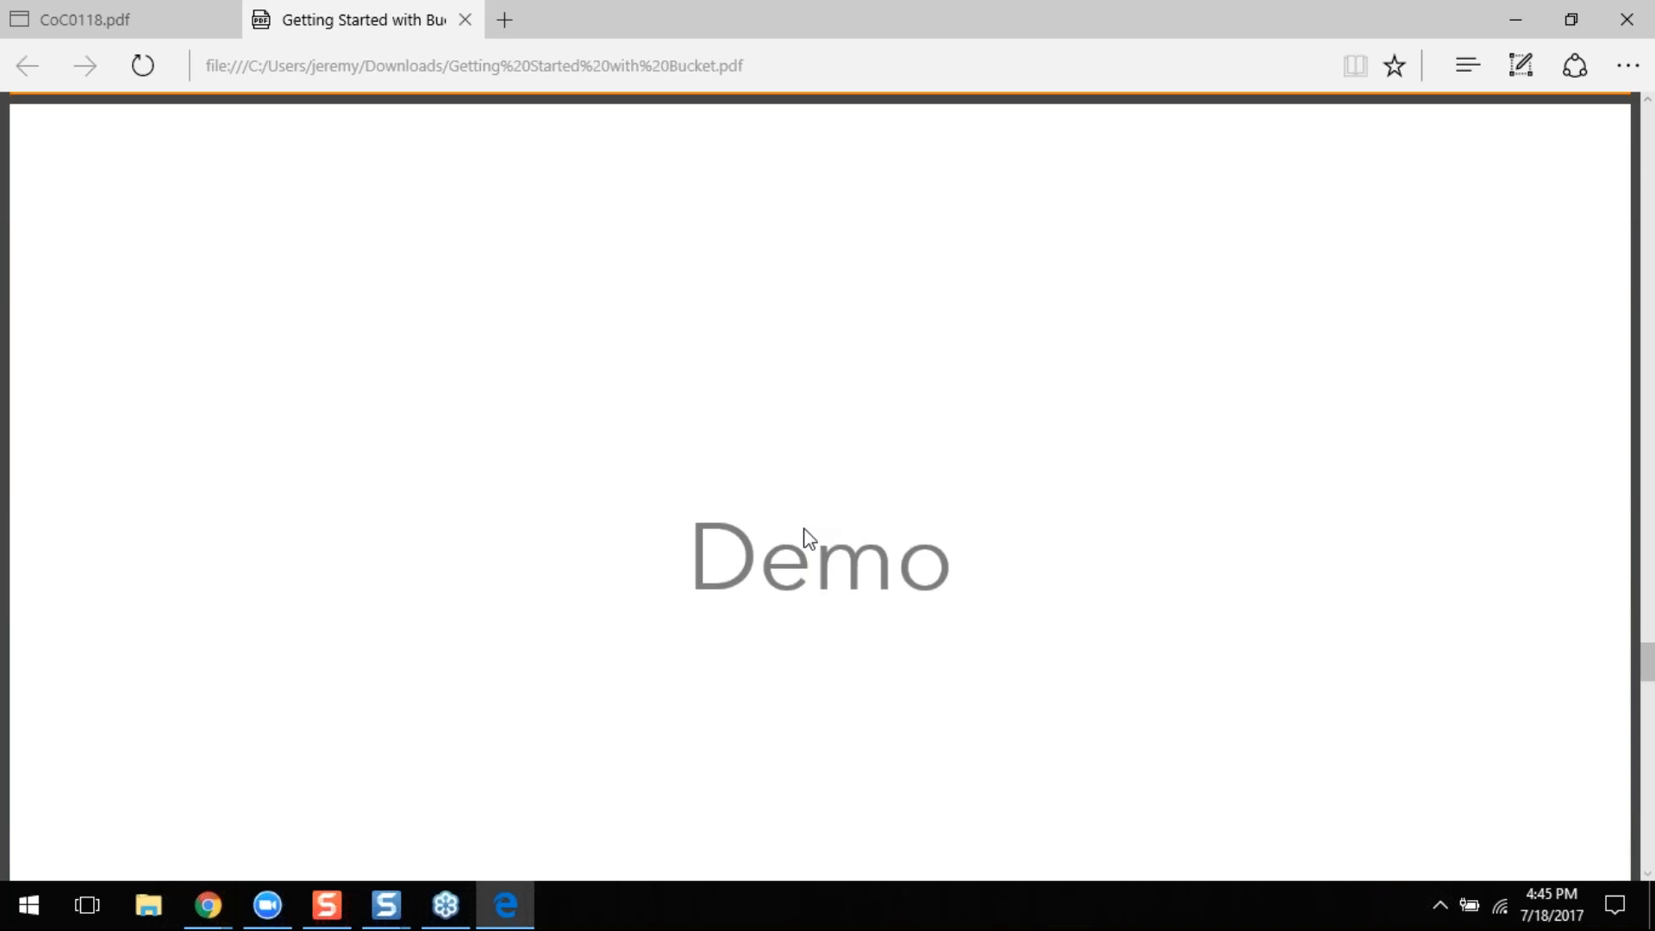
scroll(465, 535, down, 2)
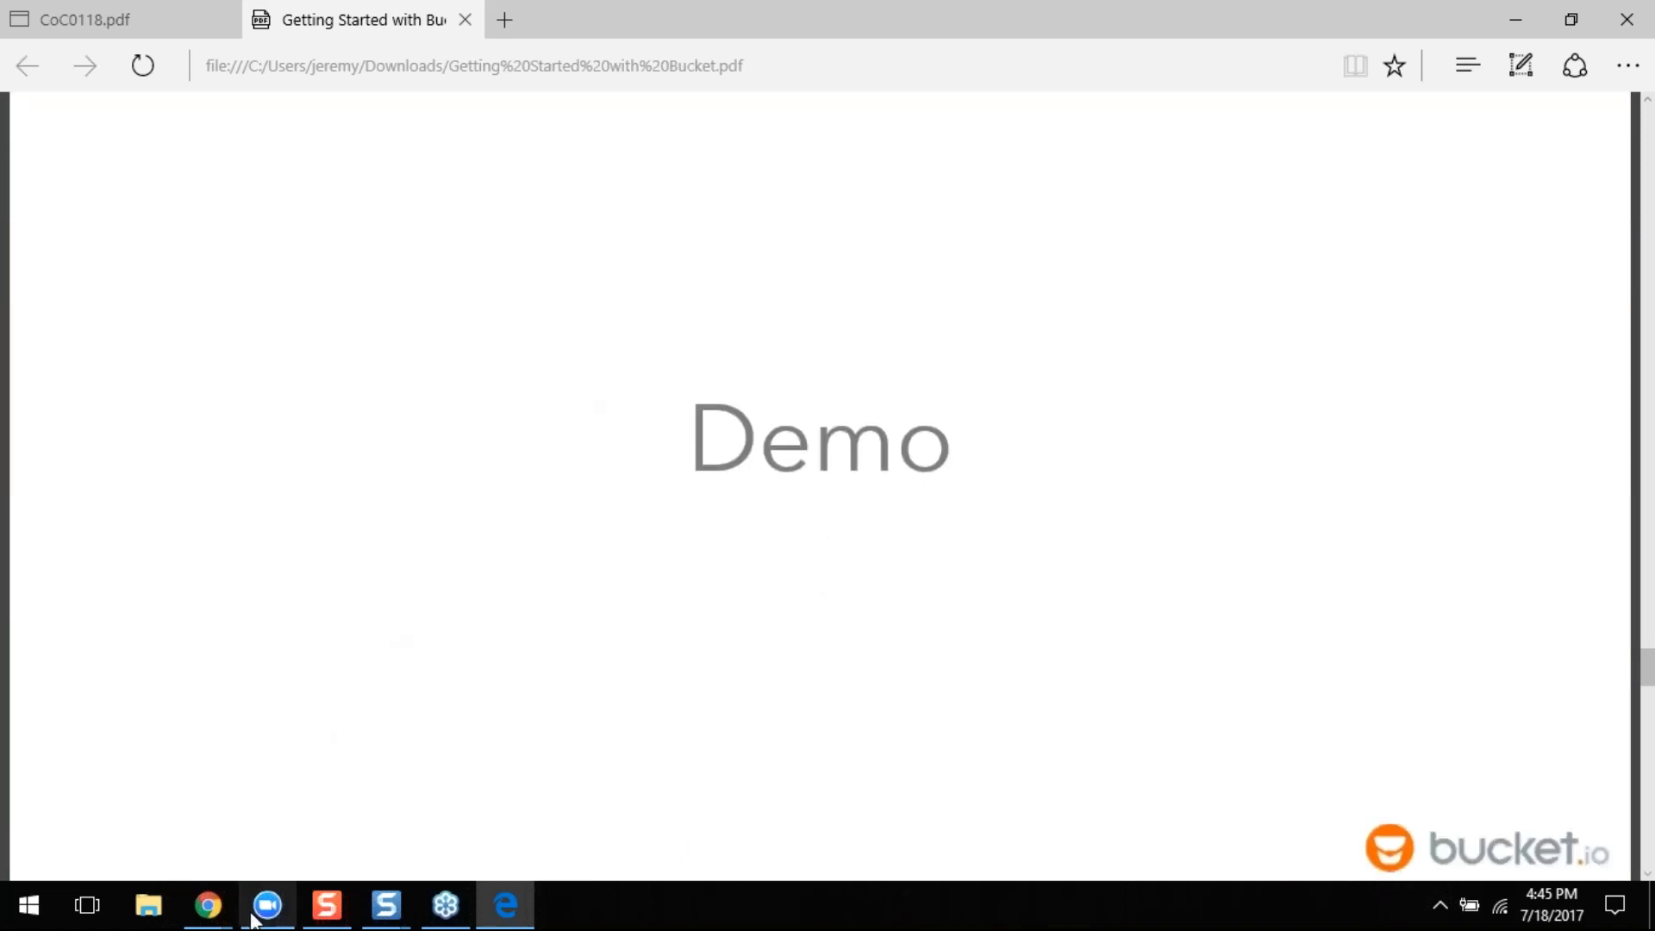
Step: Switch back to Bucket.io in Chrome, and leave the Test Seg Funnel builder for the overview of segmentation funnels
mouse_move(226, 914)
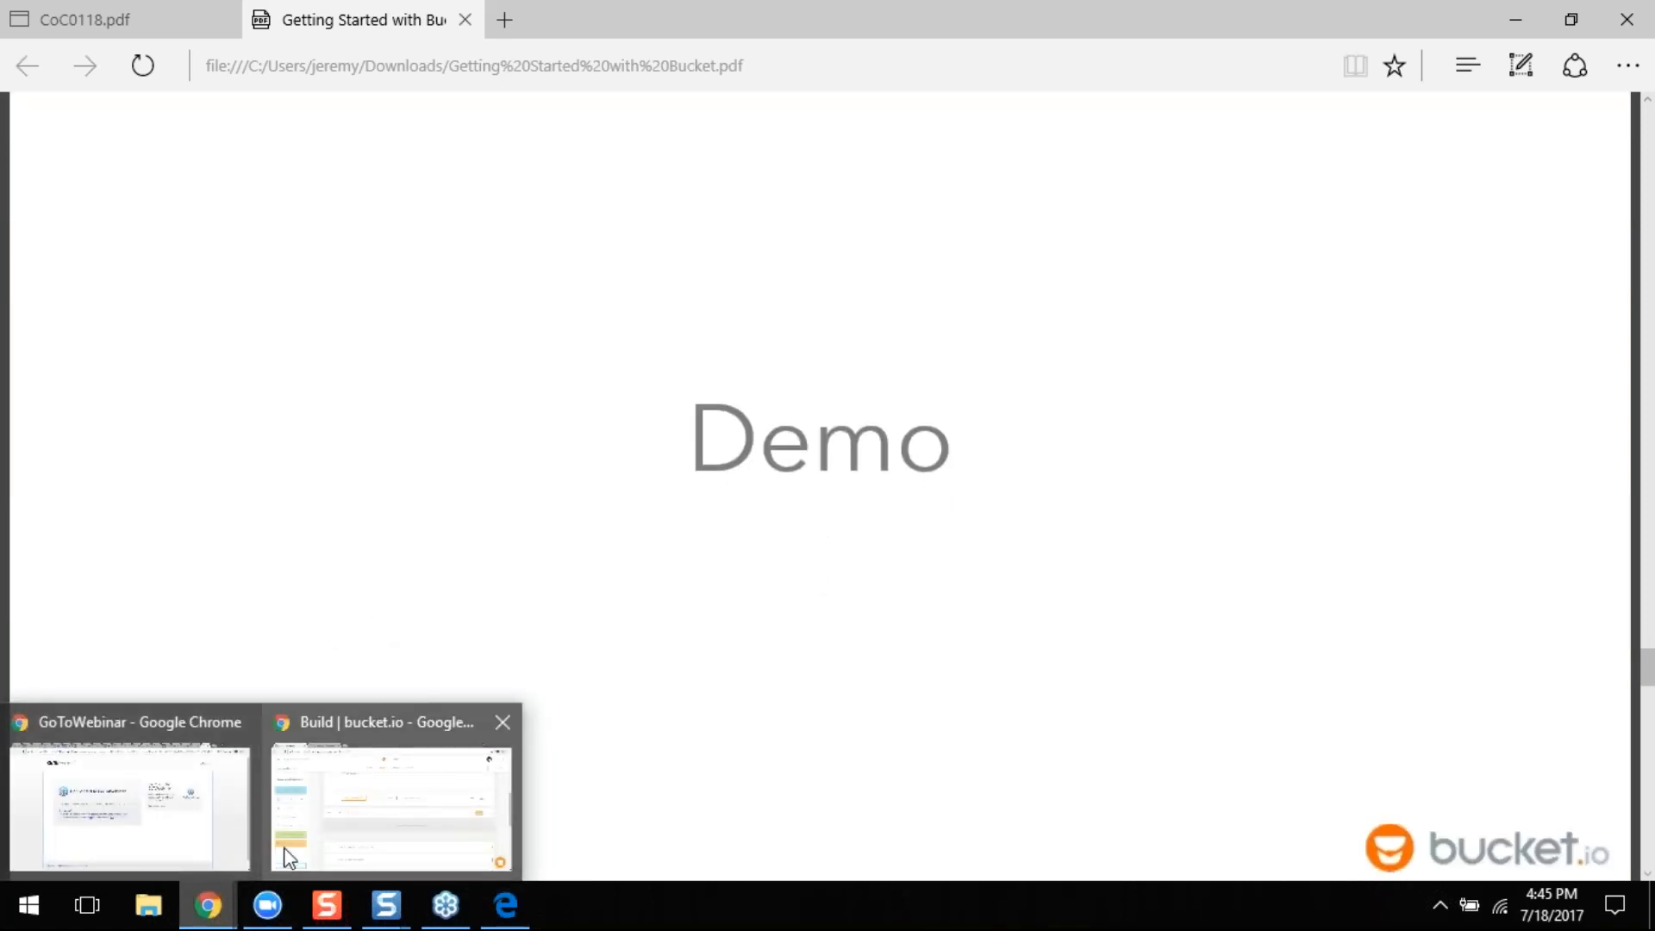
click(289, 856)
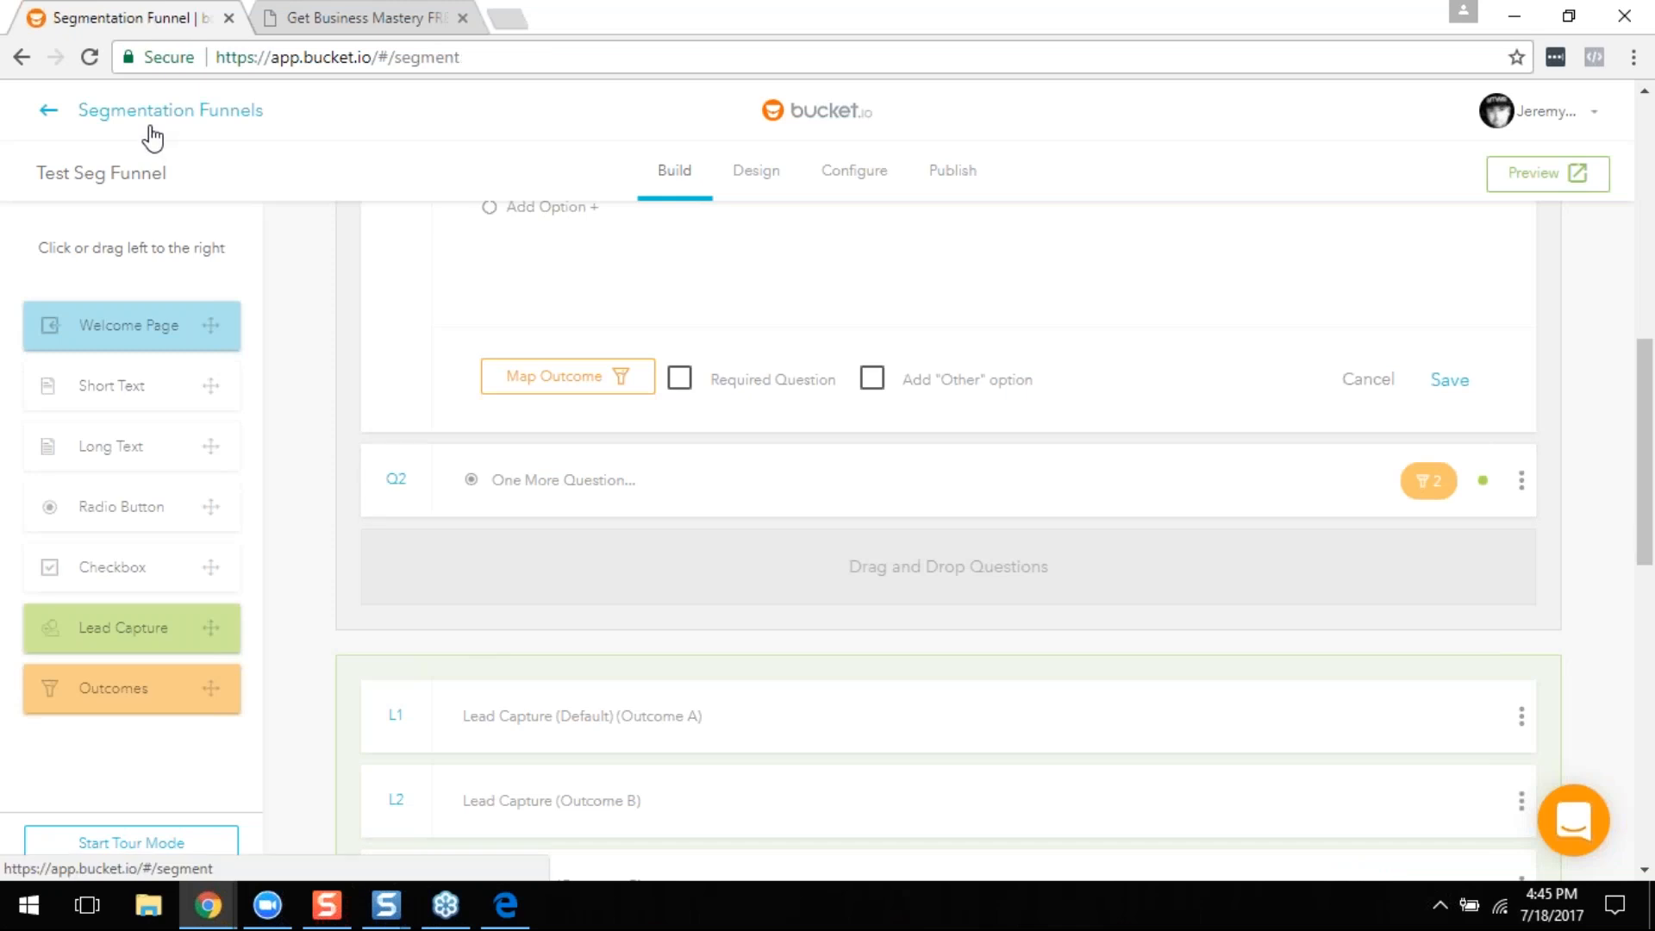
click(151, 130)
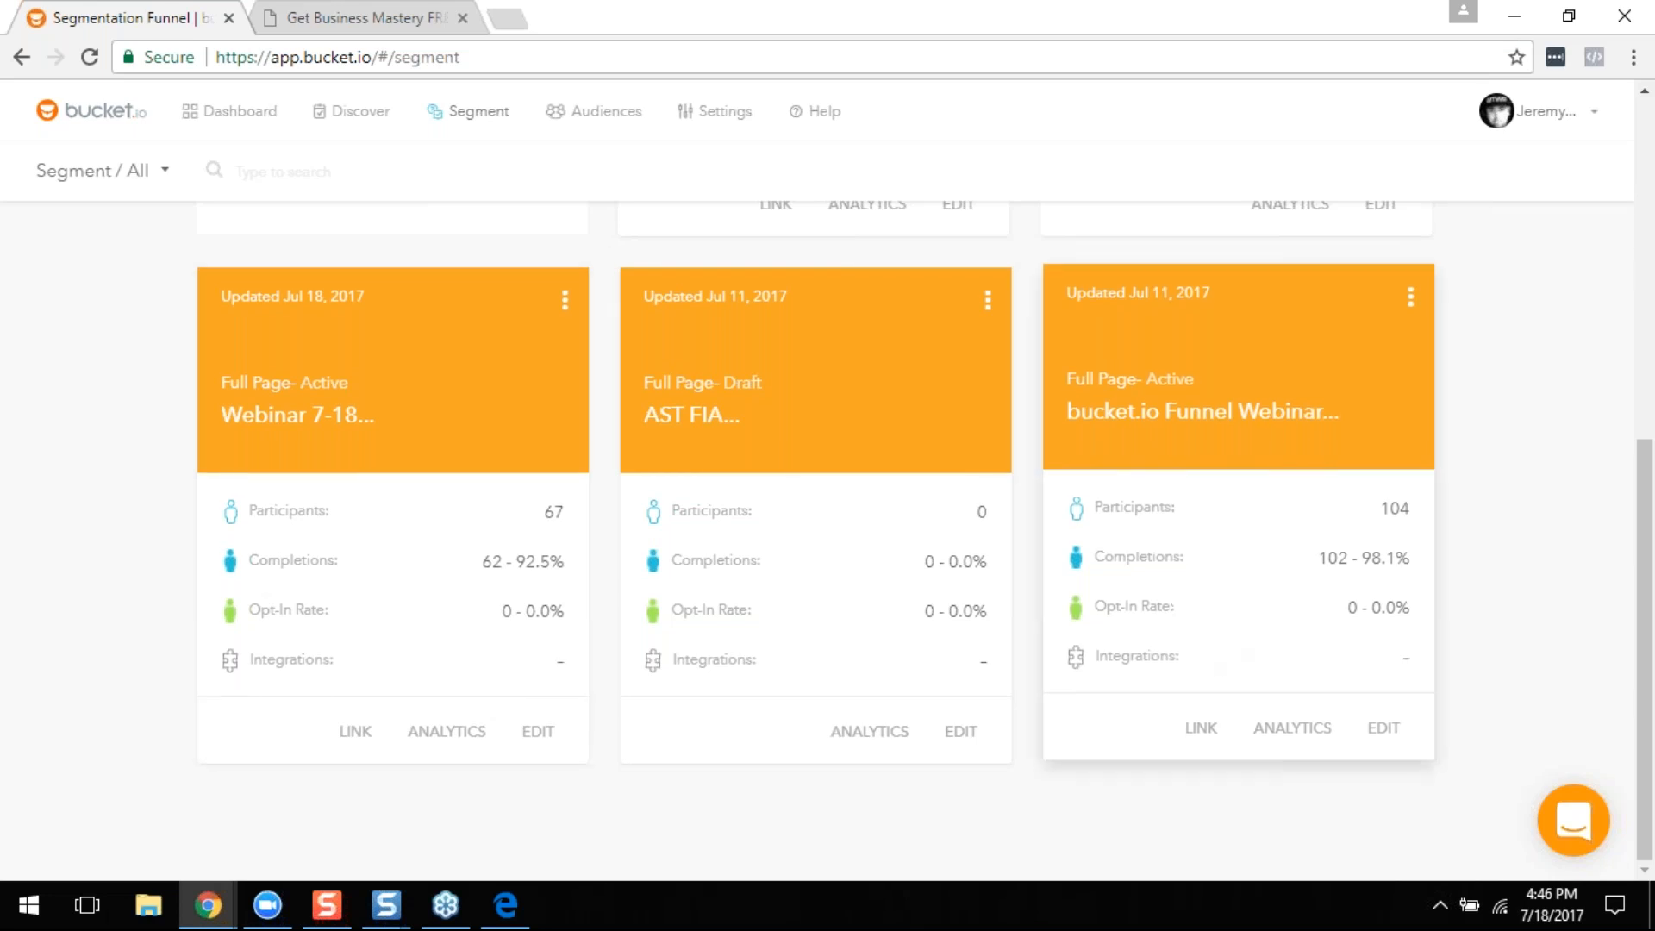
Step: Find Test Seg Funnel among the segmentation funnels, and examine its analytics from the overall figures to the conversion statistics
scroll(975, 701, up, 7)
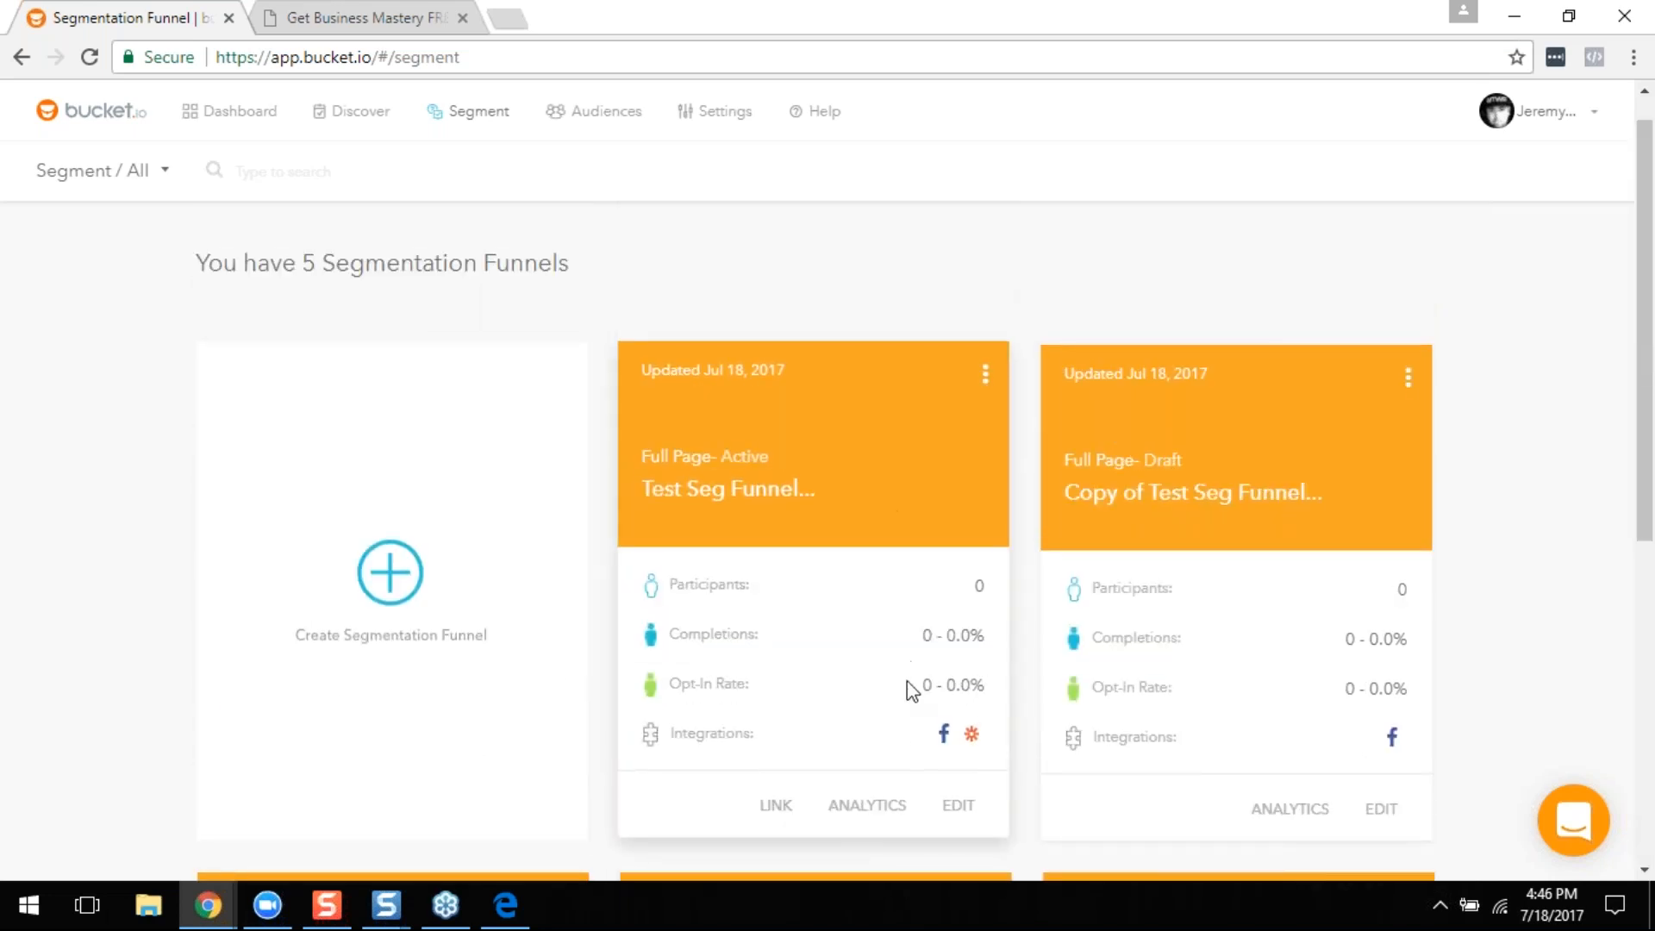
scroll(909, 689, down, 7)
scroll(902, 691, up, 5)
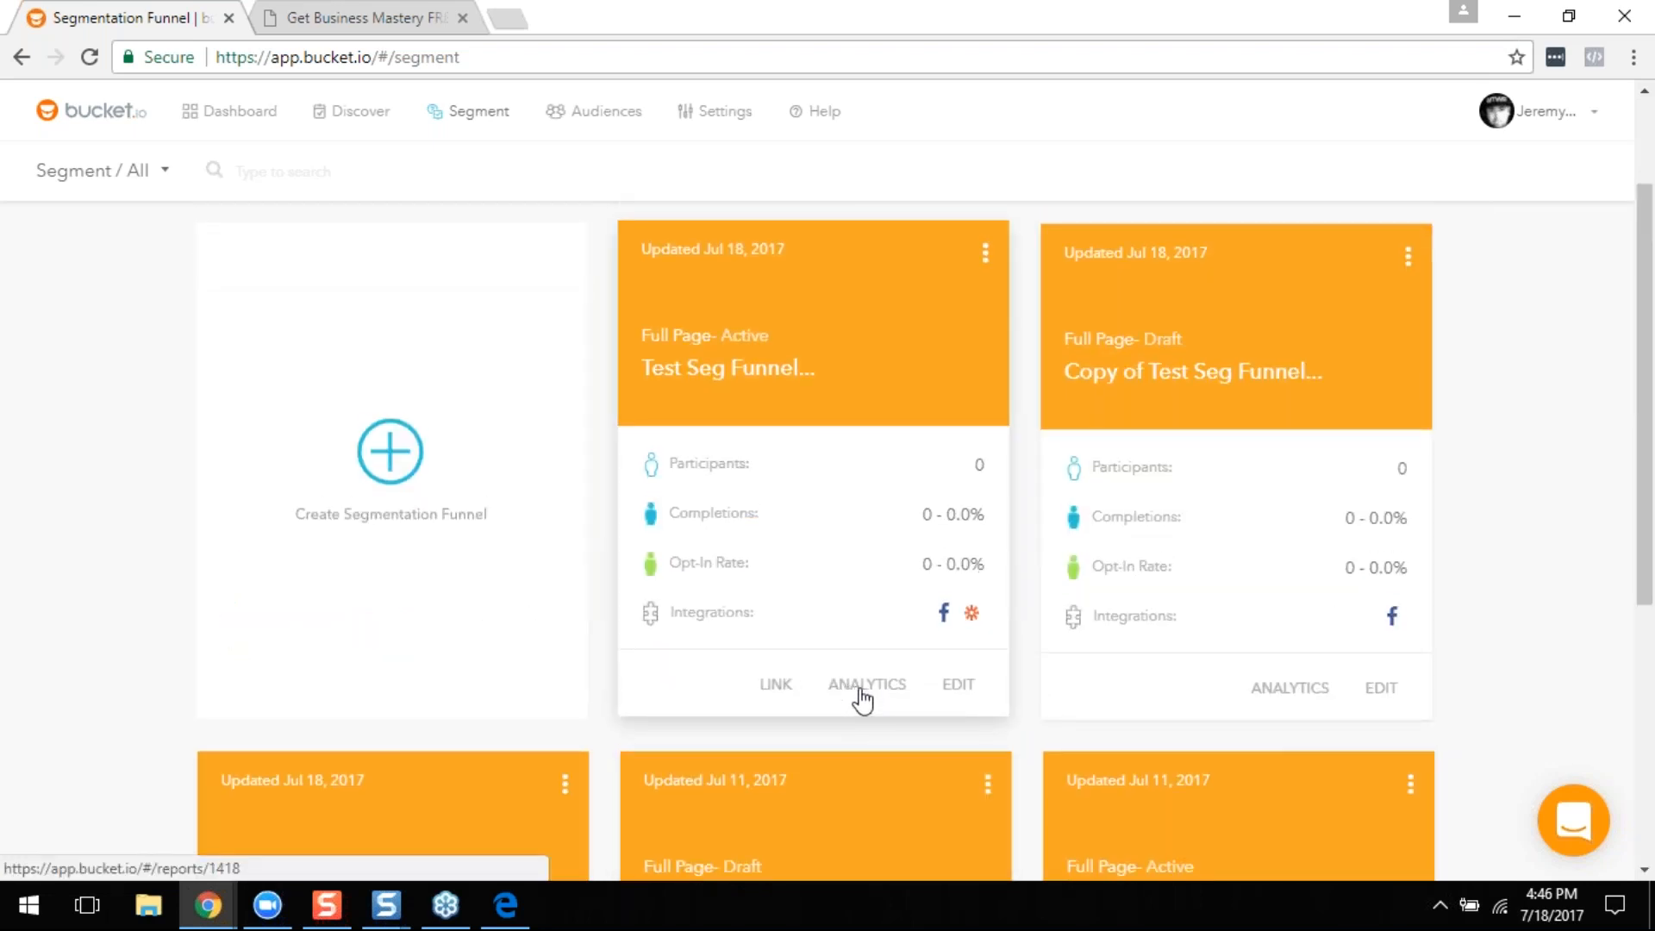
click(862, 699)
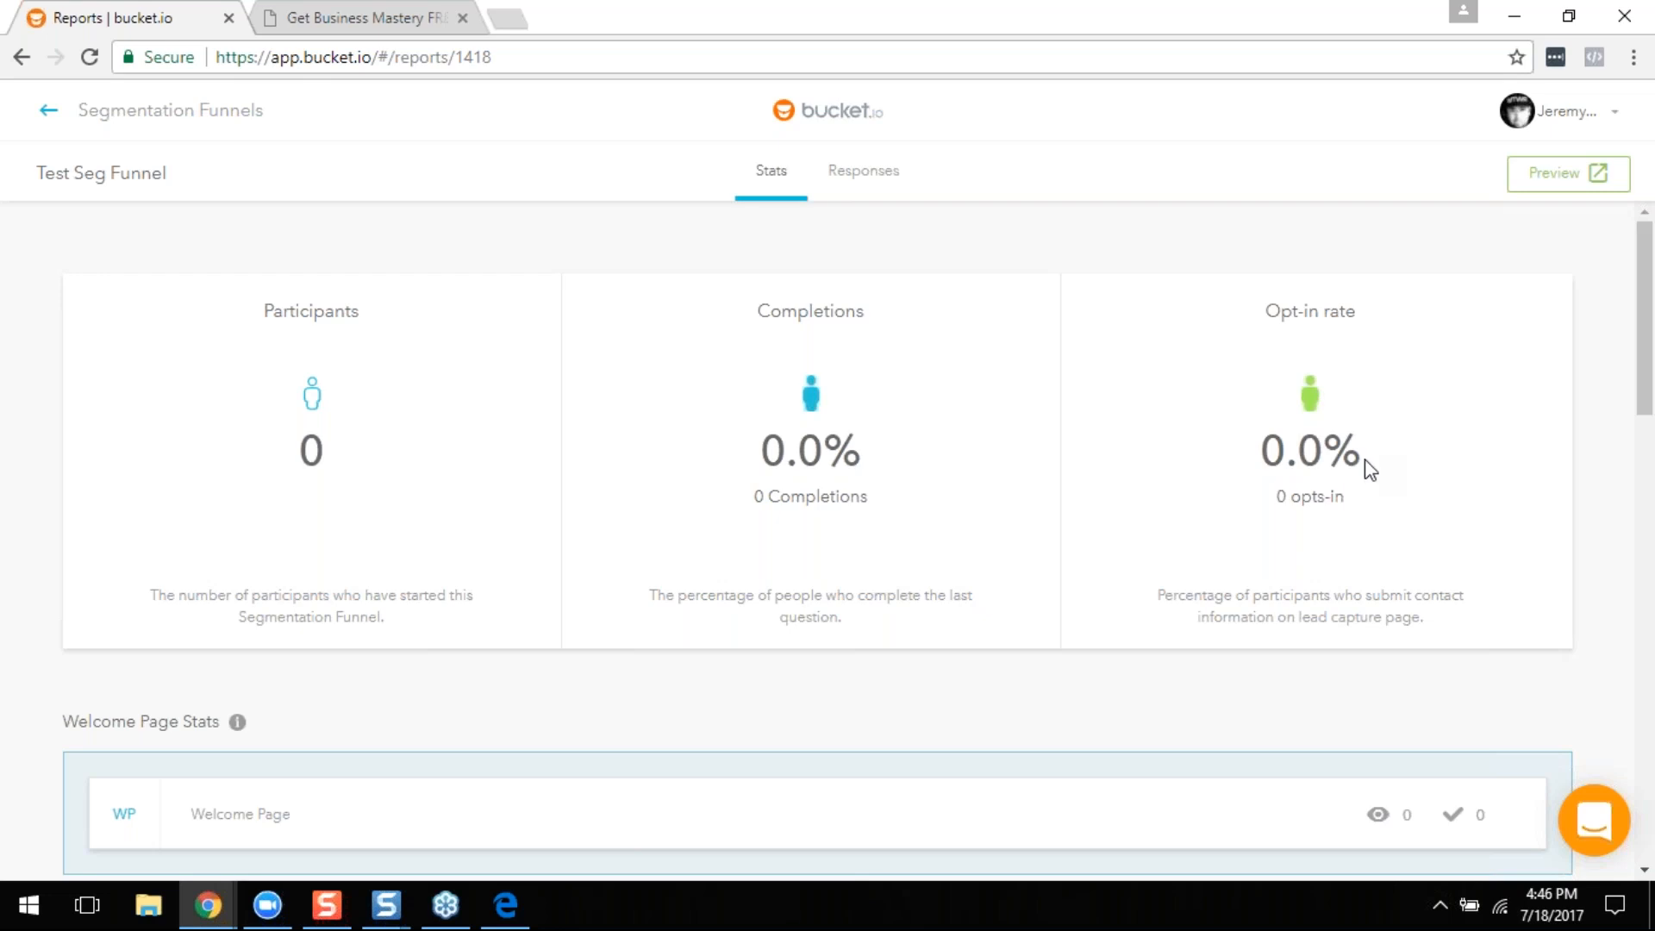
scroll(1371, 470, down, 4)
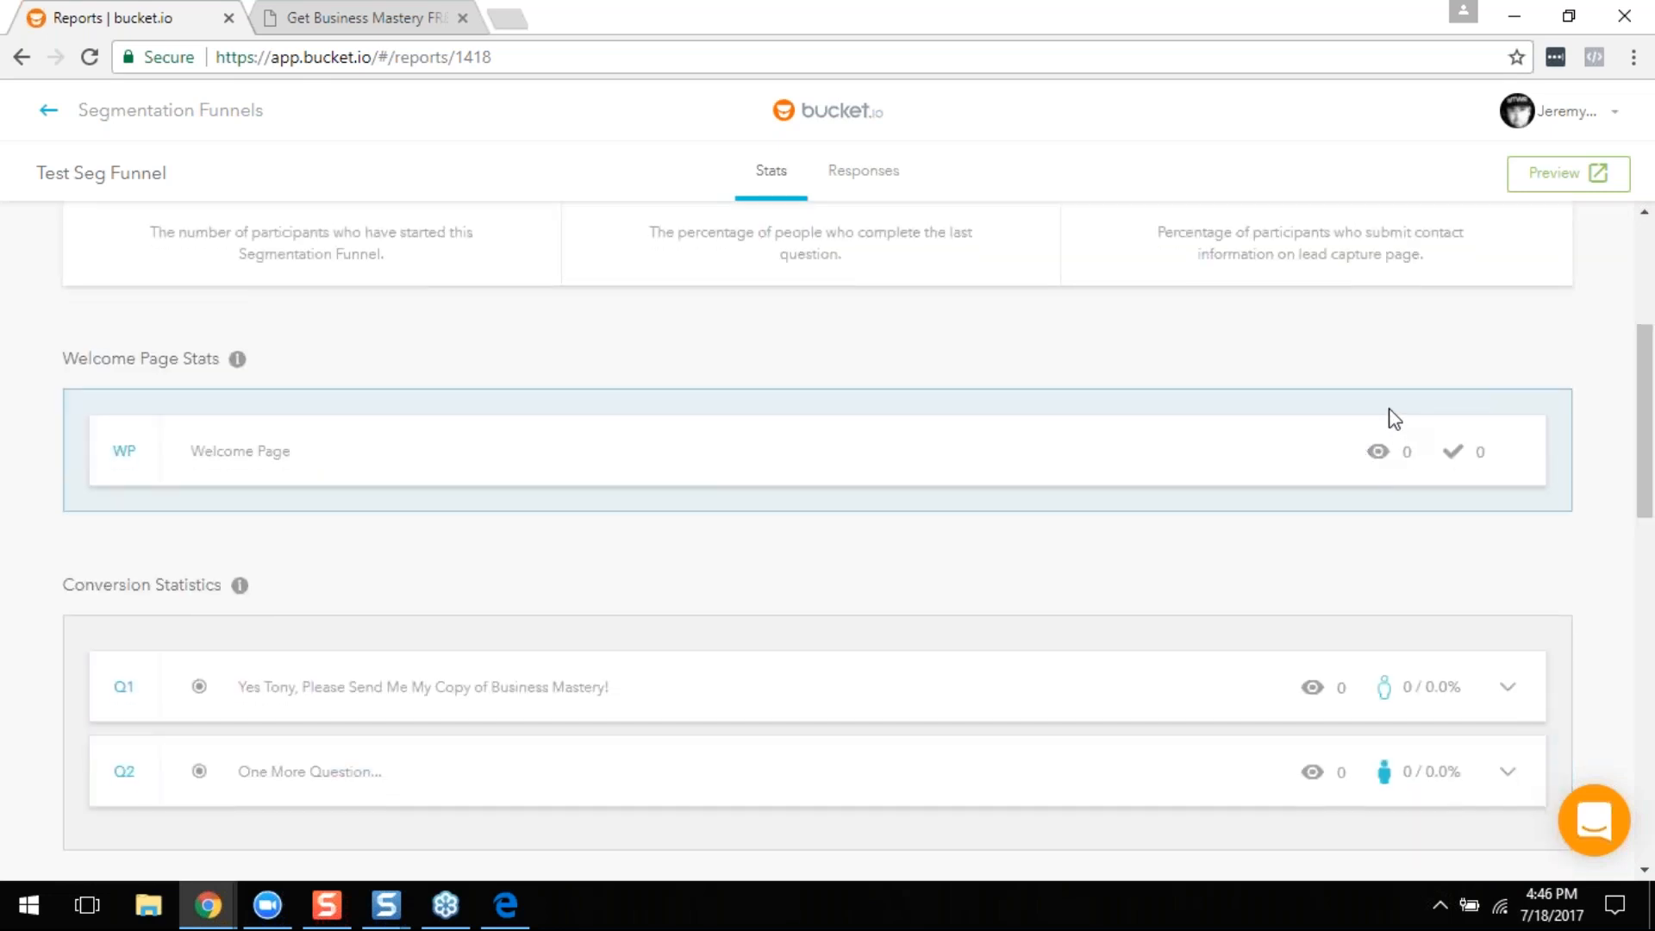
Step: Examine Test Seg Funnel's participants, completions and opt-in rate, followed by its welcome page and conversion statistics
scroll(1290, 549, up, 4)
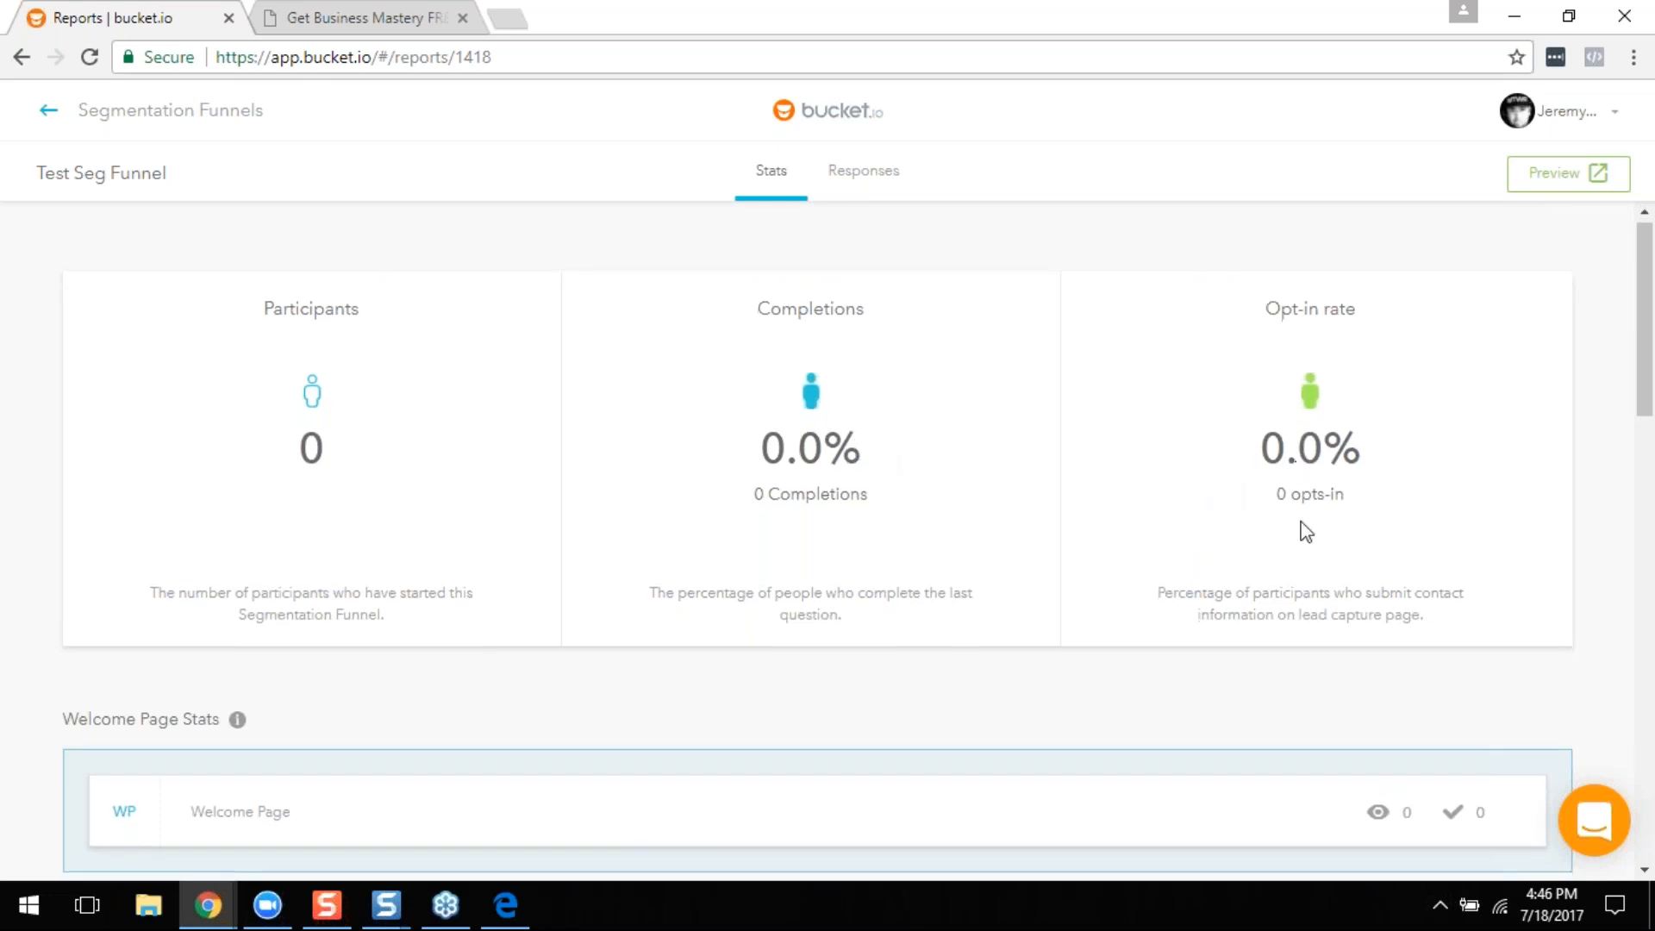
scroll(1302, 526, down, 4)
scroll(1301, 526, down, 1)
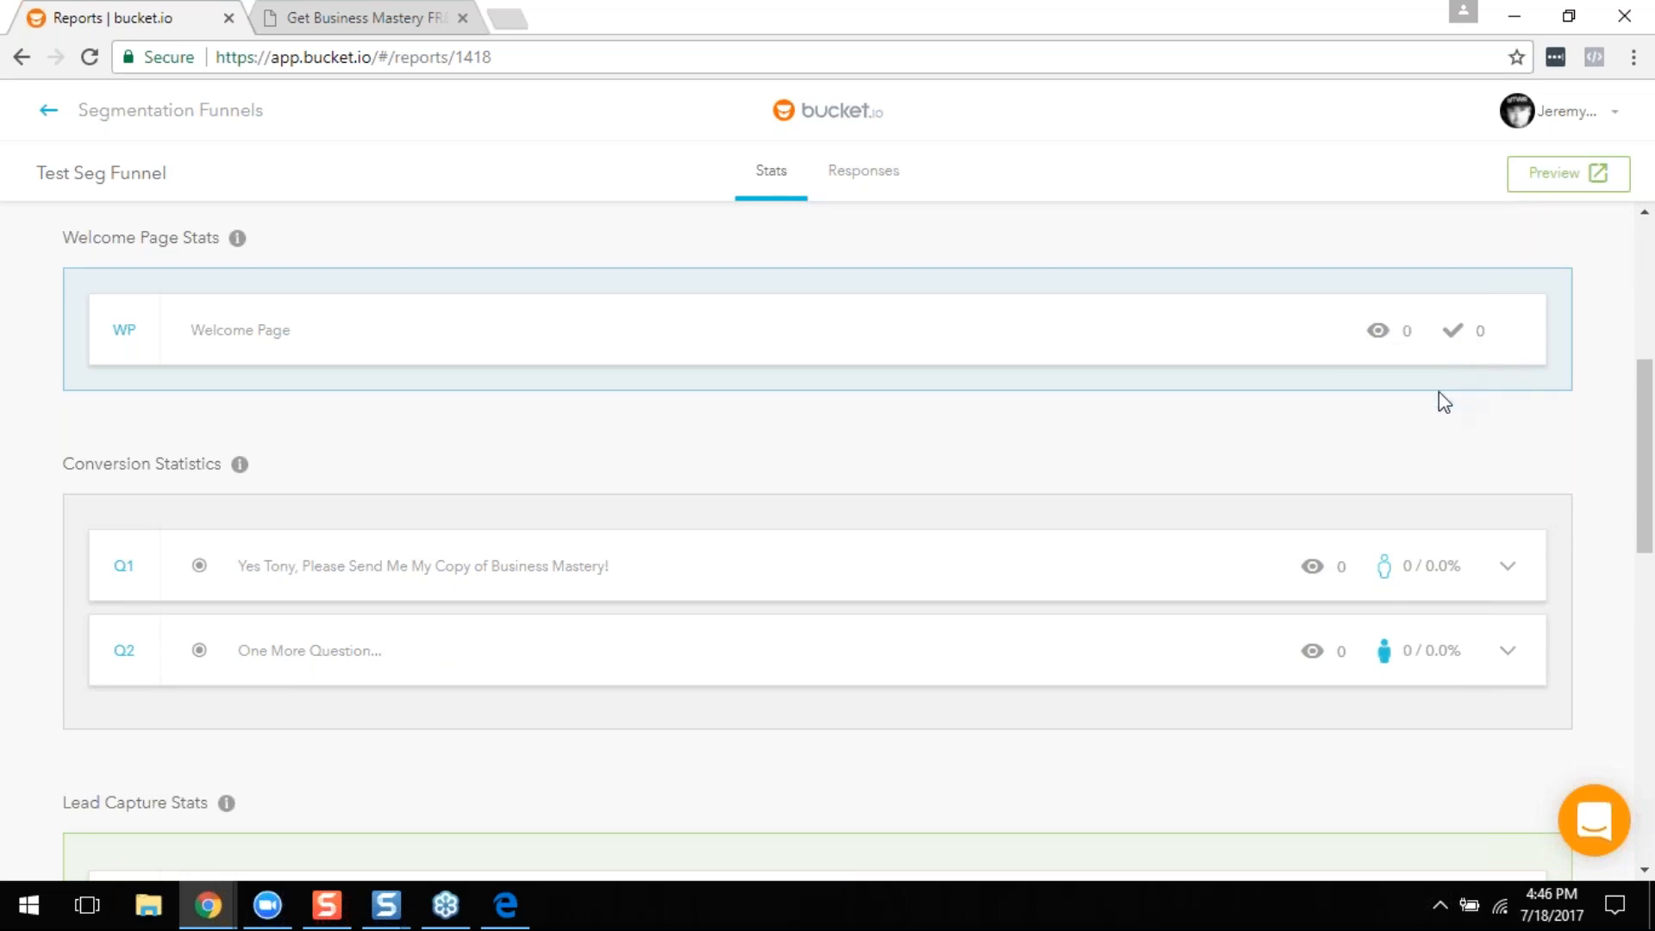
scroll(1448, 448, down, 2)
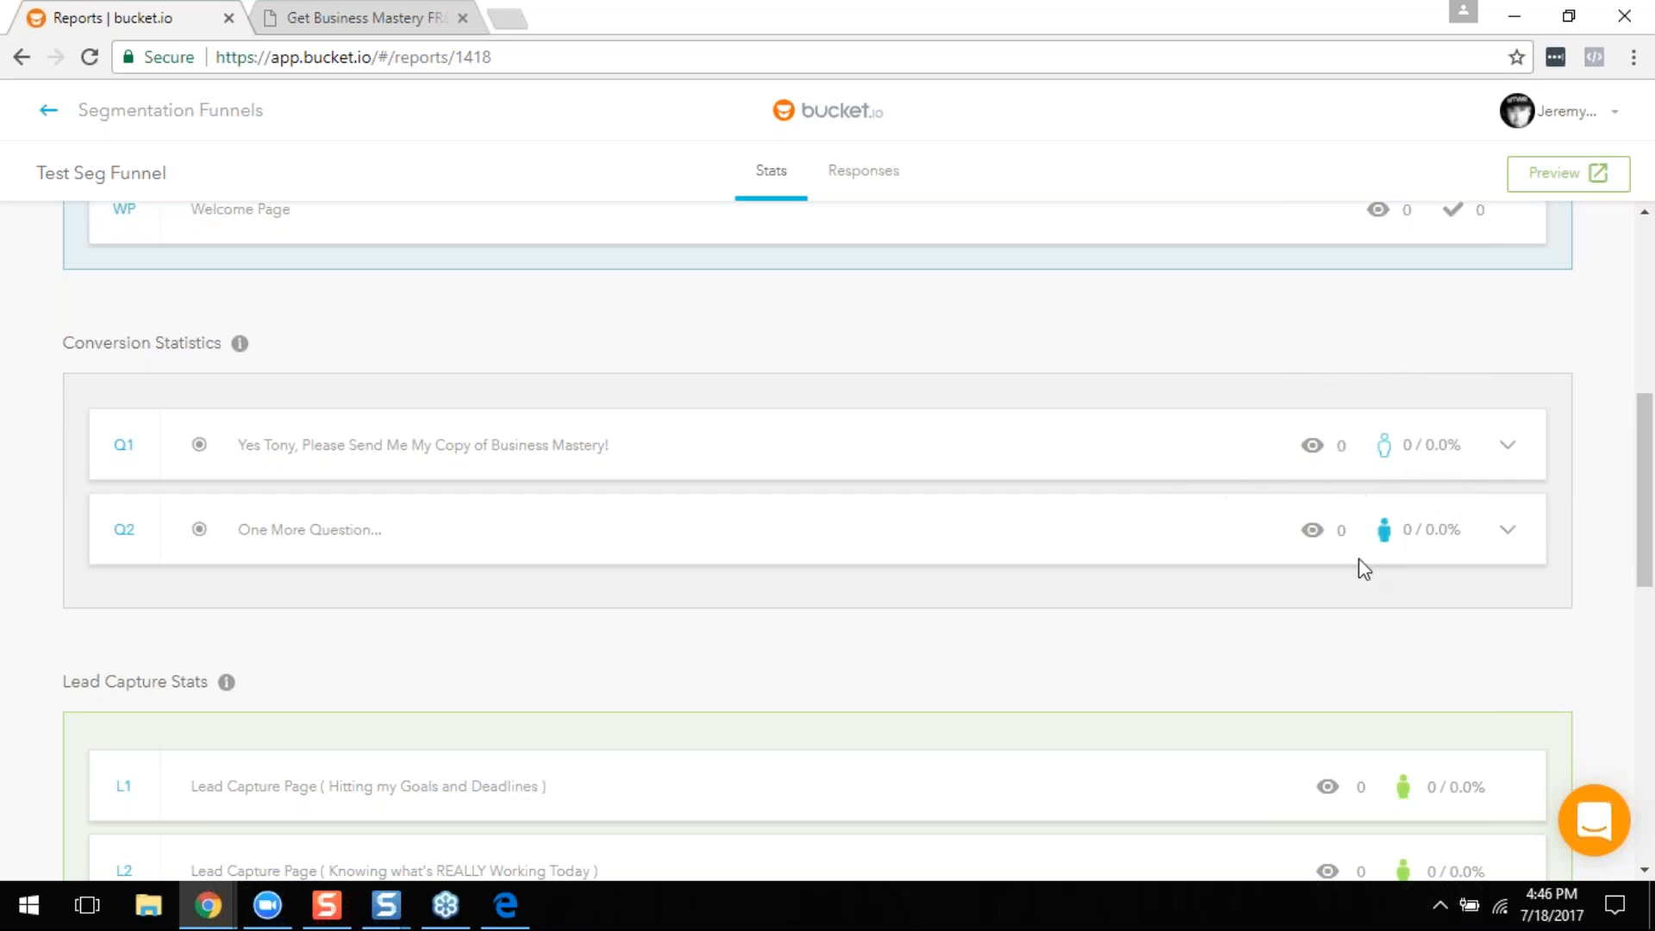
scroll(1359, 561, down, 2)
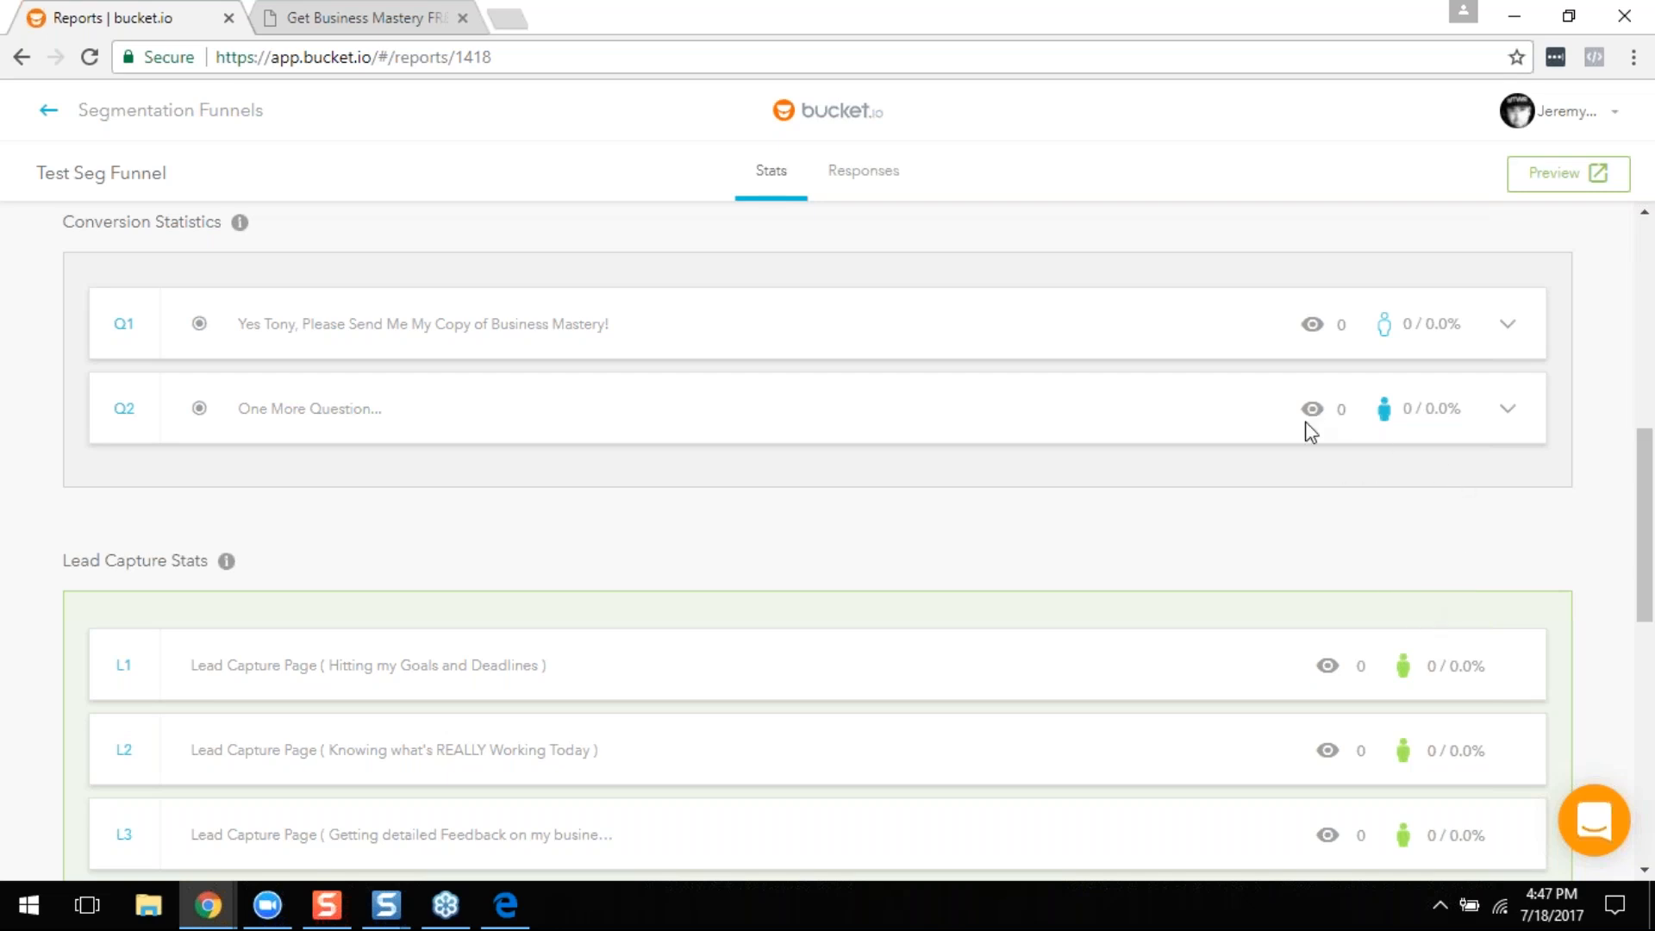
Step: Examine the lead capture stats for pages L1 to L5 and the outcome stats for outcomes A to E
scroll(1308, 405, down, 1)
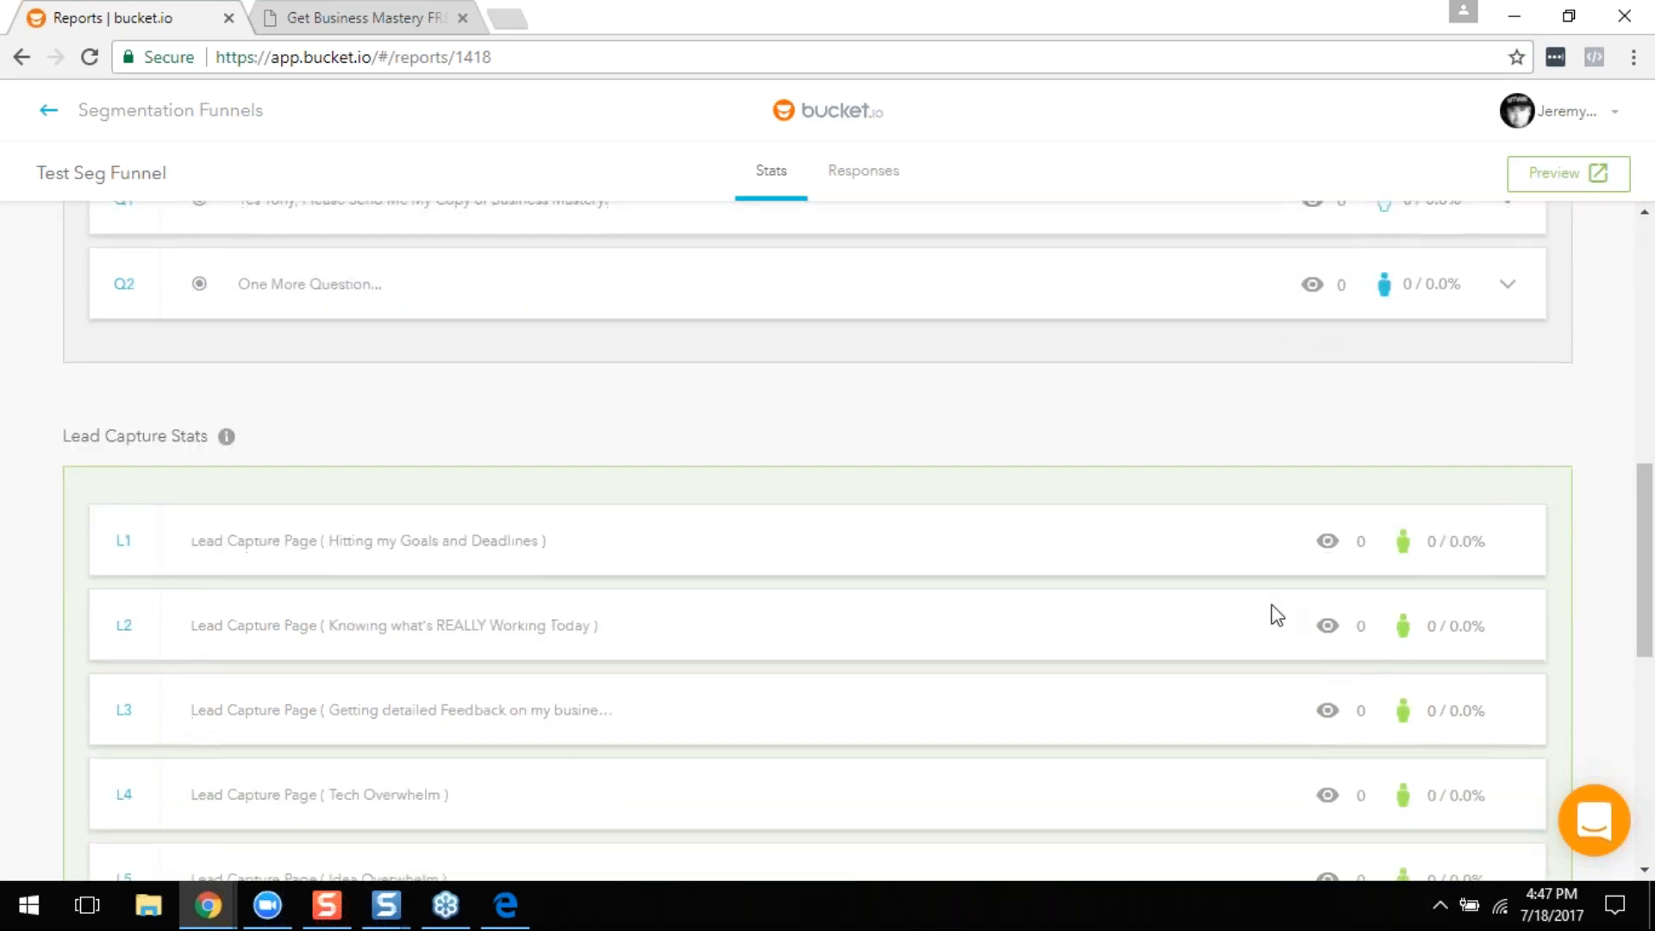
scroll(1267, 613, down, 2)
scroll(1267, 613, up, 2)
scroll(1272, 616, down, 1)
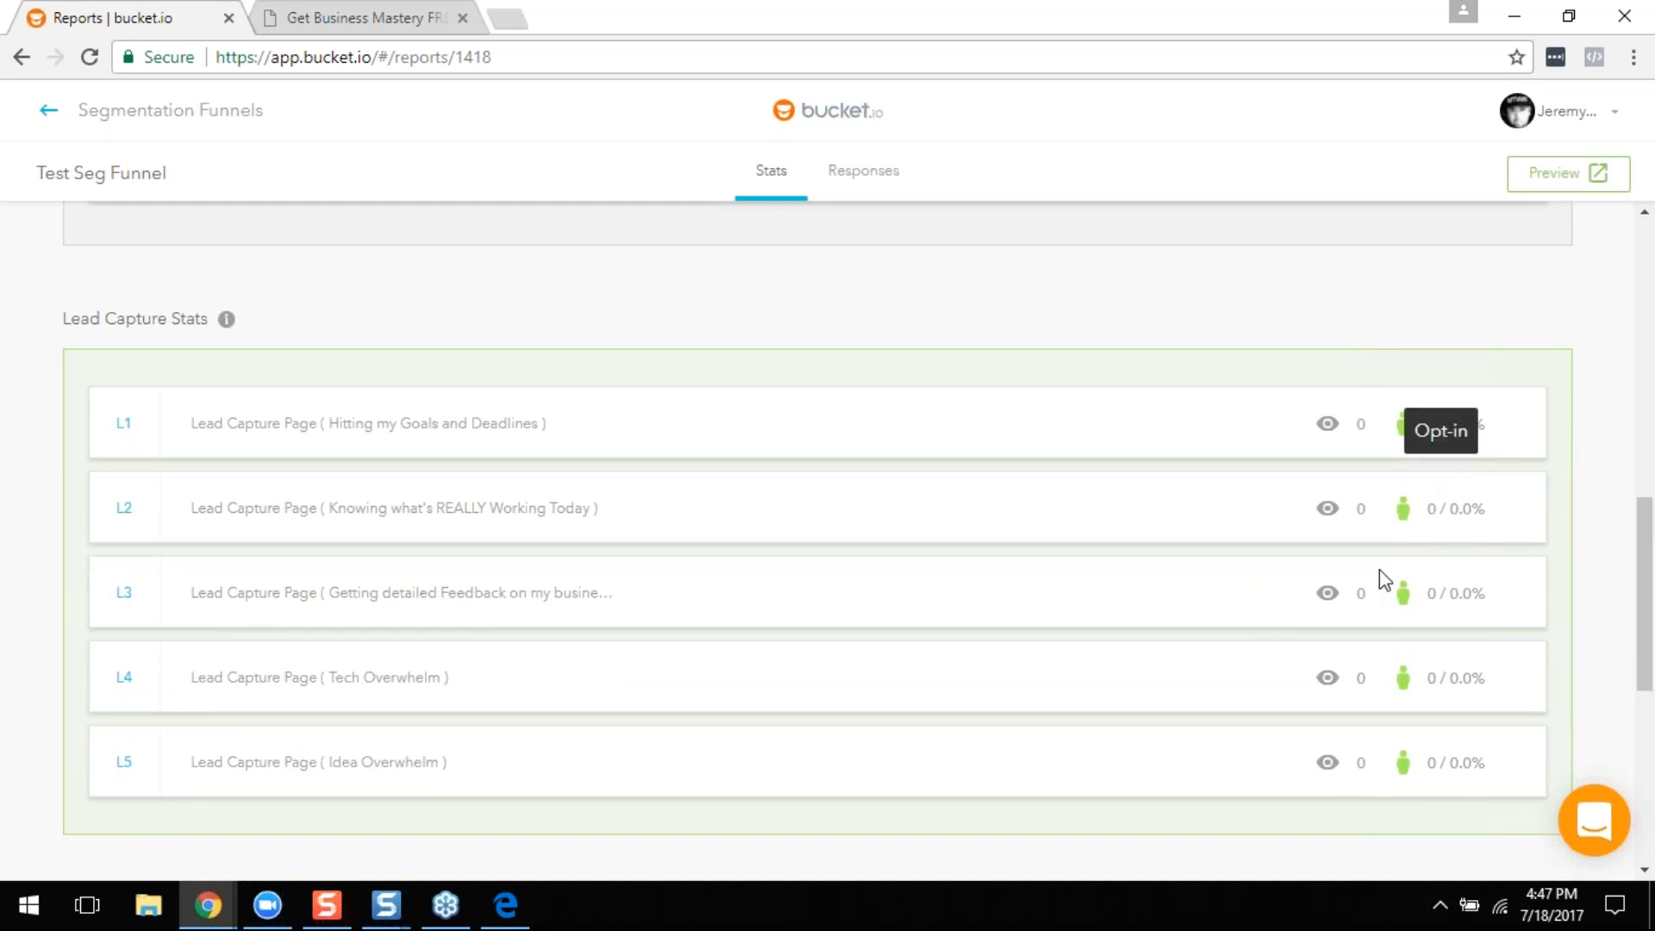
scroll(1389, 655, down, 2)
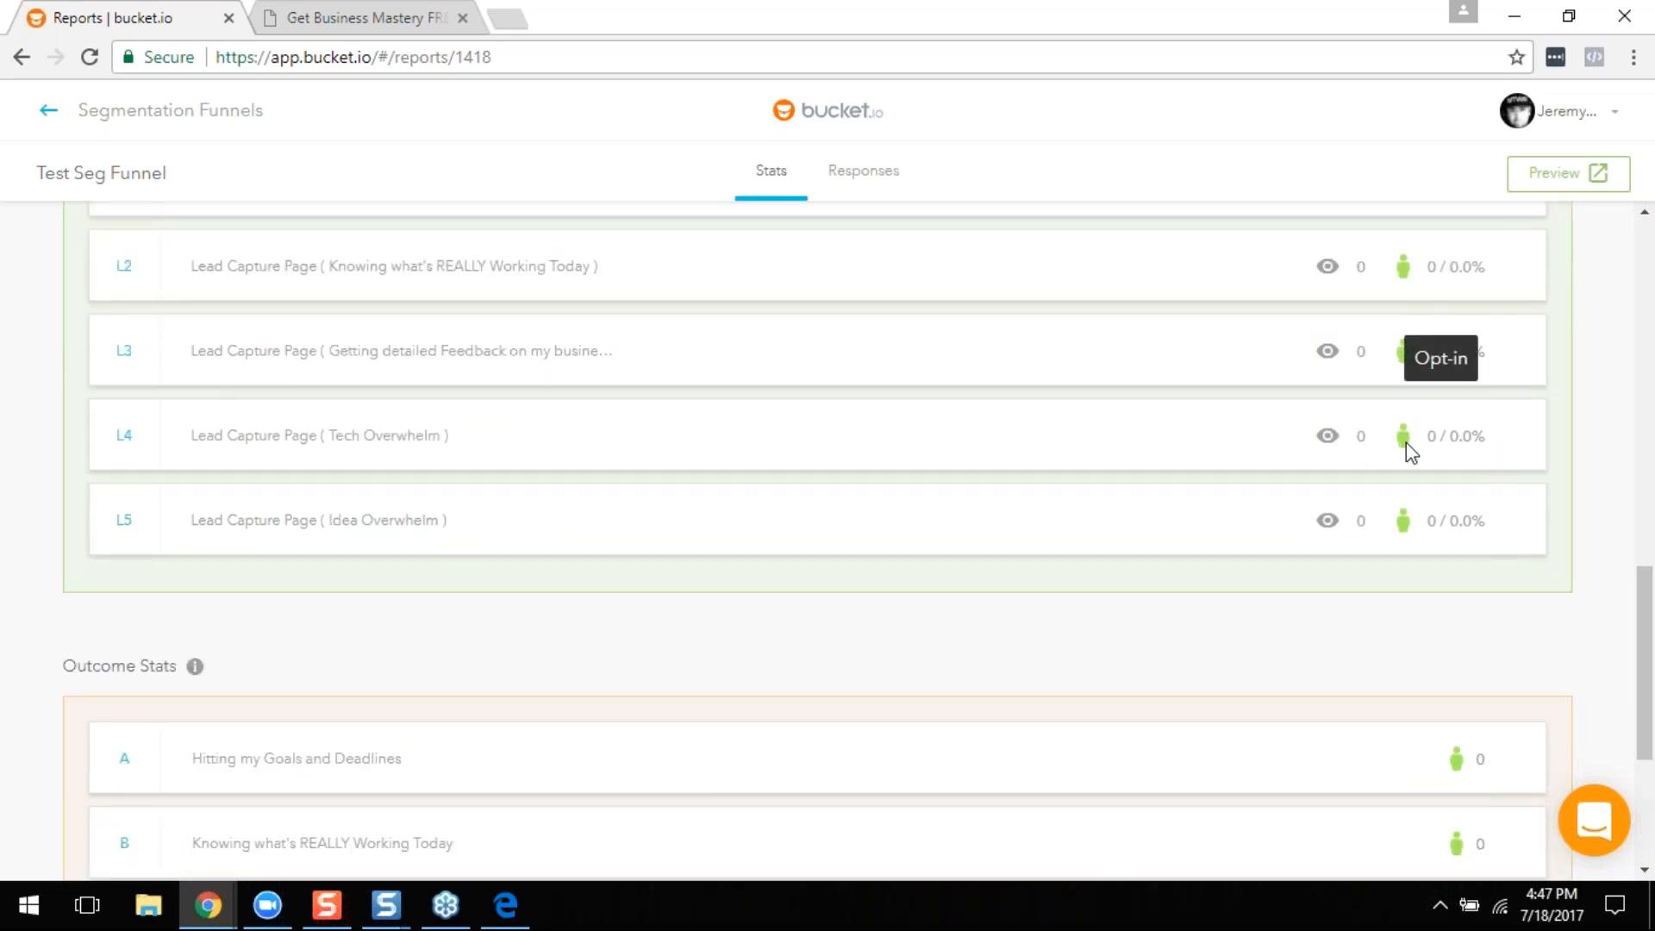
scroll(1405, 444, up, 1)
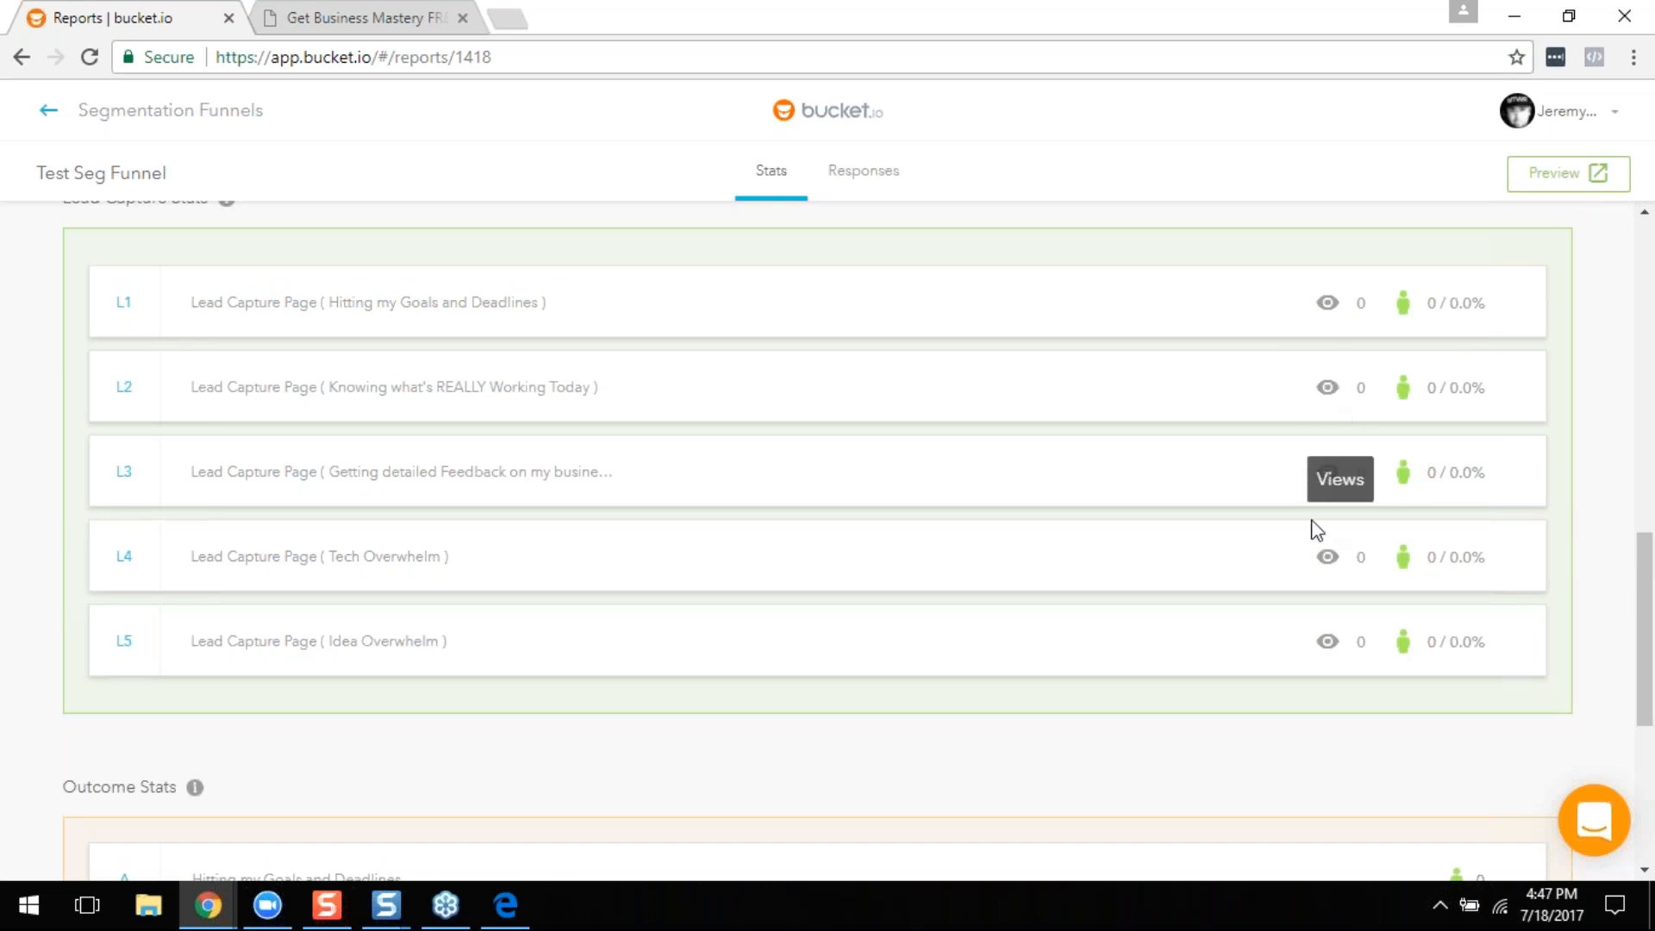
scroll(1316, 529, down, 3)
scroll(1318, 530, down, 1)
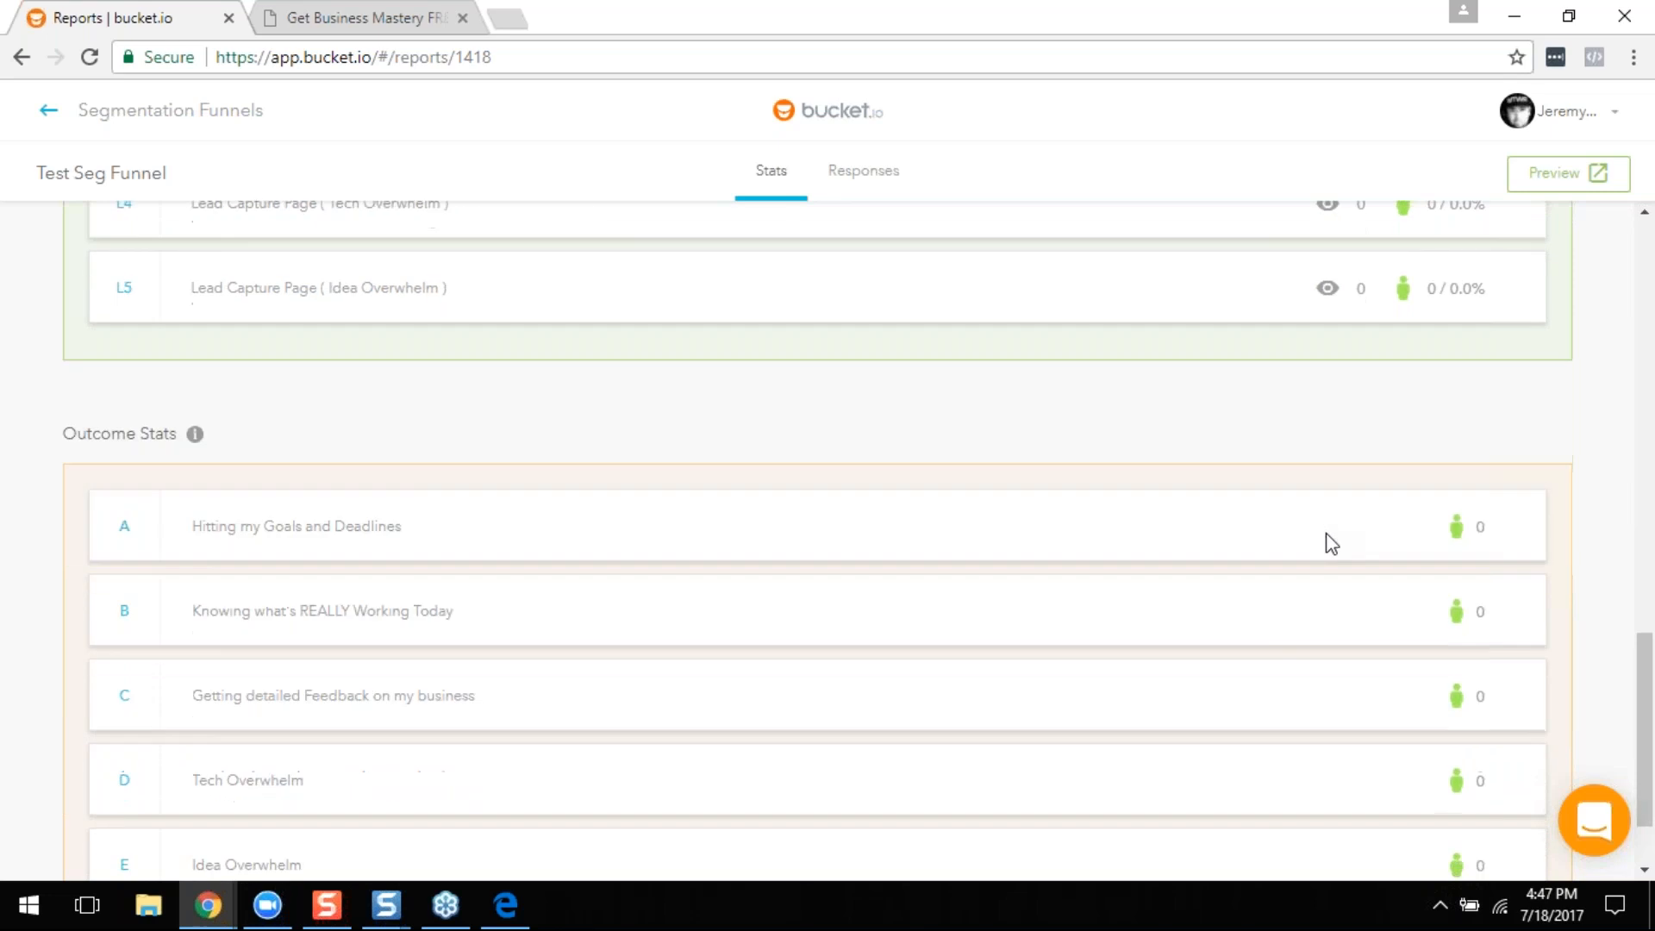
scroll(1326, 533, down, 1)
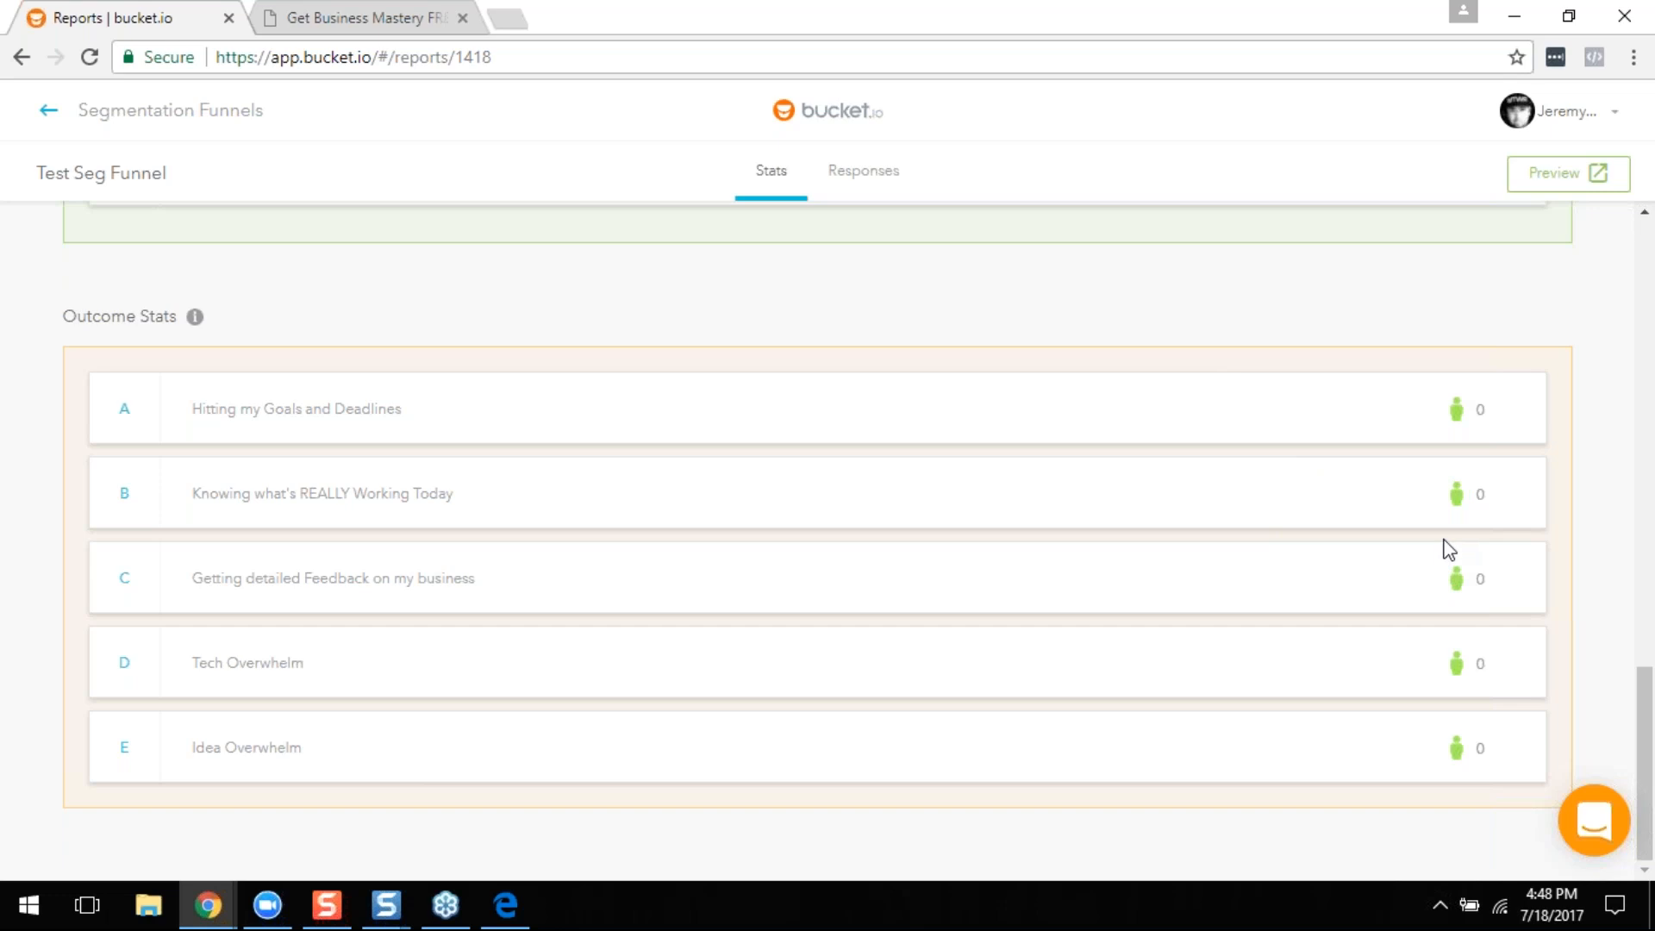
Step: Go over the funnel report once more, from the overall figures at its start to the lead capture stats
scroll(1128, 522, up, 18)
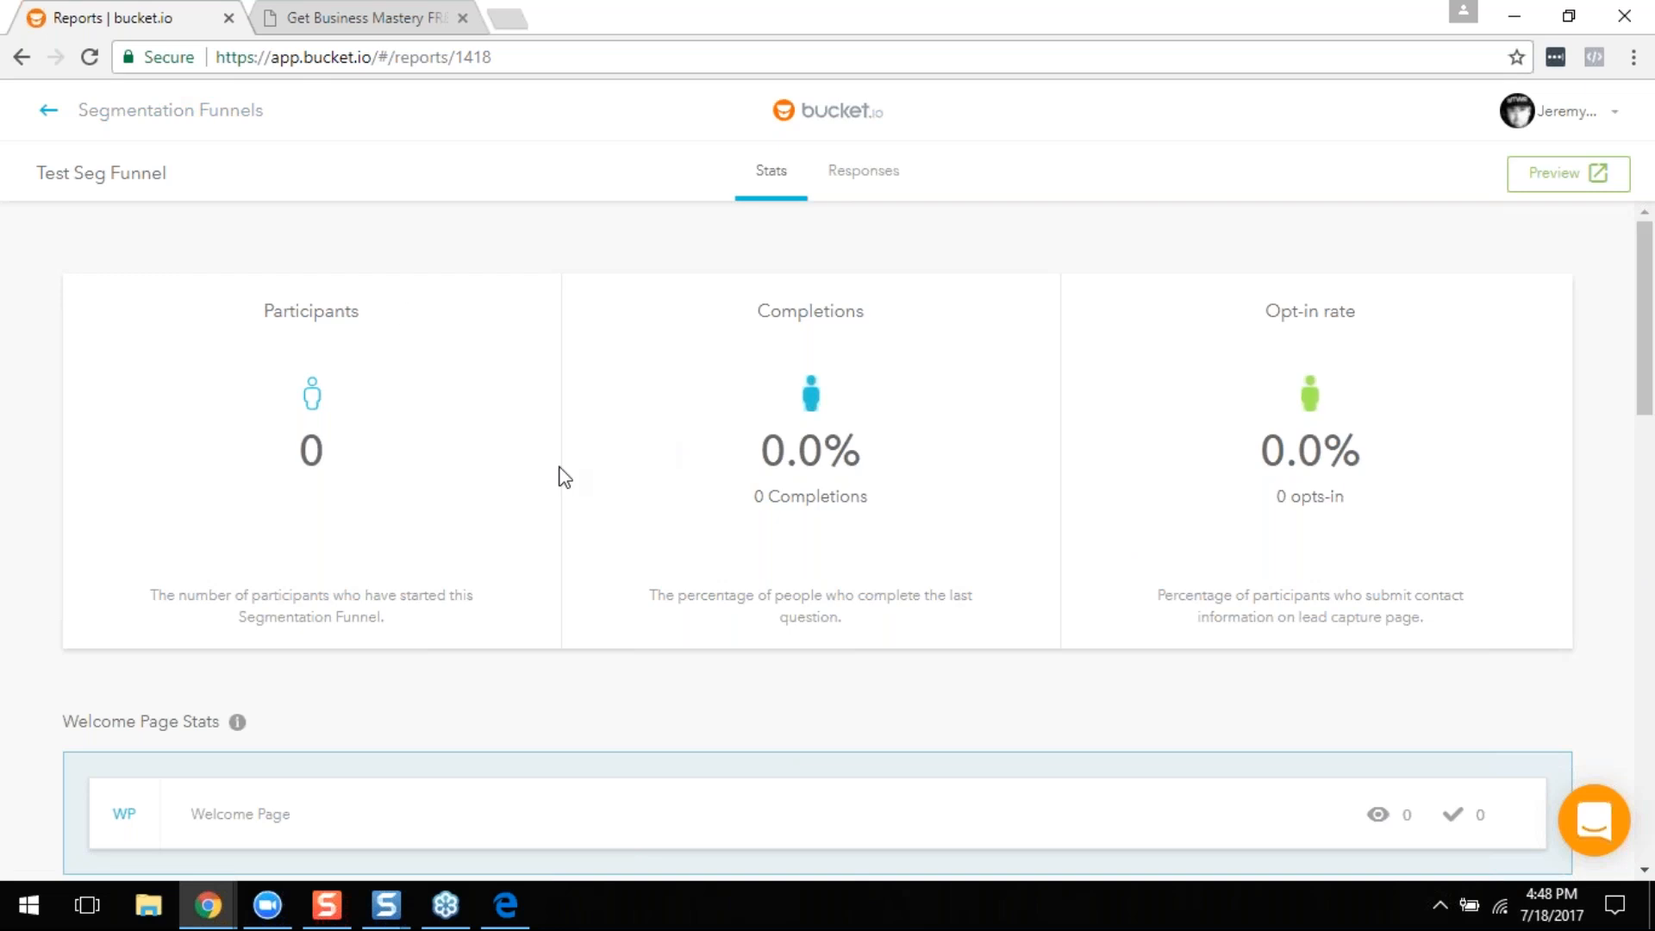
scroll(604, 508, down, 4)
scroll(758, 575, down, 3)
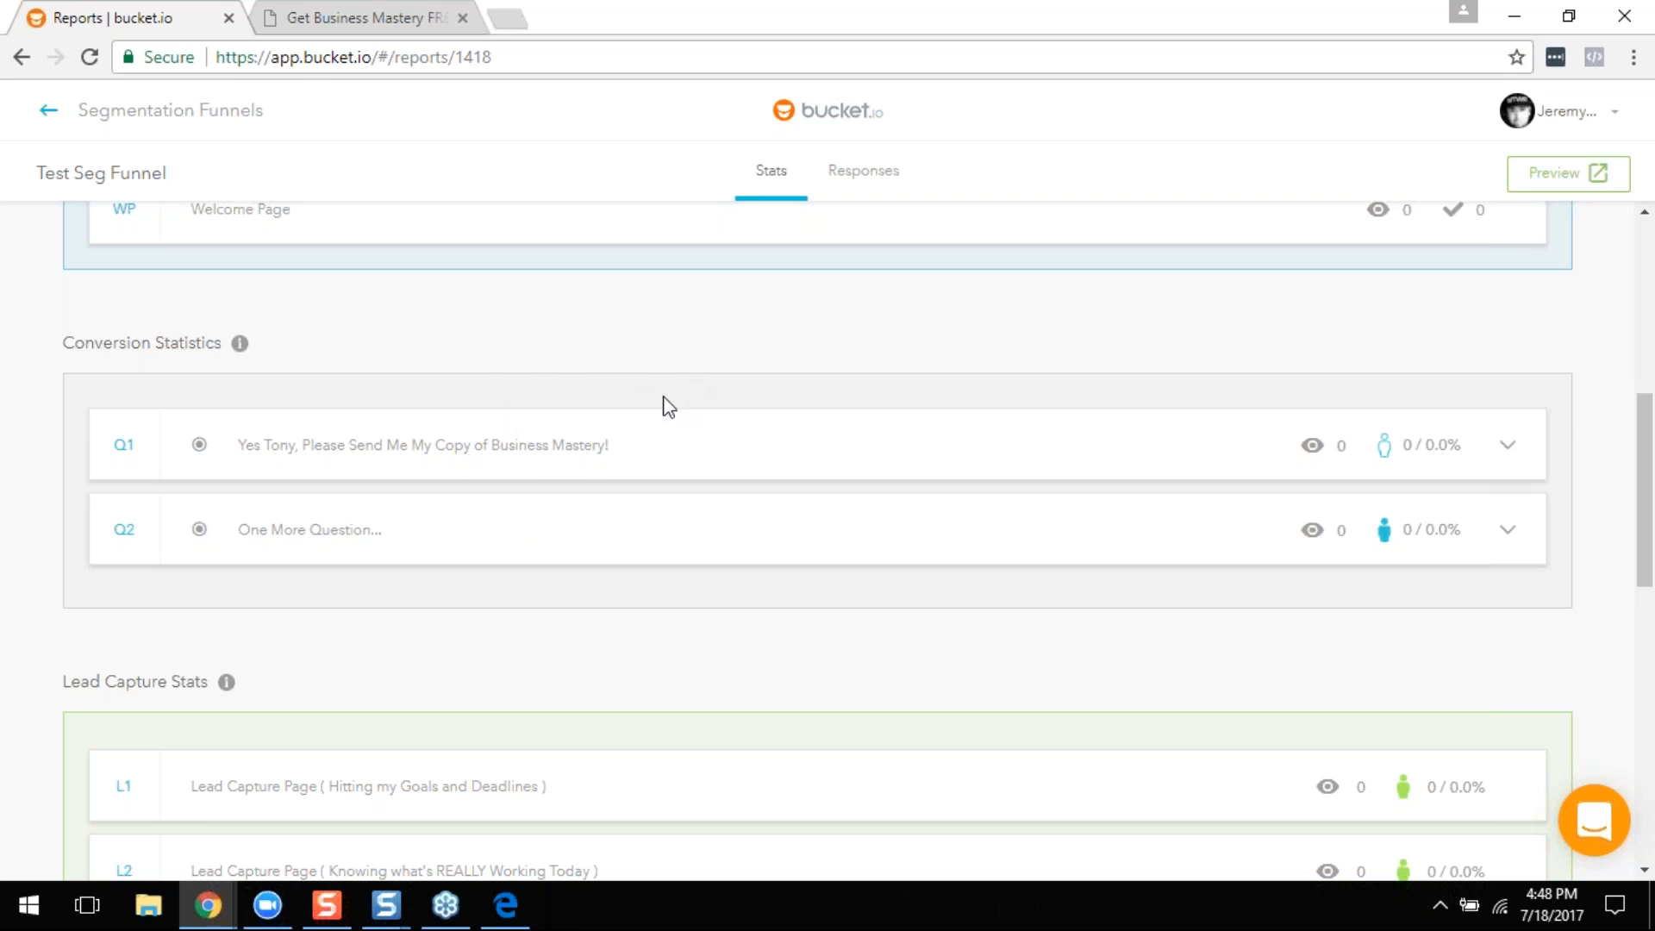
scroll(683, 470, down, 2)
scroll(682, 470, down, 2)
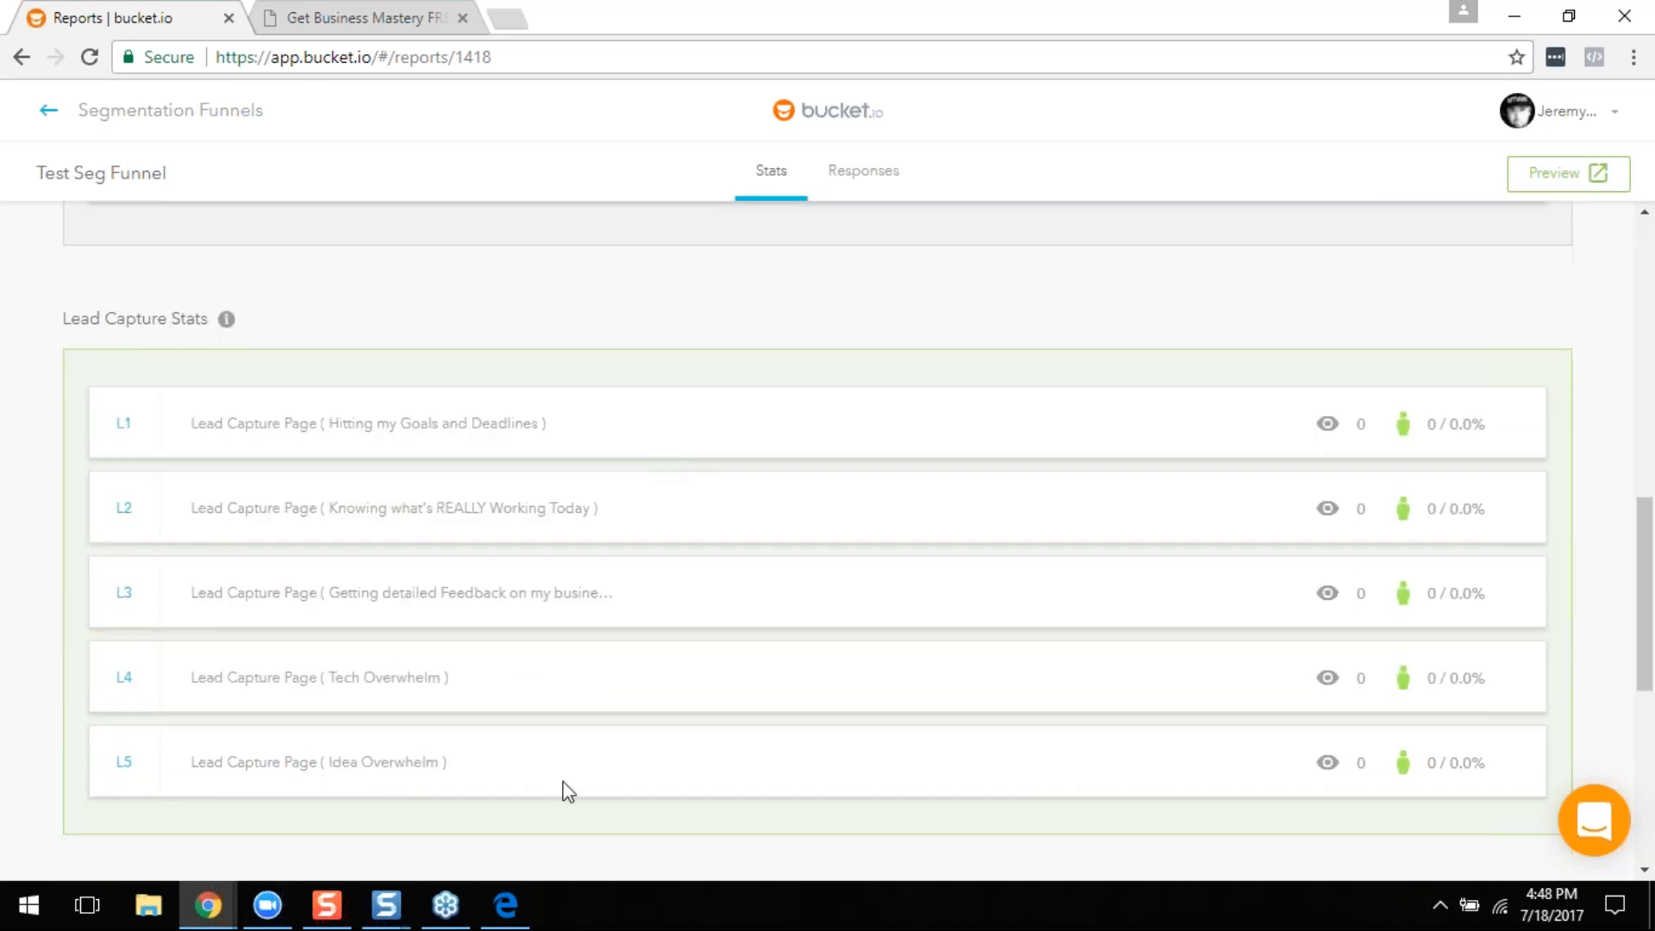
Step: Switch to Getting Started with Bucket.pdf in Edge and bring up the Putting It All Together slide
key(alt+Tab)
scroll(587, 617, down, 5)
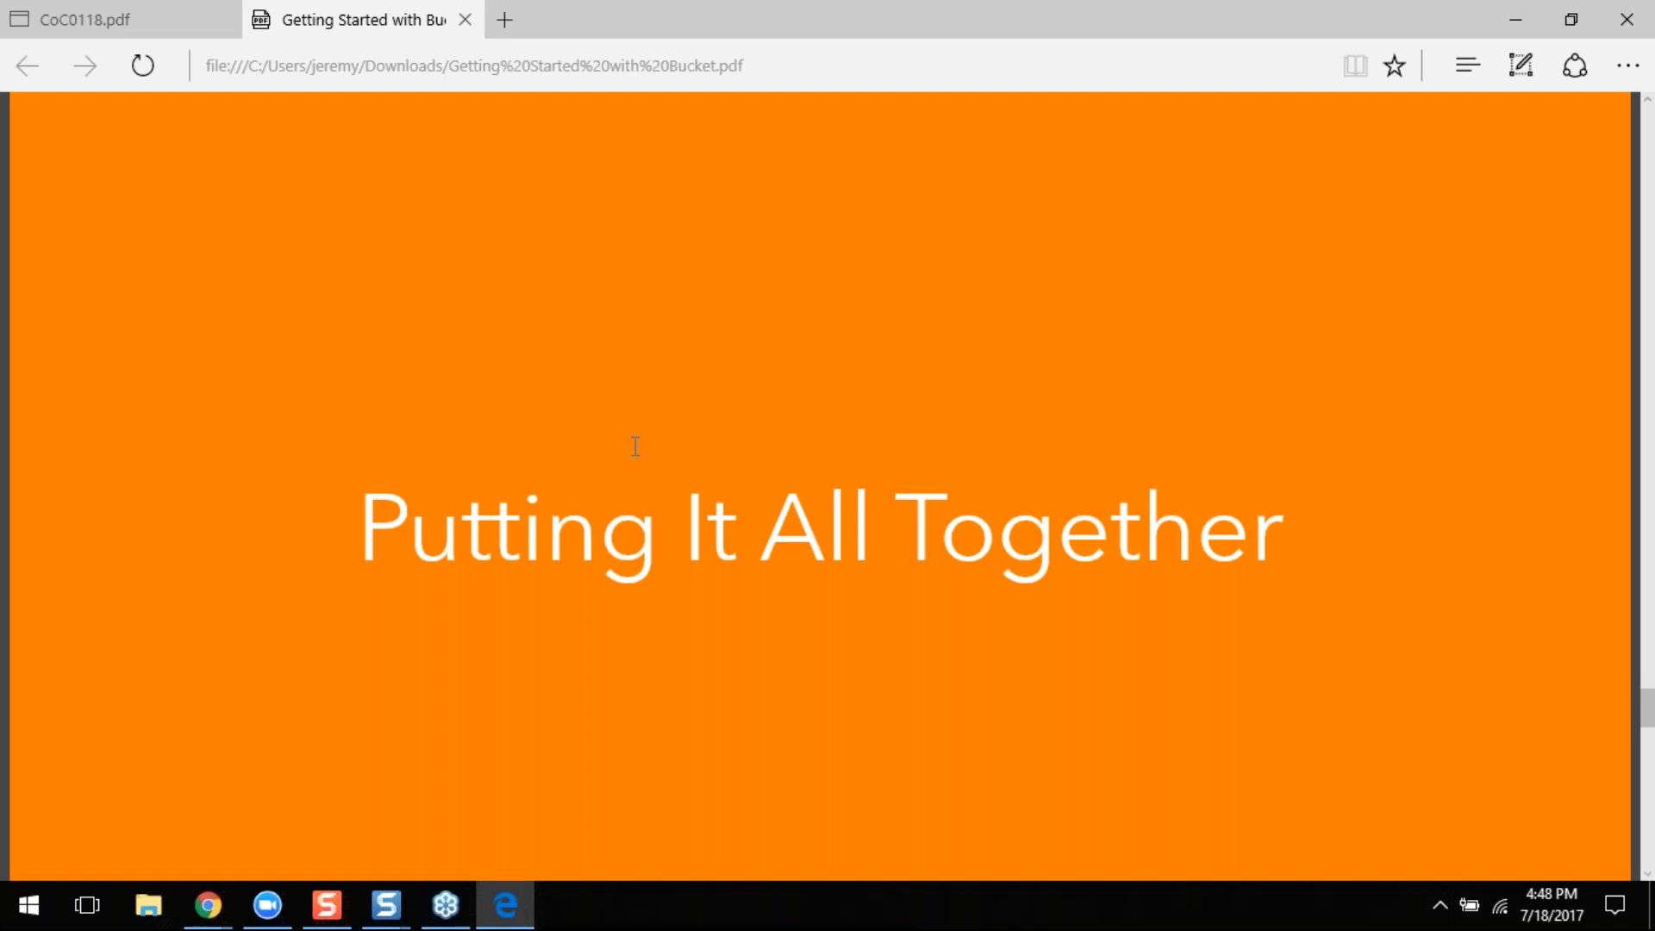
scroll(776, 177, down, 5)
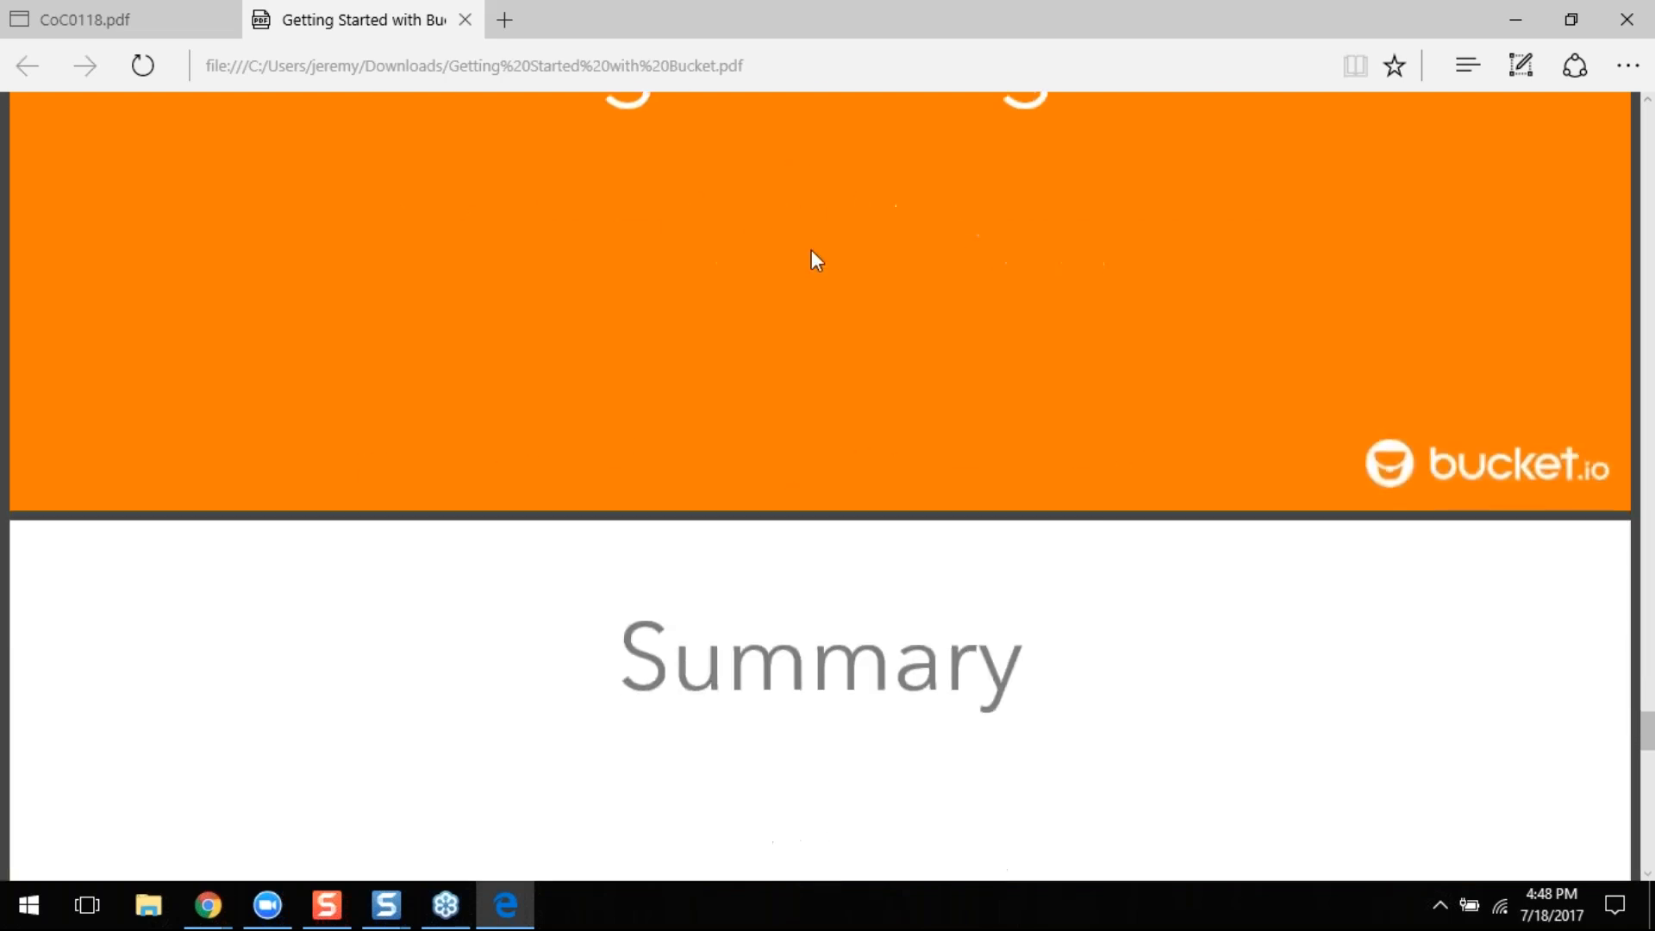
scroll(794, 159, up, 4)
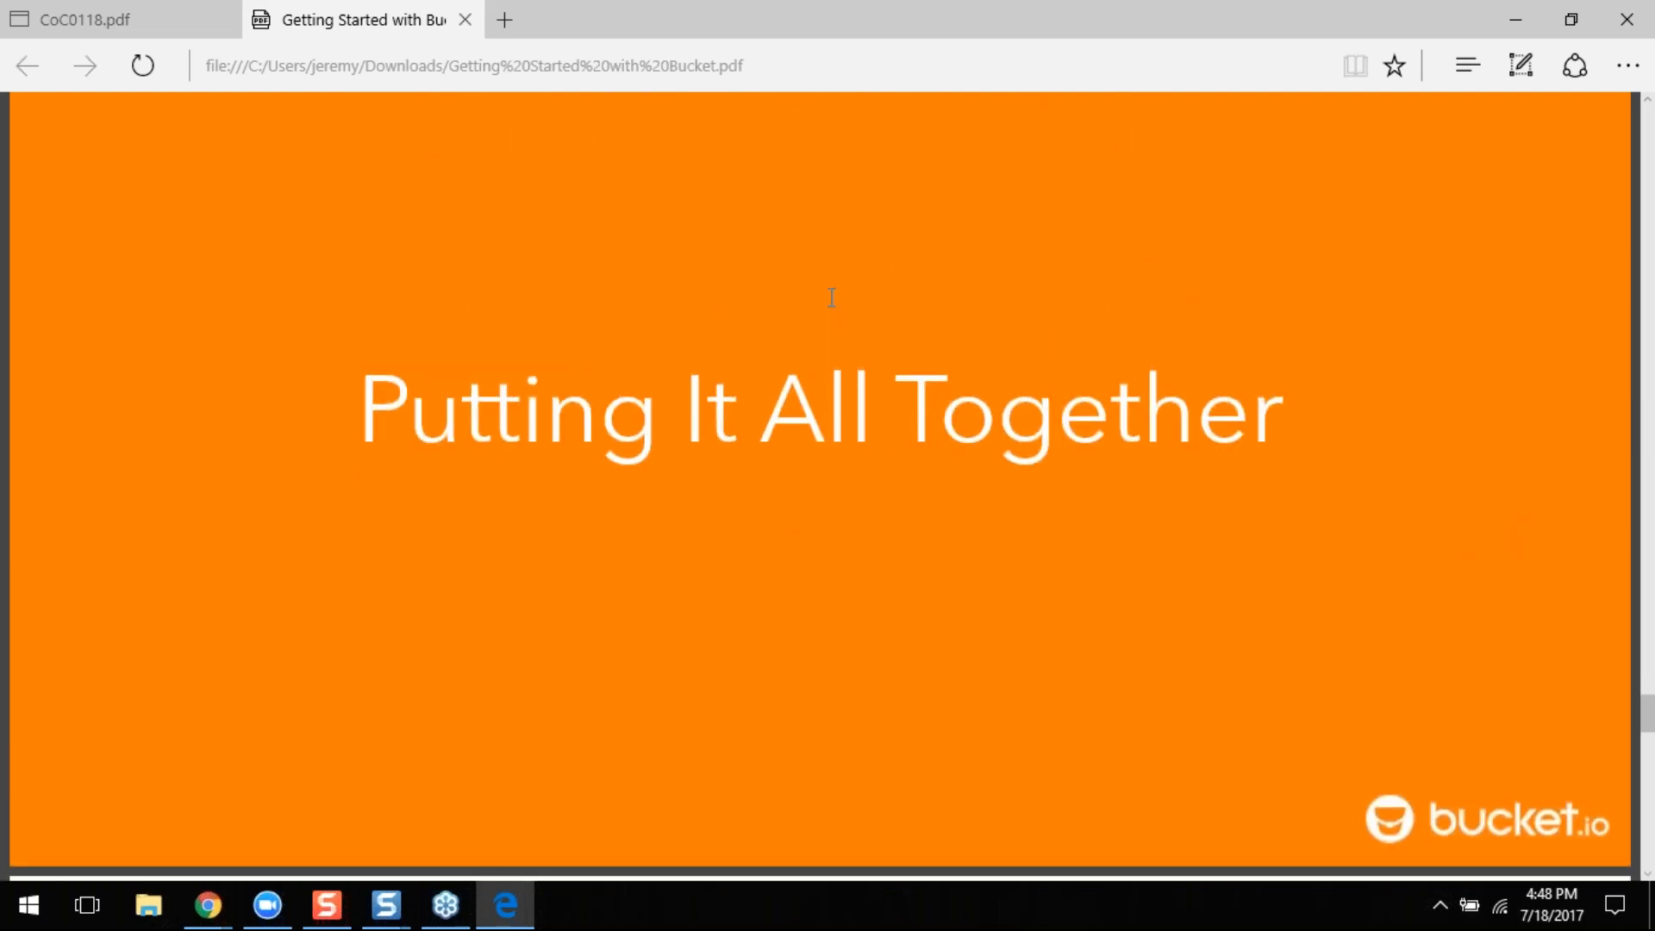
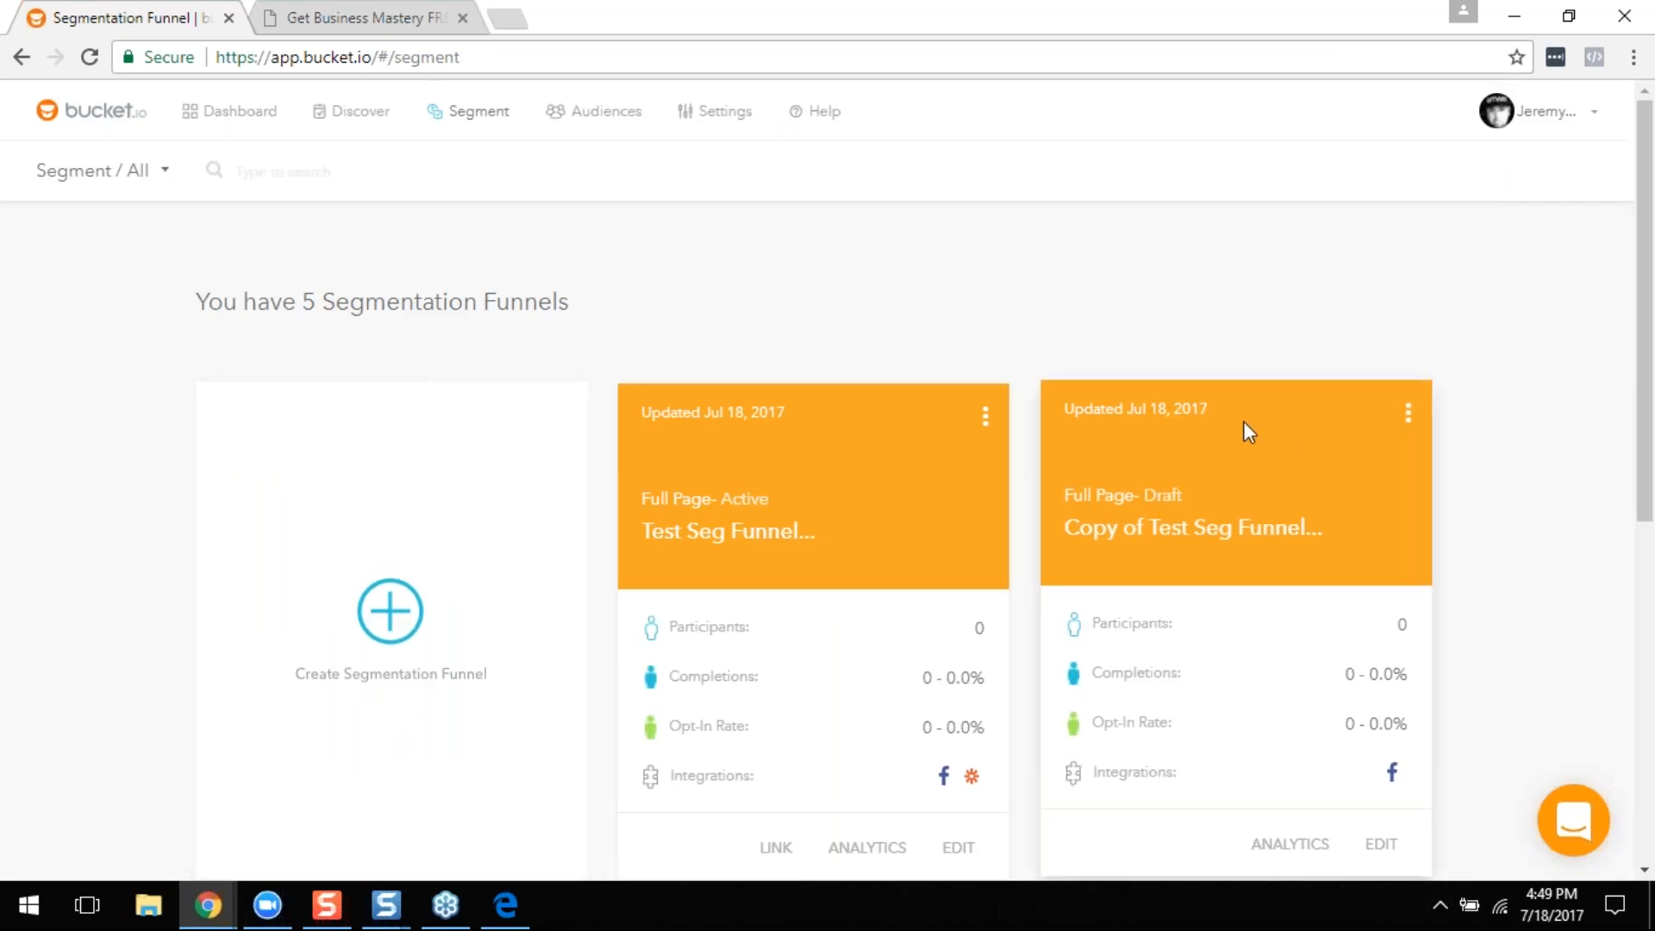
Step: Open Test Seg Funnel's builder, look over its welcome page, questions and lead capture pages, and return to the segmentation funnels
scroll(916, 473, down, 1)
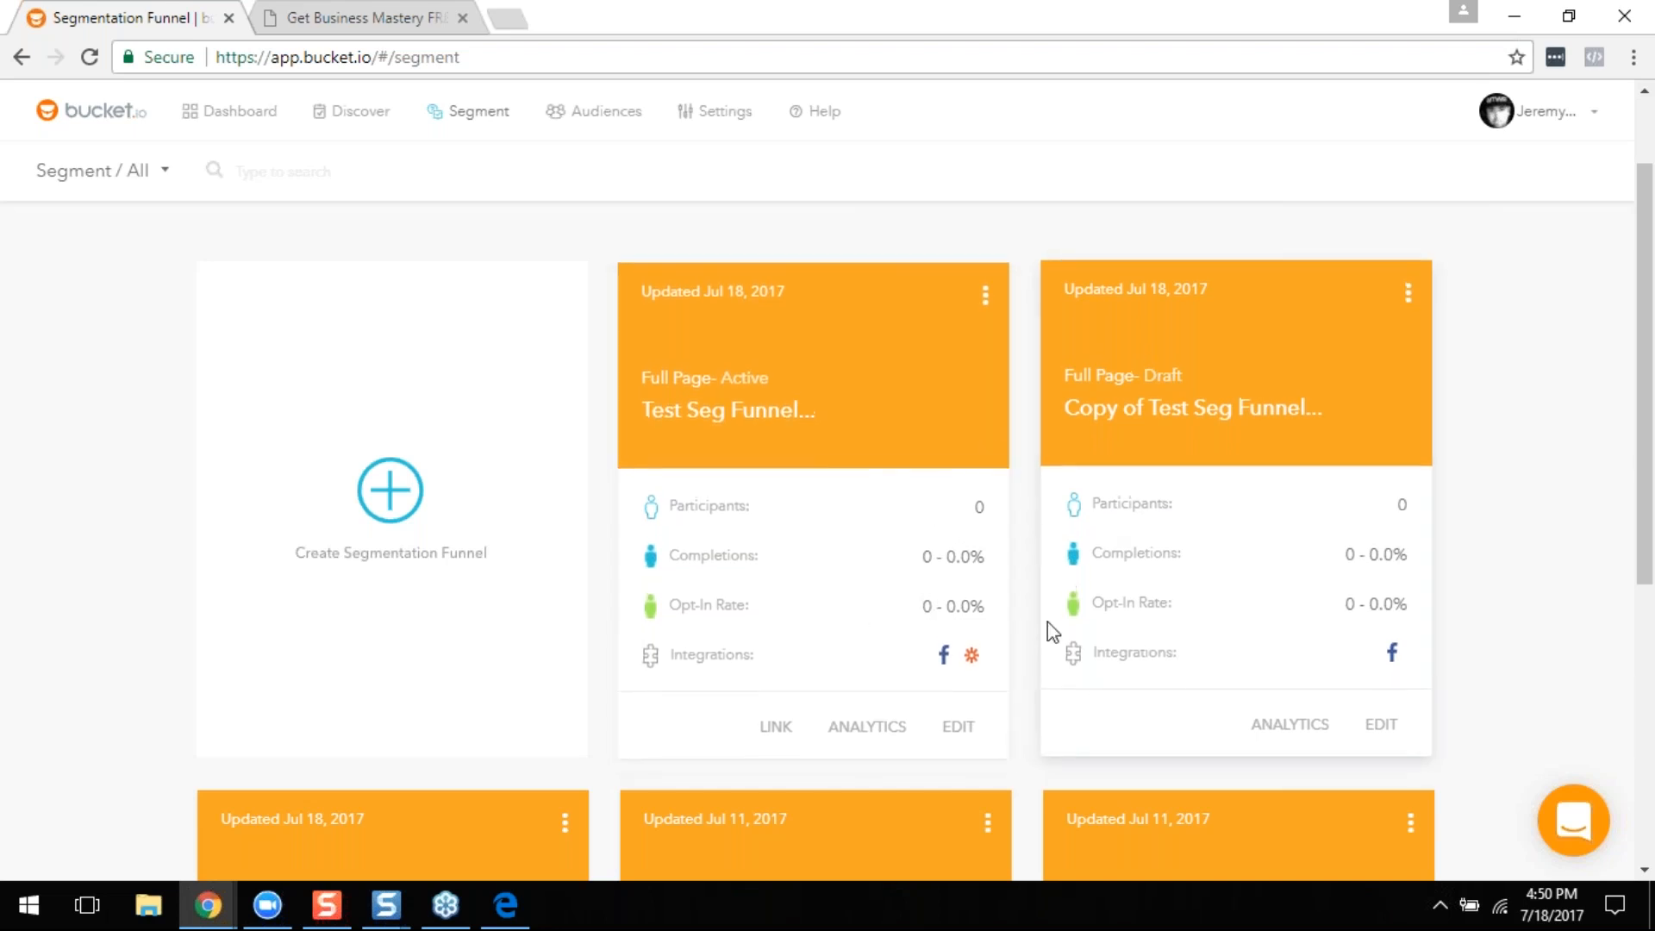
click(959, 729)
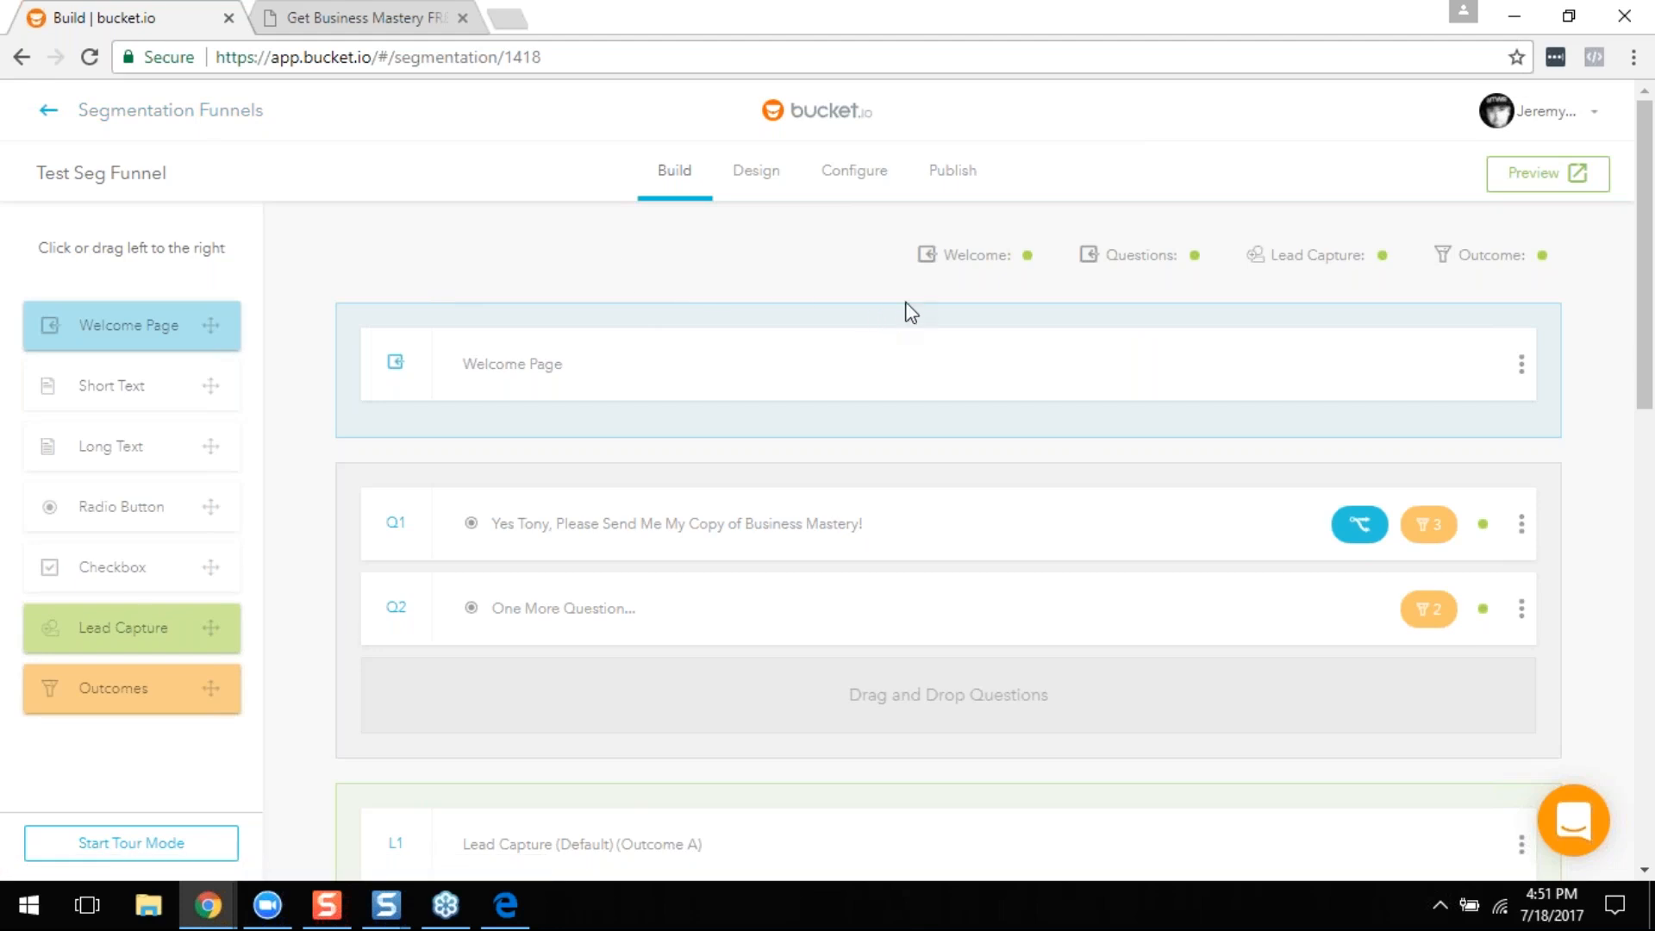
scroll(441, 451, down, 4)
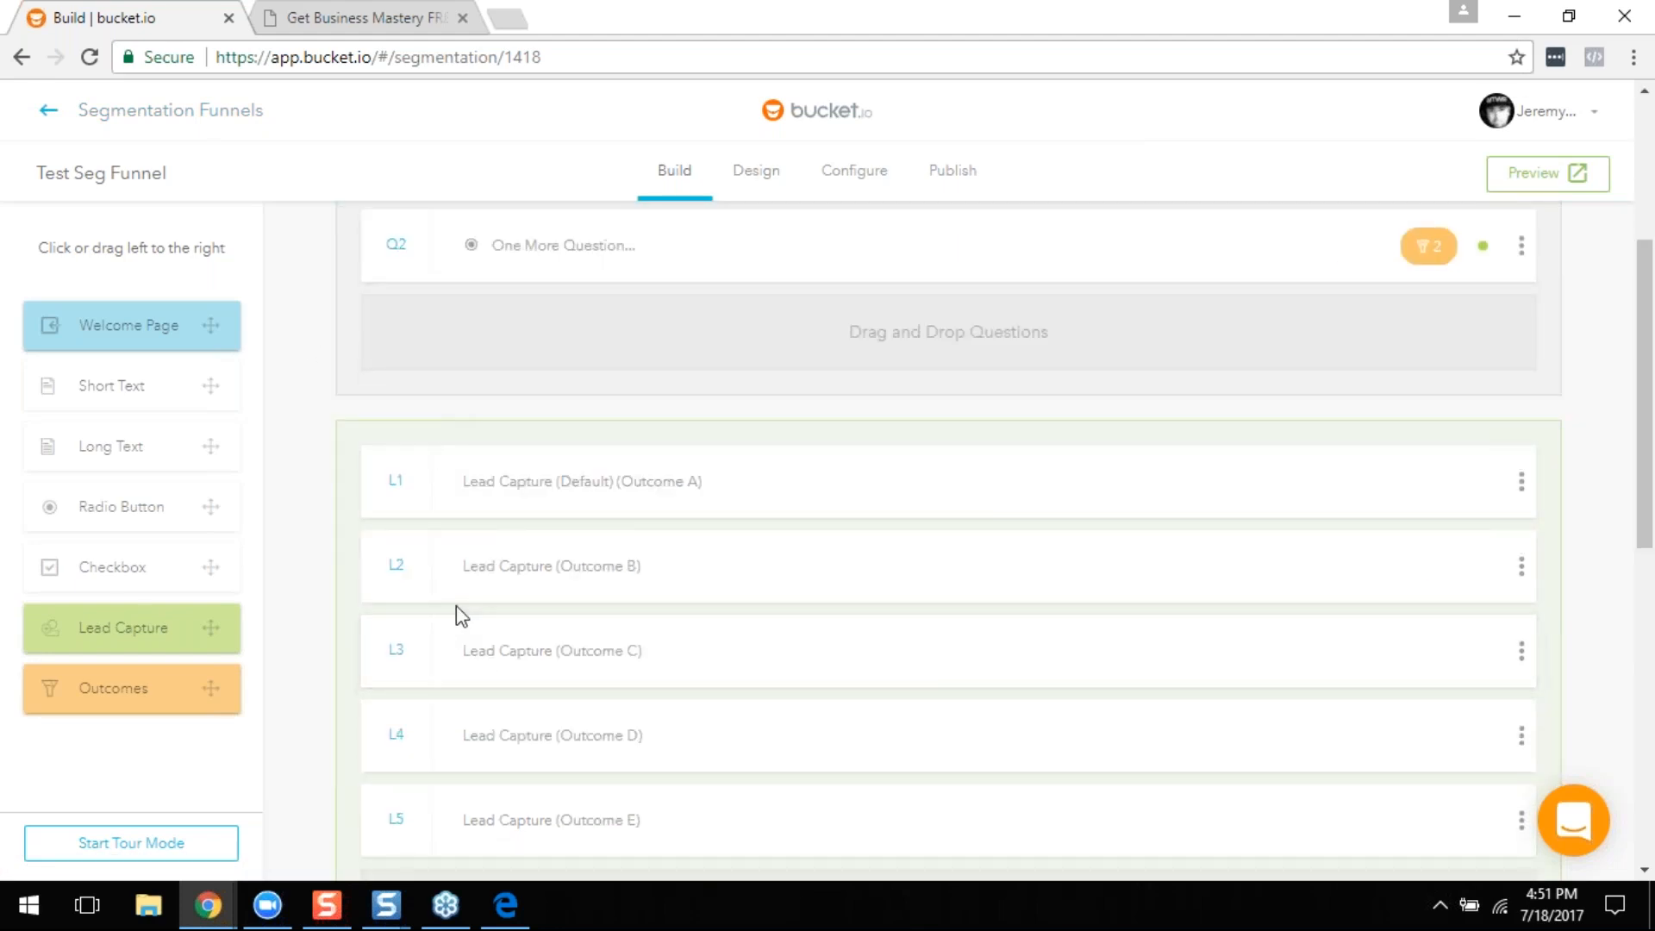
scroll(461, 616, up, 4)
click(156, 111)
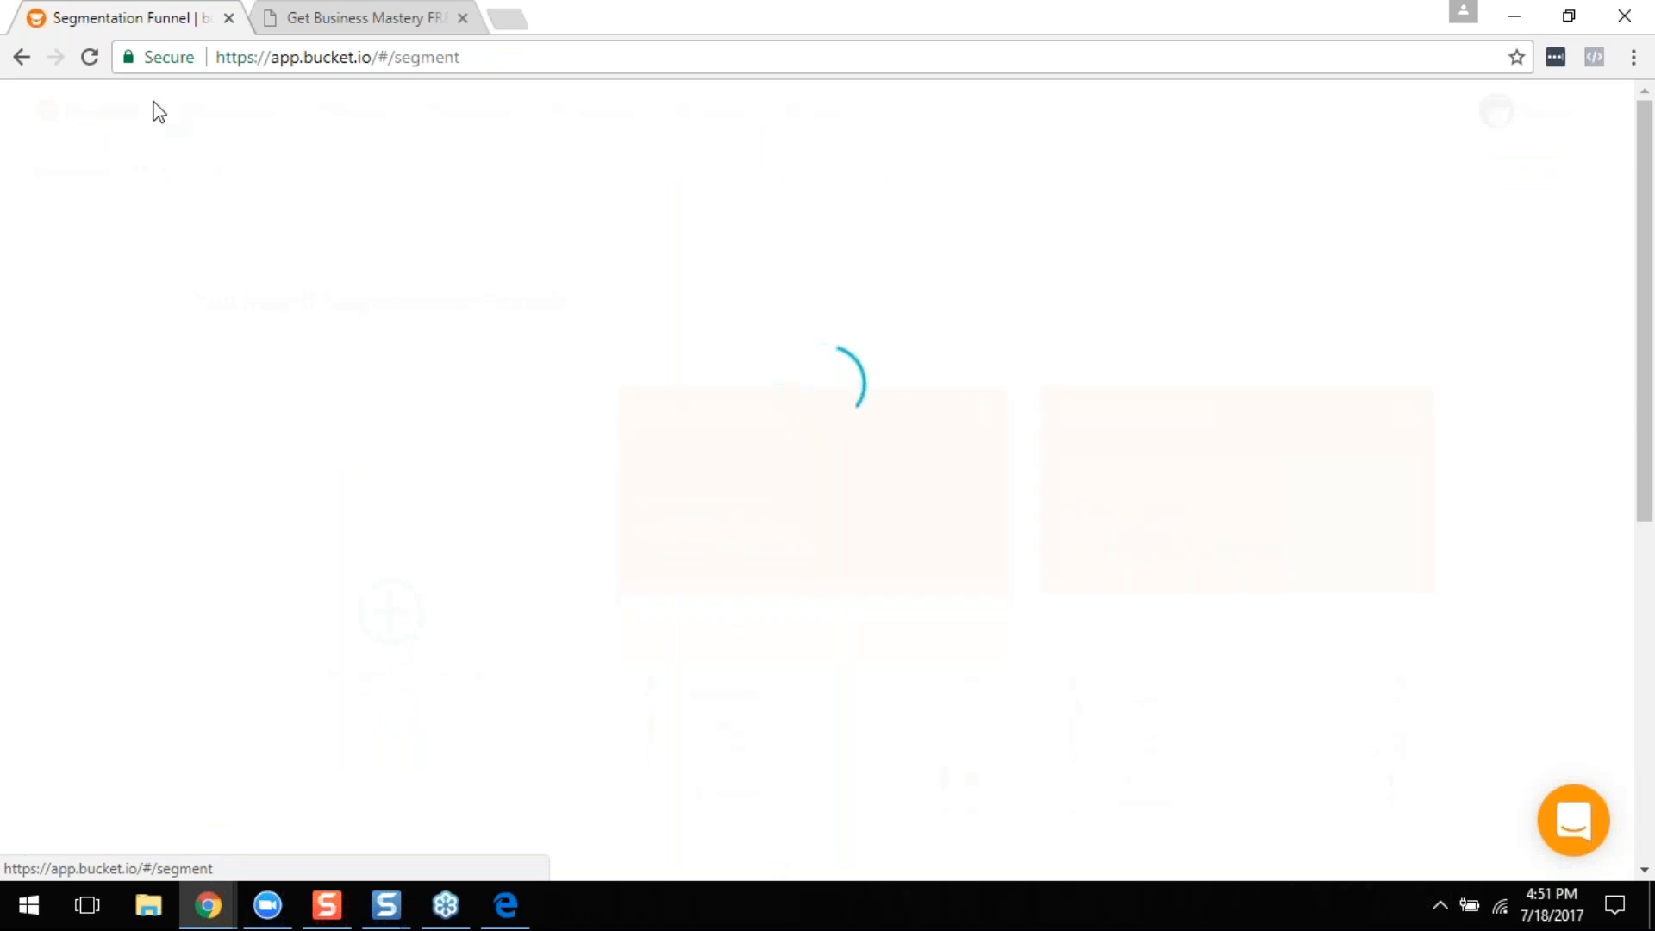
Step: Open the Copy of bucket.io questionnaire discovery survey for editing, choosing to continue without cloning it
click(338, 112)
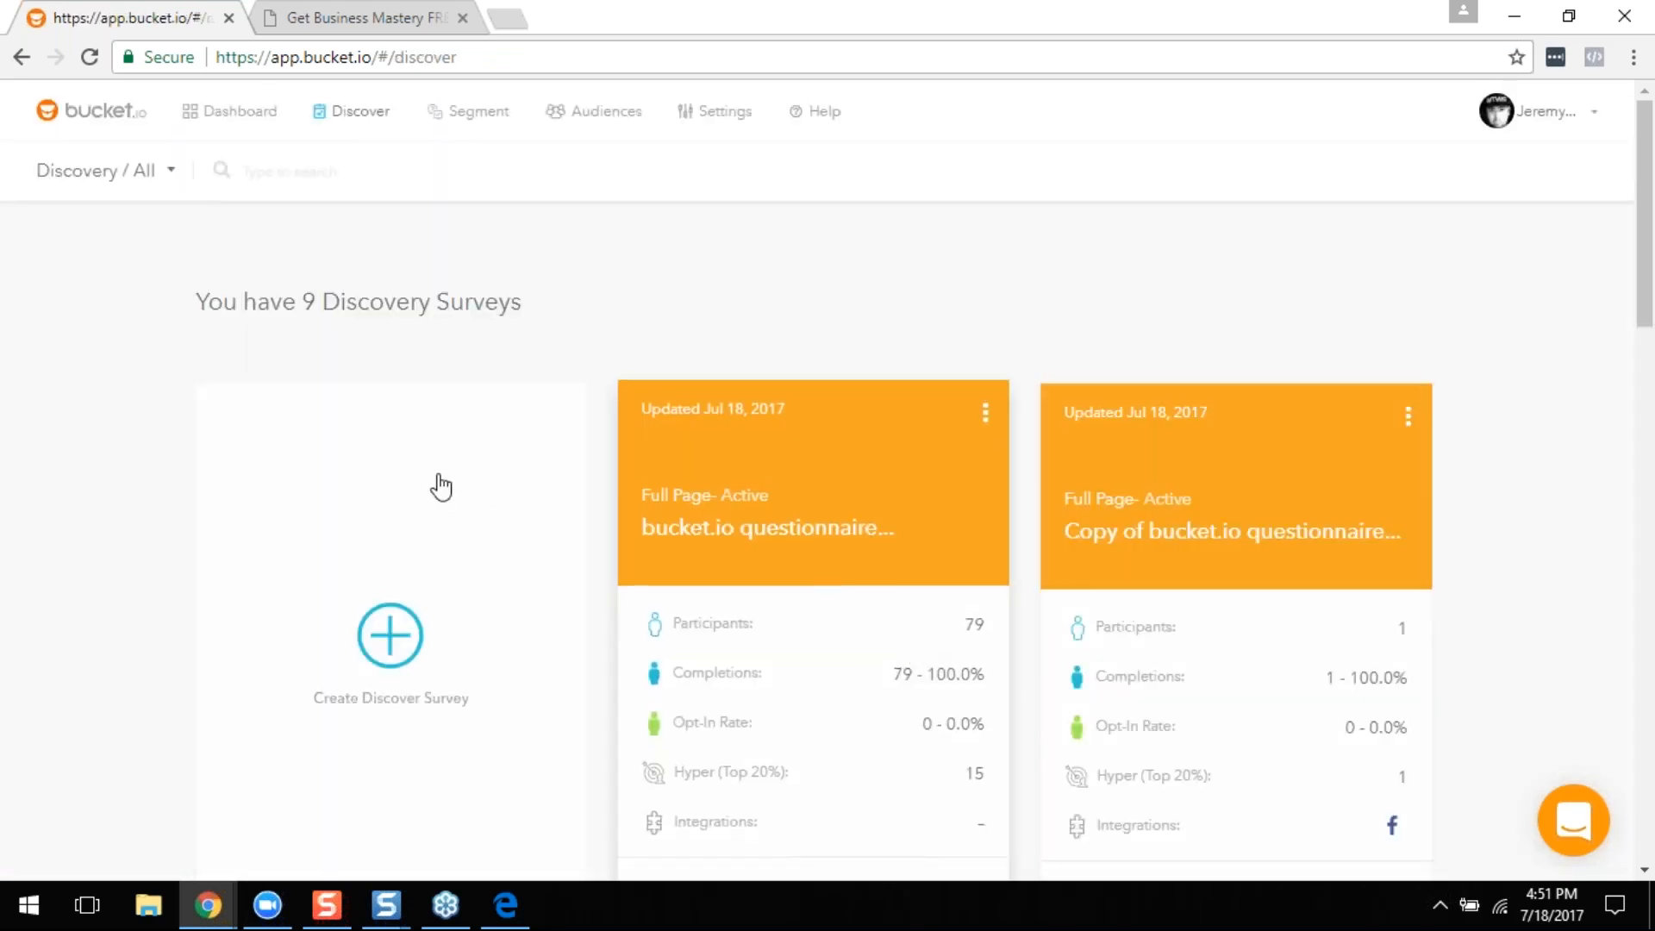
scroll(748, 379, down, 4)
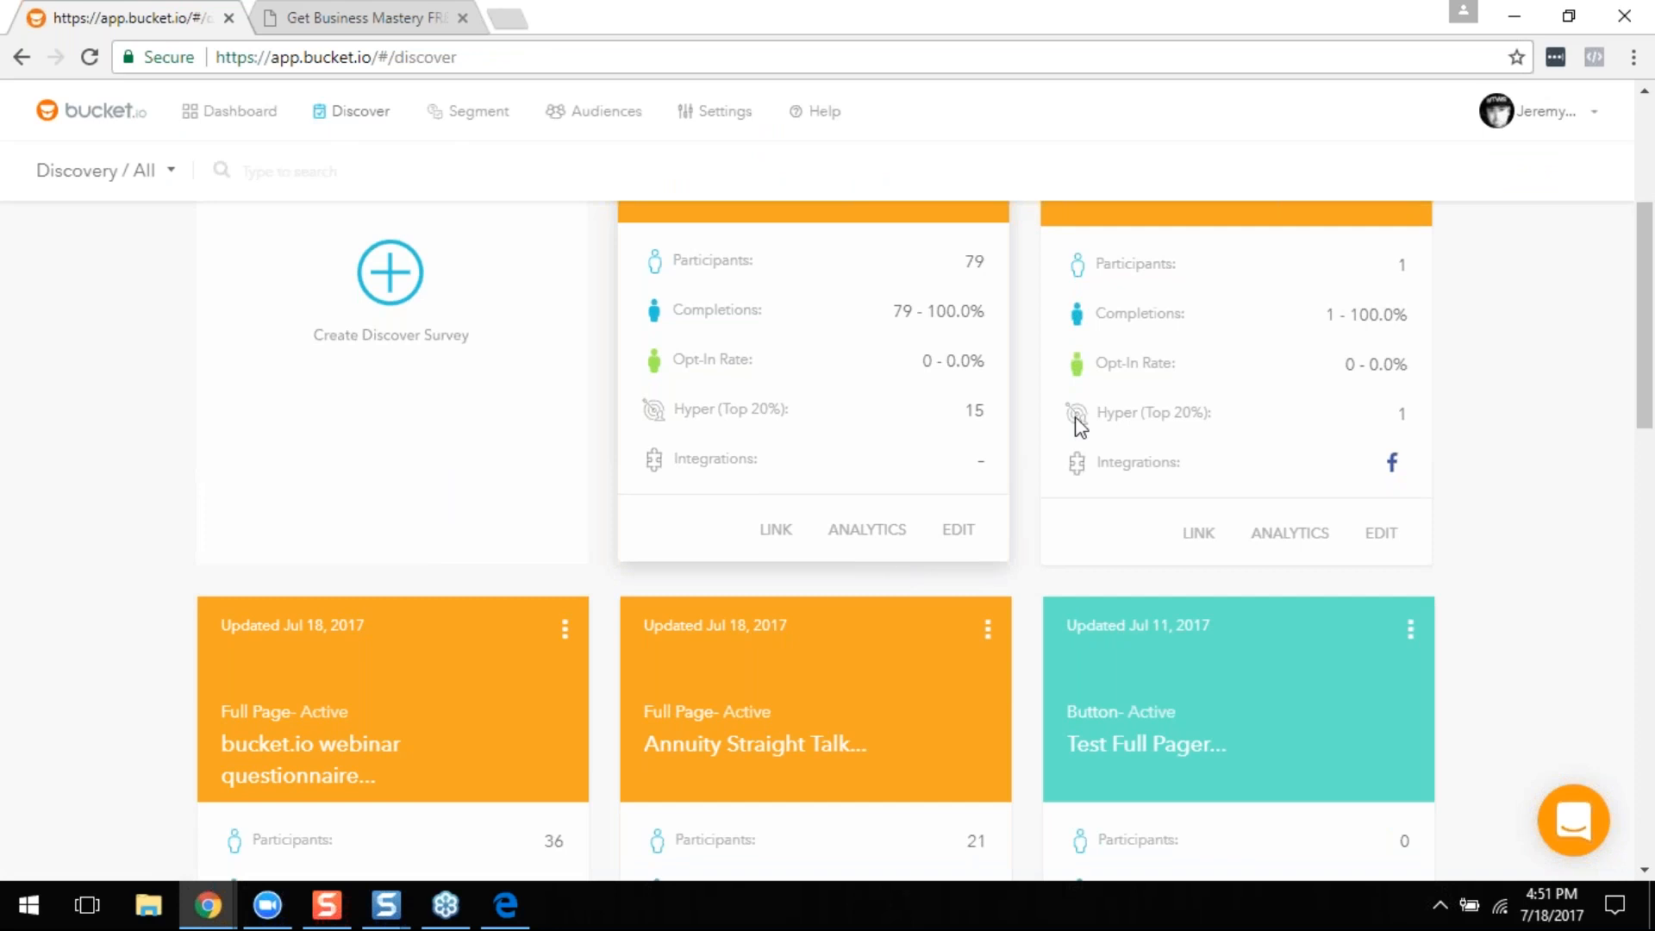
scroll(1388, 581, up, 3)
scroll(1394, 580, down, 3)
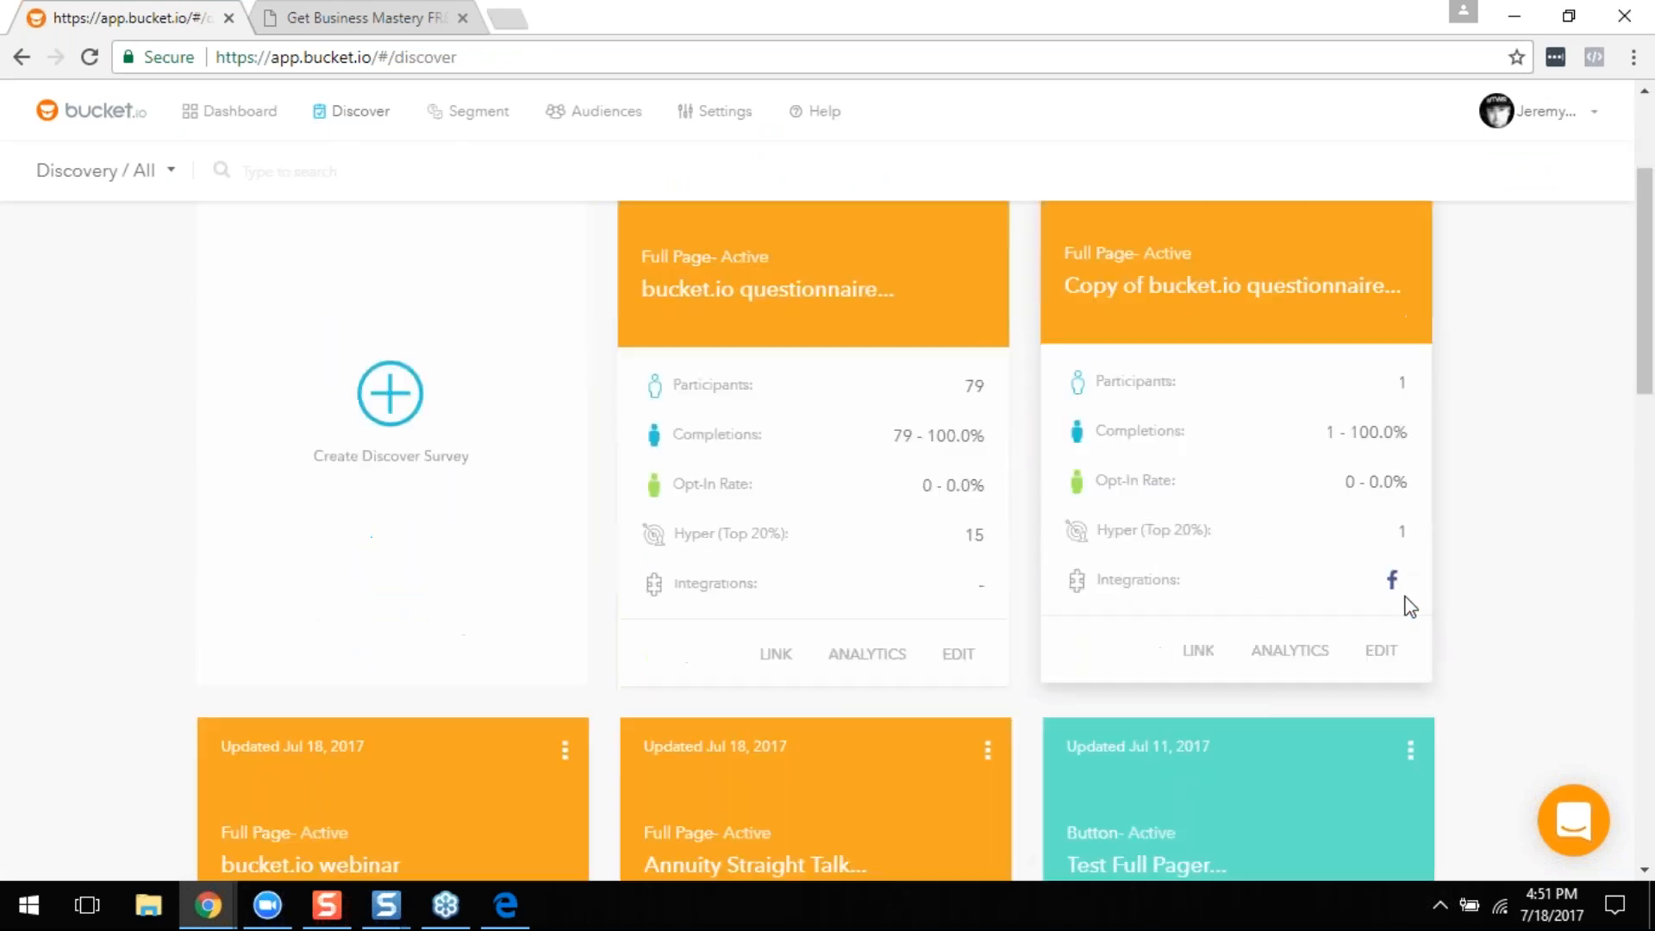
click(1379, 652)
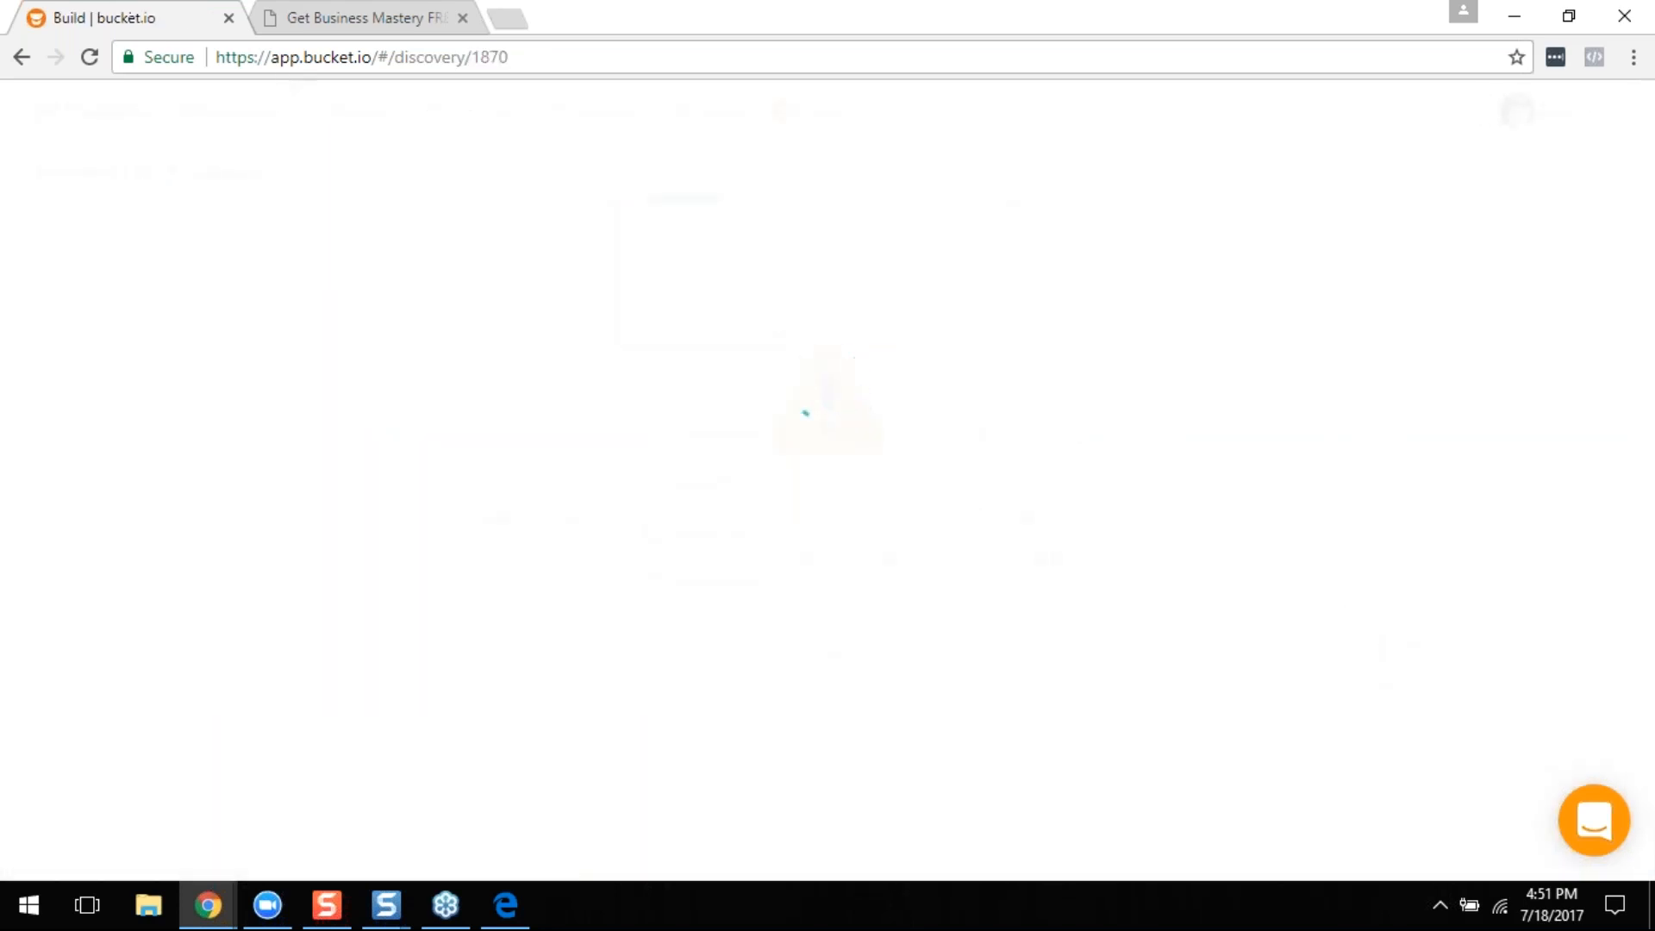
click(914, 674)
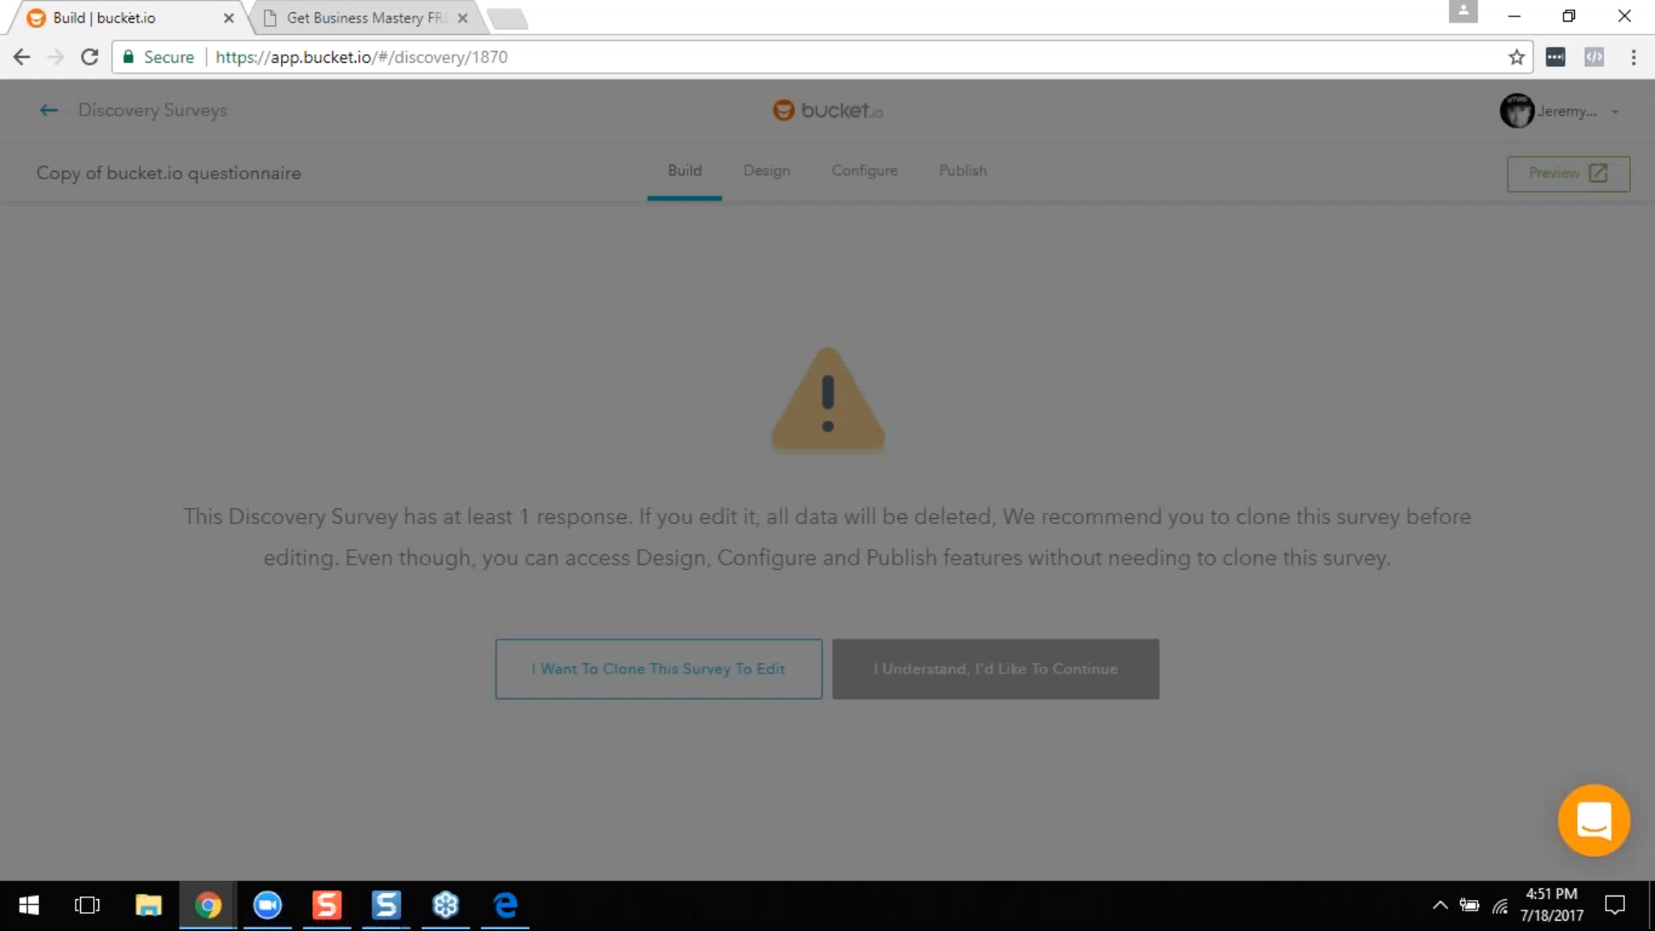
click(844, 679)
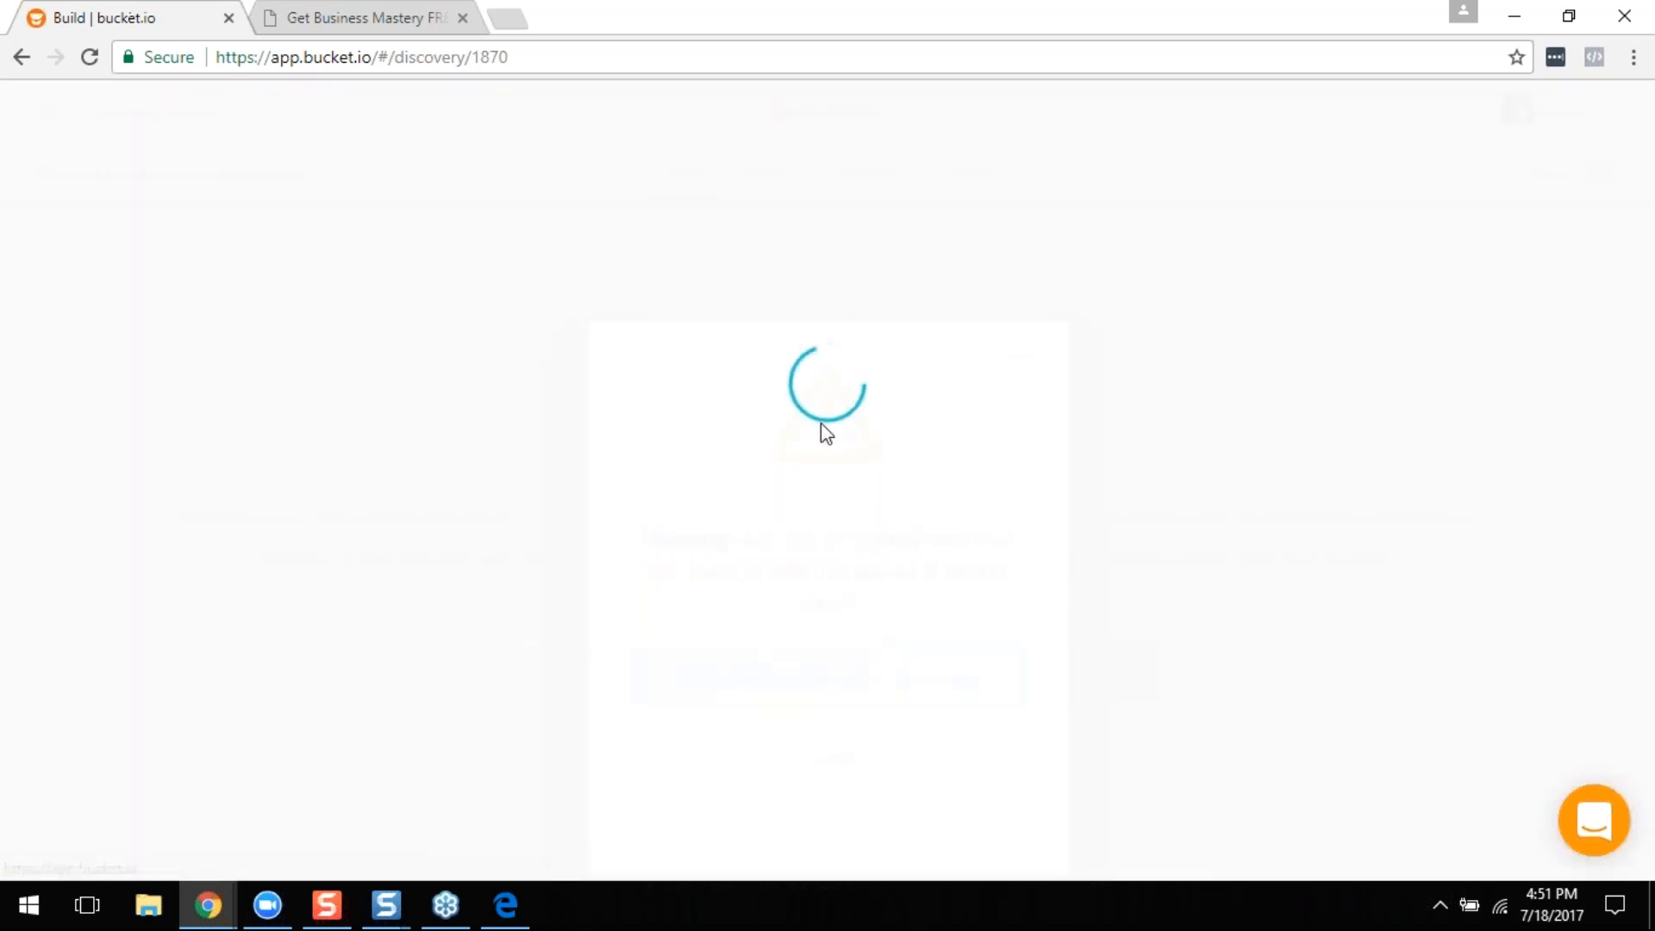
Step: Open the survey's Thank You Page and examine its headline, body text and Schedule Call button settings
scroll(865, 395, down, 2)
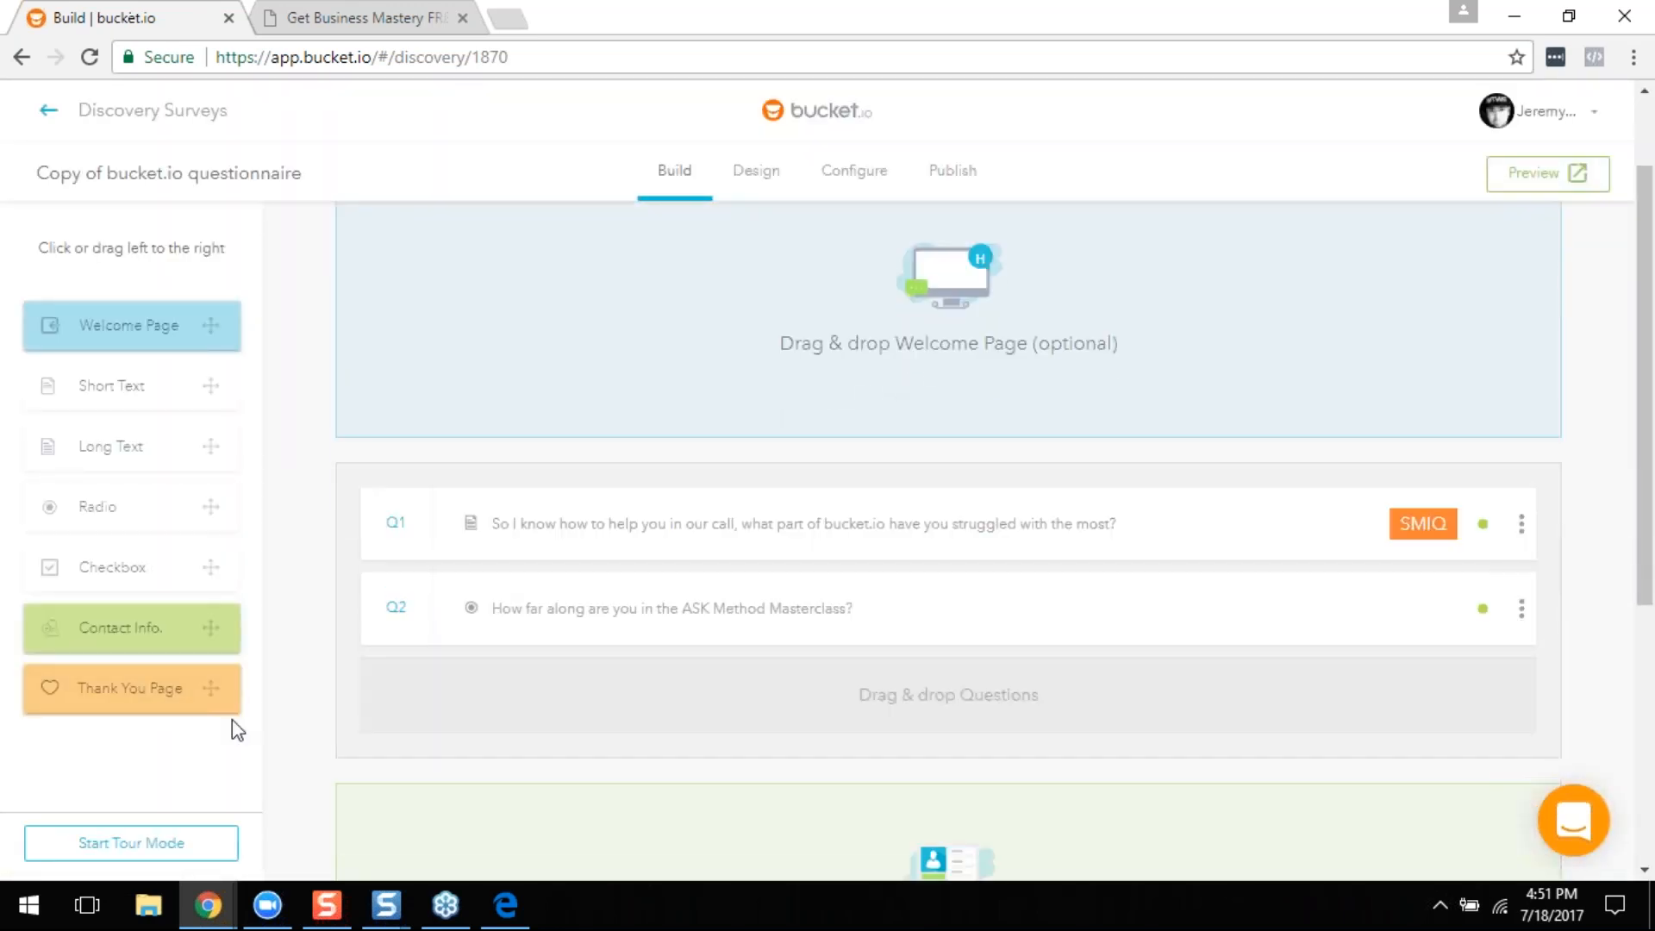
drag(159, 706, 602, 687)
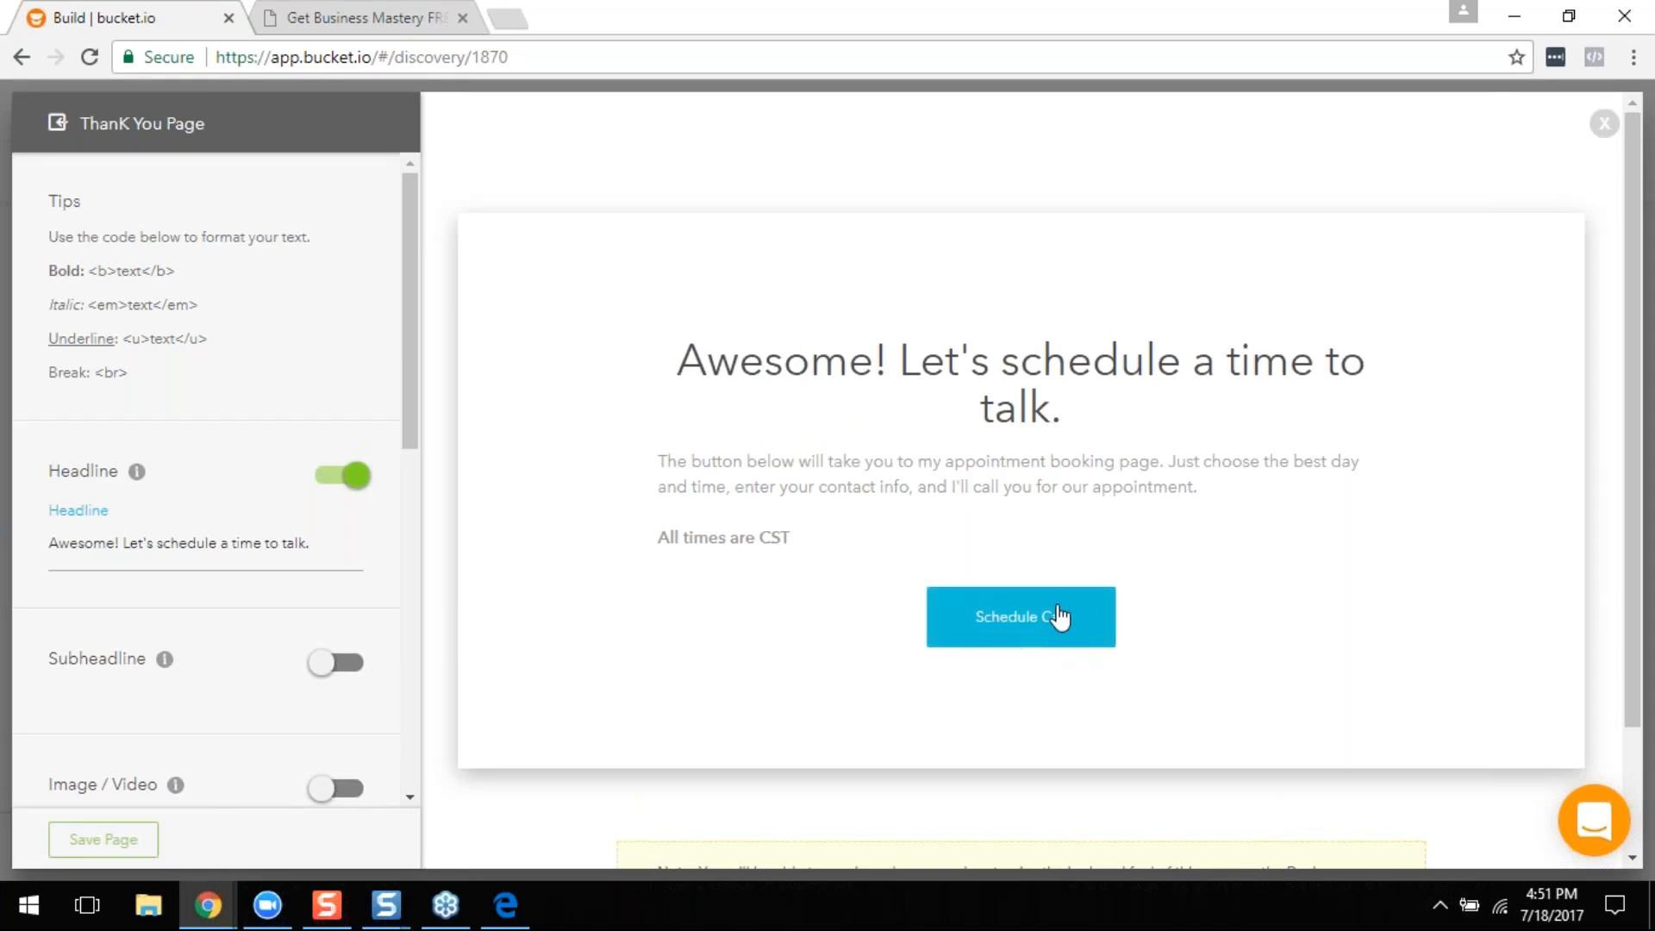
scroll(55, 779, down, 7)
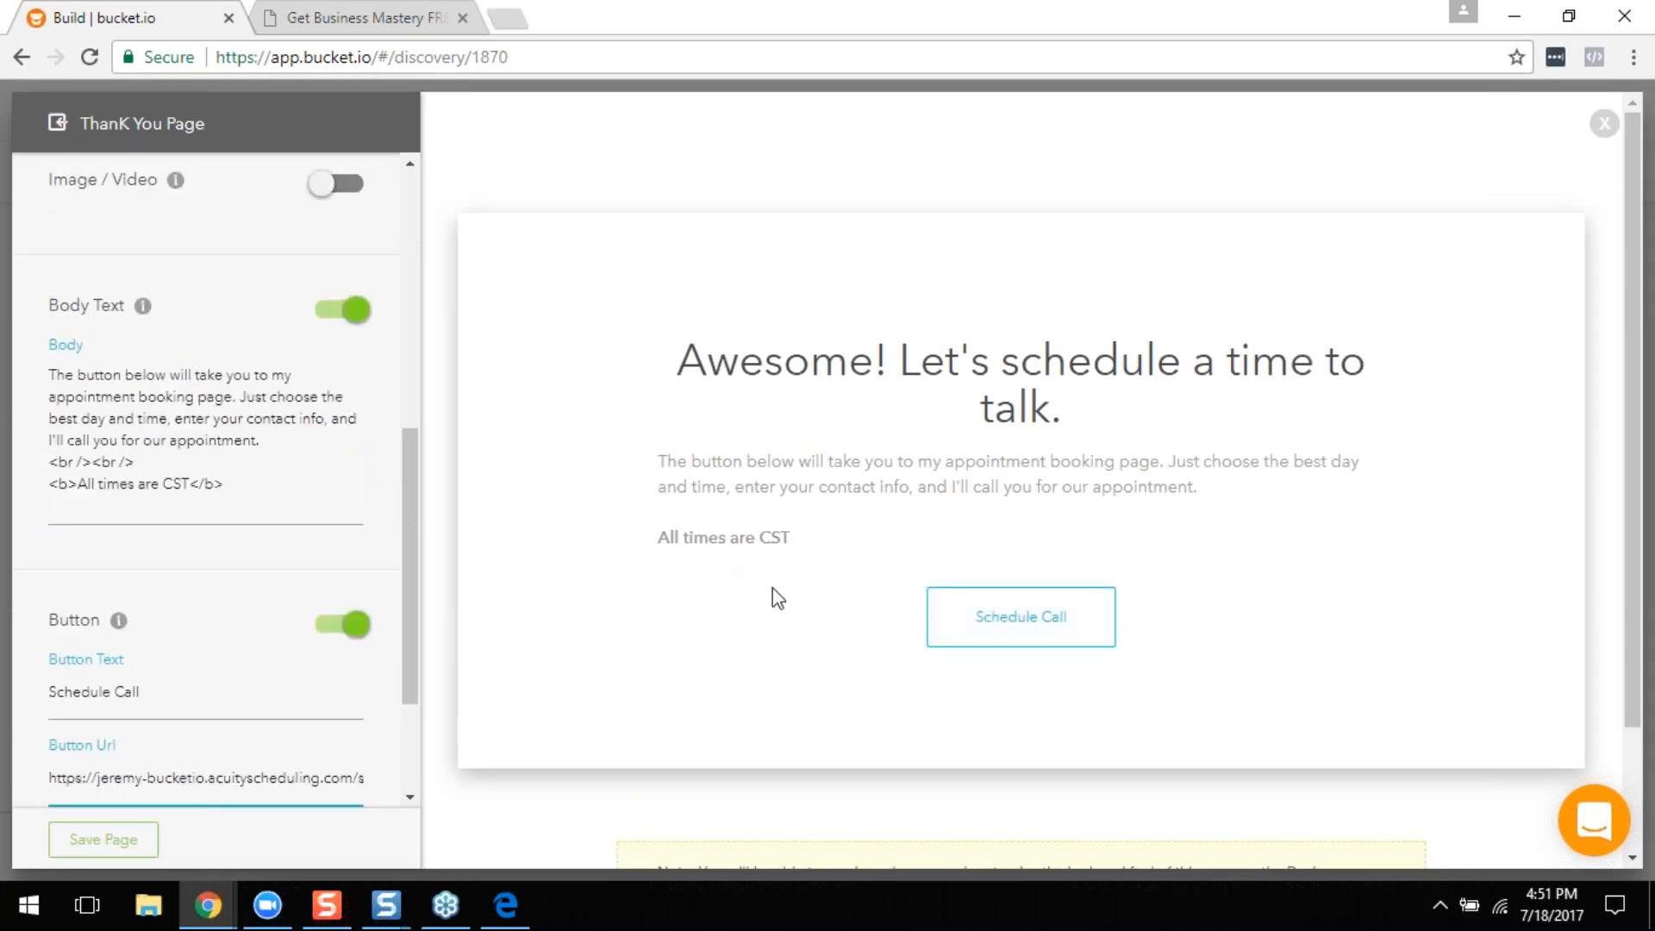
scroll(264, 547, up, 7)
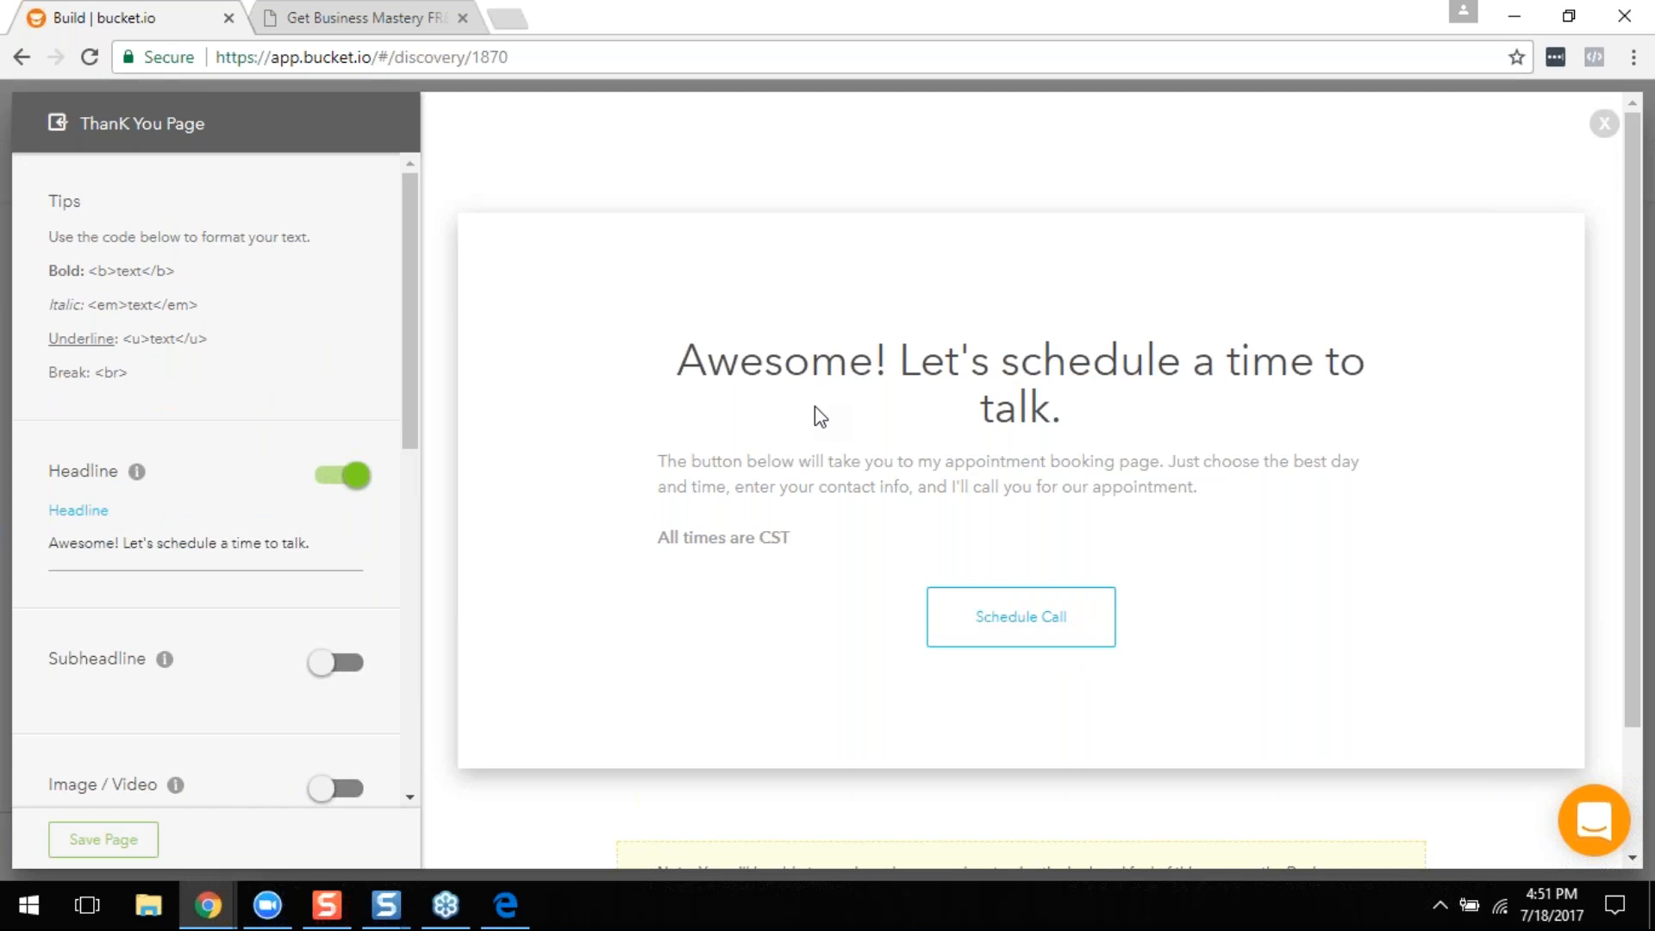
Step: Close the Thank You Page discarding changes, and leave the survey for the overview of segmentation funnels
click(329, 4)
click(132, 6)
click(1605, 136)
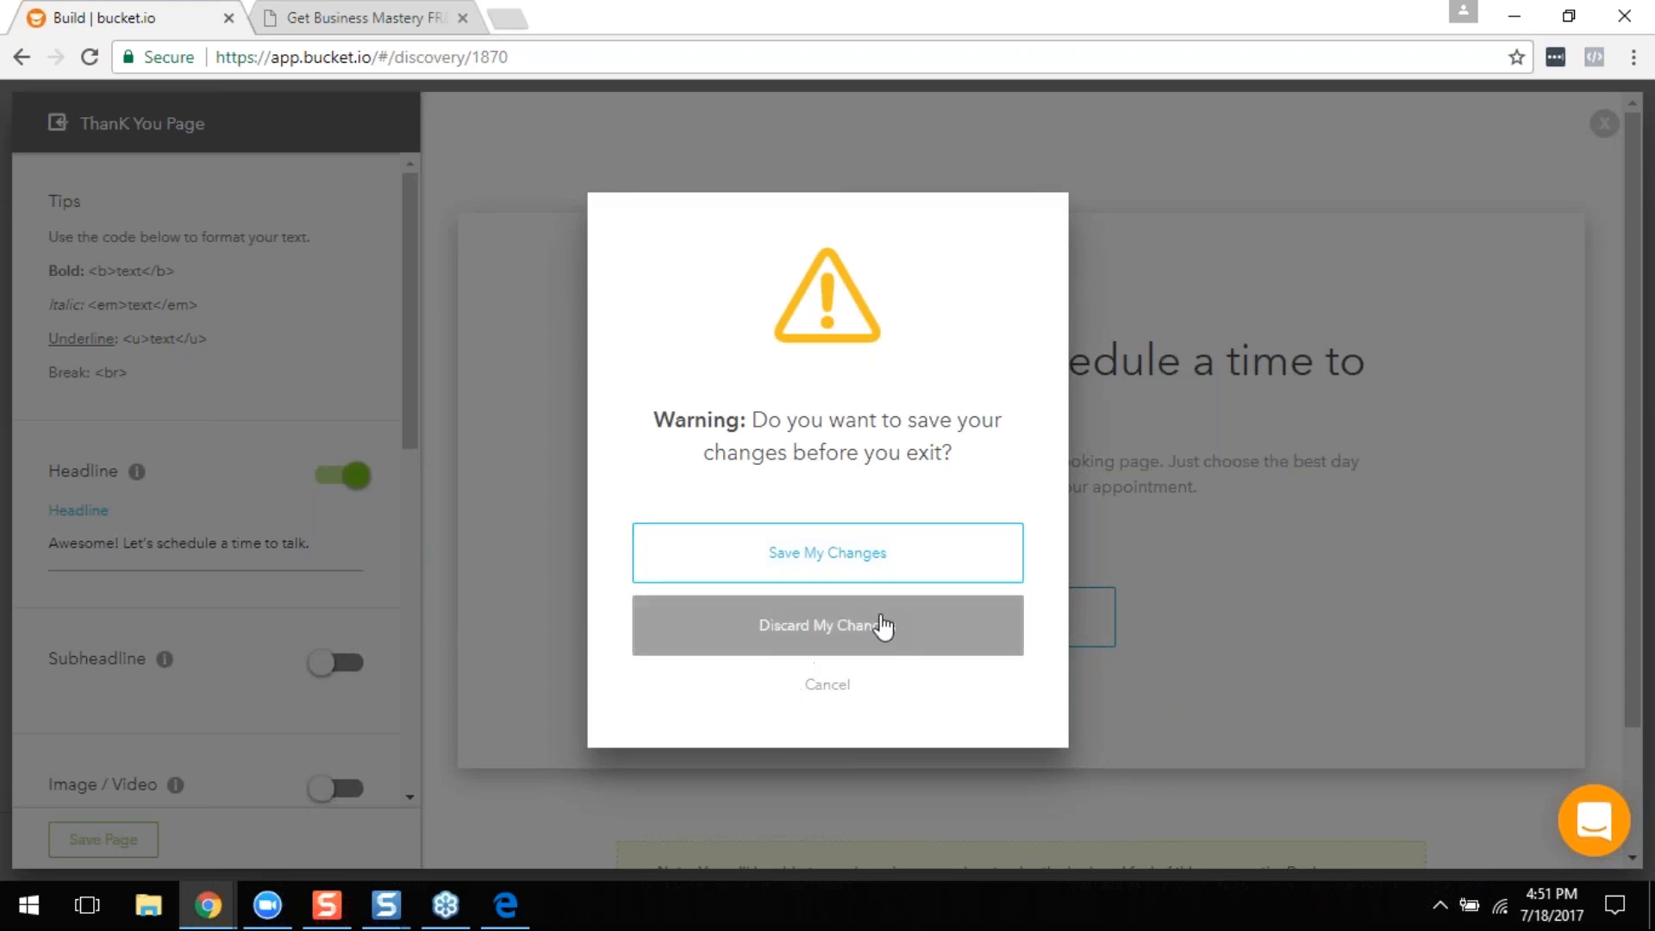
click(801, 652)
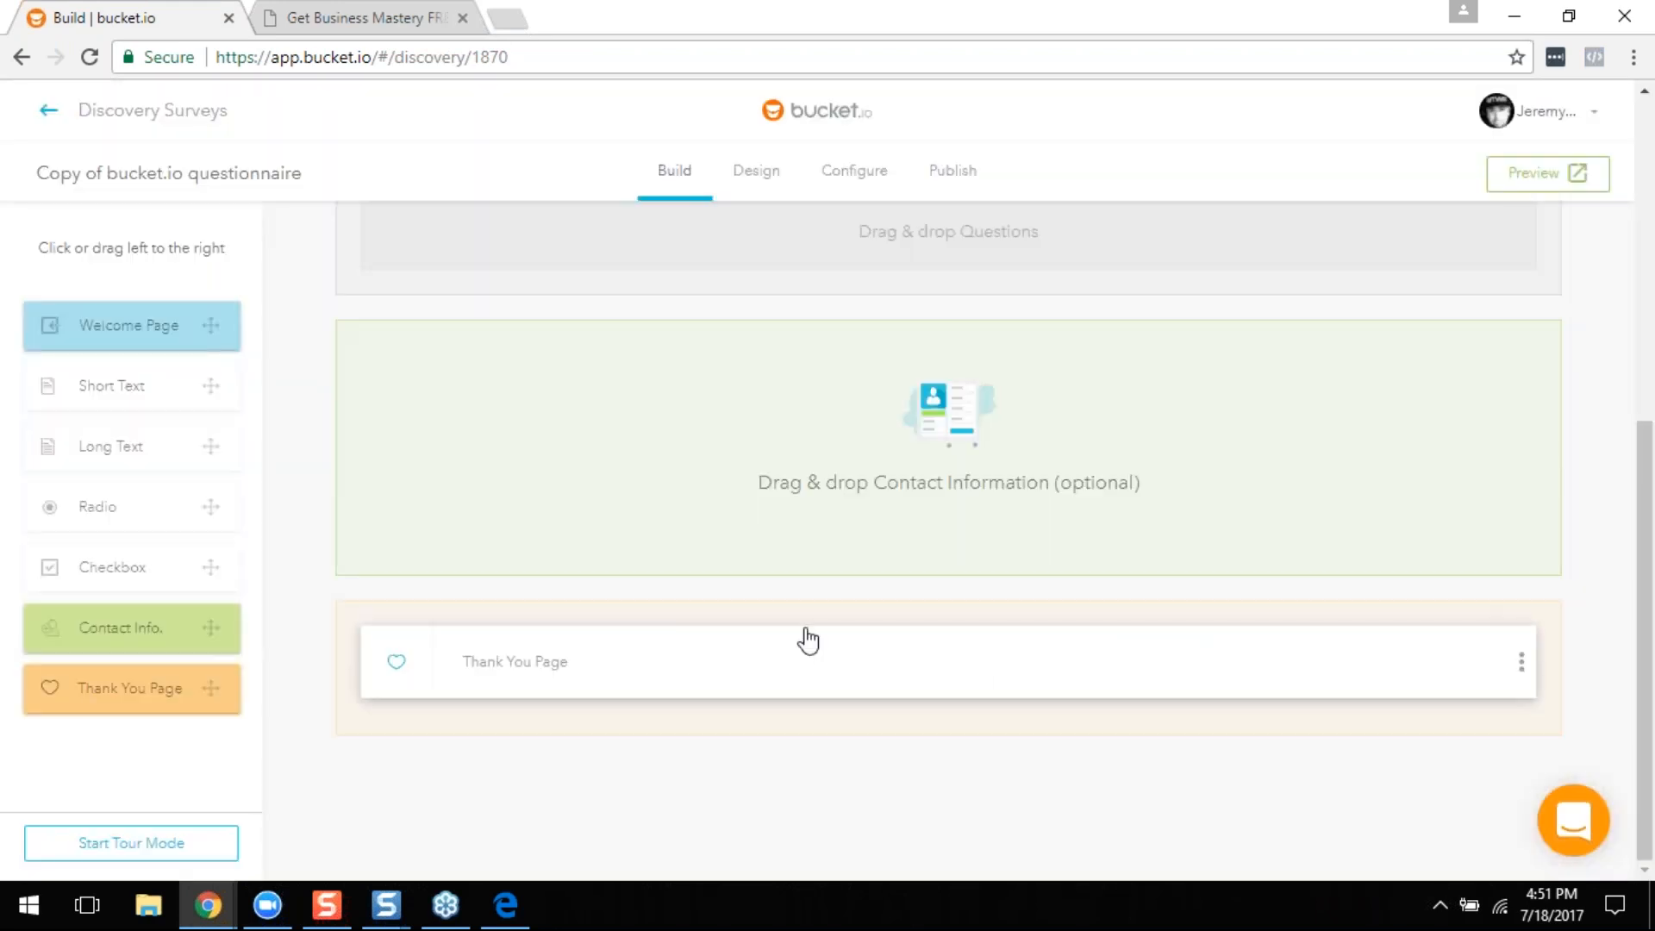
click(133, 112)
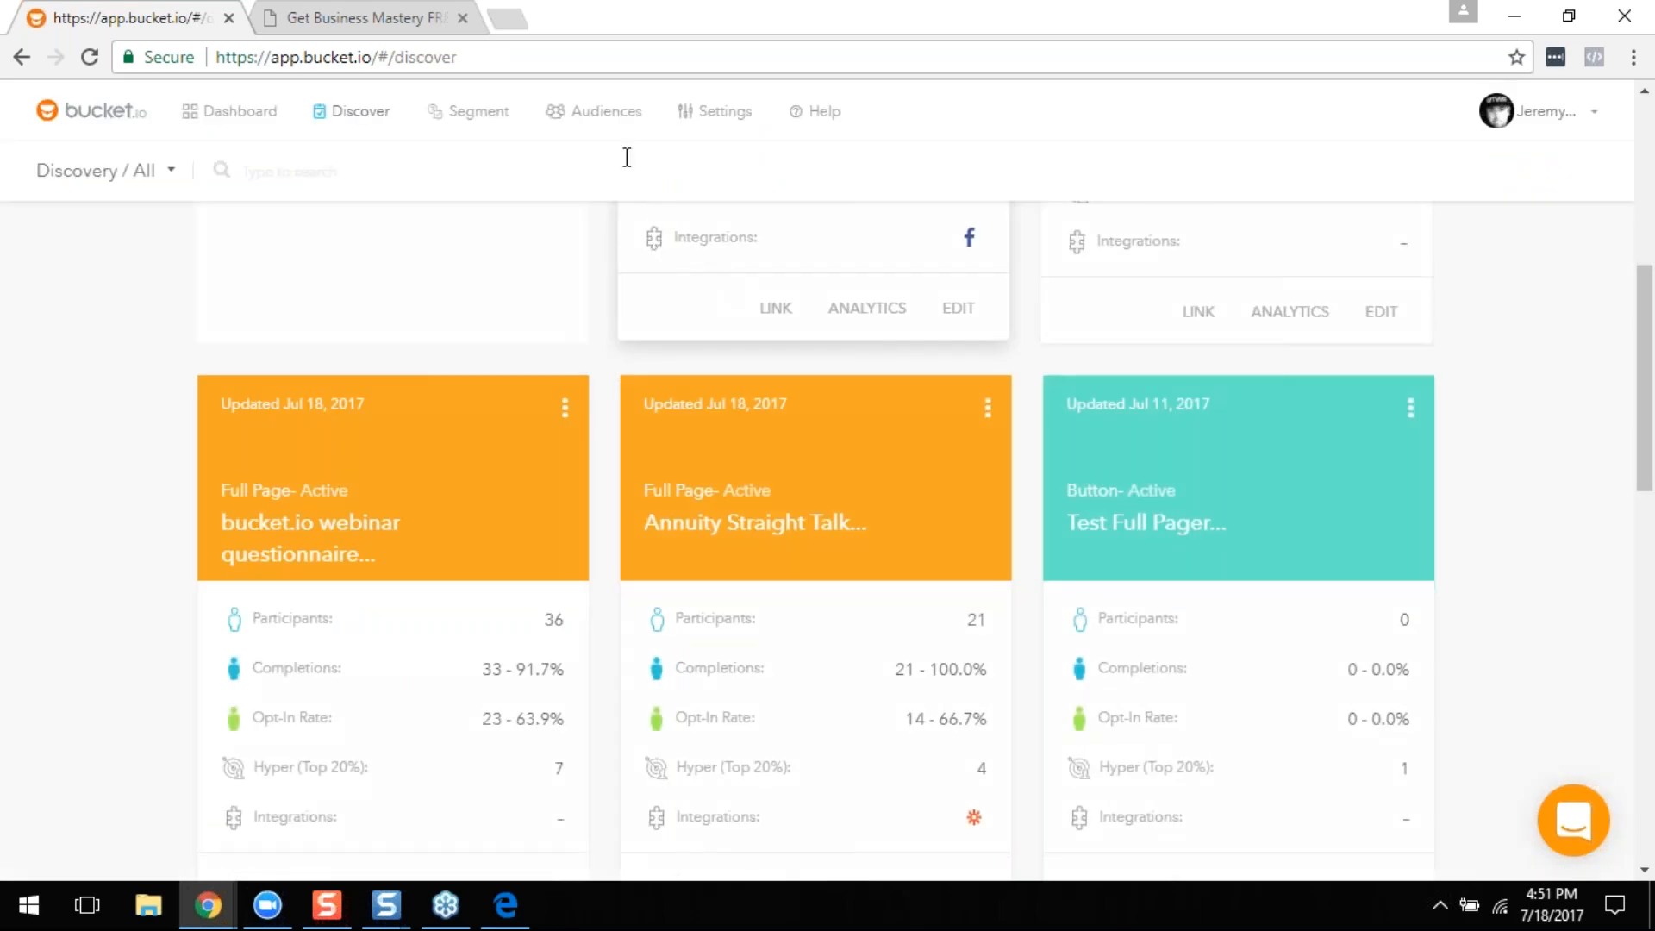
click(477, 111)
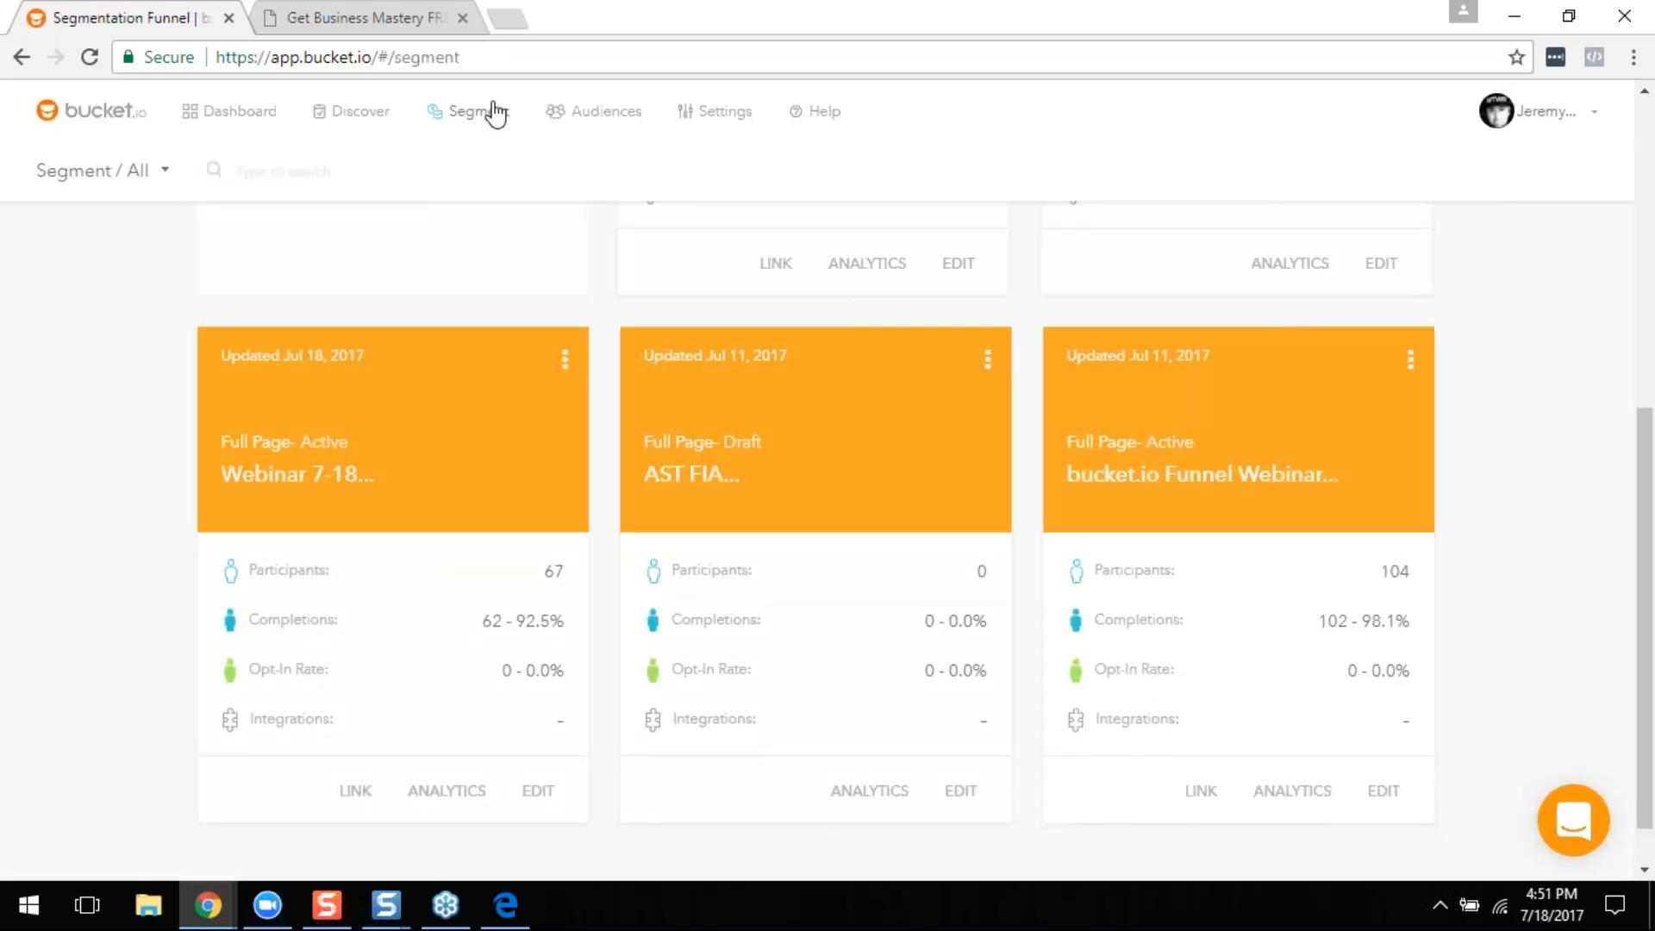
Step: Open Test Seg Funnel for editing and look over its questions, lead capture pages and outcomes A to E
scroll(884, 355, up, 5)
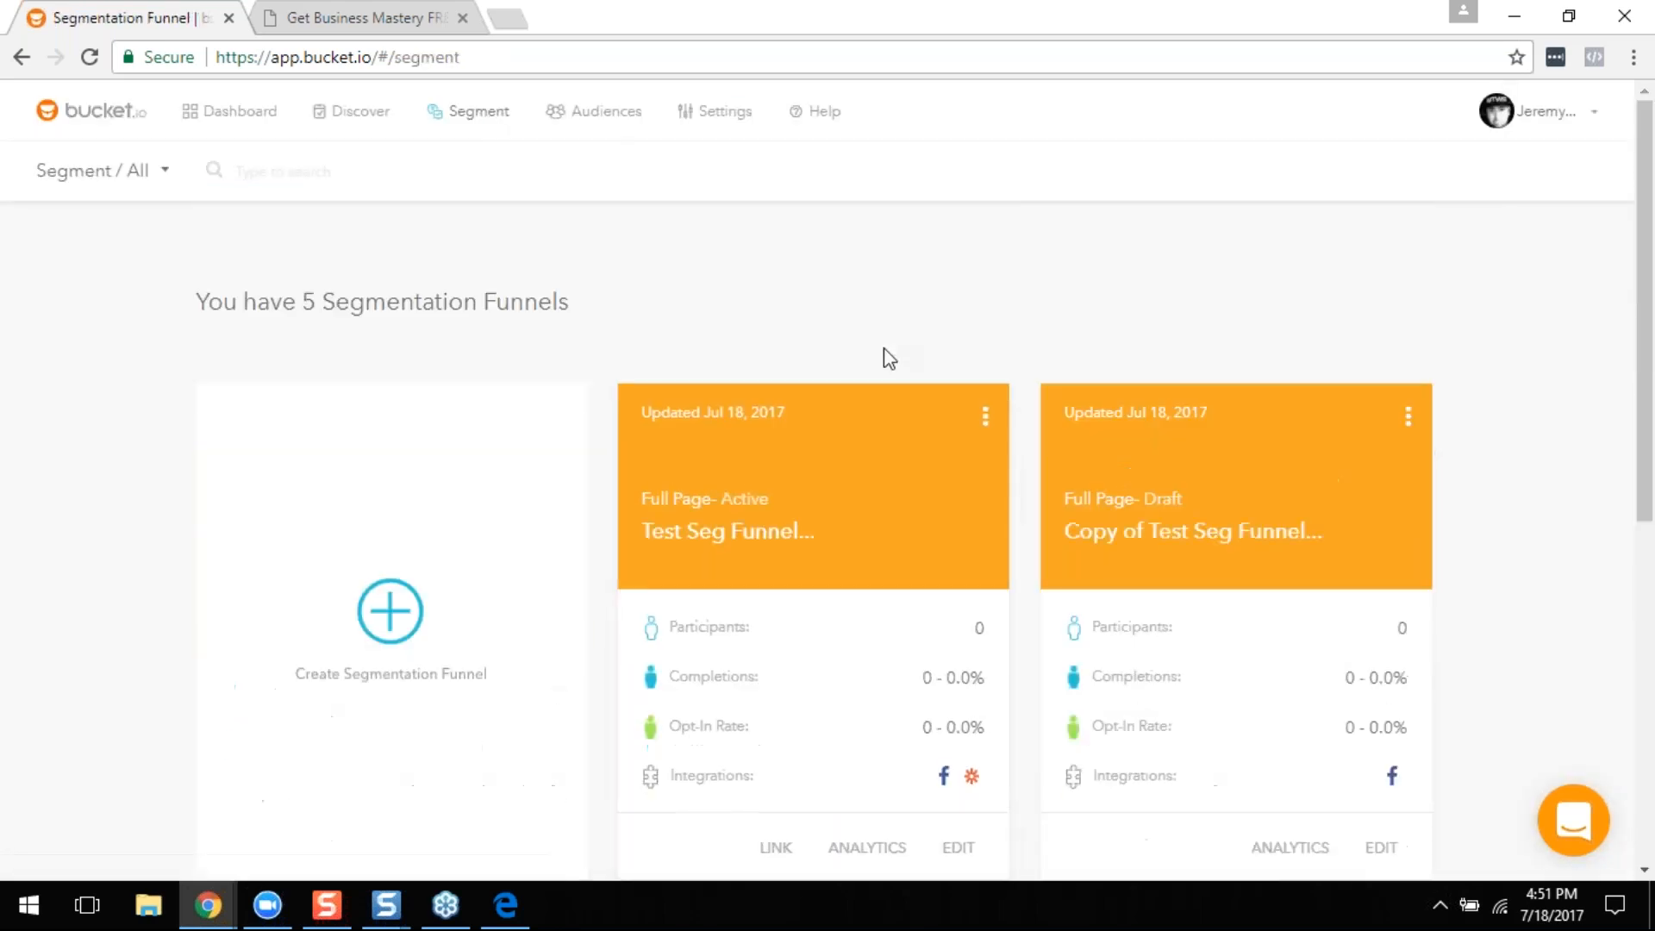
scroll(991, 564, down, 2)
click(962, 604)
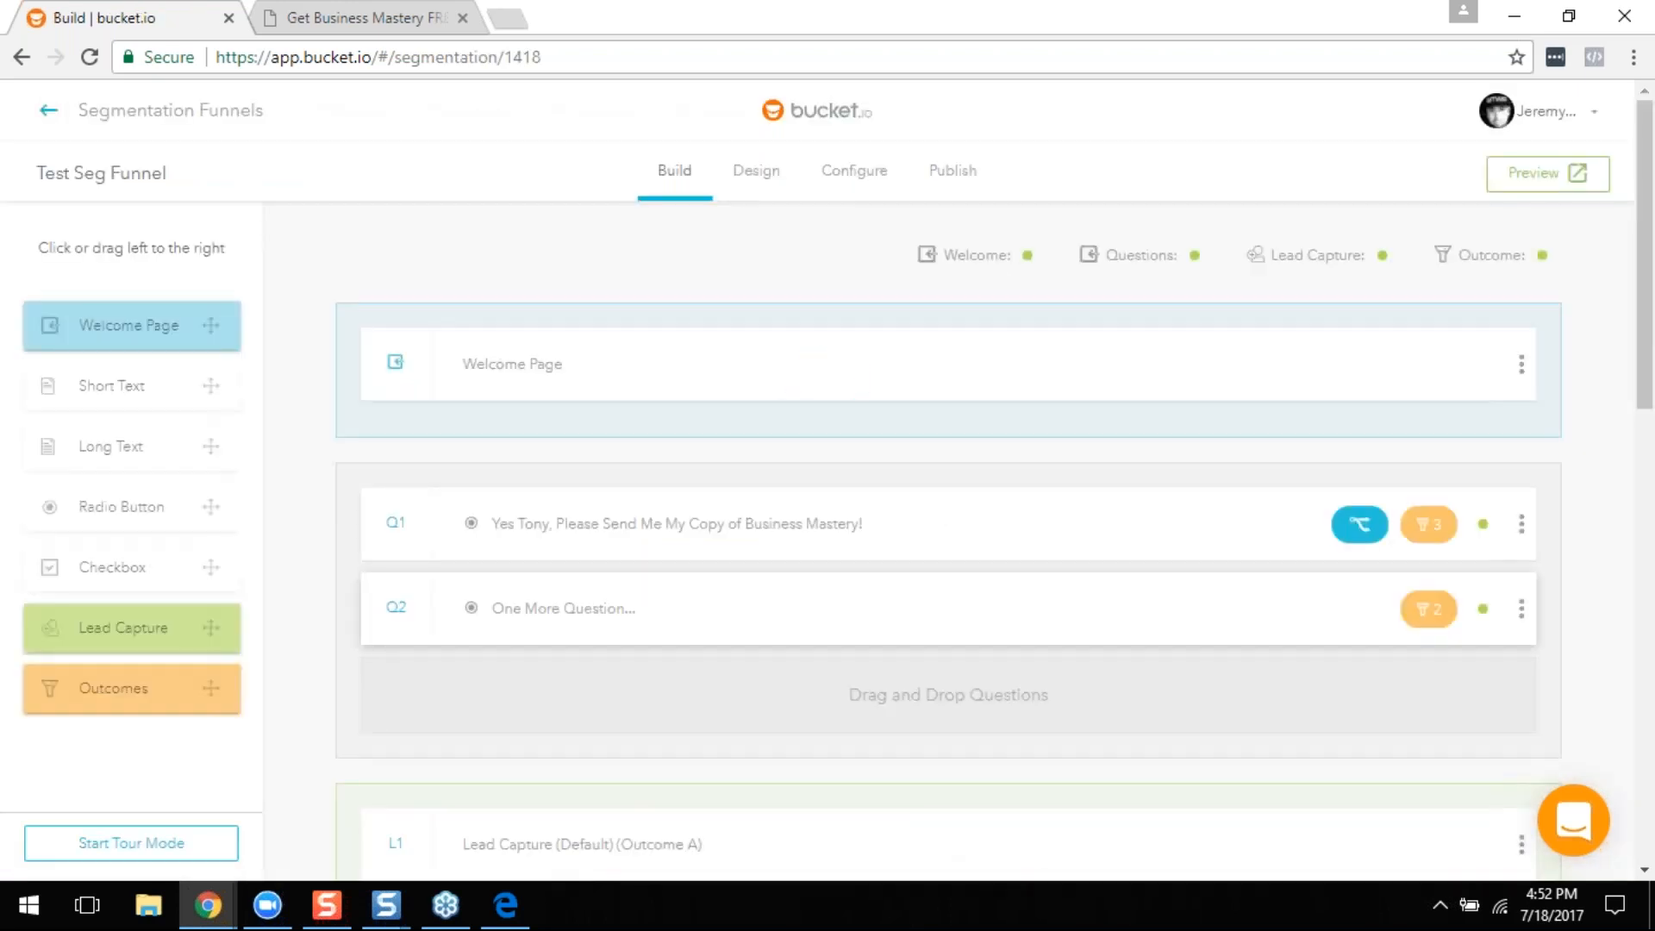
scroll(872, 651, down, 8)
scroll(872, 651, up, 4)
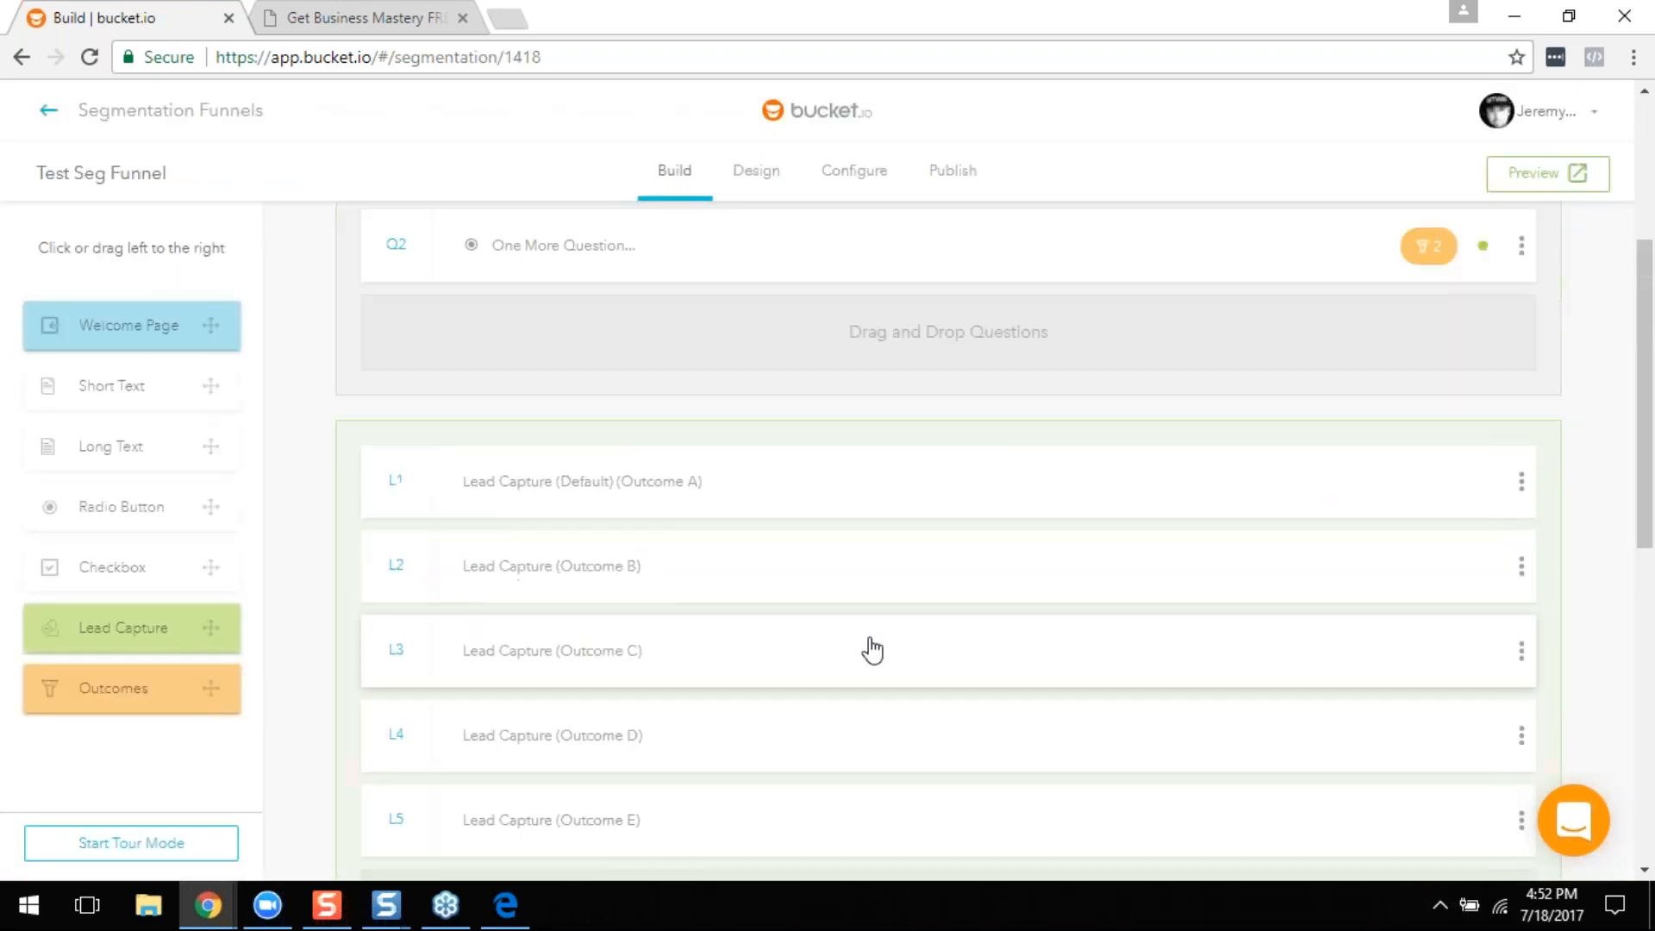
scroll(873, 652, down, 5)
scroll(872, 651, down, 4)
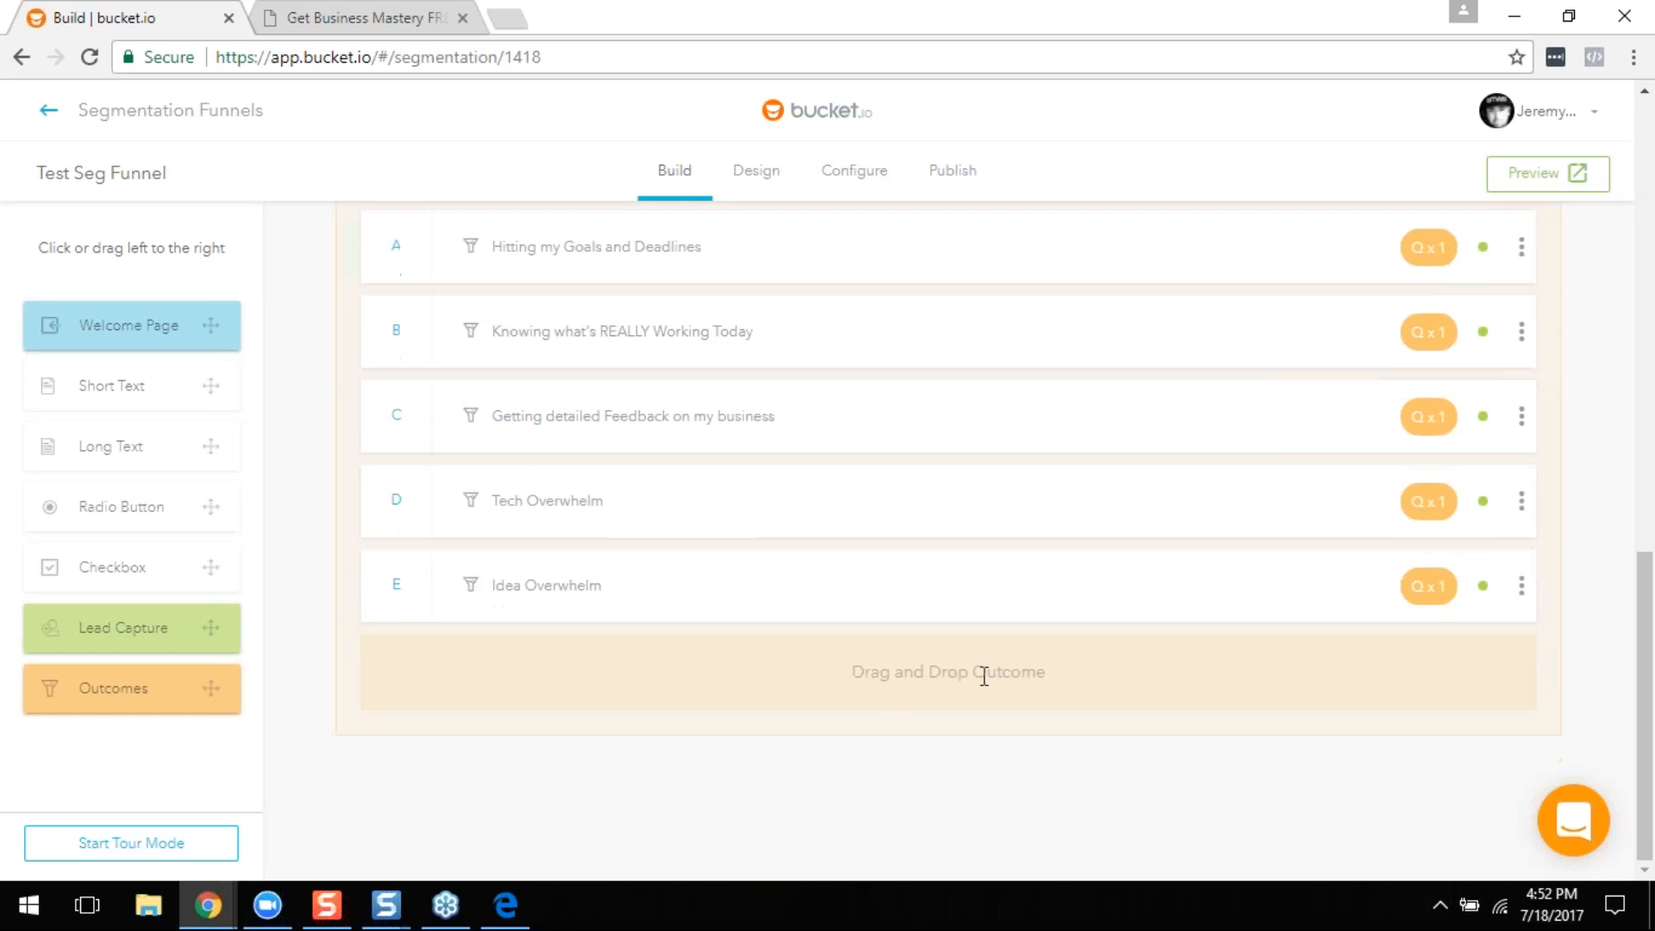
Step: Start a new outcome in the funnel, examine its name, Zapier tag and outcome type options, and cancel it
click(159, 705)
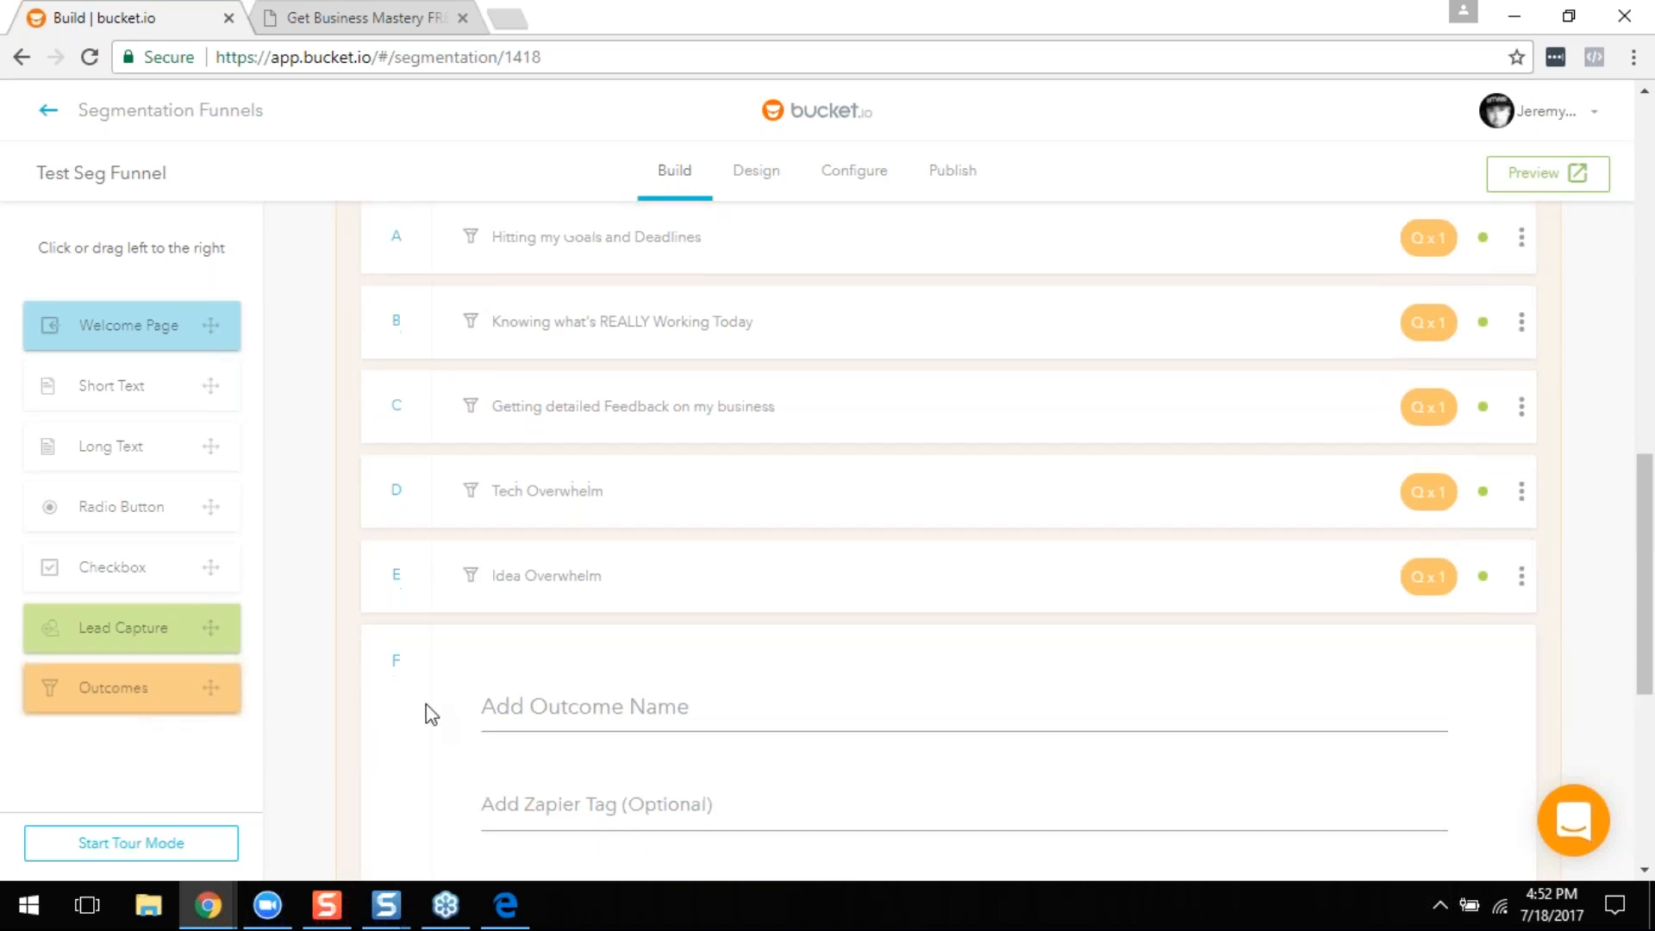
scroll(428, 714, down, 6)
scroll(595, 469, up, 7)
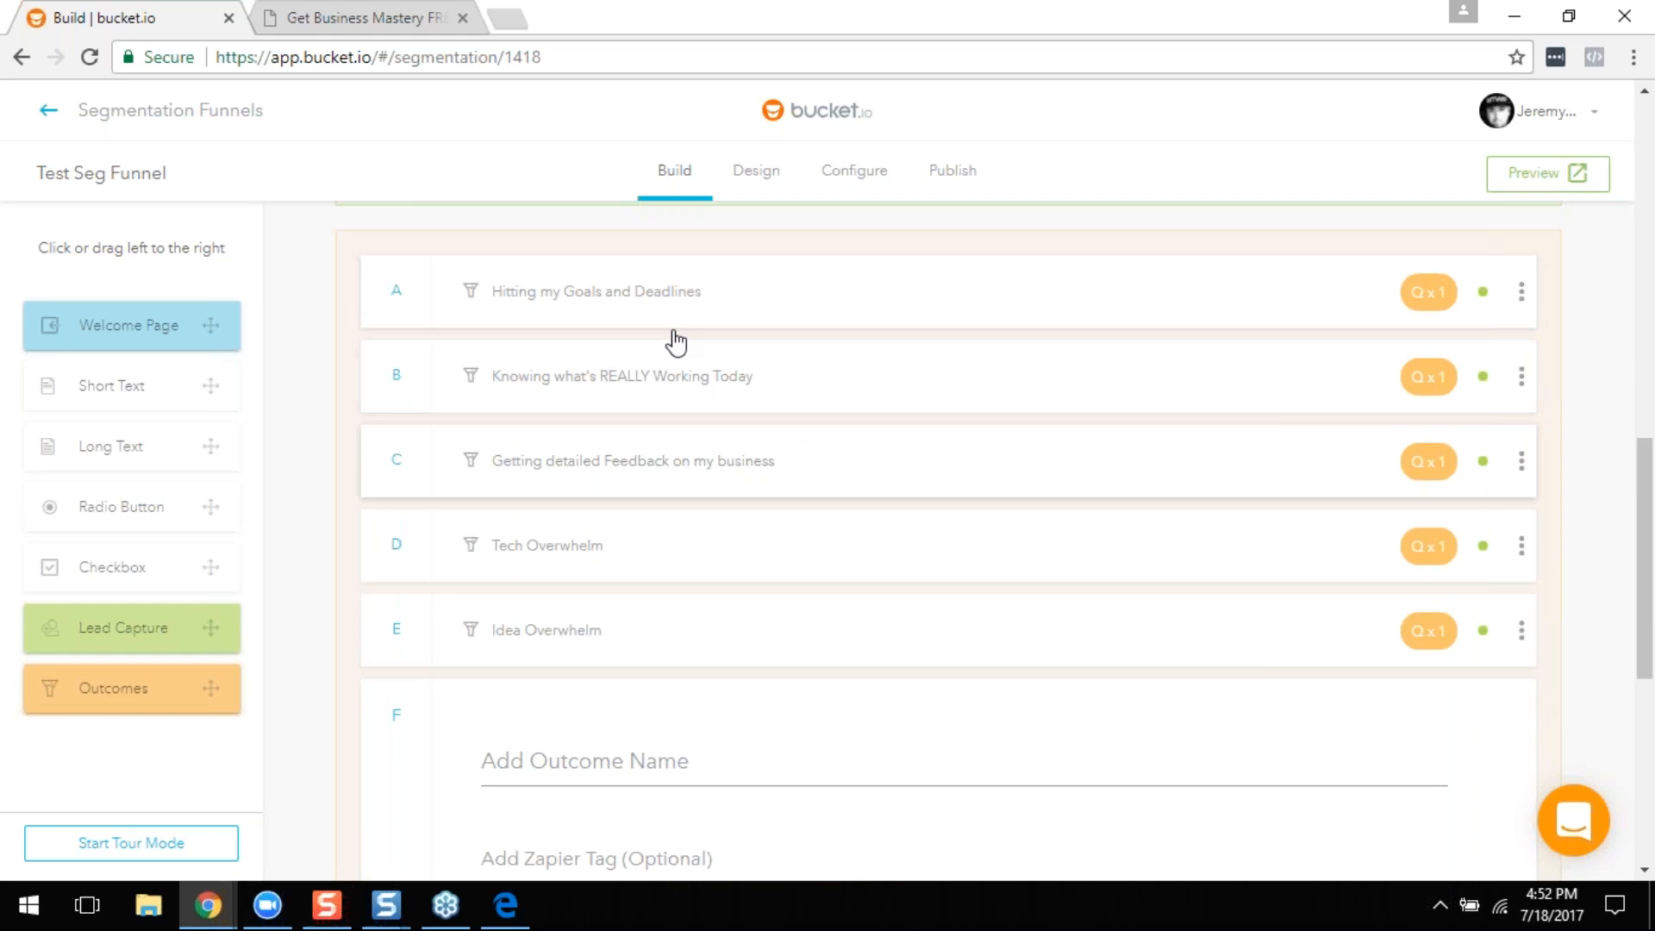
scroll(673, 340, down, 2)
scroll(683, 713, down, 4)
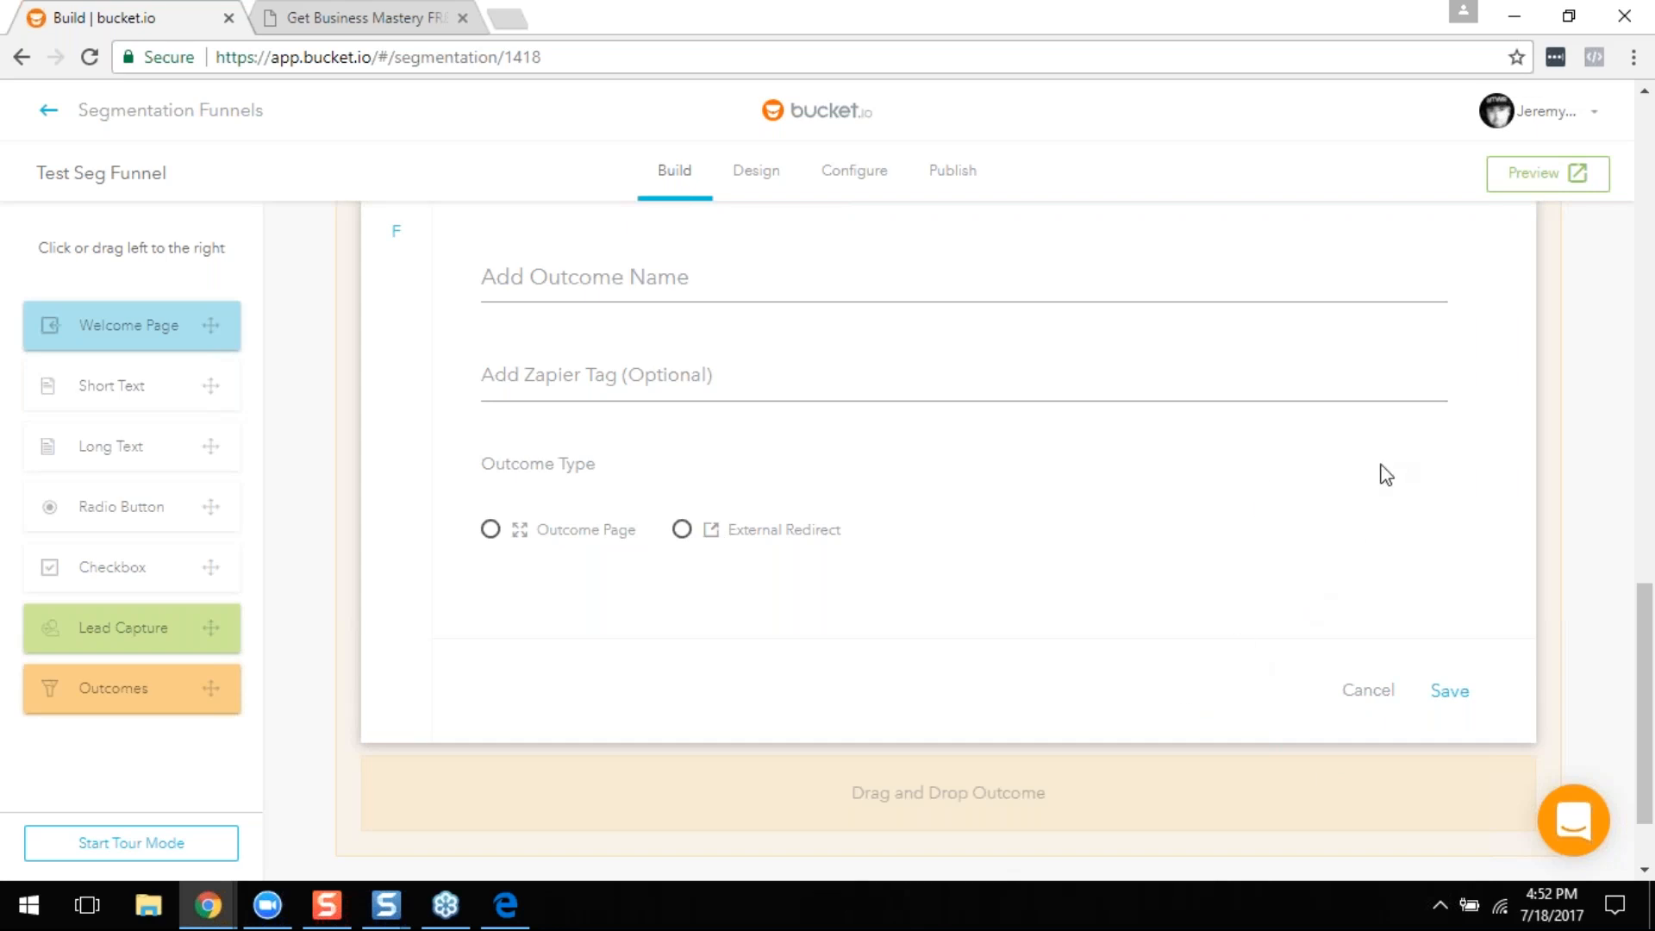
scroll(995, 549, up, 3)
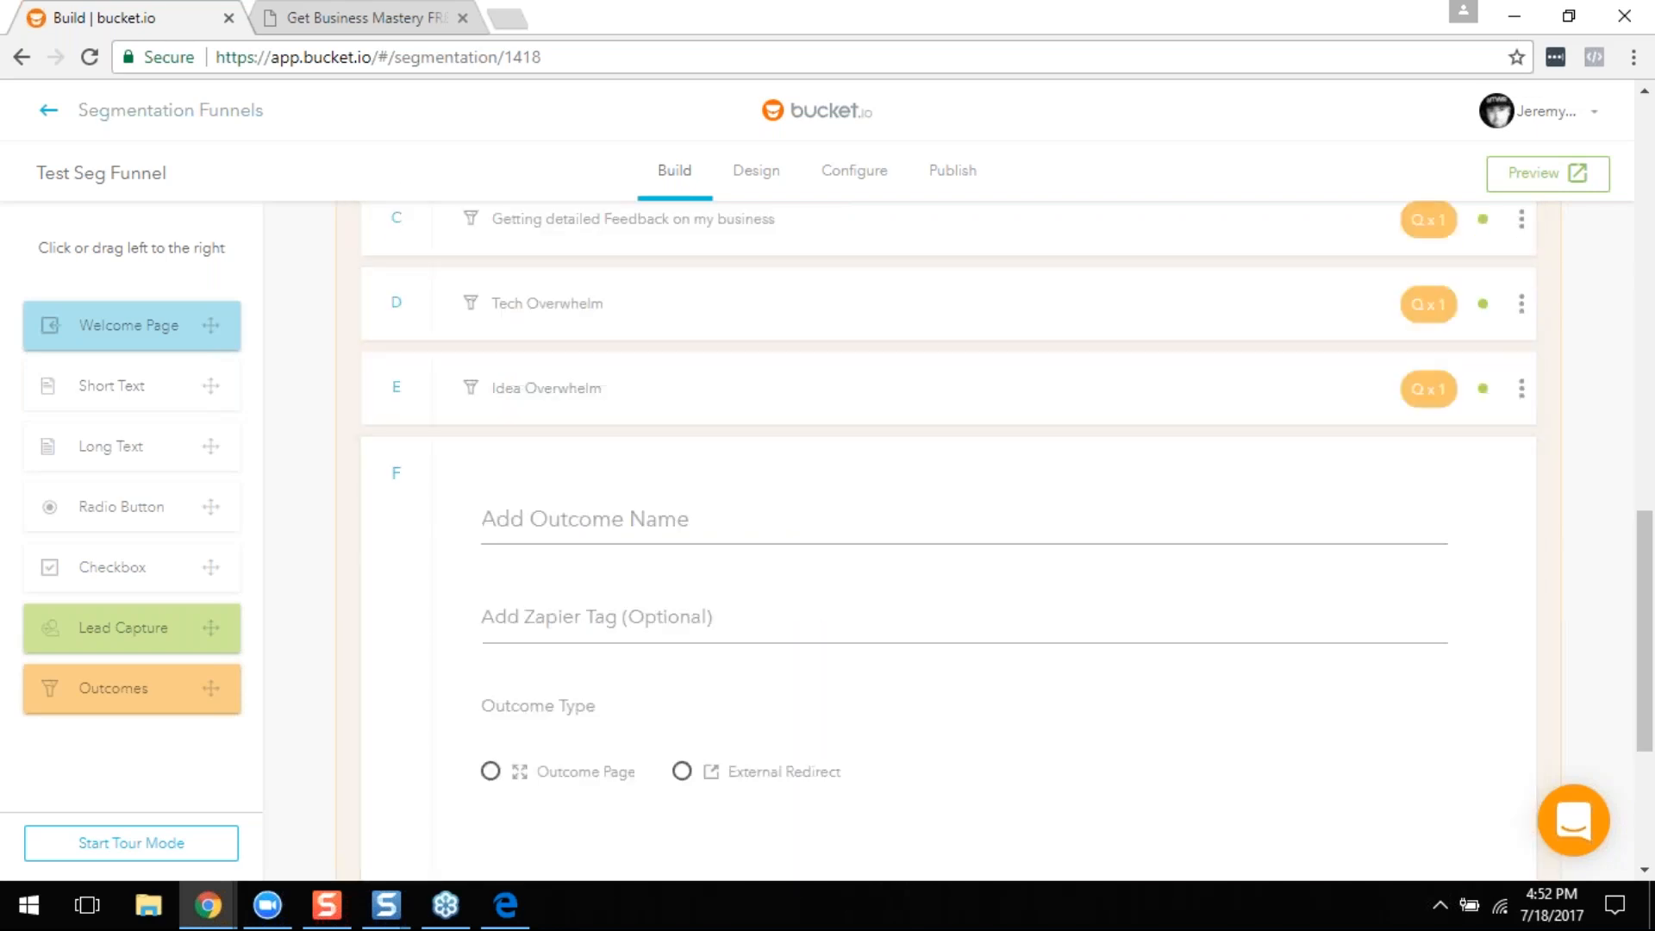
scroll(469, 429, up, 4)
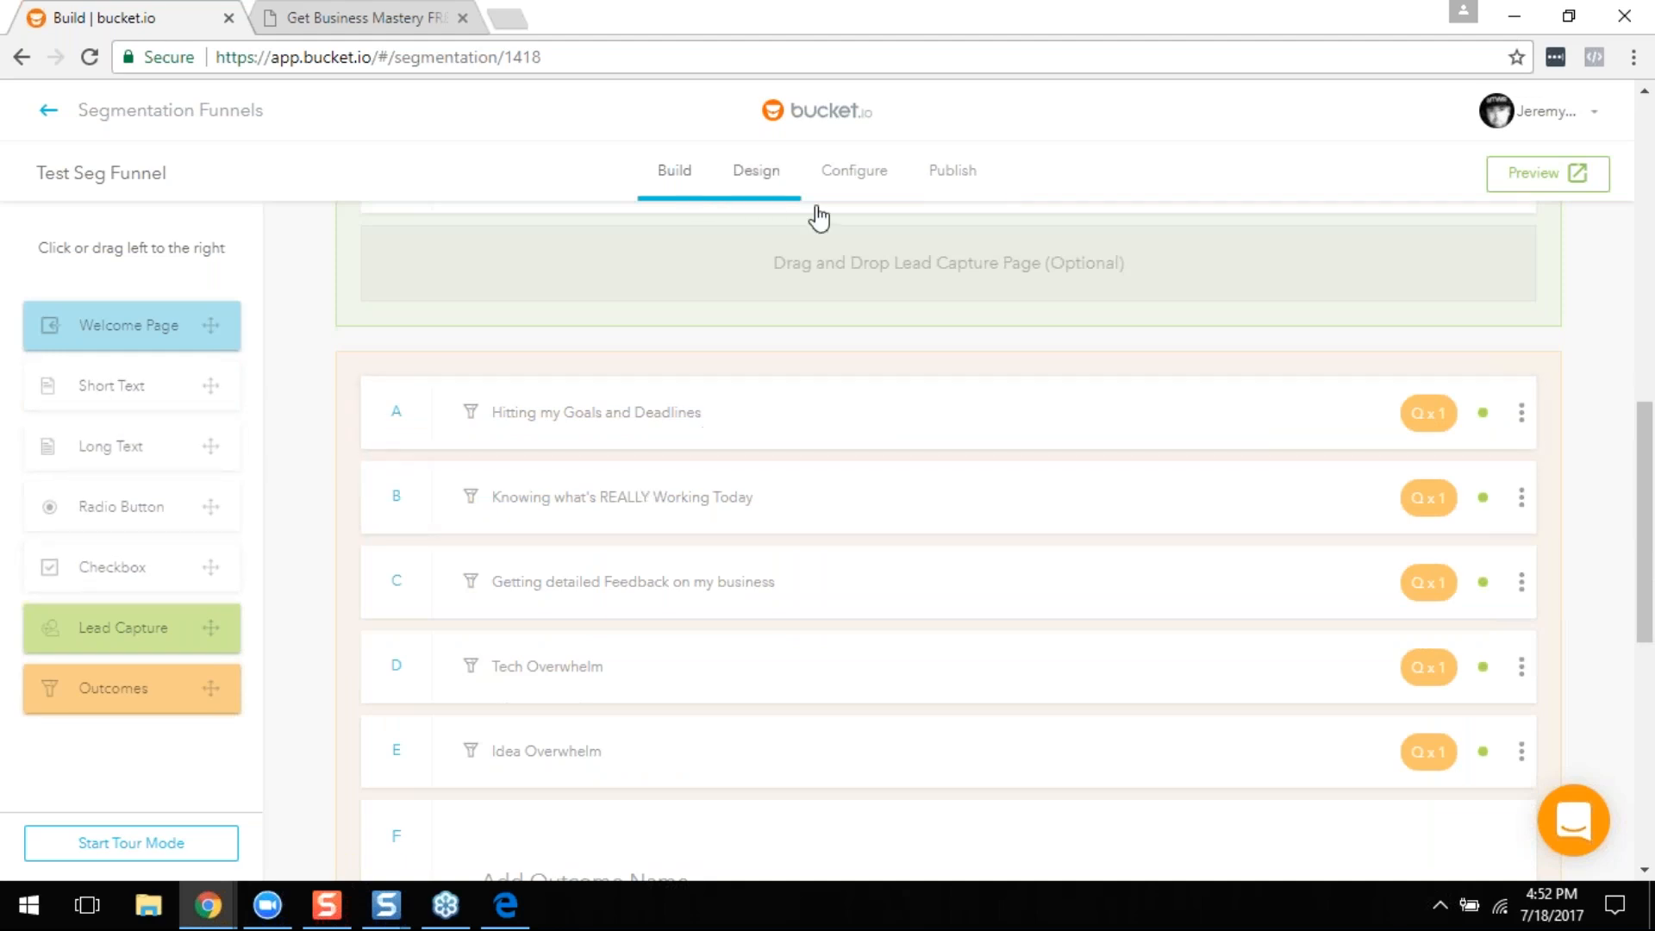
scroll(1386, 525, down, 8)
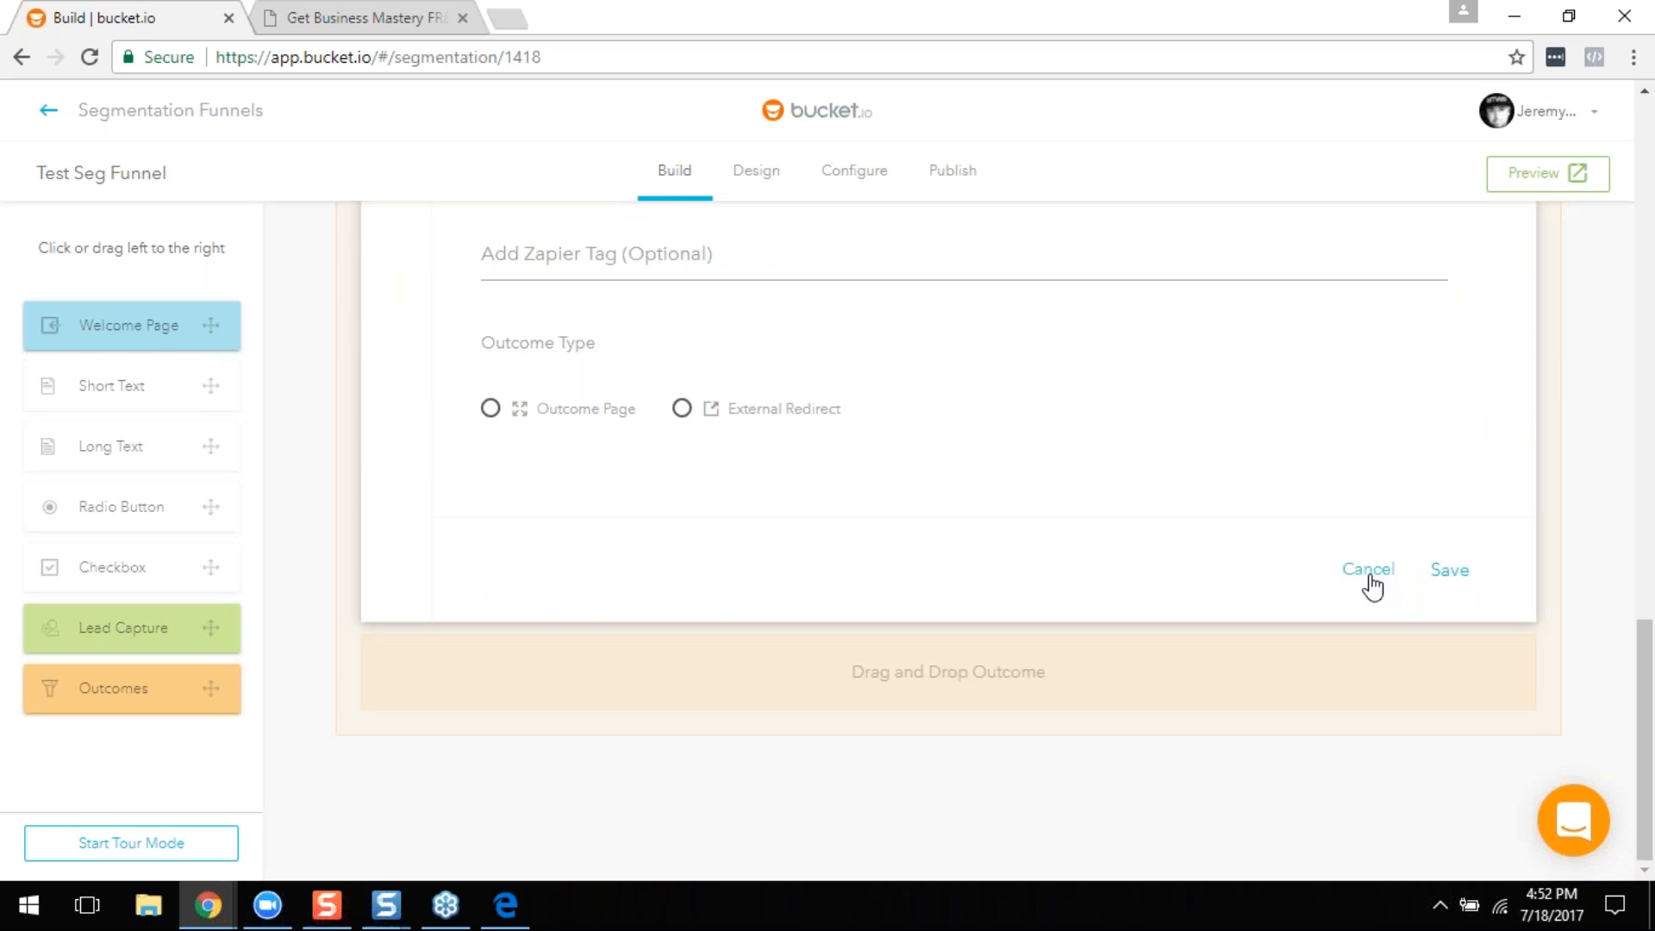
click(1367, 576)
Step: Look back over the funnel's lead capture pages, questions and welcome page, and return to the segmentation funnels
scroll(1250, 591, up, 6)
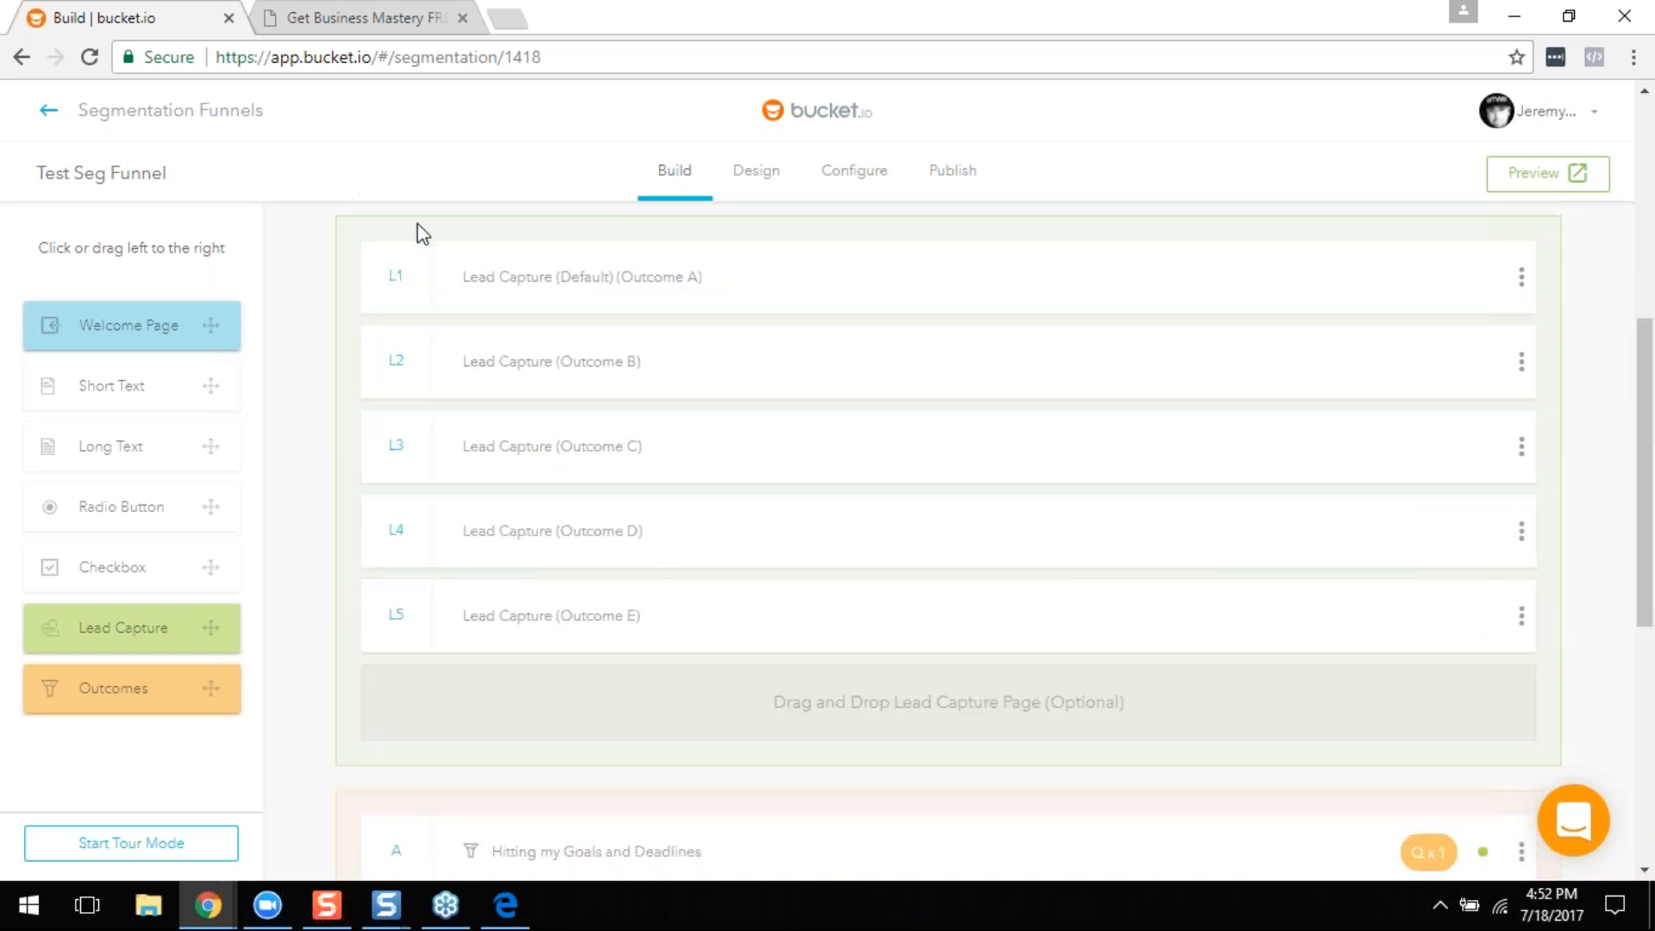
scroll(417, 230, up, 4)
scroll(791, 270, up, 3)
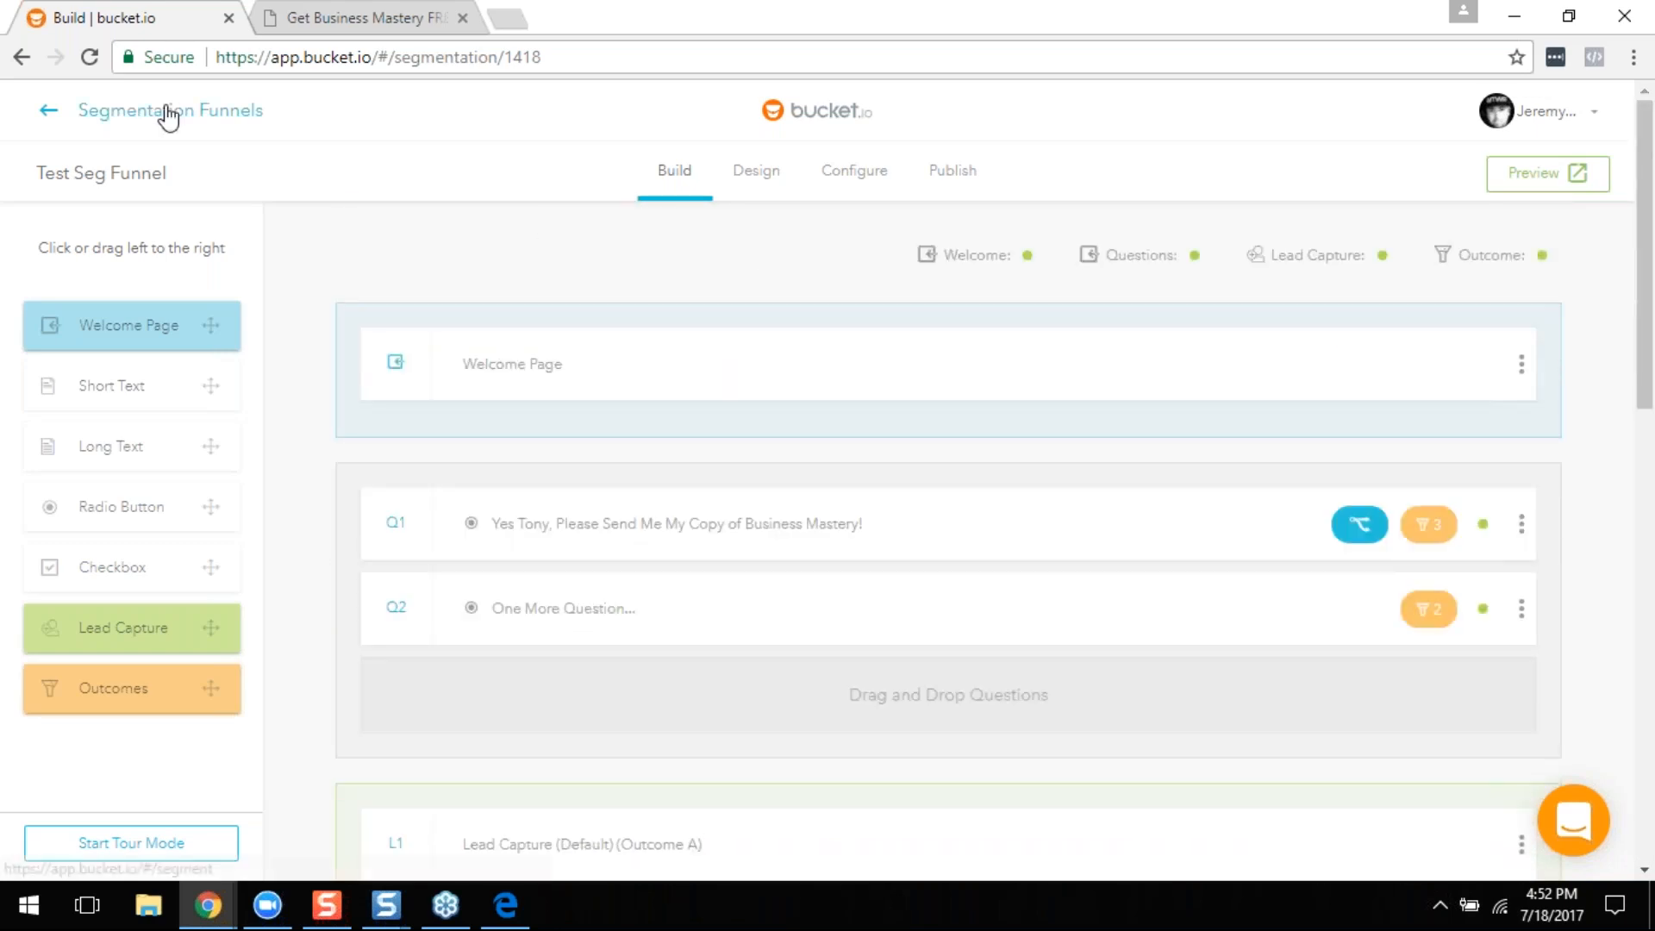
click(135, 115)
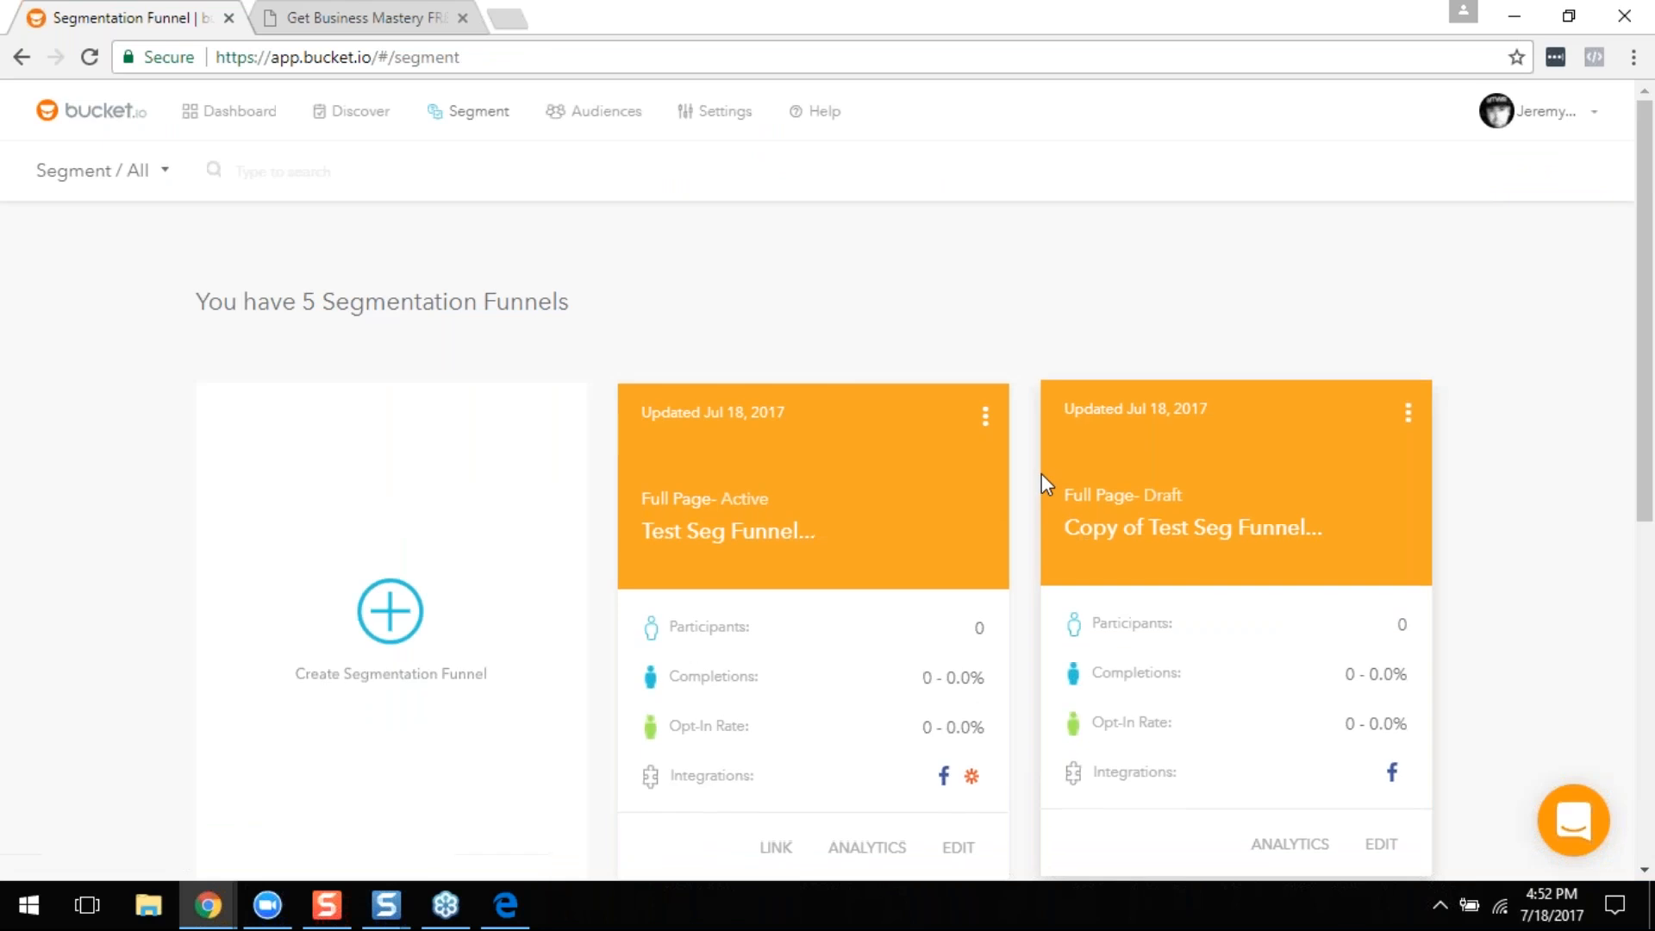
Step: Go to the discovery surveys and open the analytics of the original bucket.io questionnaire survey
click(359, 117)
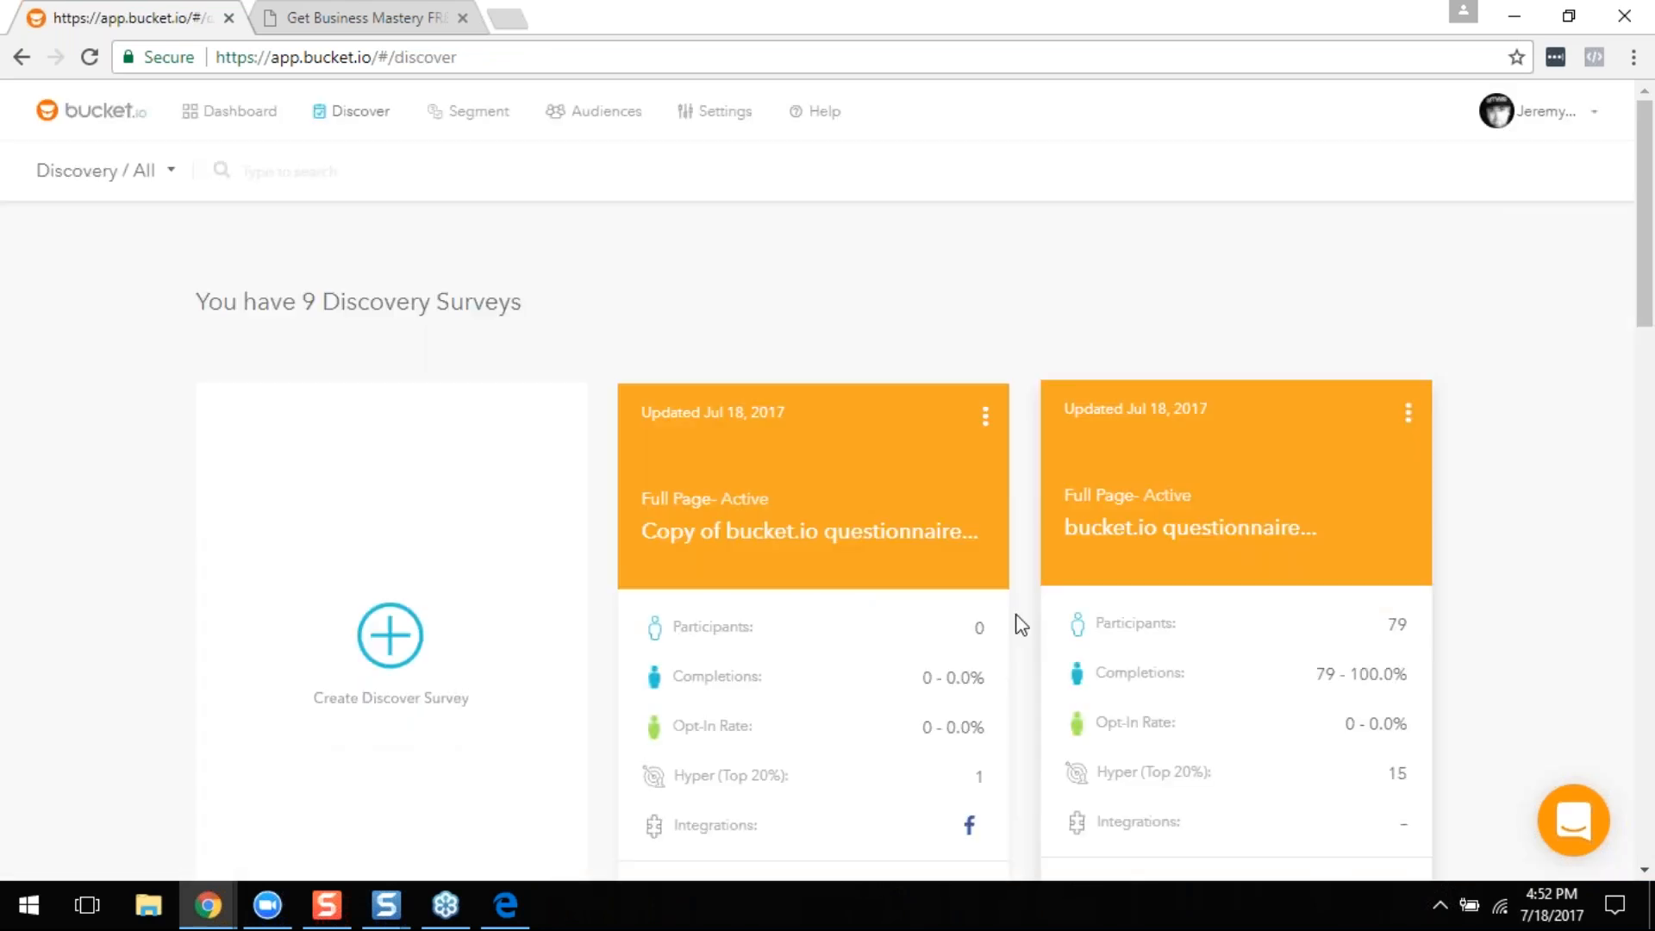
scroll(1248, 582, down, 5)
scroll(1250, 569, up, 2)
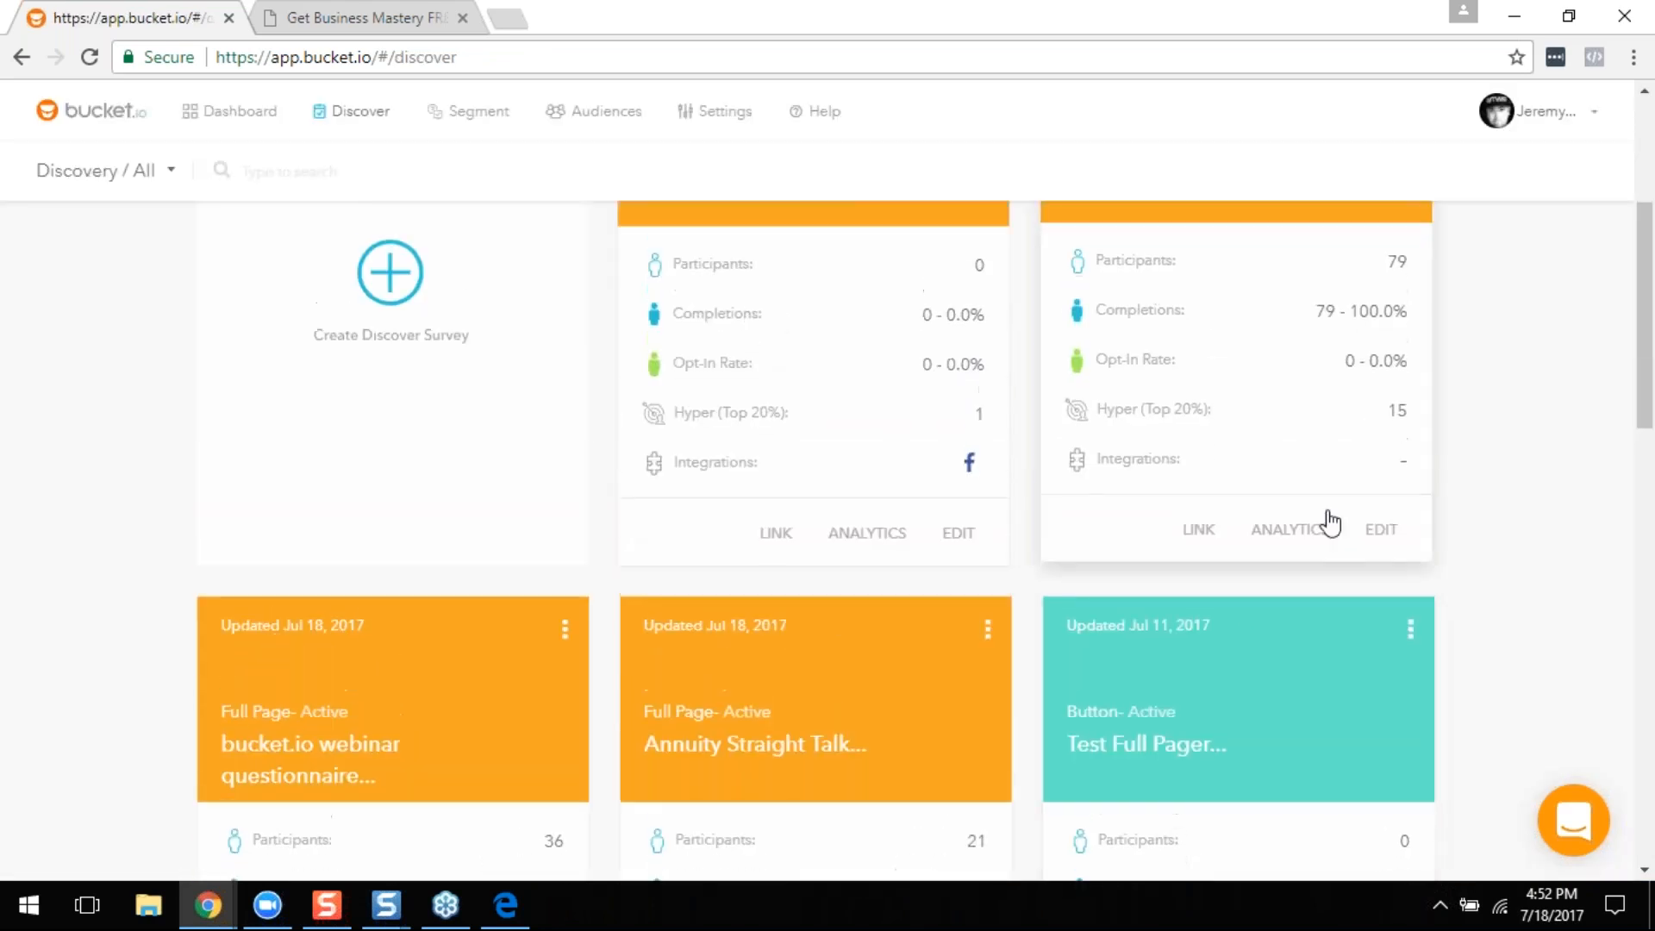
click(1264, 509)
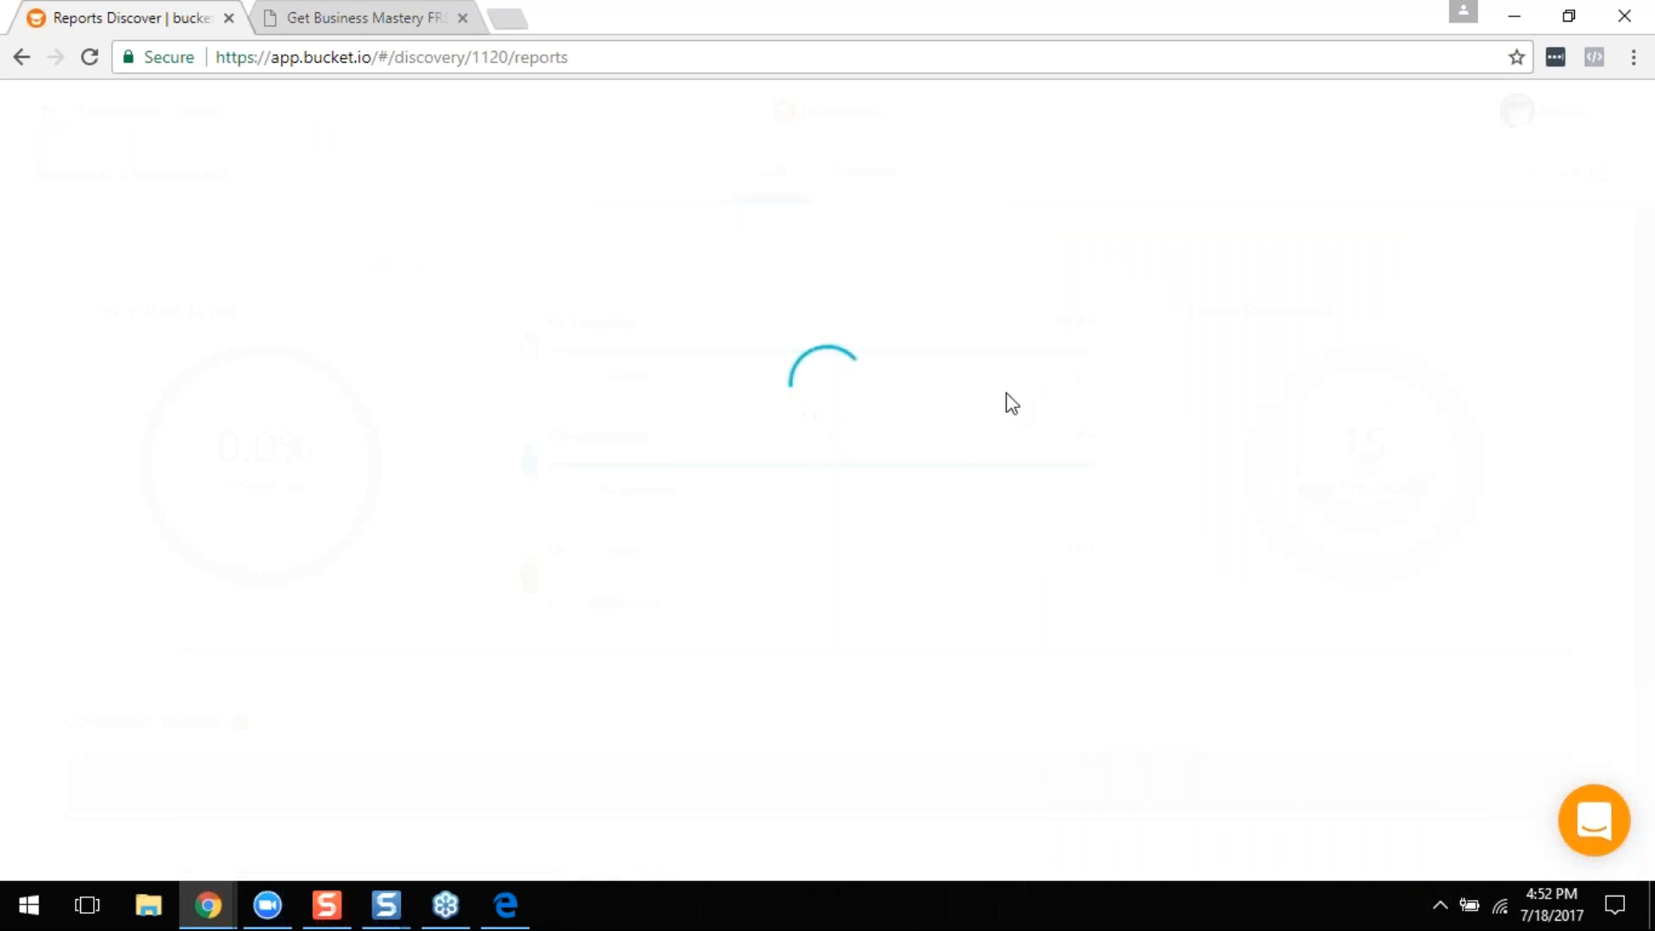